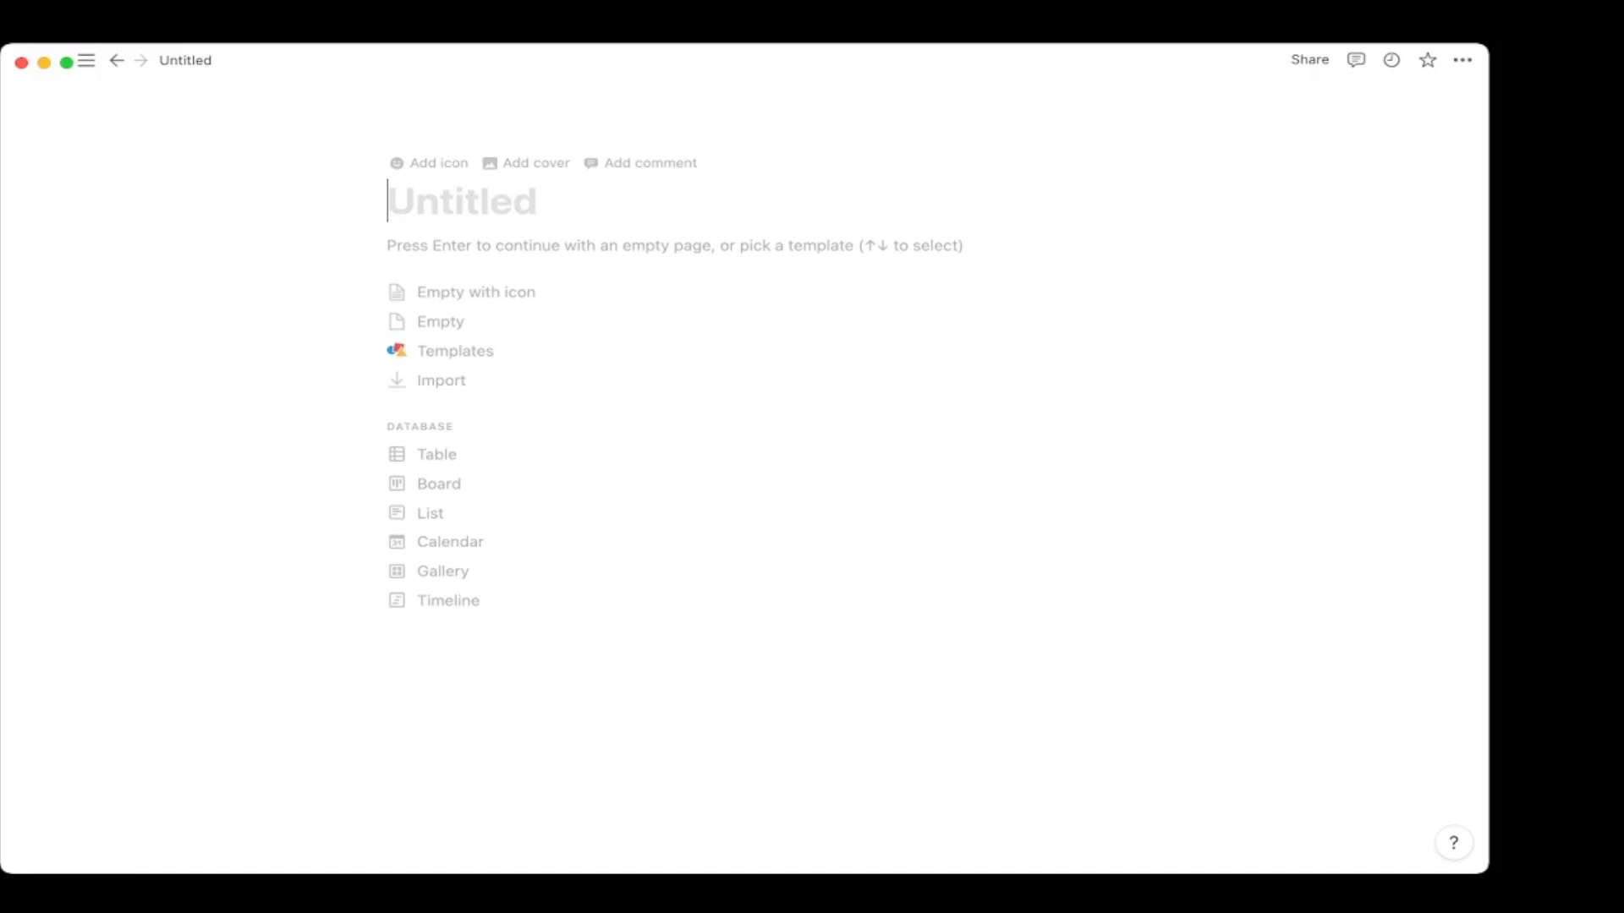
Title the page 'Test Page', give it a ship emoji icon, and add a cover.
{"action": "type", "text": "Test Page"}
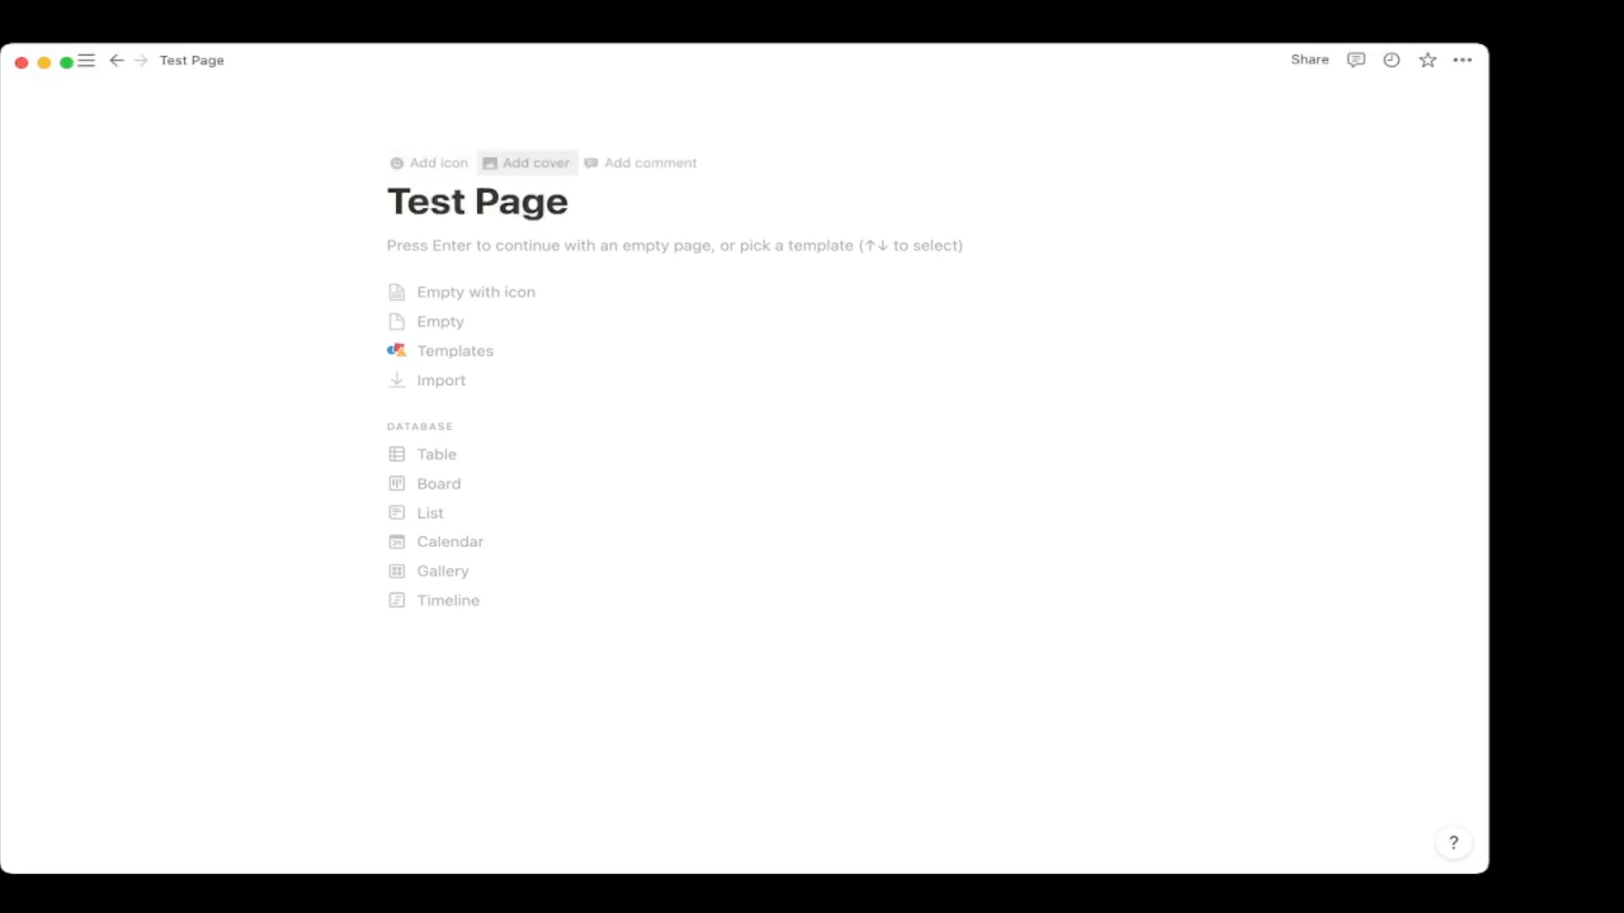
{"action": "left_click", "coordinate": [431, 162]}
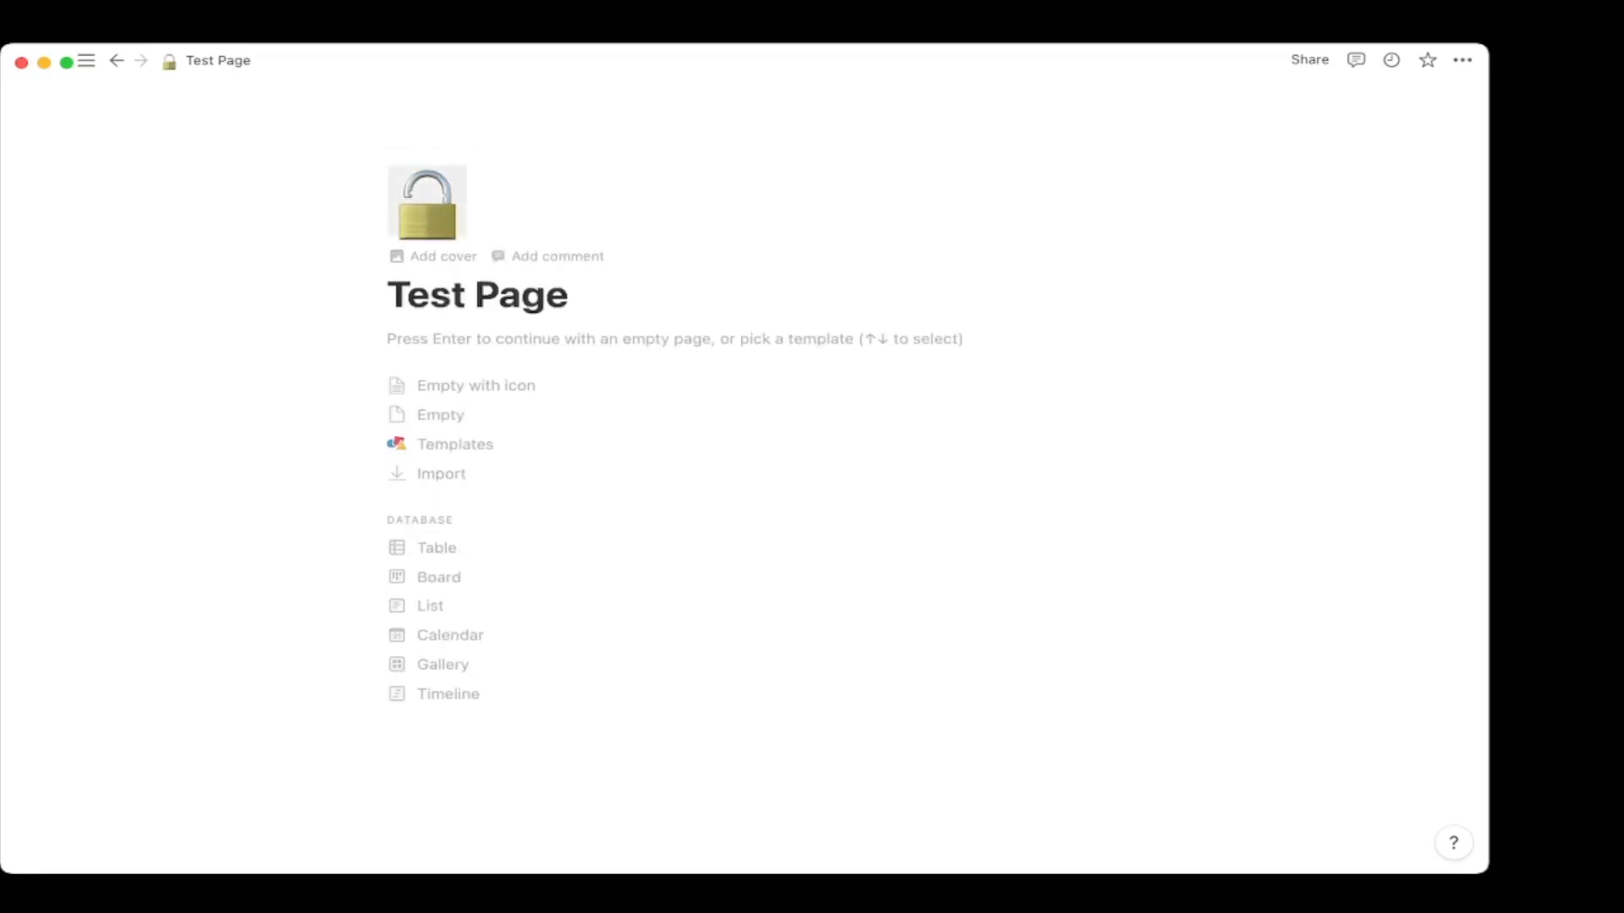
{"action": "left_click", "coordinate": [427, 203]}
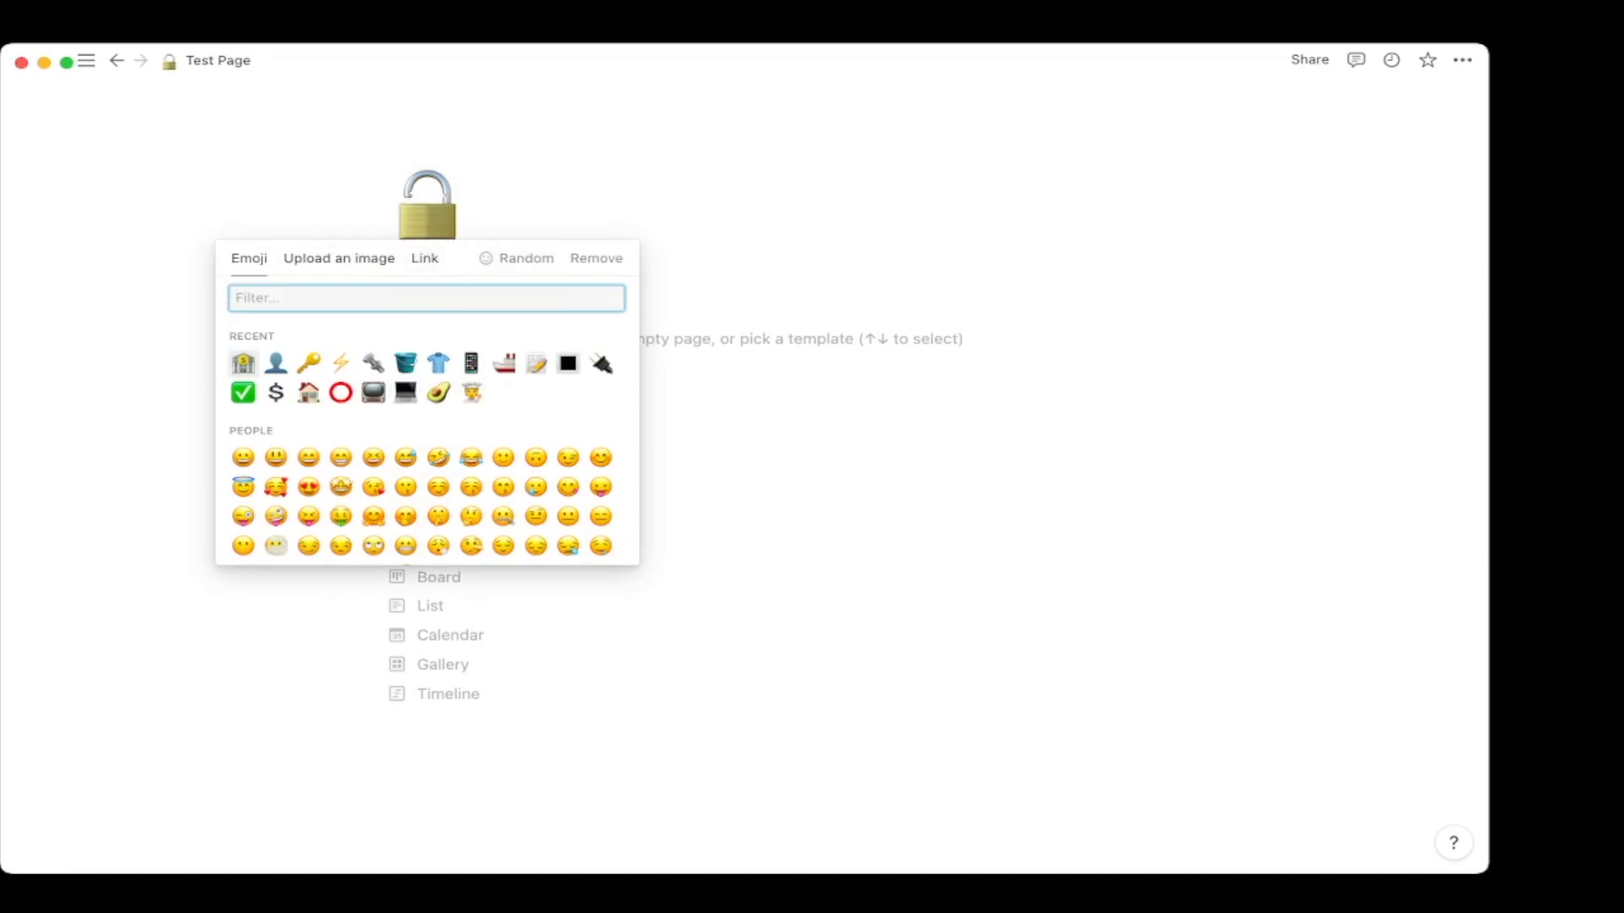
{"action": "left_click", "coordinate": [504, 364]}
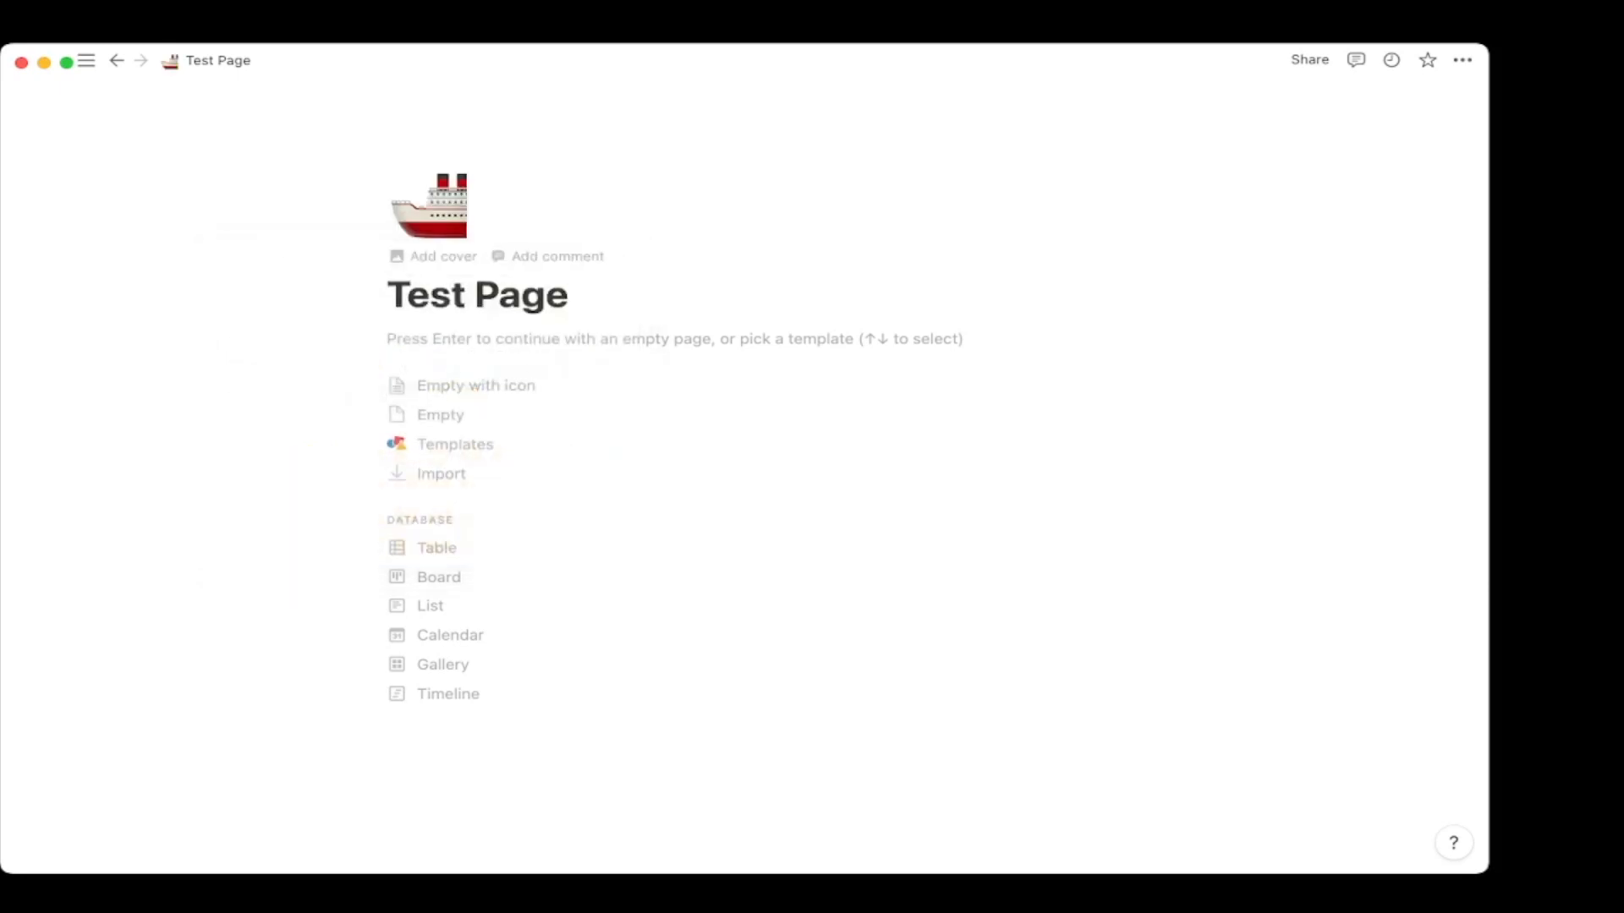
{"action": "left_click", "coordinate": [443, 256]}
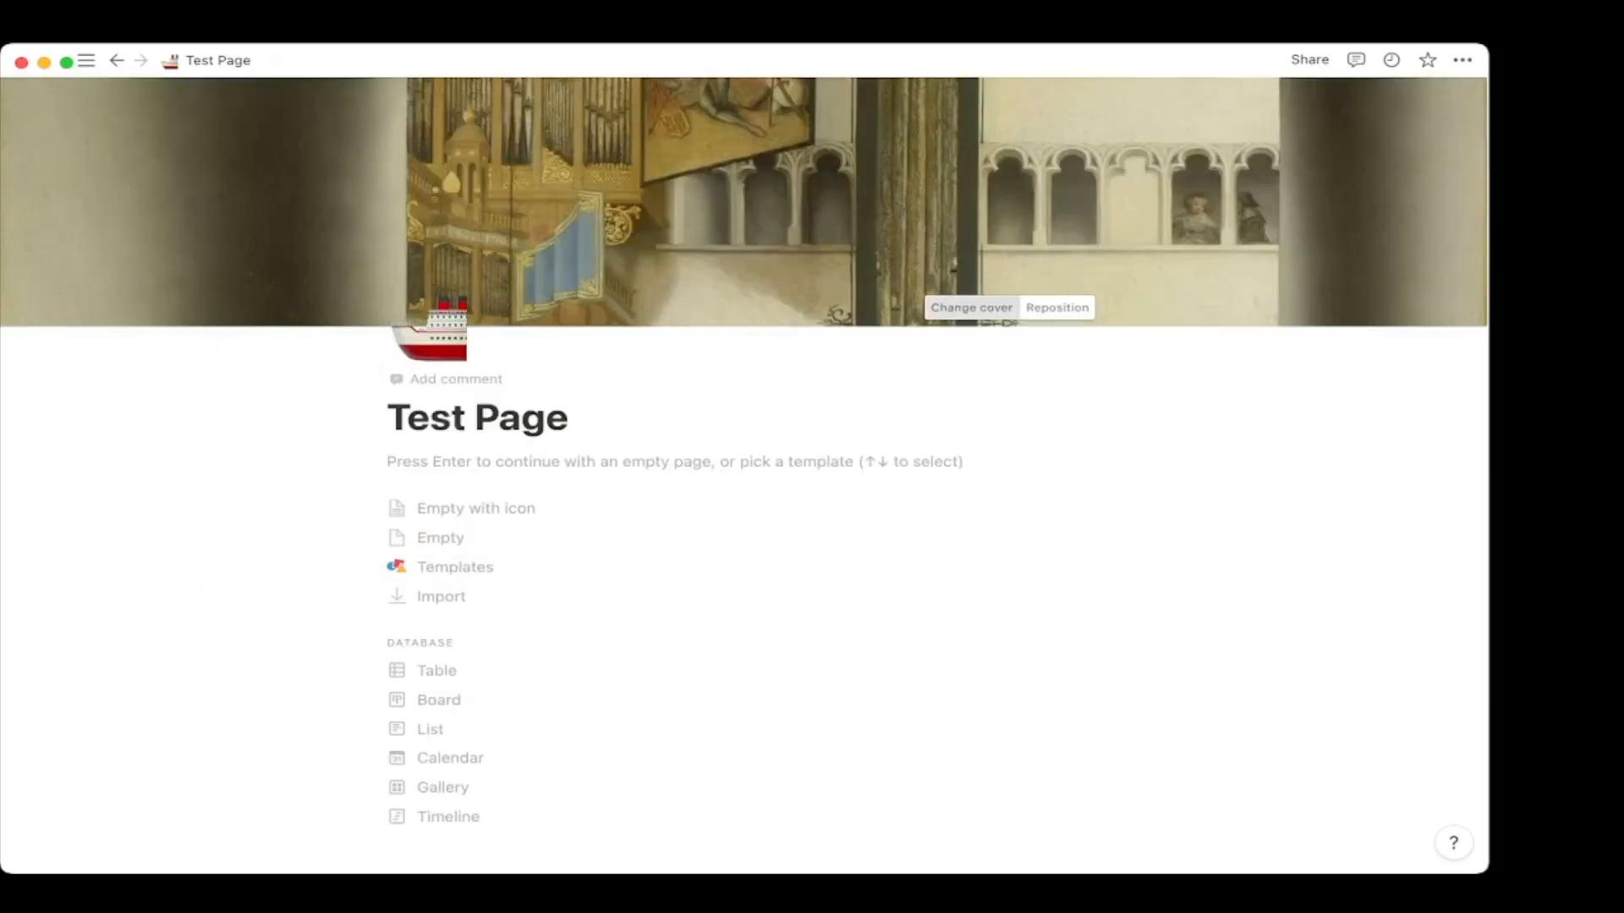
Replace the cover with the white rowboat photo from an Unsplash 'boat' search.
{"action": "left_click", "coordinate": [971, 308]}
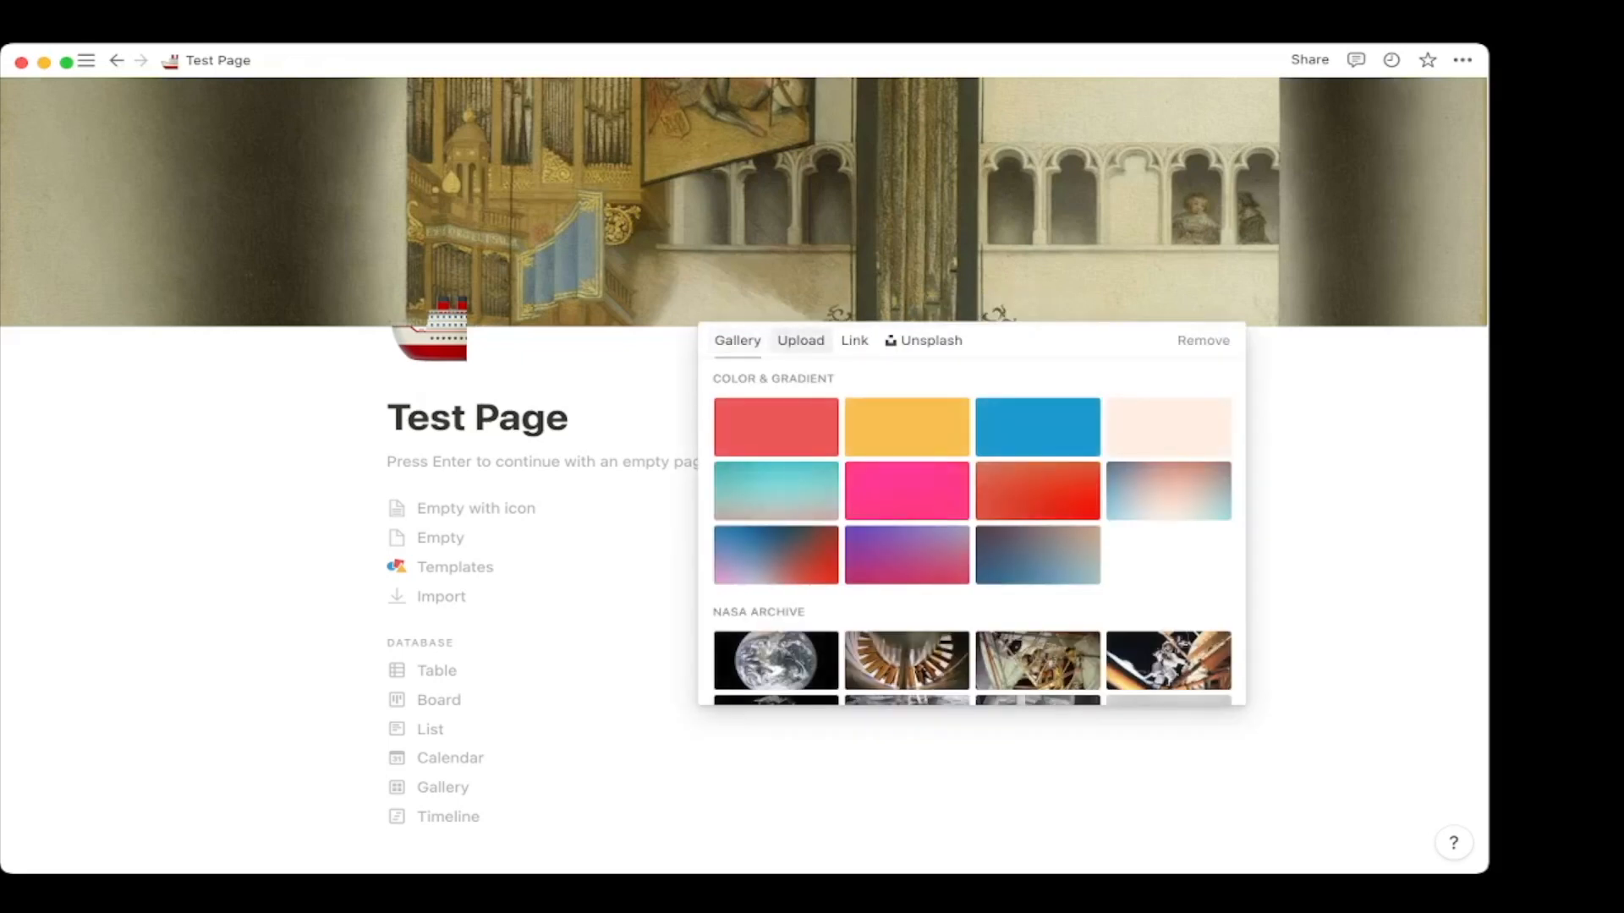
{"action": "left_click", "coordinate": [924, 340]}
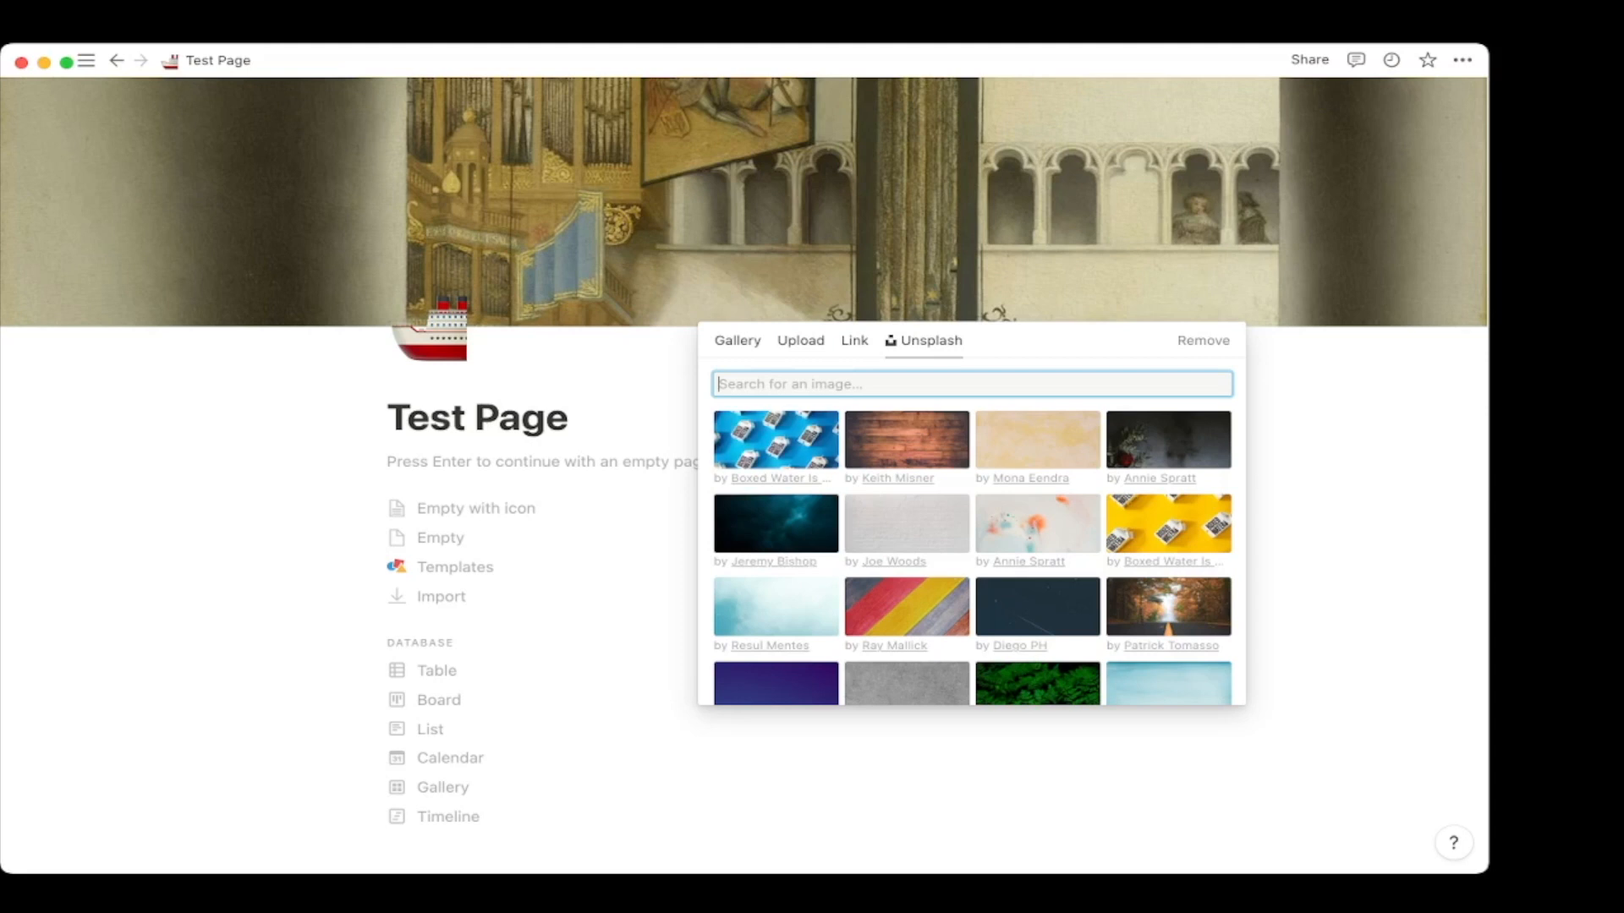
{"action": "type", "text": "boat"}
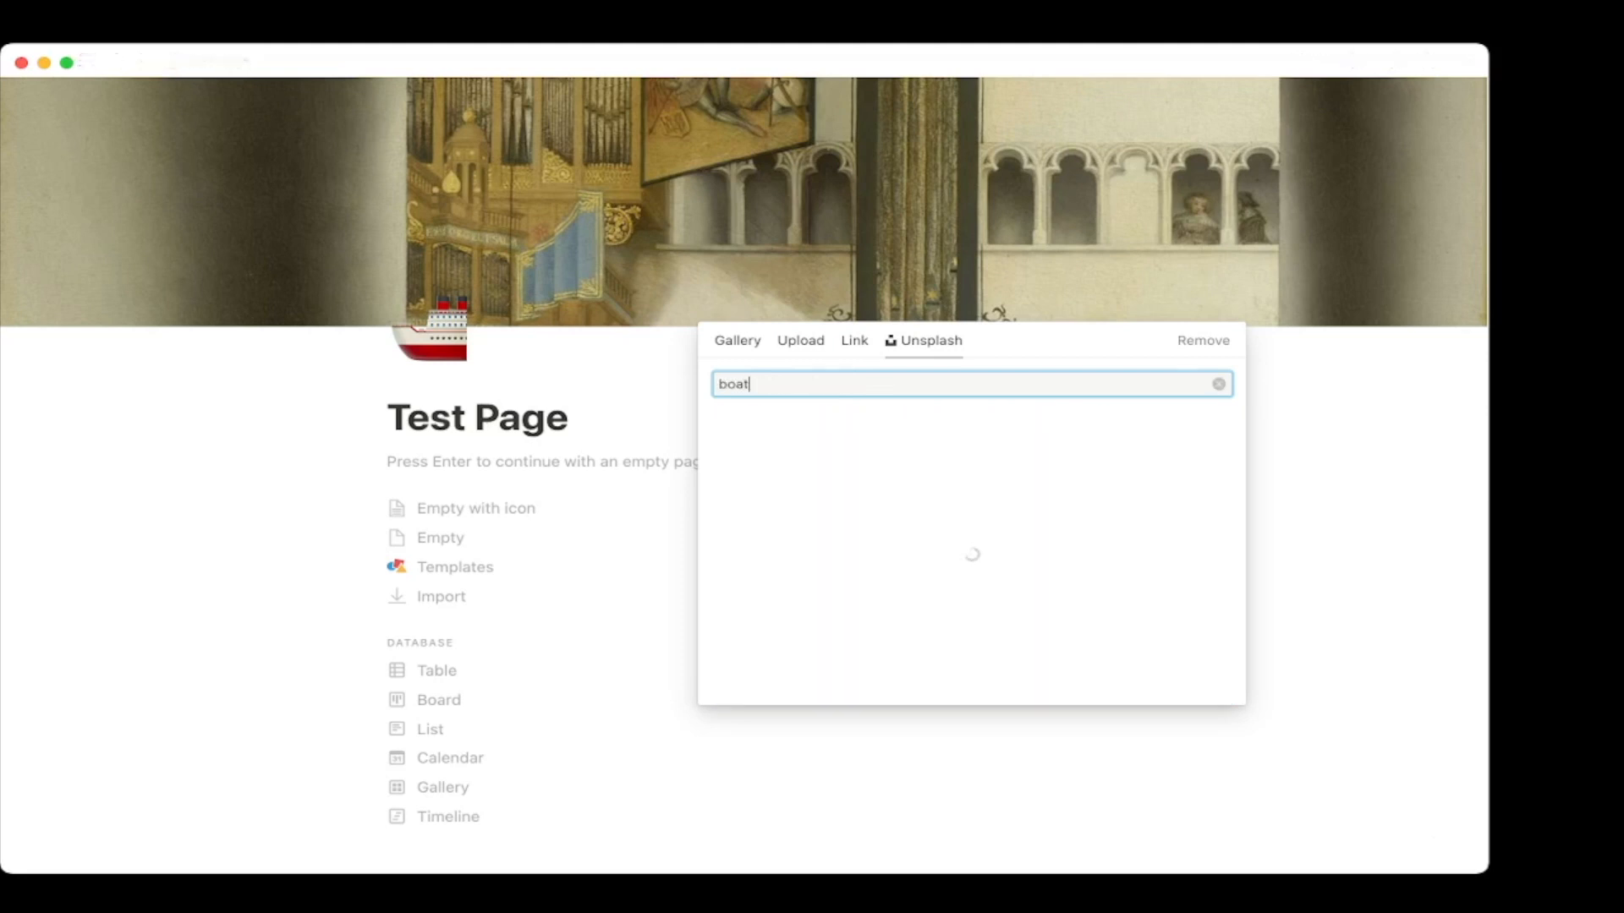
{"action": "left_click", "coordinate": [792, 441]}
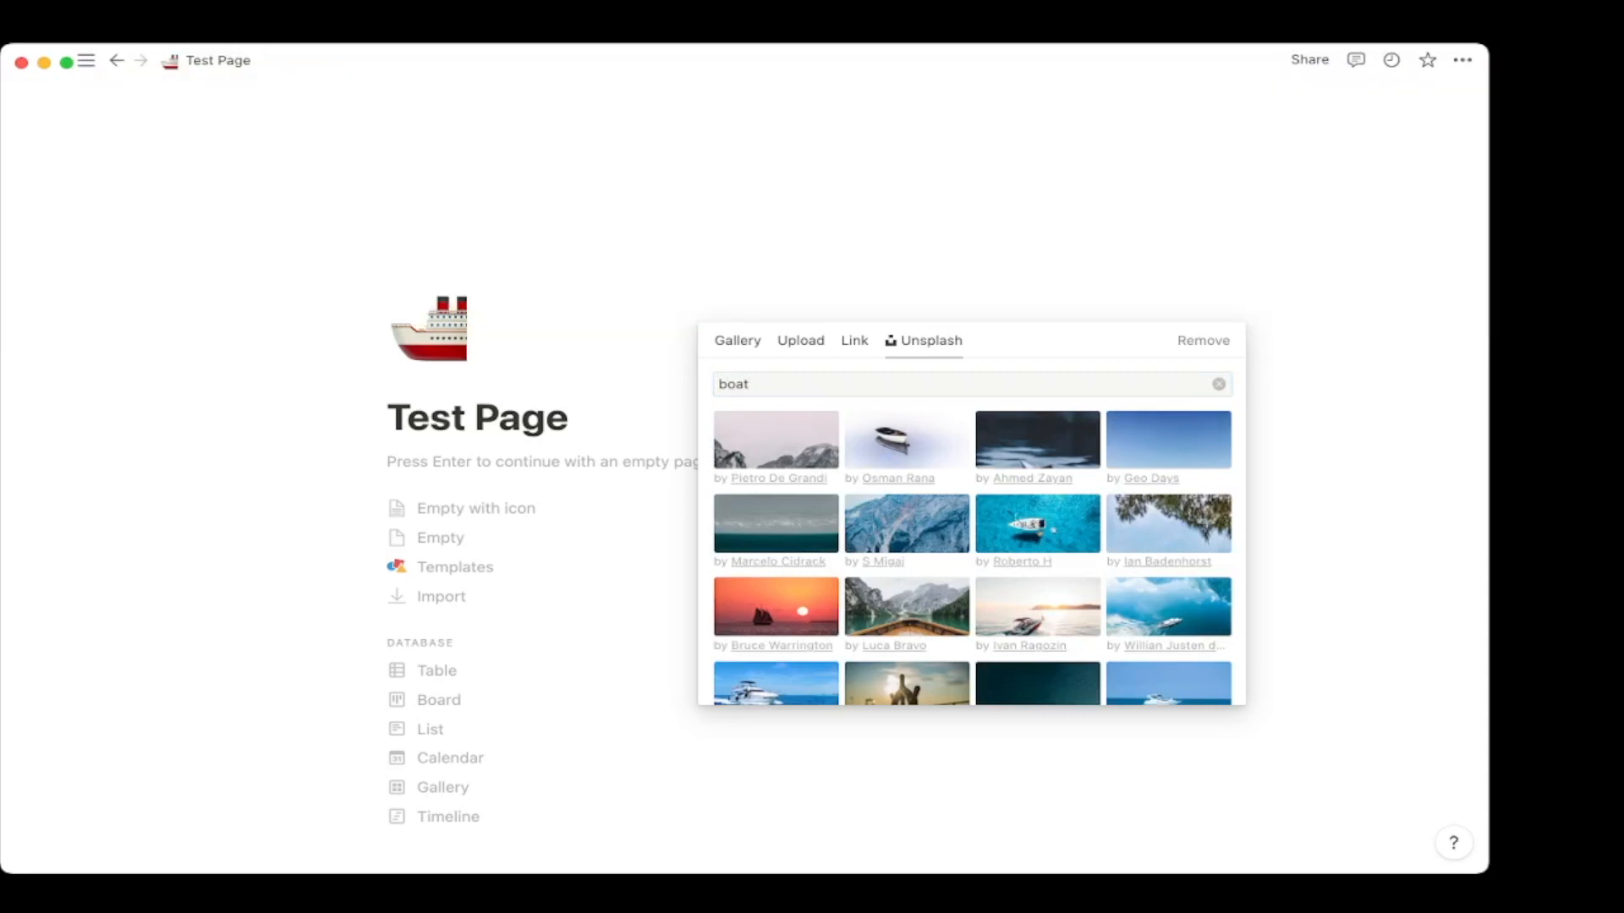
{"action": "key", "text": "Escape"}
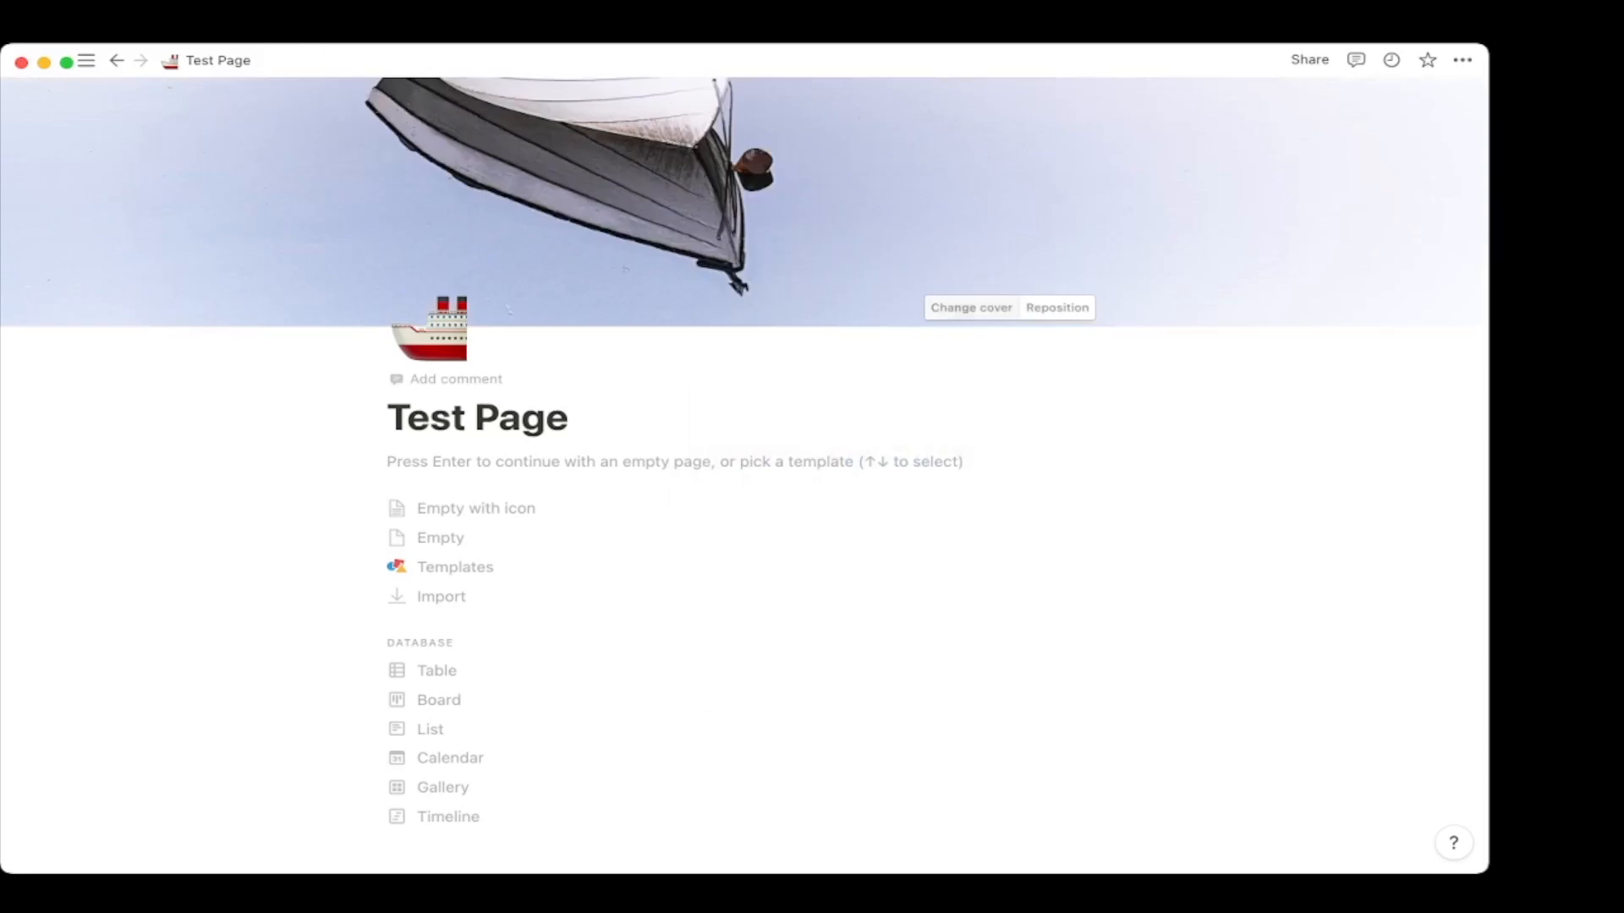
Reposition the cover lower to frame the boat, then start an empty block under the title.
{"action": "left_click", "coordinate": [1057, 307]}
{"action": "left_click_drag", "start_coordinate": [880, 178], "coordinate": [879, 304]}
{"action": "left_click", "coordinate": [994, 308]}
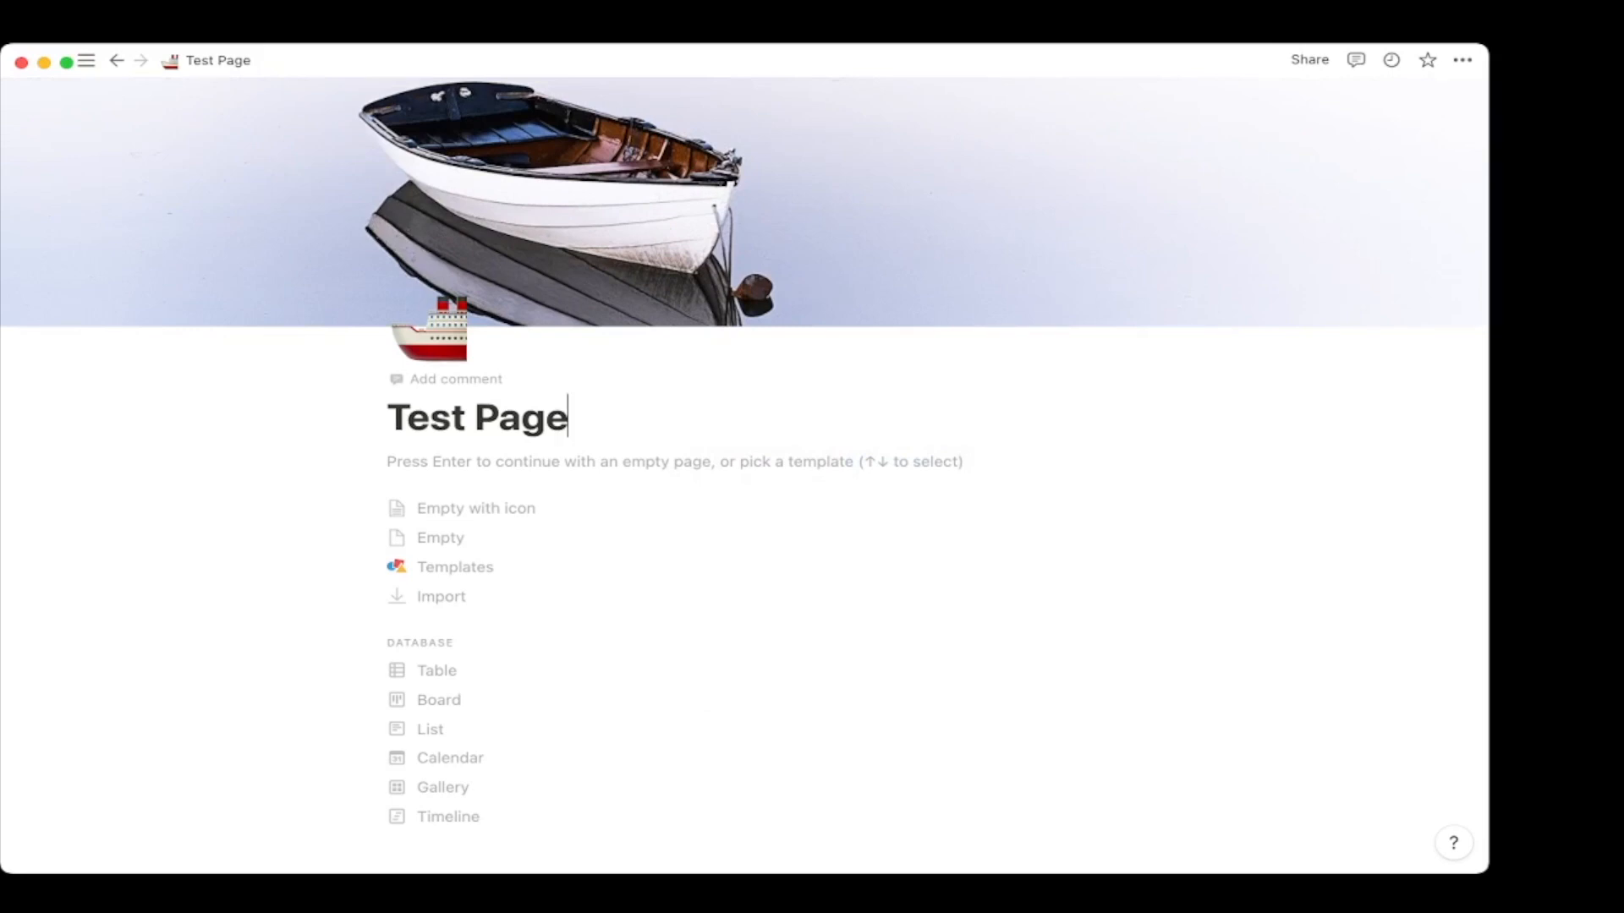
{"action": "key", "text": "Return"}
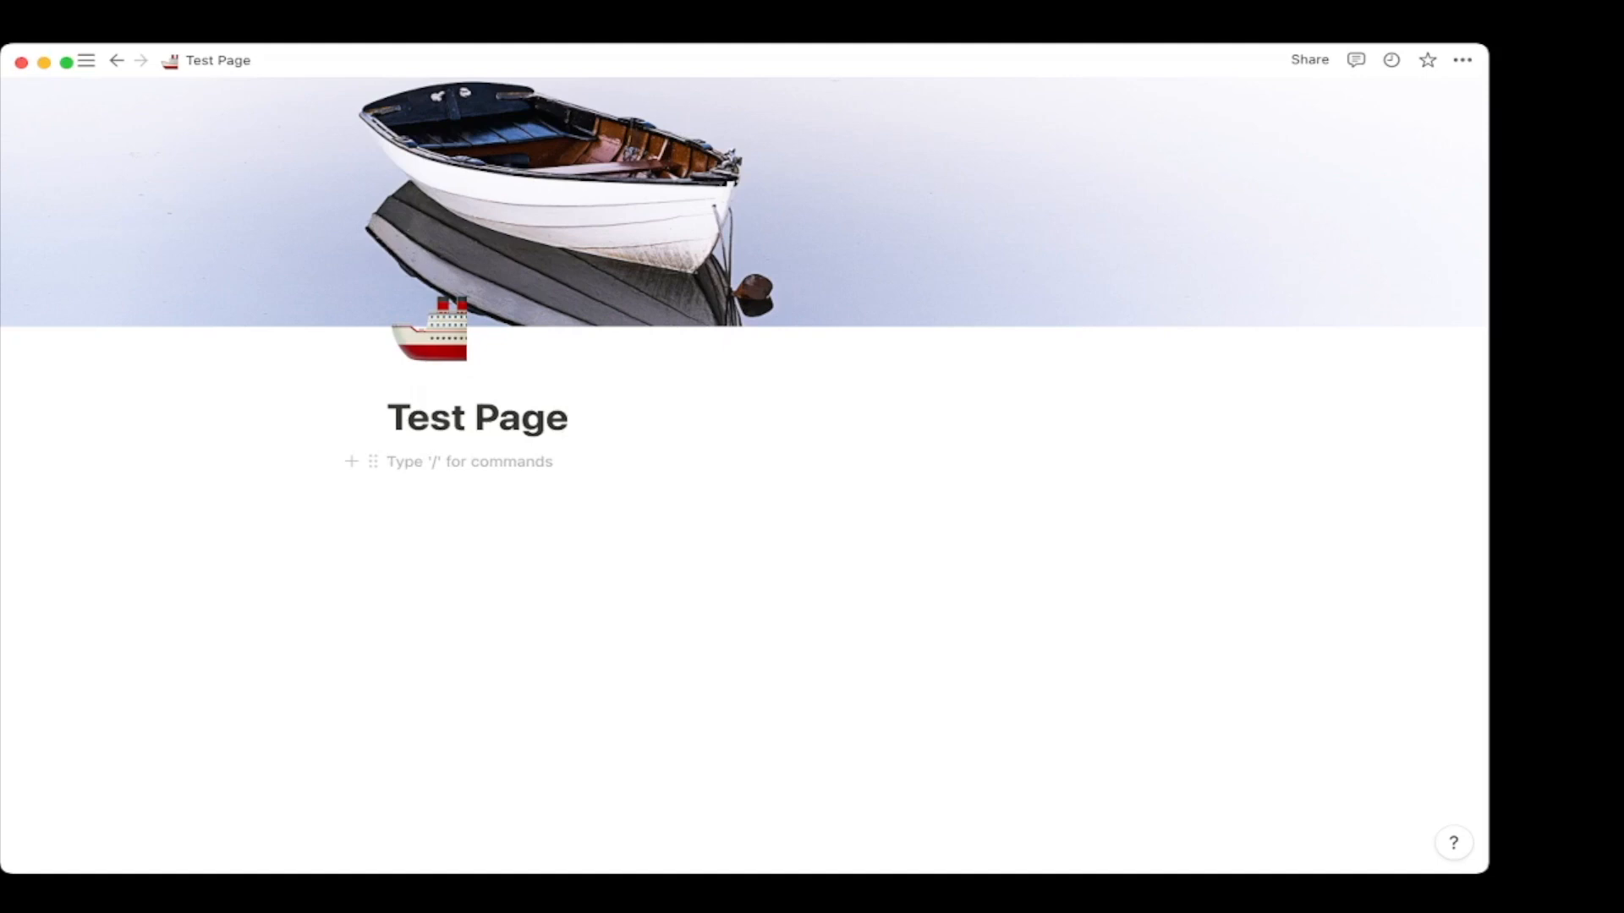
Type 'This is a test page' as a trial line, then delete it.
{"action": "type", "text": "This is a test page"}
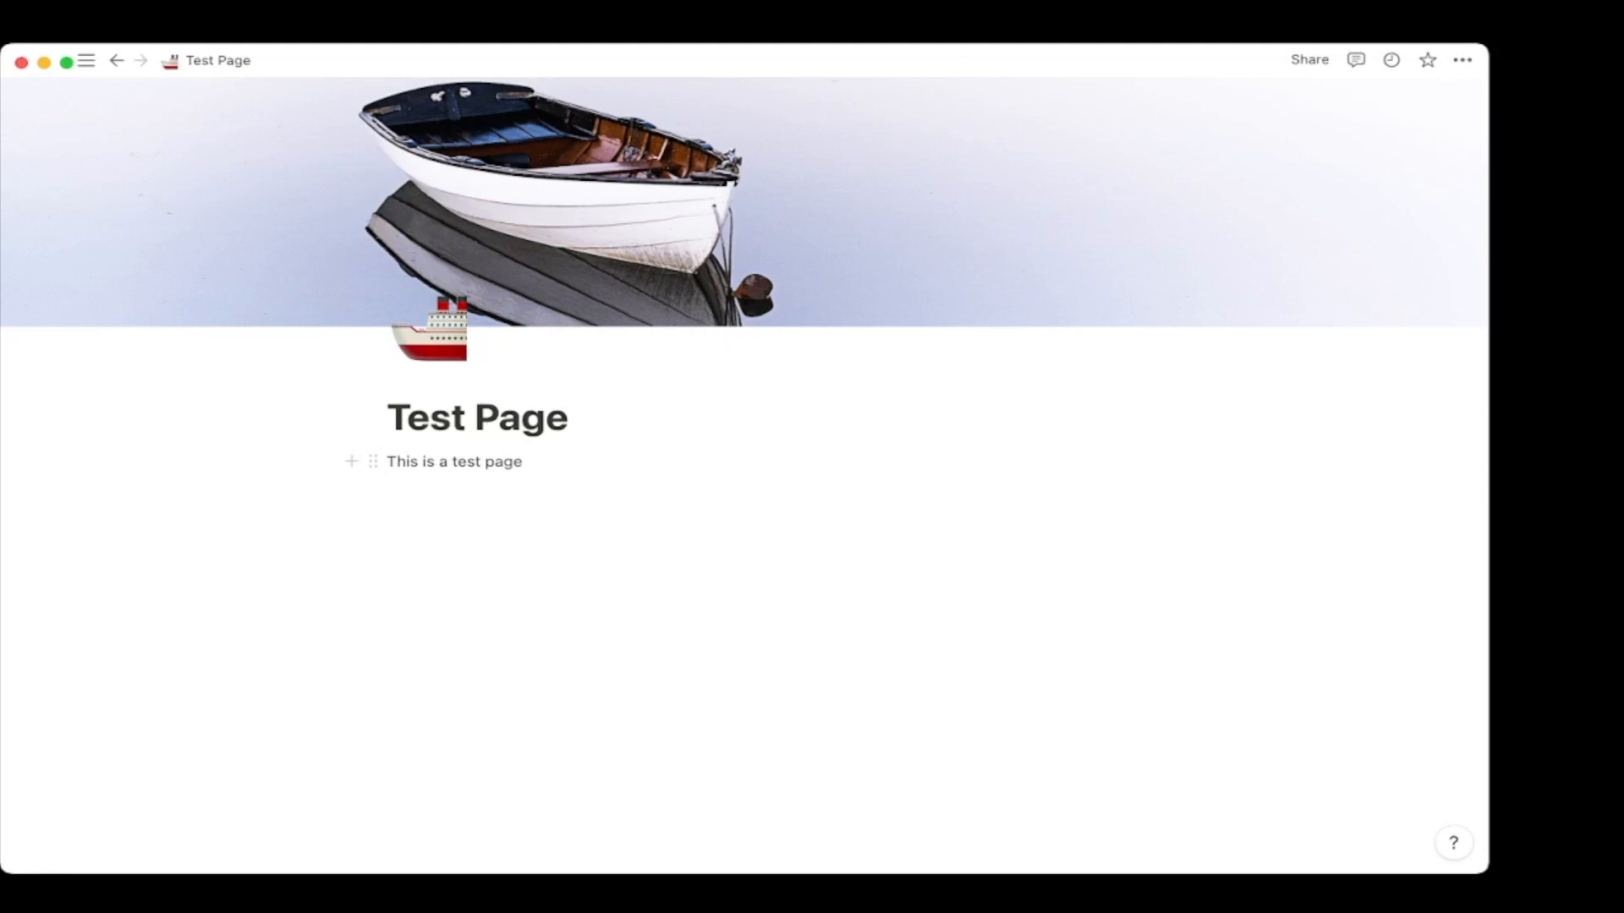
{"action": "key", "text": "shift+Up"}
{"action": "key", "text": "BackSpace"}
{"action": "key", "text": "BackSpace"}
Browse the page start options and open the Templates gallery.
{"action": "key", "text": "Down"}
{"action": "key", "text": "Down"}
{"action": "key", "text": "Down"}
{"action": "key", "text": "Up"}
{"action": "key", "text": "Up"}
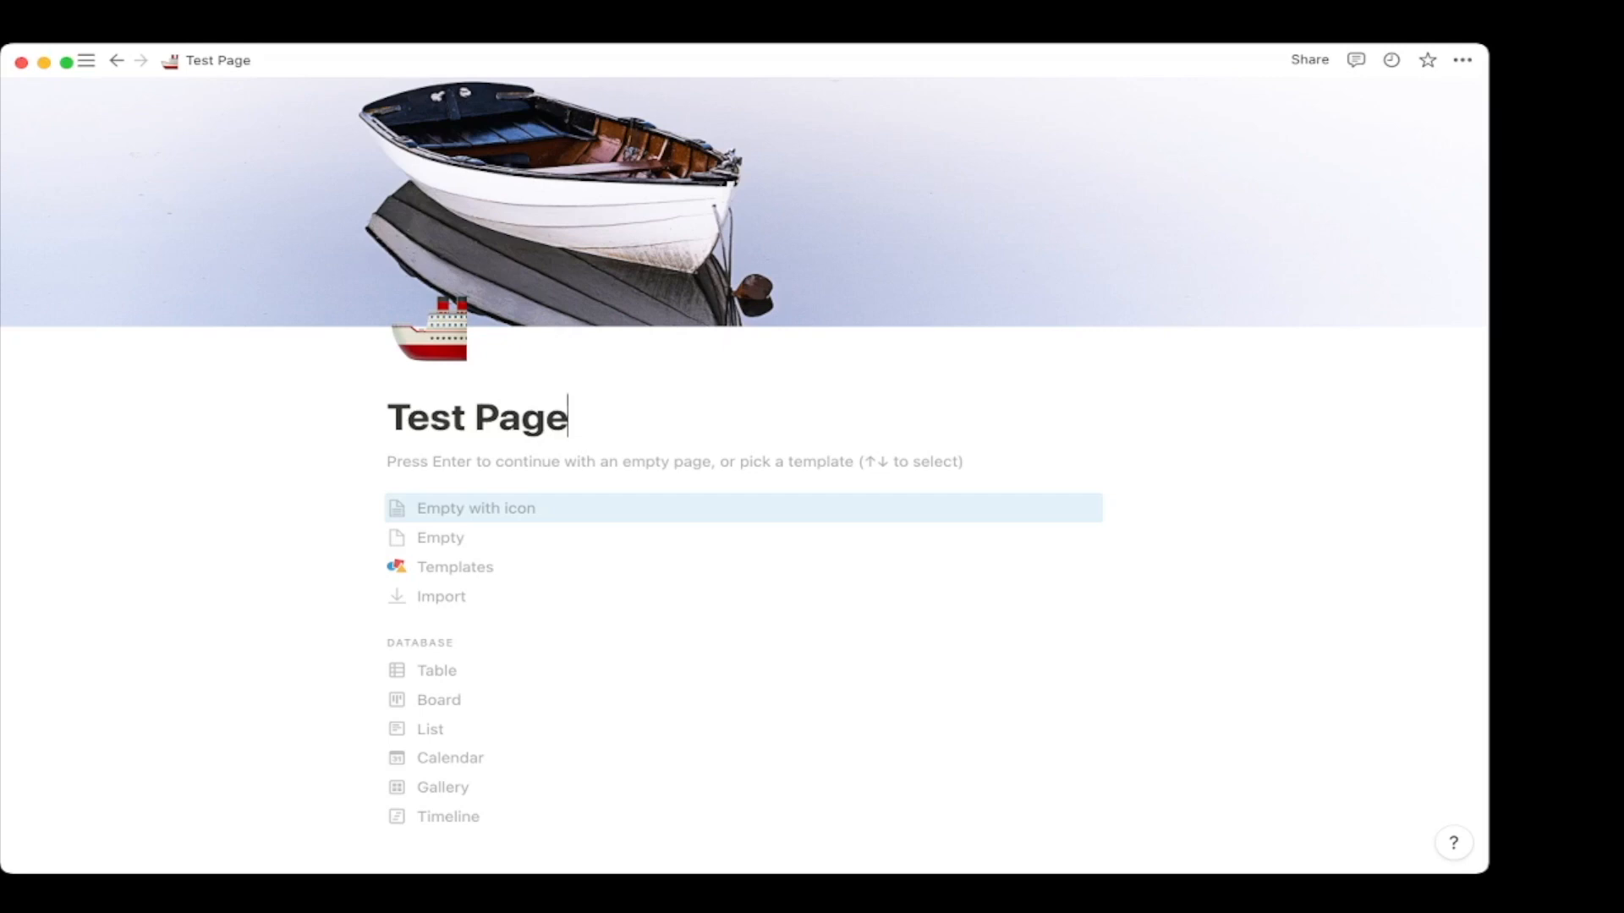
{"action": "key", "text": "Return"}
{"action": "key", "text": "BackSpace"}
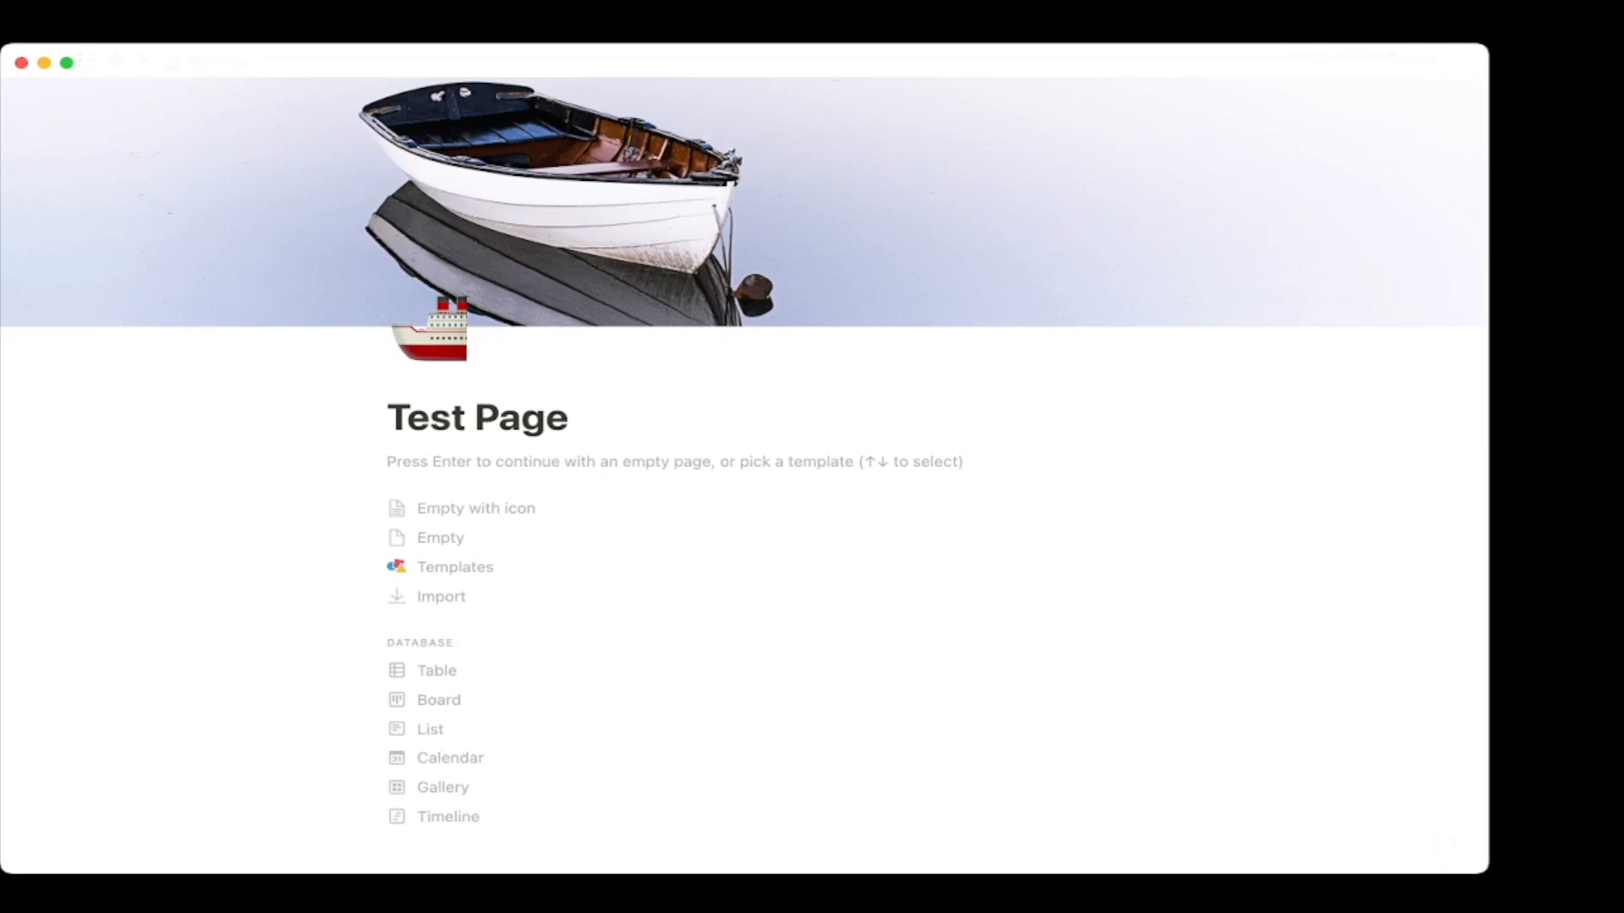
{"action": "key", "text": "Down"}
{"action": "key", "text": "Return"}
{"action": "key", "text": "BackSpace"}
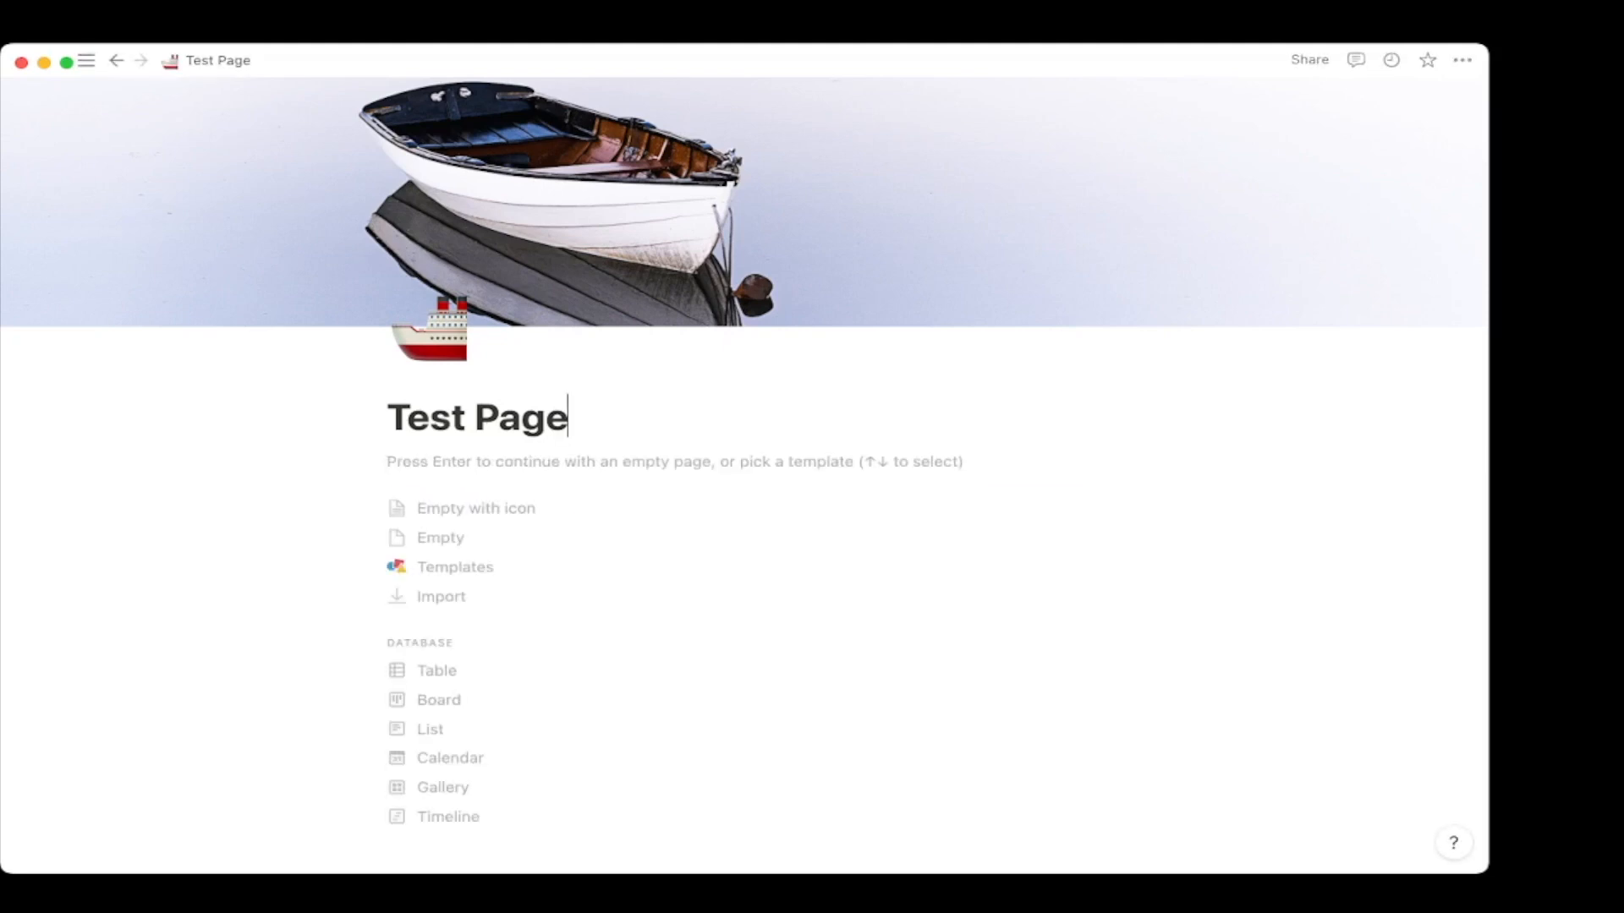
{"action": "key", "text": "Down"}
{"action": "key", "text": "Down"}
{"action": "key", "text": "Return"}
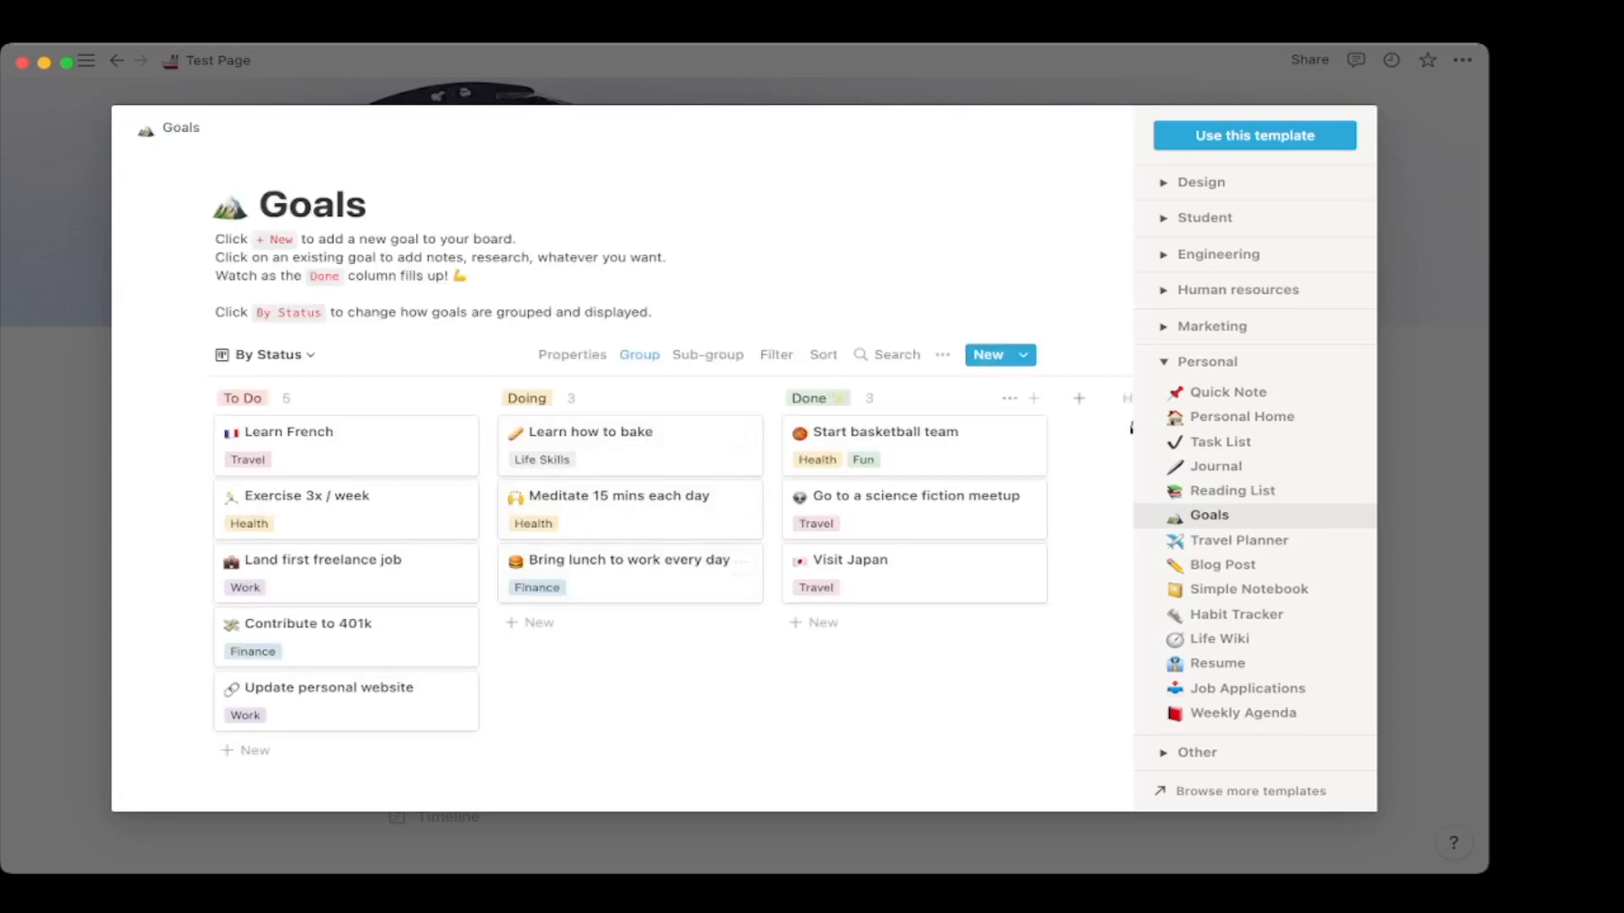
Preview the Life Wiki template, then close the gallery and discard the template edits.
{"action": "scroll", "coordinate": [1251, 507], "scroll_direction": "down", "scroll_amount": 3}
{"action": "scroll", "coordinate": [1251, 507], "scroll_direction": "up", "scroll_amount": 3}
{"action": "scroll", "coordinate": [1252, 508], "scroll_direction": "down", "scroll_amount": 2}
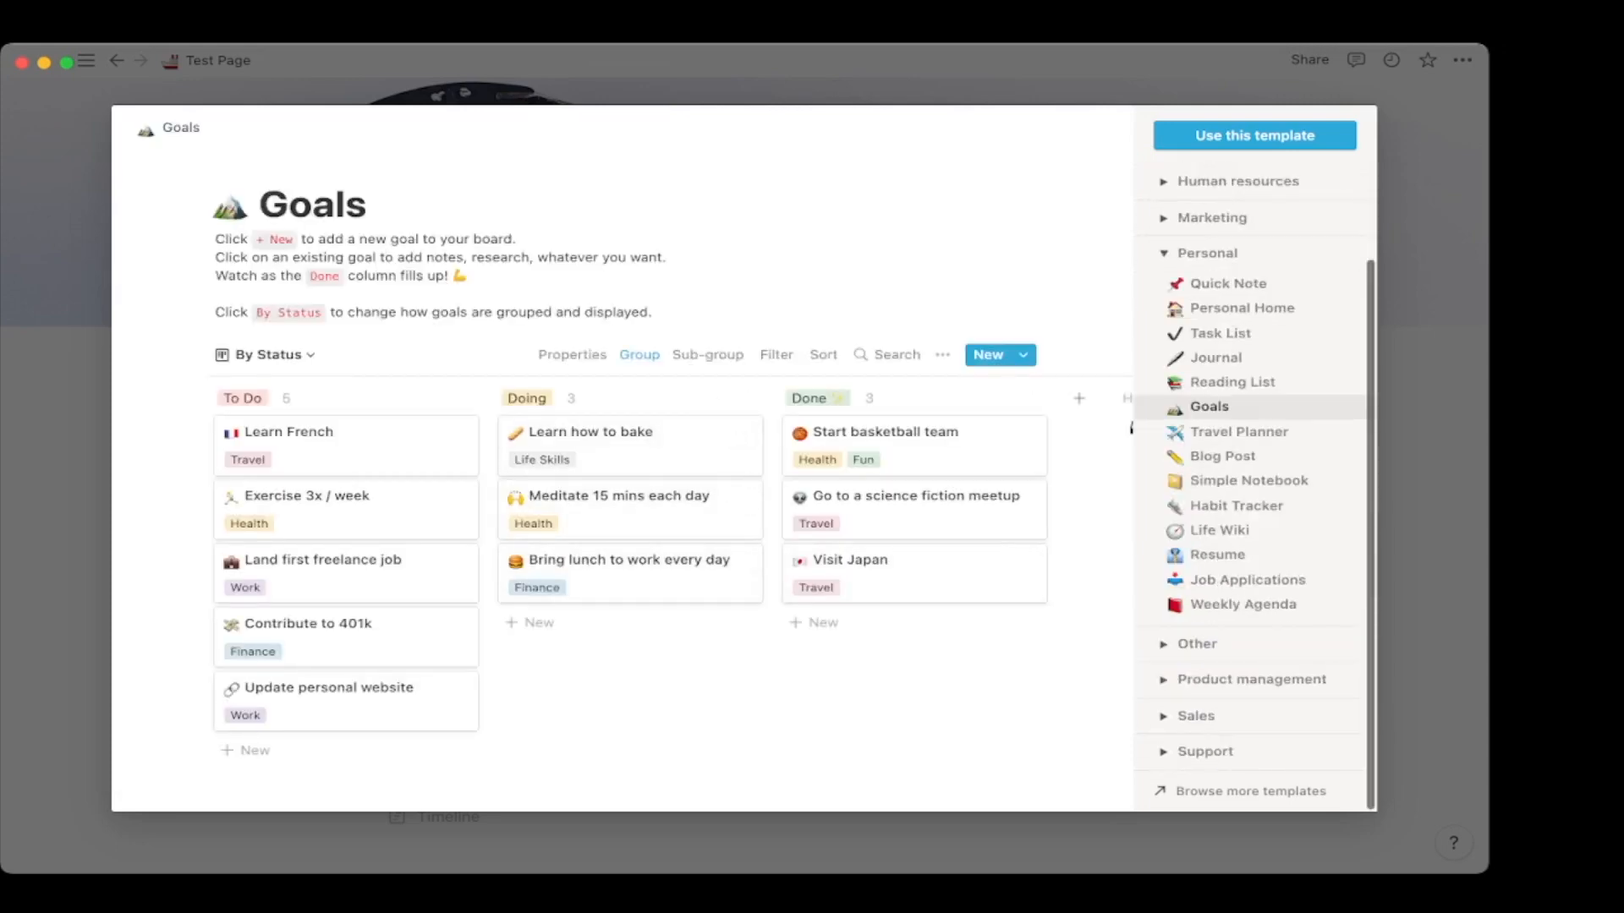
{"action": "left_click", "coordinate": [1219, 529]}
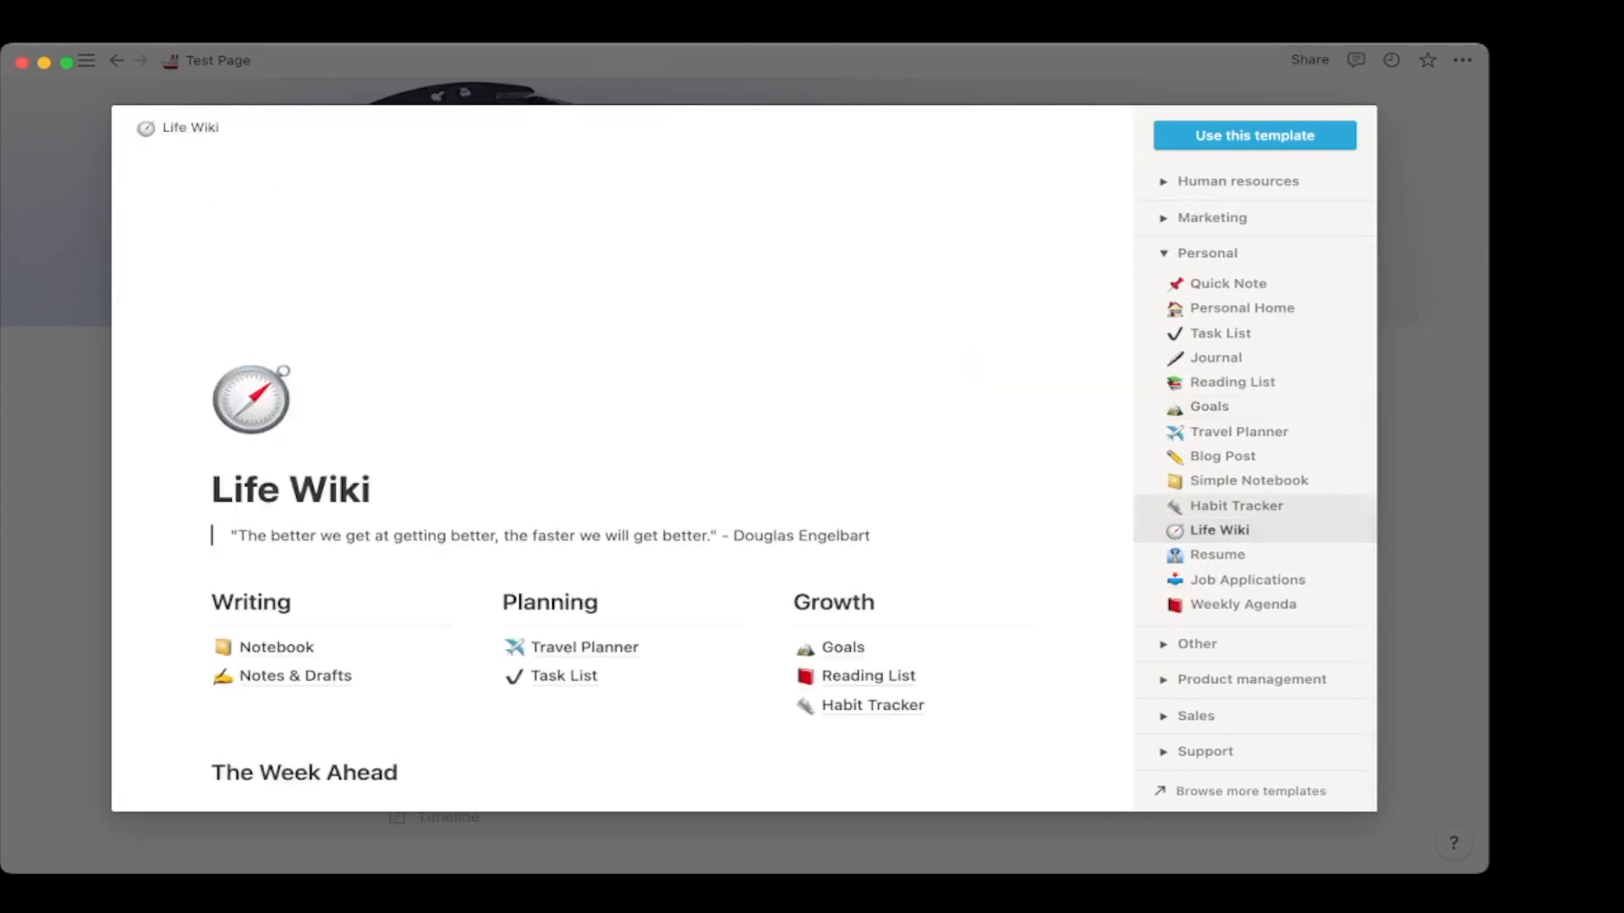
{"action": "key", "text": "Escape"}
{"action": "key", "text": "Up"}
{"action": "key", "text": "Down"}
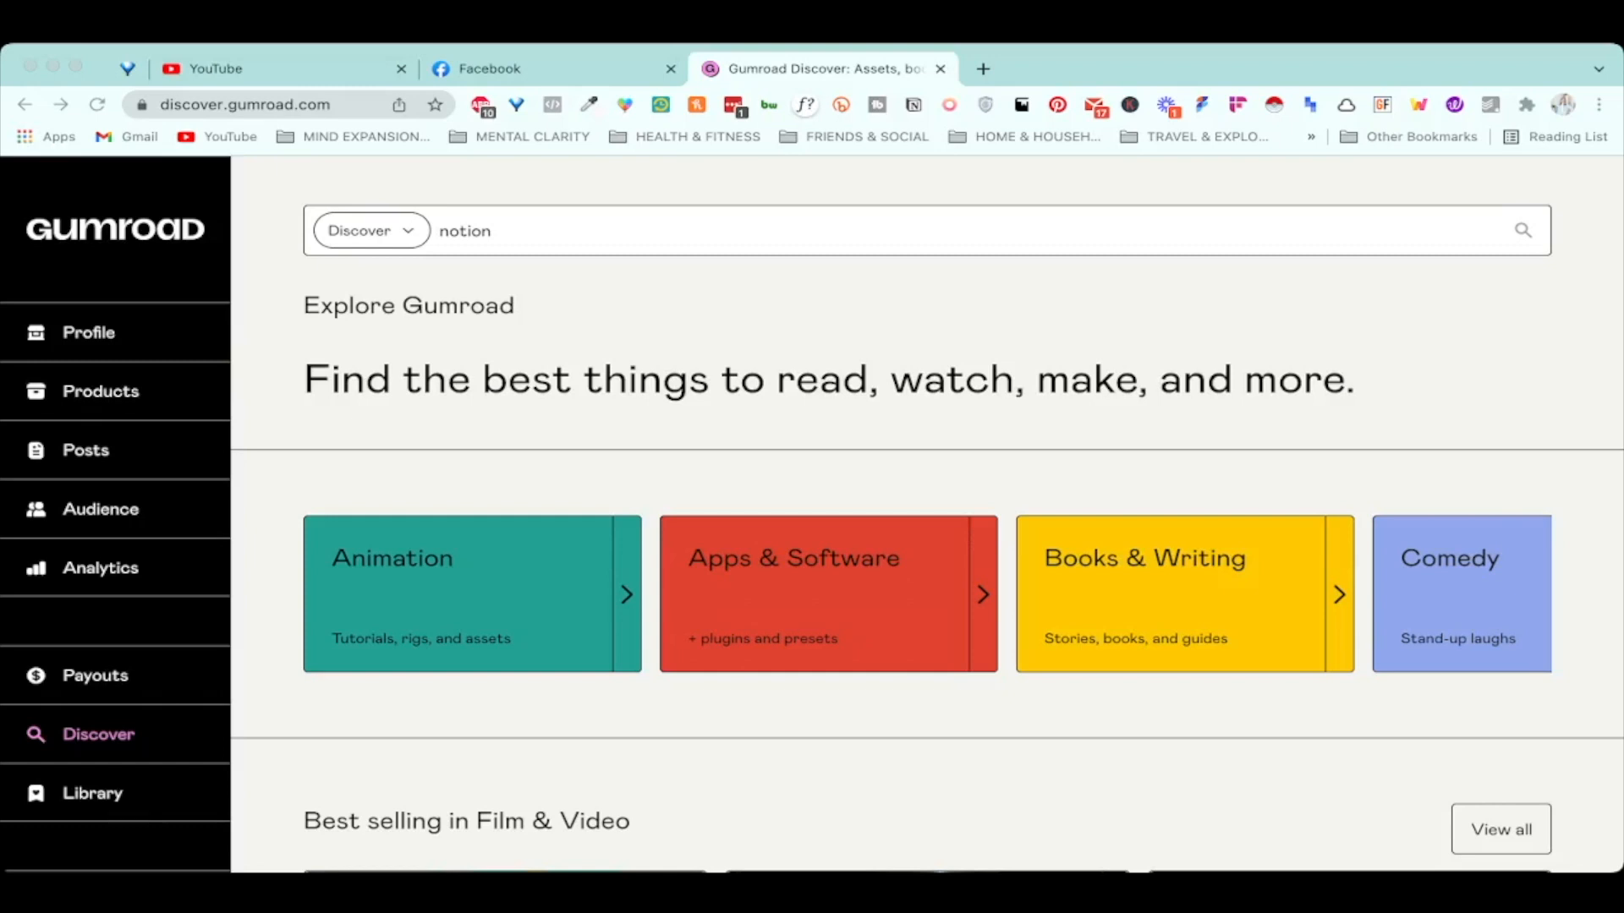
Run the Gumroad Discover search for 'notion'.
{"action": "left_click", "coordinate": [492, 231]}
{"action": "key", "text": "super+a"}
{"action": "key", "text": "Return"}
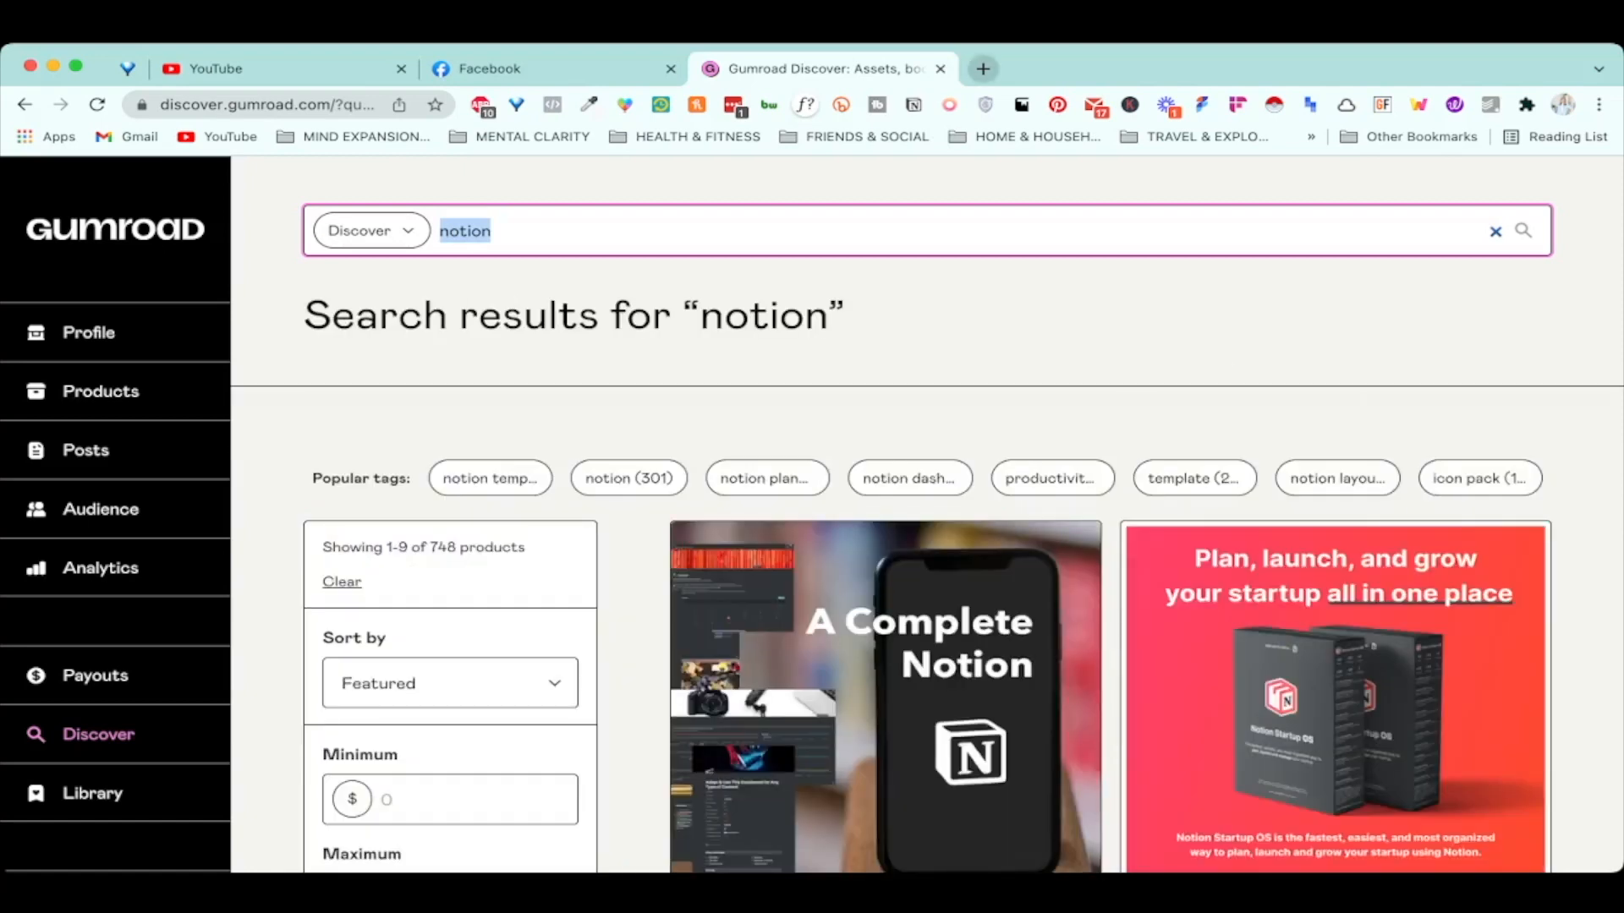
Open notionery.com in a new tab and scroll down to its Top This Week and Top All Time lists.
{"action": "left_click", "coordinate": [982, 69]}
{"action": "type", "text": "noti"}
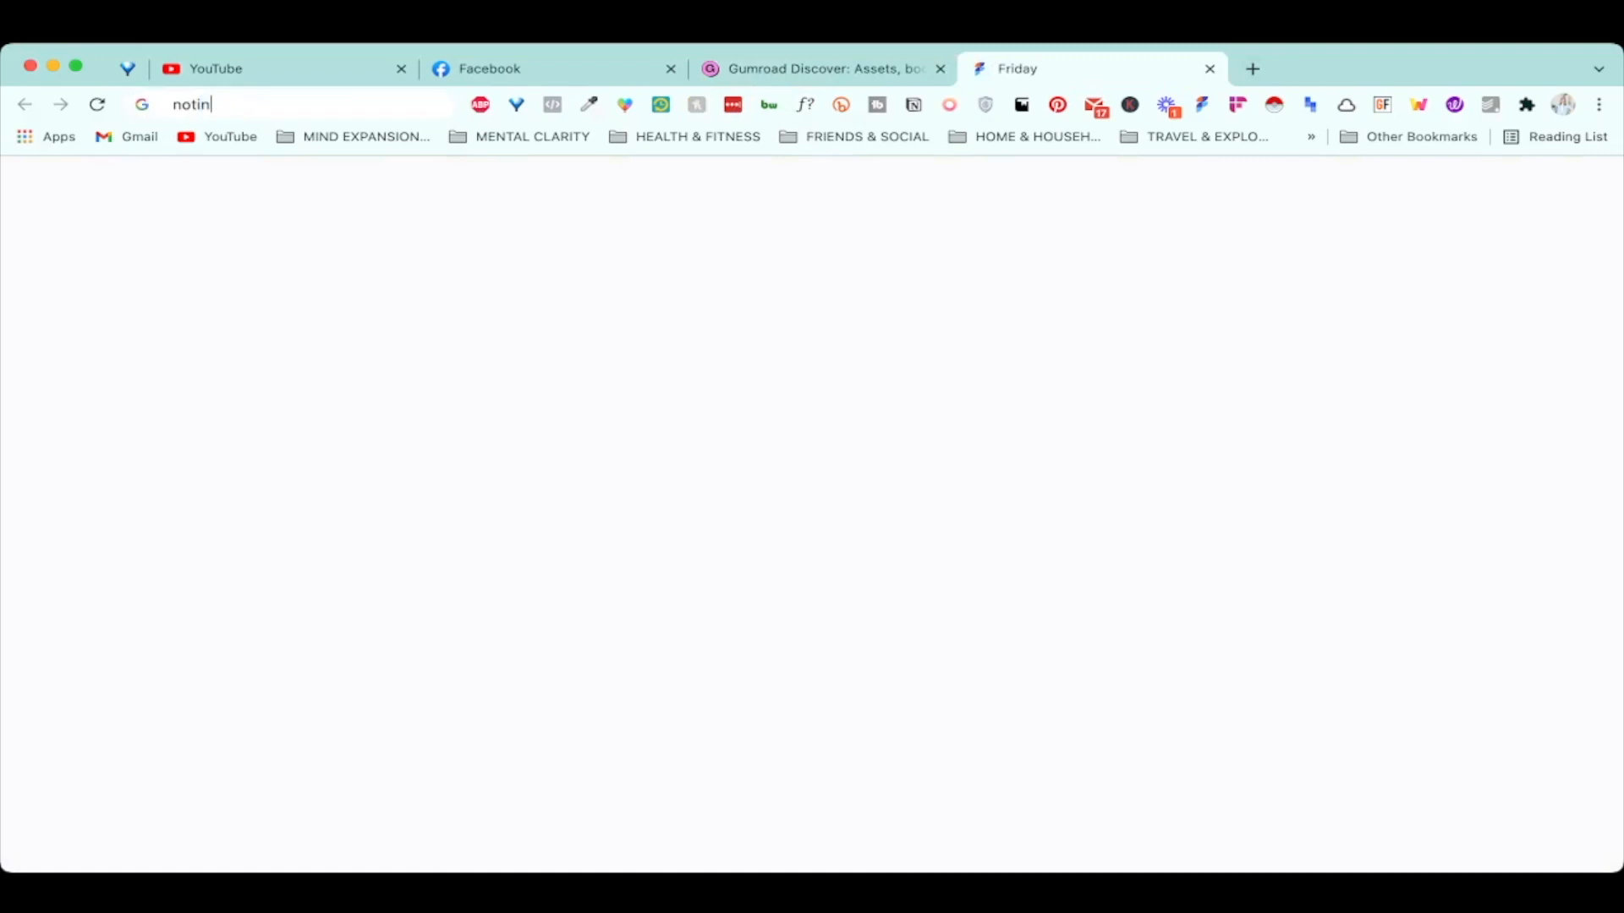
{"action": "type", "text": "onery.com"}
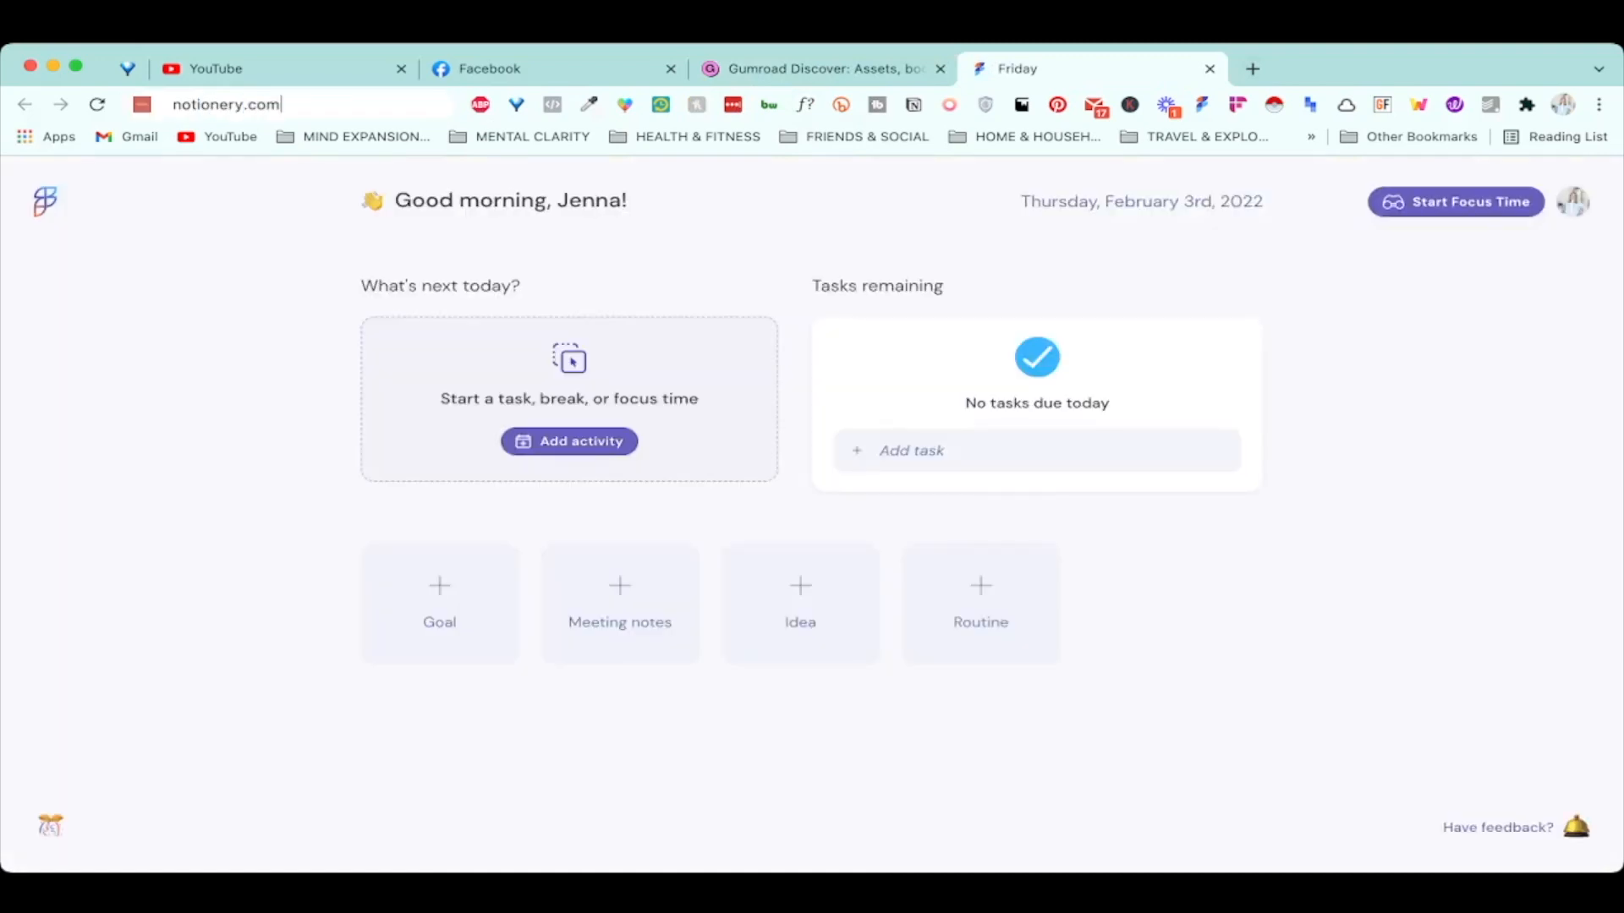
{"action": "key", "text": "Return"}
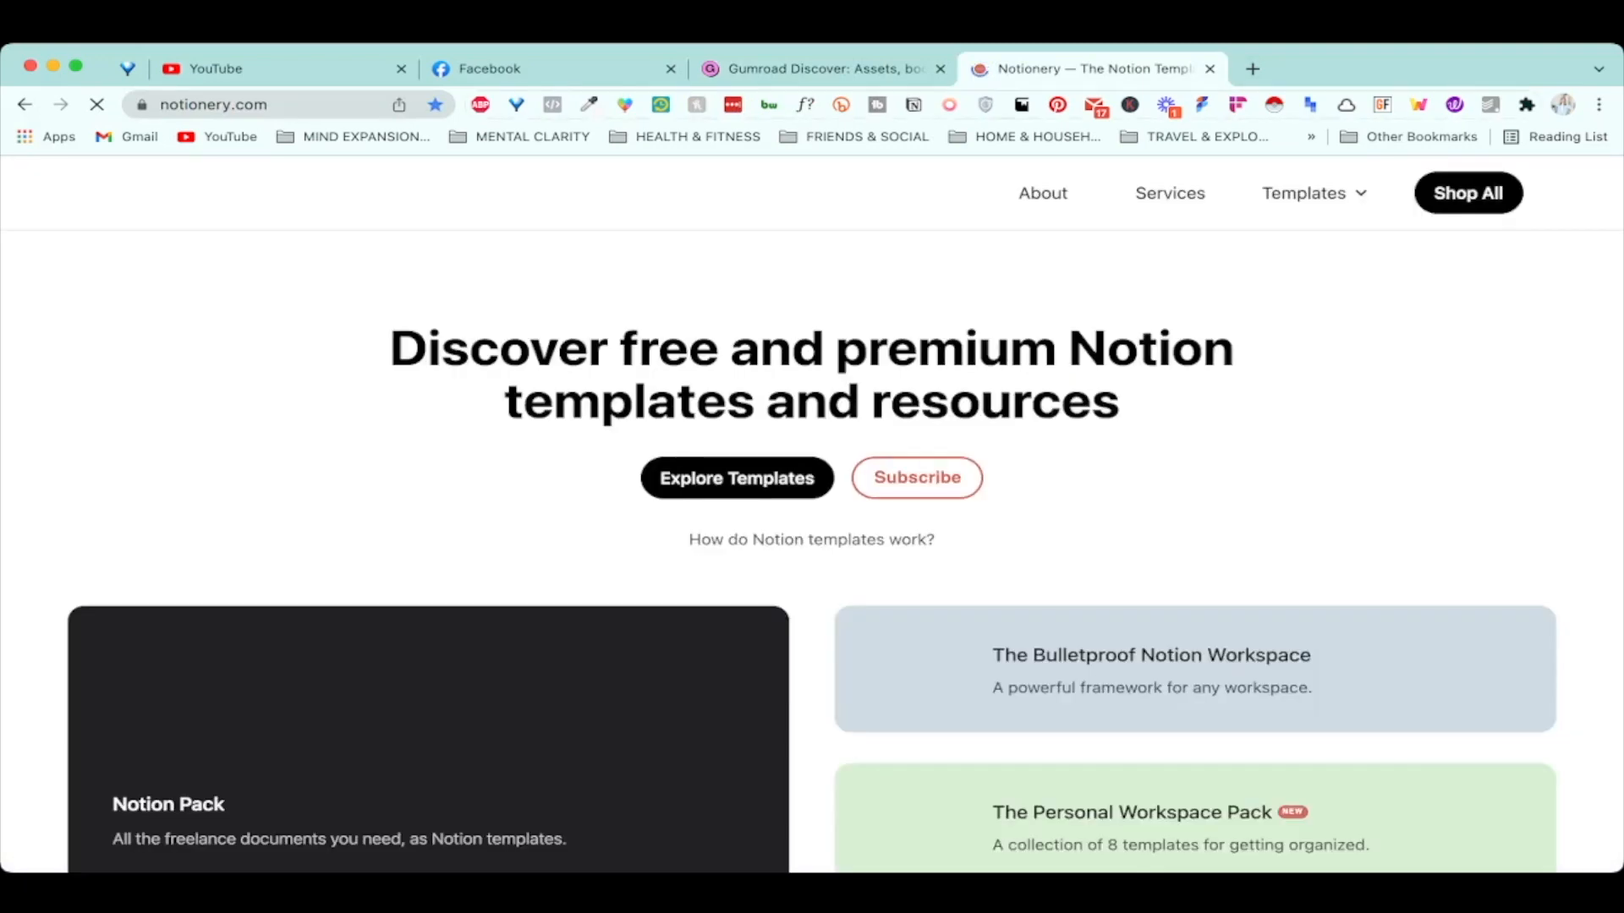
{"action": "scroll", "coordinate": [812, 508], "scroll_direction": "down", "scroll_amount": 3}
{"action": "scroll", "coordinate": [812, 508], "scroll_direction": "down", "scroll_amount": 3}
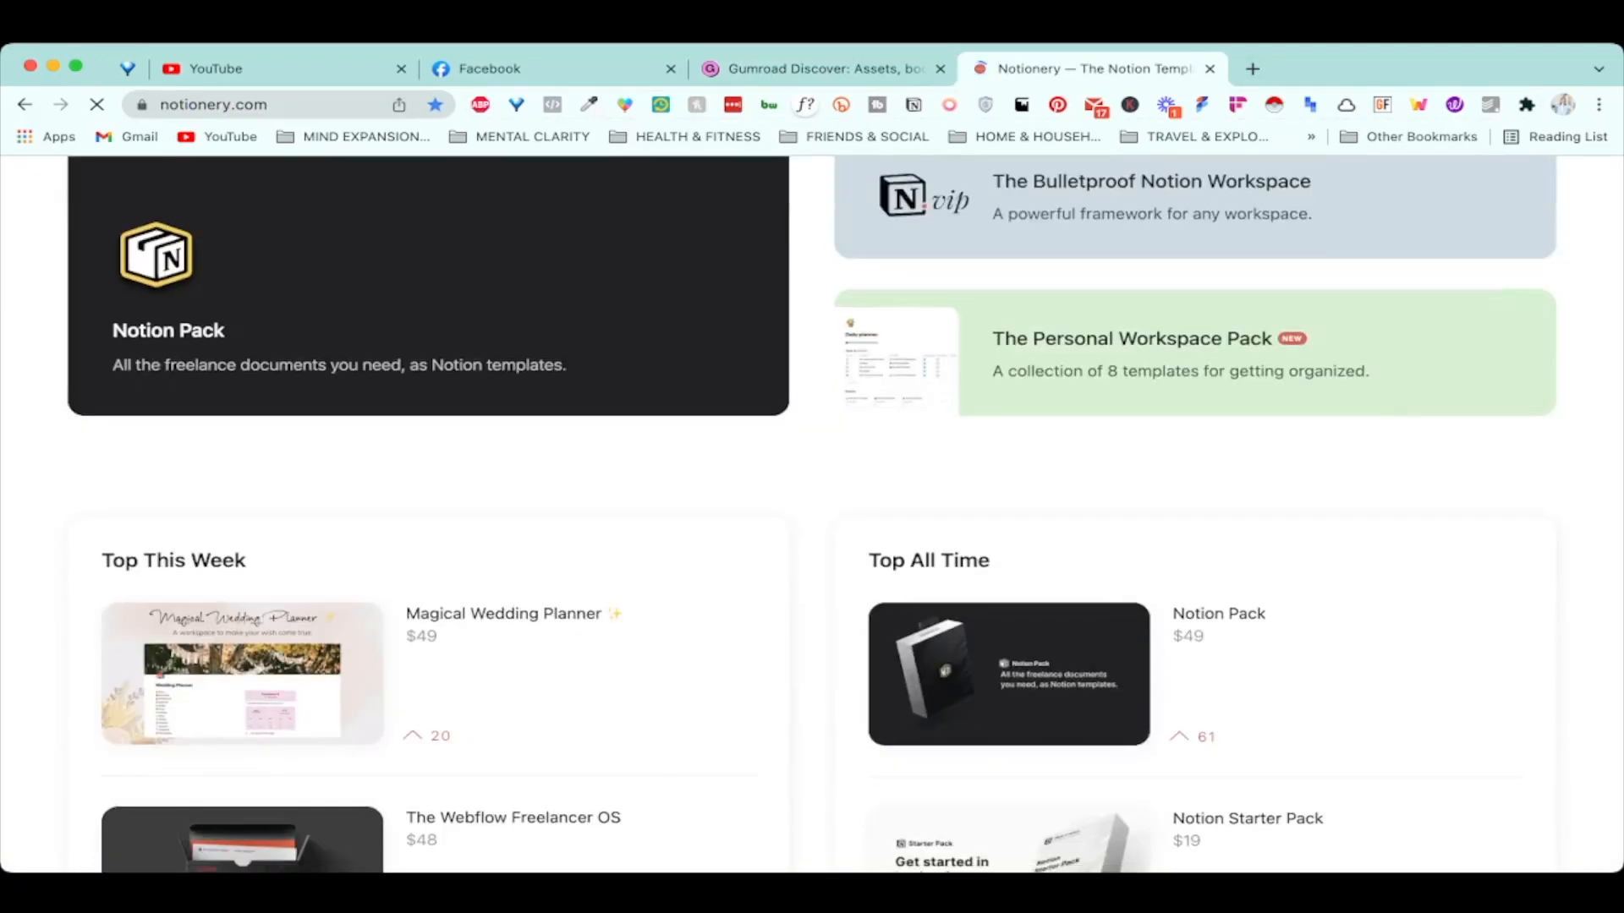
{"action": "scroll", "coordinate": [811, 508], "scroll_direction": "down", "scroll_amount": 2}
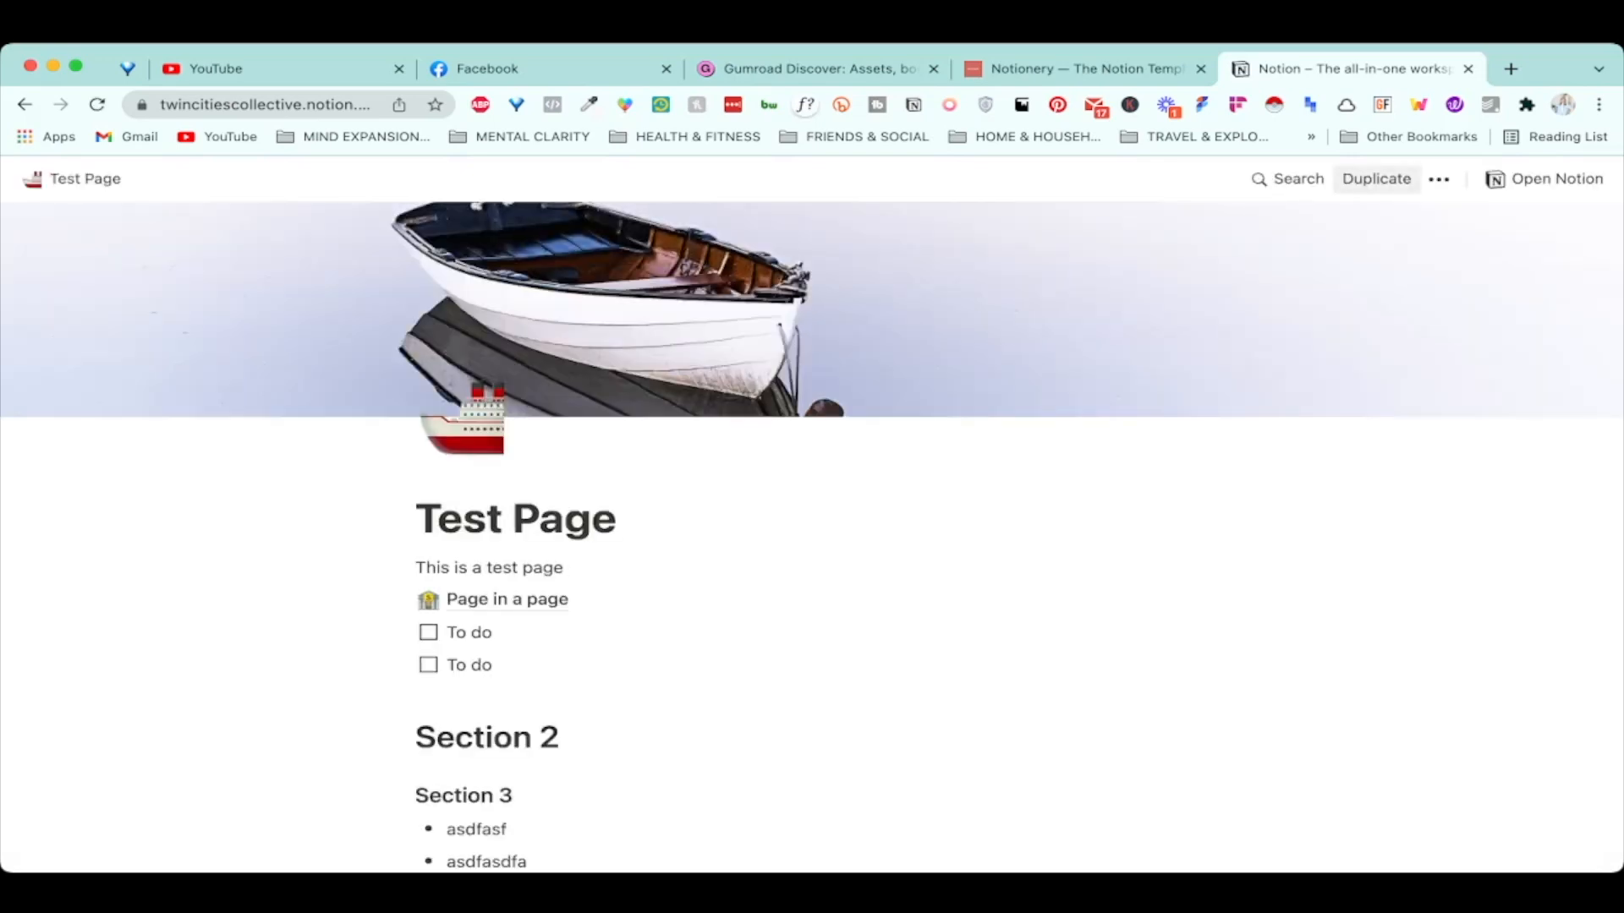
Duplicate the published Test Page from the browser.
{"action": "left_click", "coordinate": [1376, 178]}
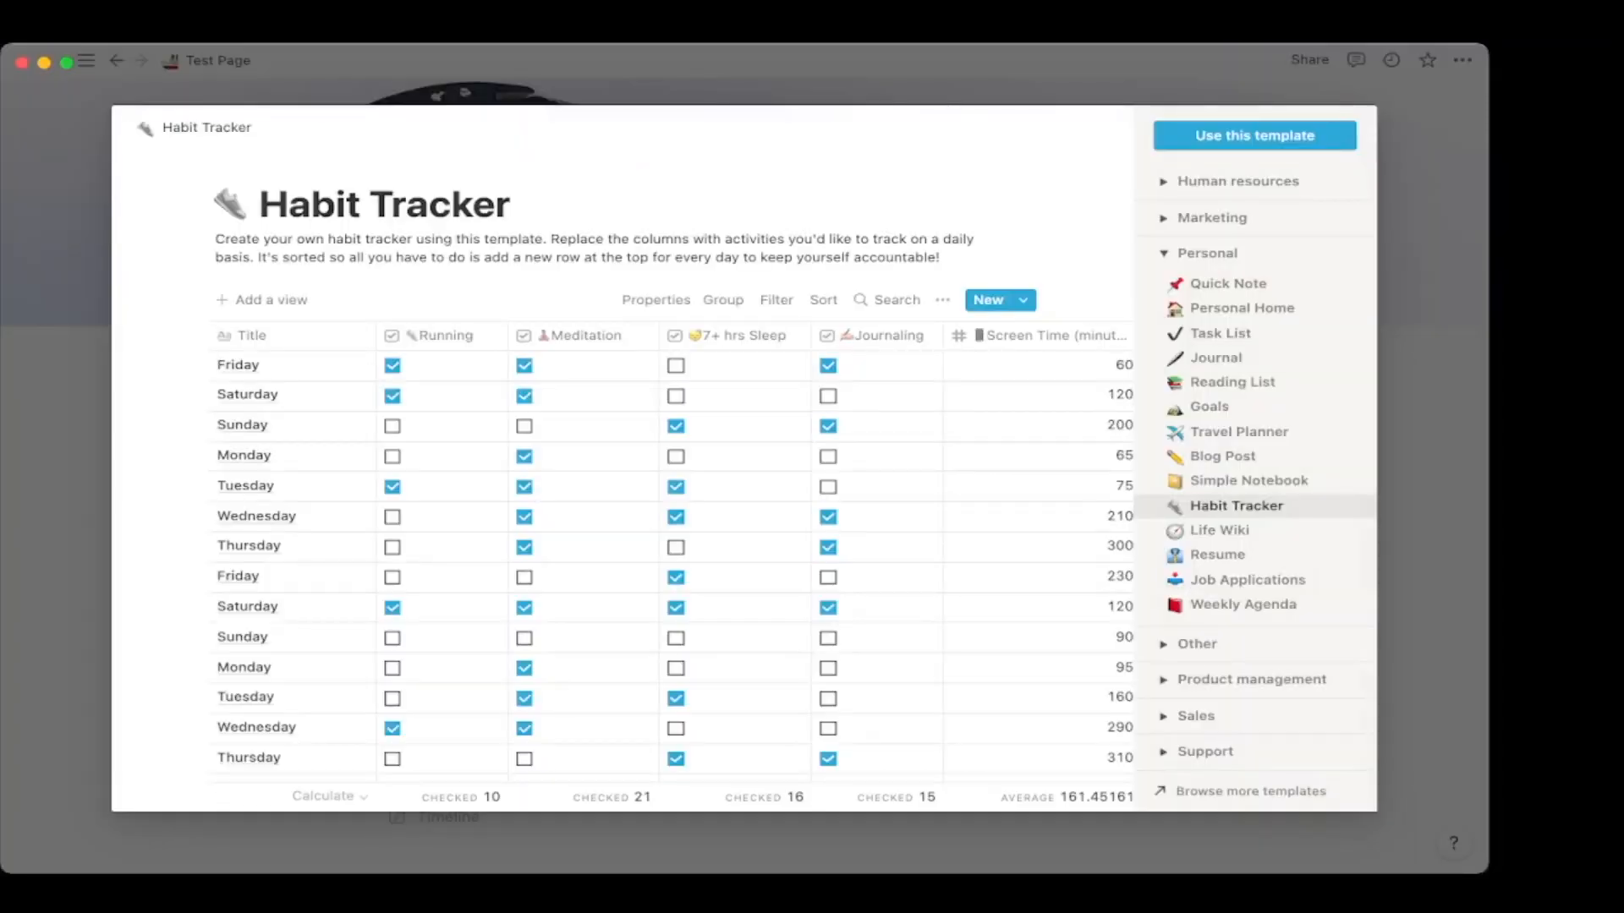
Close the Habit Tracker preview and dismiss the import source options.
{"action": "key", "text": "Escape"}
{"action": "scroll", "coordinate": [744, 406], "scroll_direction": "down", "scroll_amount": 2}
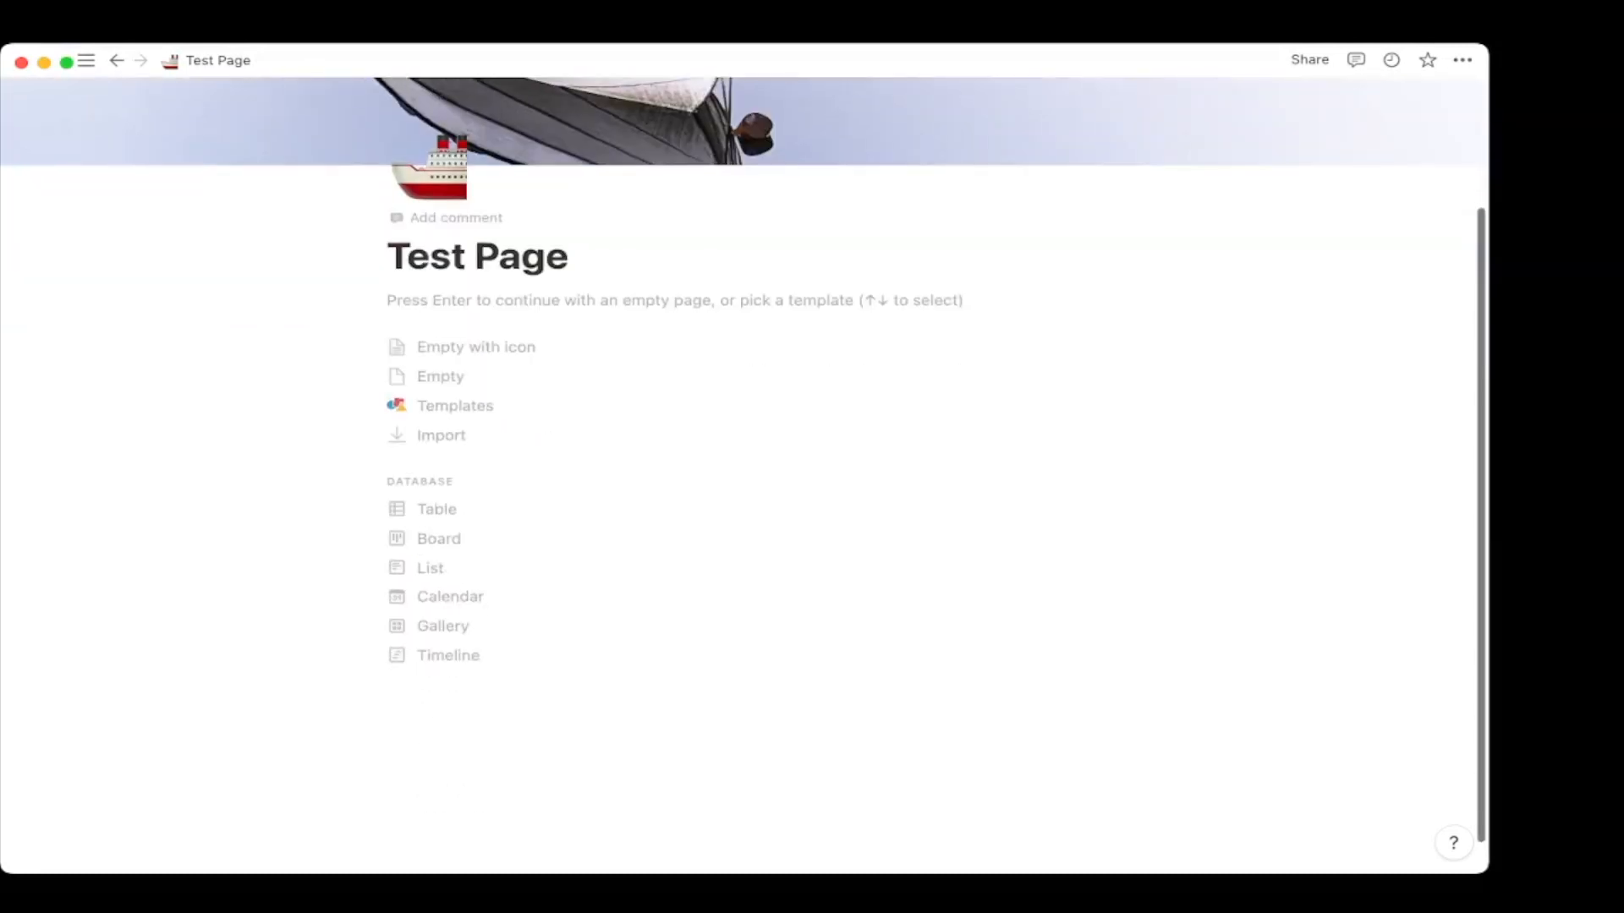
{"action": "key", "text": "Return"}
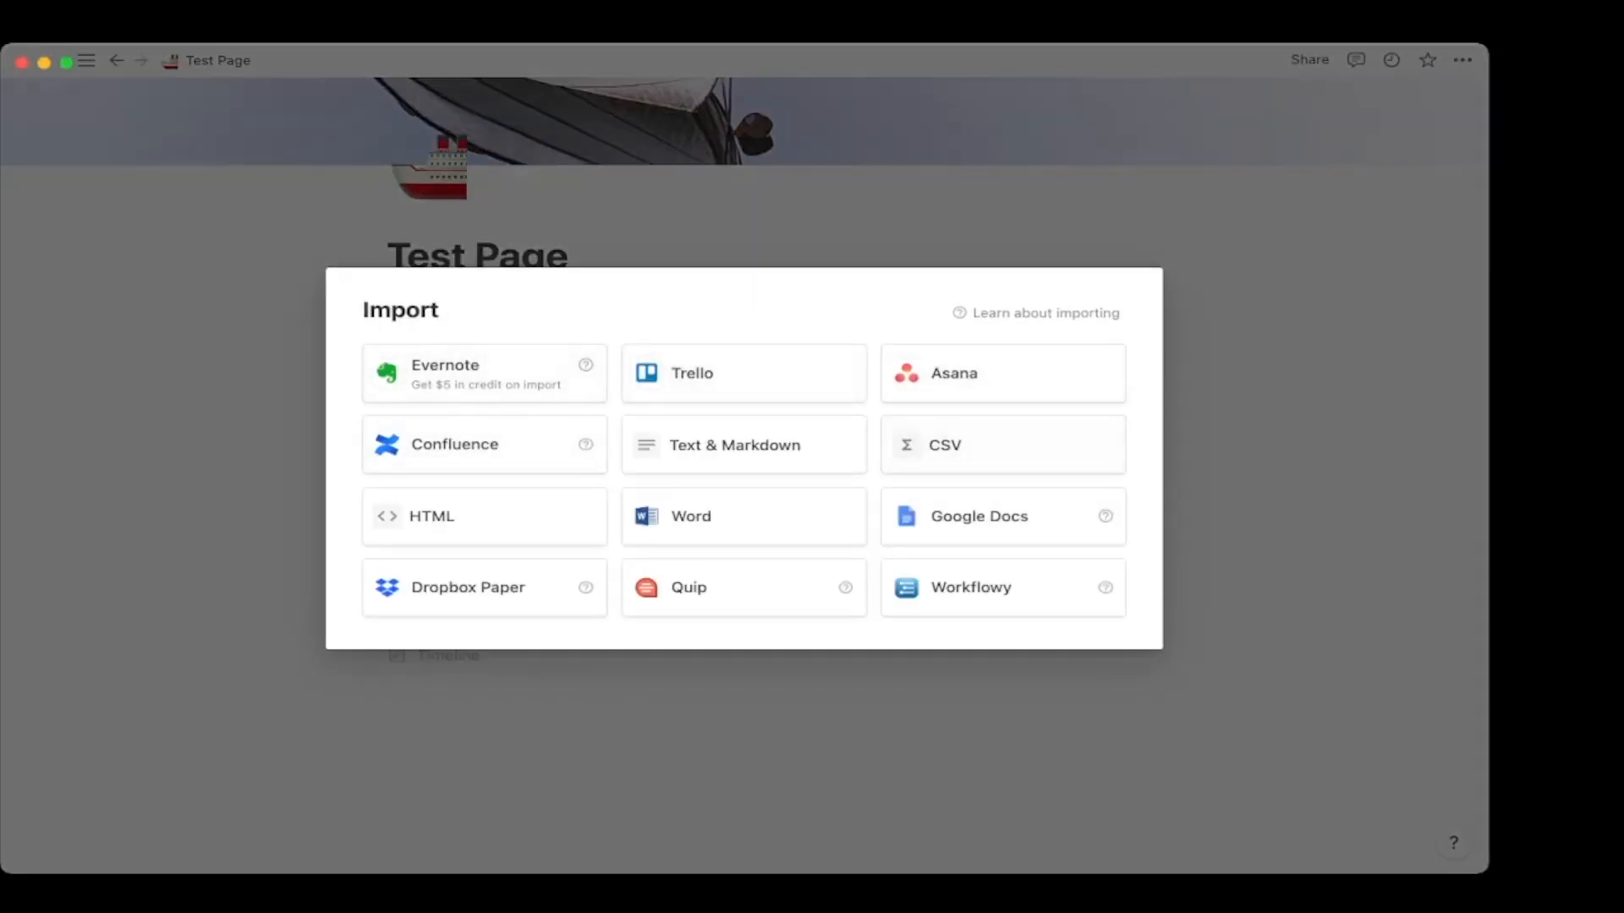
{"action": "key", "text": "Escape"}
Type a throwaway 'asdfa' line and delete it again.
{"action": "key", "text": "Down"}
{"action": "key", "text": "Down"}
{"action": "key", "text": "Down"}
{"action": "key", "text": "Up"}
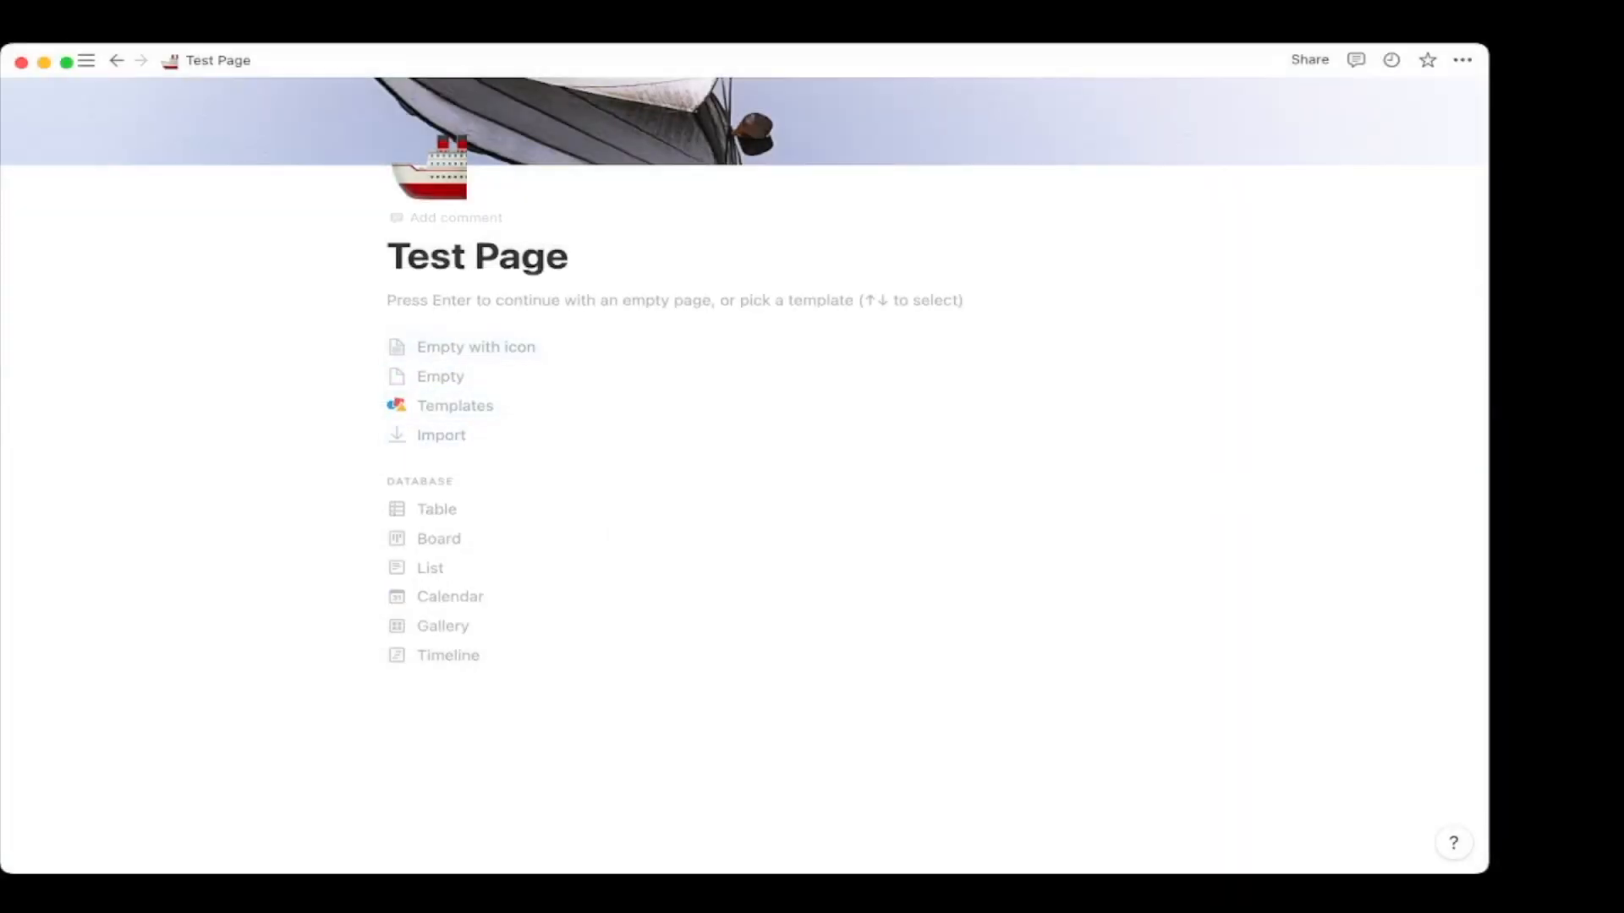
{"action": "type", "text": "asdfa"}
{"action": "key", "text": "Return"}
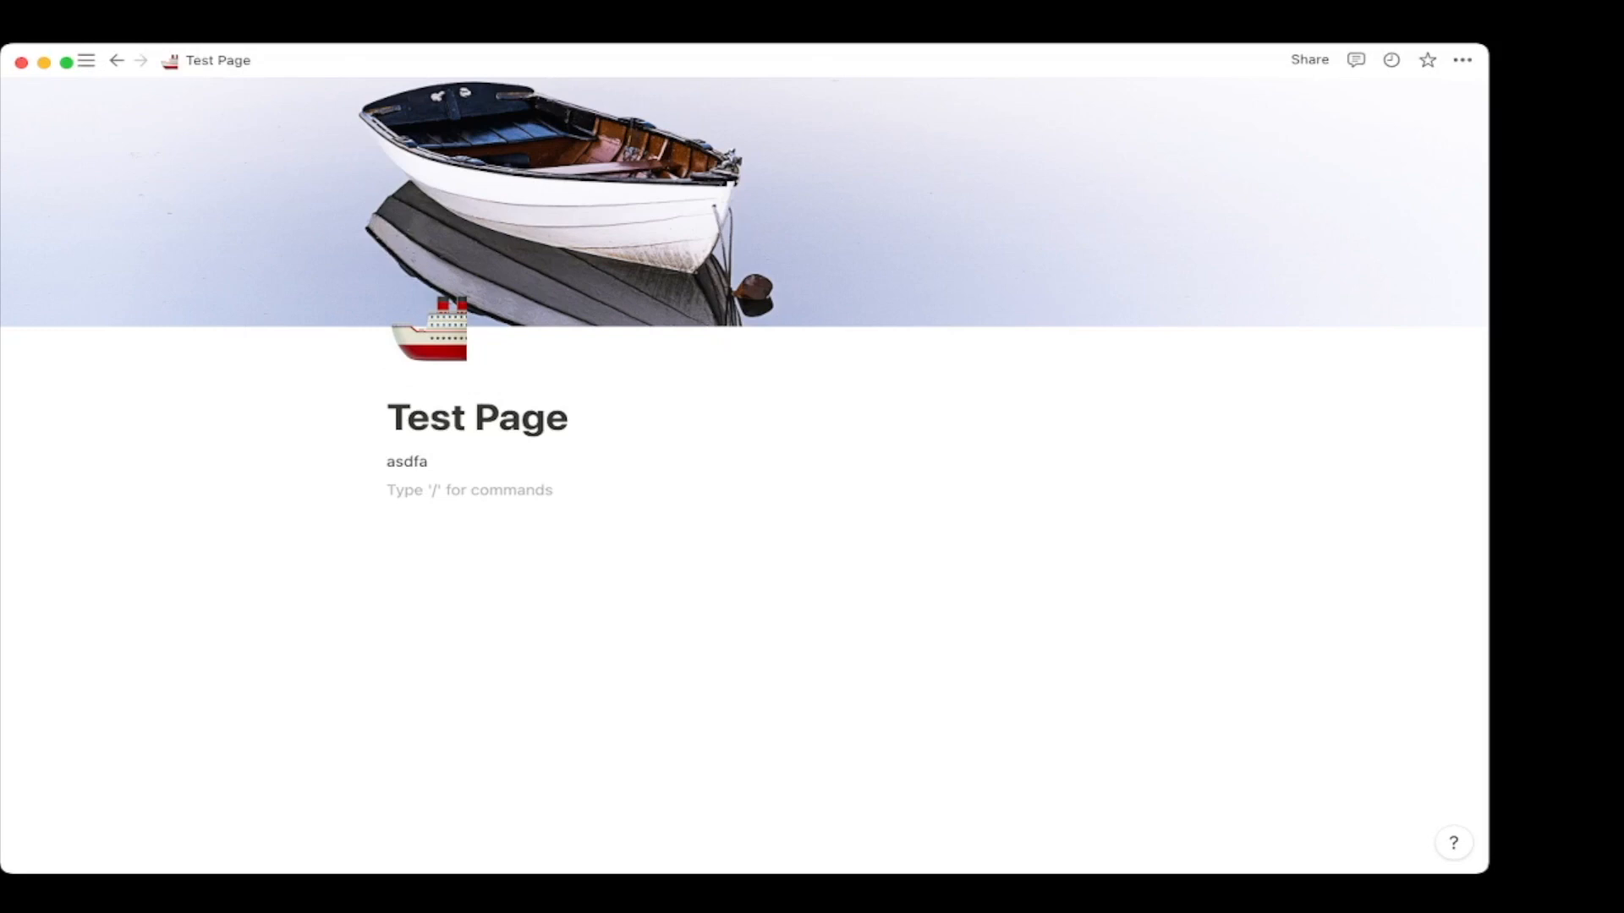
{"action": "key", "text": "BackSpace"}
{"action": "key", "text": "BackSpace"}
{"action": "key", "text": "BackSpace"}
{"action": "key", "text": "BackSpace"}
{"action": "key", "text": "BackSpace"}
{"action": "key", "text": "BackSpace"}
{"action": "key", "text": "BackSpace"}
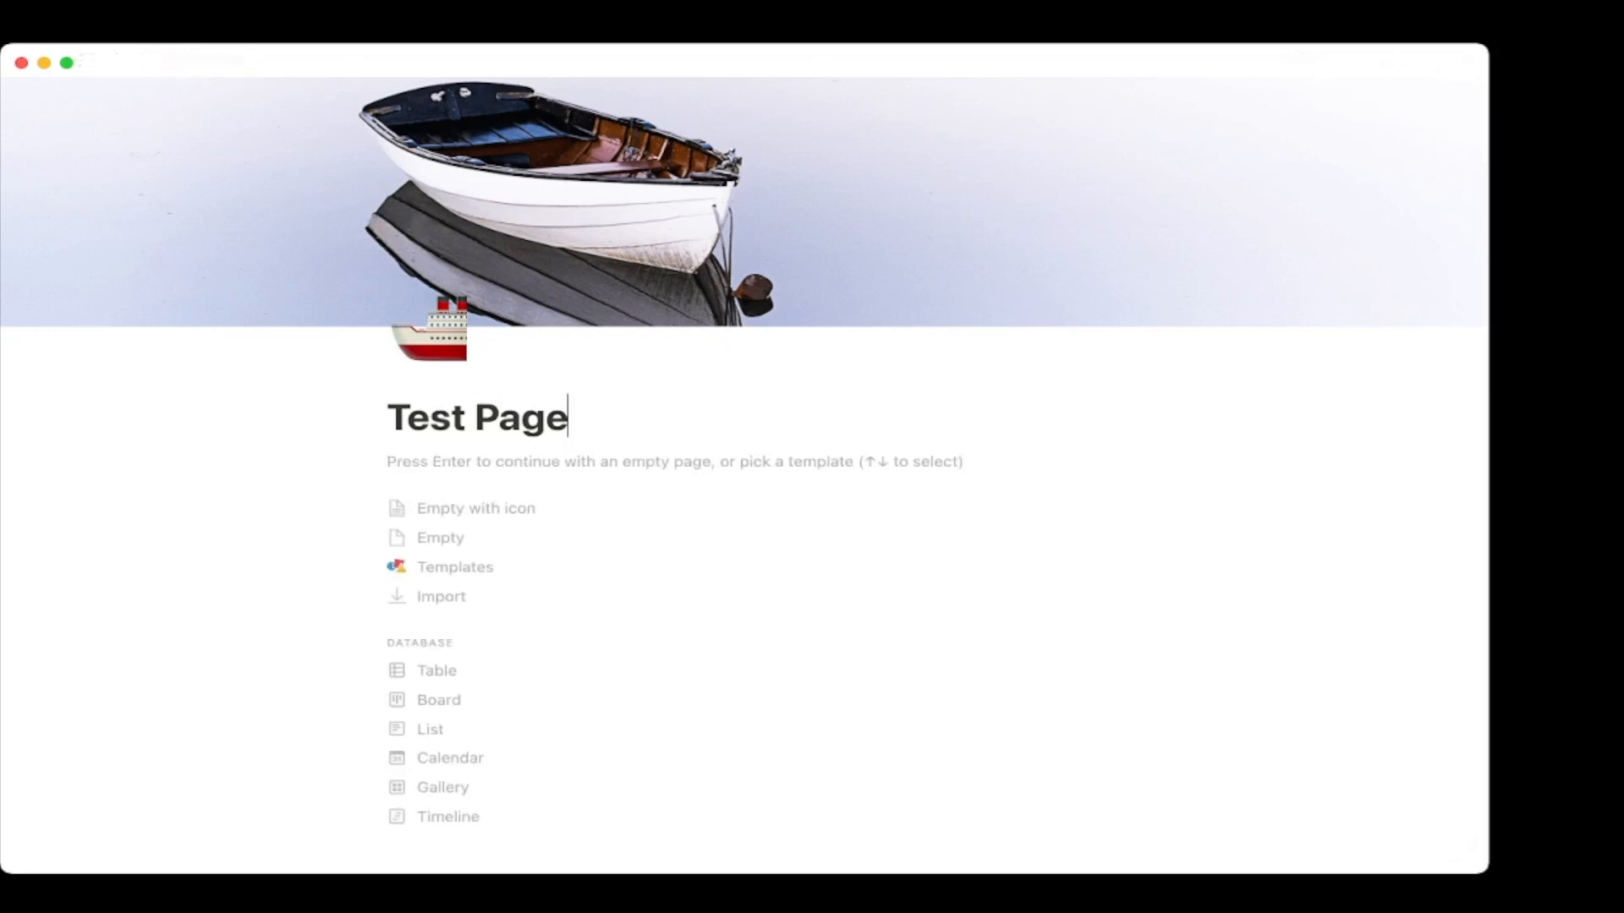
Step past the database layout choices and continue with an empty page.
{"action": "scroll", "coordinate": [744, 592], "scroll_direction": "down", "scroll_amount": 3}
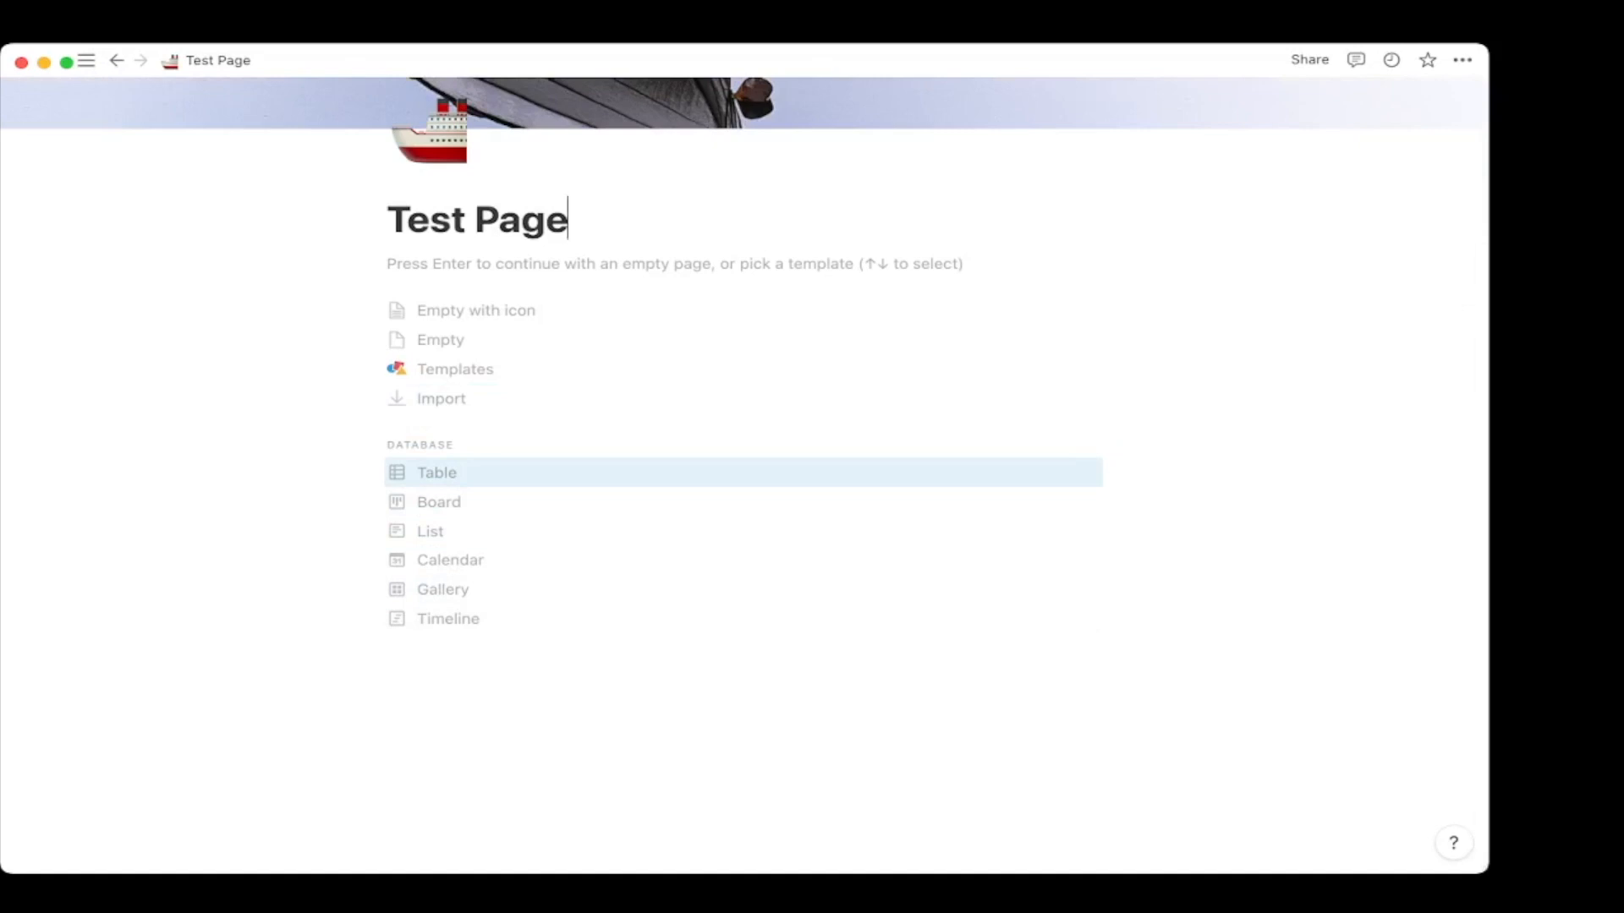
{"action": "key", "text": "Down"}
{"action": "key", "text": "Down"}
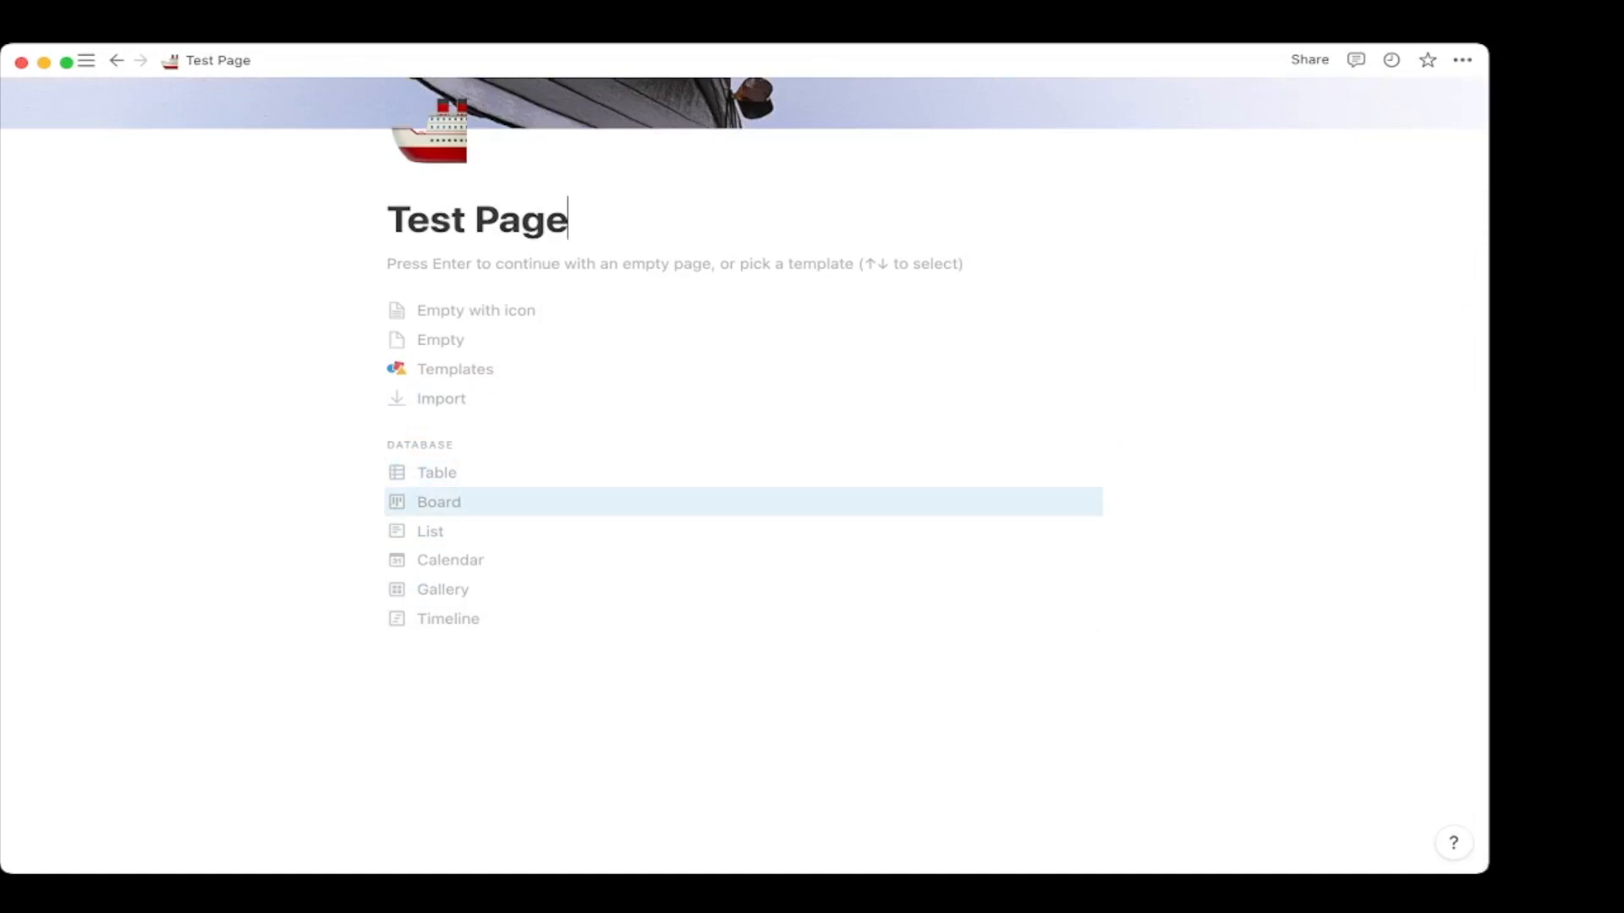
{"action": "key", "text": "Down"}
{"action": "key", "text": "Down"}
{"action": "key", "text": "Down"}
{"action": "key", "text": "Down"}
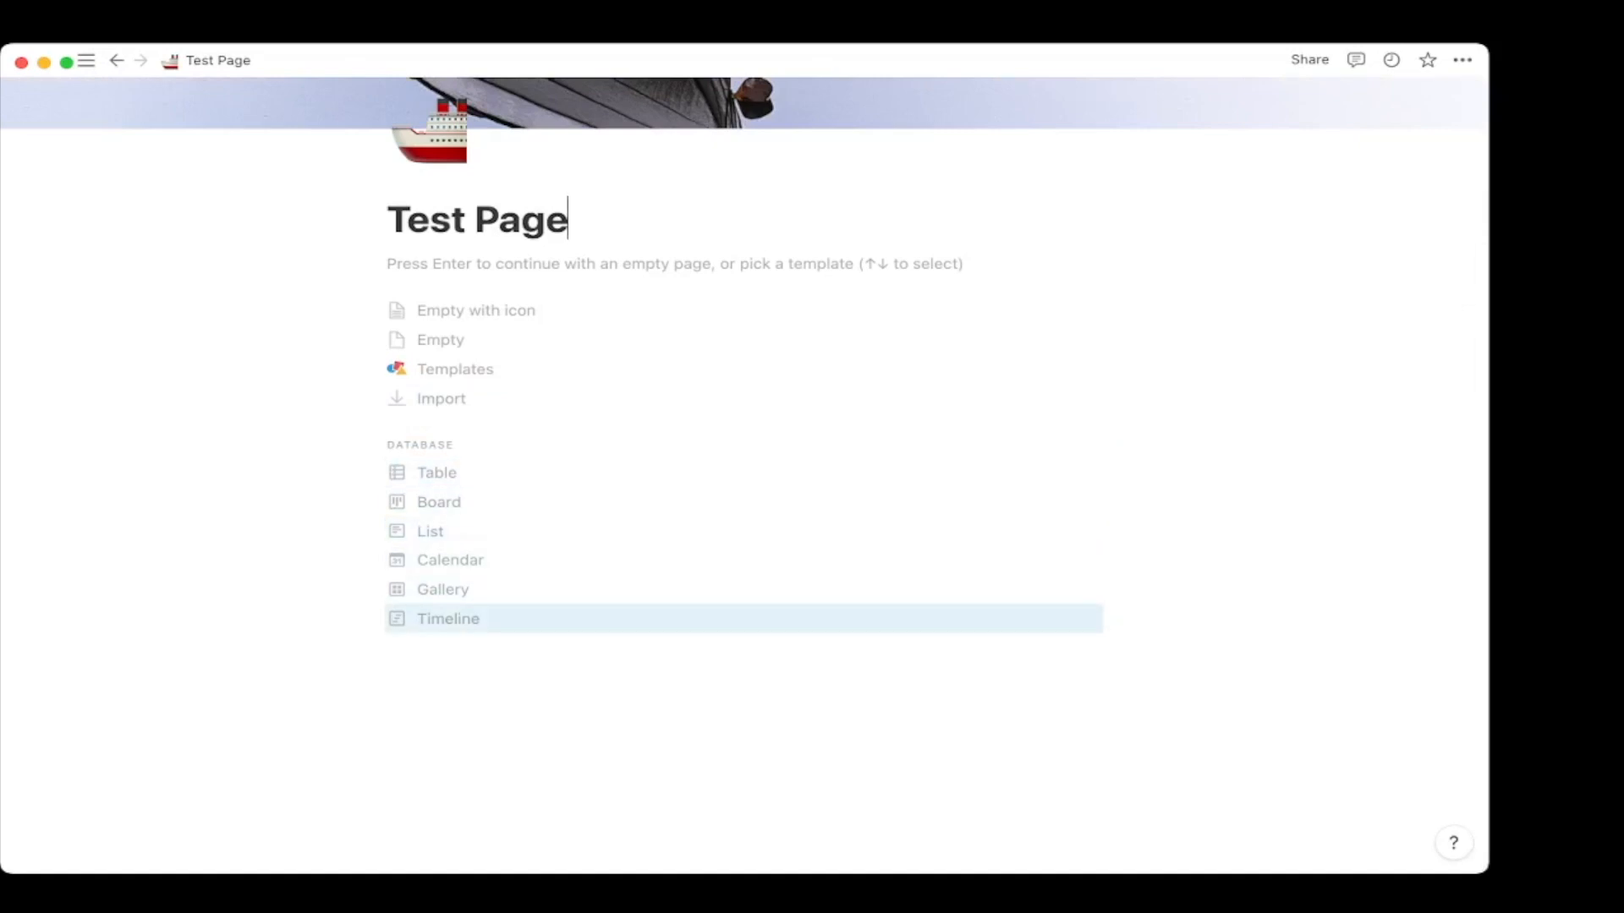
{"action": "key", "text": "Return"}
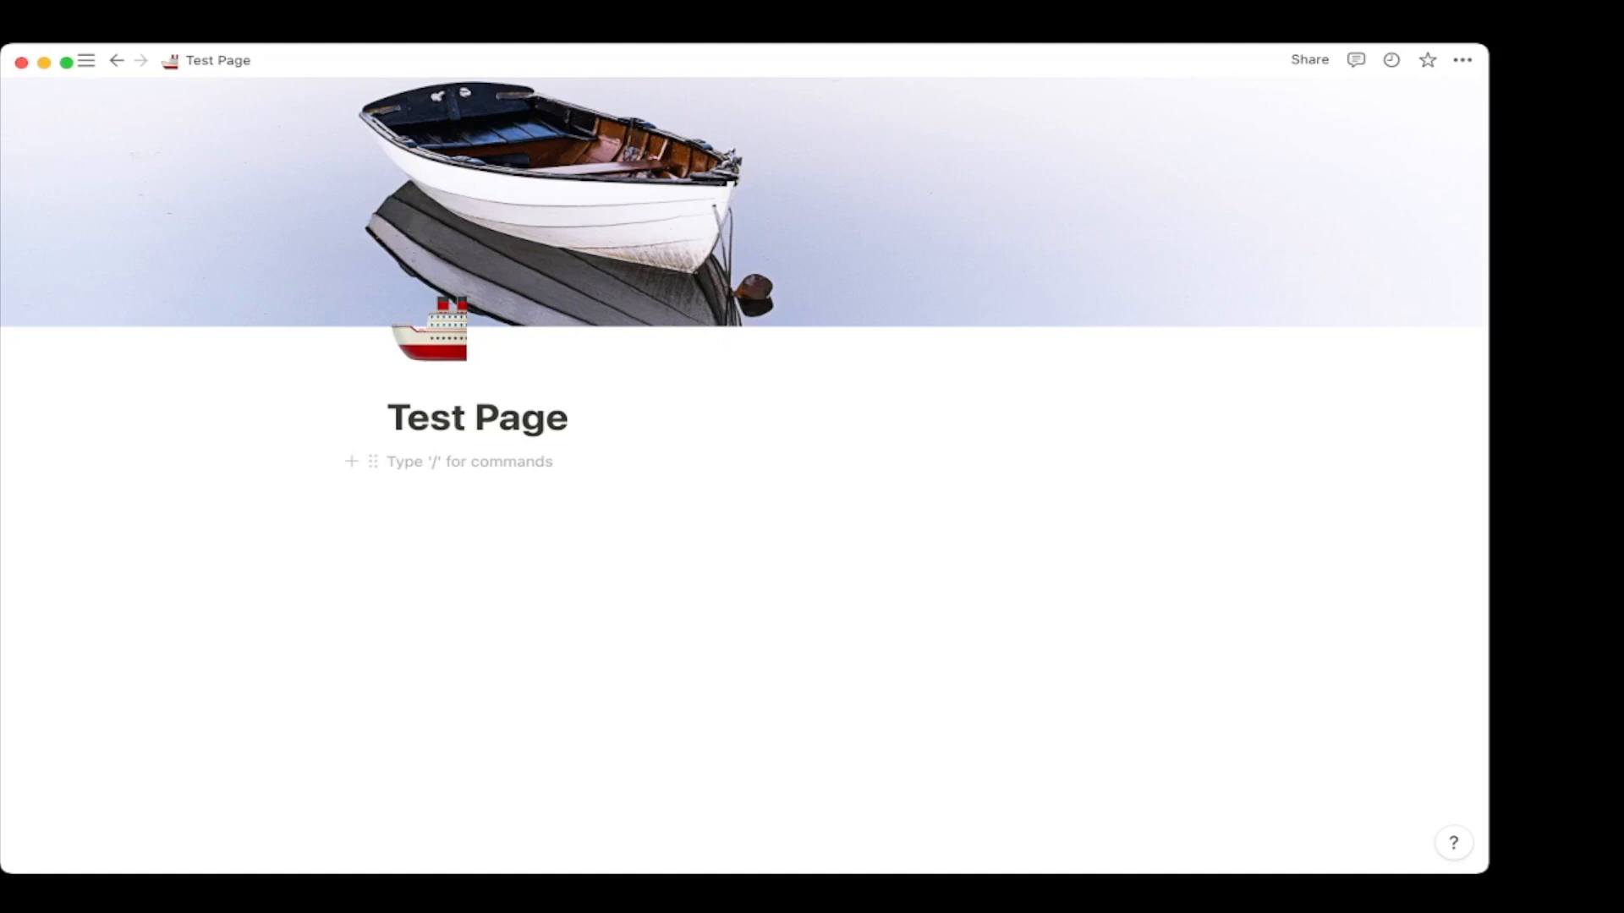
Write the line 'This is a test page' and start a new line below it.
{"action": "type", "text": "/"}
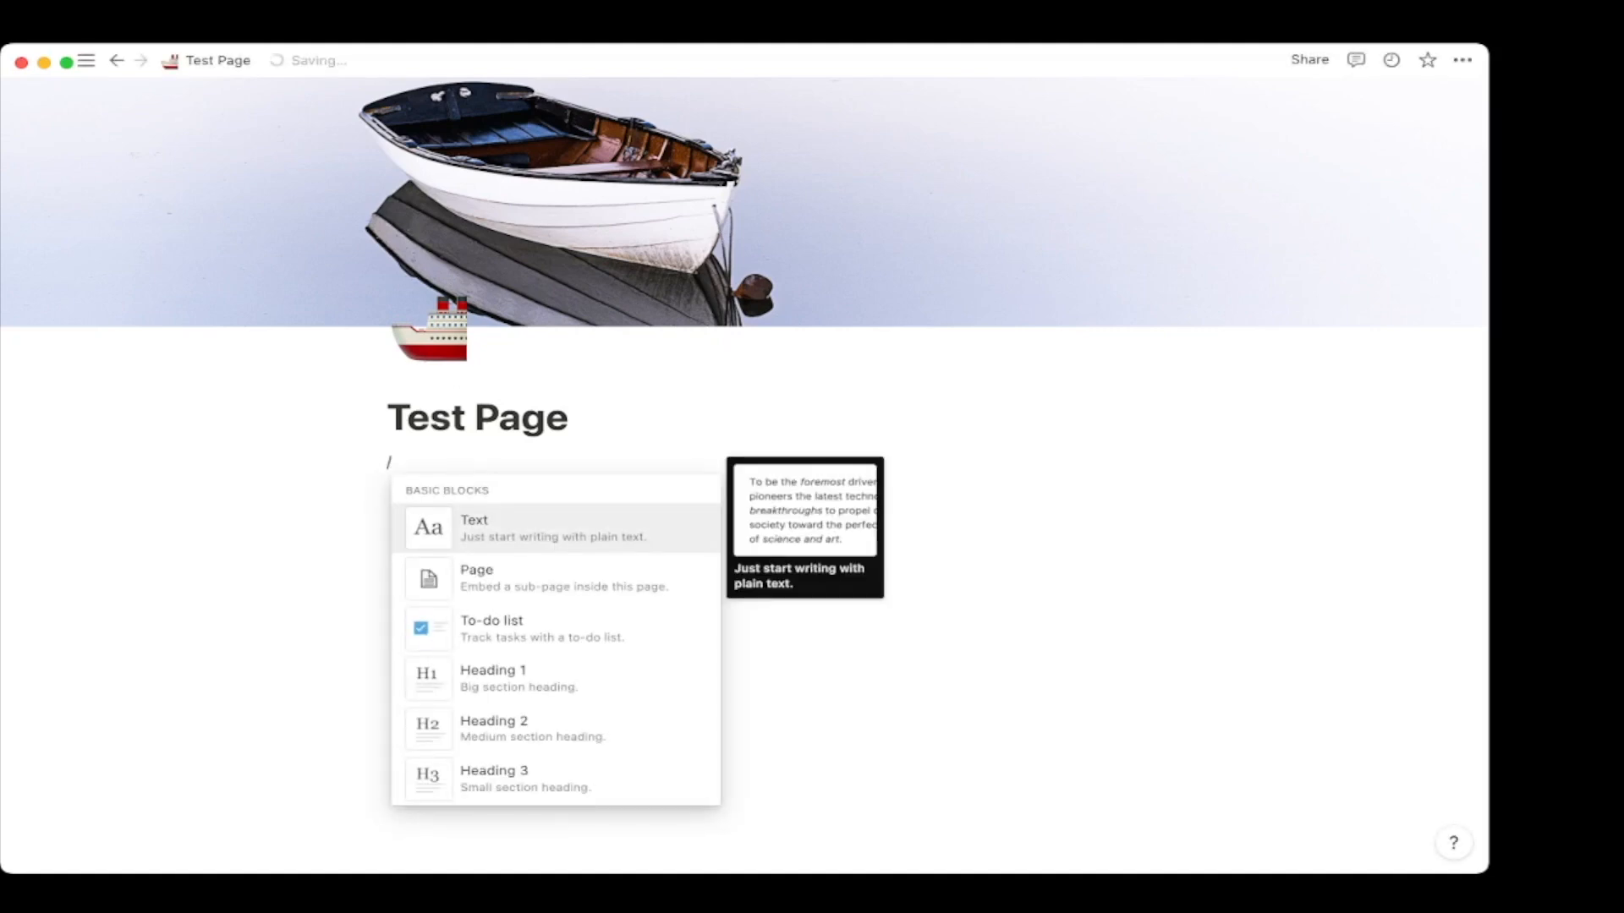
{"action": "key", "text": "BackSpace"}
{"action": "type", "text": "This is a test page"}
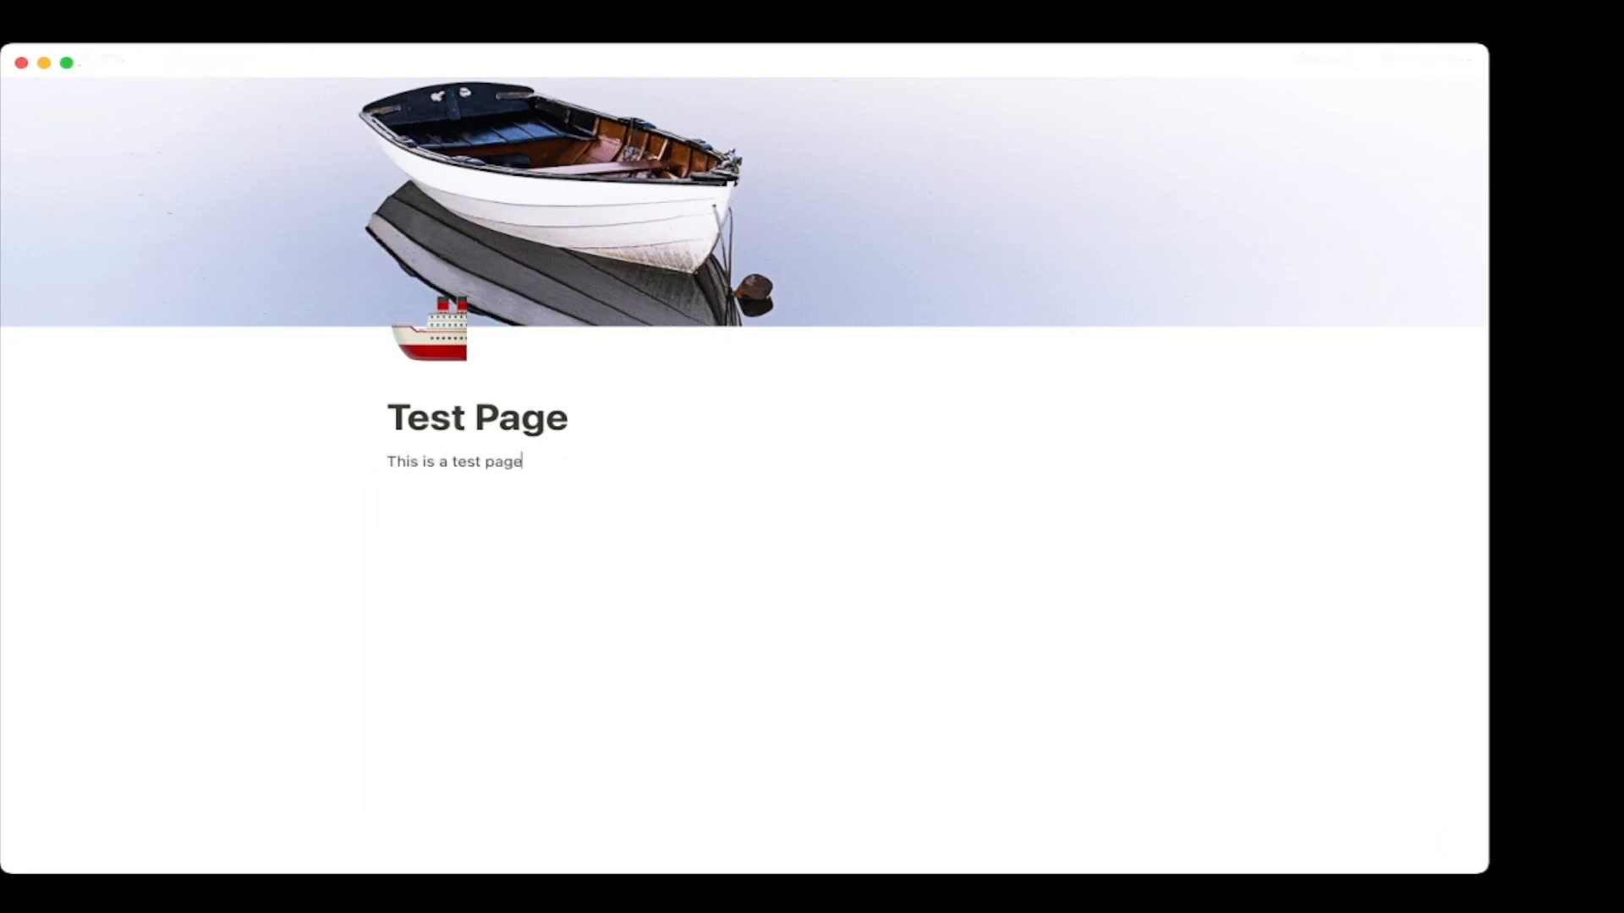
{"action": "key", "text": "Return"}
Insert a sub-page via /page and title it 'Page in a page'.
{"action": "type", "text": "/"}
{"action": "key", "text": "Down"}
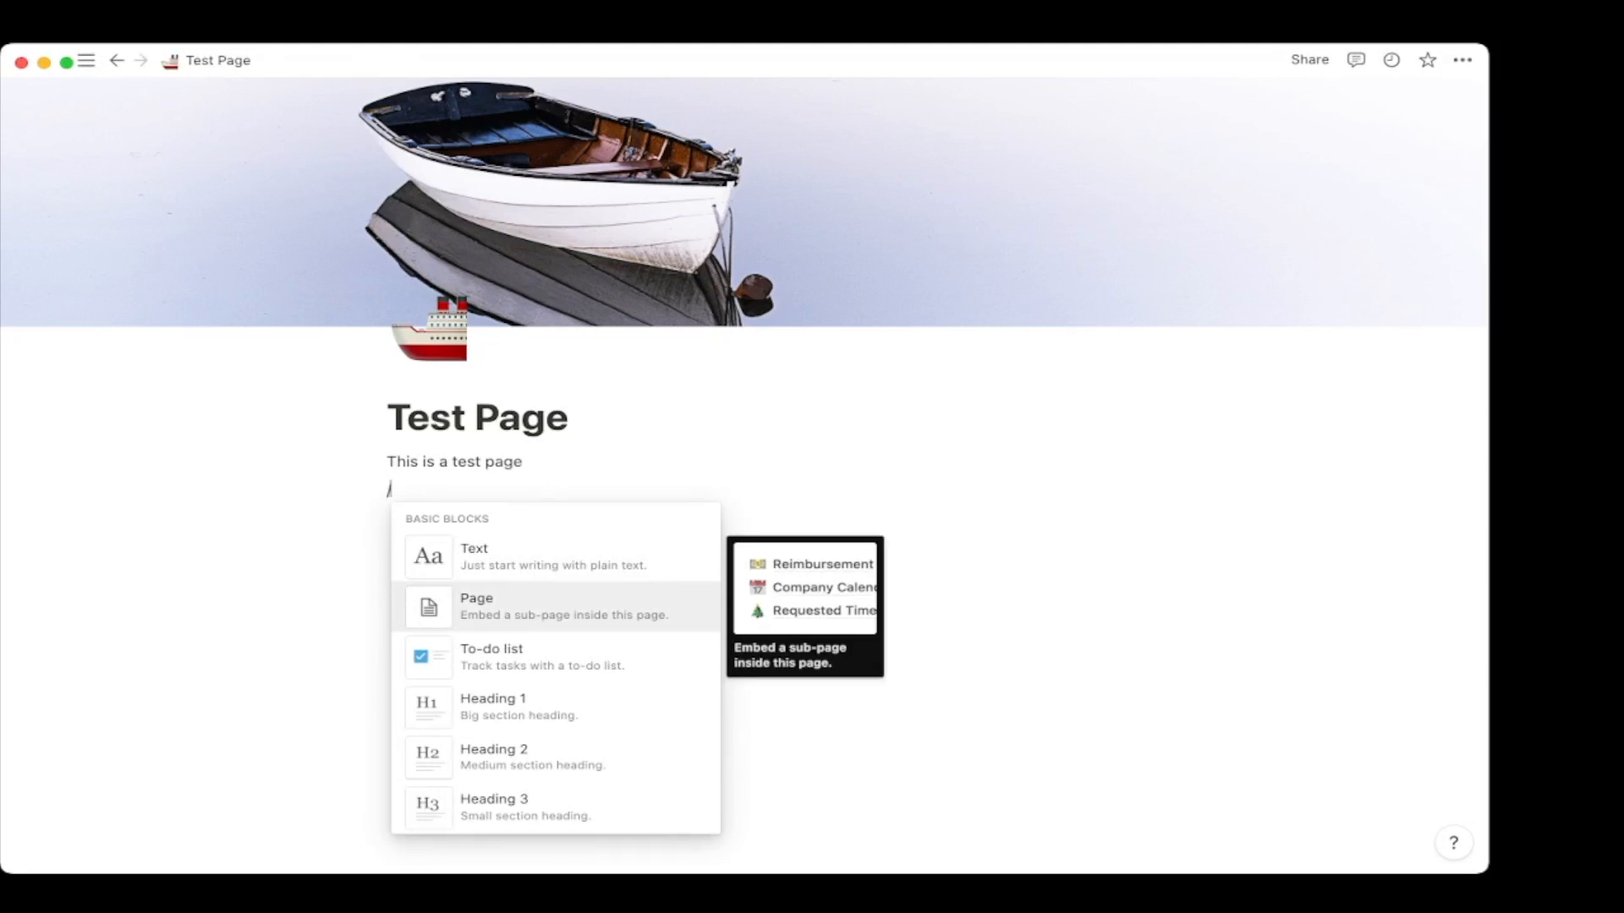
{"action": "key", "text": "Return"}
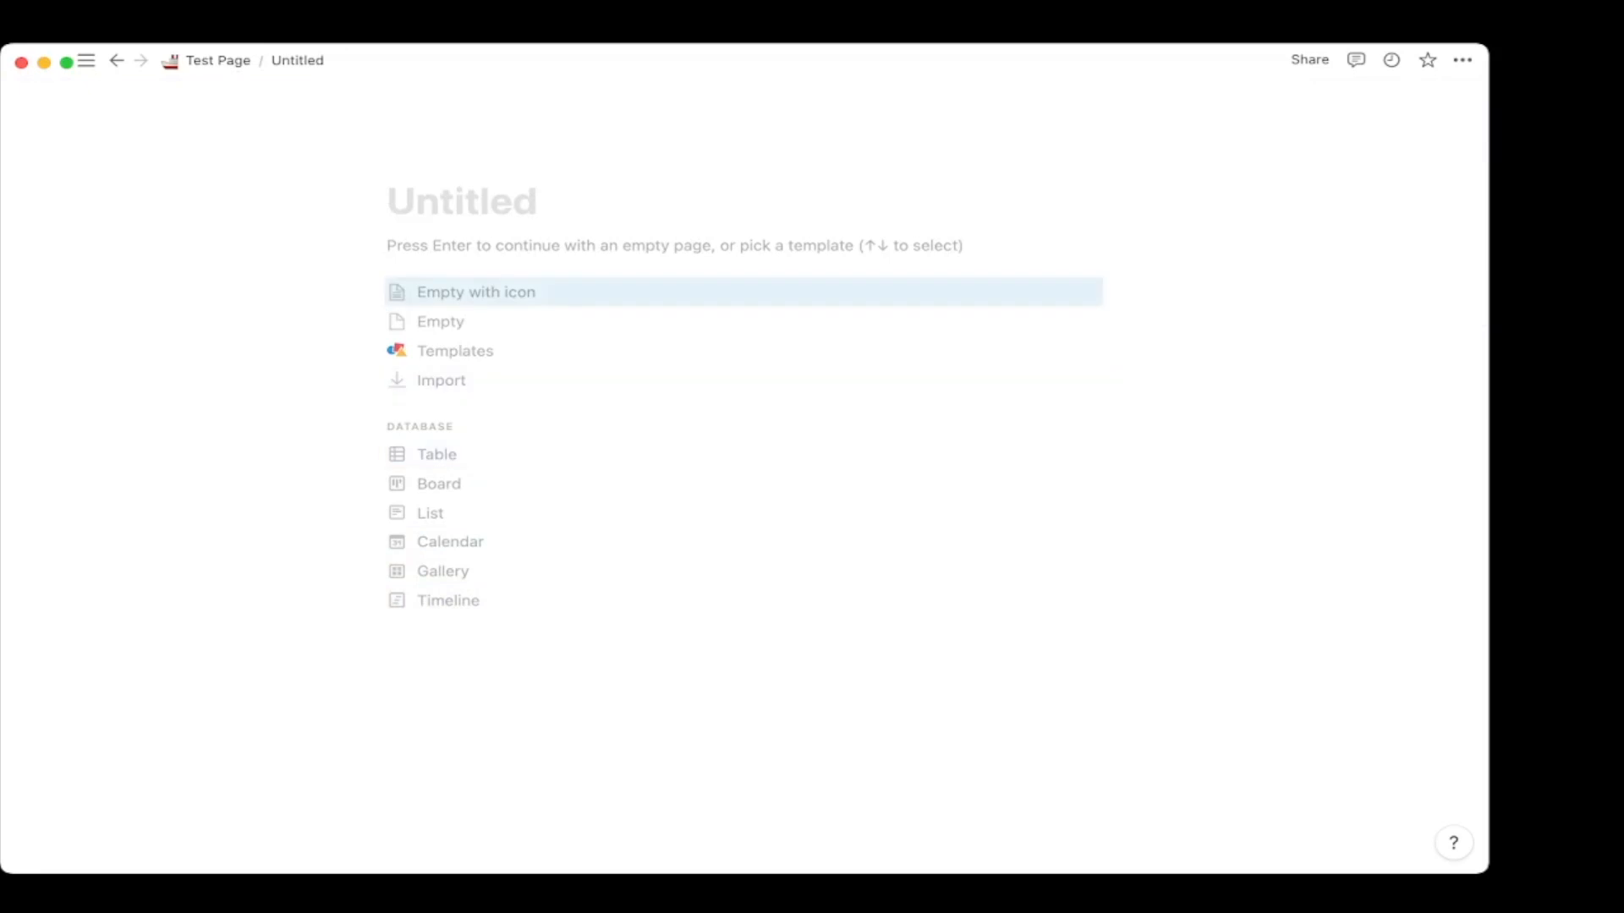
{"action": "type", "text": "T"}
{"action": "key", "text": "BackSpace"}
{"action": "type", "text": "Pagein a"}
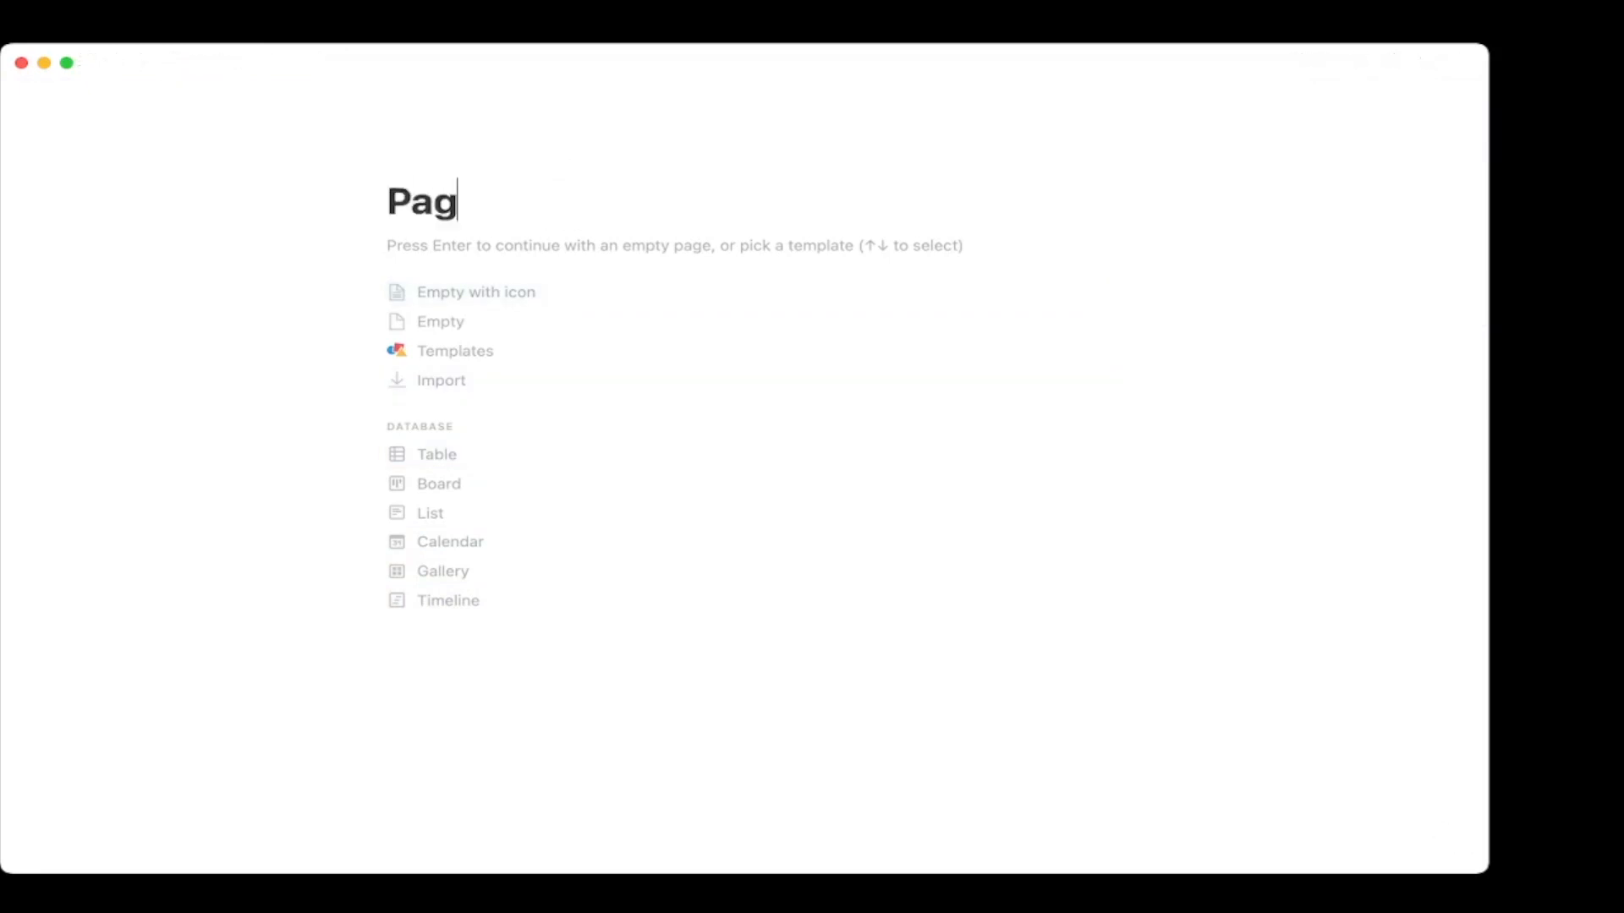
{"action": "key", "text": "BackSpace"}
{"action": "key", "text": "BackSpace"}
{"action": "key", "text": "BackSpace"}
{"action": "key", "text": "BackSpace"}
{"action": "key", "text": "BackSpace"}
{"action": "type", "text": "in a page"}
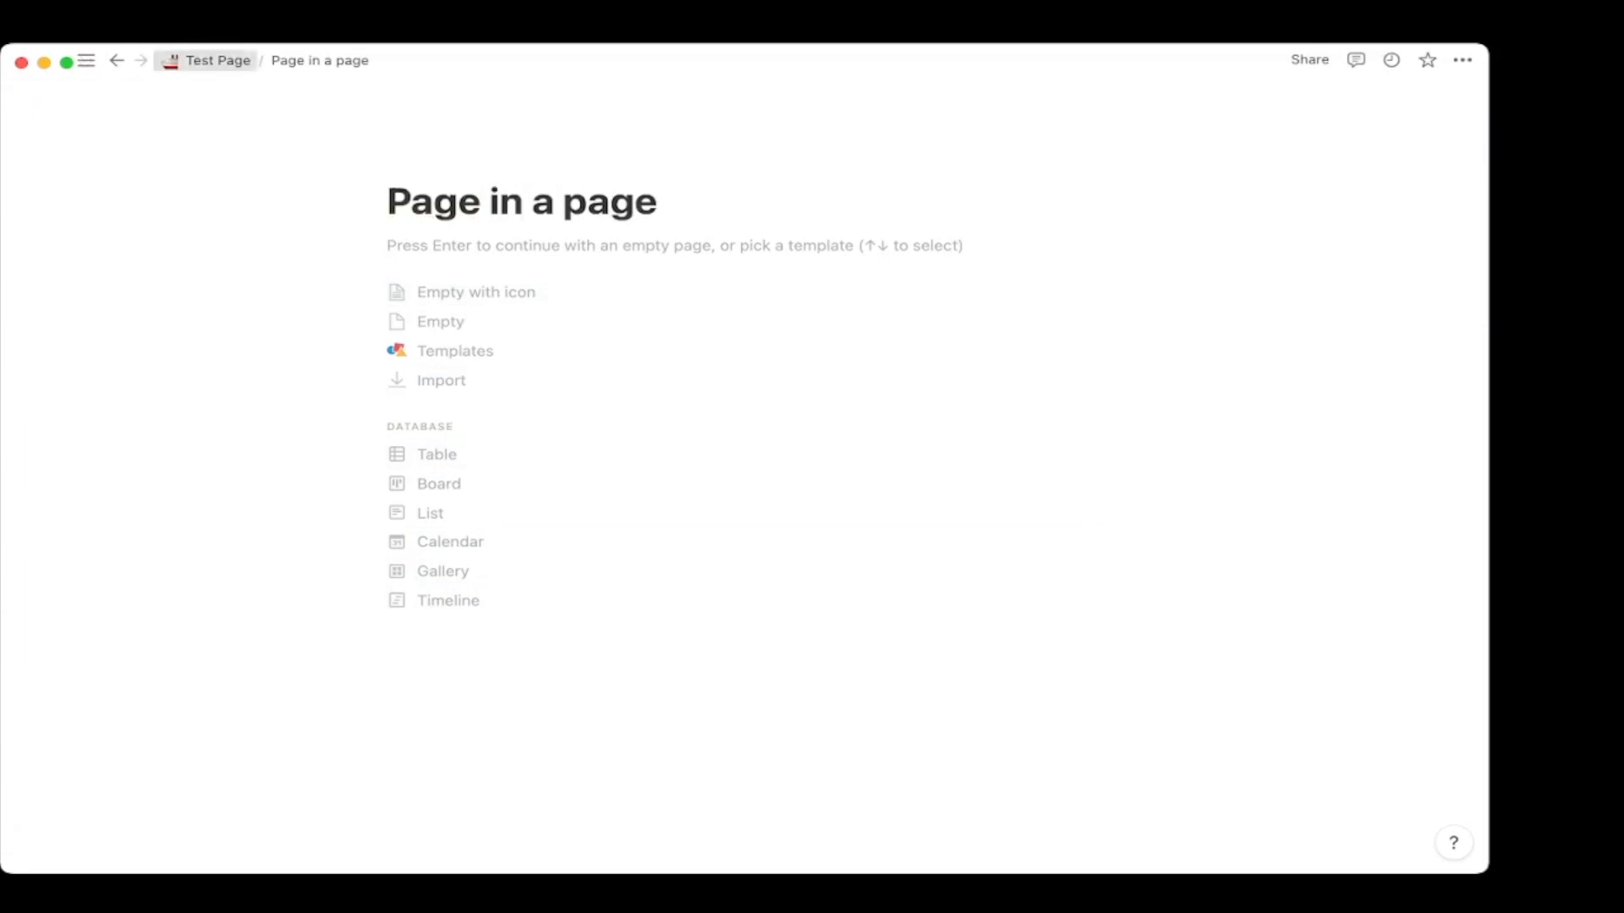
Back on Test Page, give the sub-page a bank emoji and drag it beside the text.
{"action": "left_click", "coordinate": [206, 60]}
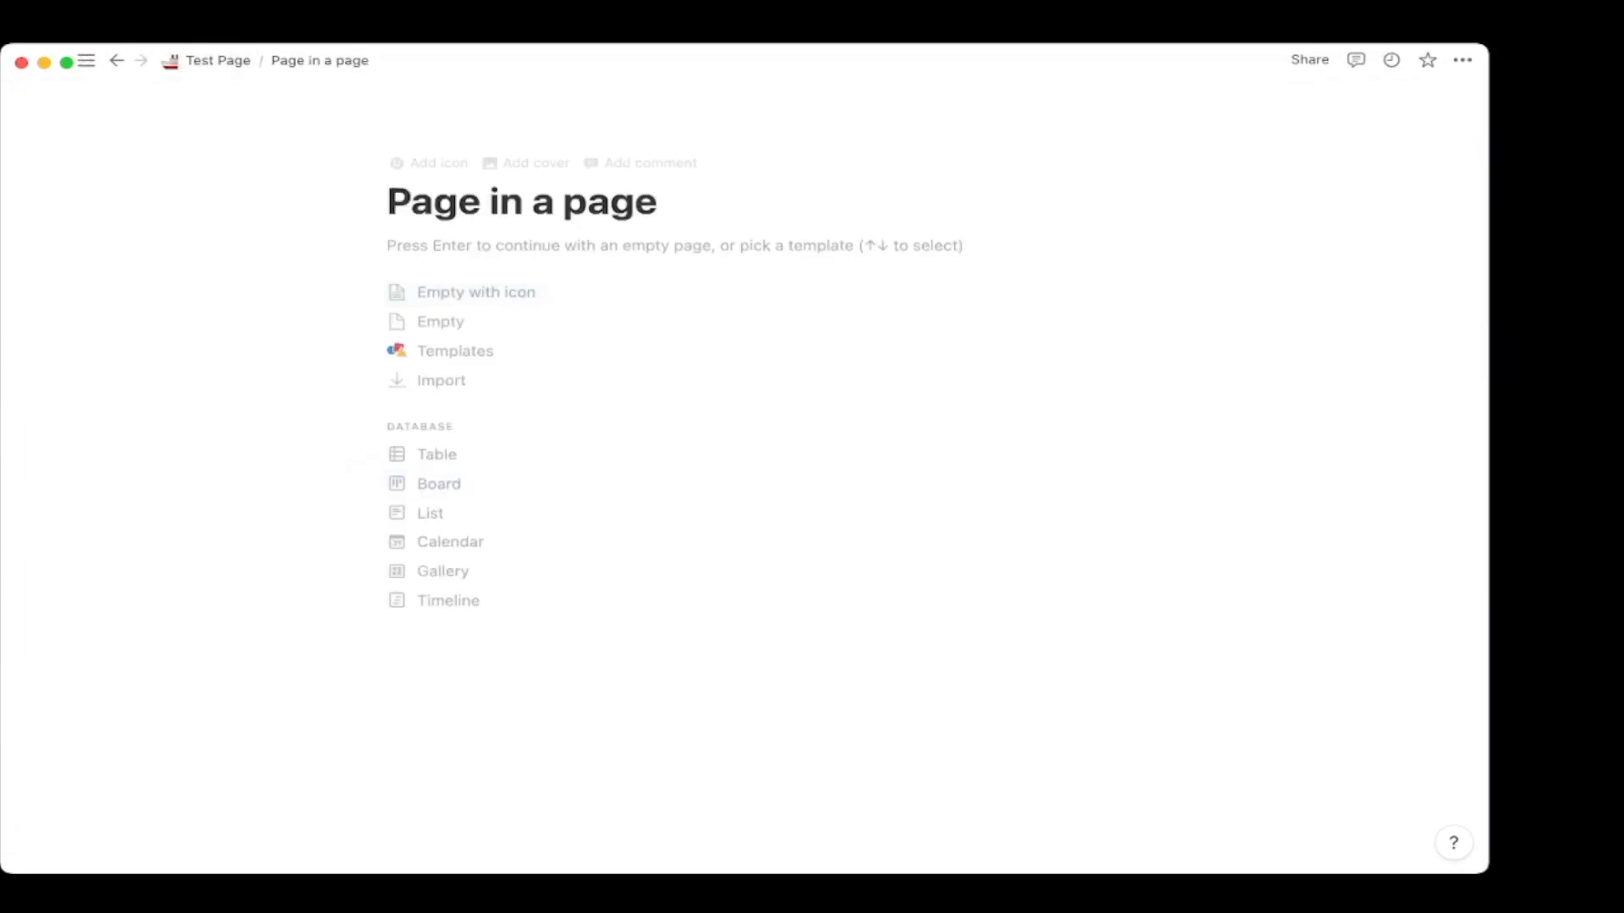
{"action": "left_click", "coordinate": [217, 60]}
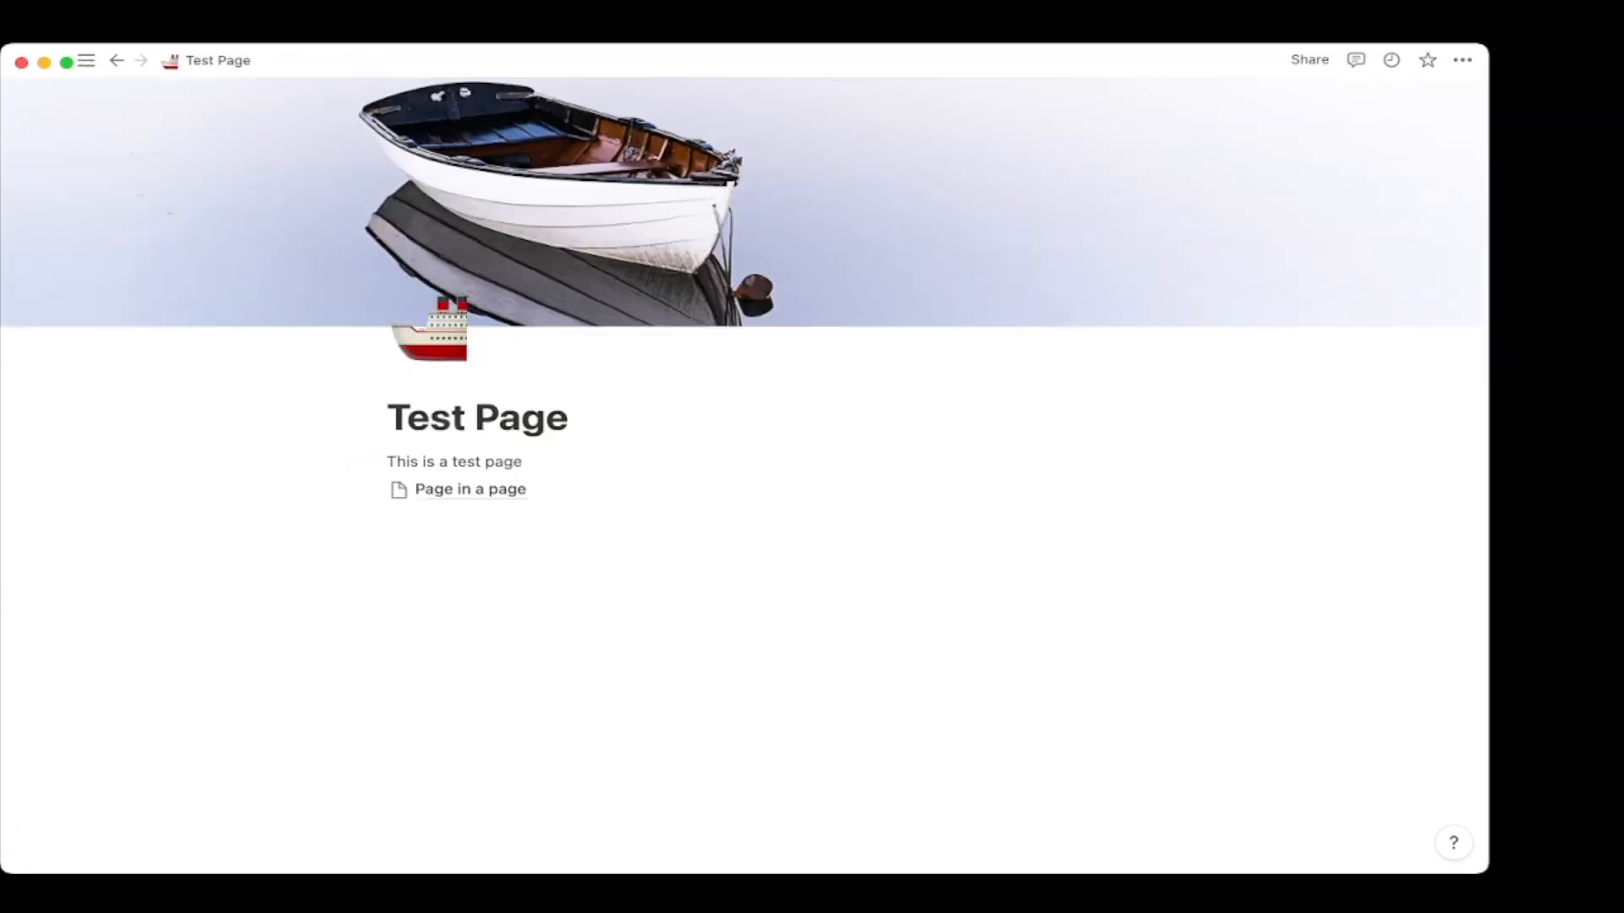
{"action": "left_click", "coordinate": [398, 490]}
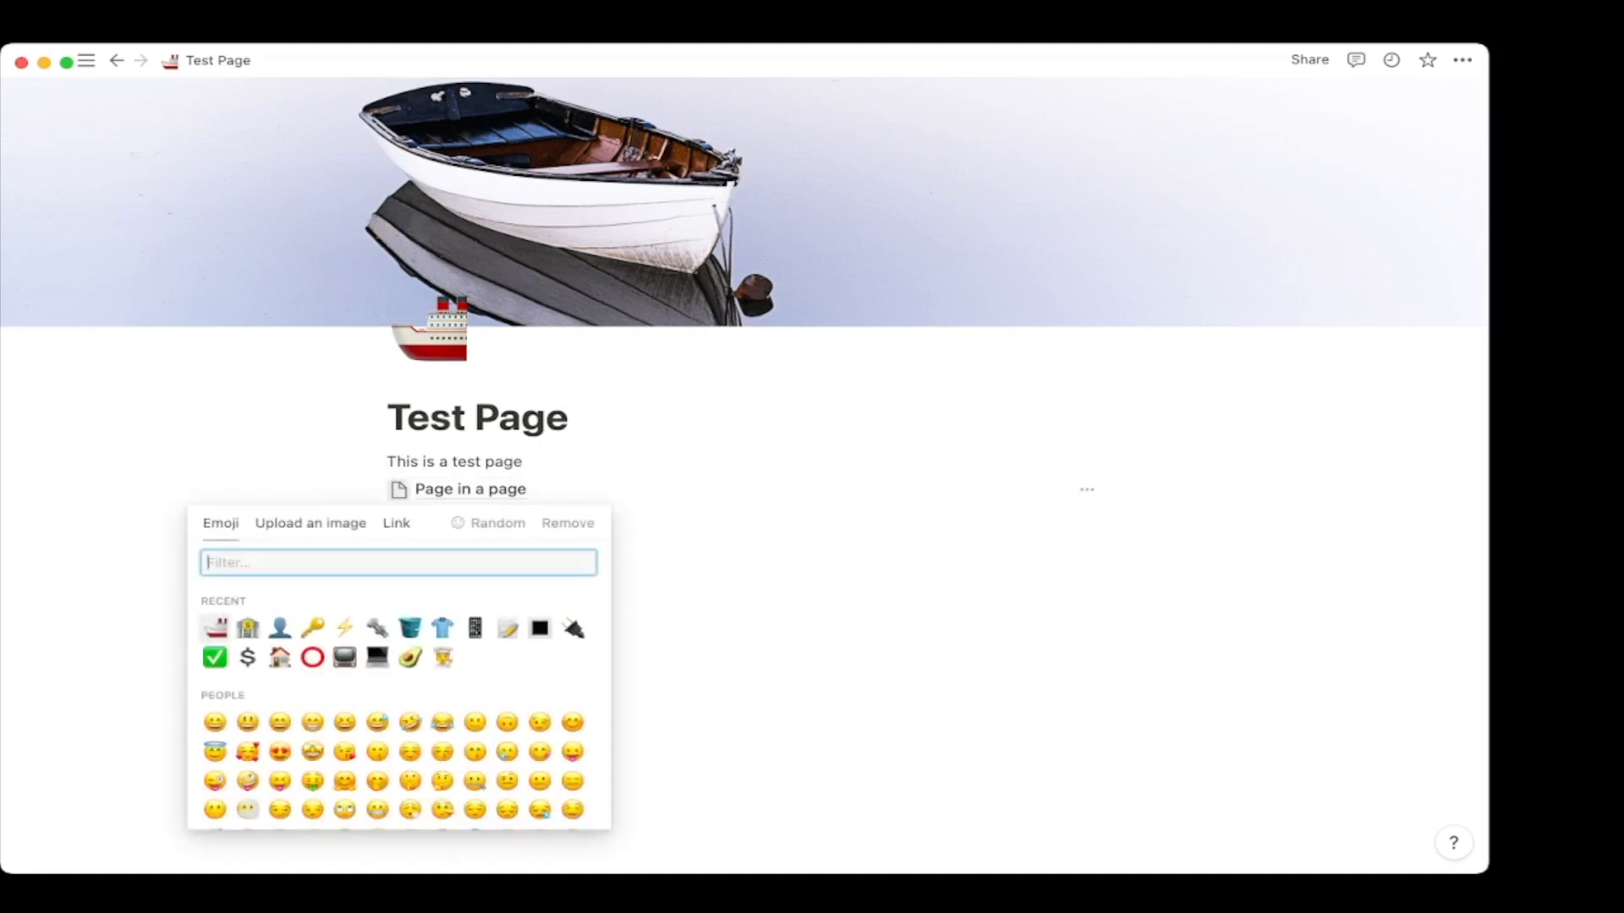
{"action": "left_click", "coordinate": [248, 627]}
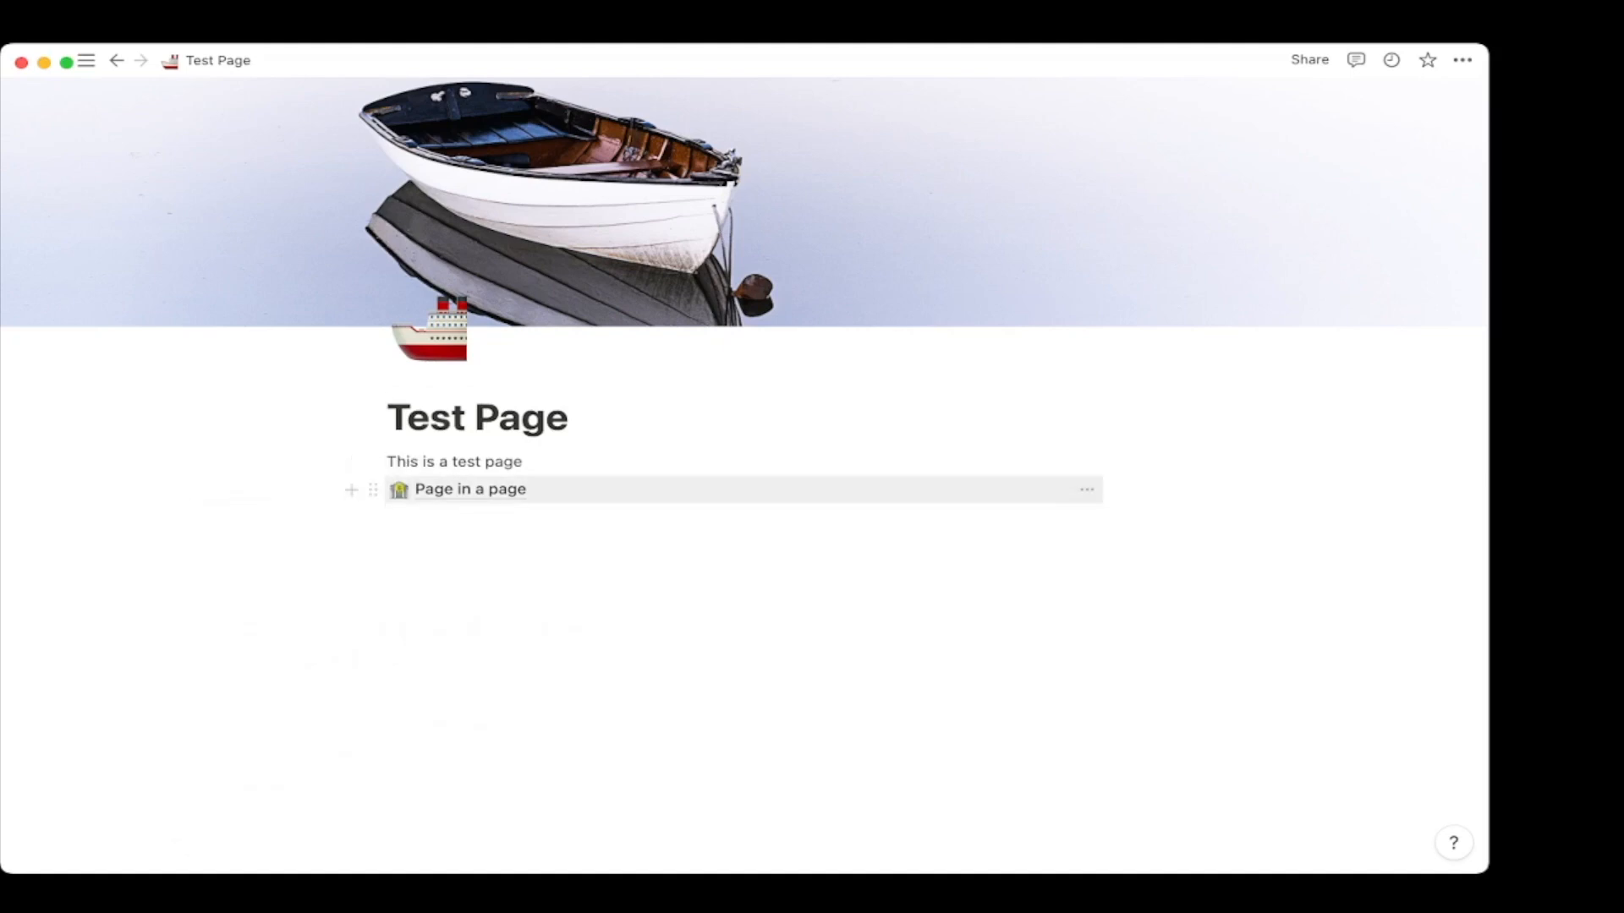
{"action": "left_click_drag", "start_coordinate": [373, 490], "coordinate": [1100, 461]}
Move the sub-page link back under the text and add two 'To do' checkboxes.
{"action": "left_click_drag", "start_coordinate": [751, 473], "coordinate": [554, 497]}
{"action": "left_click", "coordinate": [541, 520]}
{"action": "type", "text": "/"}
{"action": "key", "text": "Down"}
{"action": "key", "text": "Down"}
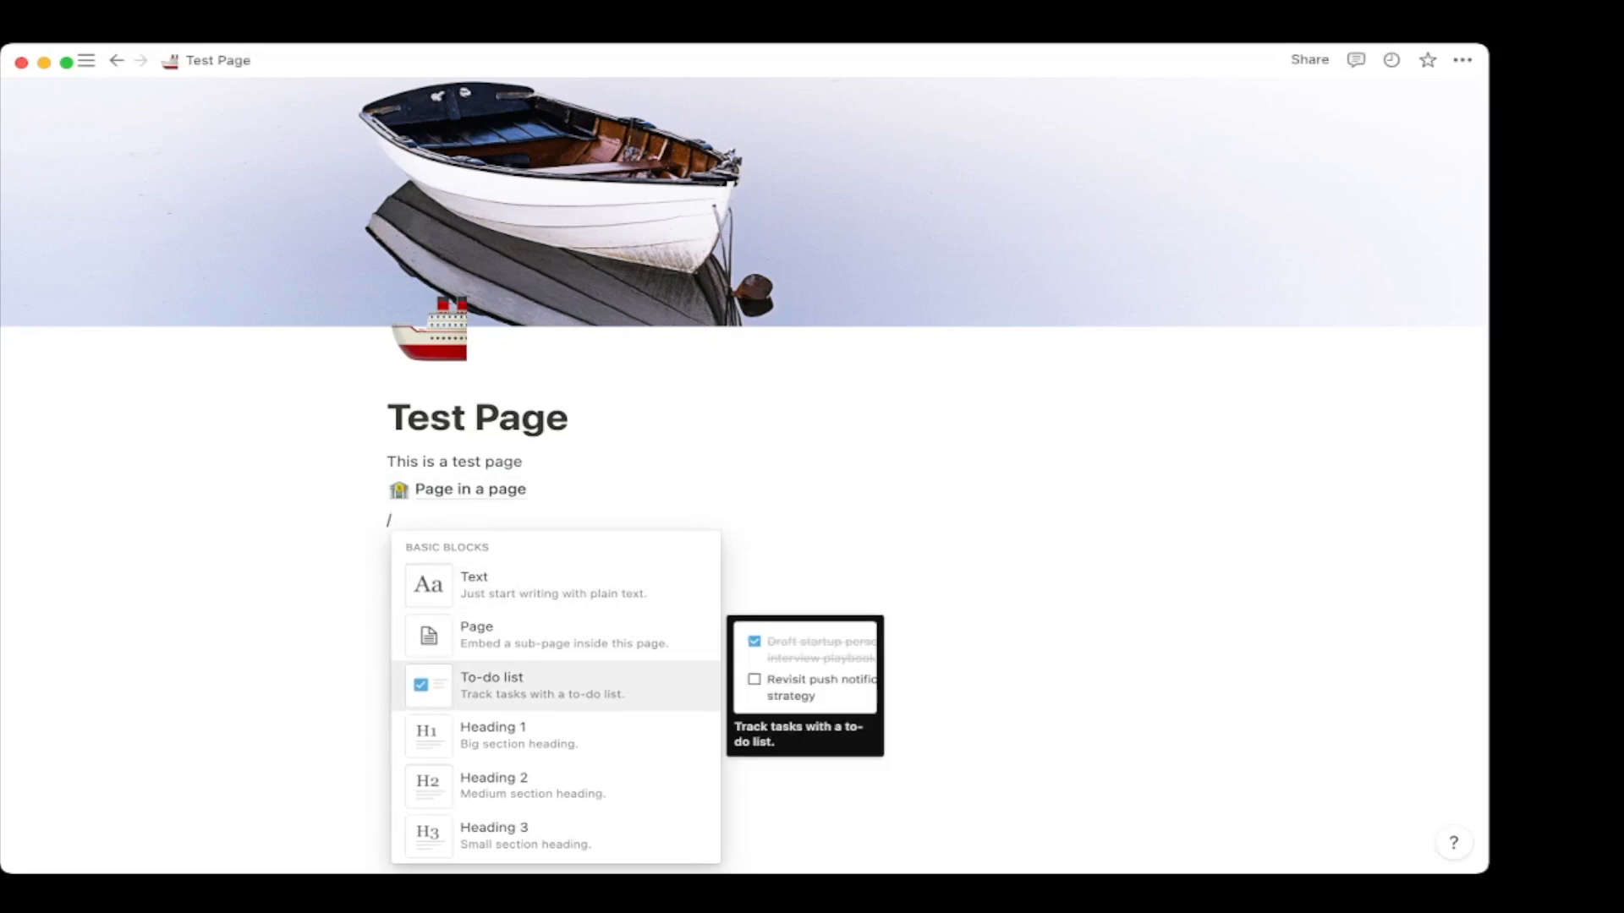
{"action": "key", "text": "Return"}
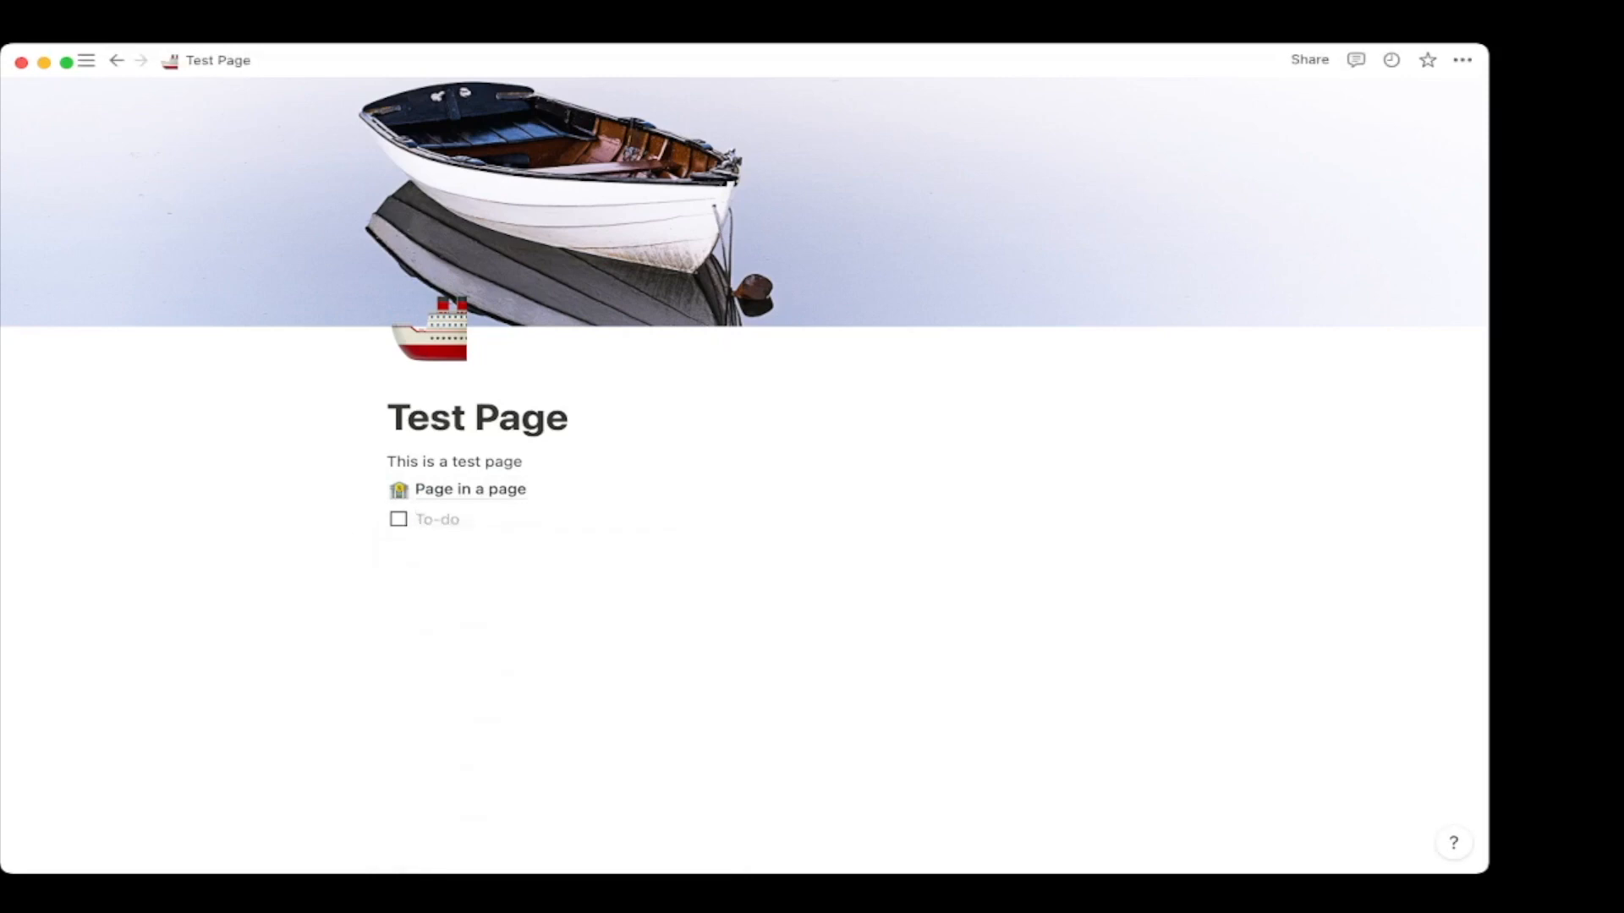
{"action": "type", "text": "To do"}
{"action": "key", "text": "Return"}
{"action": "type", "text": "To"}
{"action": "key", "text": "Return"}
{"action": "type", "text": "d"}
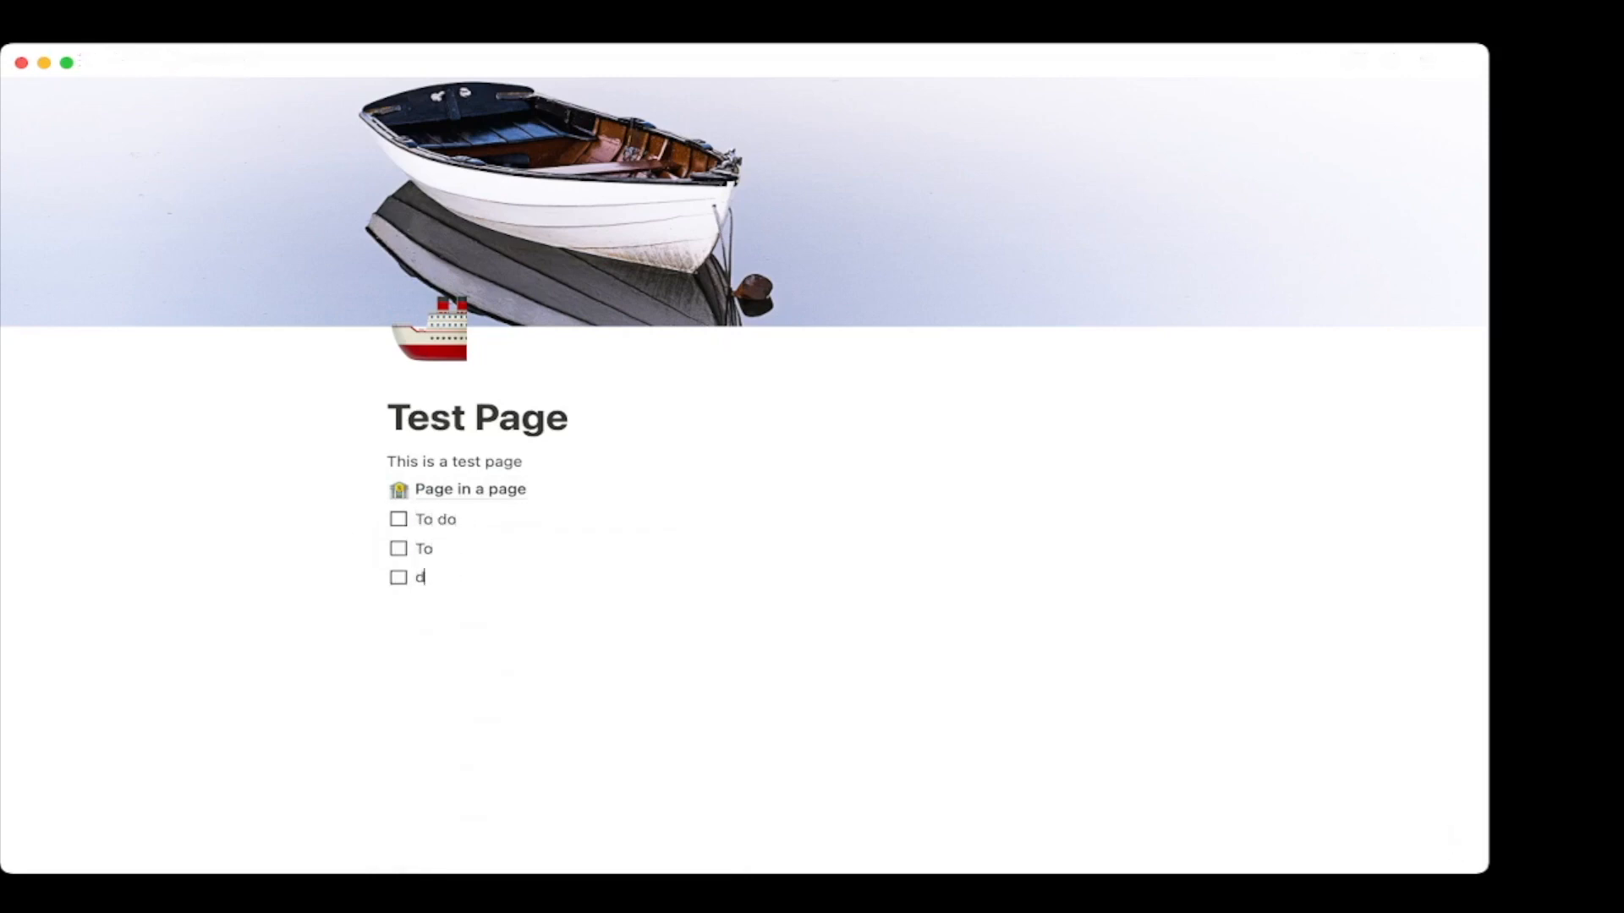
{"action": "key", "text": "BackSpace"}
{"action": "key", "text": "BackSpace"}
{"action": "key", "text": "Return"}
{"action": "key", "text": "BackSpace"}
Add a large heading reading 'Section 2'.
{"action": "type", "text": "/"}
{"action": "key", "text": "Up"}
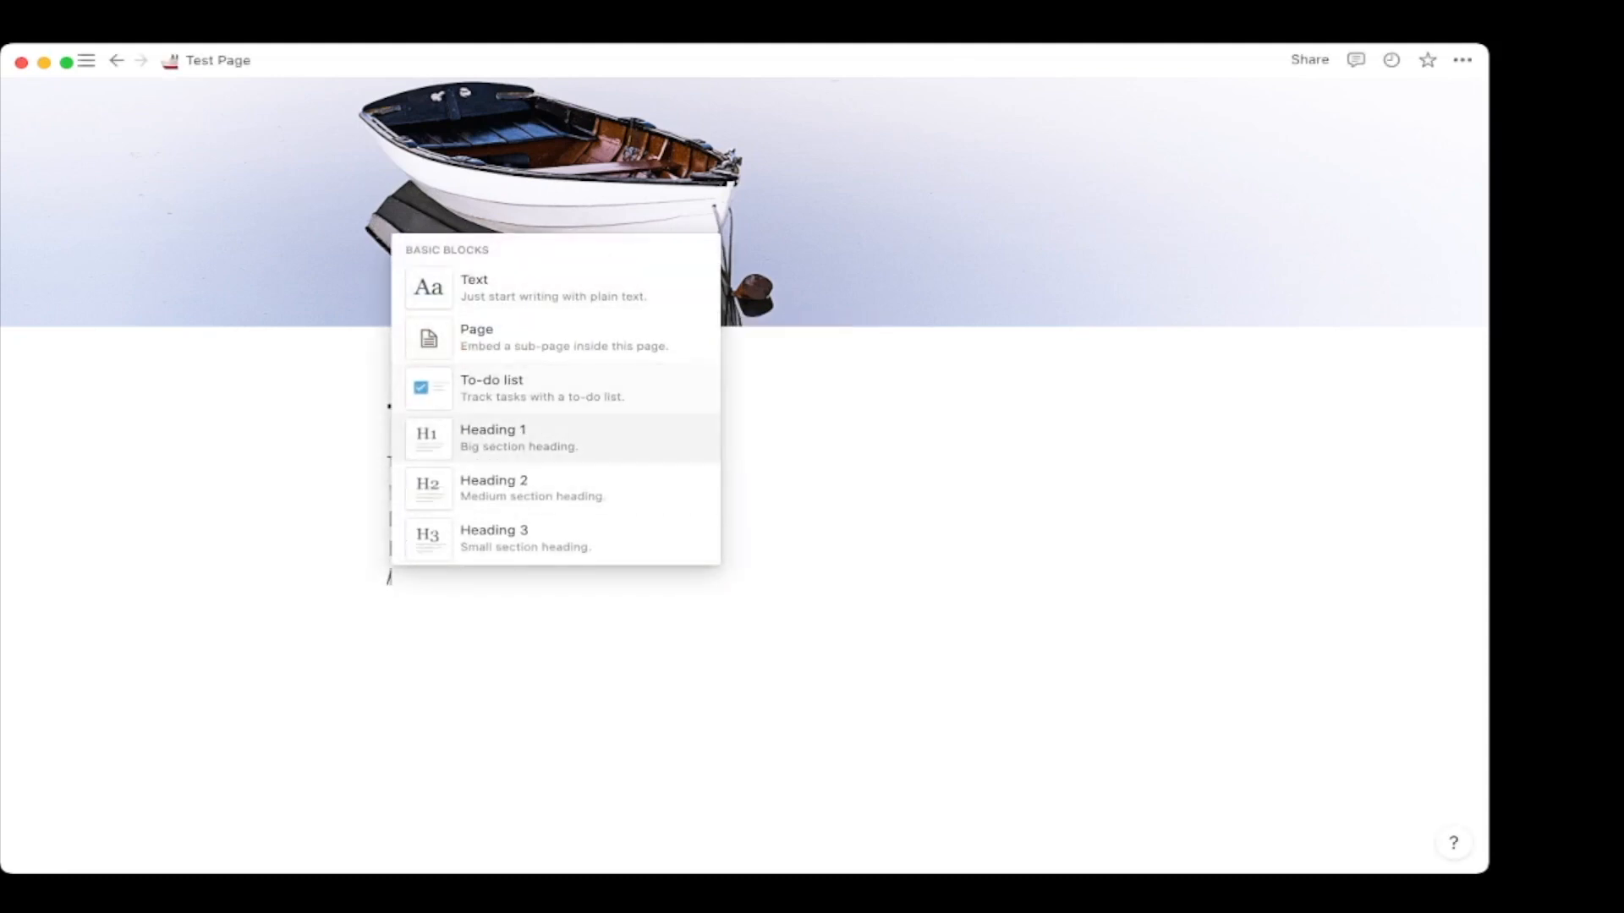
{"action": "key", "text": "Down"}
{"action": "key", "text": "Up"}
{"action": "key", "text": "Return"}
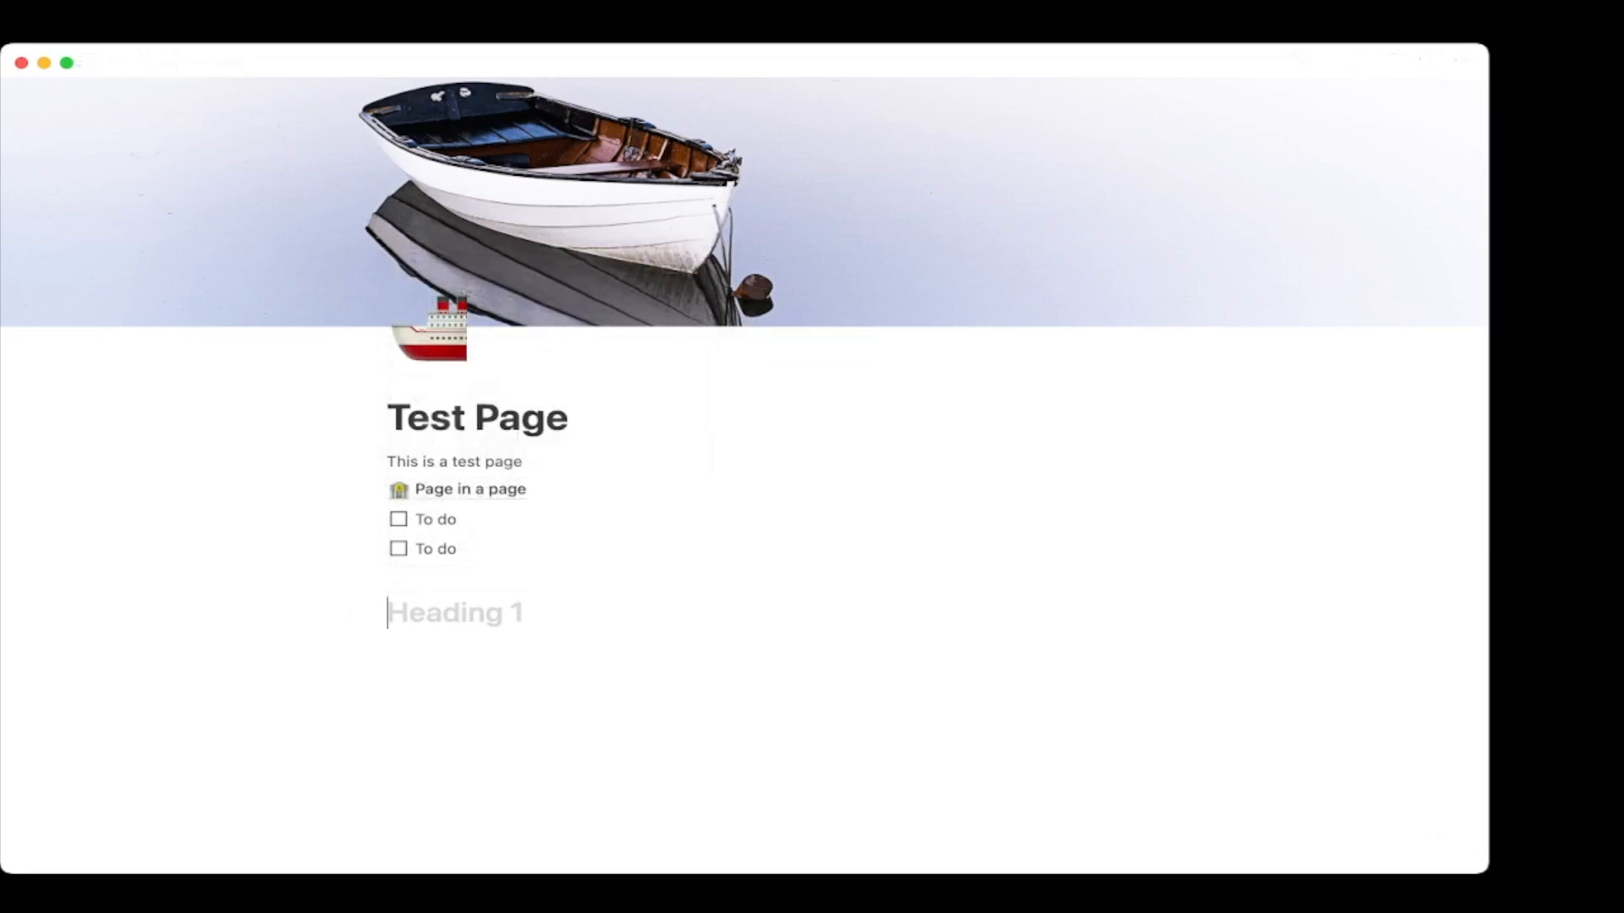
{"action": "type", "text": "Section 1"}
{"action": "key", "text": "BackSpace"}
{"action": "type", "text": "2"}
{"action": "key", "text": "Return"}
Add a small 'Section 3' heading below it.
{"action": "type", "text": "/"}
{"action": "key", "text": "Down"}
{"action": "key", "text": "Down"}
{"action": "key", "text": "Down"}
{"action": "key", "text": "Down"}
{"action": "key", "text": "Down"}
{"action": "key", "text": "Return"}
{"action": "type", "text": "Secti"}
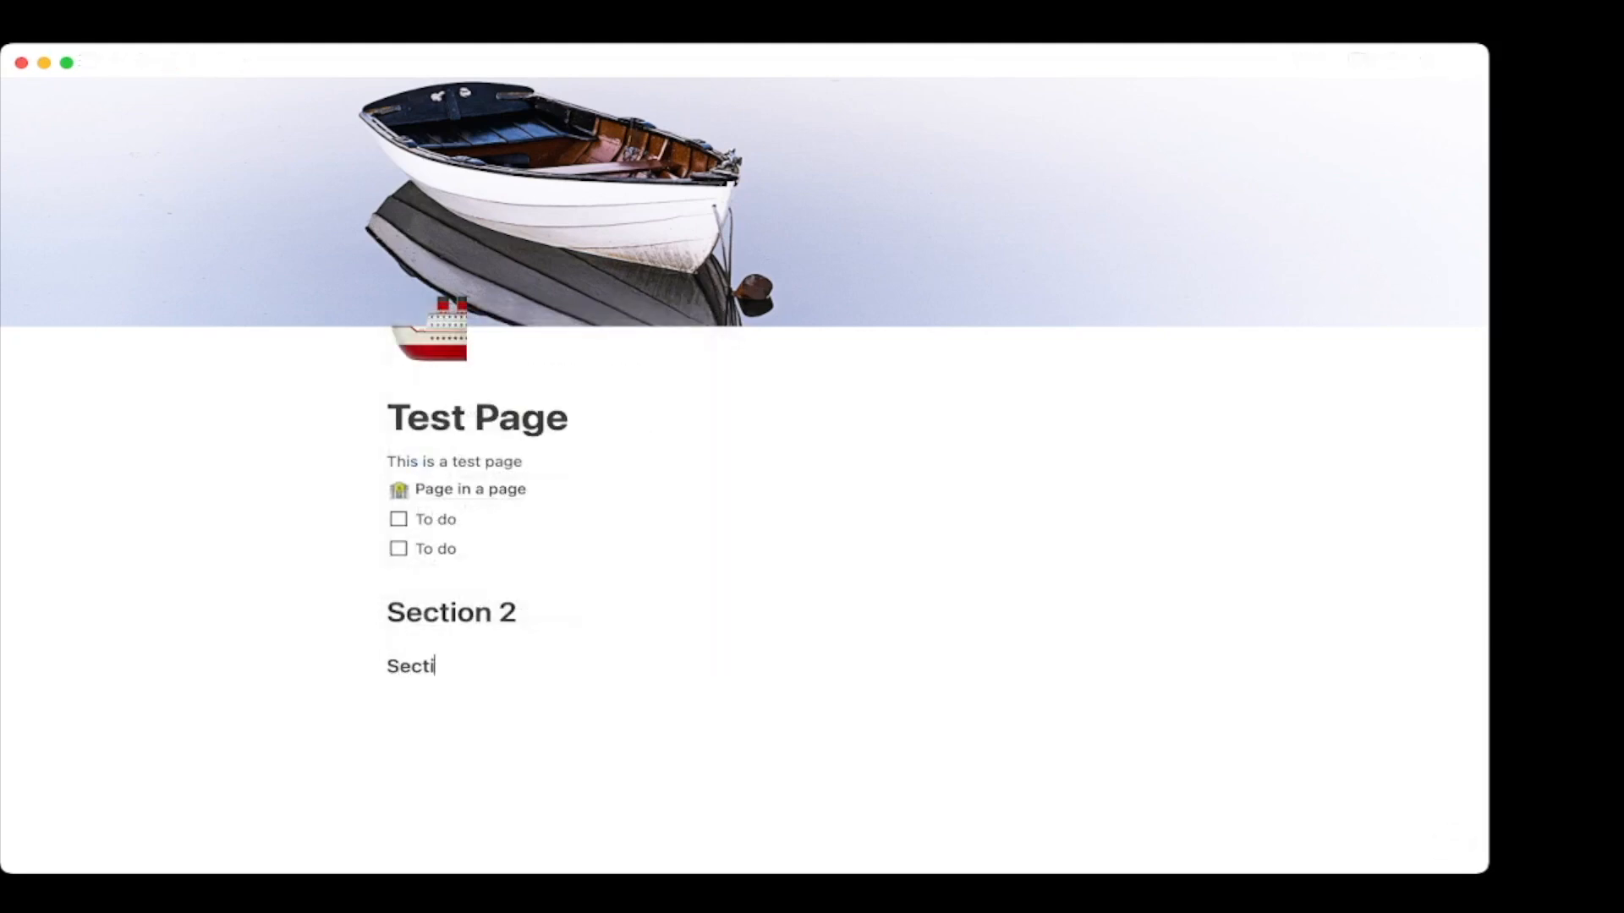
{"action": "key", "text": "Return"}
Insert a four-column simple table, convert it to a database, then delete it.
{"action": "type", "text": "/"}
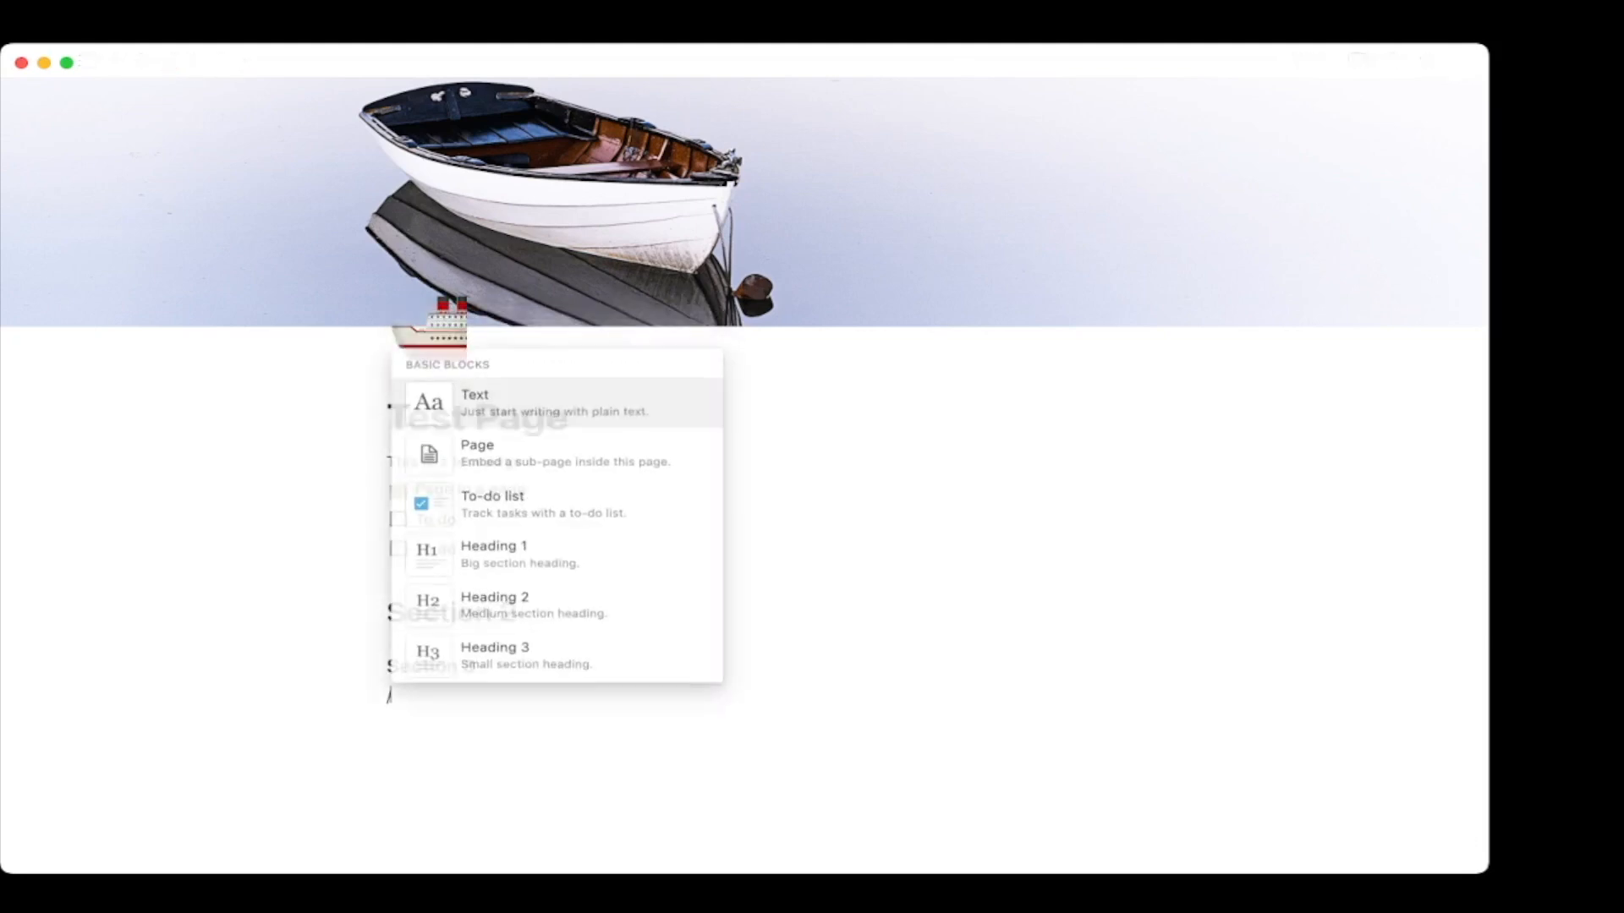
{"action": "key", "text": "Down"}
{"action": "key", "text": "Down"}
{"action": "key", "text": "Down"}
{"action": "key", "text": "Down"}
{"action": "key", "text": "Down"}
{"action": "key", "text": "Down"}
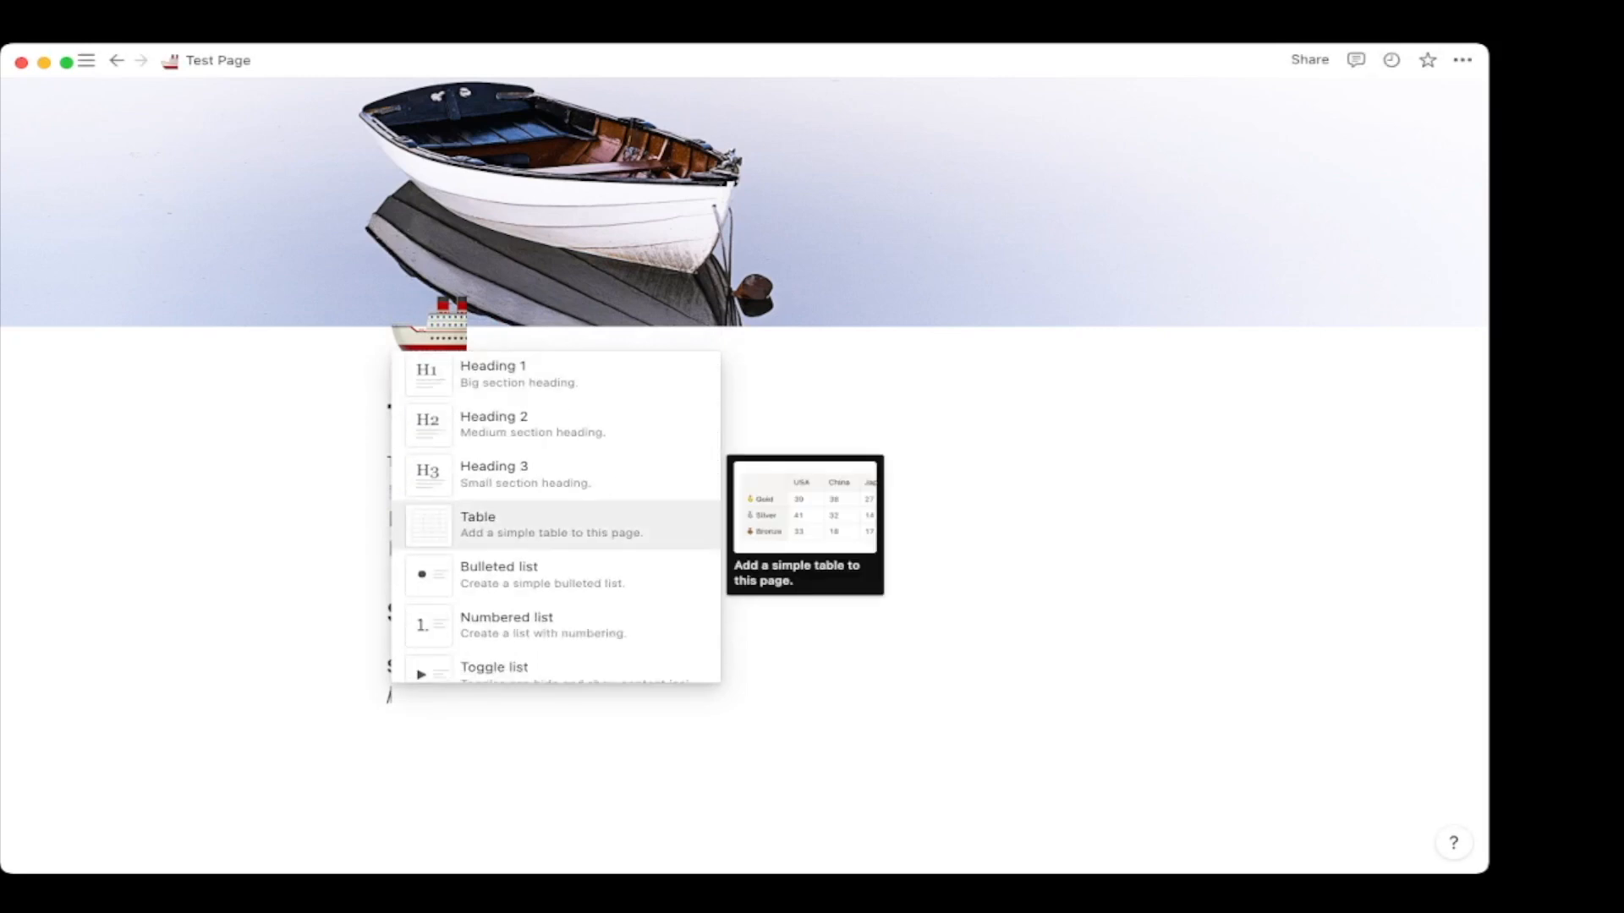
{"action": "key", "text": "Return"}
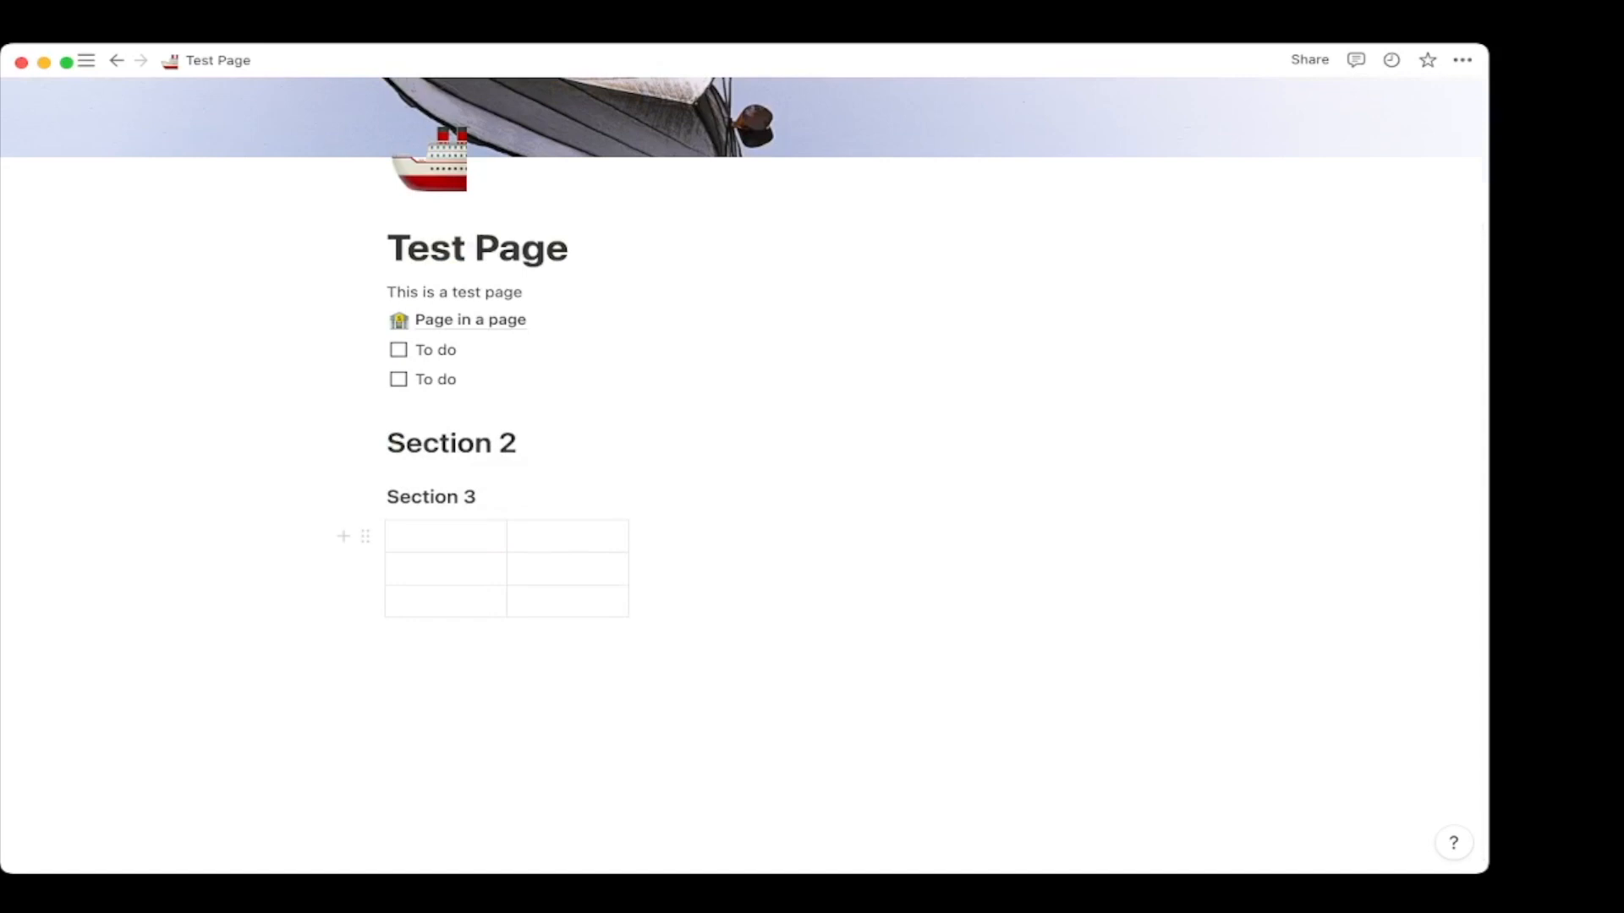
{"action": "left_click_drag", "start_coordinate": [637, 568], "coordinate": [759, 568]}
{"action": "left_click", "coordinate": [761, 569]}
{"action": "left_click", "coordinate": [366, 536]}
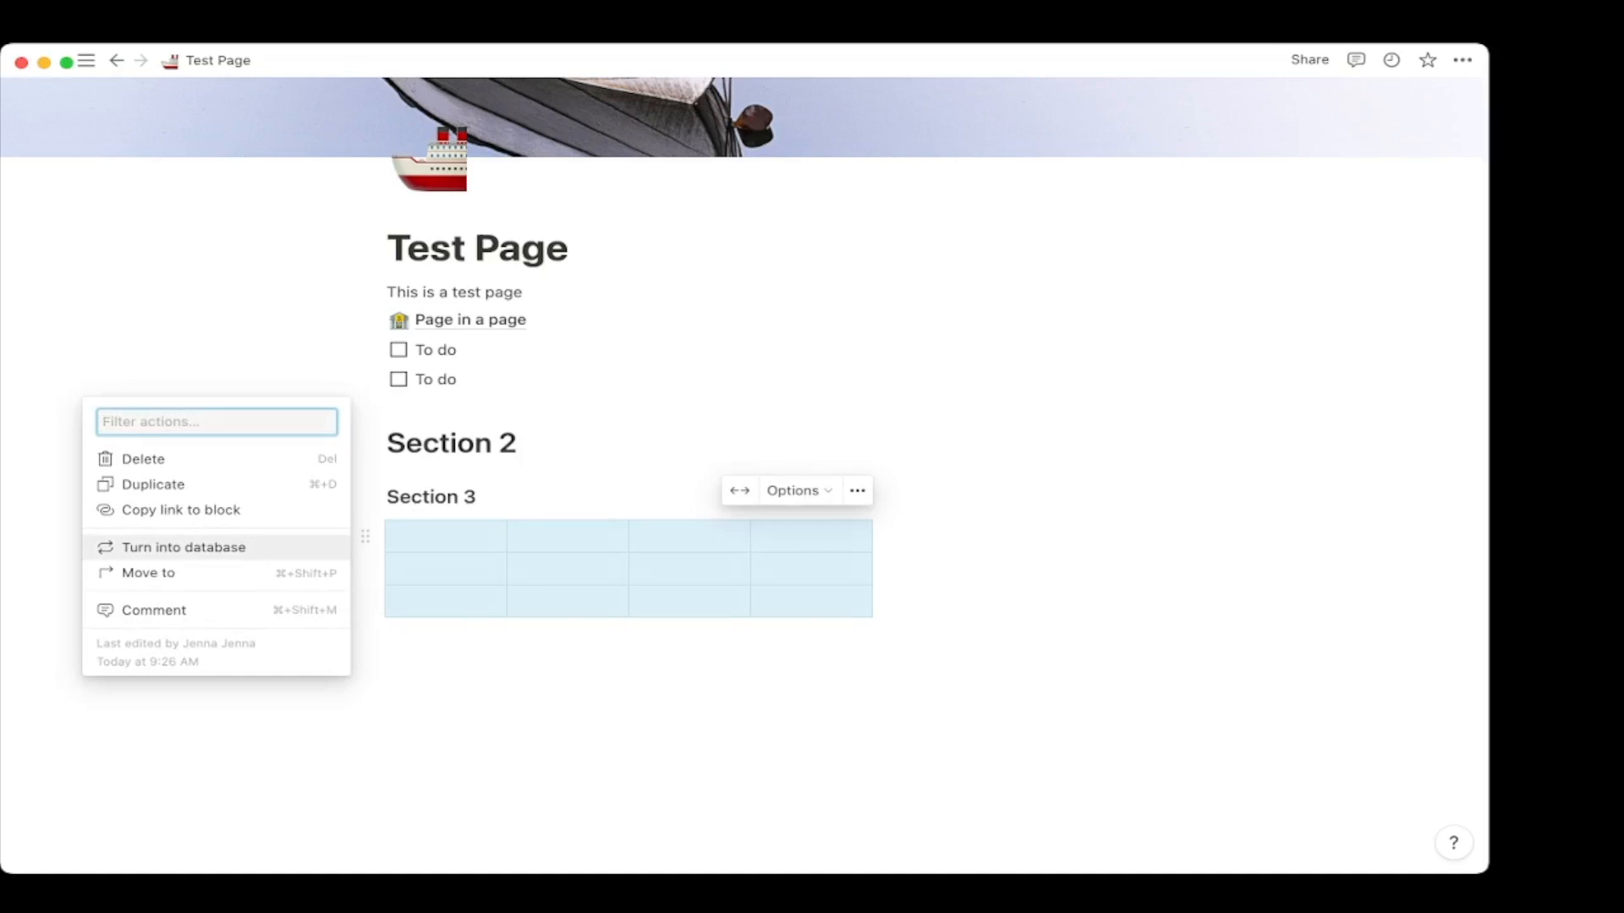
{"action": "left_click", "coordinate": [184, 547]}
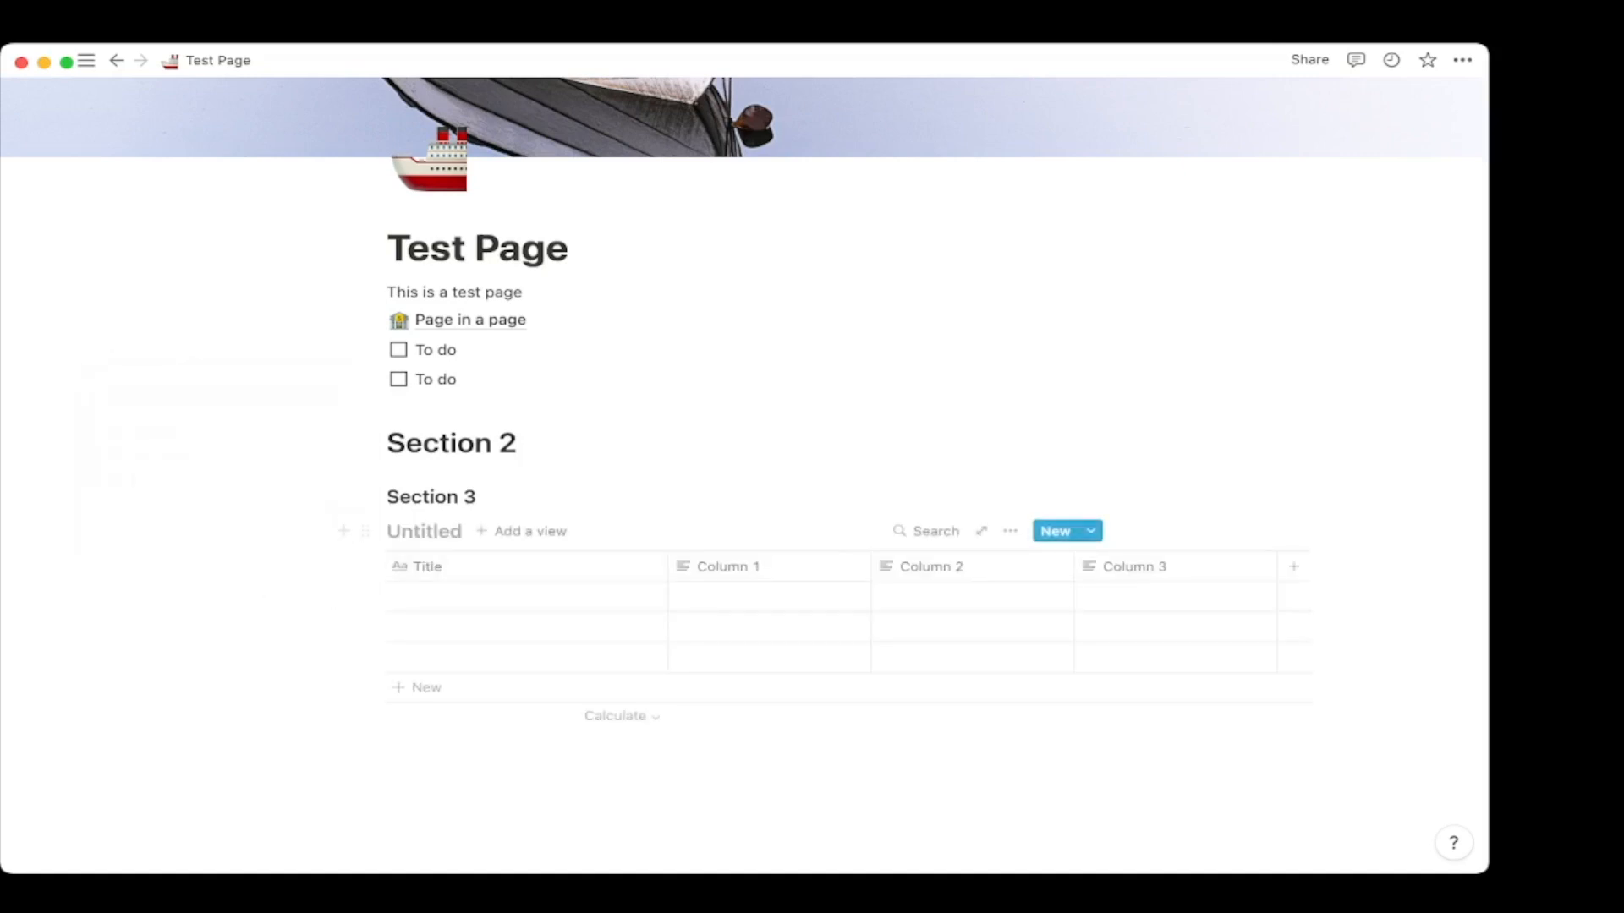
{"action": "left_click", "coordinate": [366, 531]}
{"action": "key", "text": "Delete"}
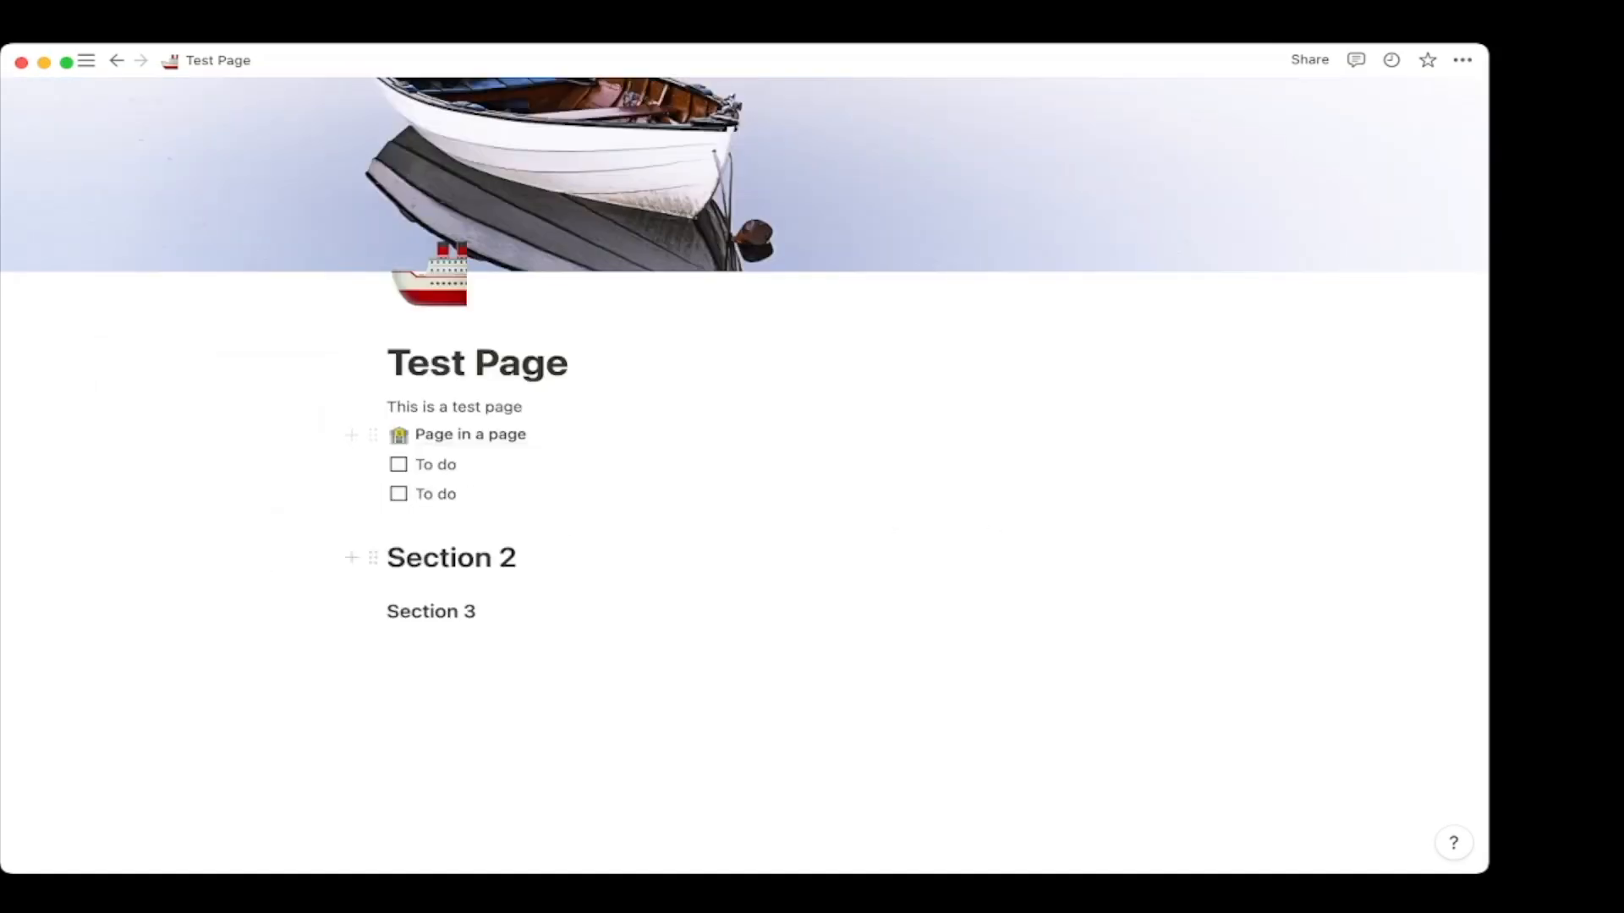
Add a two-item bulleted list ('asdfasf', 'asdfas') under Section 3.
{"action": "type", "text": "/"}
{"action": "key", "text": "Down"}
{"action": "key", "text": "Down"}
{"action": "key", "text": "Down"}
{"action": "key", "text": "Down"}
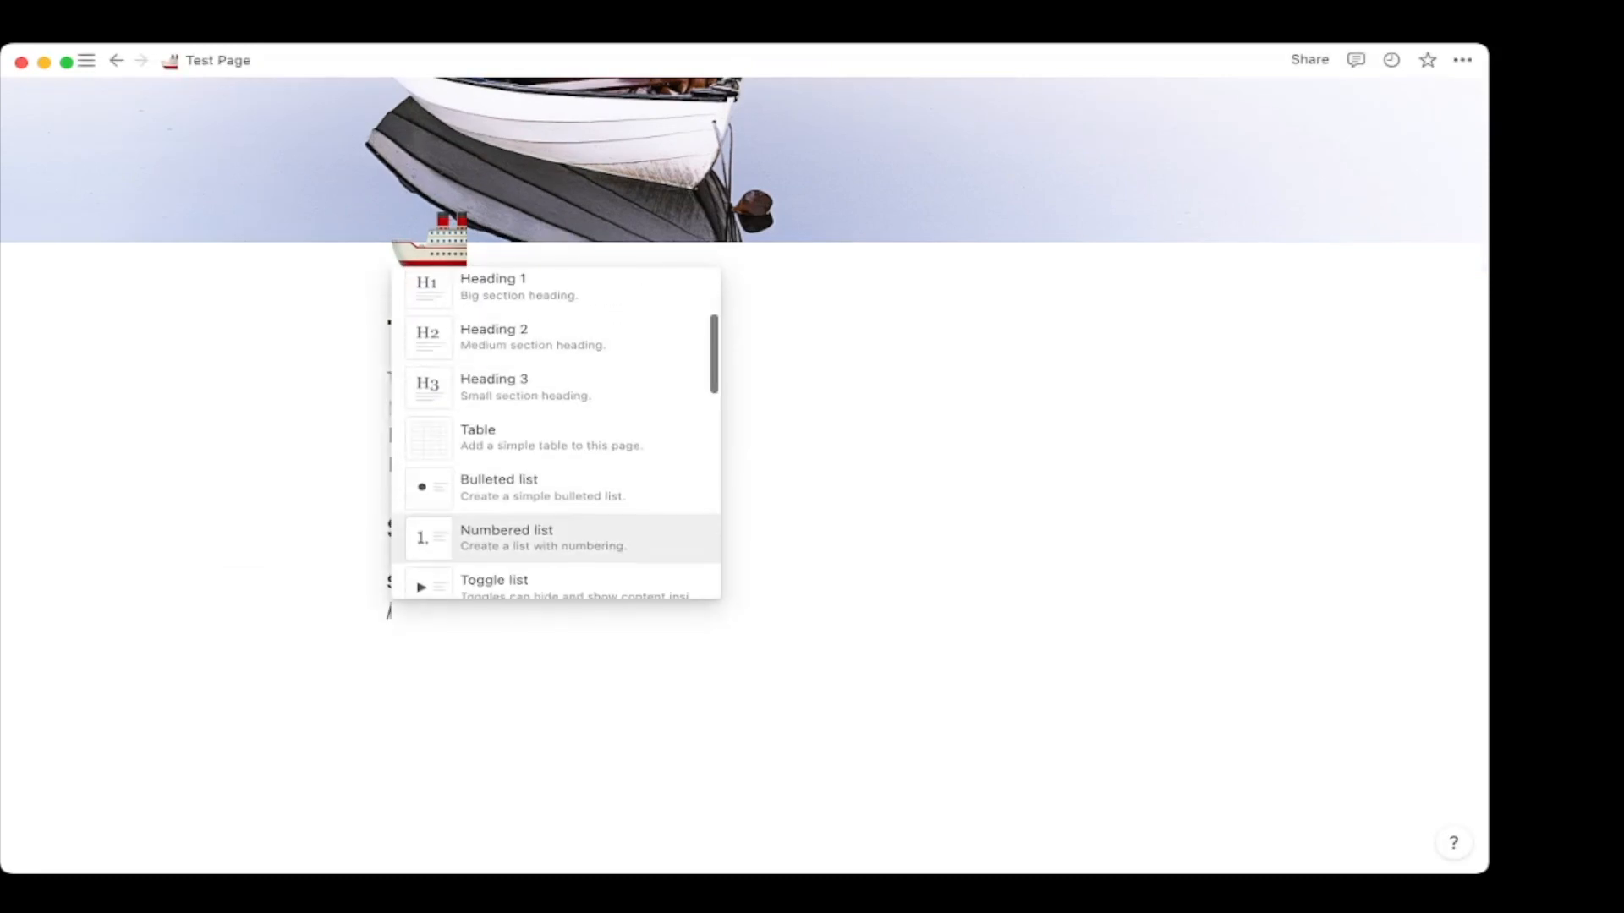
{"action": "key", "text": "Up"}
{"action": "key", "text": "Return"}
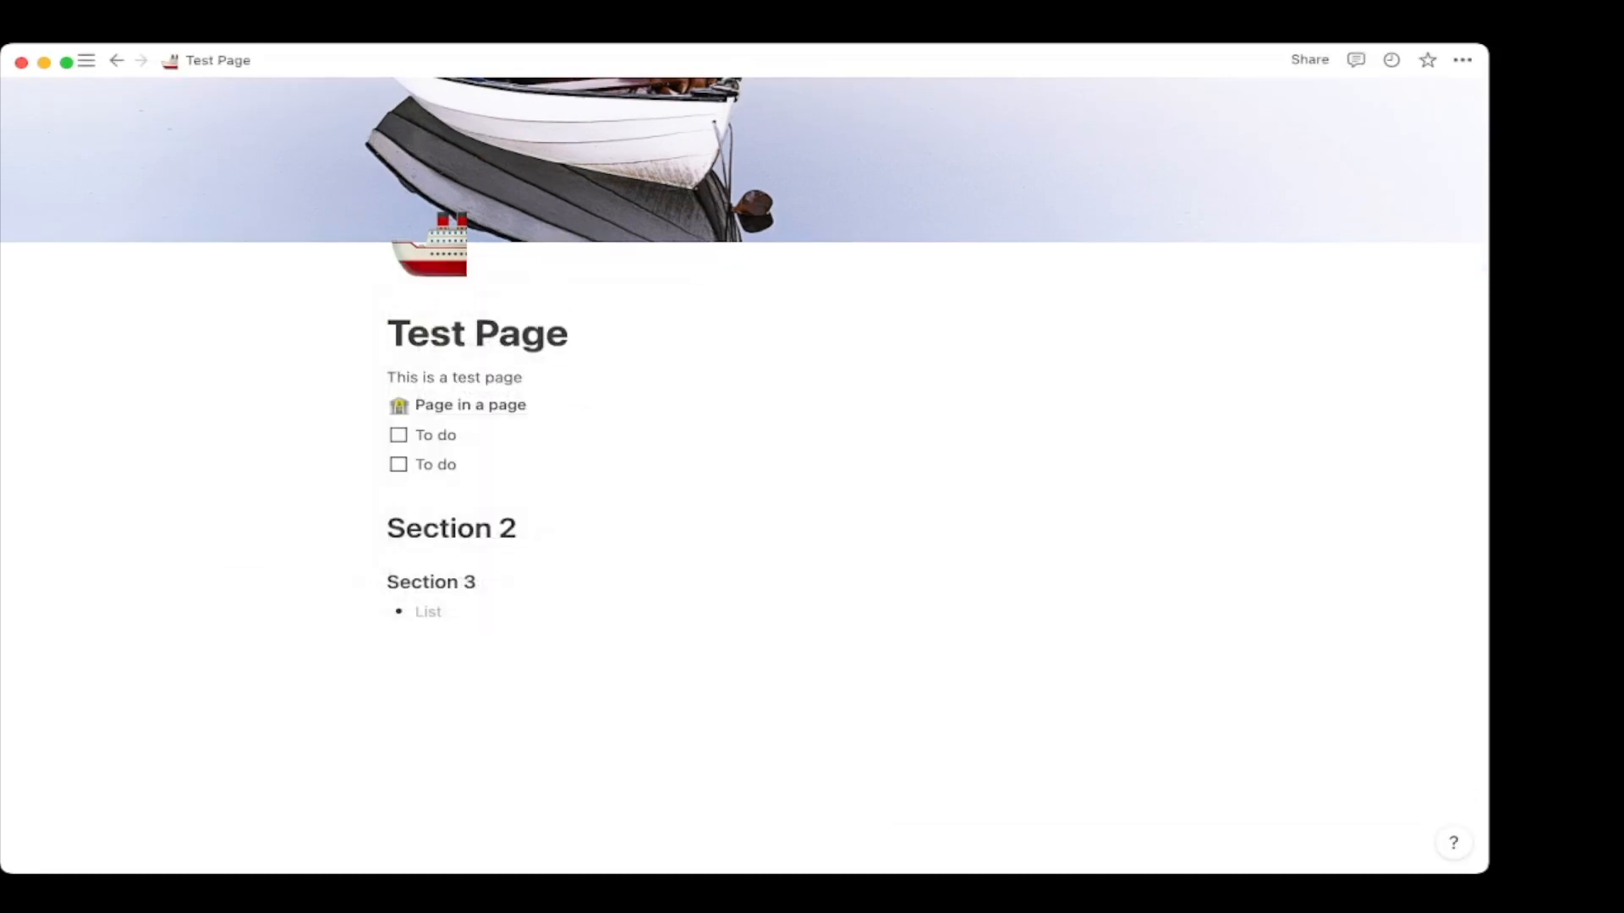
{"action": "key", "text": "BackSpace"}
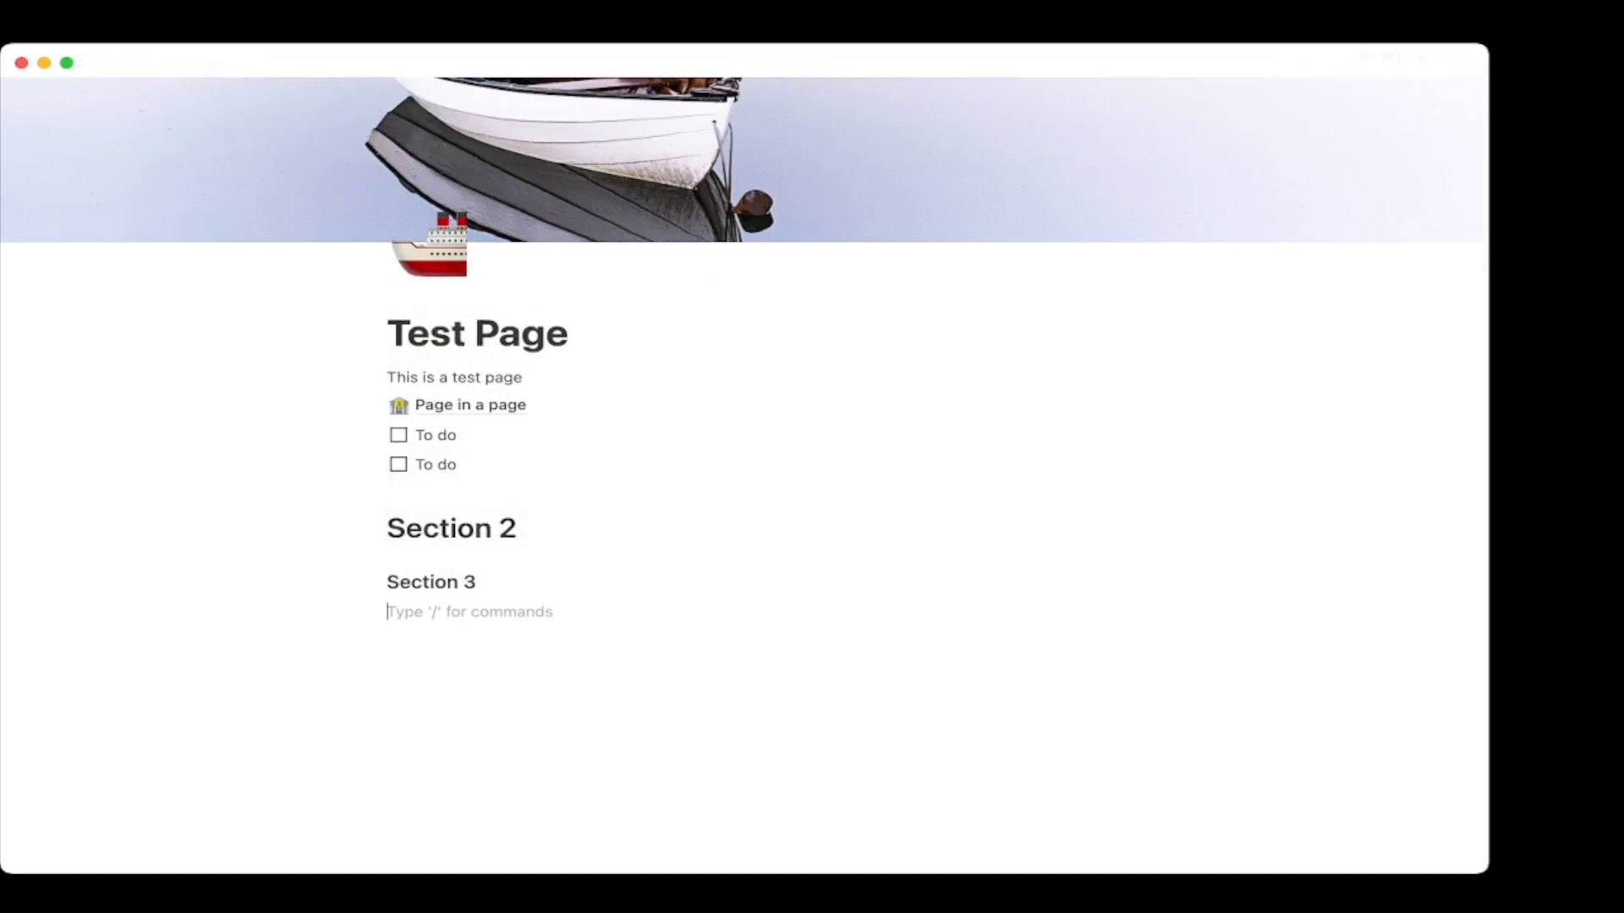
{"action": "type", "text": "/"}
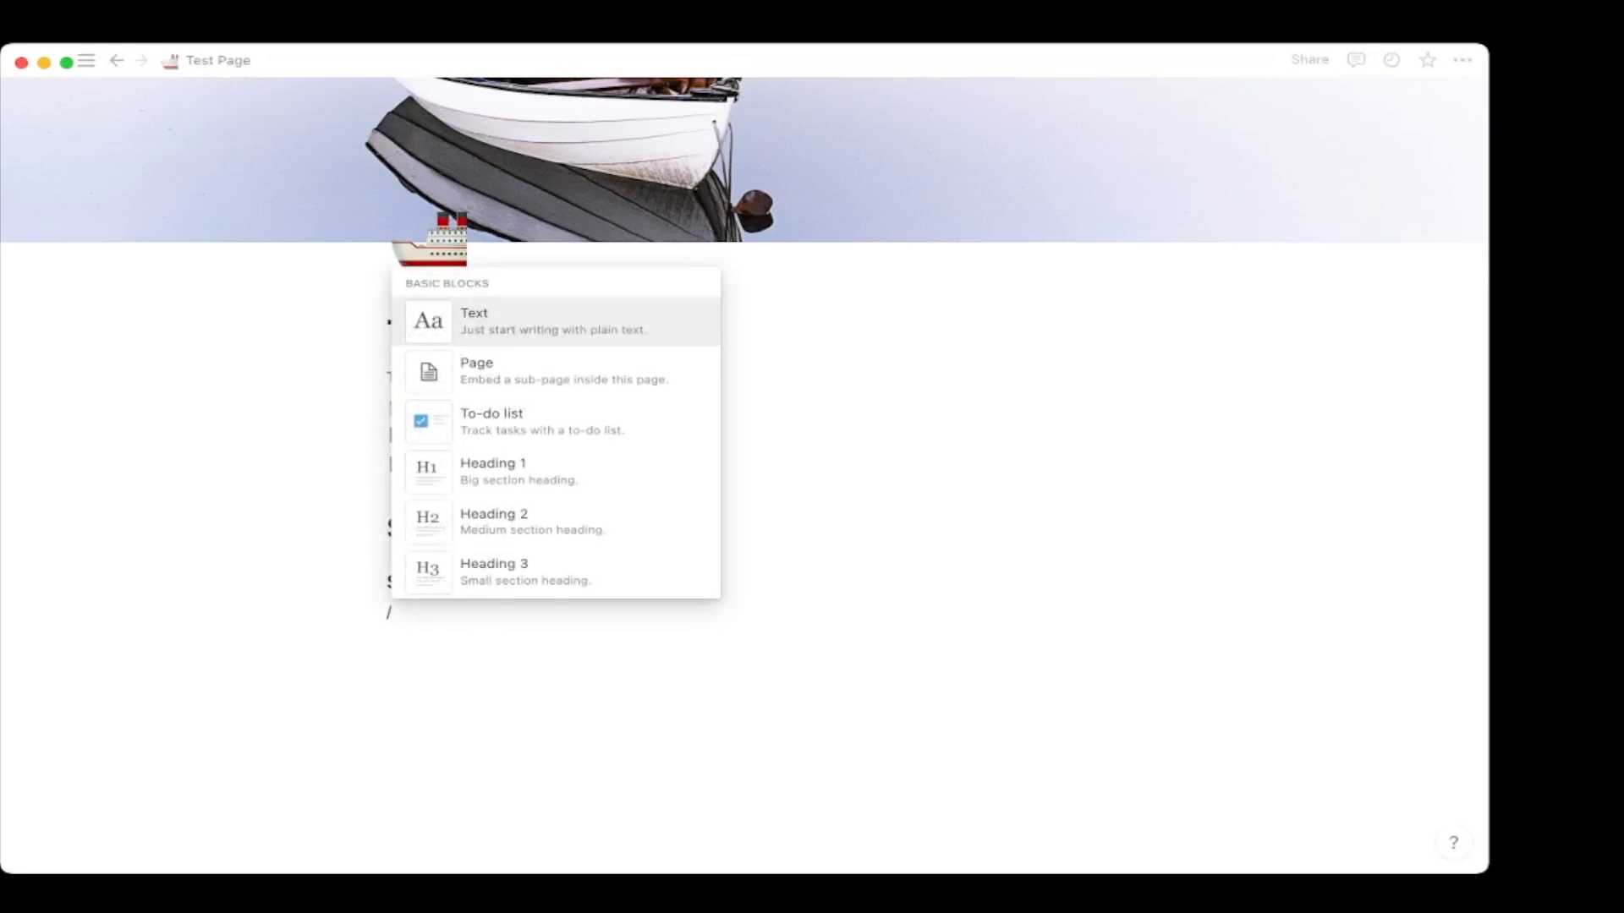
{"action": "key", "text": "Down"}
{"action": "key", "text": "Down"}
{"action": "key", "text": "Down"}
{"action": "key", "text": "Down"}
{"action": "key", "text": "Down"}
{"action": "key", "text": "Down"}
{"action": "key", "text": "Down"}
{"action": "key", "text": "Return"}
{"action": "type", "text": "asdfasf"}
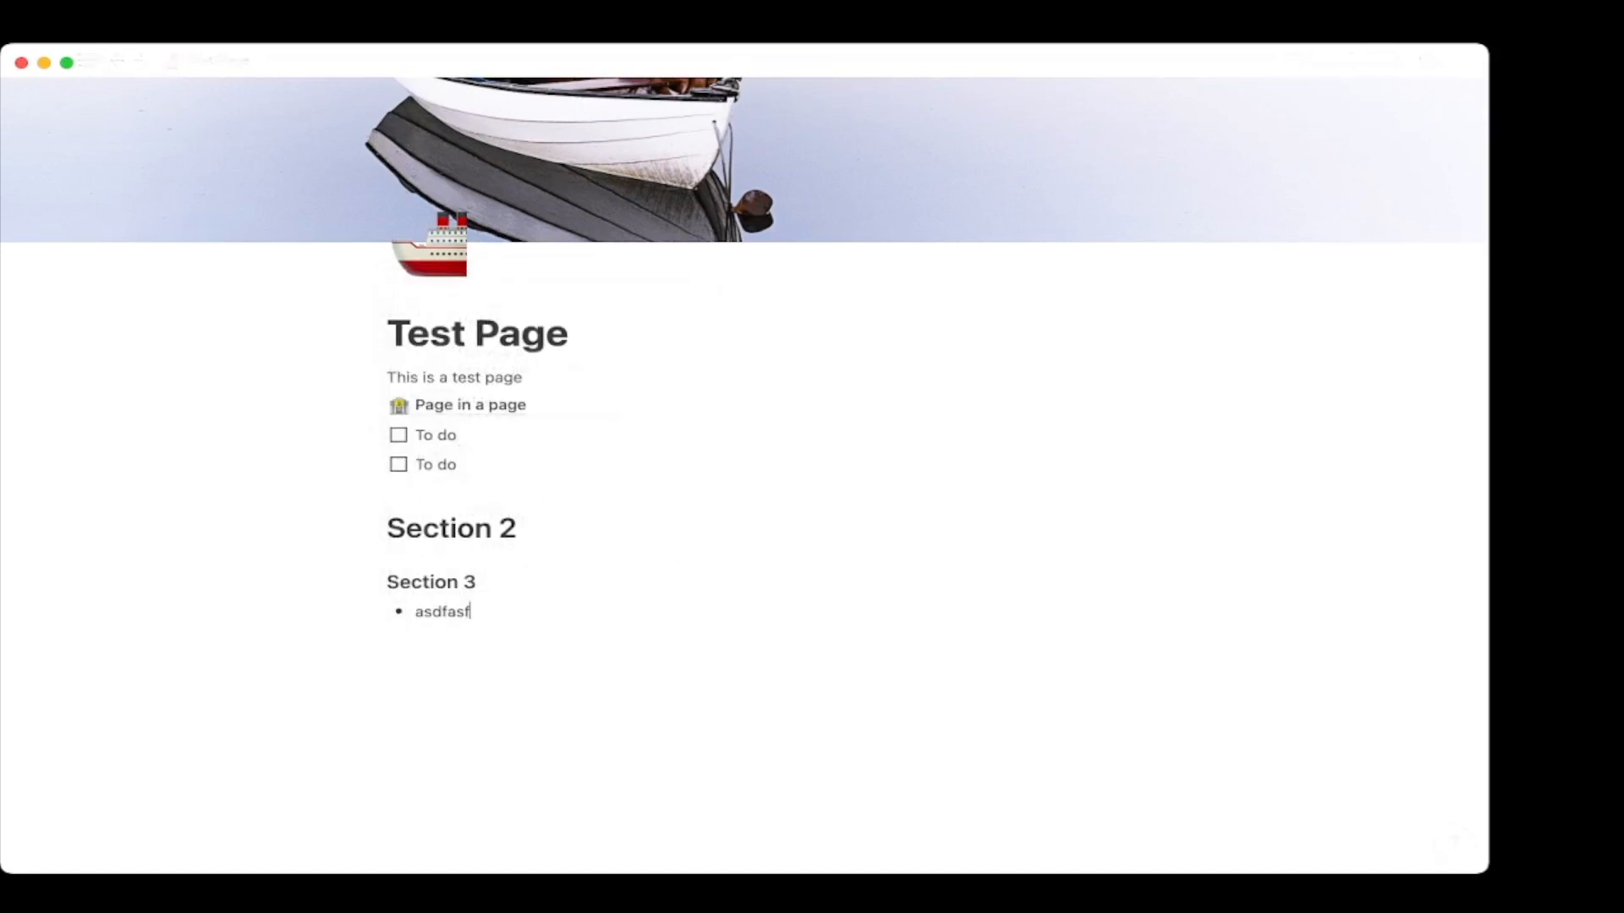
{"action": "key", "text": "Return"}
{"action": "type", "text": "asdfasdfa"}
{"action": "key", "text": "Return"}
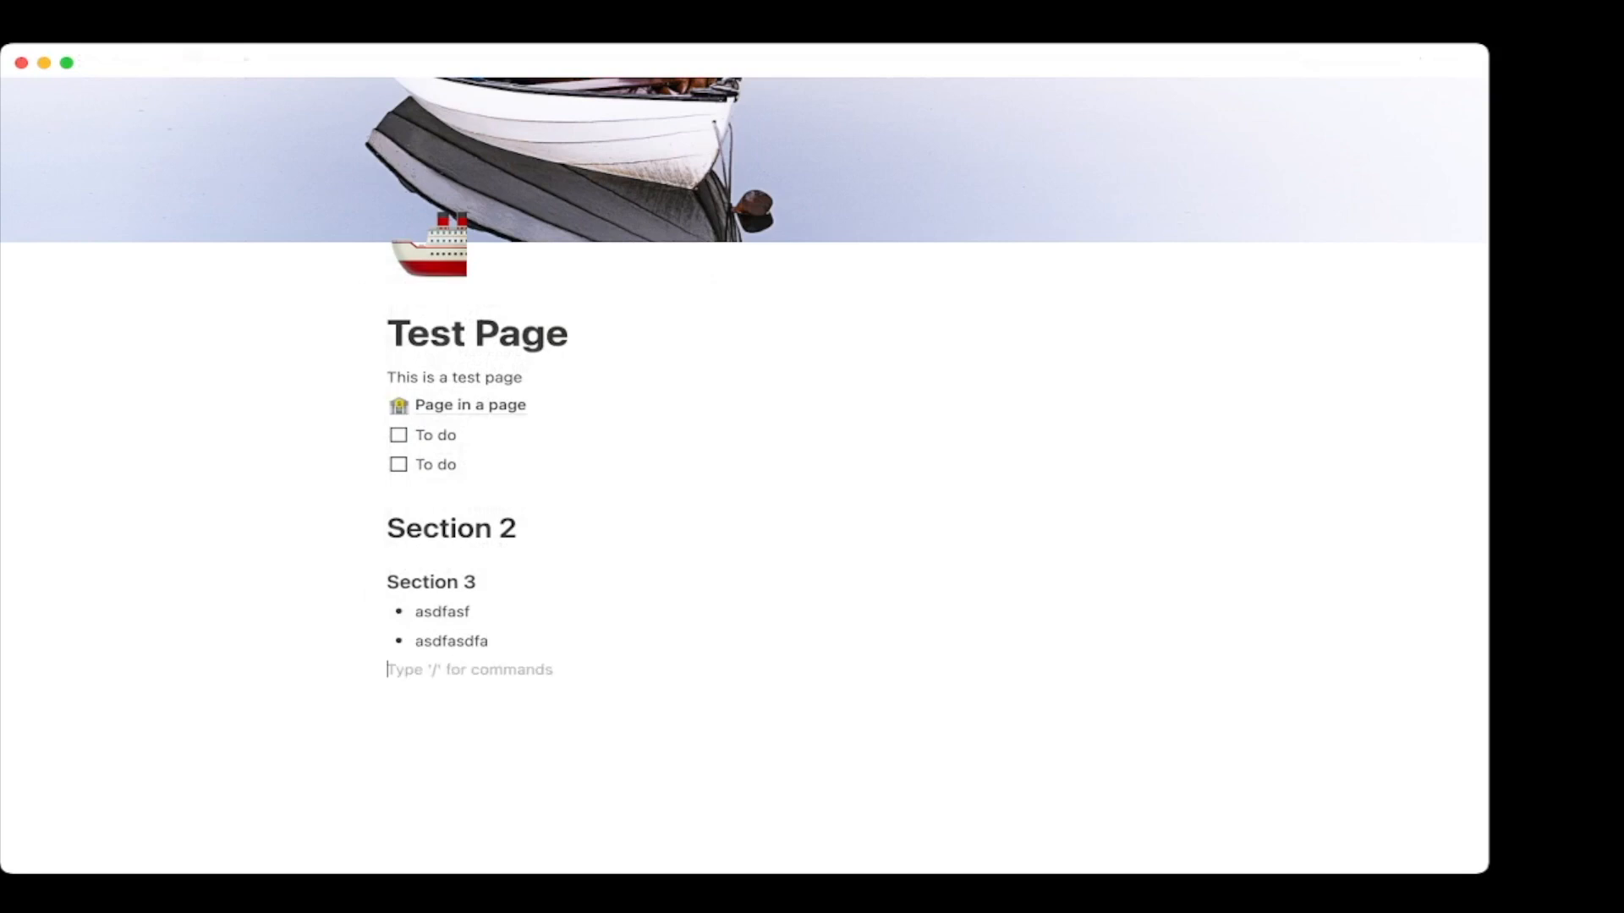
Create a numbered list starting with the item 'asdf'.
{"action": "type", "text": "/"}
{"action": "key", "text": "Down"}
{"action": "key", "text": "Down"}
{"action": "key", "text": "Down"}
{"action": "key", "text": "Down"}
{"action": "key", "text": "Down"}
{"action": "key", "text": "Down"}
{"action": "key", "text": "Down"}
{"action": "key", "text": "Down"}
{"action": "key", "text": "Down"}
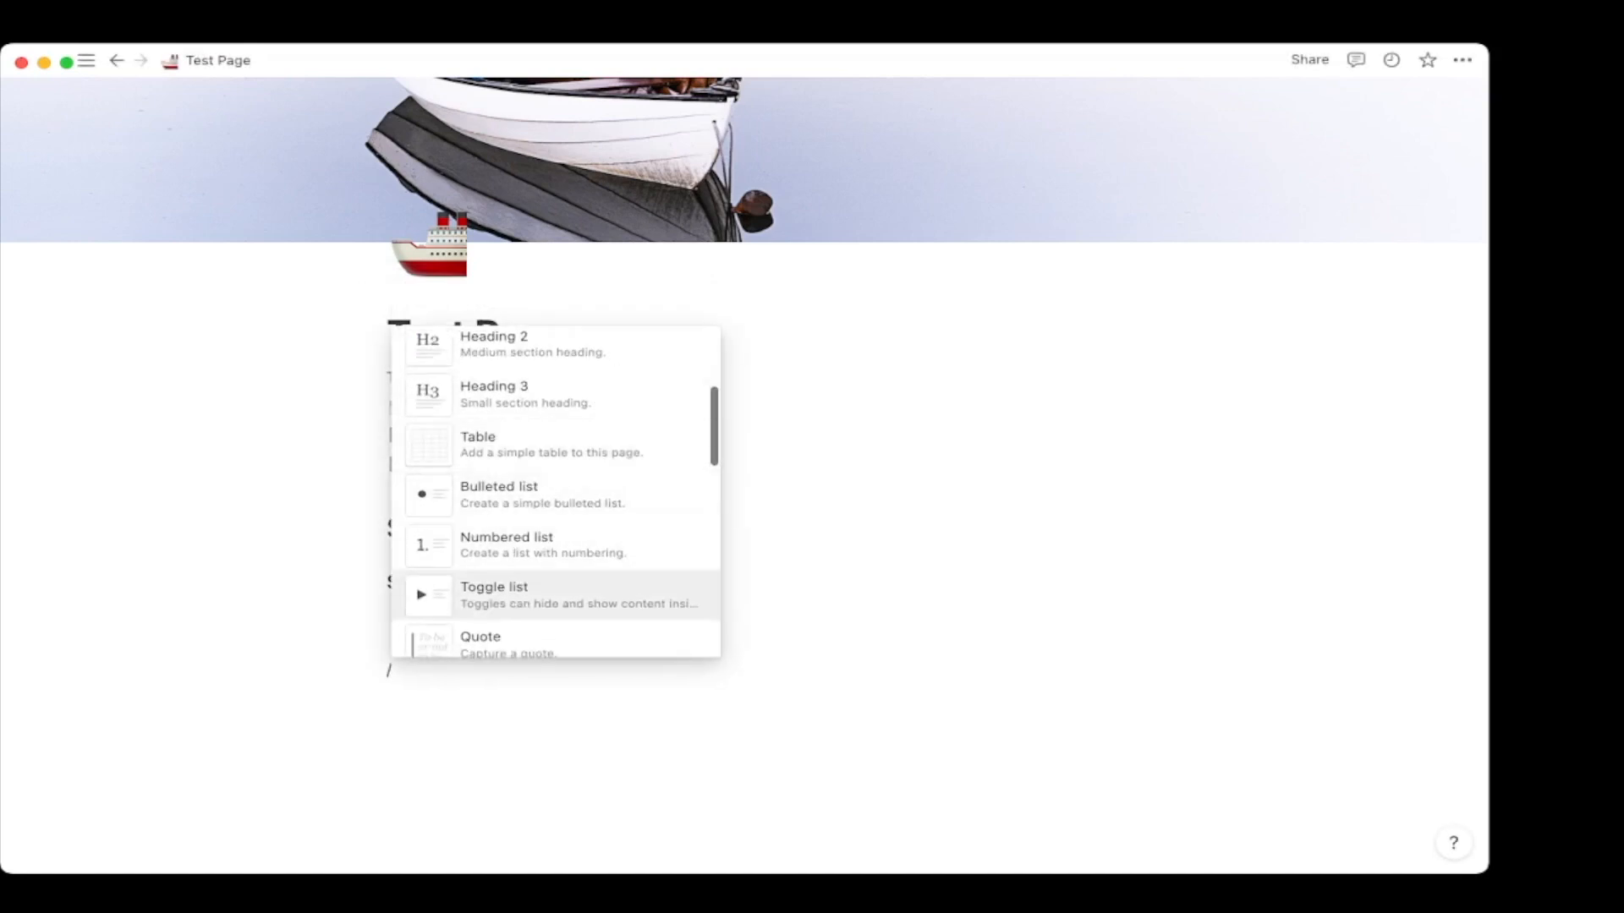
{"action": "key", "text": "Up"}
{"action": "key", "text": "Return"}
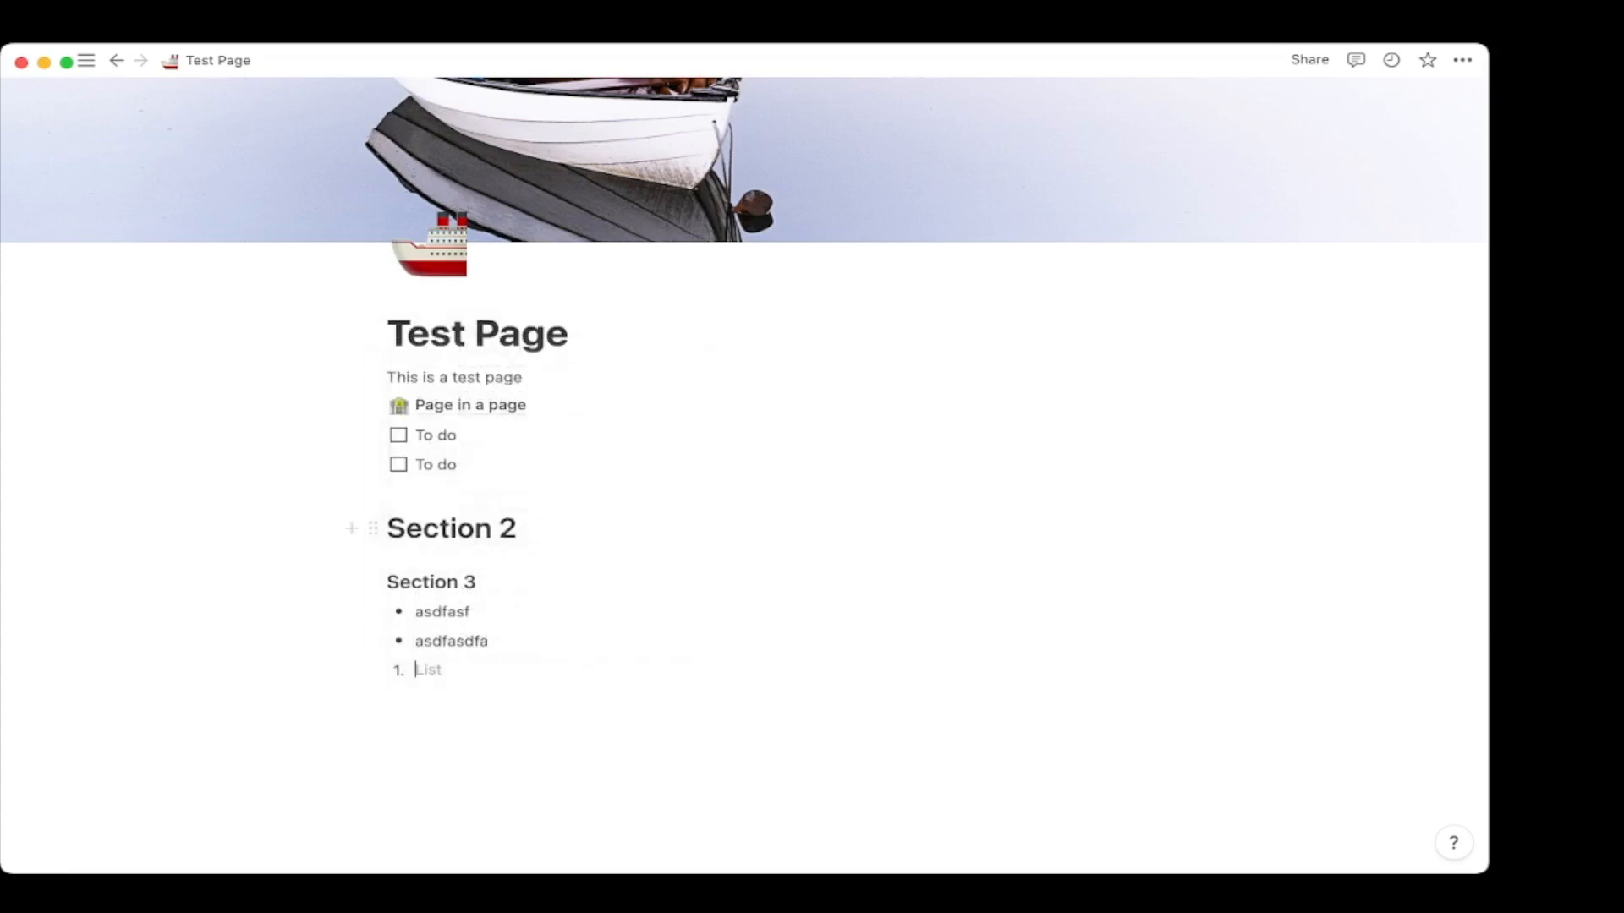
{"action": "type", "text": "asdf"}
{"action": "key", "text": "Return"}
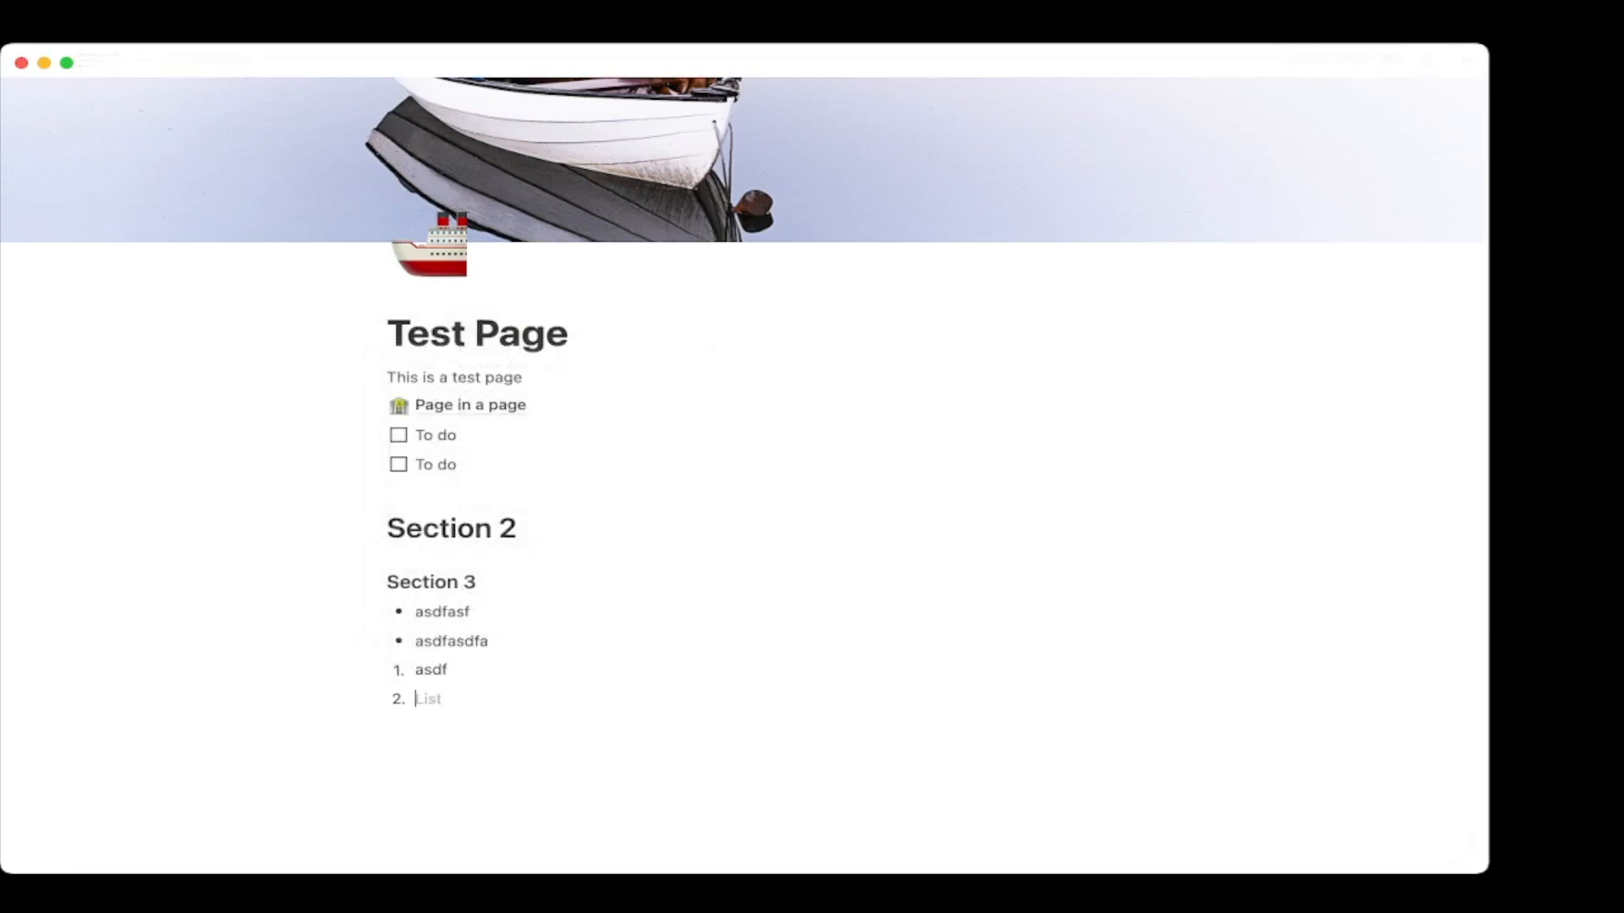
{"action": "key", "text": "Return"}
Add a 'Testing' toggle containing the lines 'testing 2' and 'asteastsat'.
{"action": "type", "text": "/"}
{"action": "key", "text": "Down"}
{"action": "key", "text": "Down"}
{"action": "key", "text": "Down"}
{"action": "key", "text": "Down"}
{"action": "key", "text": "Down"}
{"action": "key", "text": "Down"}
{"action": "key", "text": "Down"}
{"action": "key", "text": "Down"}
{"action": "key", "text": "Up"}
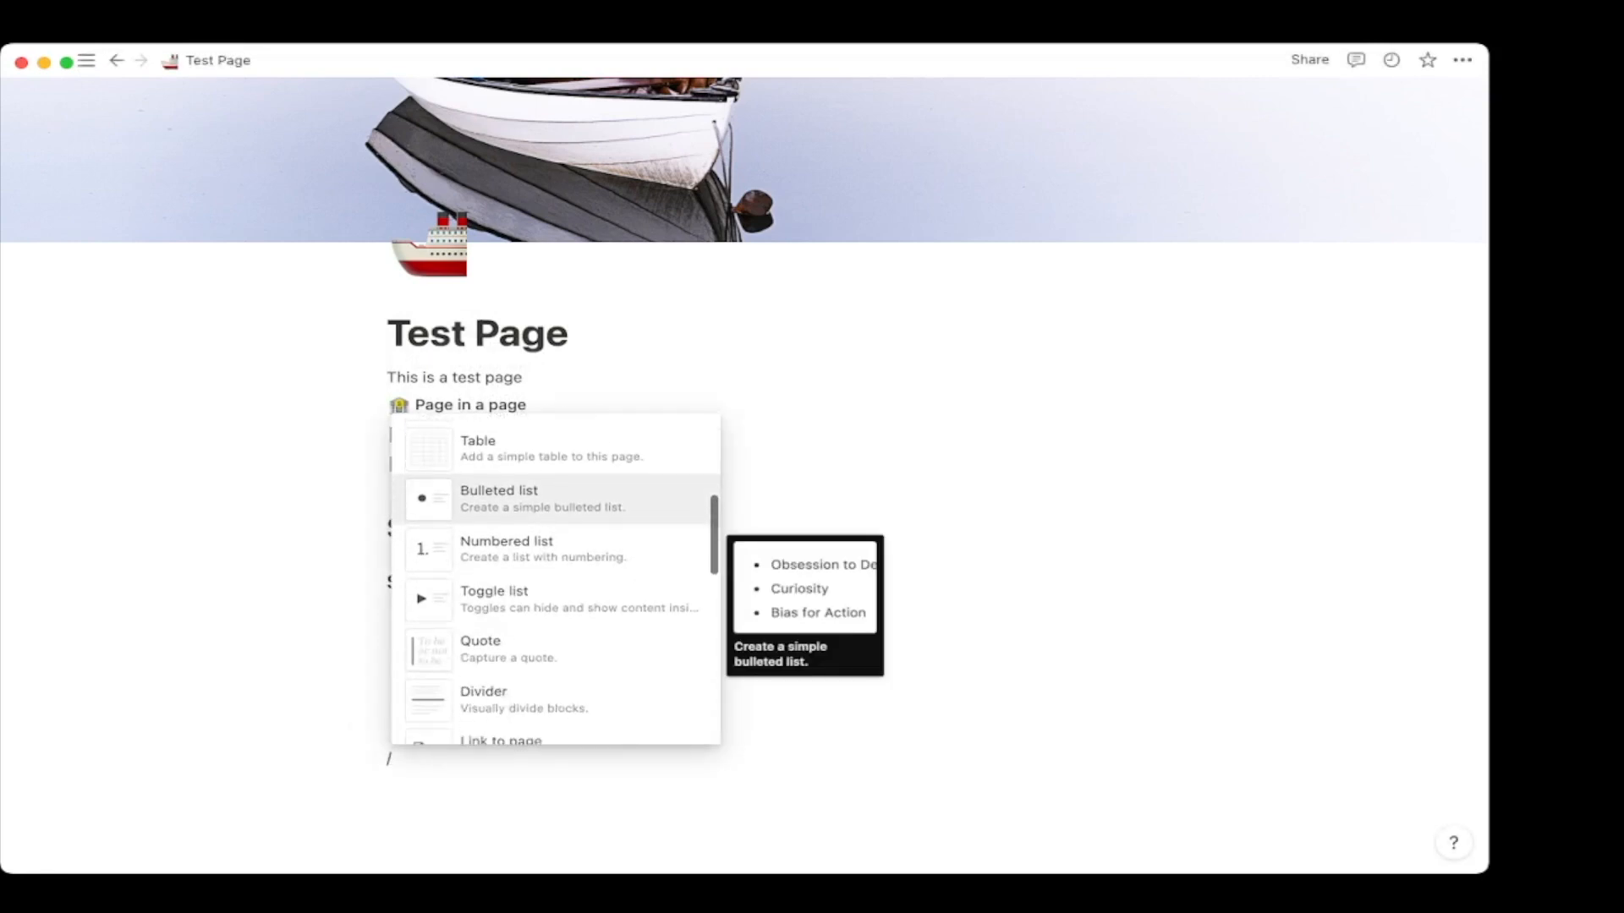
{"action": "key", "text": "Down"}
{"action": "key", "text": "Down"}
{"action": "key", "text": "Return"}
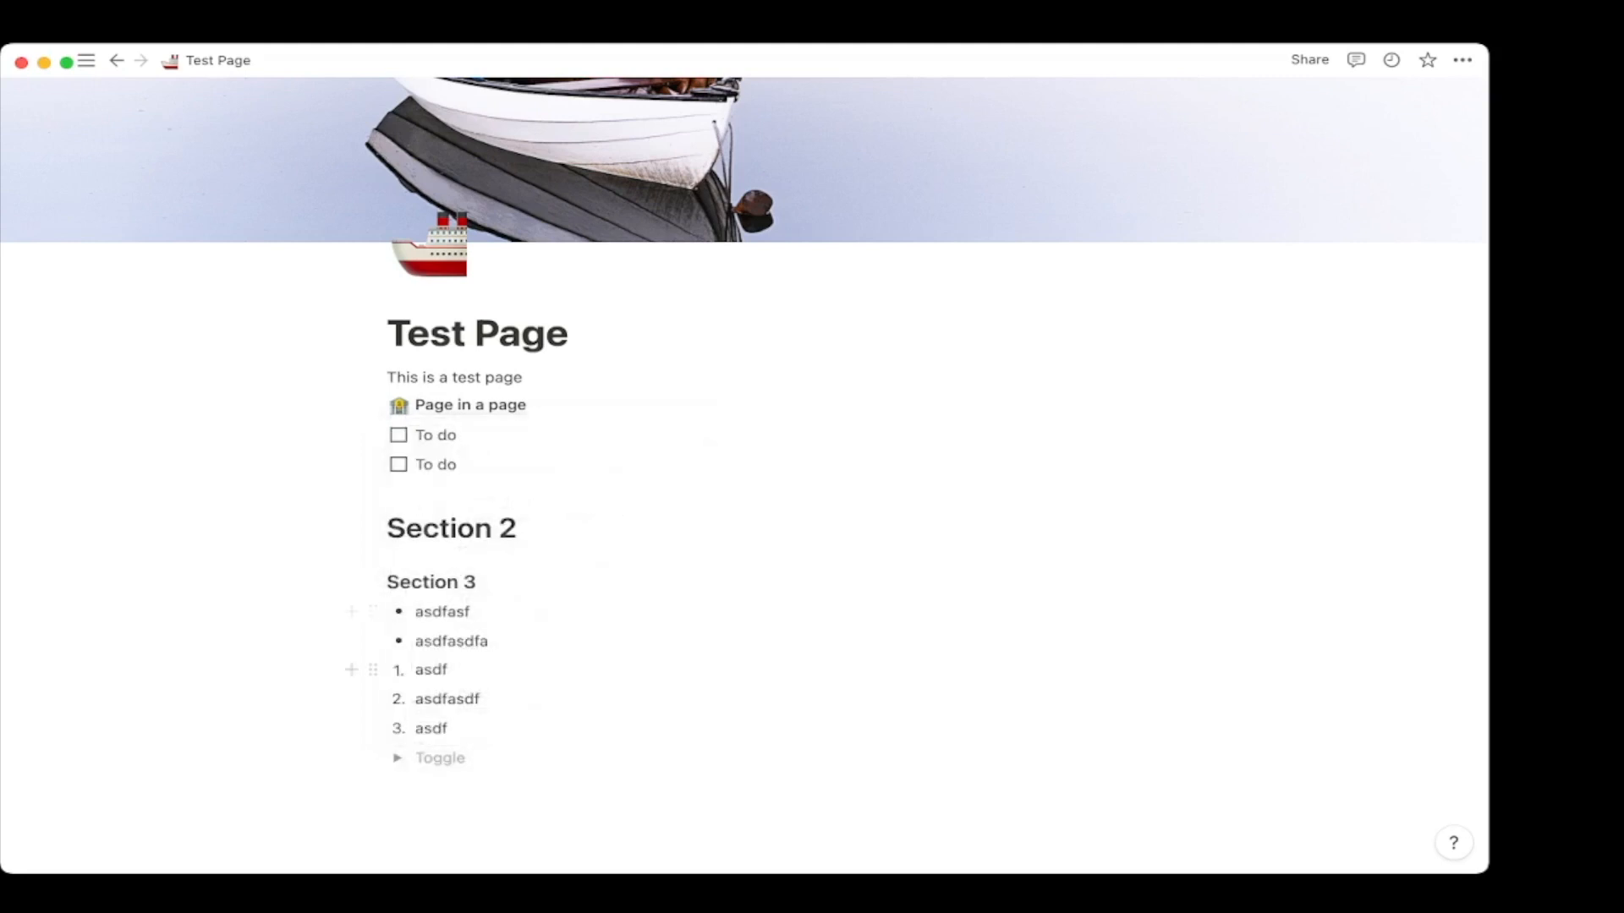
{"action": "scroll", "coordinate": [744, 475], "scroll_direction": "down", "scroll_amount": 2}
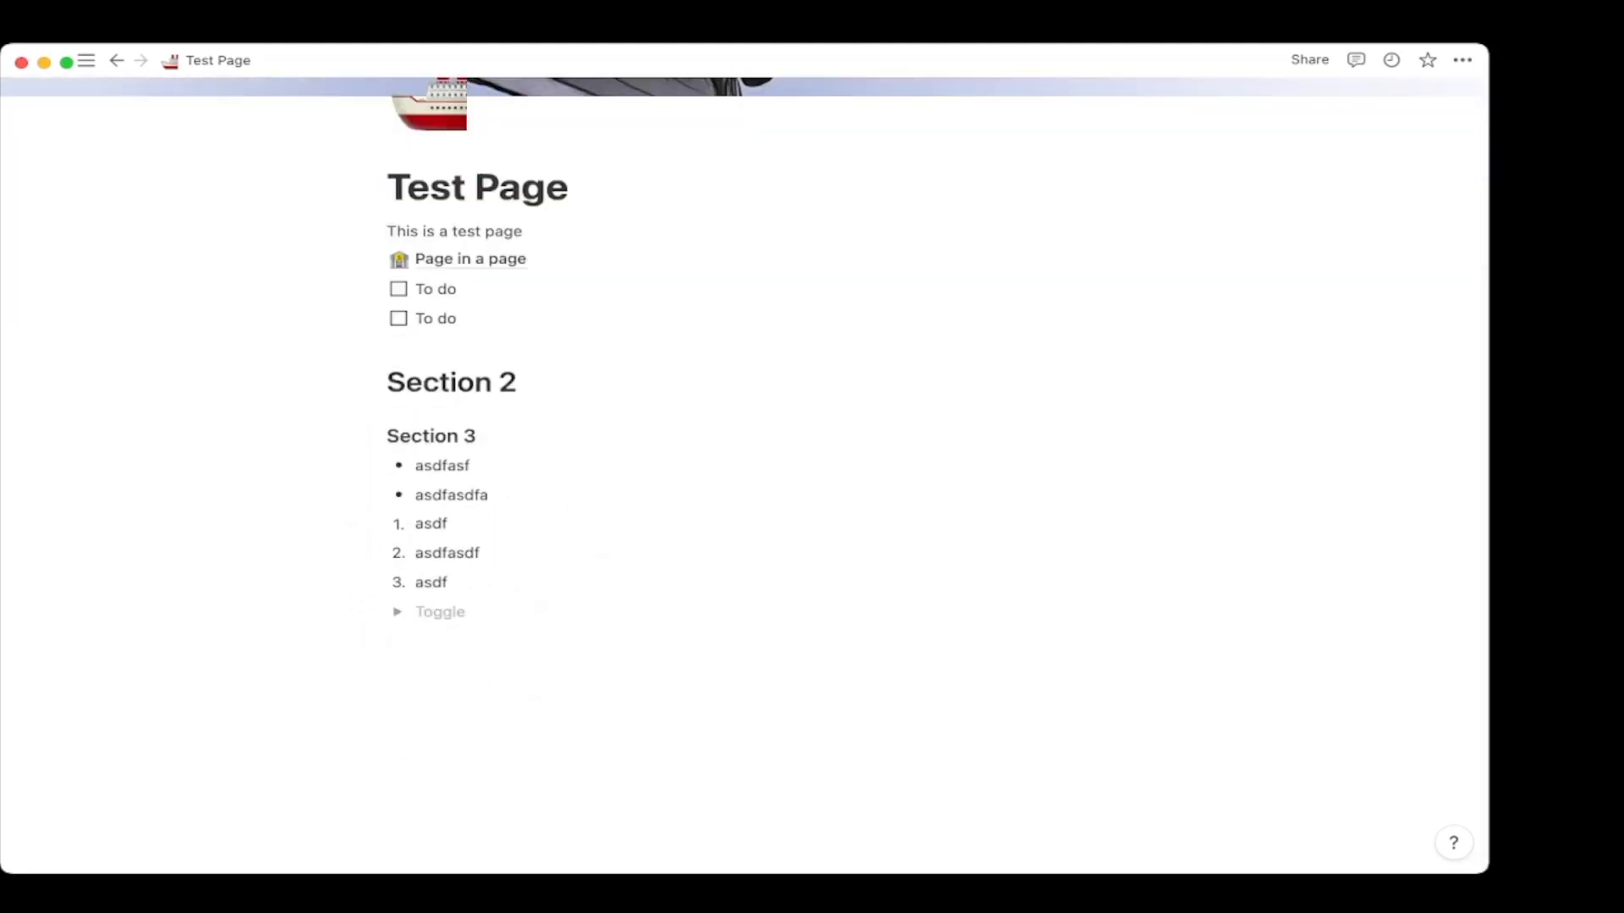
{"action": "type", "text": "Testing"}
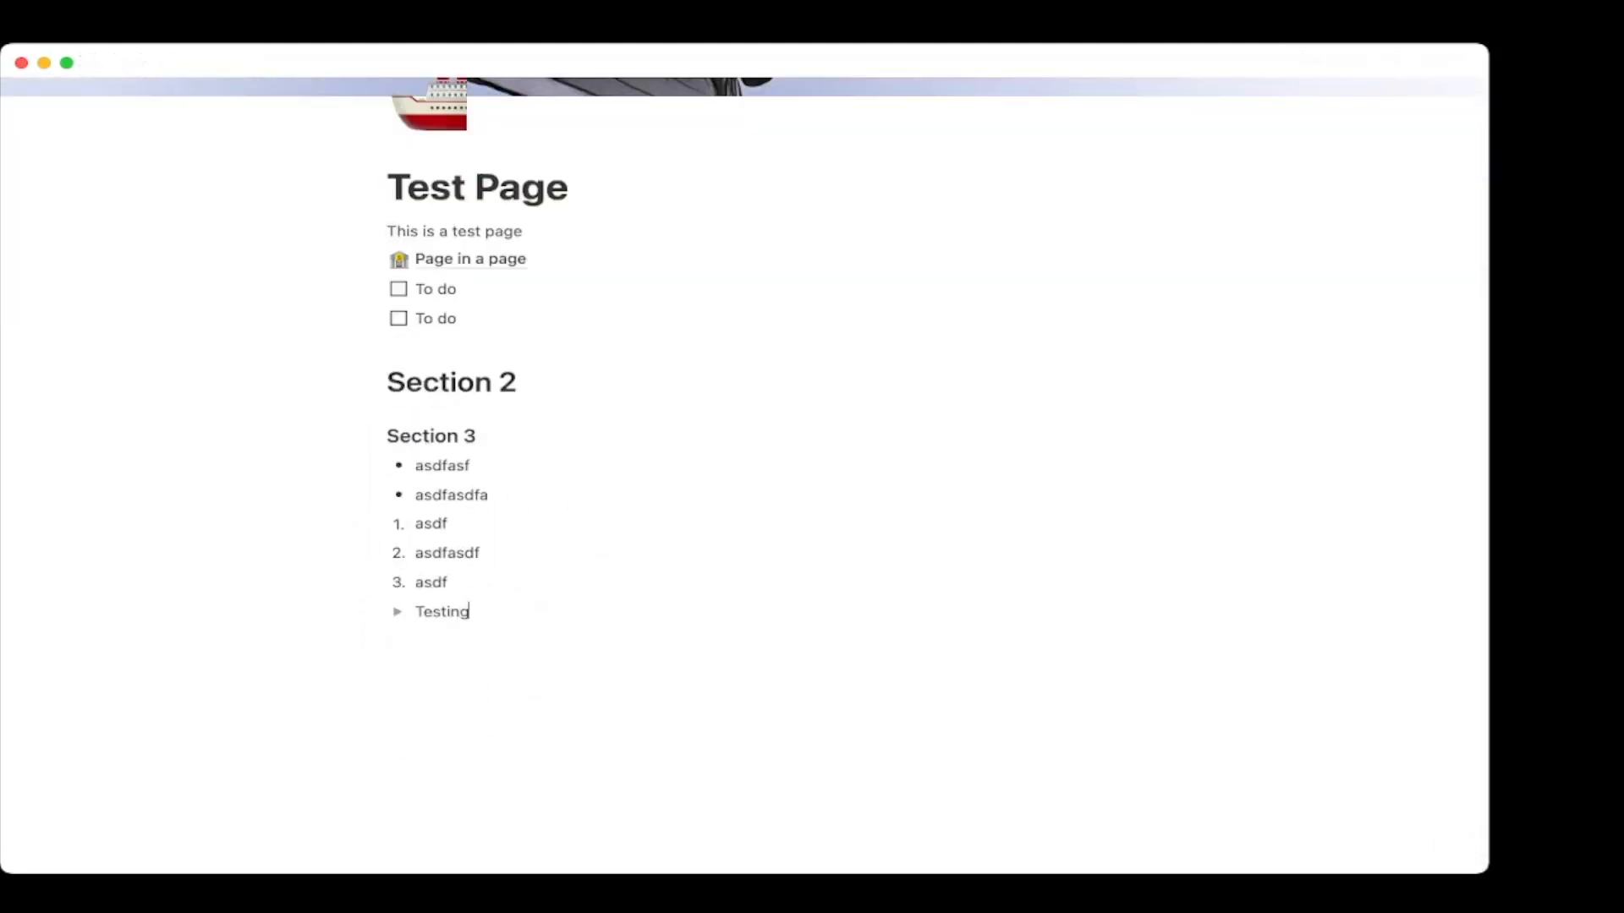
{"action": "left_click", "coordinate": [397, 611]}
{"action": "left_click", "coordinate": [507, 640]}
{"action": "type", "text": "testing 2"}
{"action": "key", "text": "Return"}
{"action": "type", "text": "asteastsat"}
{"action": "key", "text": "Return"}
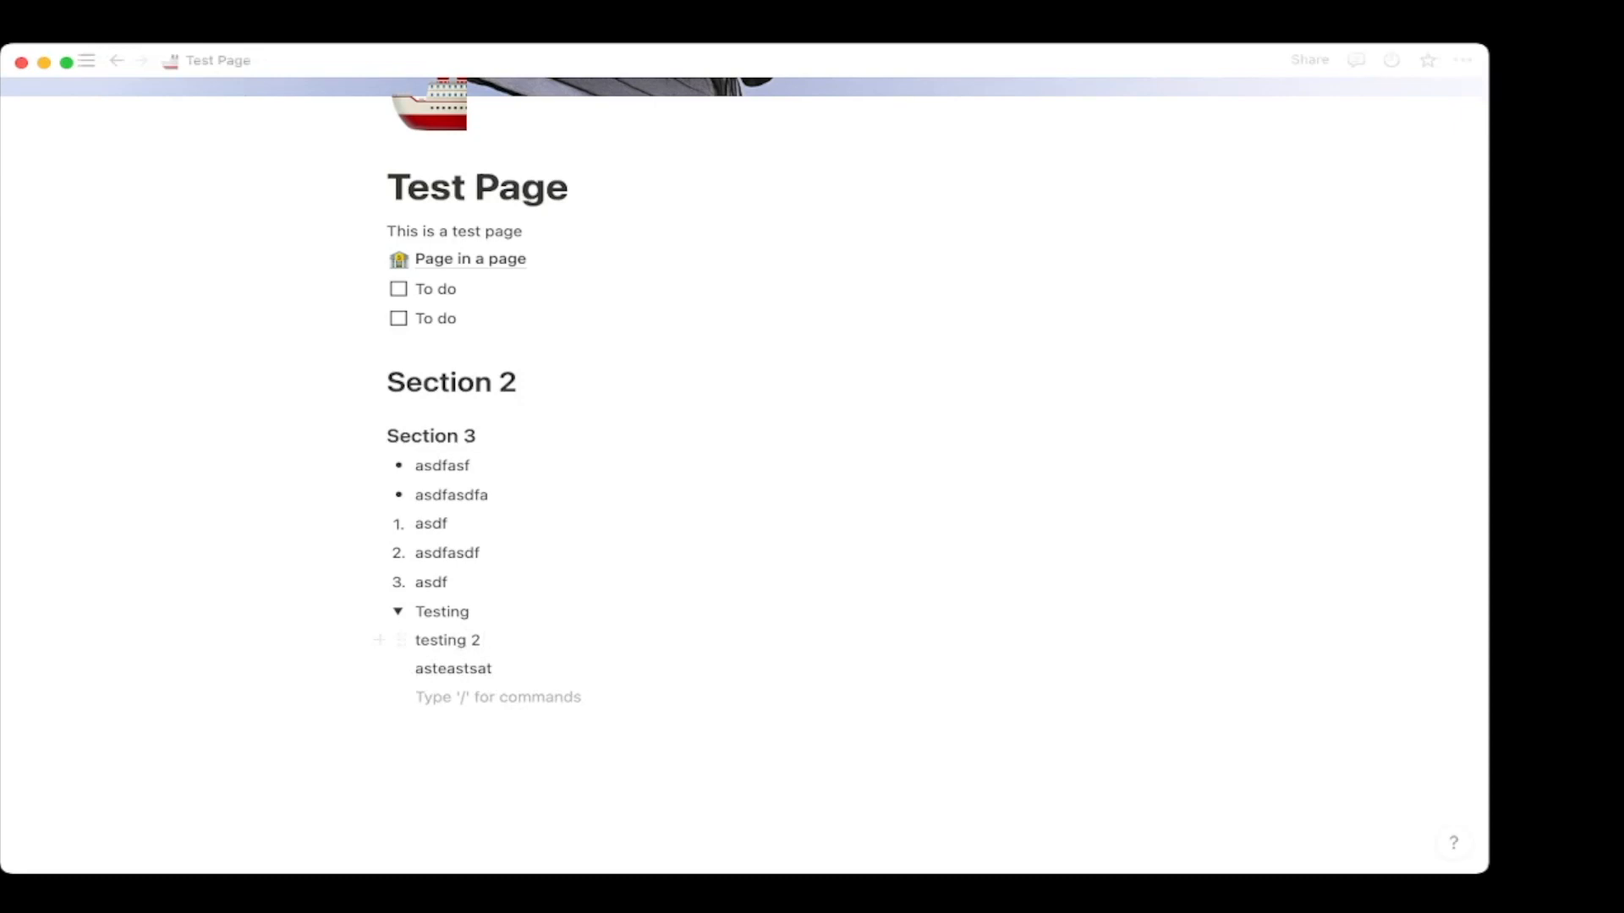
Put a 'Testing' quote inside the toggle, then collapse the toggle.
{"action": "type", "text": "/"}
{"action": "key", "text": "Down"}
{"action": "key", "text": "Down"}
{"action": "key", "text": "Down"}
{"action": "key", "text": "Down"}
{"action": "key", "text": "Down"}
{"action": "key", "text": "Down"}
{"action": "key", "text": "Down"}
{"action": "key", "text": "Down"}
{"action": "key", "text": "Down"}
{"action": "key", "text": "Down"}
{"action": "key", "text": "Down"}
{"action": "key", "text": "Down"}
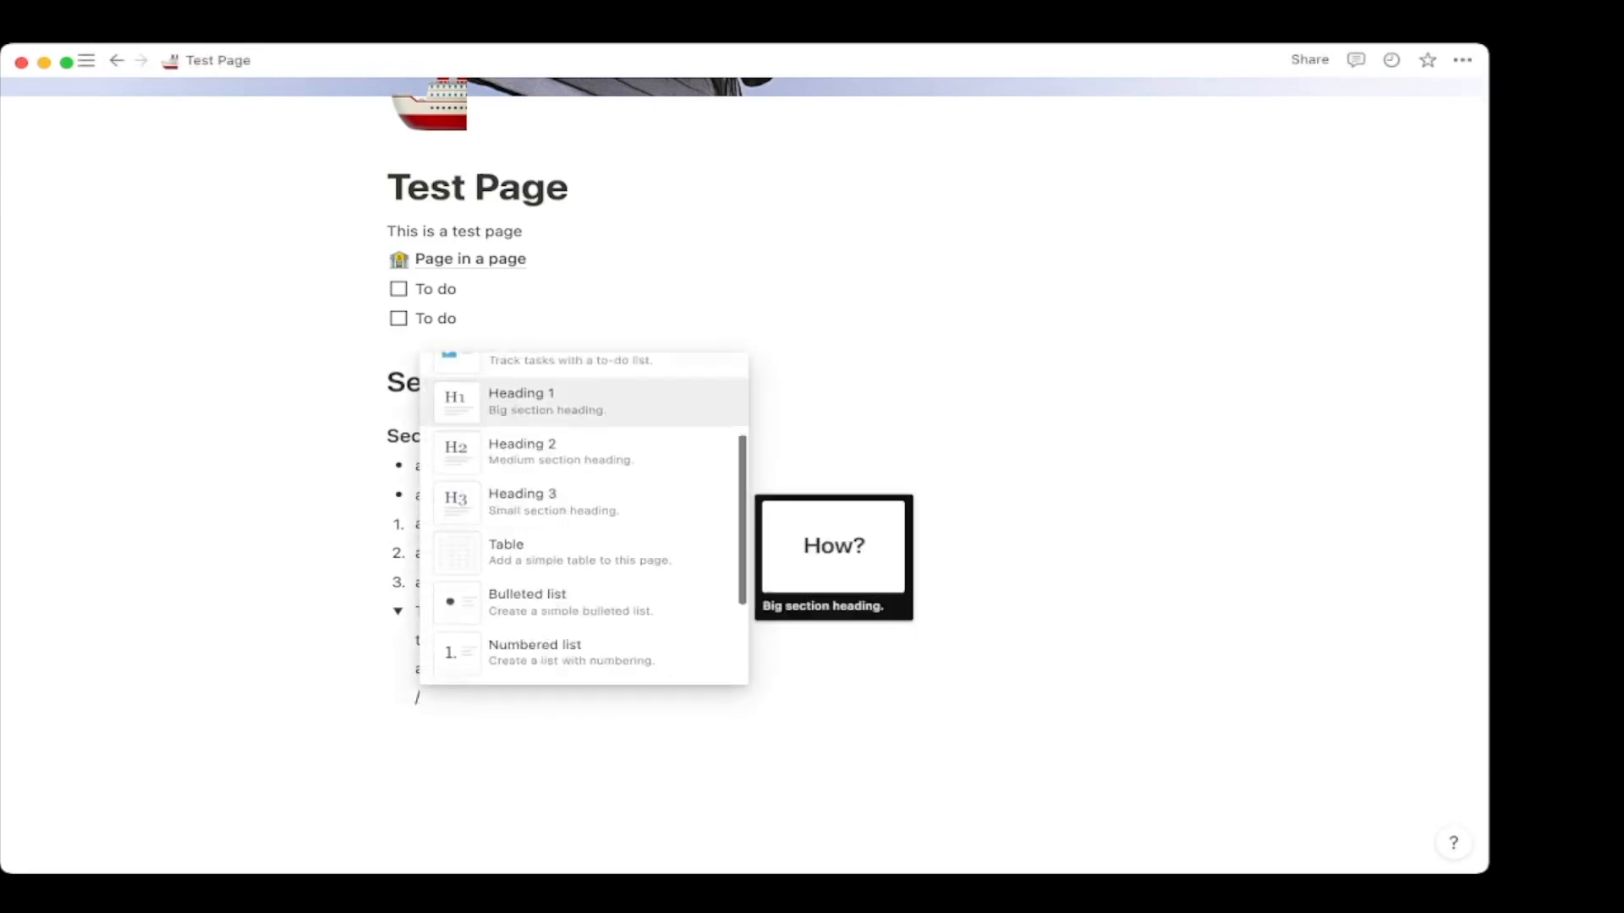
{"action": "key", "text": "Up"}
{"action": "key", "text": "Up"}
{"action": "key", "text": "Return"}
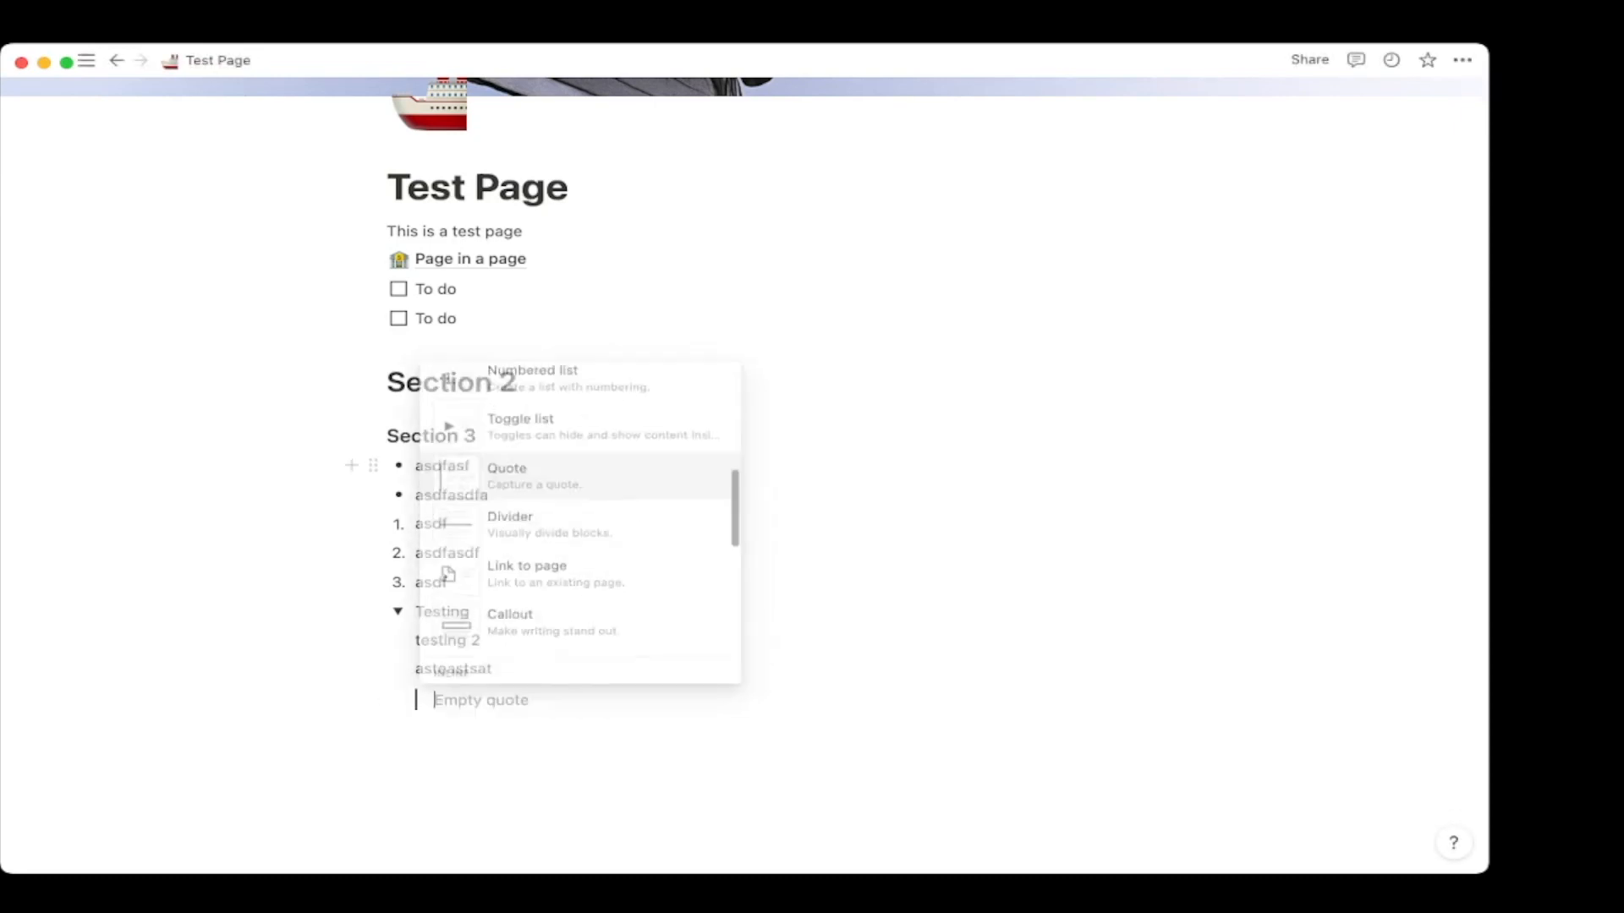
{"action": "type", "text": "Test"}
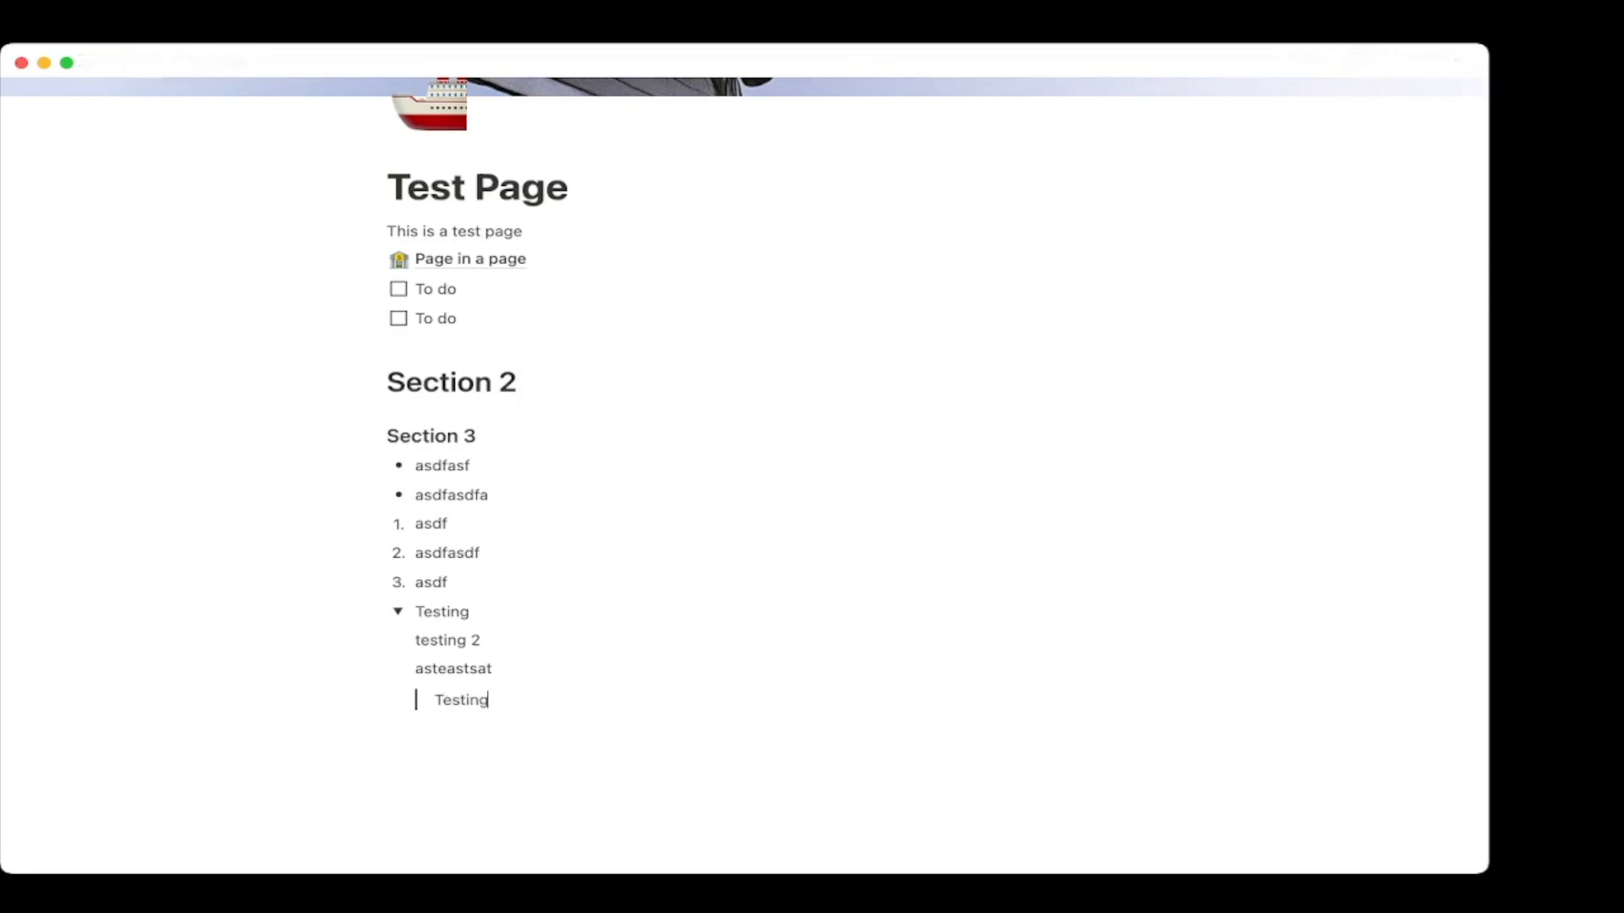
{"action": "type", "text": "ing"}
{"action": "left_click", "coordinate": [397, 612]}
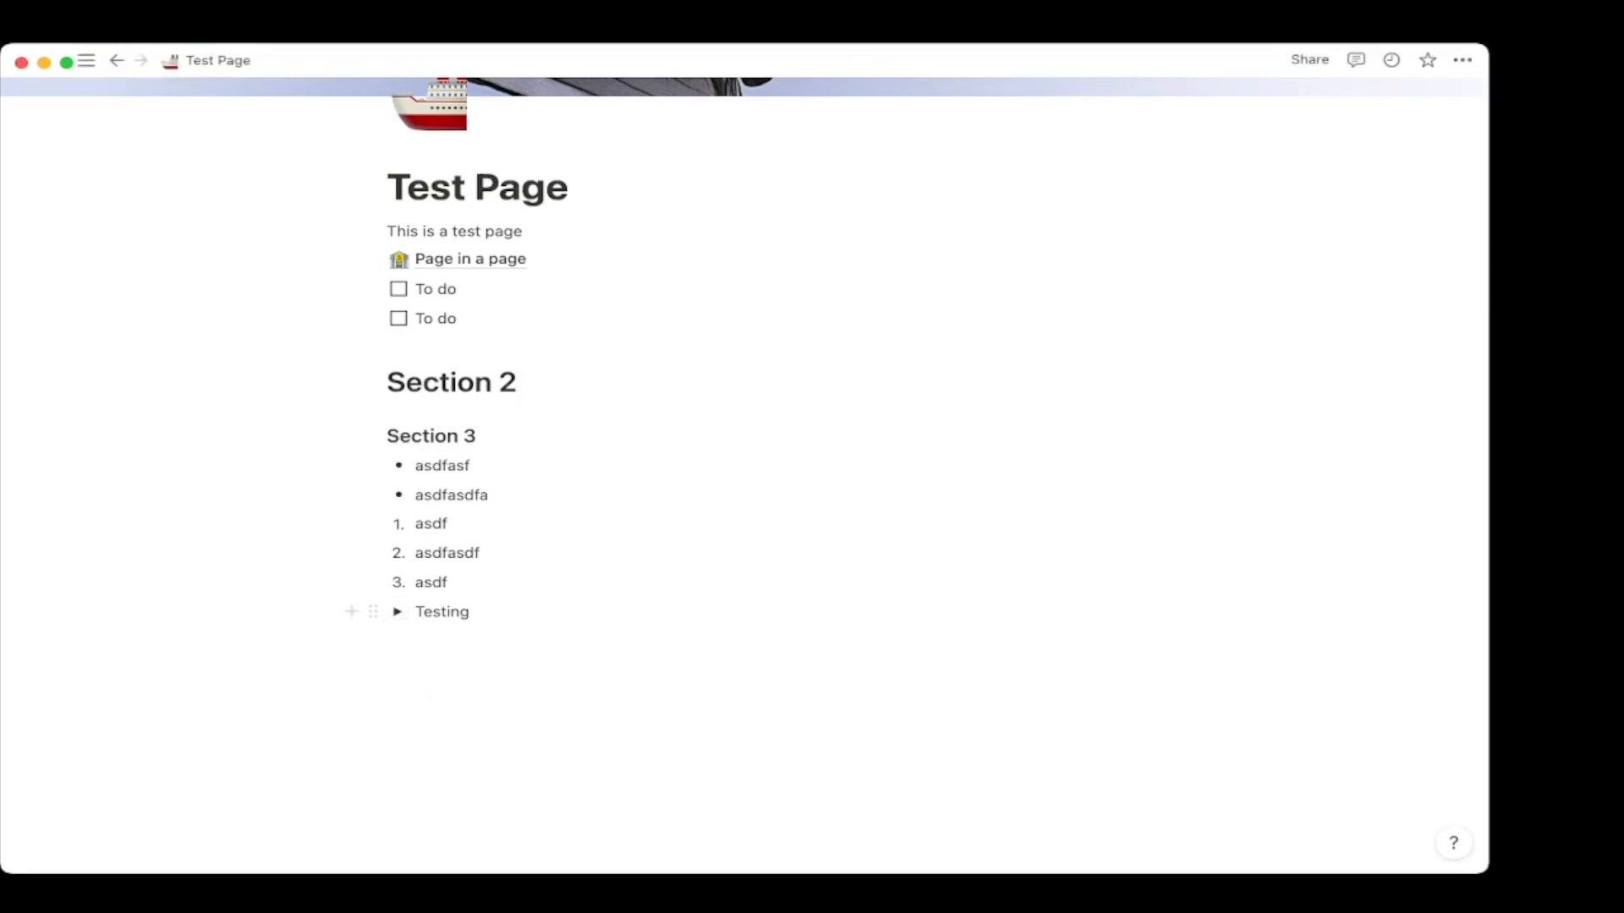
{"action": "key", "text": "Return"}
{"action": "key", "text": "Return"}
Add a quote block reading 'Quote' followed by a divider.
{"action": "type", "text": "/"}
{"action": "key", "text": "Down"}
{"action": "key", "text": "Down"}
{"action": "key", "text": "Down"}
{"action": "key", "text": "Down"}
{"action": "key", "text": "Down"}
{"action": "key", "text": "Down"}
{"action": "key", "text": "Down"}
{"action": "key", "text": "Down"}
{"action": "key", "text": "Down"}
{"action": "key", "text": "Down"}
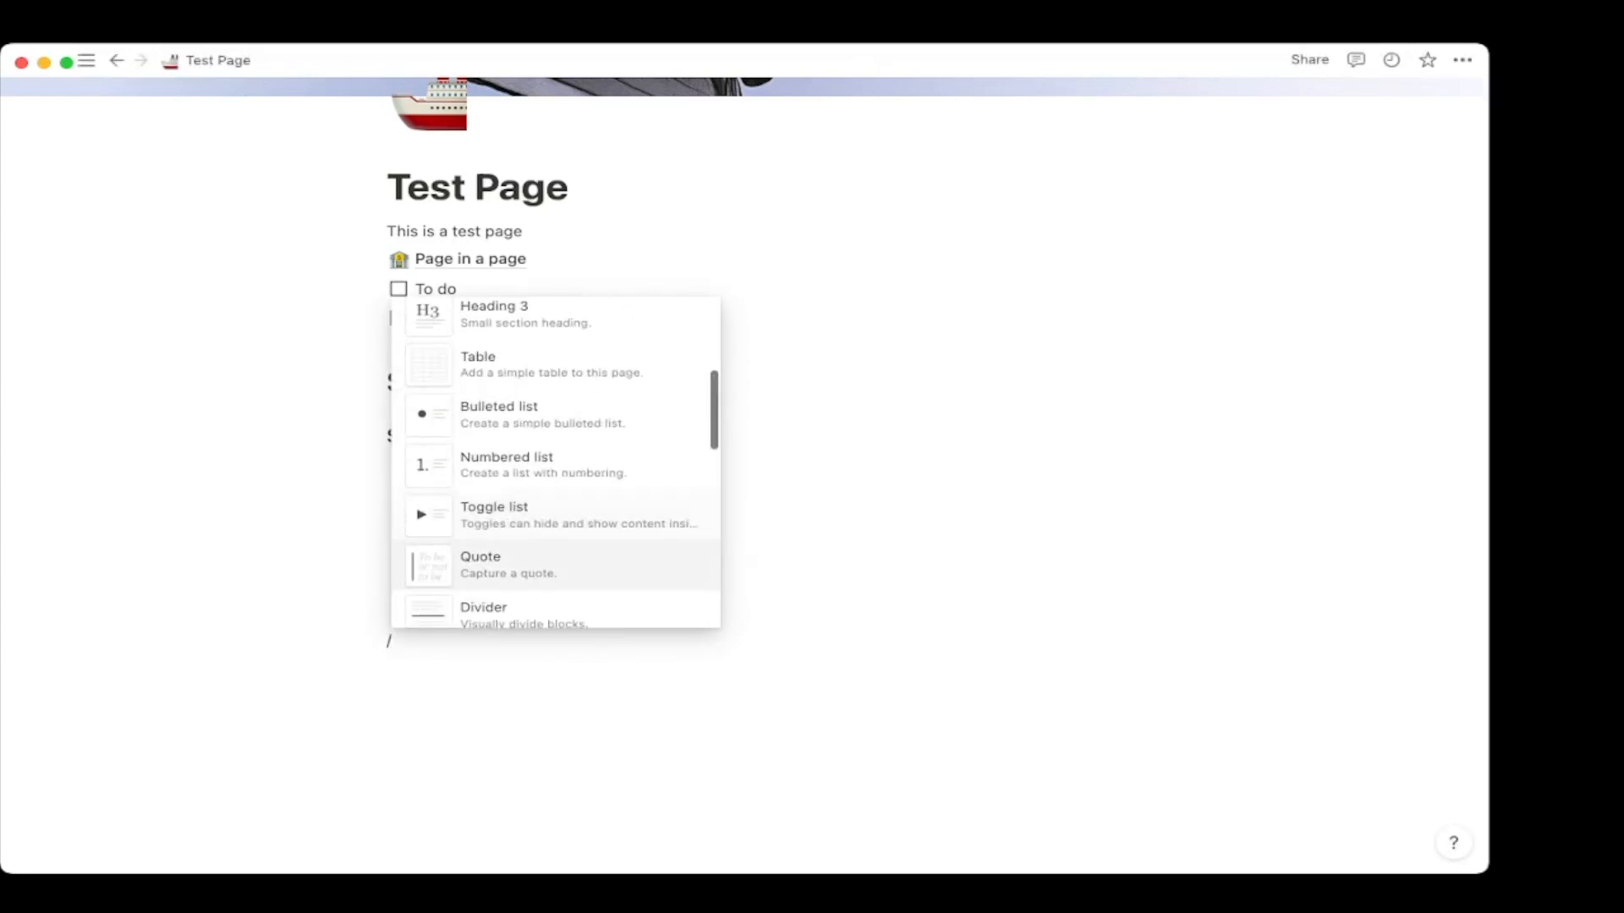
{"action": "key", "text": "Return"}
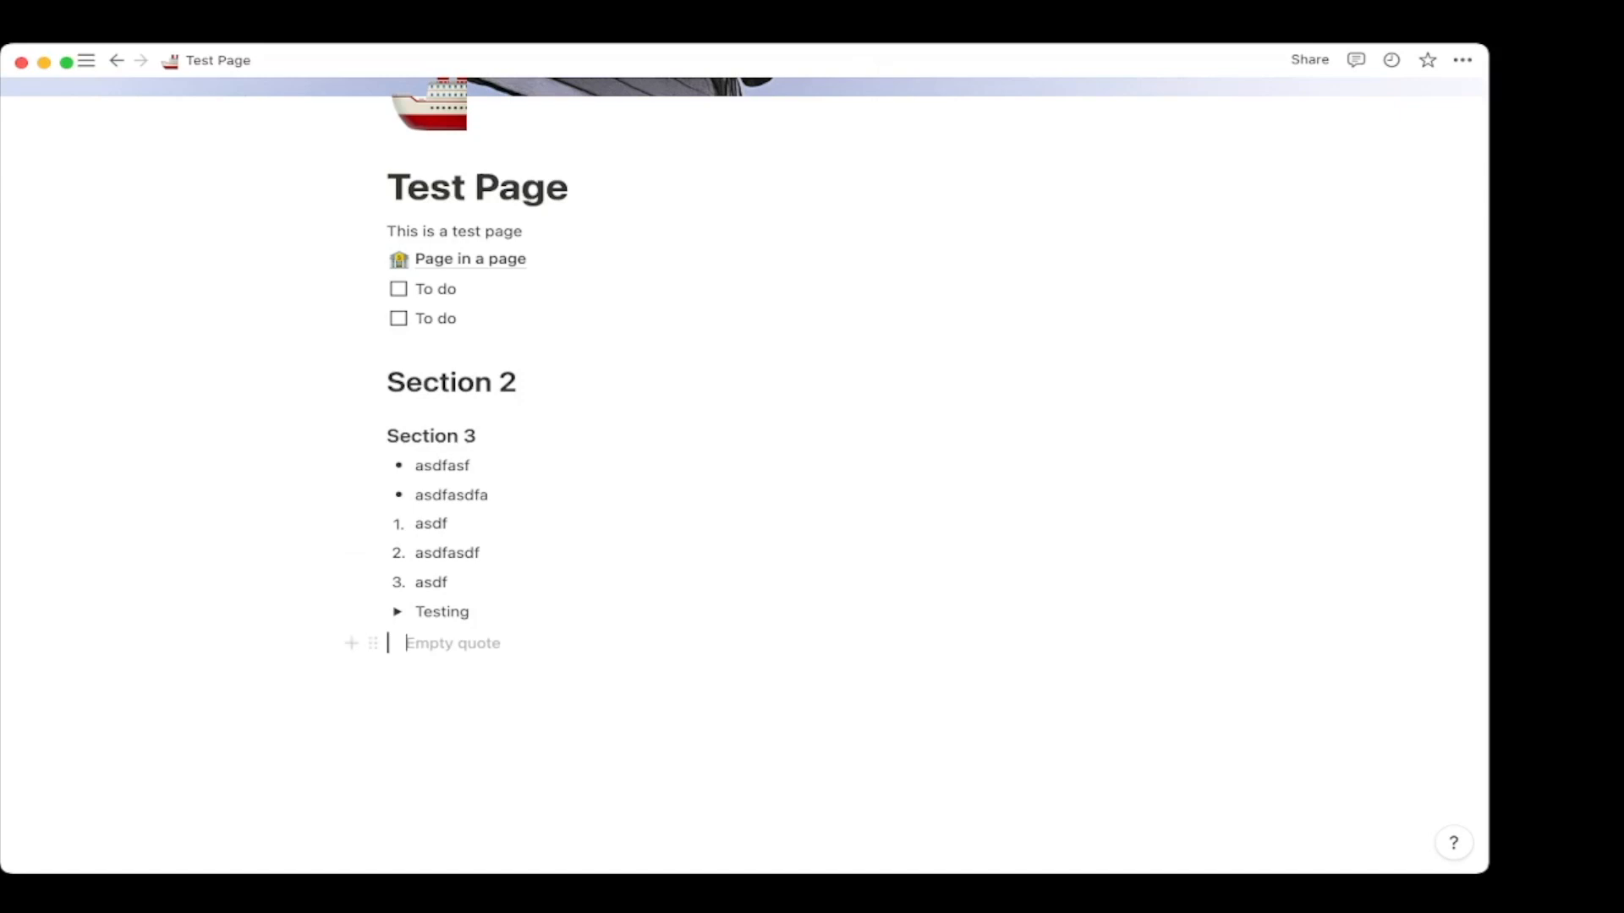
{"action": "type", "text": "Quote"}
{"action": "key", "text": "Return"}
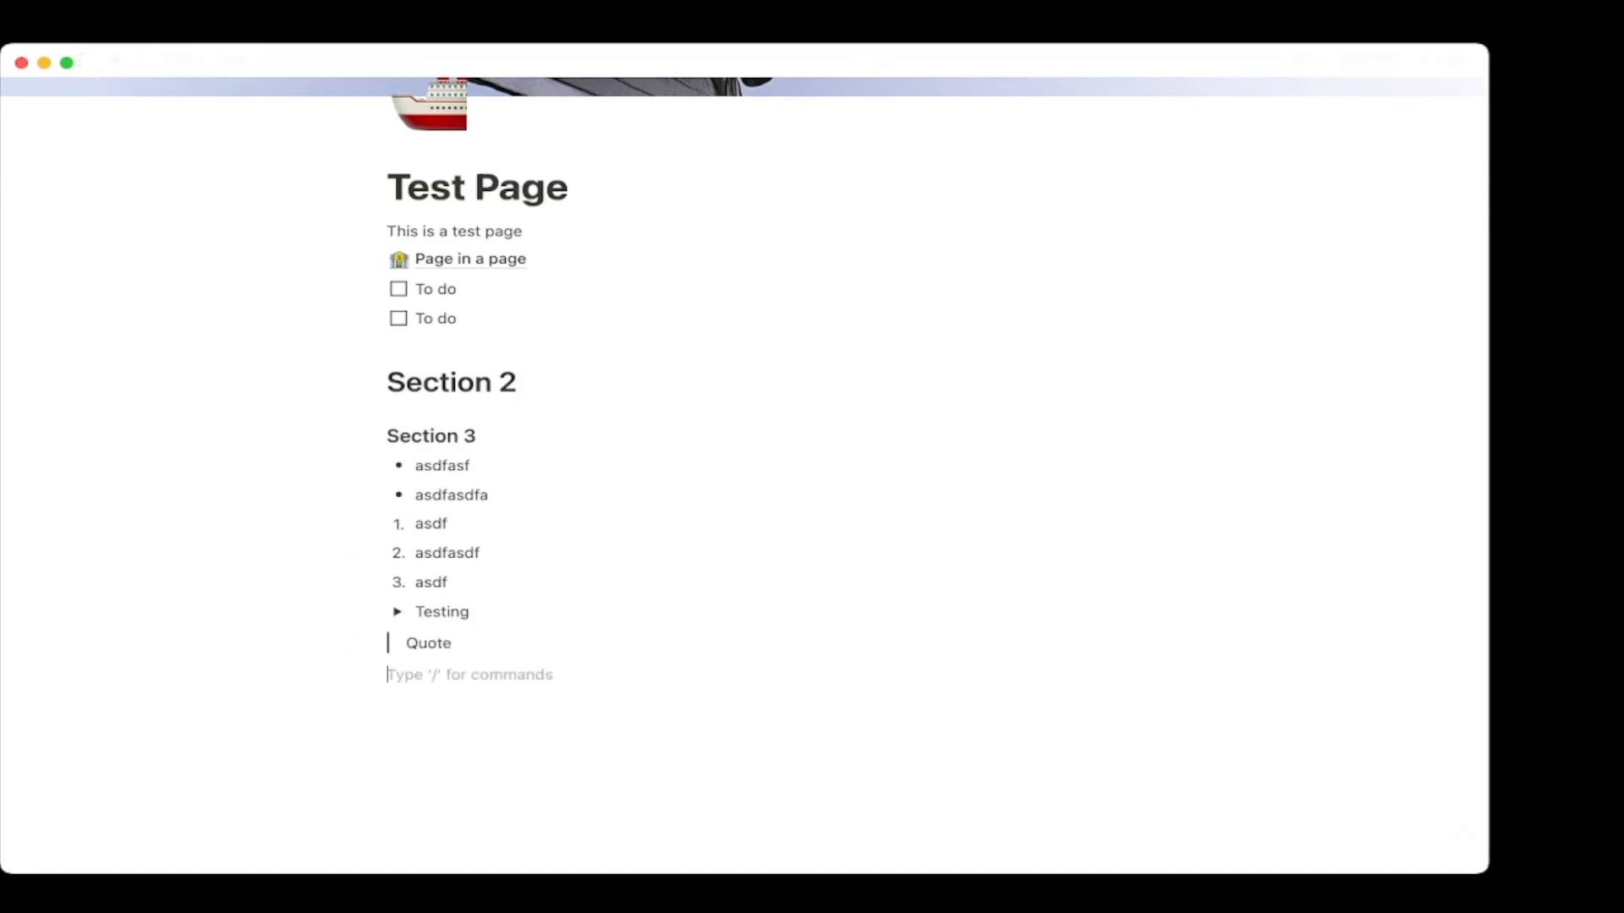
{"action": "type", "text": "/"}
{"action": "key", "text": "Down"}
{"action": "key", "text": "Down"}
{"action": "key", "text": "Down"}
{"action": "key", "text": "Down"}
{"action": "key", "text": "Down"}
{"action": "key", "text": "Down"}
{"action": "key", "text": "Down"}
{"action": "key", "text": "Down"}
{"action": "key", "text": "Down"}
{"action": "key", "text": "Down"}
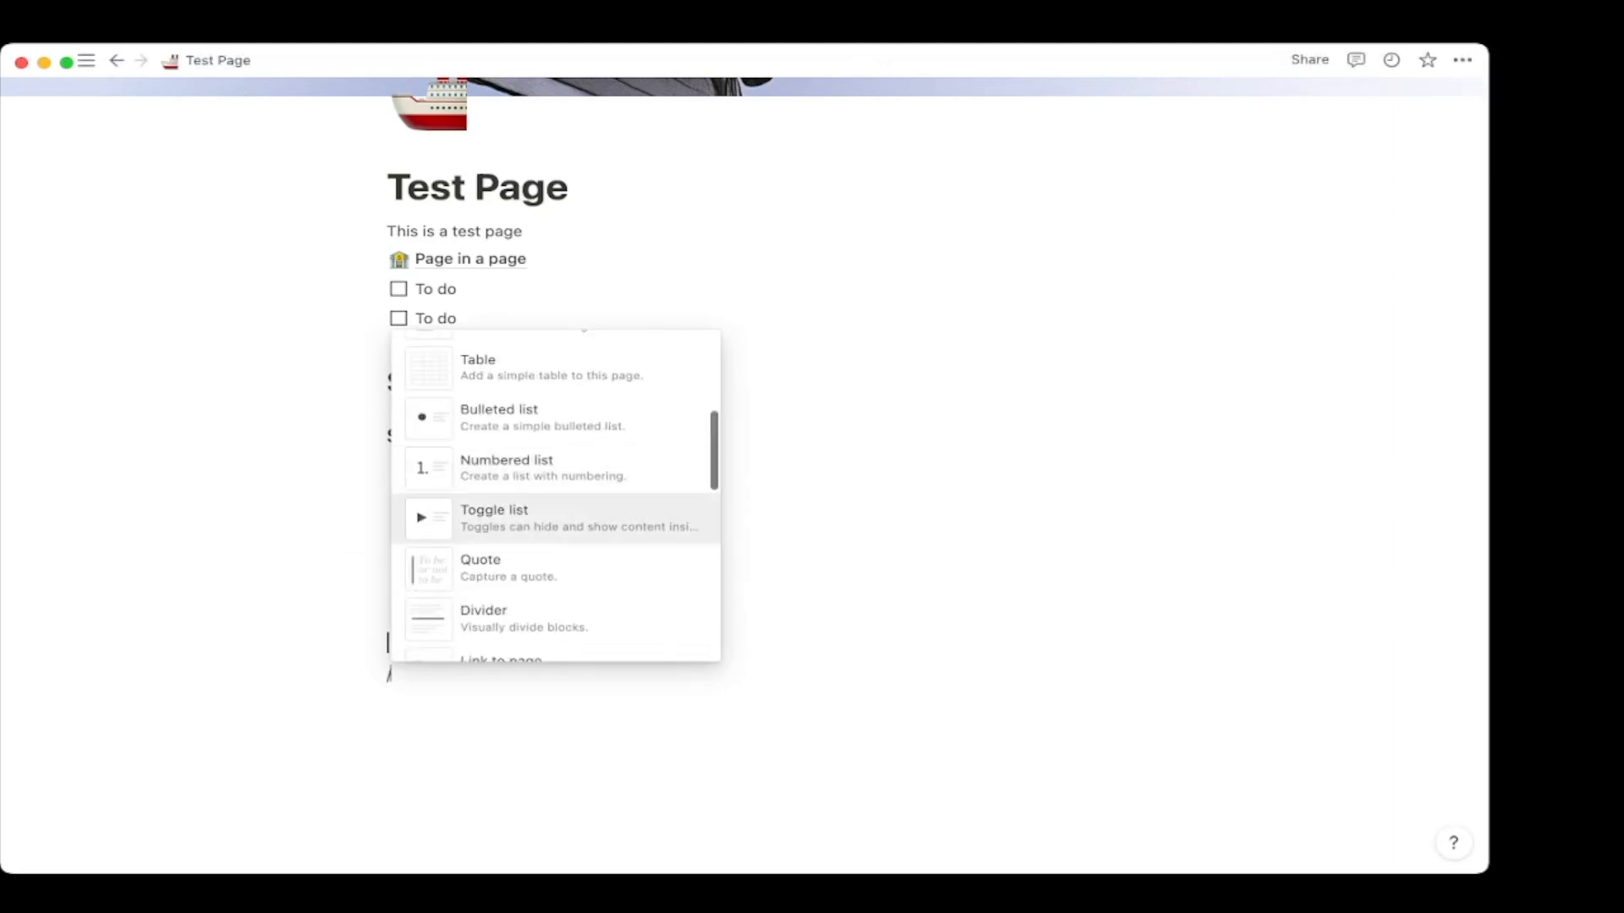
{"action": "key", "text": "Down"}
{"action": "key", "text": "Return"}
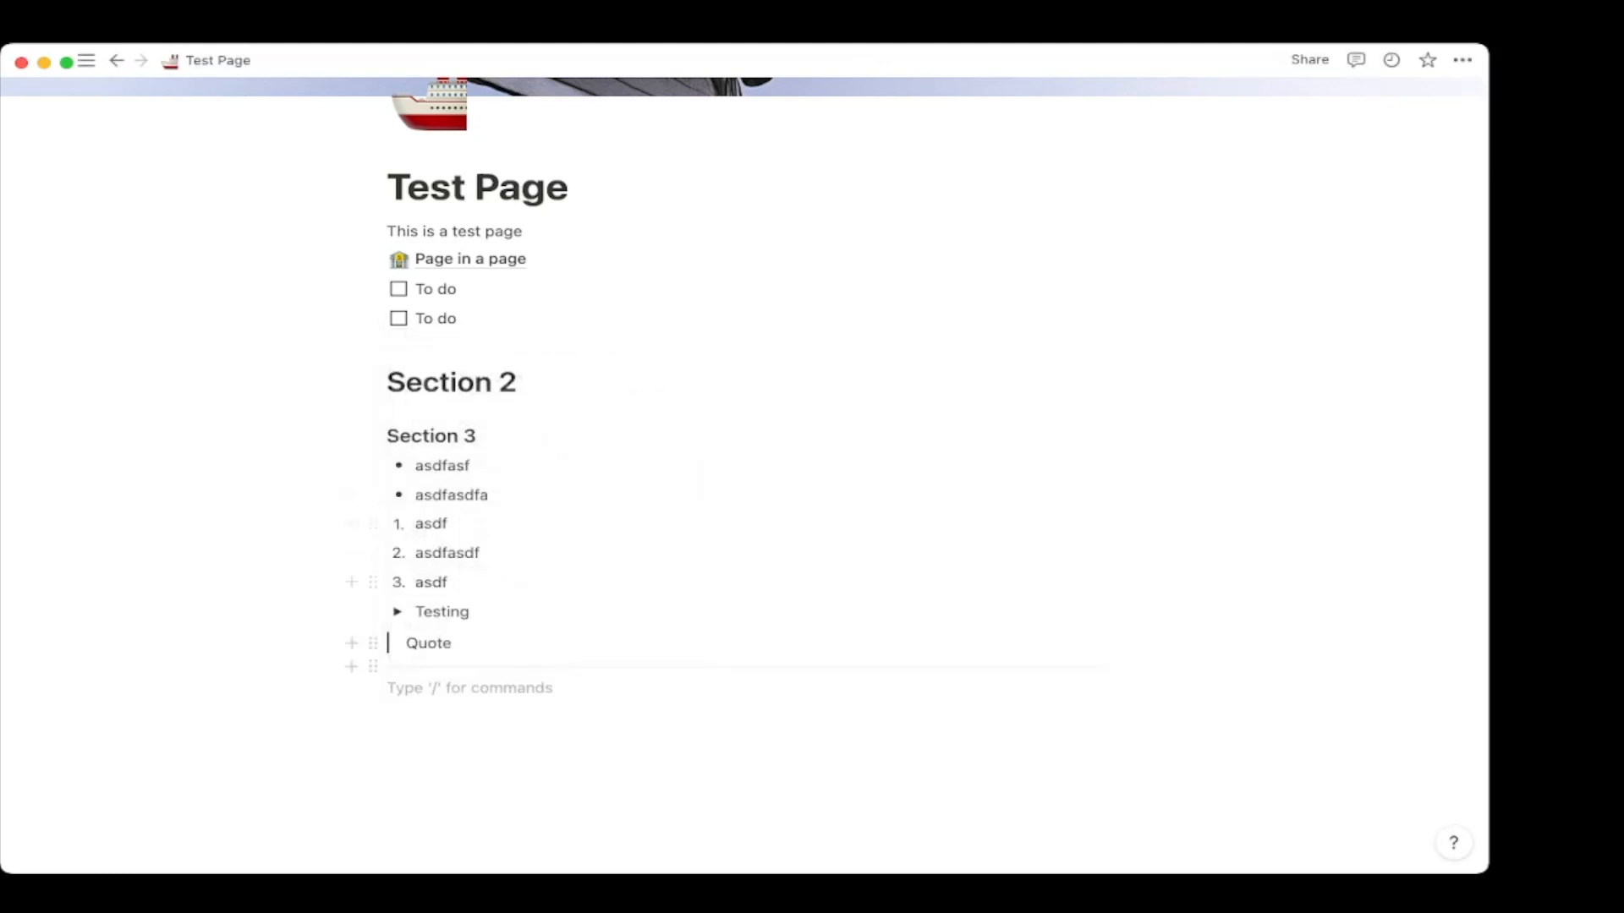
Insert a link to the ADHD Life Tracker Daily Command Center page.
{"action": "type", "text": "/"}
{"action": "key", "text": "Down"}
{"action": "key", "text": "Down"}
{"action": "key", "text": "Down"}
{"action": "key", "text": "Down"}
{"action": "key", "text": "Down"}
{"action": "key", "text": "Down"}
{"action": "key", "text": "Down"}
{"action": "key", "text": "Down"}
{"action": "key", "text": "Down"}
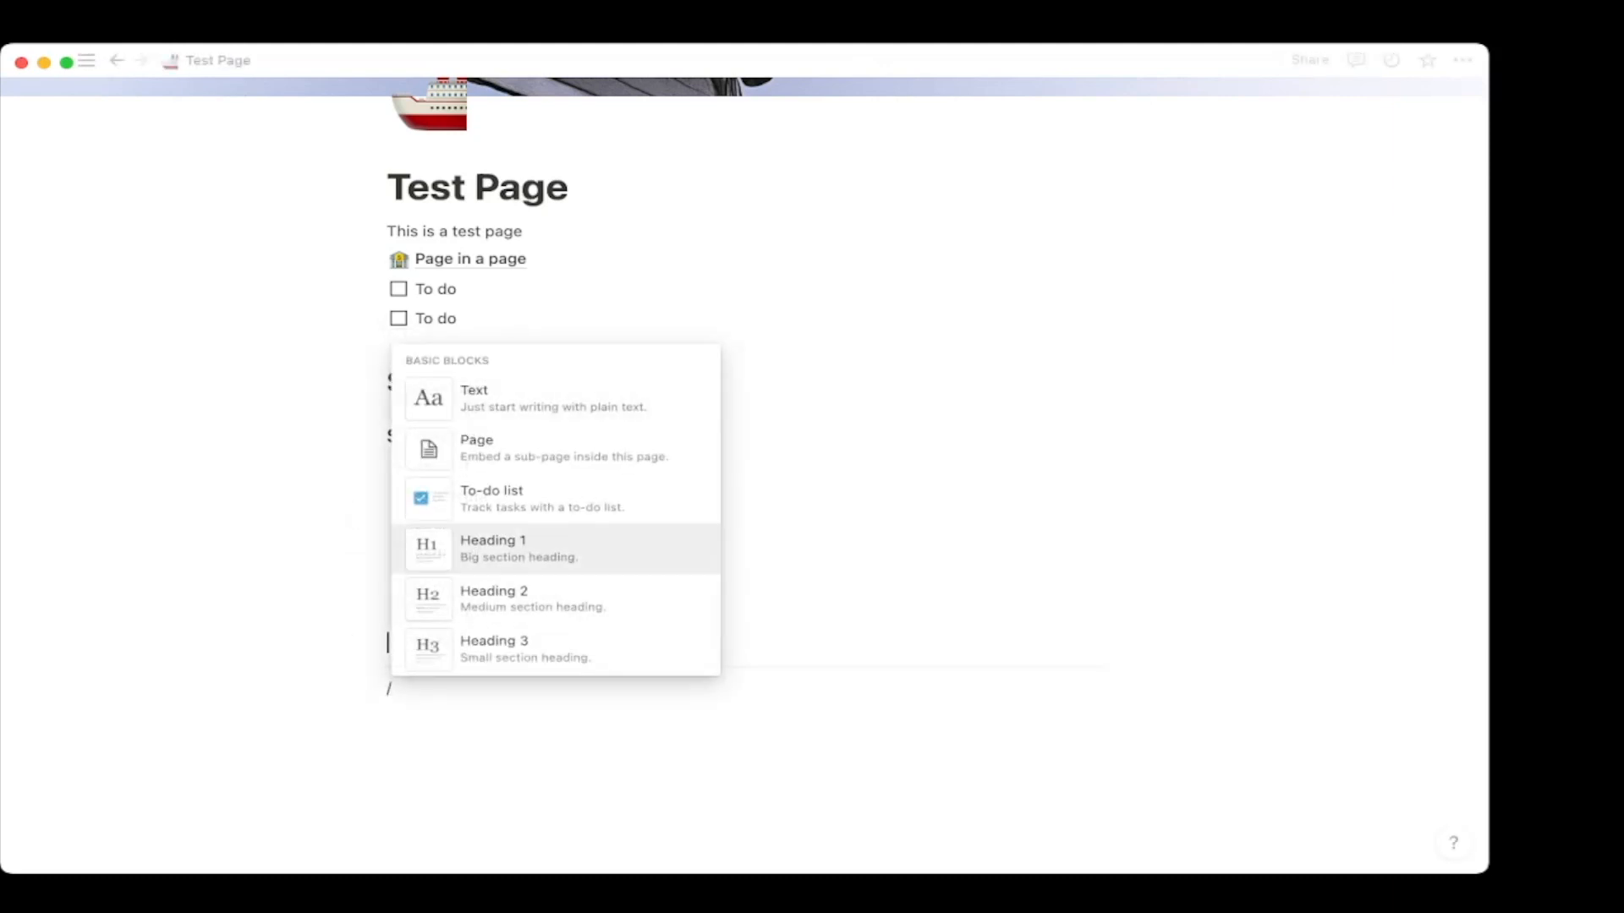
{"action": "key", "text": "Down"}
{"action": "key", "text": "Down"}
{"action": "key", "text": "Down"}
{"action": "key", "text": "Down"}
{"action": "key", "text": "Up"}
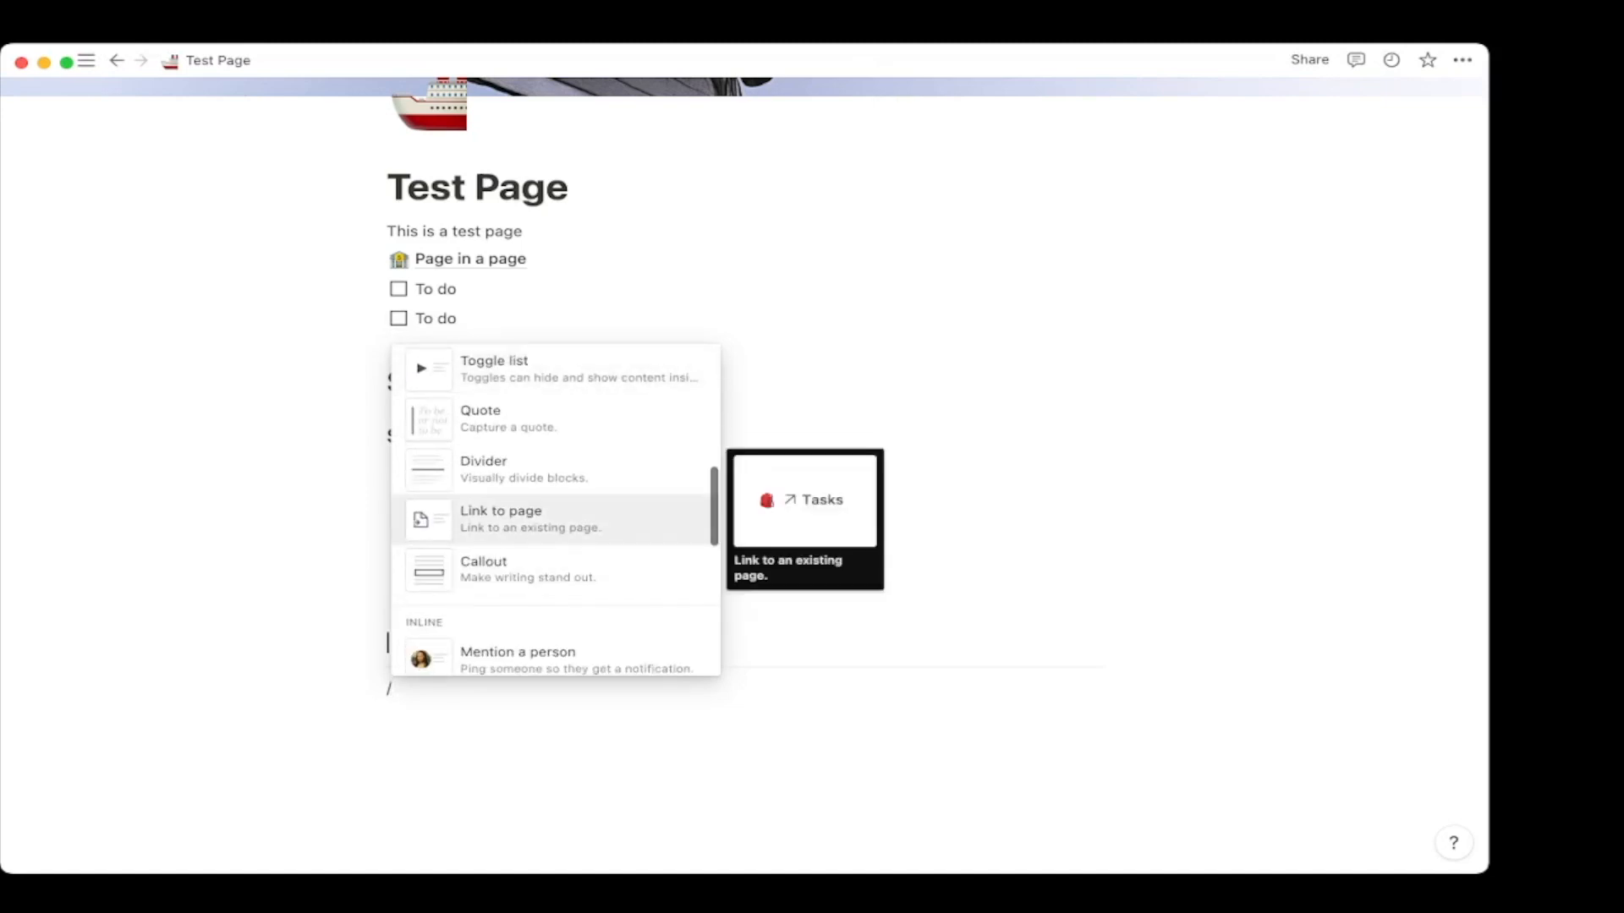
{"action": "key", "text": "Return"}
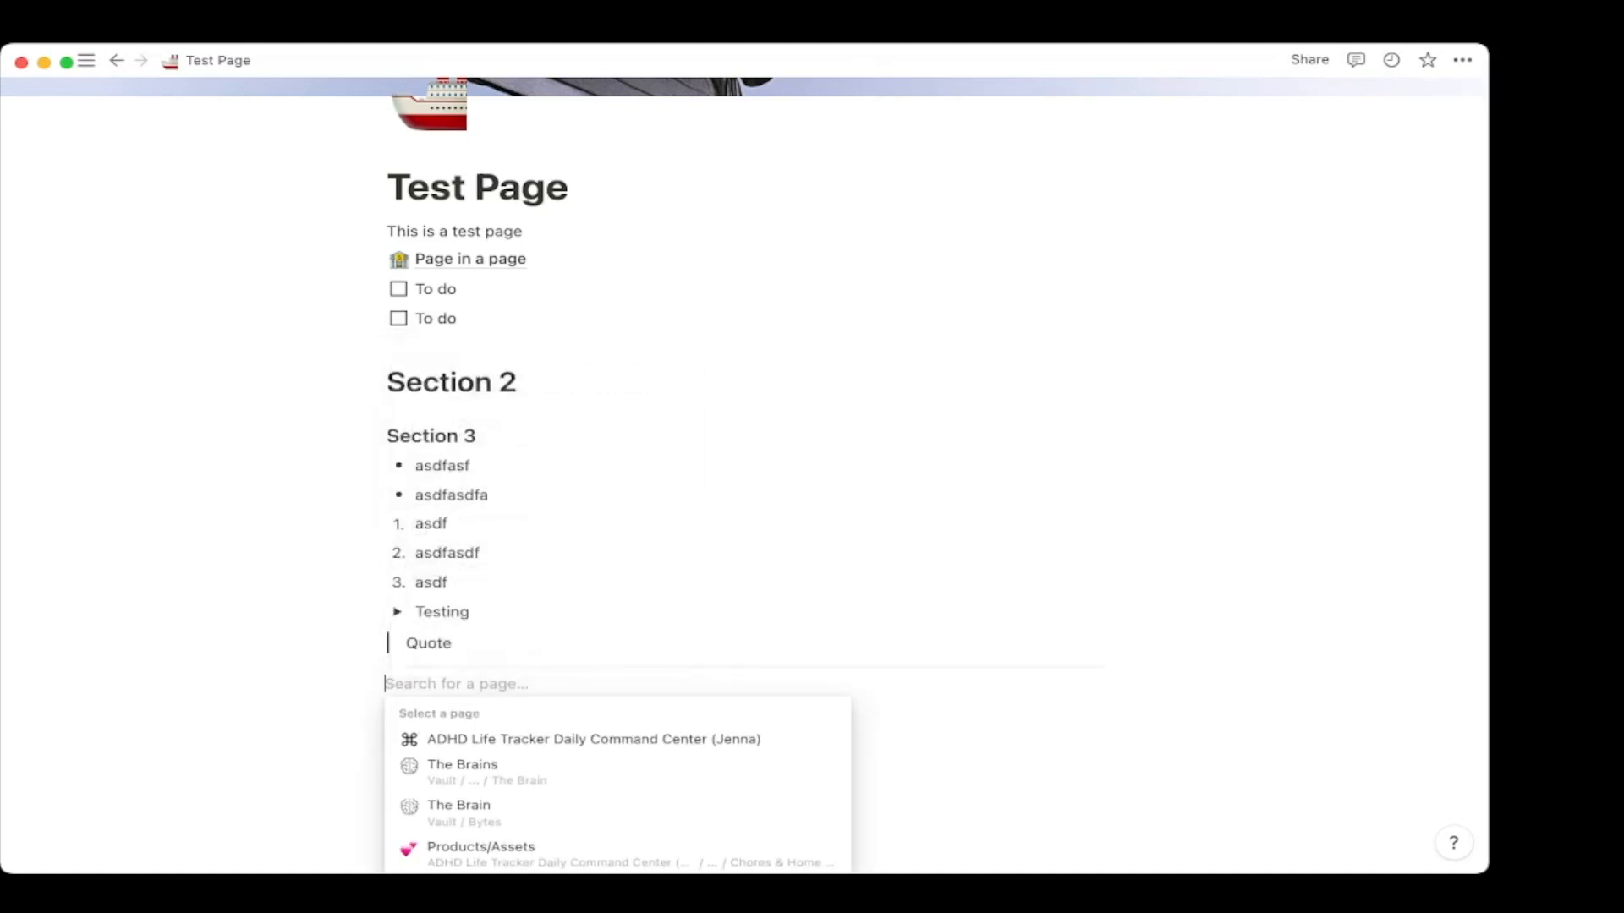
{"action": "key", "text": "Return"}
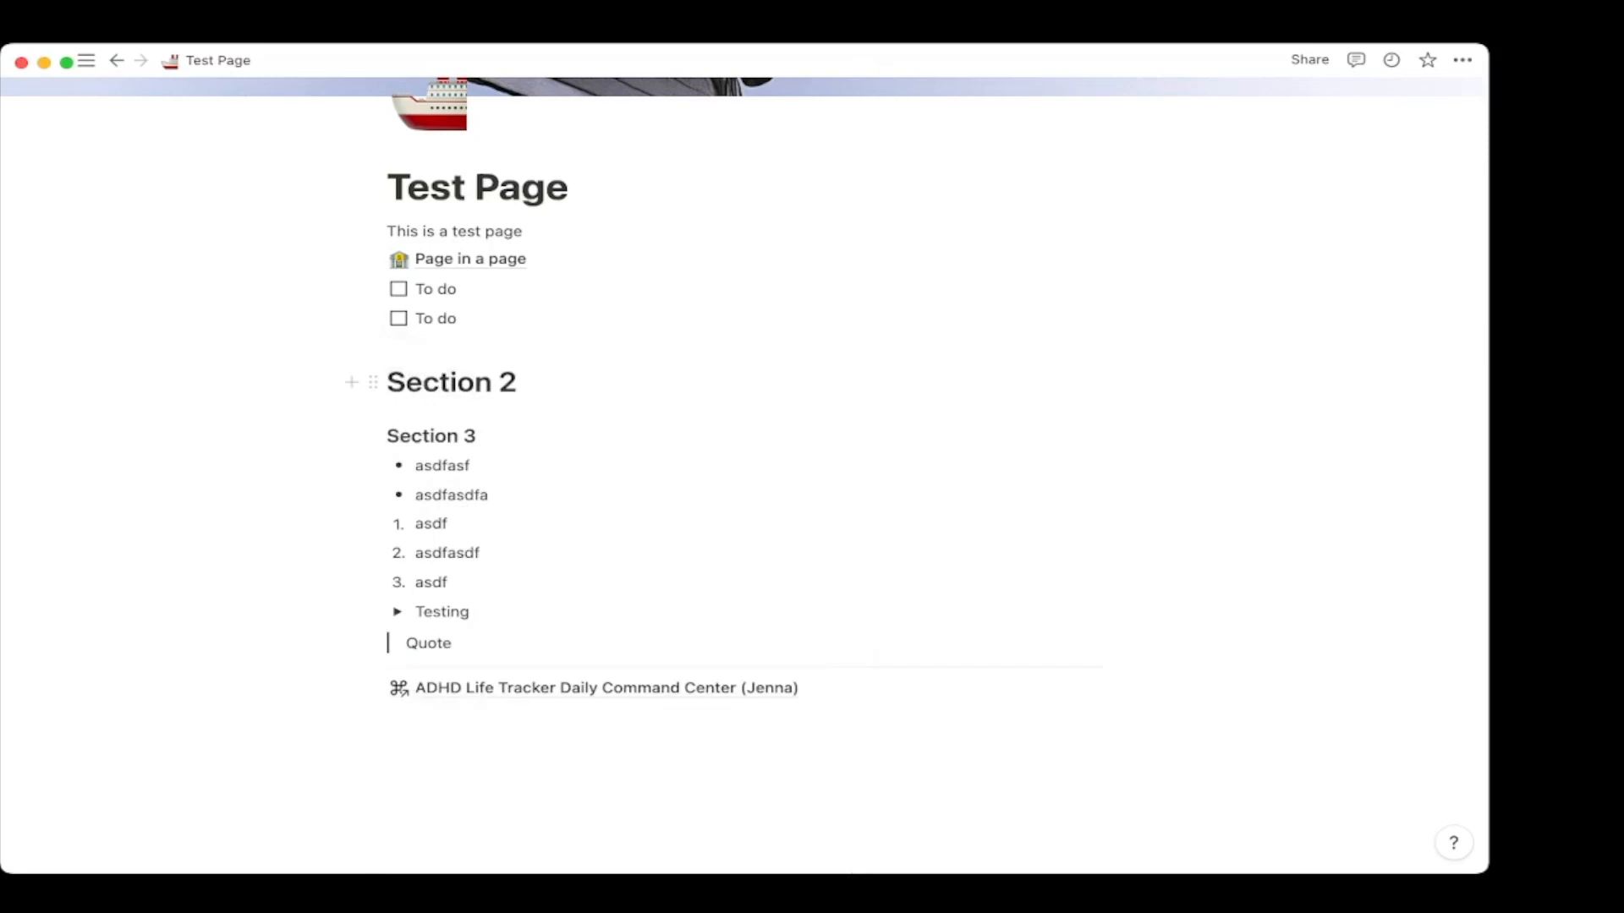
{"action": "scroll", "coordinate": [744, 456], "scroll_direction": "down", "scroll_amount": 2}
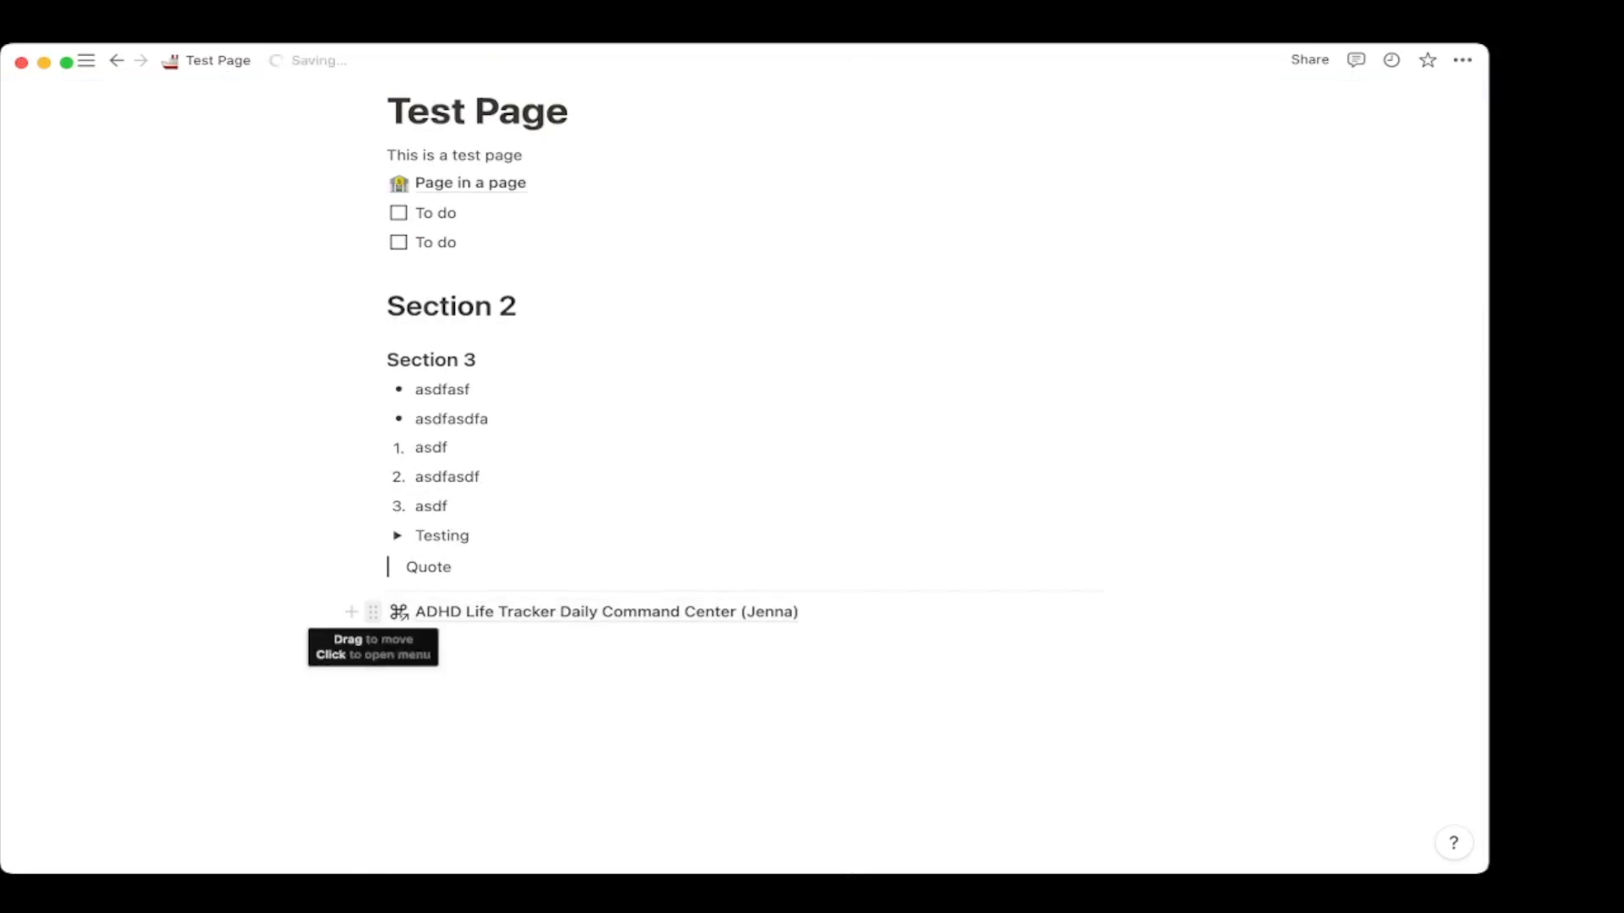
Delete the linked ADHD tracker page block.
{"action": "left_click", "coordinate": [373, 612]}
{"action": "key", "text": "Escape"}
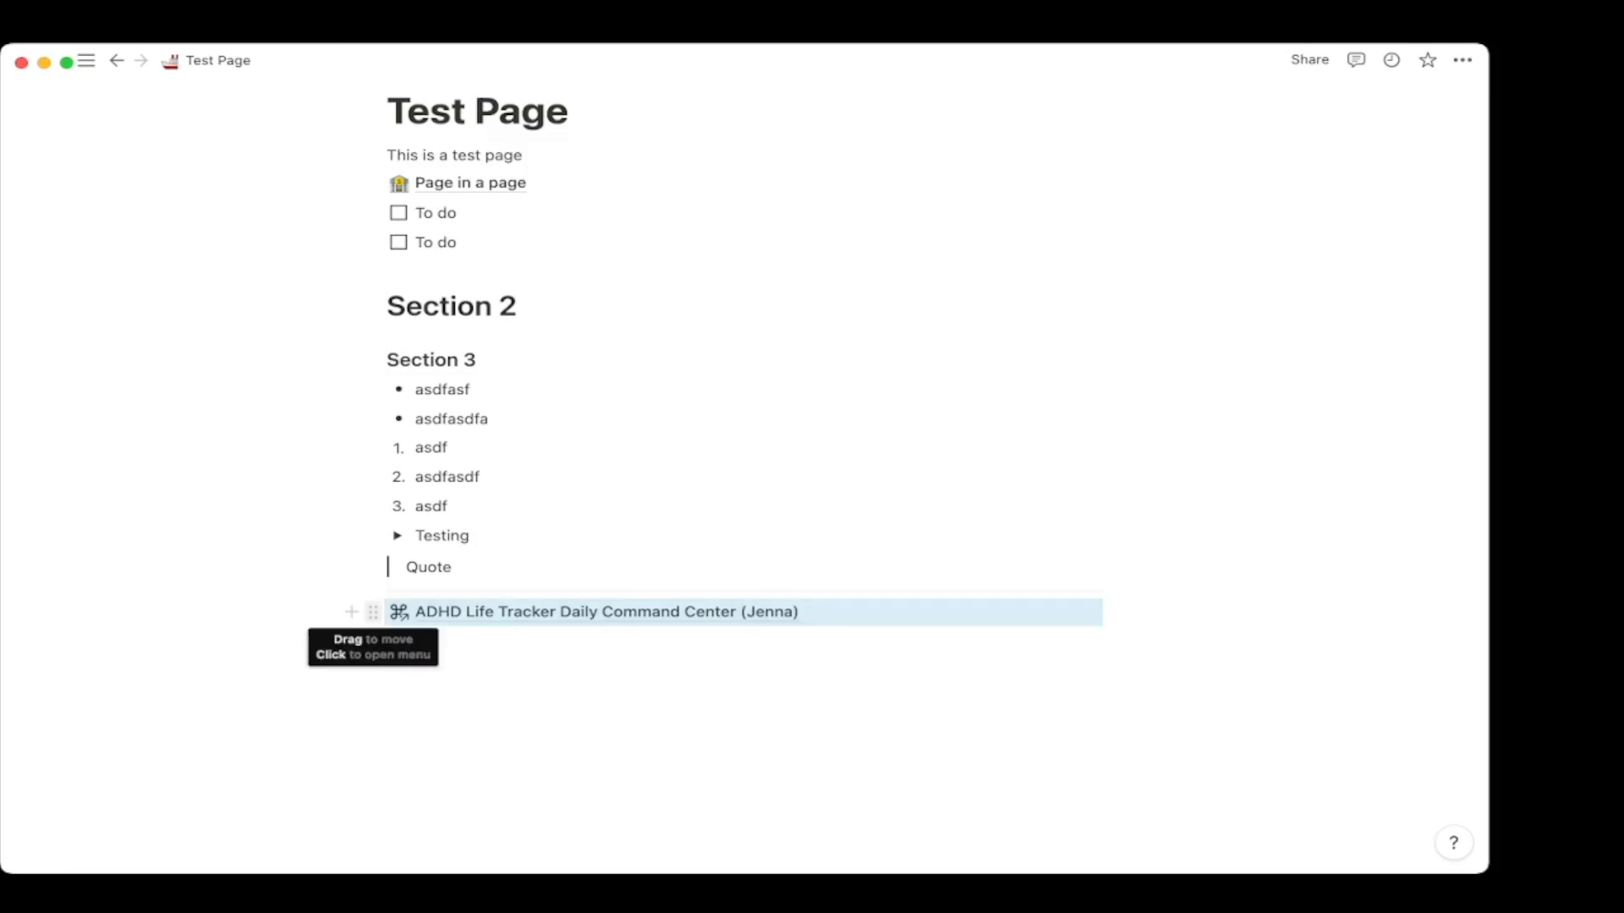
{"action": "left_click", "coordinate": [373, 612]}
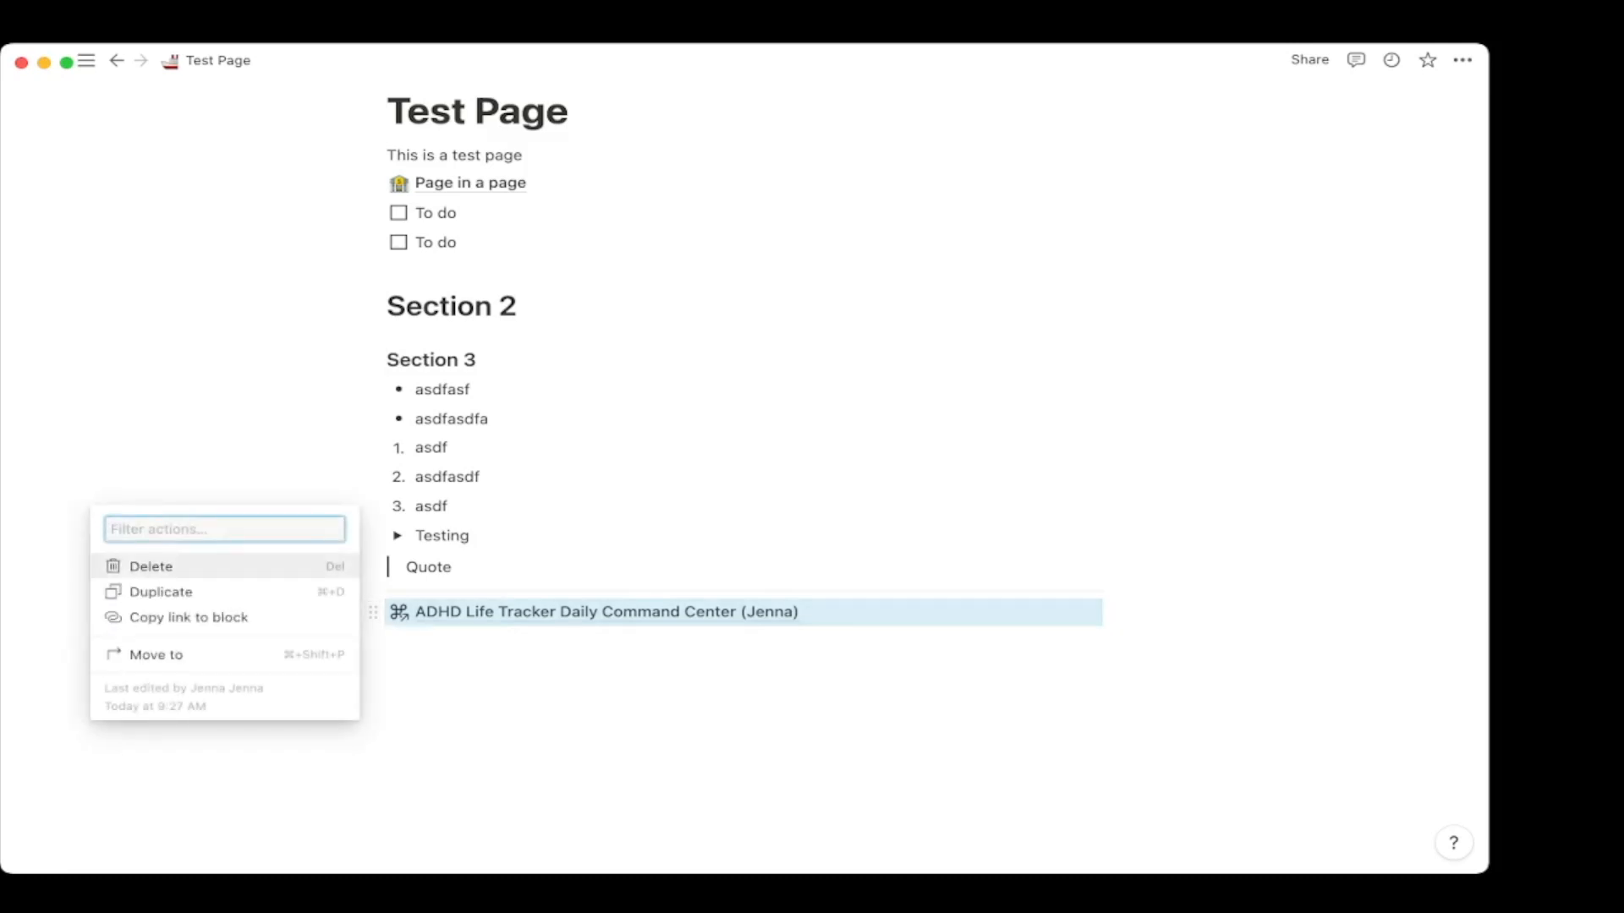
{"action": "left_click", "coordinate": [149, 566]}
Add a default-colour callout with a ship emoji icon below the divider.
{"action": "left_click", "coordinate": [470, 643]}
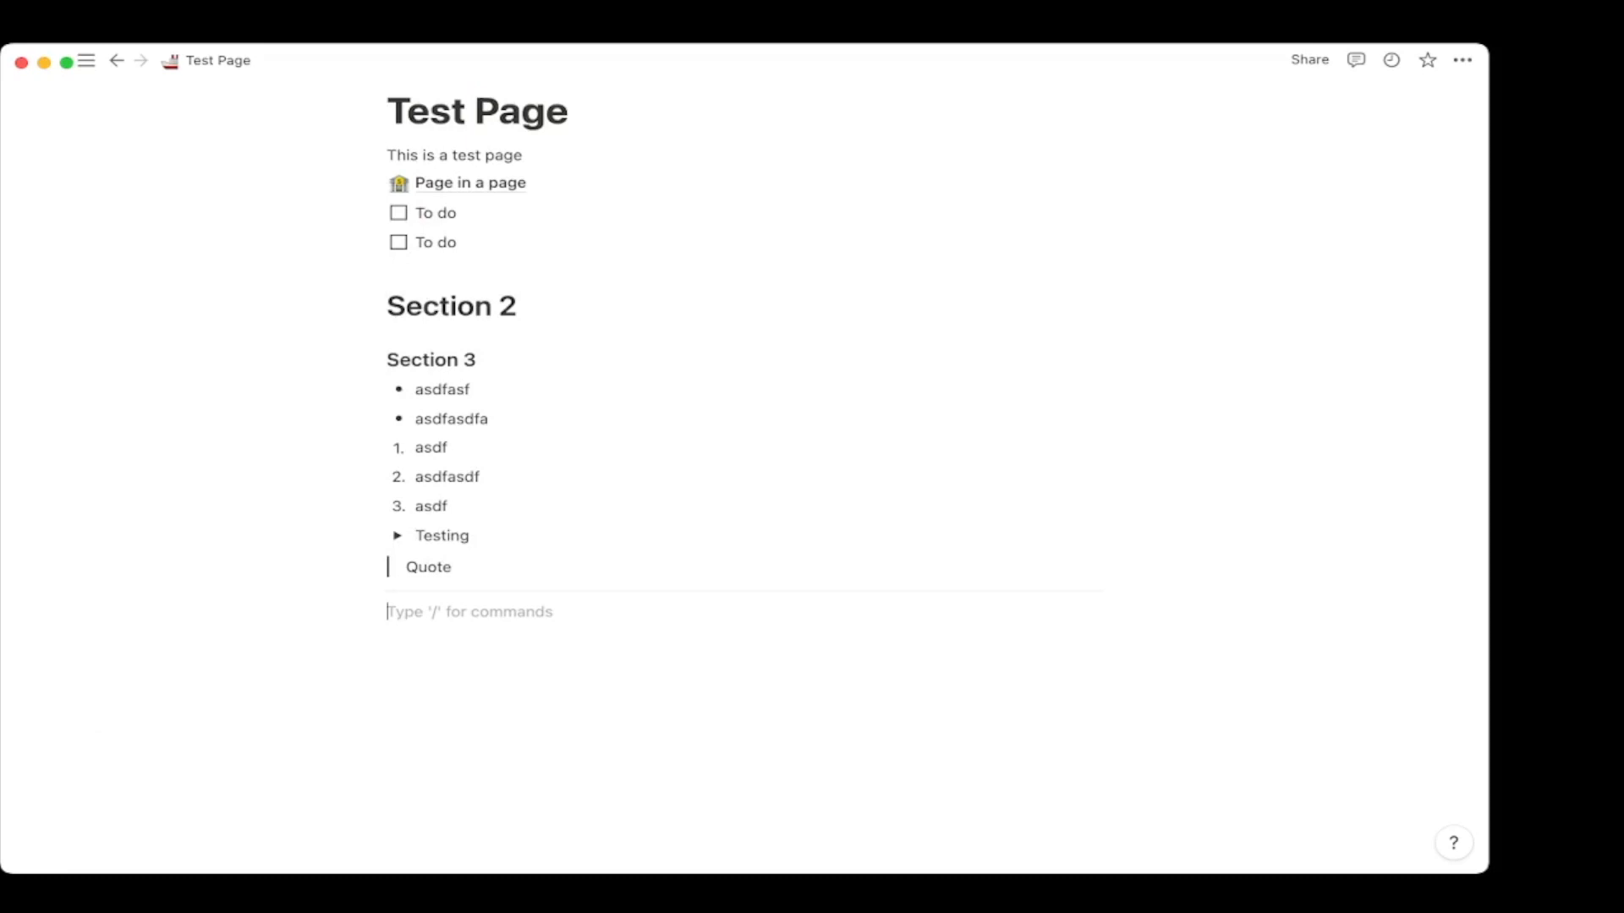
{"action": "type", "text": "/"}
{"action": "scroll", "coordinate": [555, 381], "scroll_direction": "down", "scroll_amount": 7}
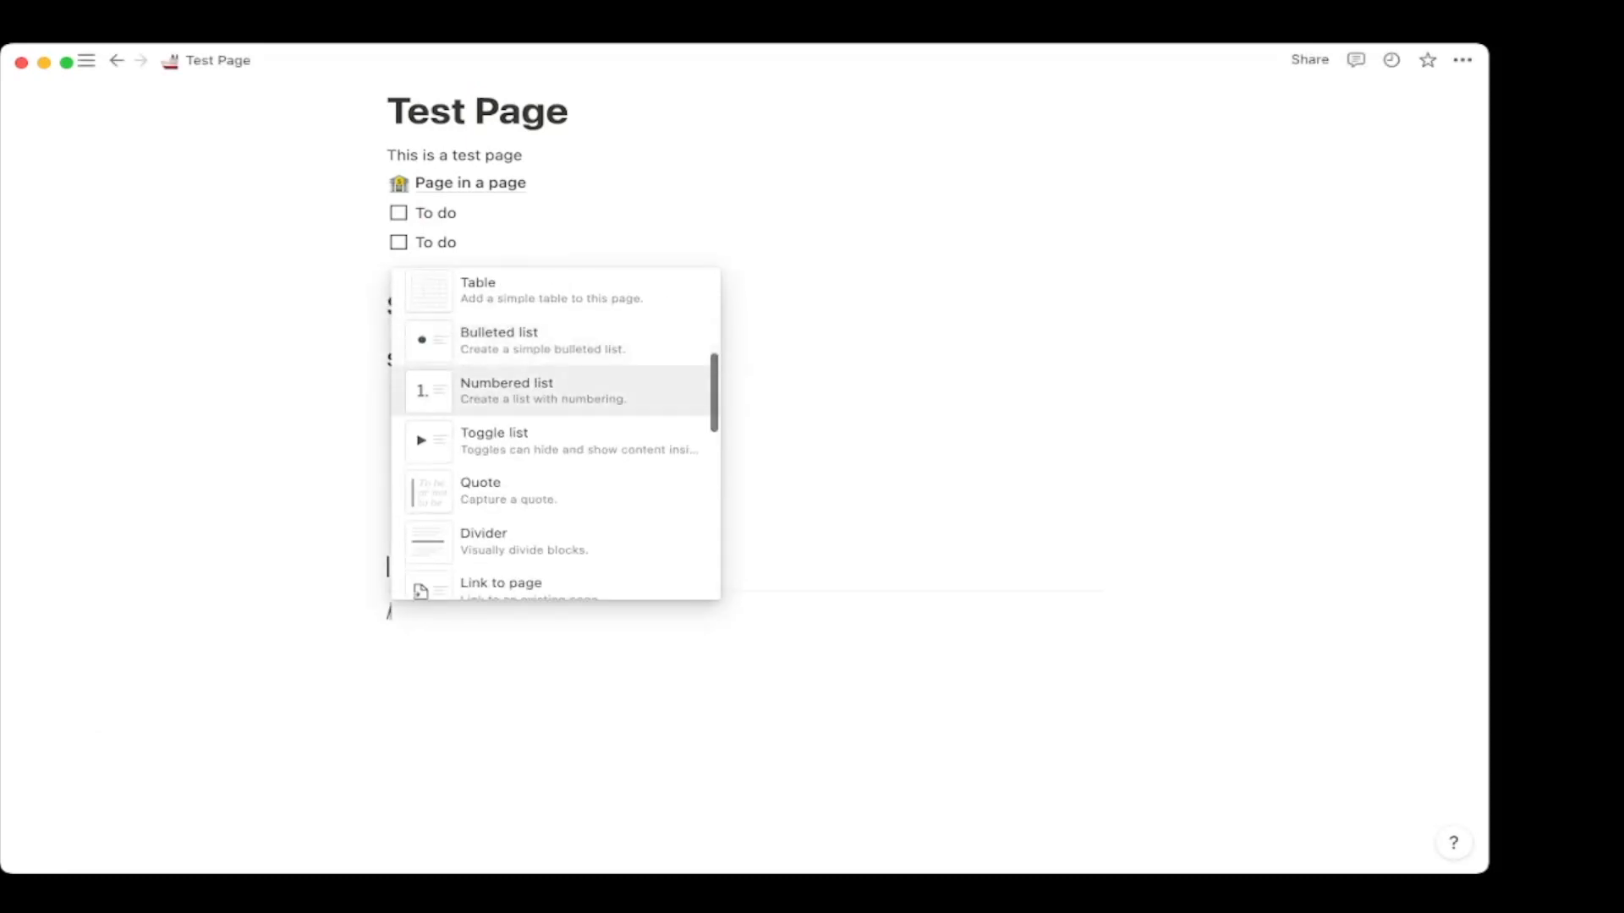
{"action": "left_click", "coordinate": [555, 355]}
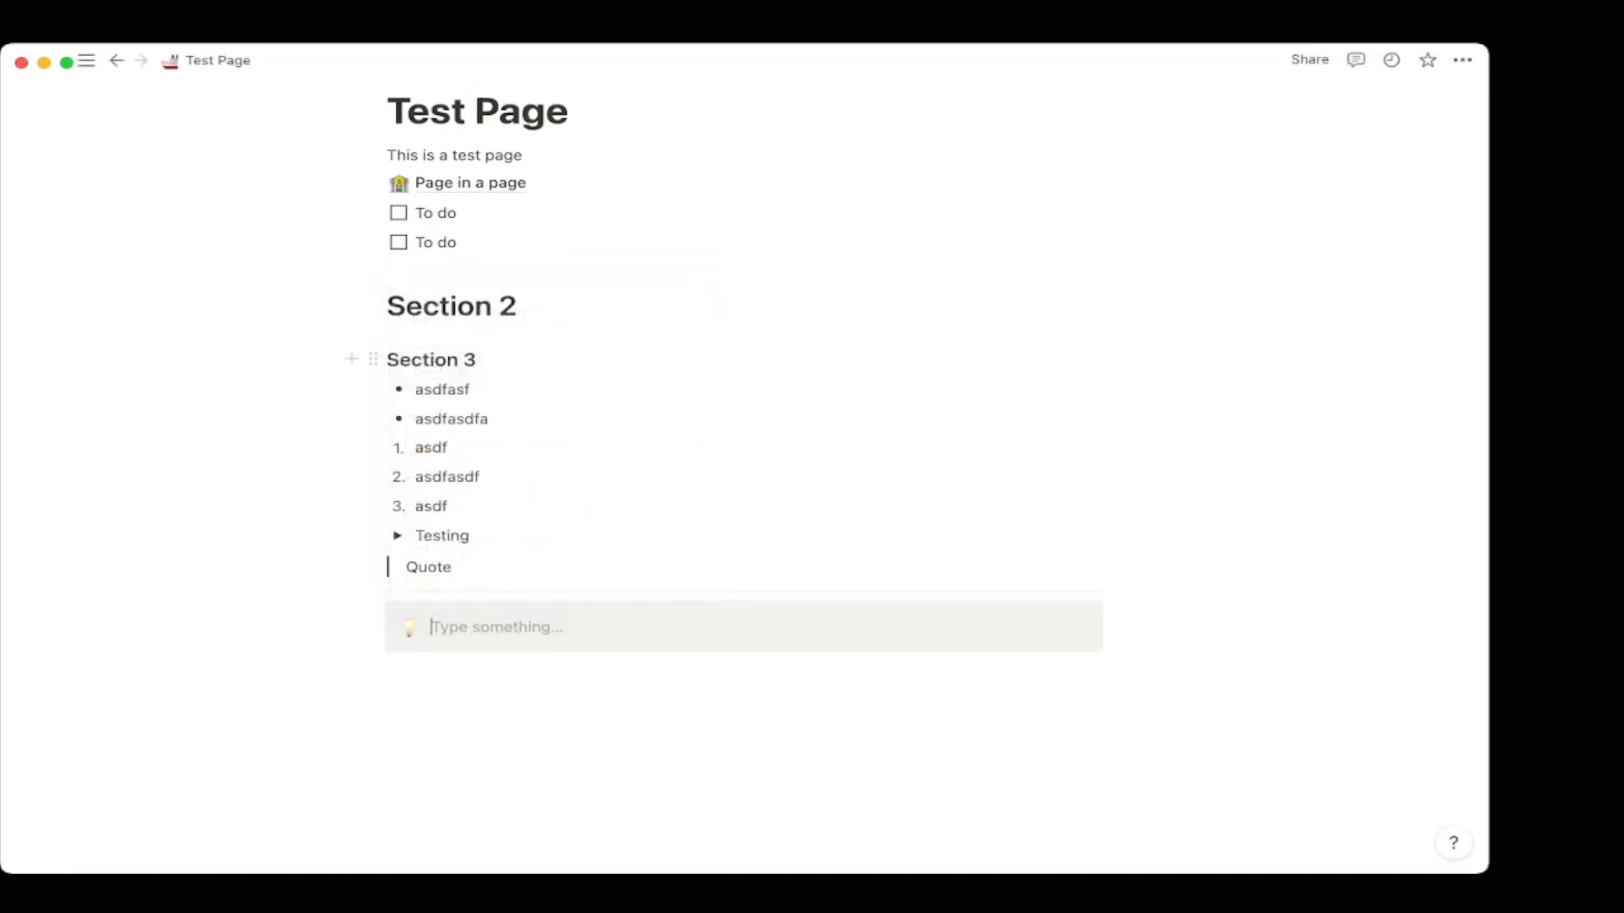
{"action": "left_click", "coordinate": [373, 615]}
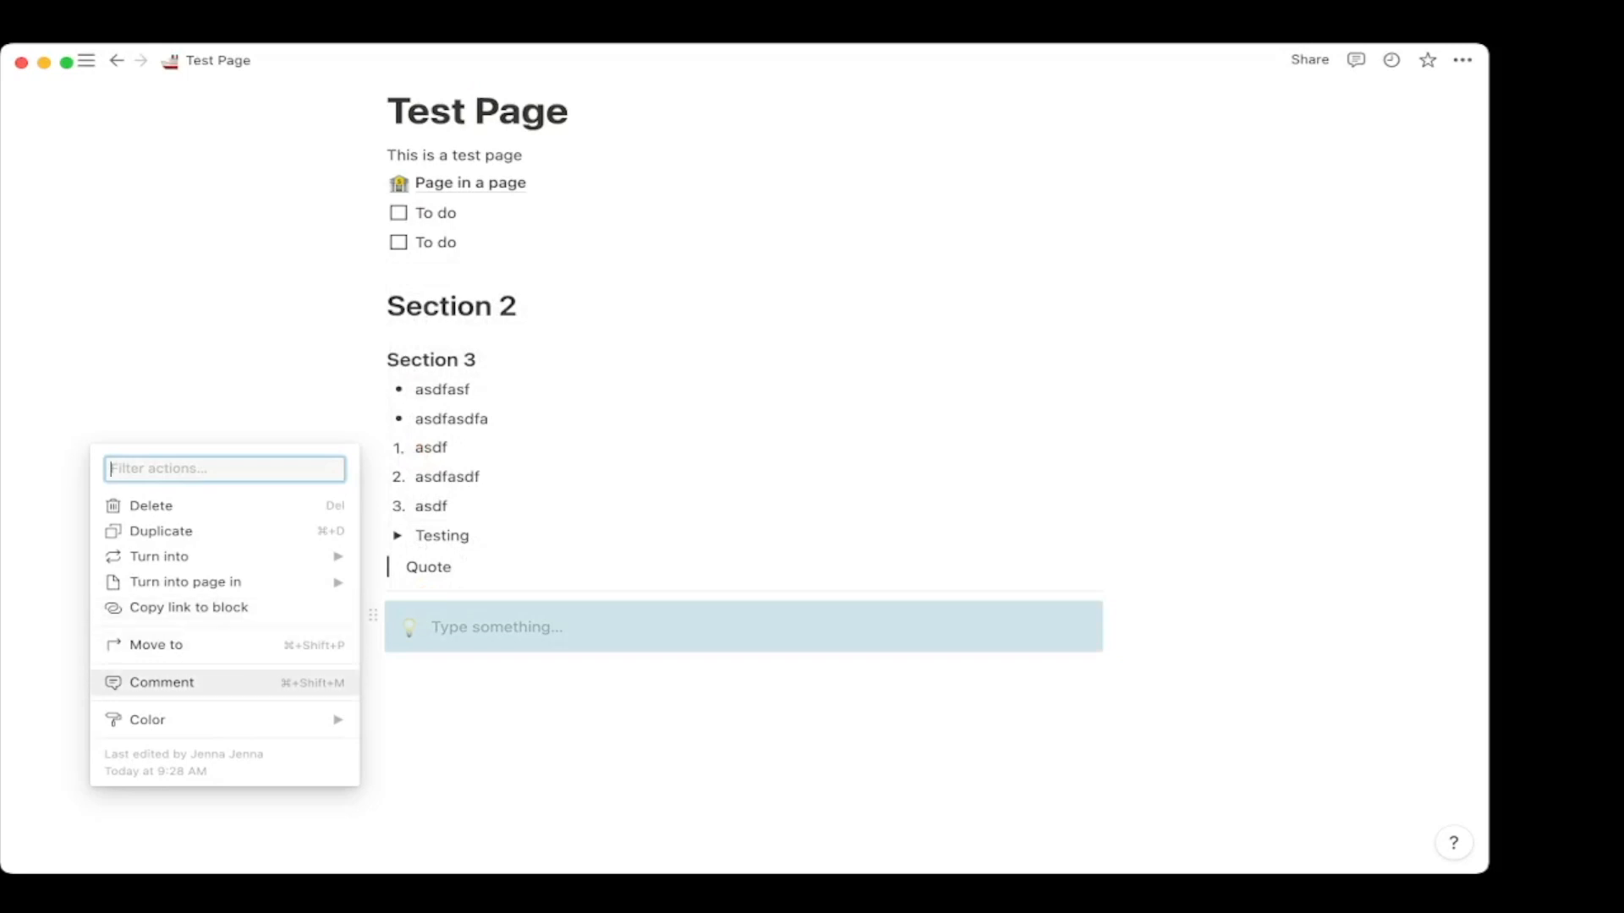
{"action": "mouse_move", "coordinate": [169, 720]}
{"action": "left_click", "coordinate": [428, 390]}
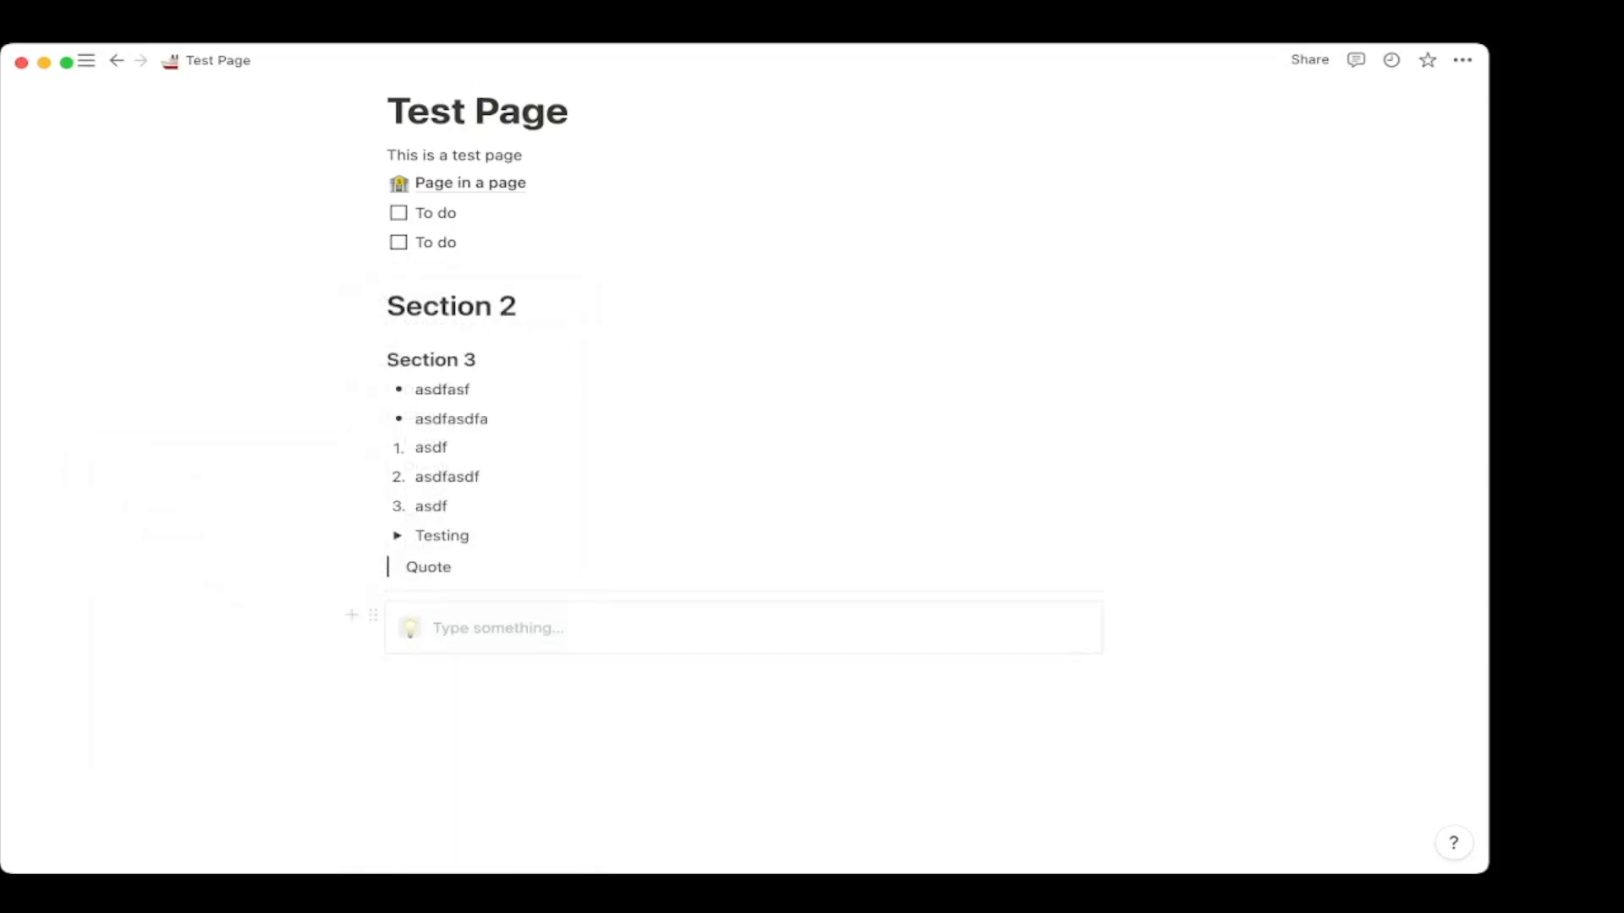
{"action": "left_click", "coordinate": [410, 627]}
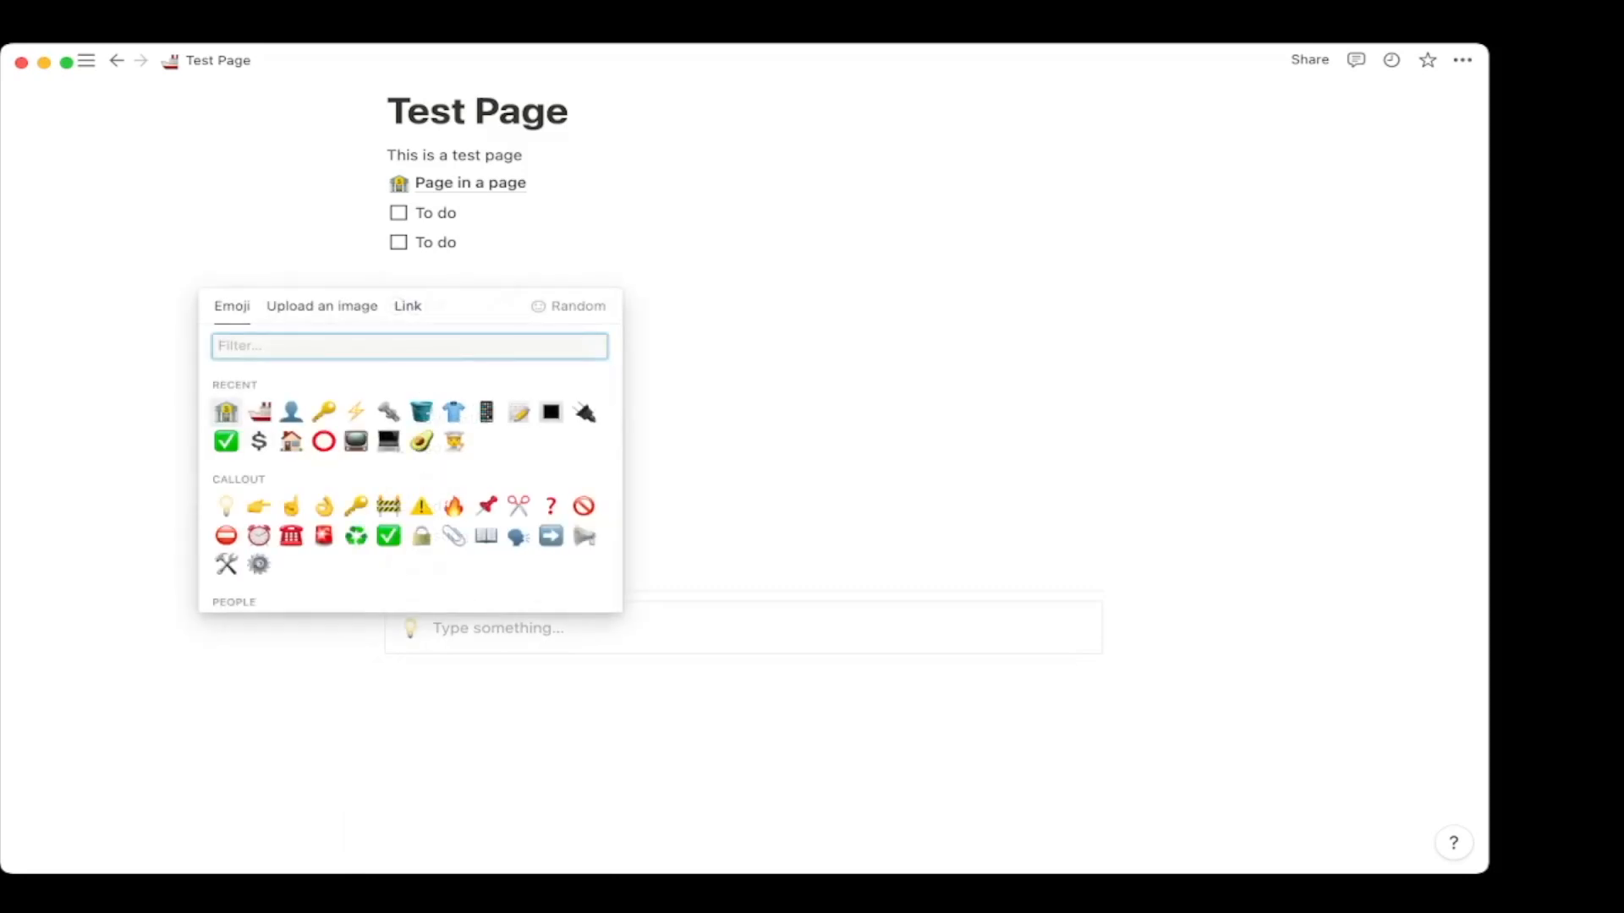
{"action": "left_click", "coordinate": [259, 412]}
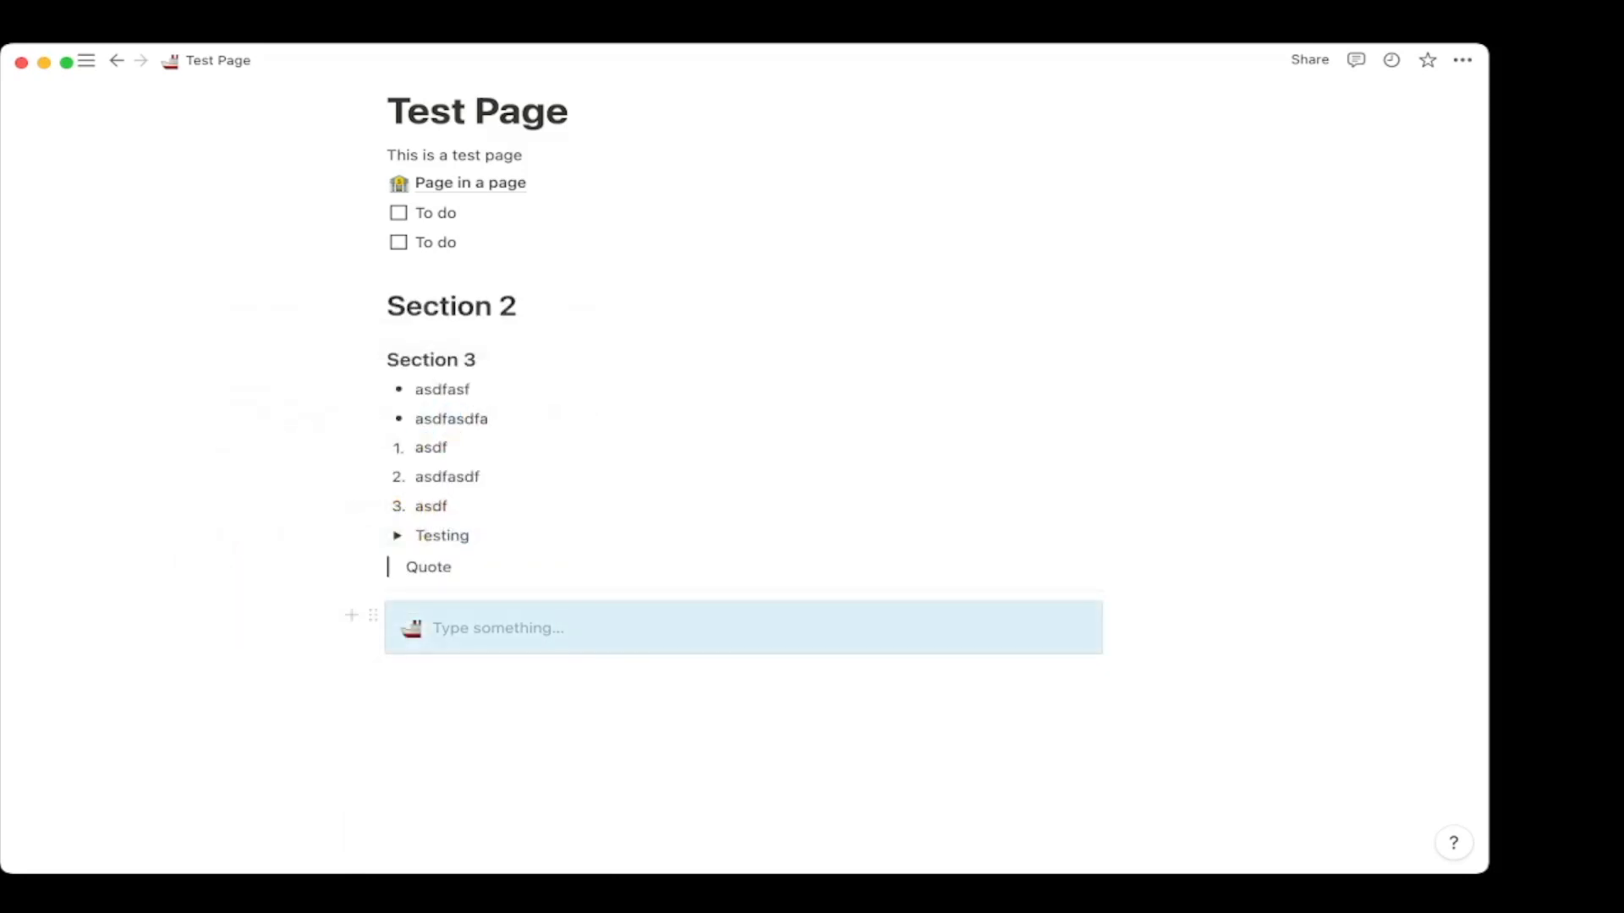
Write 'Testing 122' in the callout and add a new line inside it.
{"action": "type", "text": "Tes"}
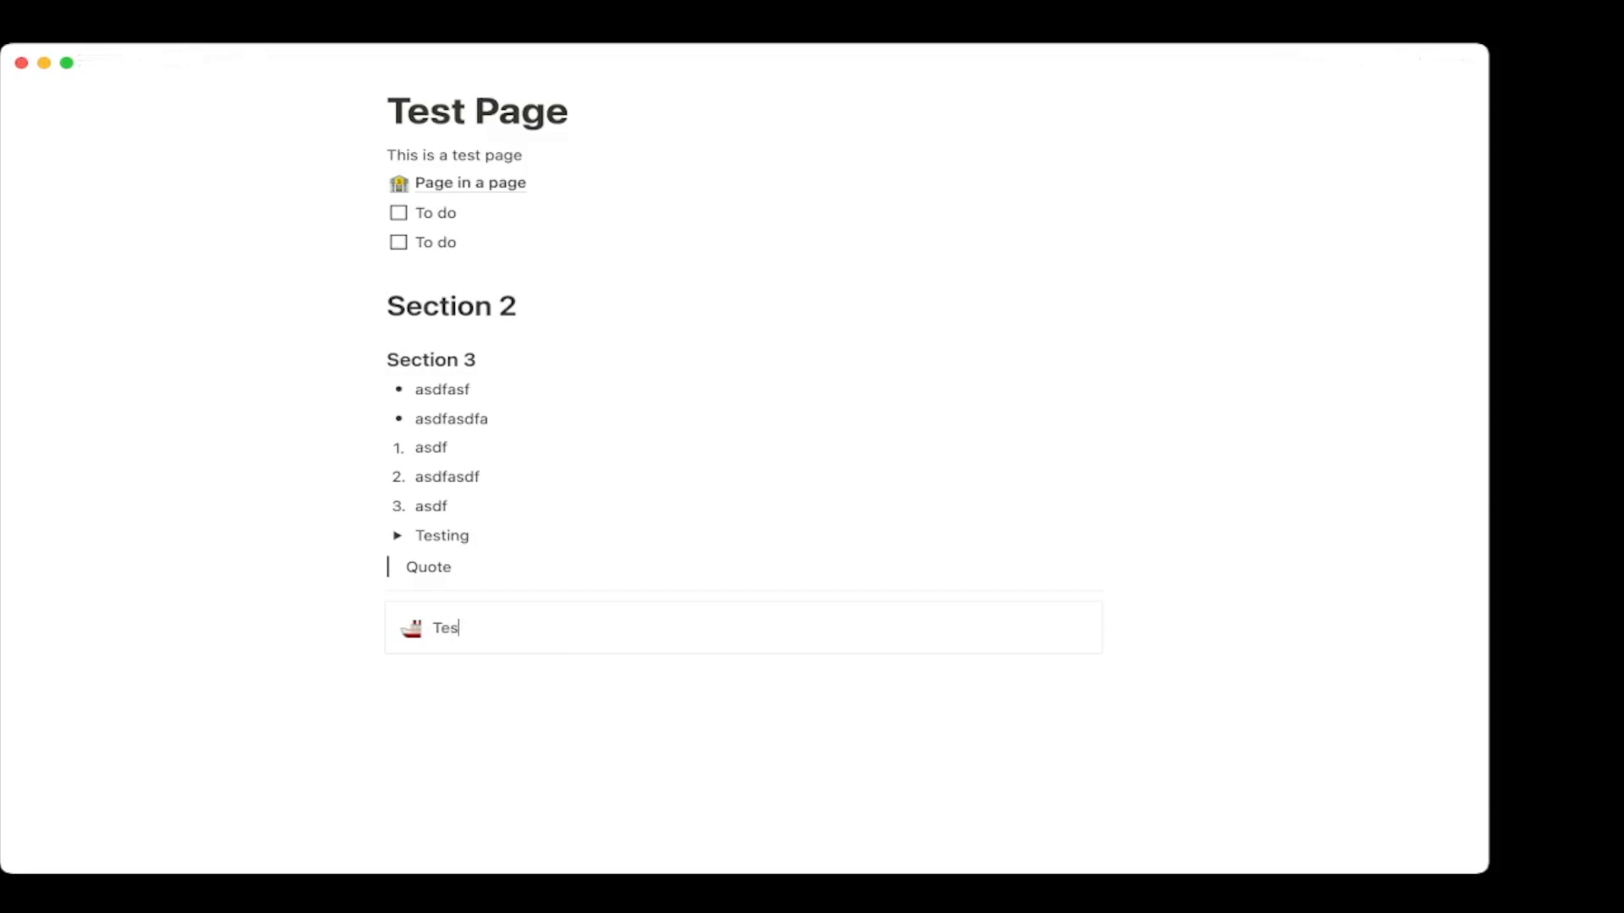
{"action": "key", "text": "Return"}
{"action": "key", "text": "Return"}
{"action": "key", "text": "Return"}
{"action": "left_click", "coordinate": [518, 629]}
{"action": "key", "text": "shift+Return"}
{"action": "key", "text": "shift+Return"}
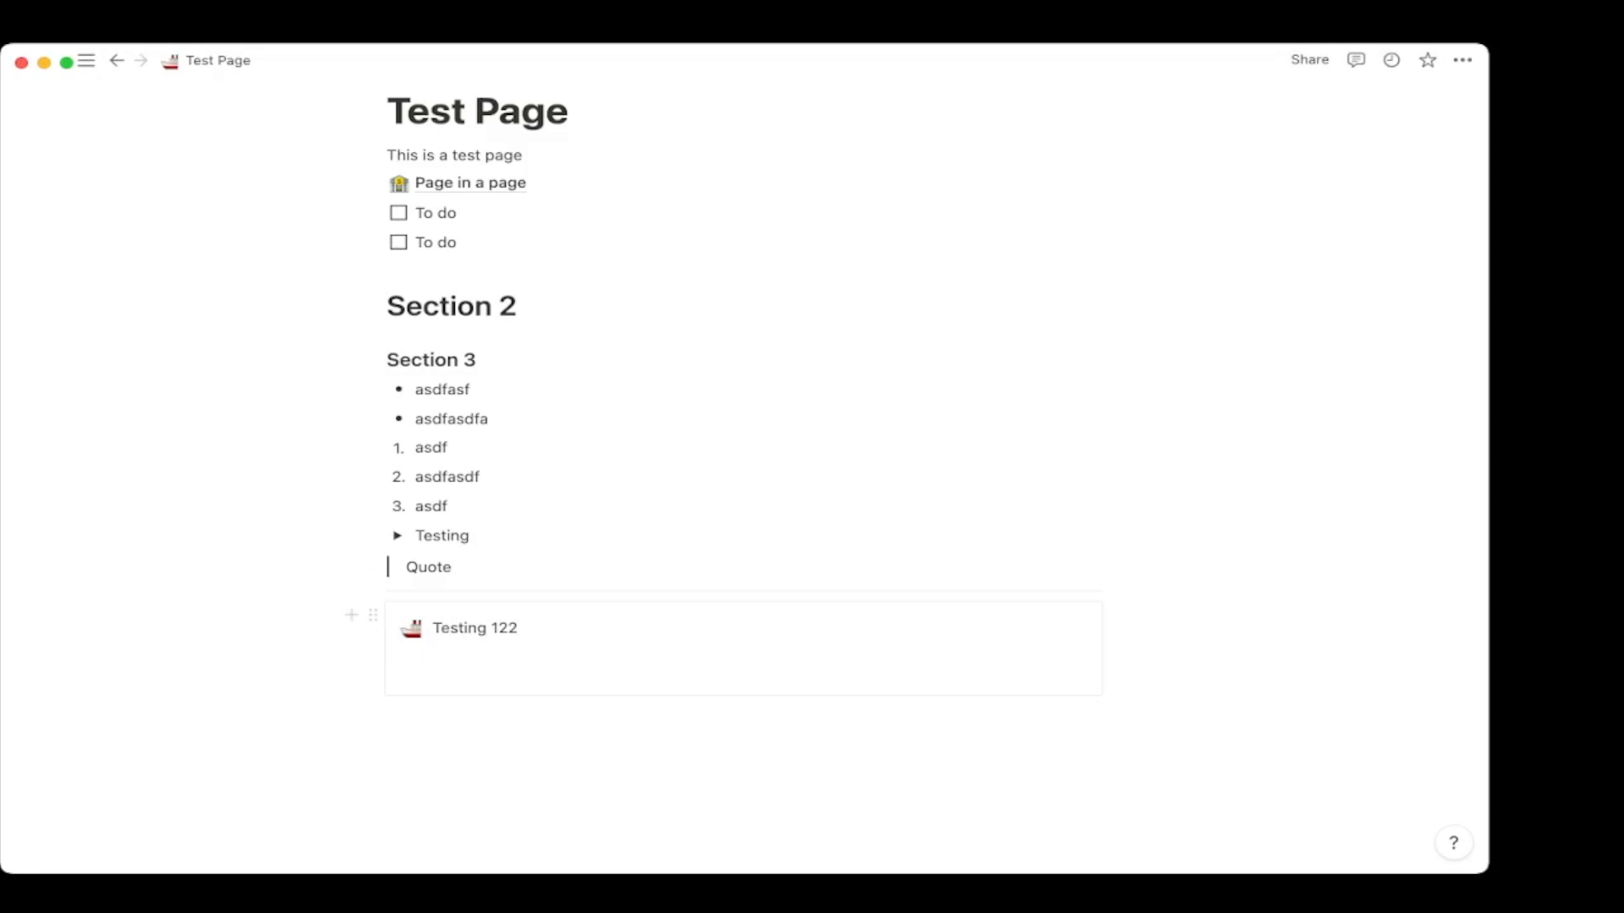
Insert an inline table database with Name and Tags columns in the empty block below the callout.
{"action": "left_click", "coordinate": [507, 715]}
{"action": "type", "text": "/"}
{"action": "scroll", "coordinate": [550, 580], "scroll_direction": "down", "scroll_amount": 7}
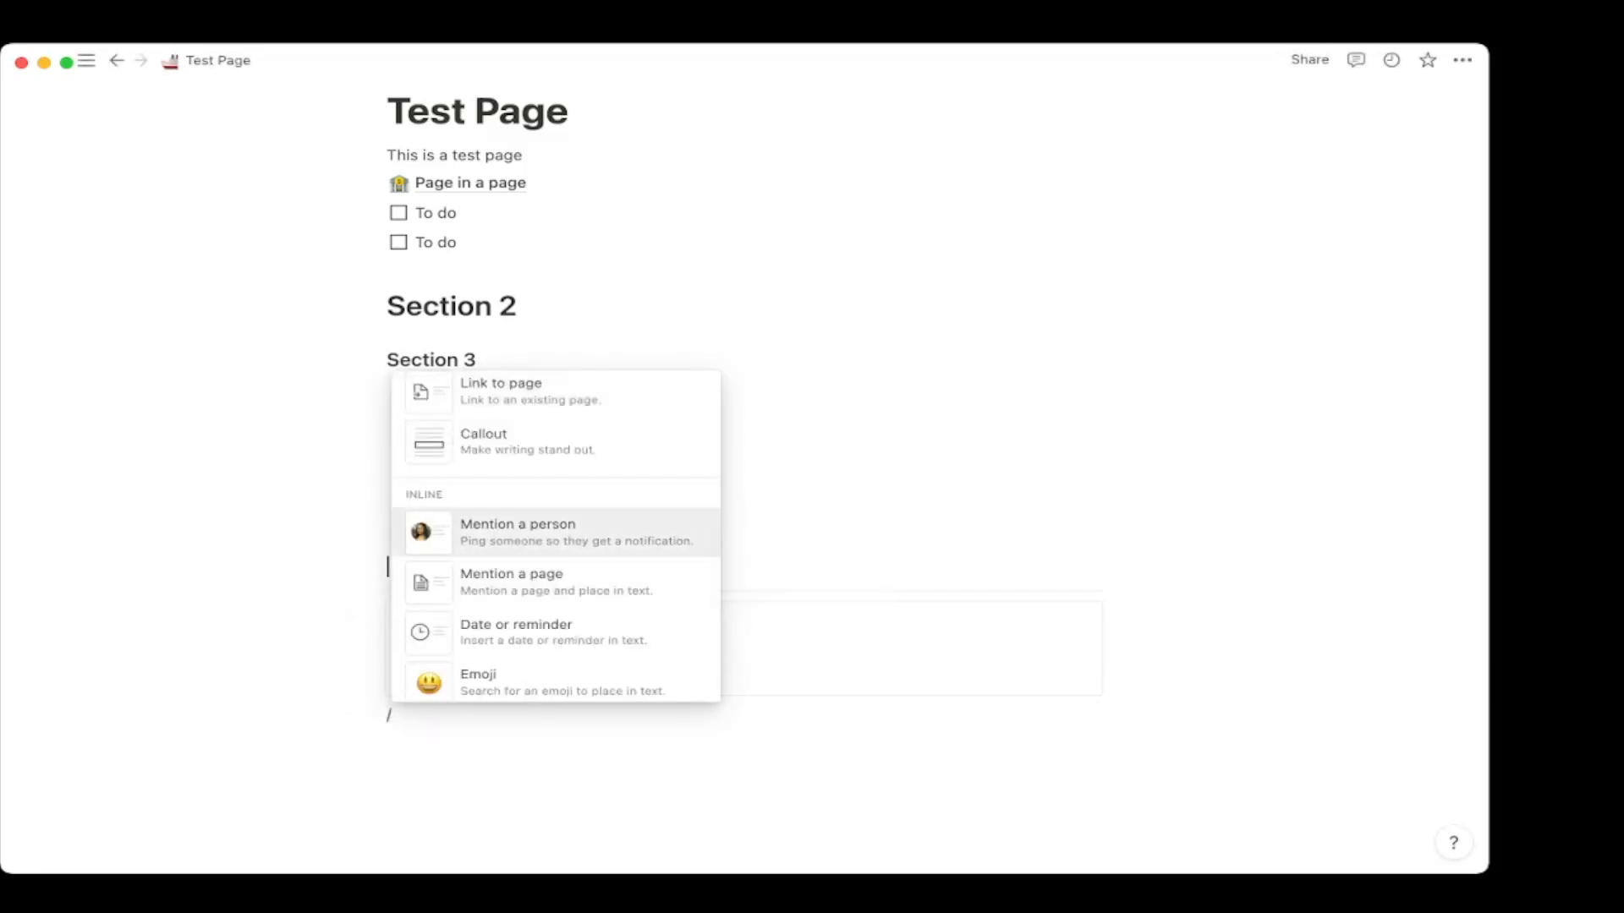
{"action": "scroll", "coordinate": [554, 541], "scroll_direction": "up", "scroll_amount": 8}
{"action": "scroll", "coordinate": [554, 542], "scroll_direction": "down", "scroll_amount": 8}
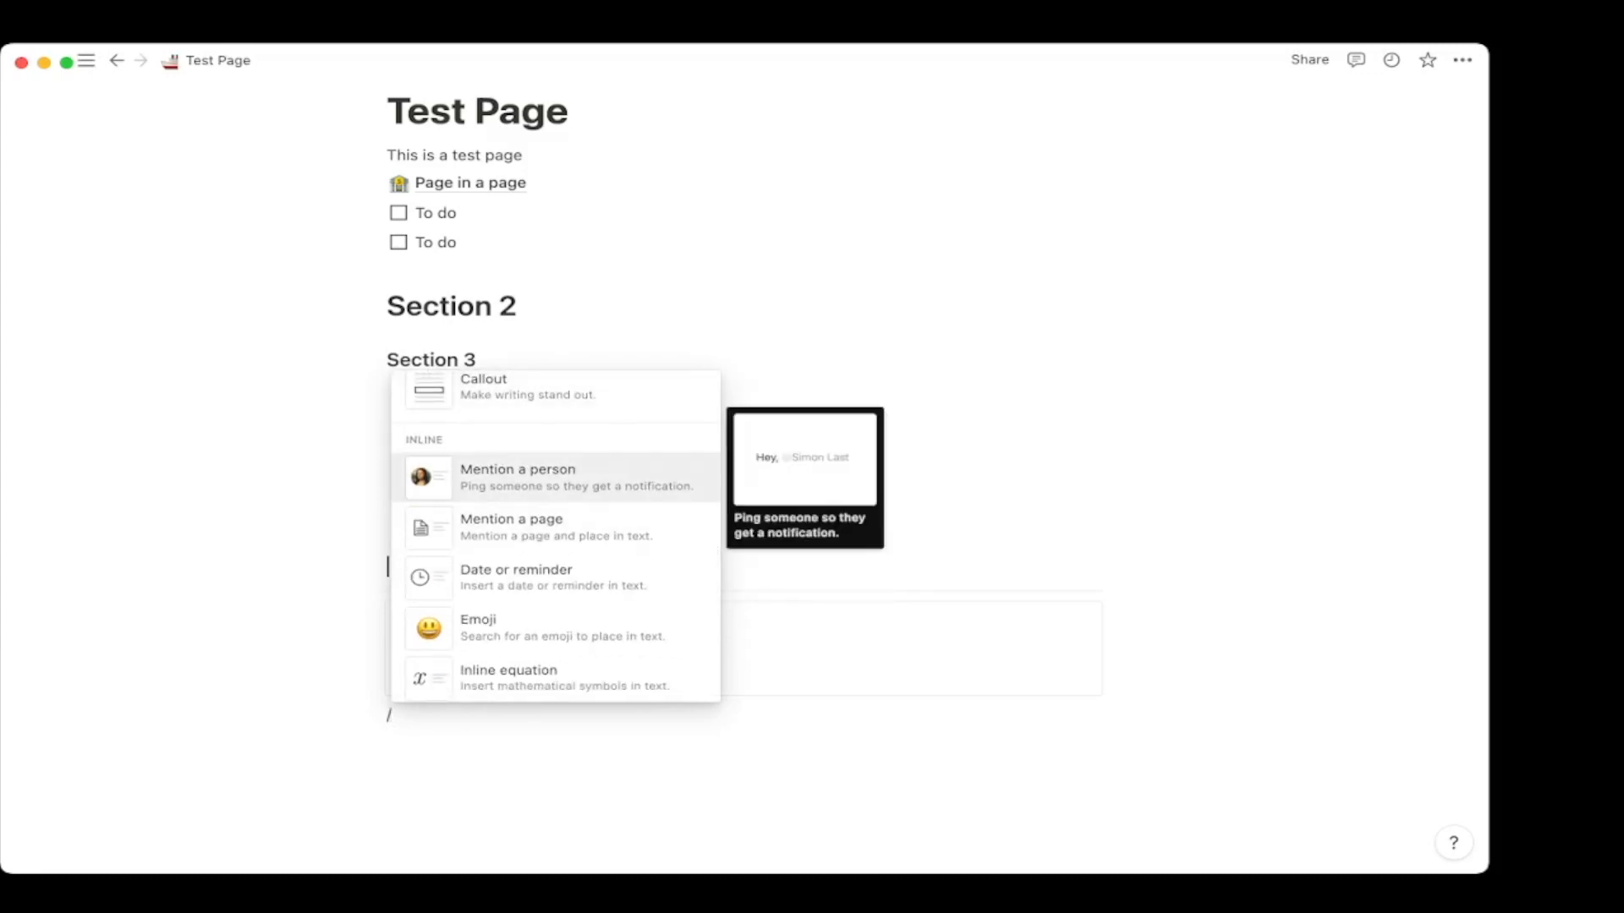
{"action": "scroll", "coordinate": [554, 486], "scroll_direction": "down", "scroll_amount": 1}
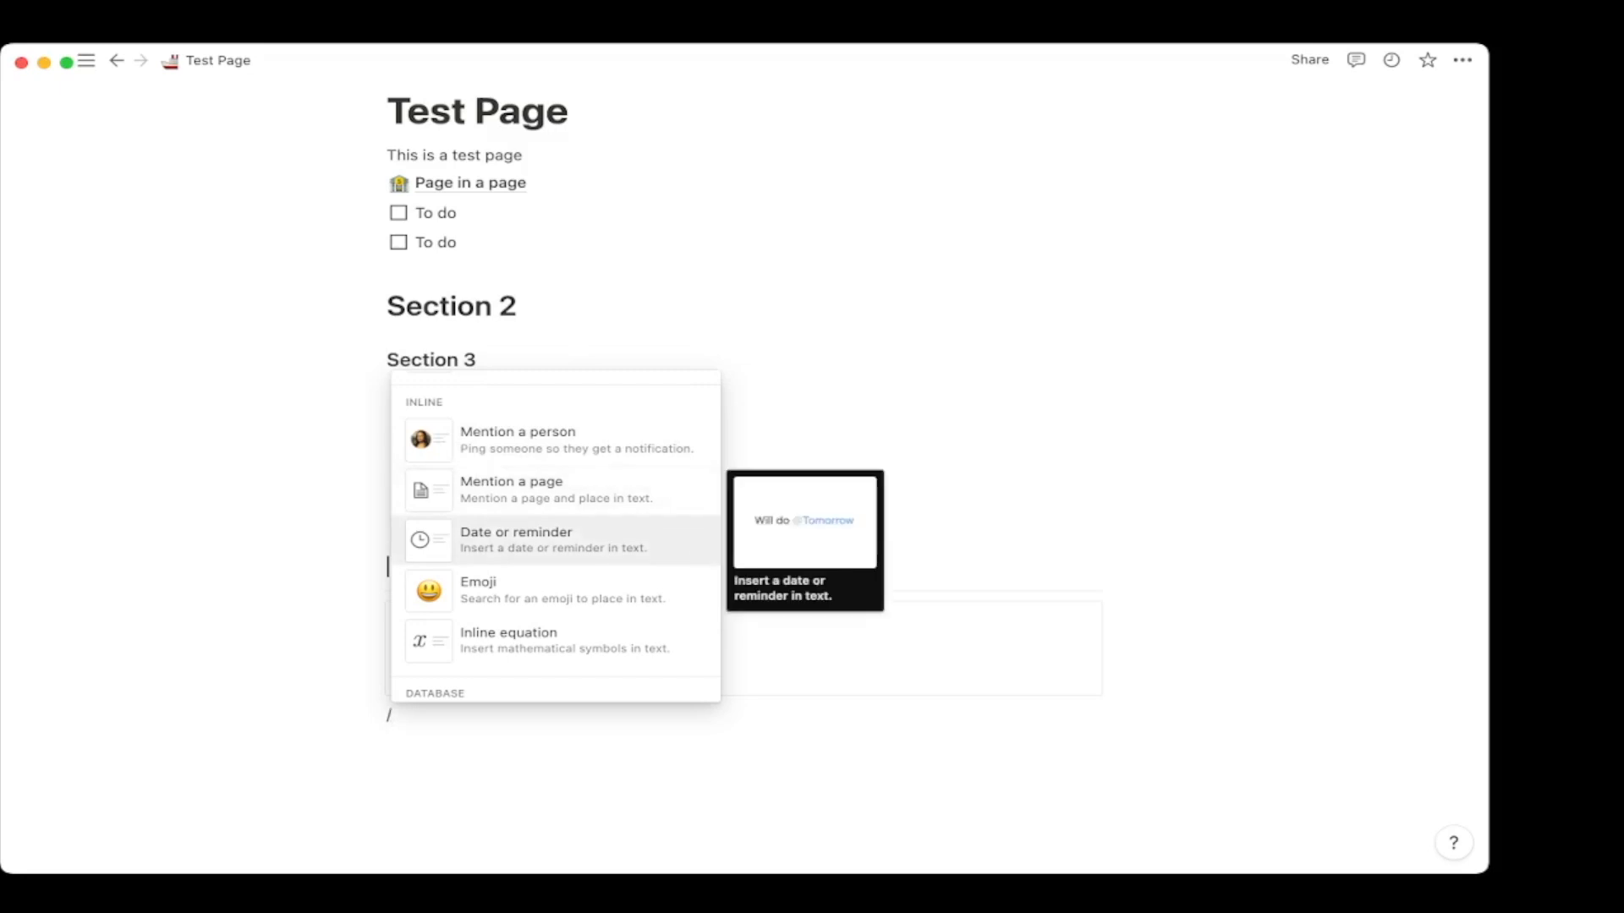
{"action": "key", "text": "Down"}
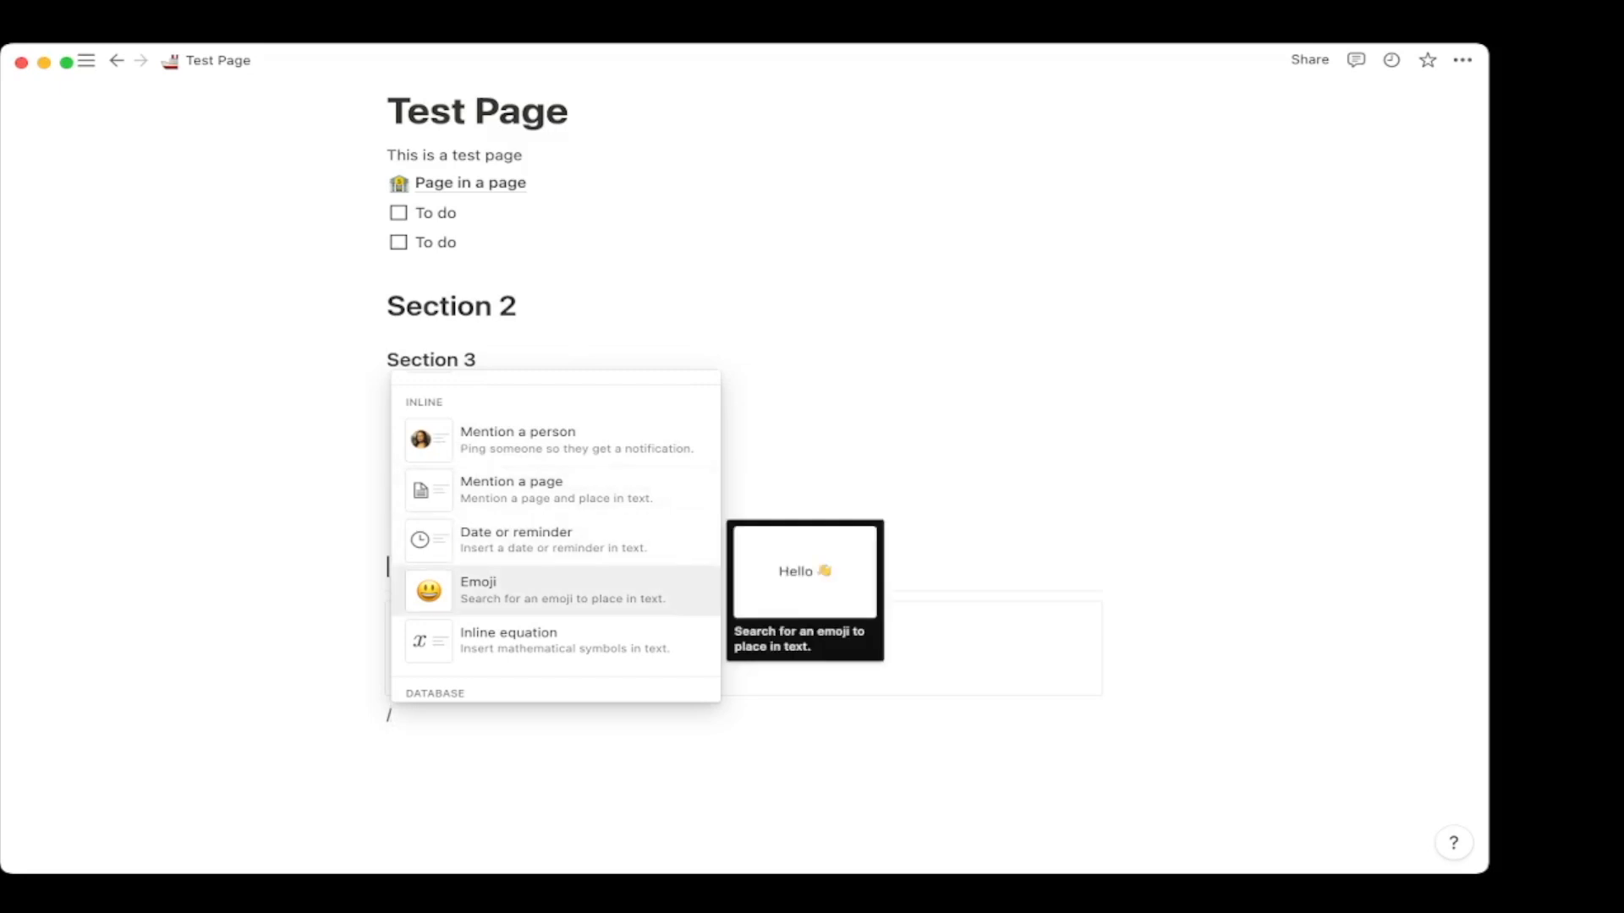
{"action": "key", "text": "Down"}
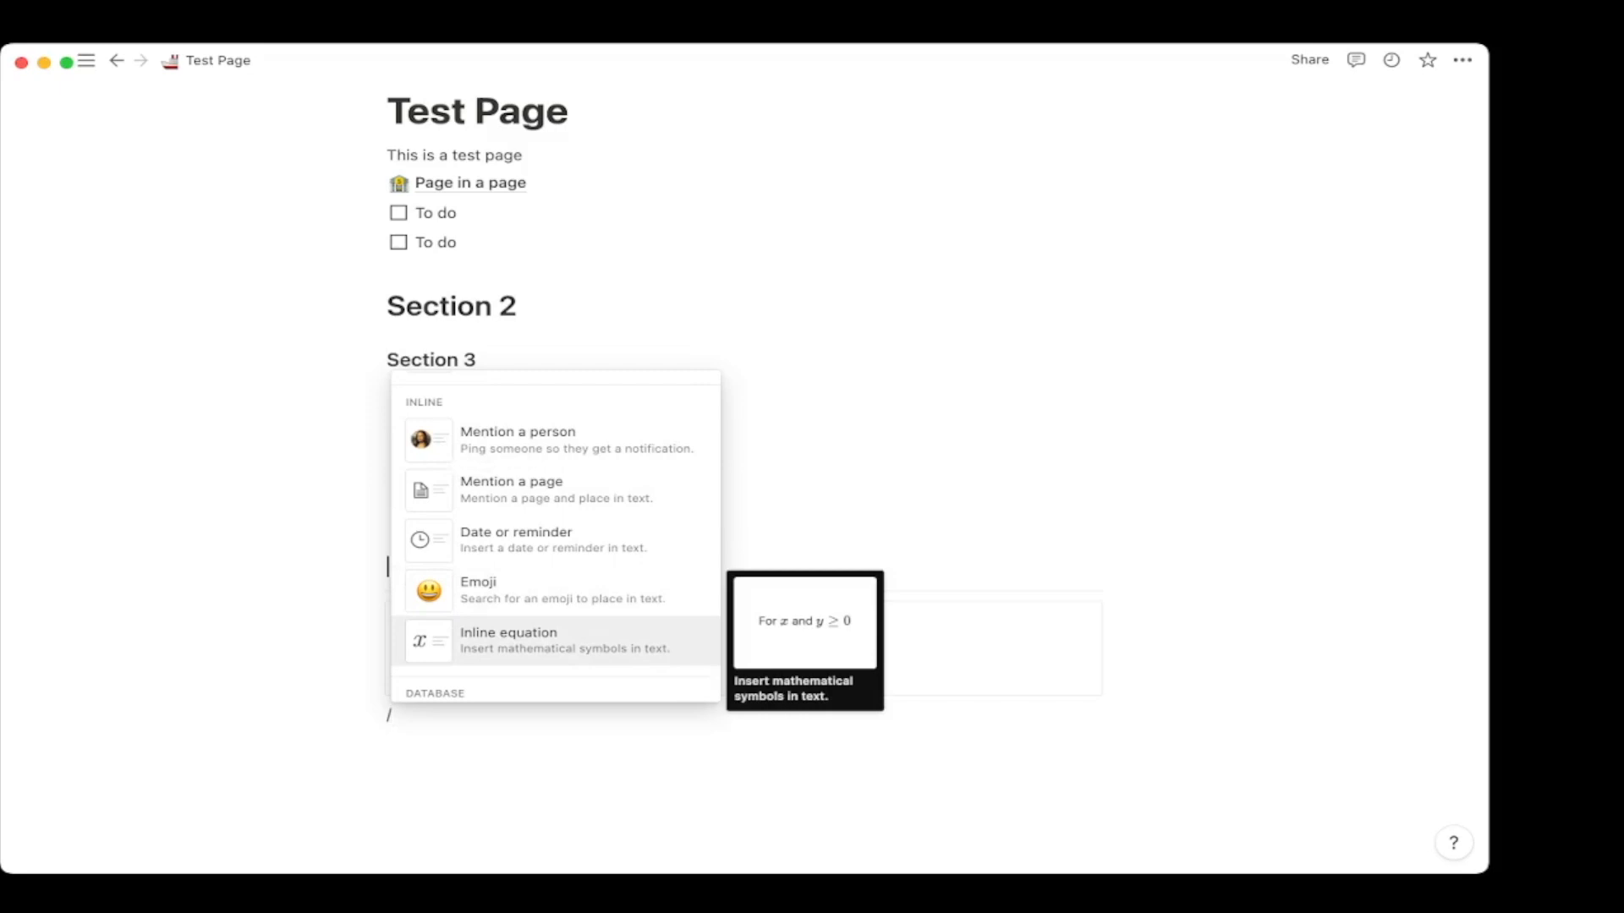
{"action": "key", "text": "Down"}
{"action": "key", "text": "Down"}
{"action": "key", "text": "Down"}
{"action": "key", "text": "Down"}
{"action": "key", "text": "Down"}
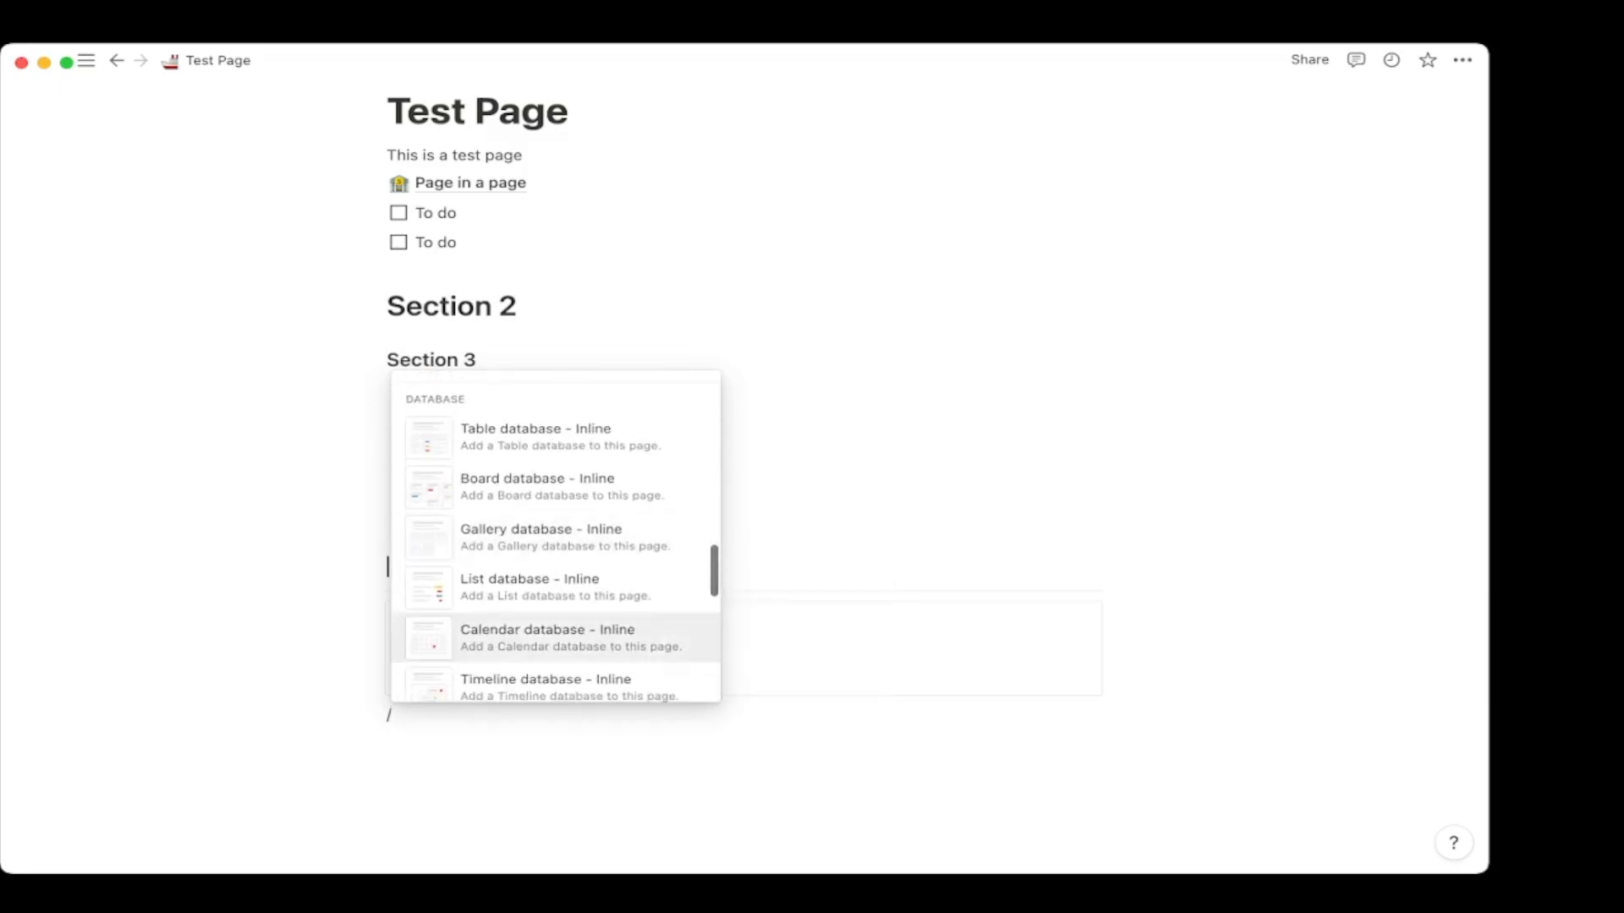
{"action": "key", "text": "Up"}
{"action": "key", "text": "Up"}
{"action": "key", "text": "Up"}
{"action": "key", "text": "Up"}
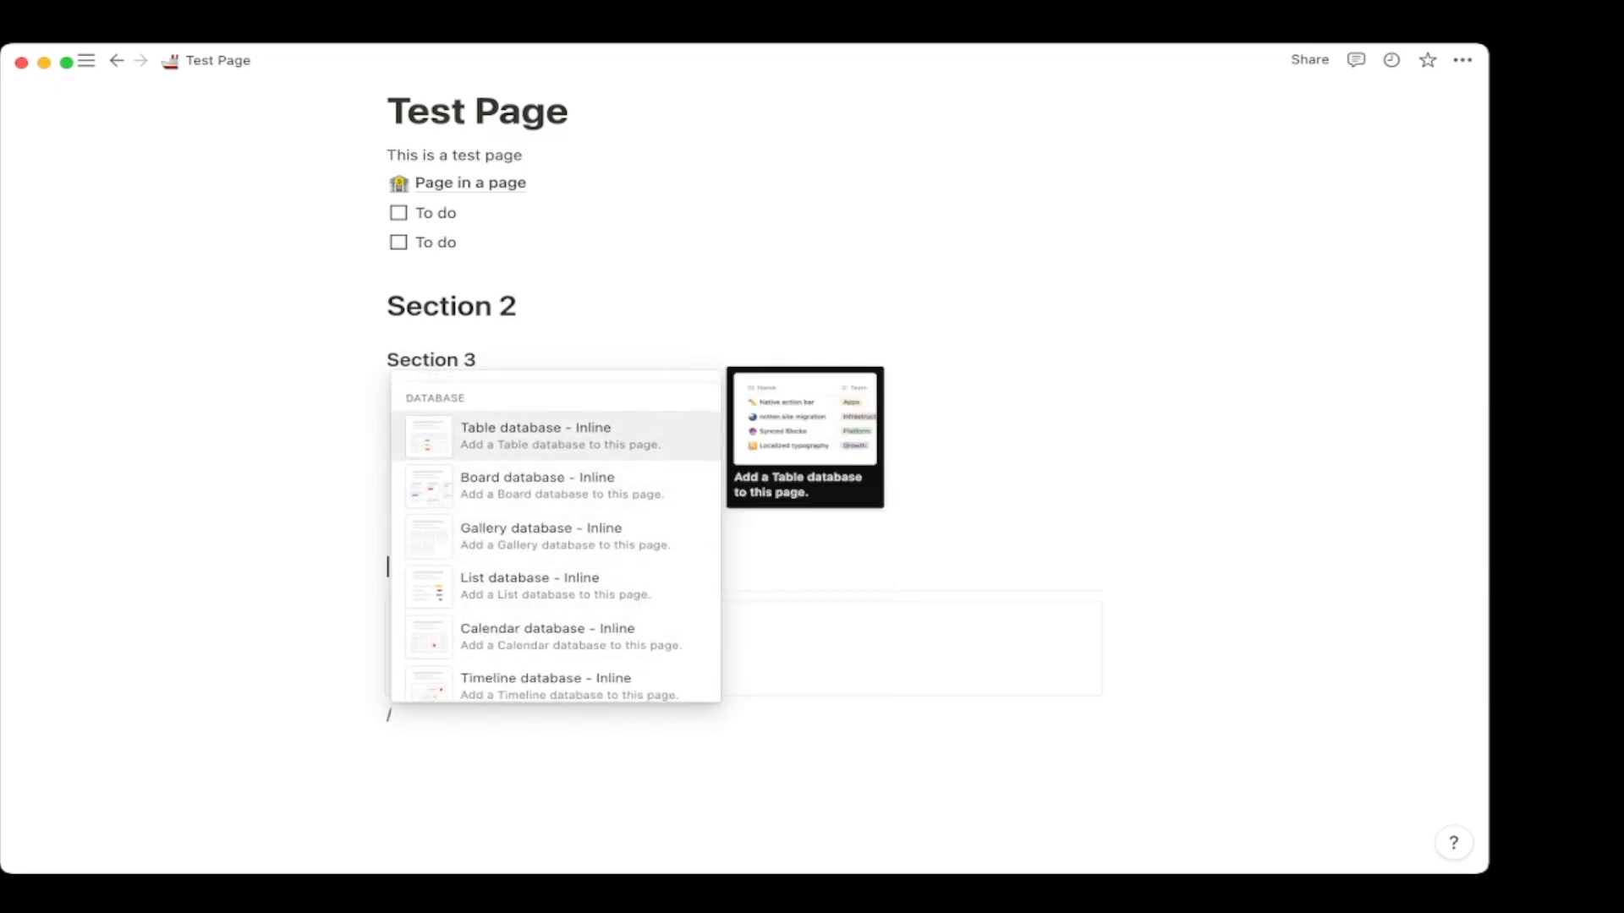
{"action": "scroll", "coordinate": [554, 467], "scroll_direction": "down", "scroll_amount": 4}
{"action": "scroll", "coordinate": [555, 554], "scroll_direction": "down", "scroll_amount": 3}
{"action": "scroll", "coordinate": [555, 554], "scroll_direction": "up", "scroll_amount": 6}
{"action": "key", "text": "Up"}
{"action": "key", "text": "Up"}
{"action": "key", "text": "Up"}
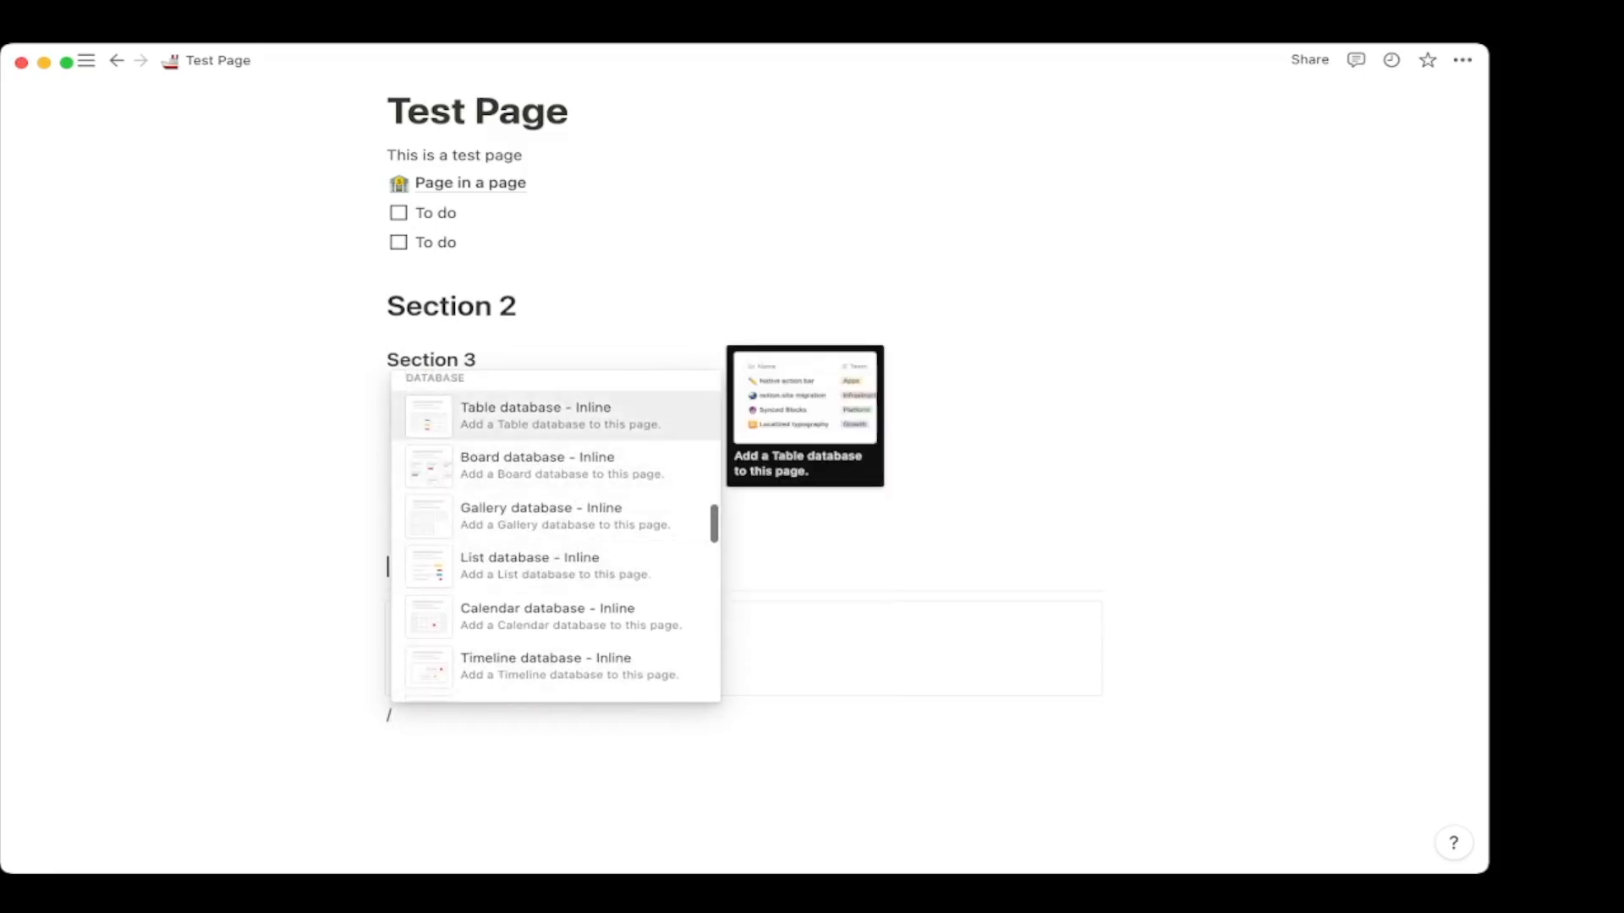
{"action": "key", "text": "Down"}
{"action": "key", "text": "Down"}
{"action": "key", "text": "Down"}
{"action": "key", "text": "Down"}
{"action": "key", "text": "Down"}
{"action": "key", "text": "Down"}
{"action": "key", "text": "Down"}
{"action": "key", "text": "Down"}
{"action": "key", "text": "Up"}
{"action": "key", "text": "Up"}
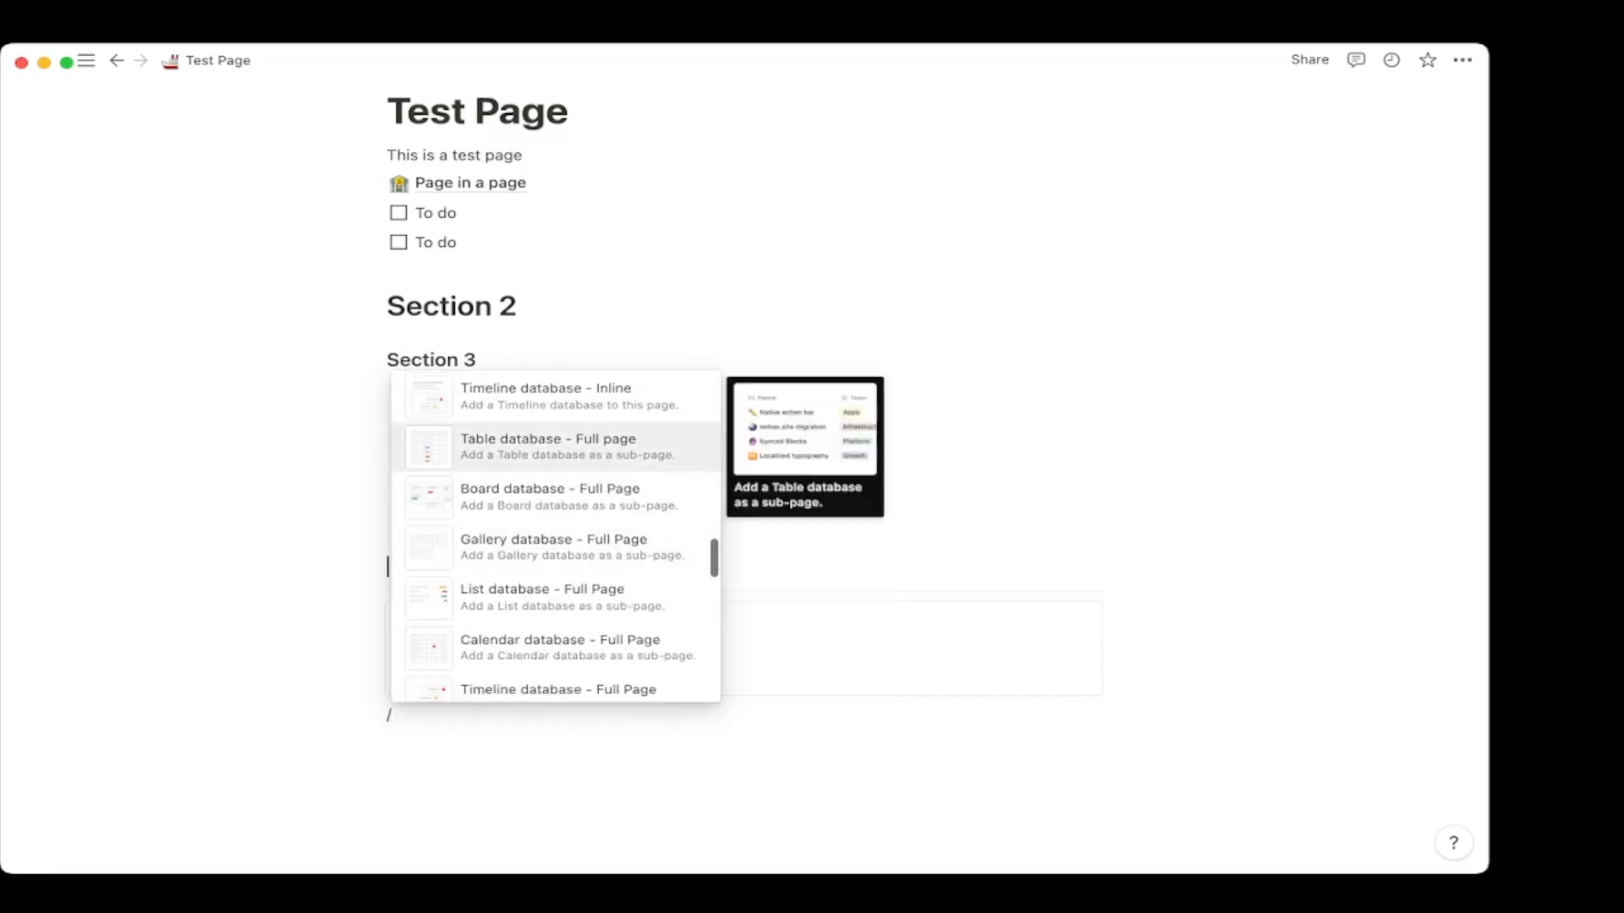
{"action": "key", "text": "Up"}
{"action": "key", "text": "Up"}
{"action": "key", "text": "Up"}
{"action": "key", "text": "Up"}
{"action": "key", "text": "Up"}
{"action": "key", "text": "Up"}
{"action": "key", "text": "Up"}
{"action": "key", "text": "Down"}
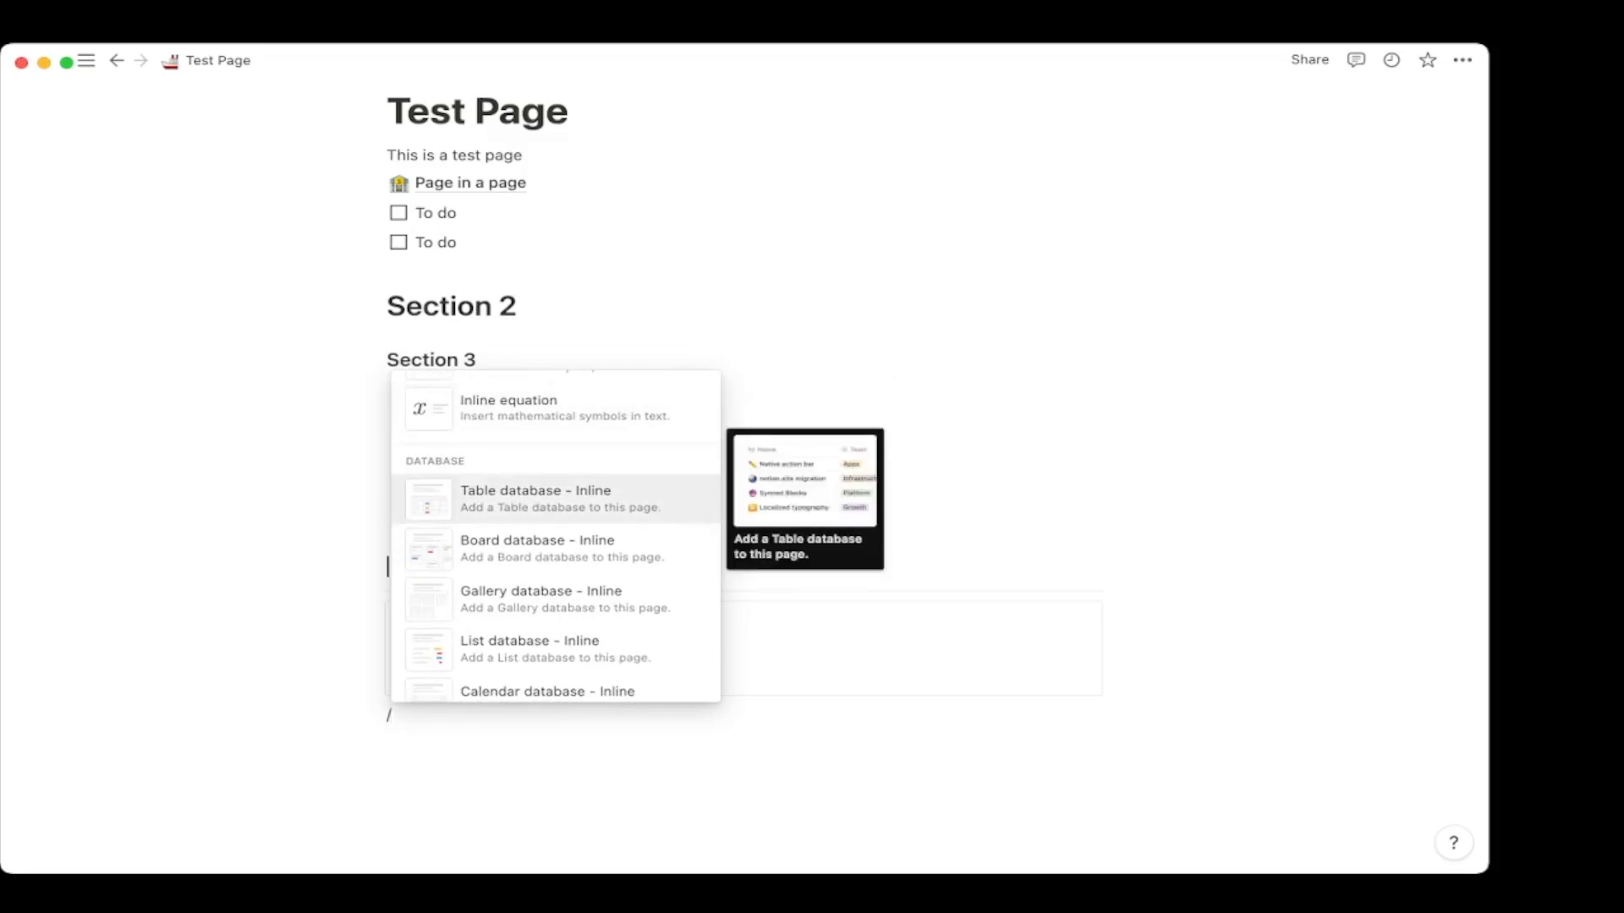
{"action": "key", "text": "Return"}
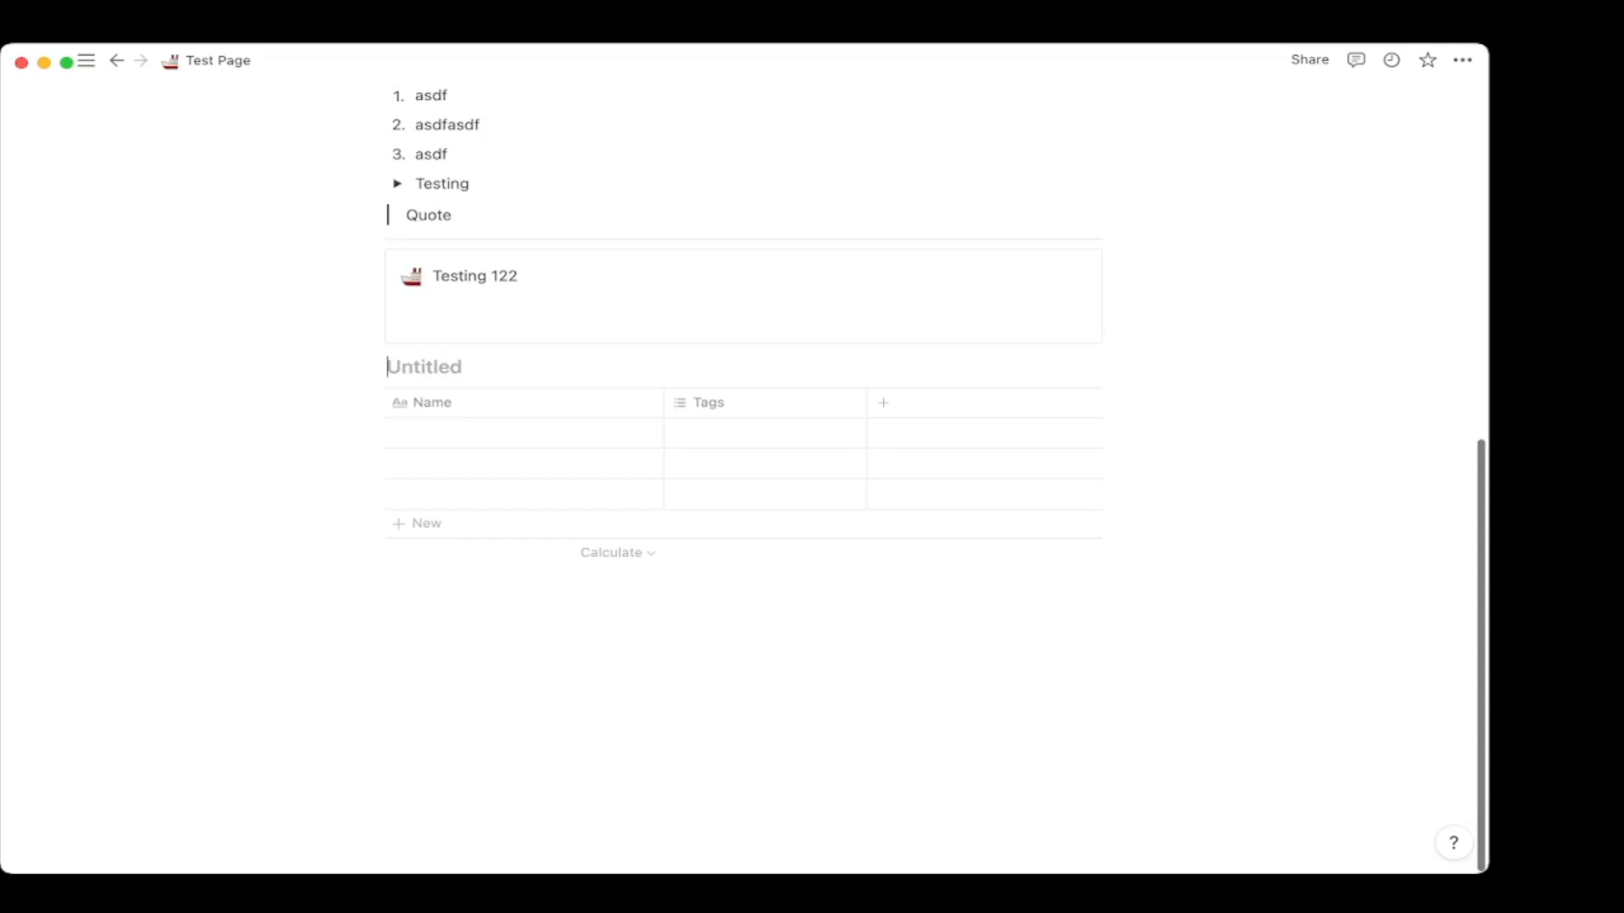
Create a full-page Untitled table database below the inline table.
{"action": "left_click", "coordinate": [387, 612]}
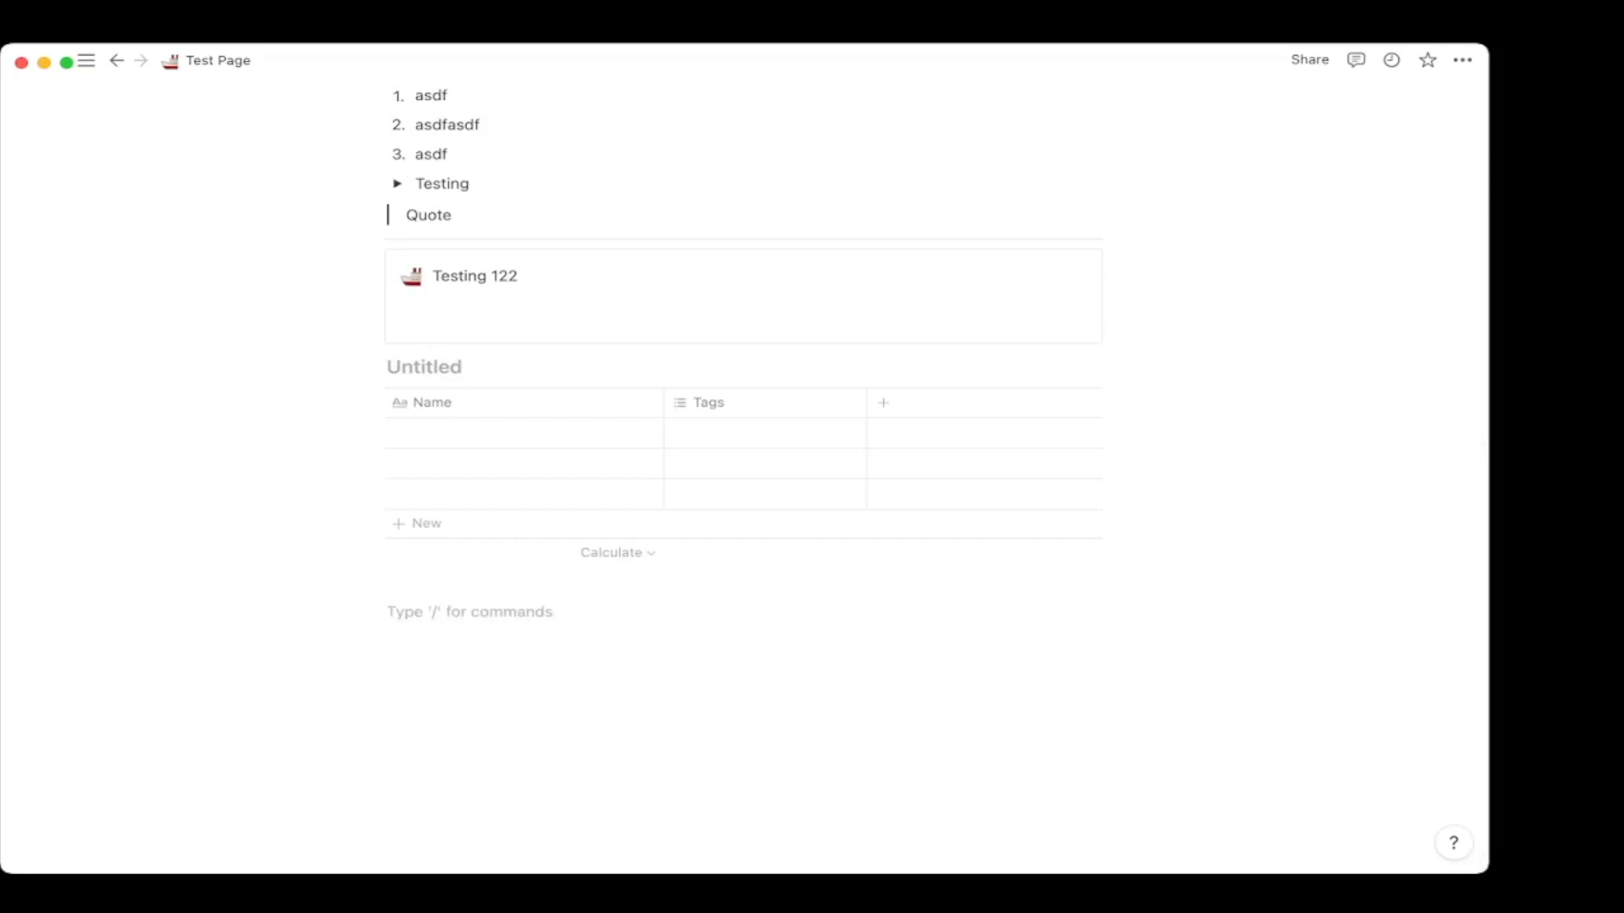
{"action": "type", "text": "/"}
{"action": "key", "text": "Down"}
{"action": "key", "text": "Down"}
{"action": "key", "text": "Down"}
{"action": "key", "text": "Down"}
{"action": "key", "text": "Down"}
{"action": "key", "text": "Down"}
{"action": "key", "text": "Down"}
{"action": "key", "text": "Down"}
{"action": "key", "text": "Down"}
{"action": "key", "text": "Down"}
{"action": "key", "text": "Down"}
{"action": "key", "text": "Down"}
{"action": "key", "text": "Down"}
{"action": "key", "text": "Down"}
{"action": "key", "text": "Down"}
{"action": "key", "text": "Down"}
{"action": "key", "text": "Down"}
{"action": "key", "text": "Down"}
{"action": "key", "text": "Down"}
{"action": "key", "text": "Down"}
{"action": "key", "text": "Down"}
{"action": "key", "text": "Down"}
{"action": "key", "text": "Return"}
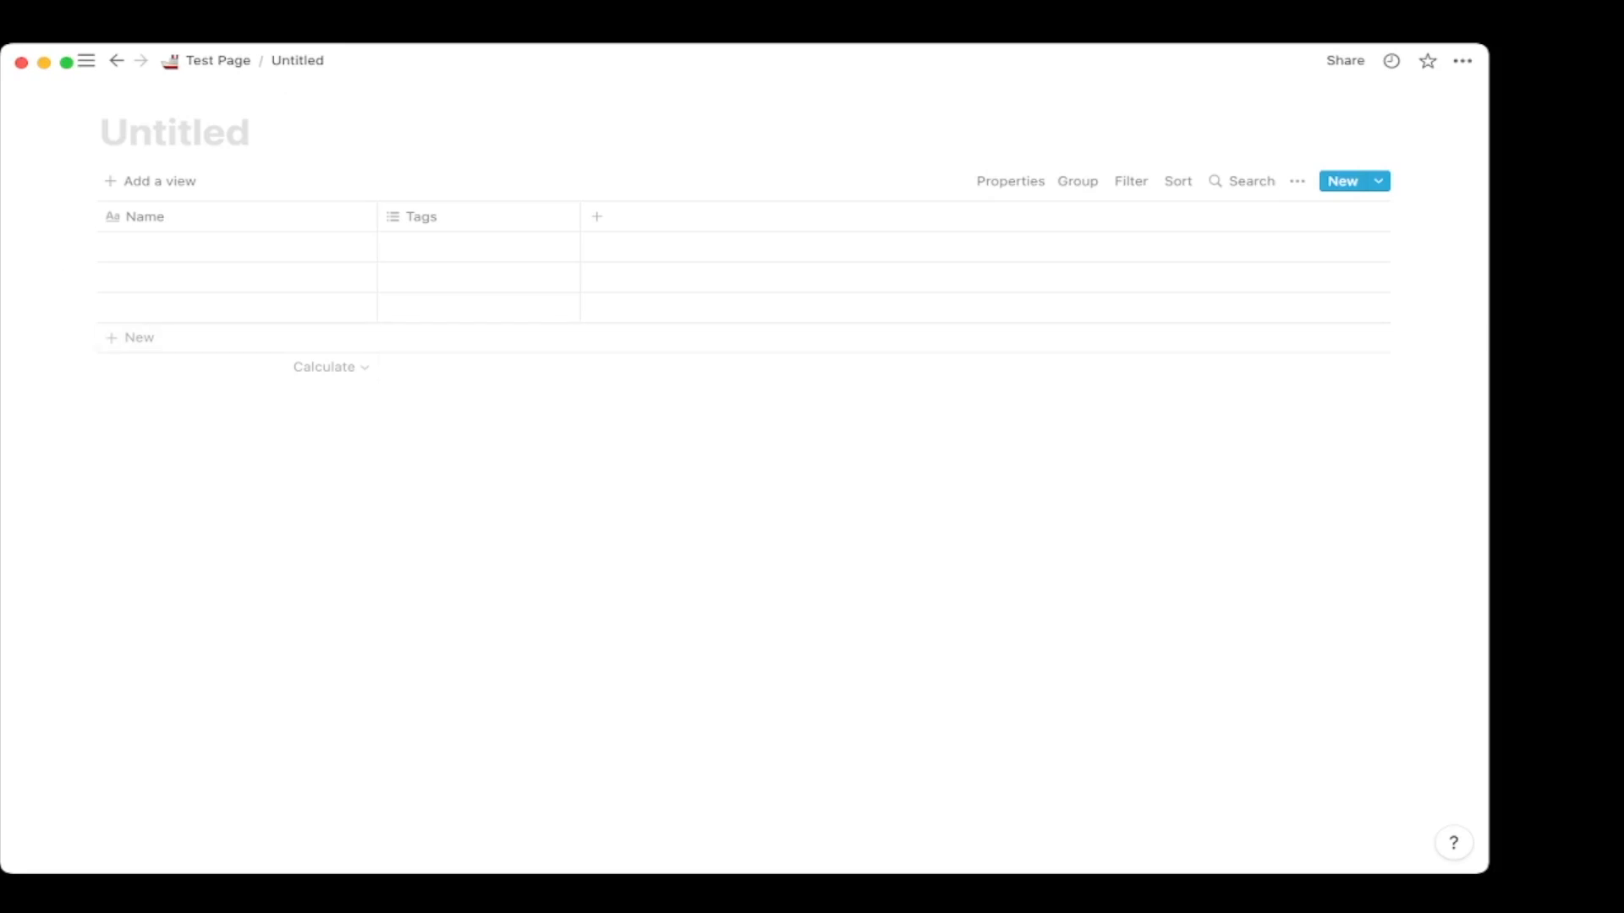
Return to Test Page and open the 'Page in a page' subpage.
{"action": "left_click", "coordinate": [217, 61]}
{"action": "scroll", "coordinate": [677, 389], "scroll_direction": "down", "scroll_amount": 7}
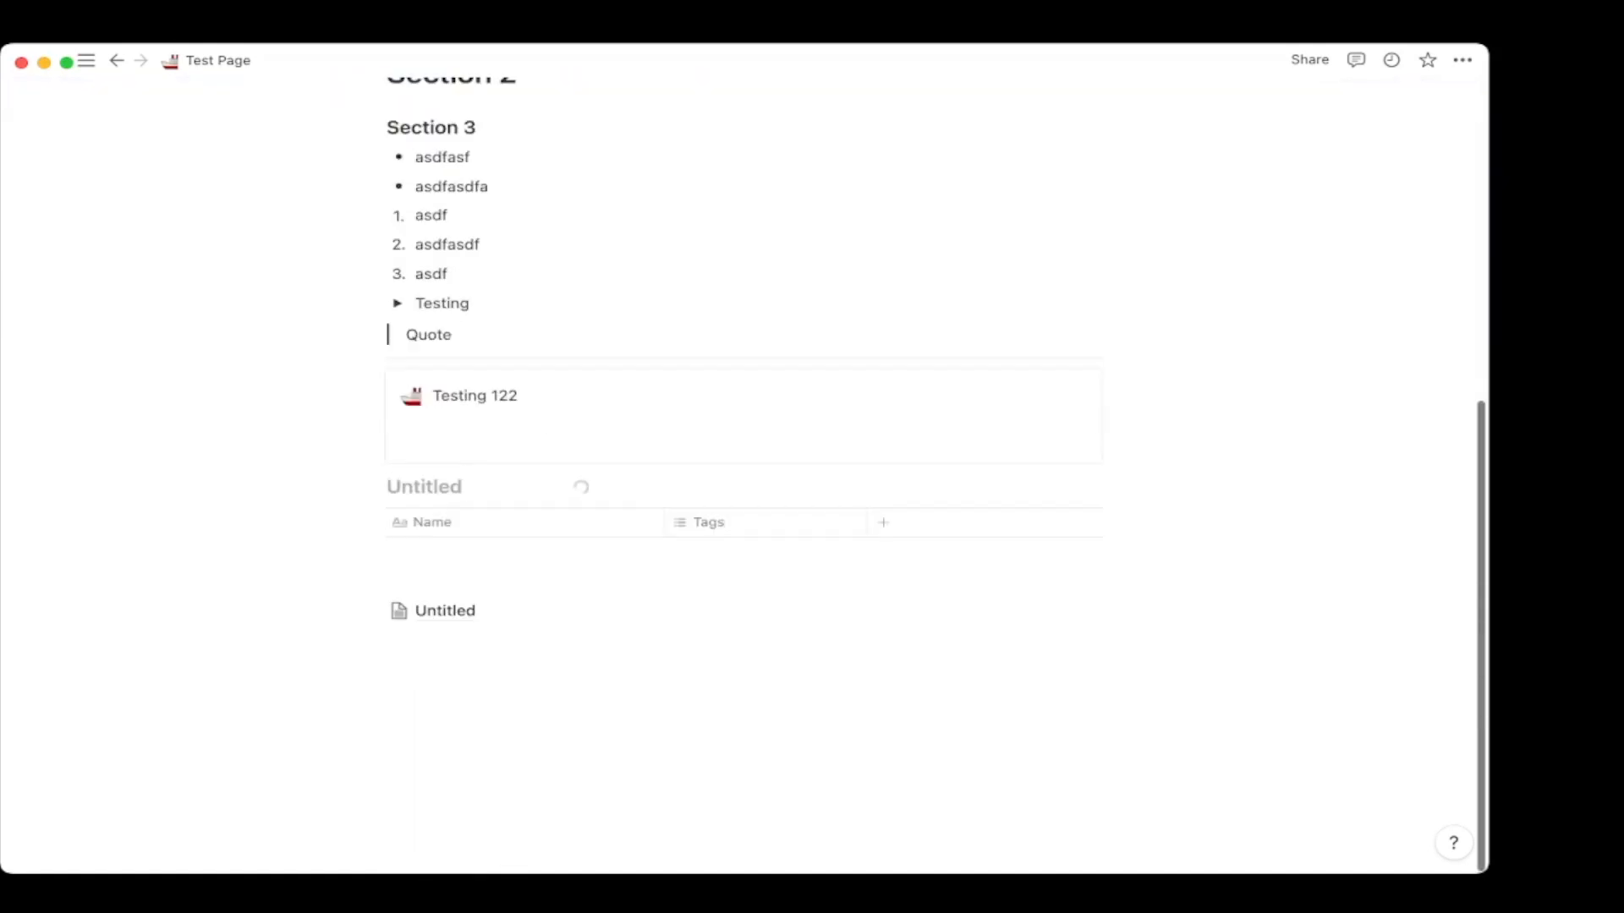
{"action": "left_click", "coordinate": [439, 639]}
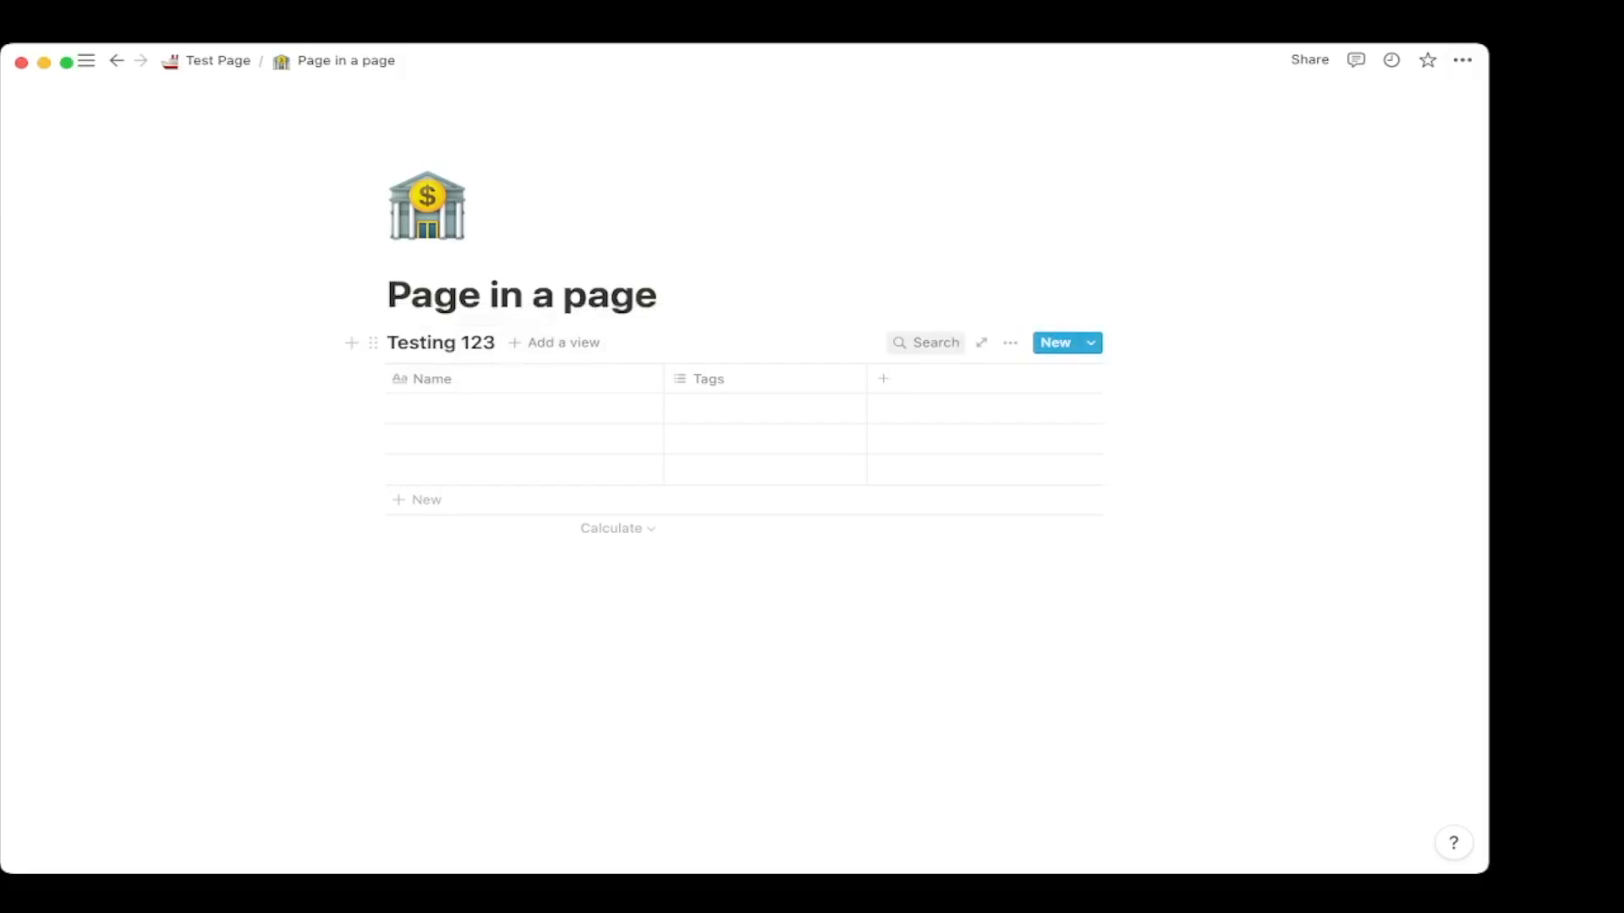
{"action": "left_click", "coordinate": [1010, 343]}
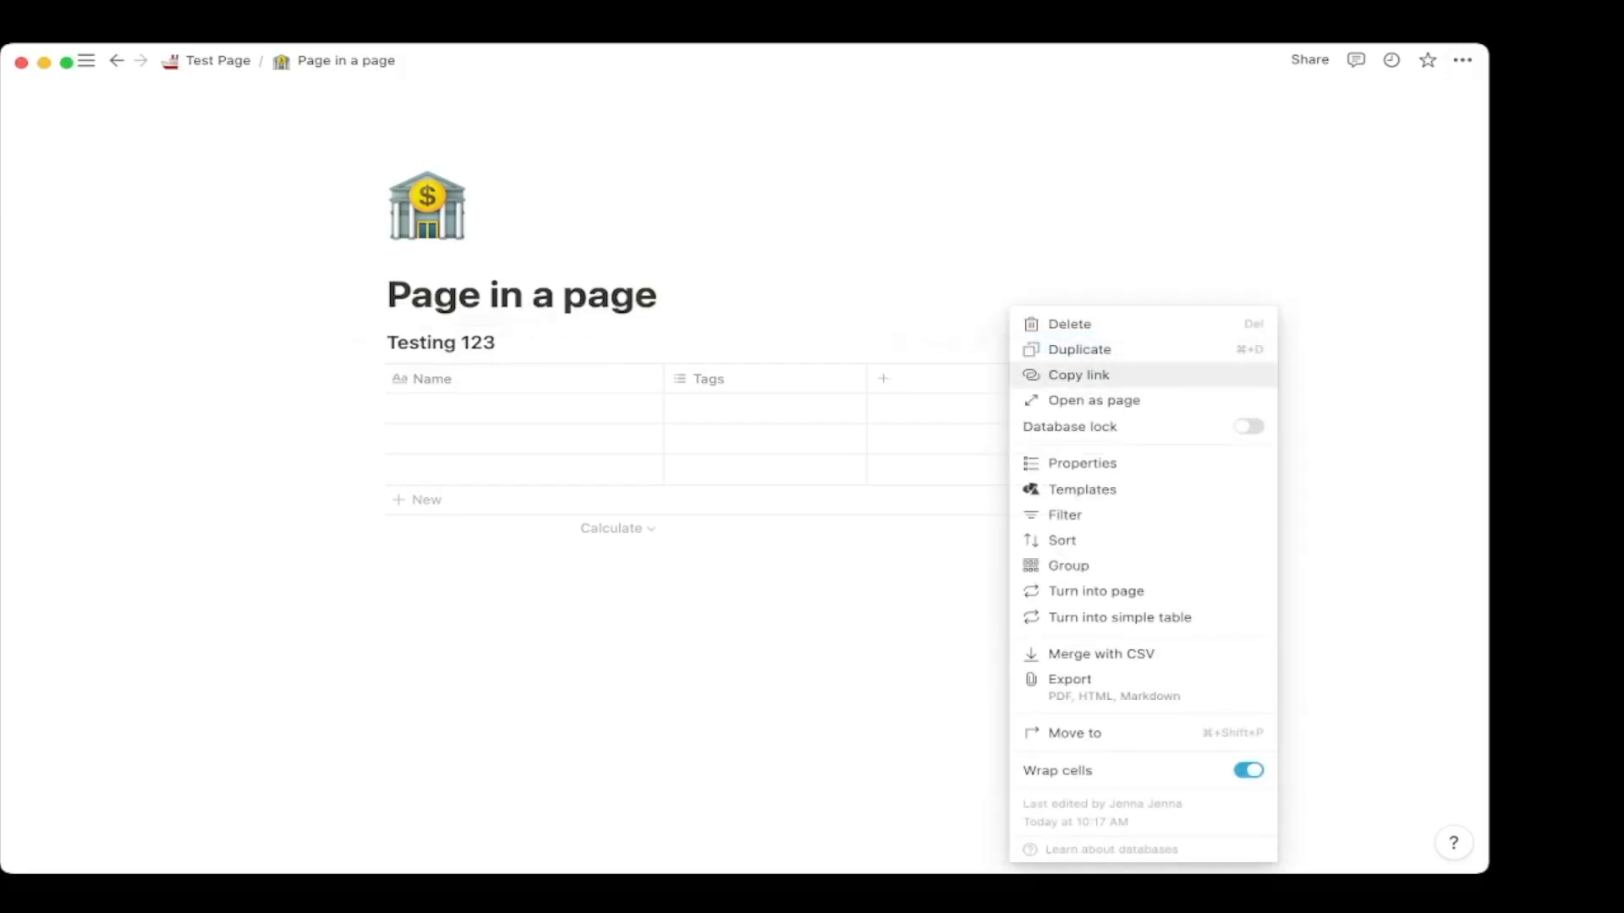
{"action": "left_click", "coordinate": [1096, 591]}
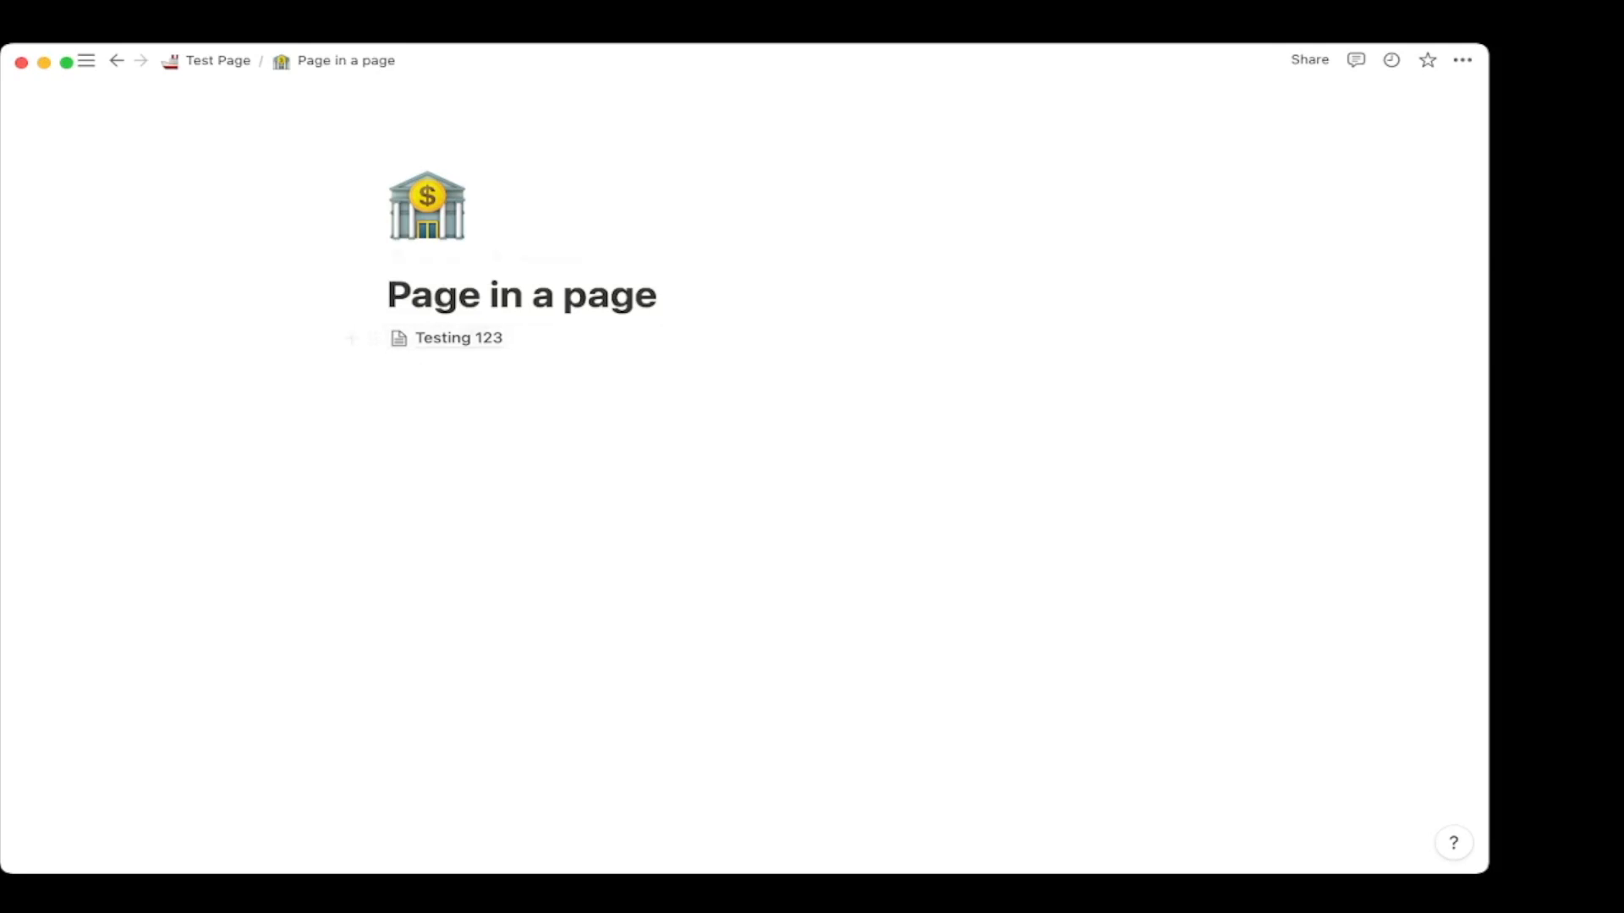
{"action": "left_click", "coordinate": [1087, 338]}
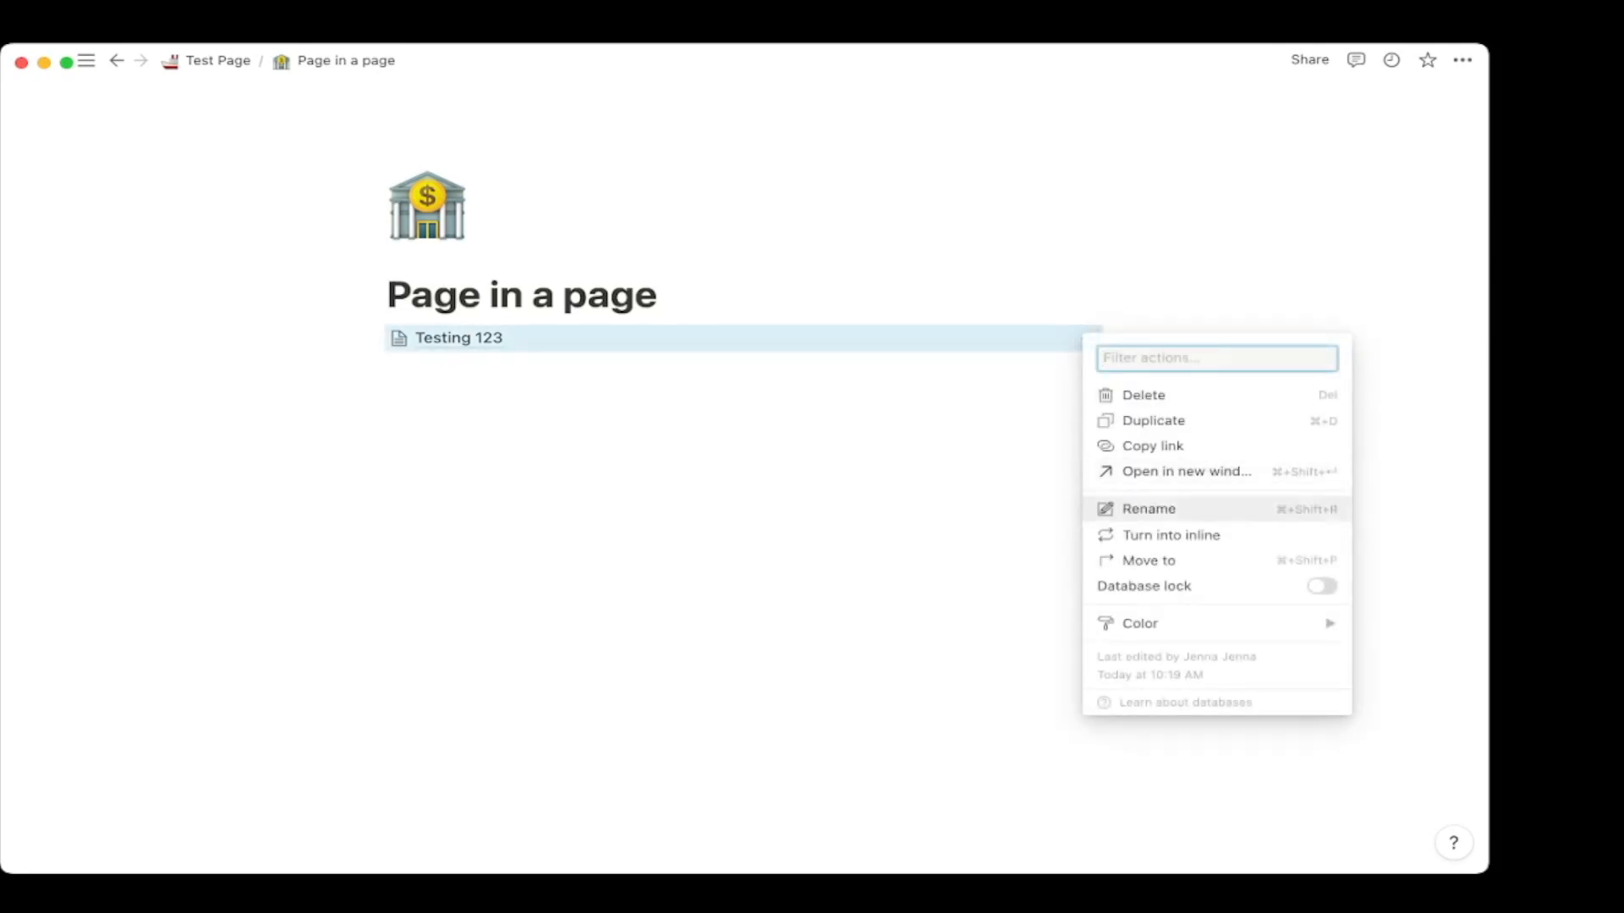
{"action": "left_click", "coordinate": [1171, 534]}
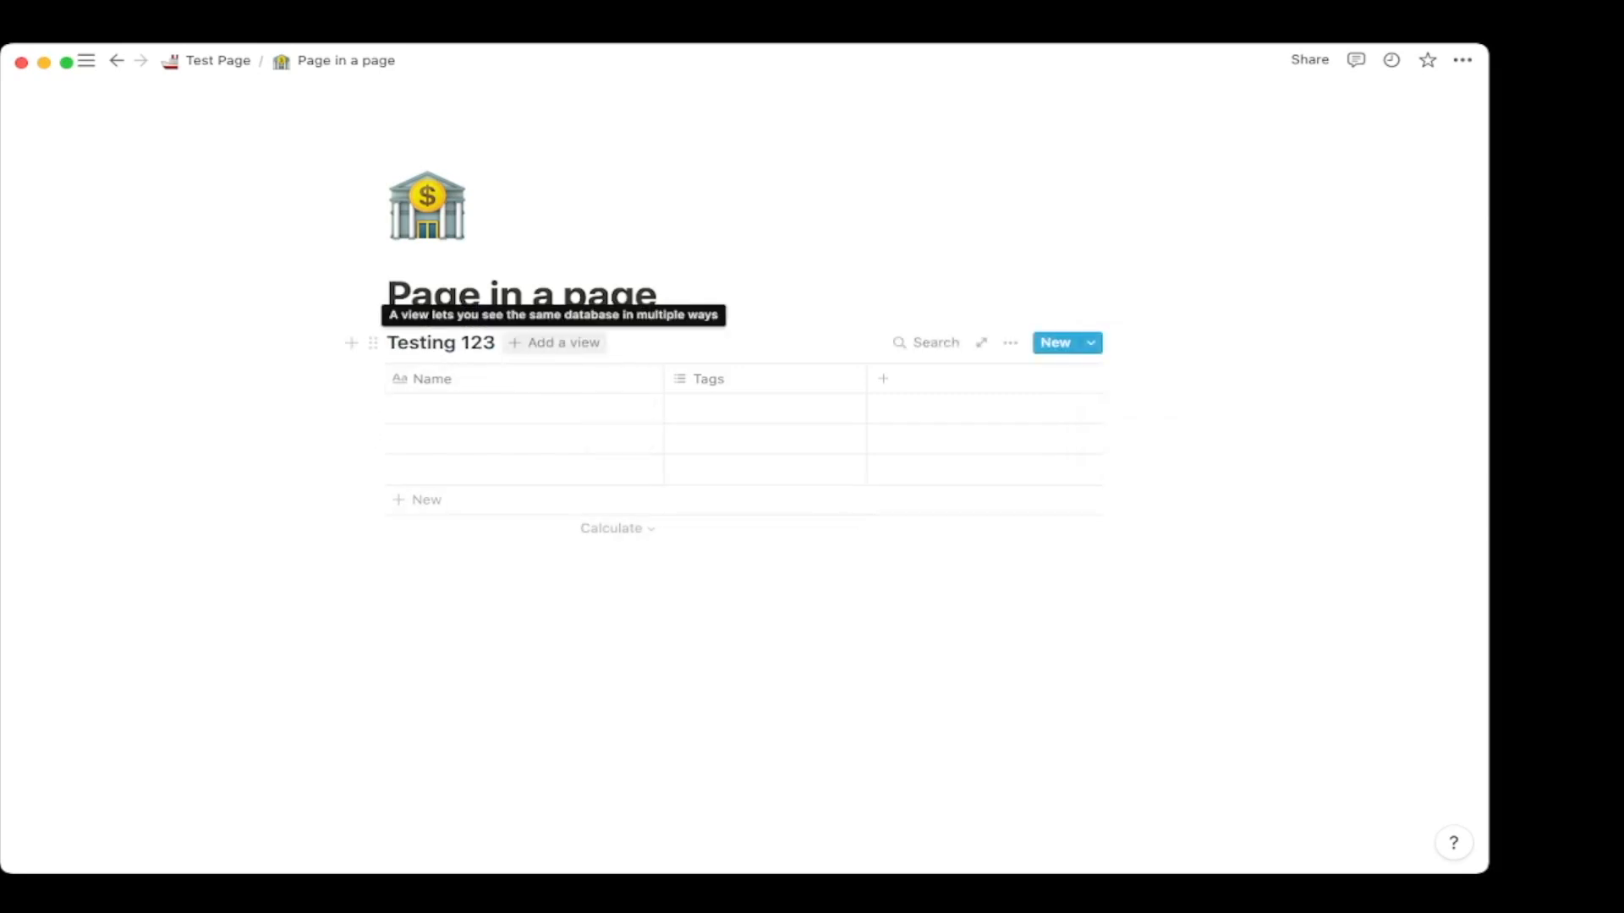
{"action": "left_click", "coordinate": [469, 558]}
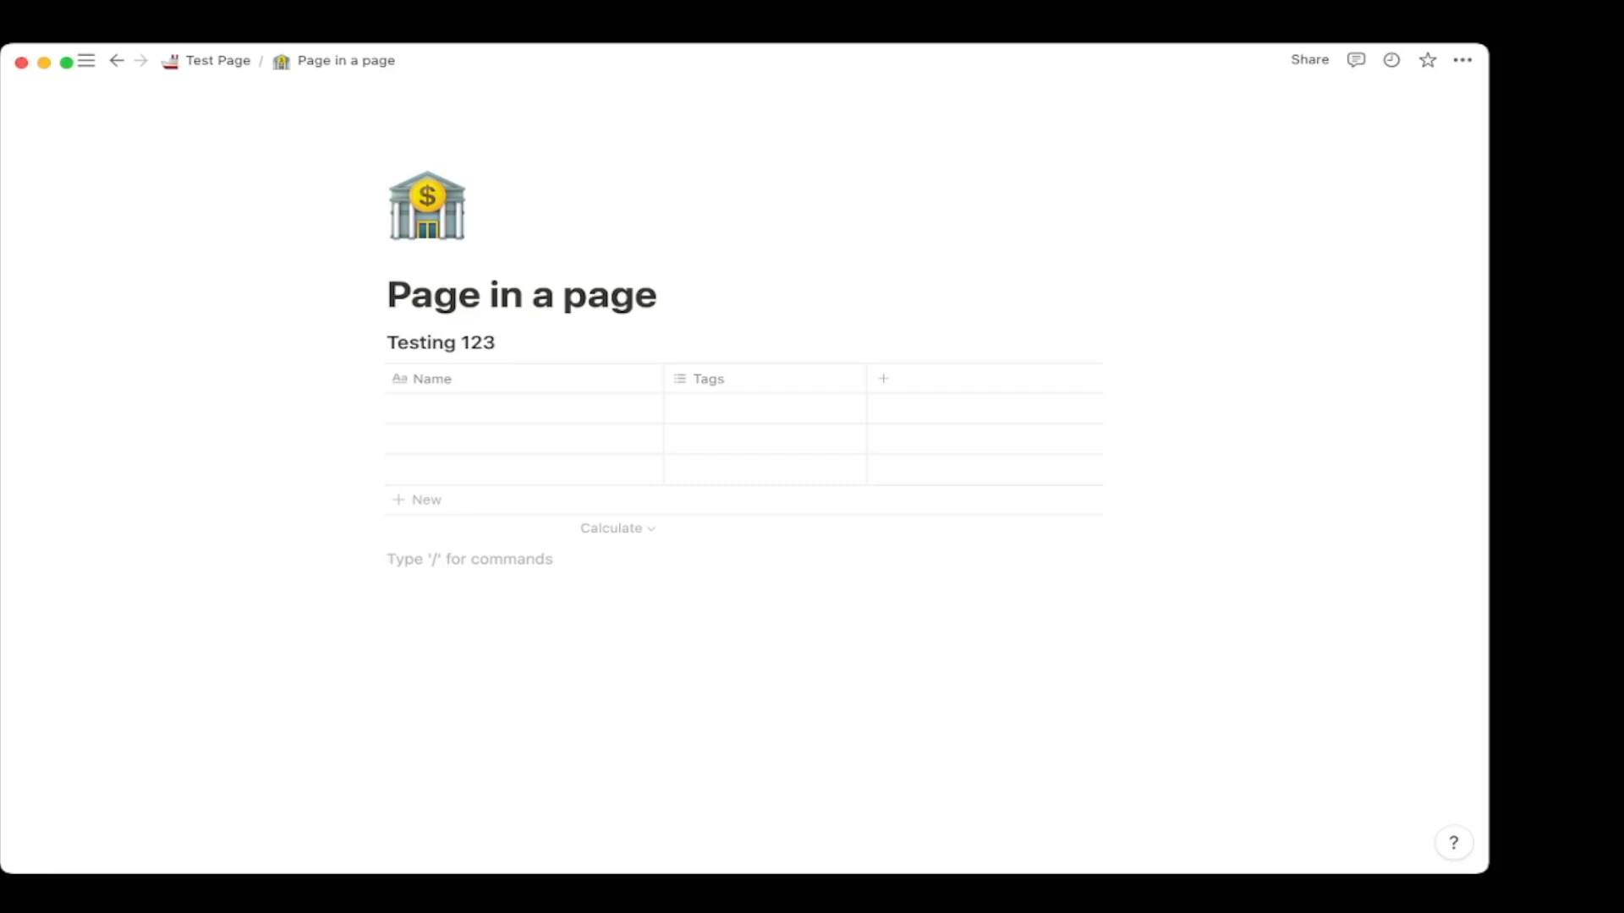
Add a linked view of the Testing 123 database below the table.
{"action": "type", "text": "/link"}
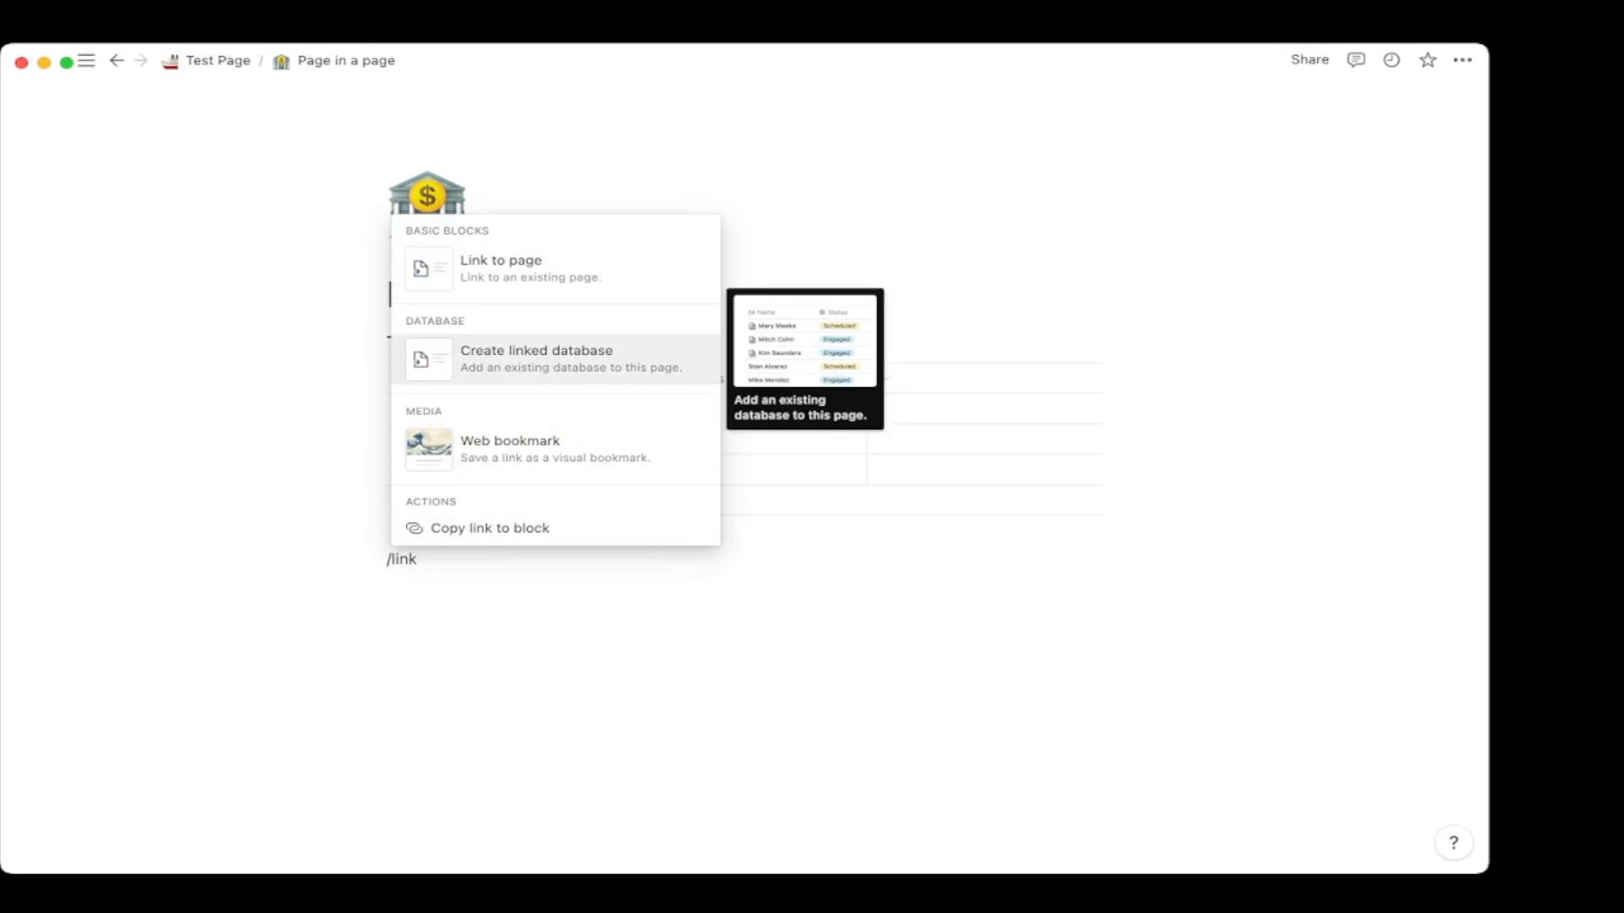
{"action": "key", "text": "Return"}
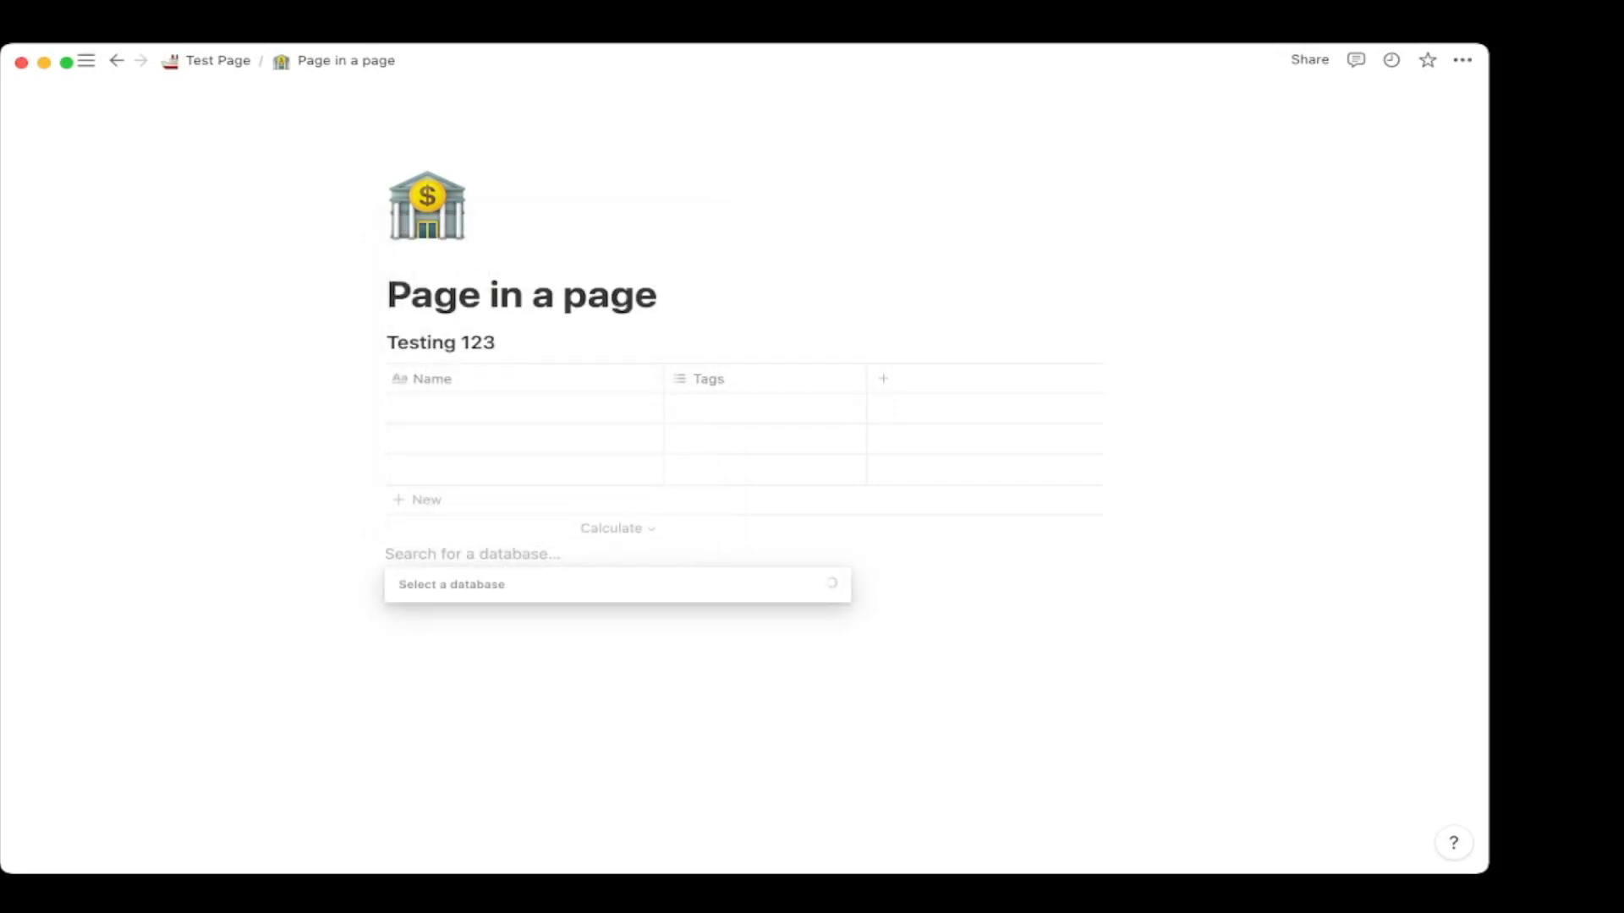
{"action": "type", "text": "testing 123"}
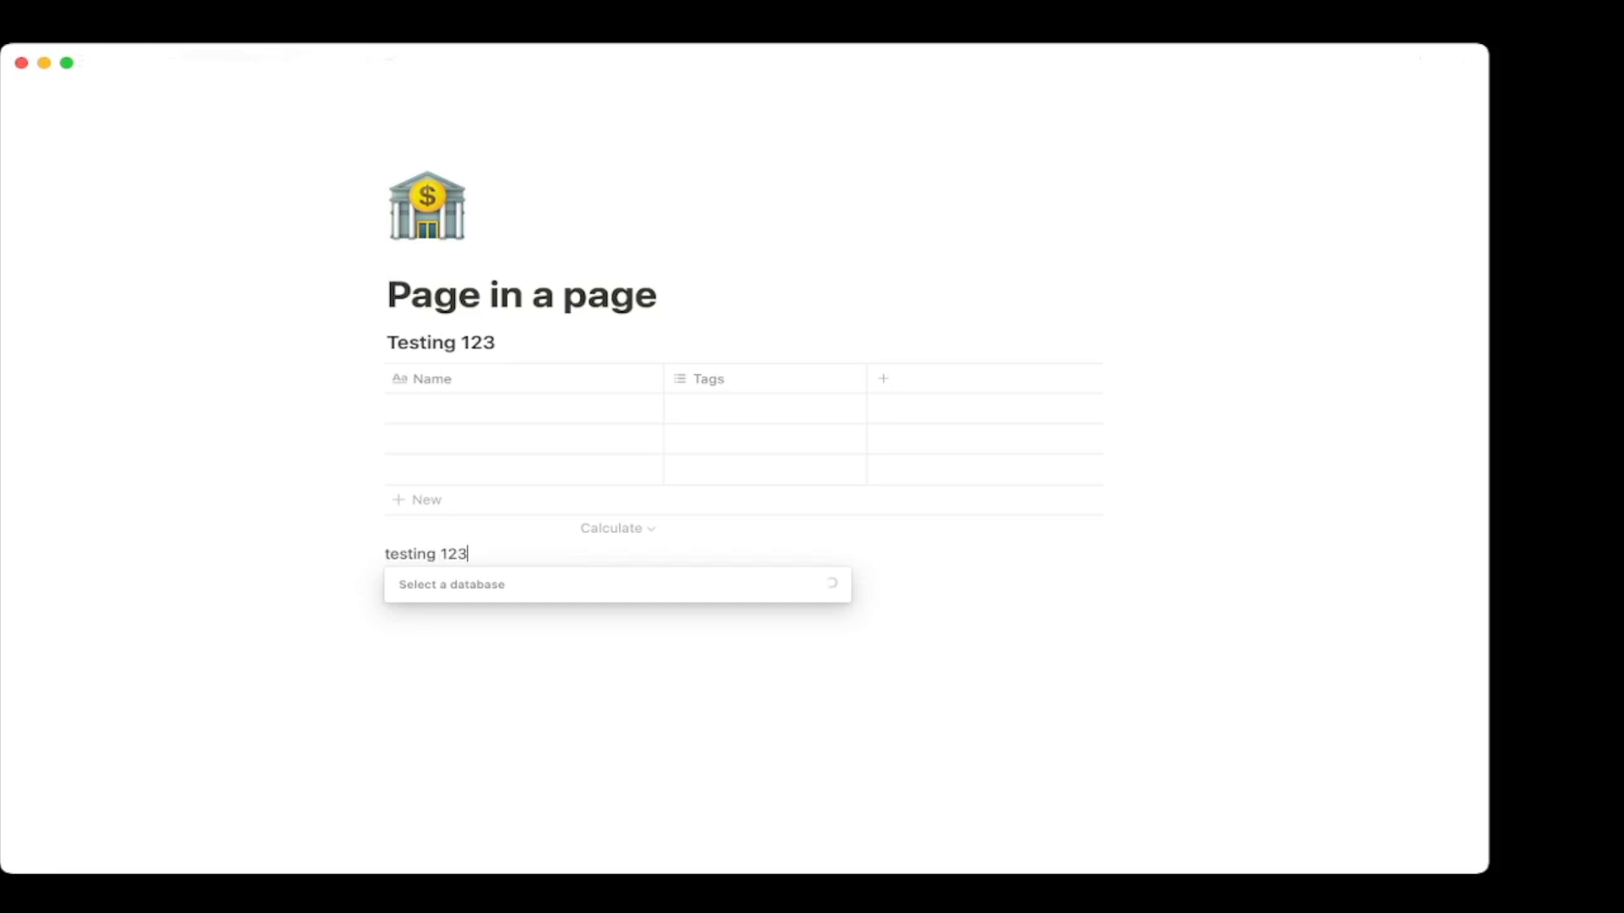
{"action": "key", "text": "Down"}
{"action": "key", "text": "Return"}
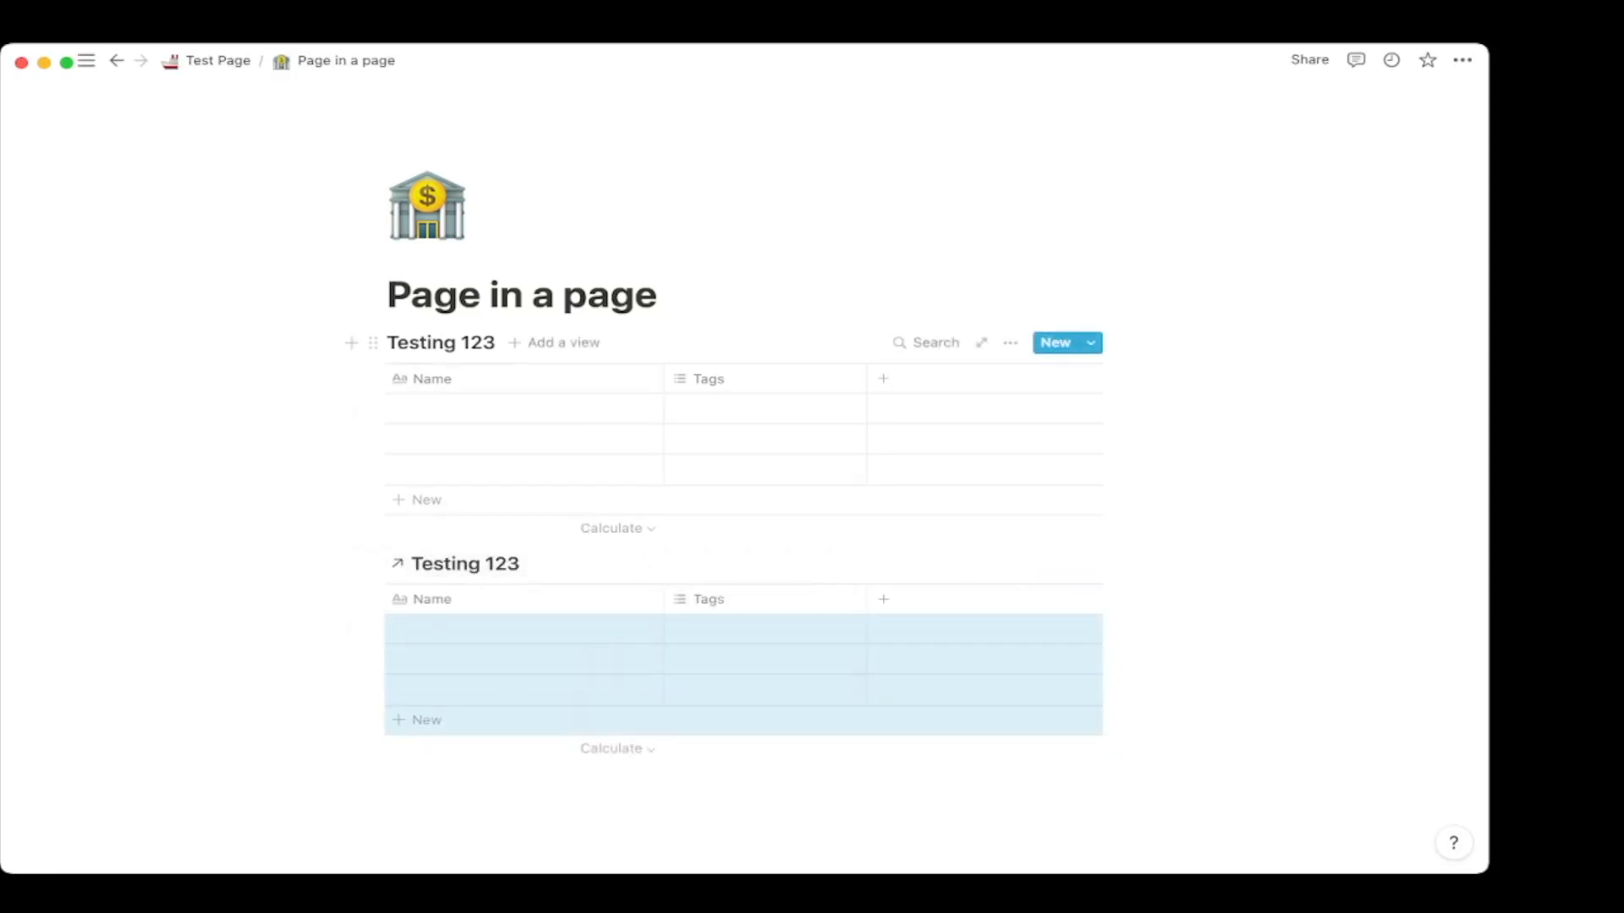
Enter 'testing 123' in the first Name cell of Testing 123.
{"action": "left_click", "coordinate": [524, 408]}
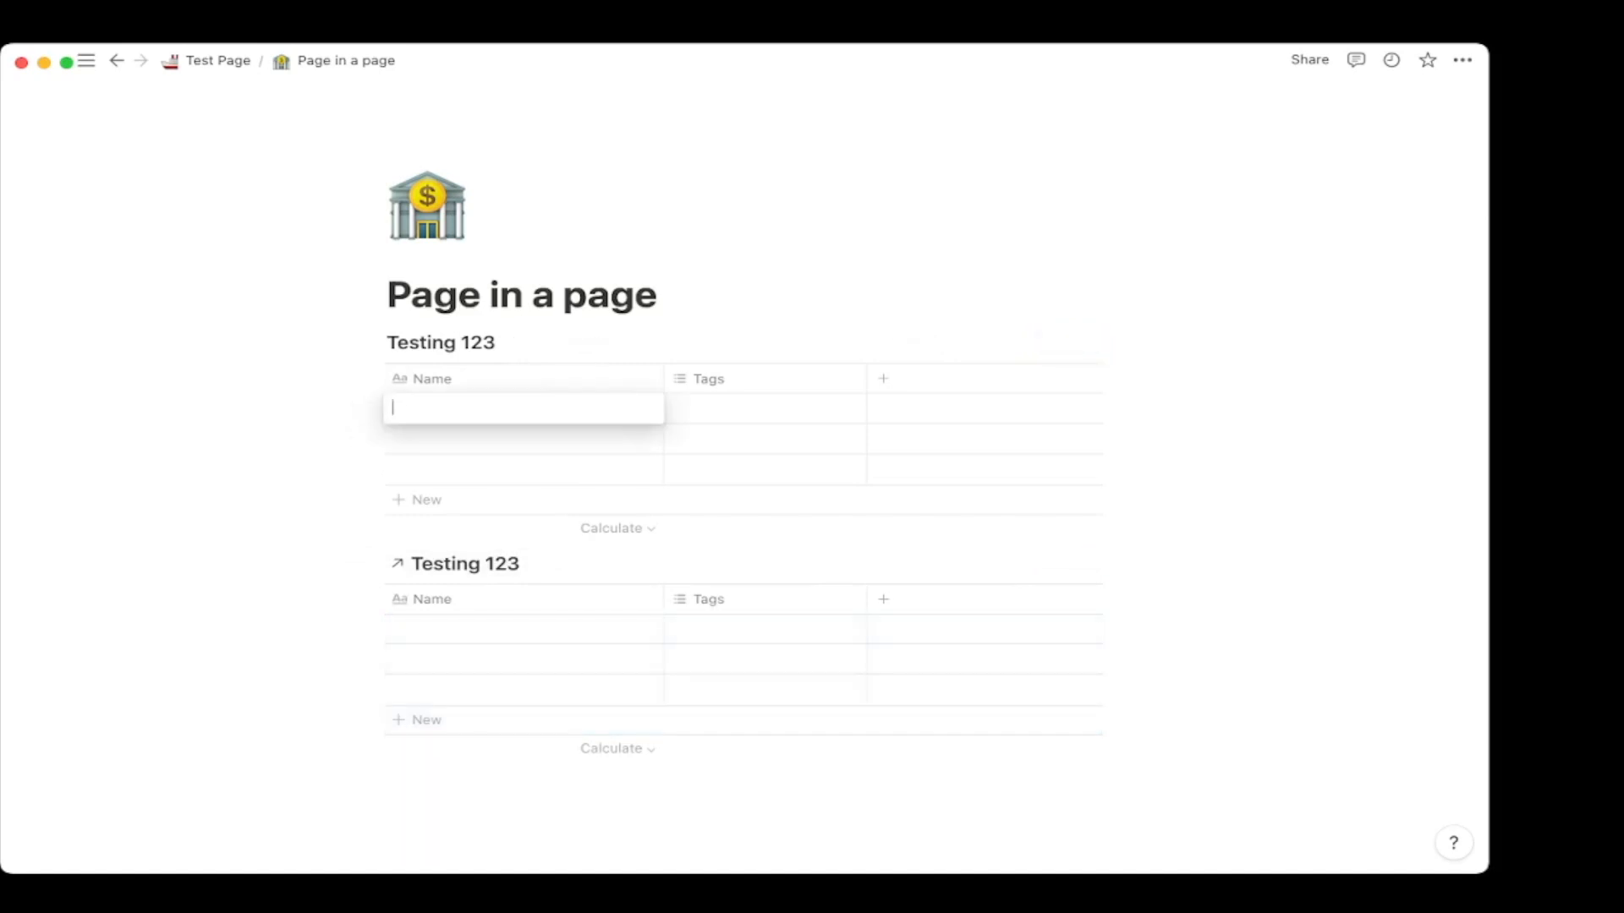
{"action": "type", "text": "testing 123"}
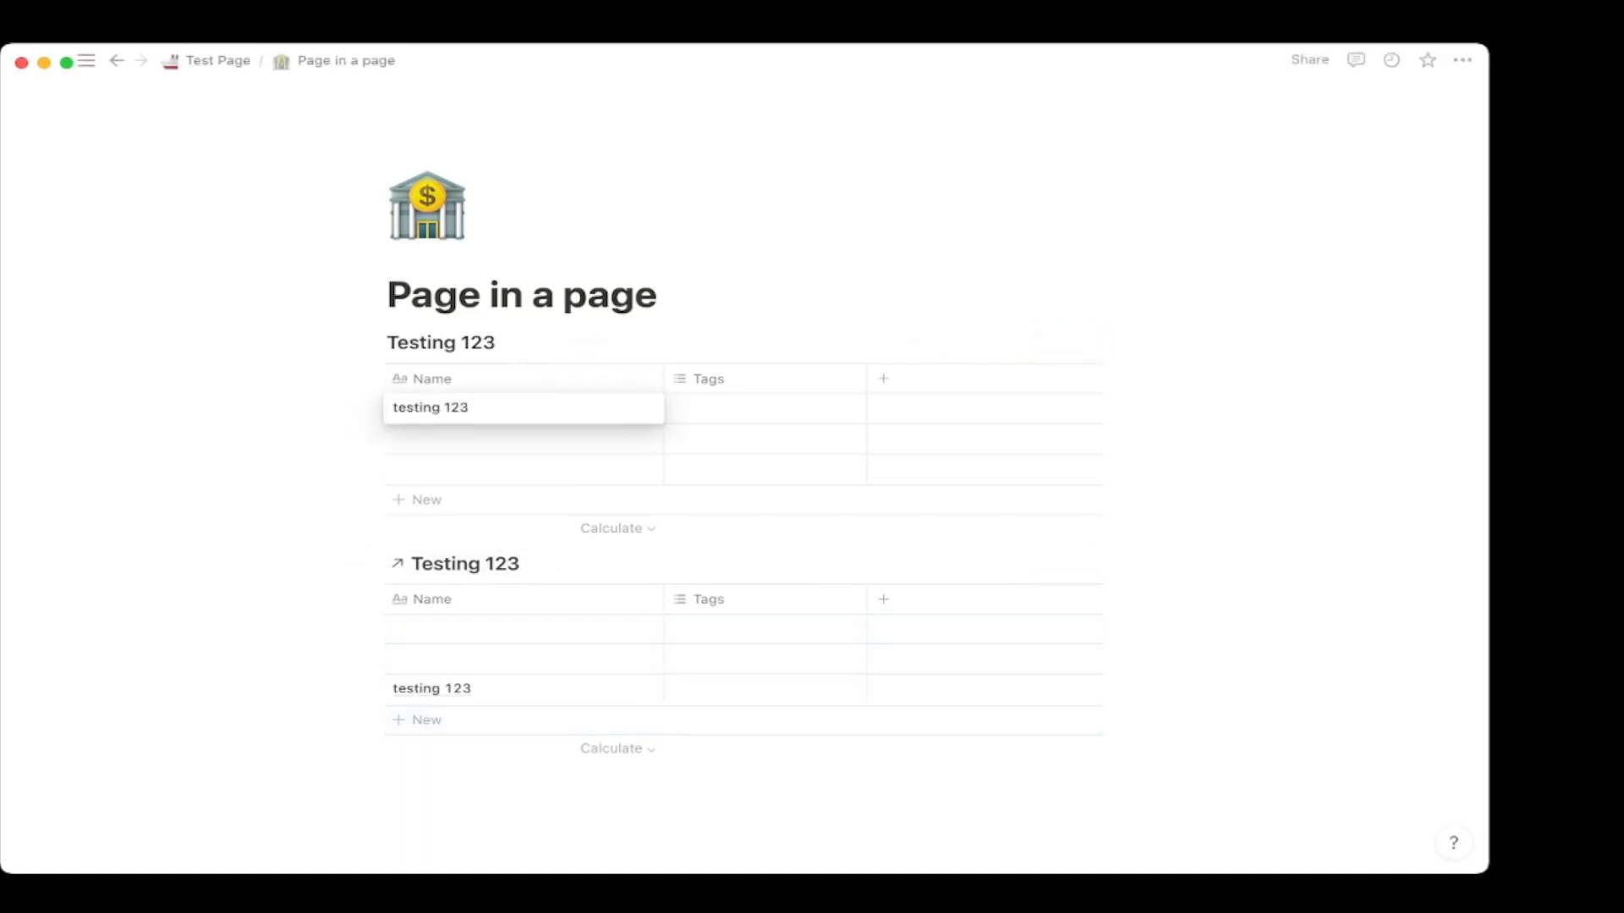
{"action": "key", "text": "Escape"}
Delete the temporary linked Testing 123 view.
{"action": "left_click", "coordinate": [1009, 563]}
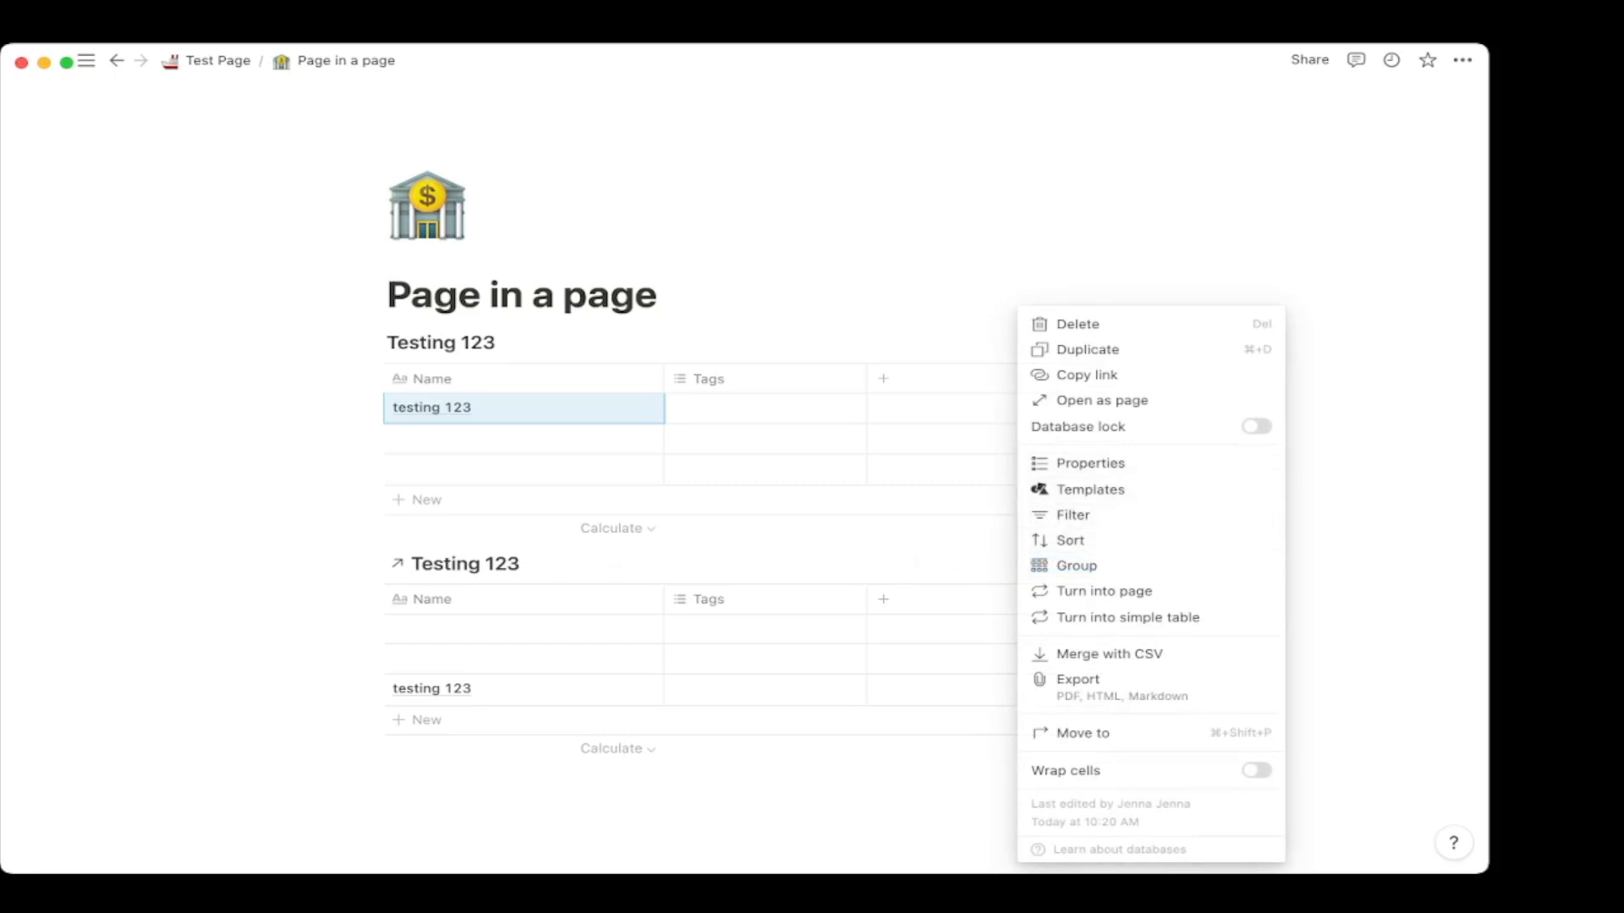
{"action": "key", "text": "Escape"}
{"action": "left_click", "coordinate": [372, 563]}
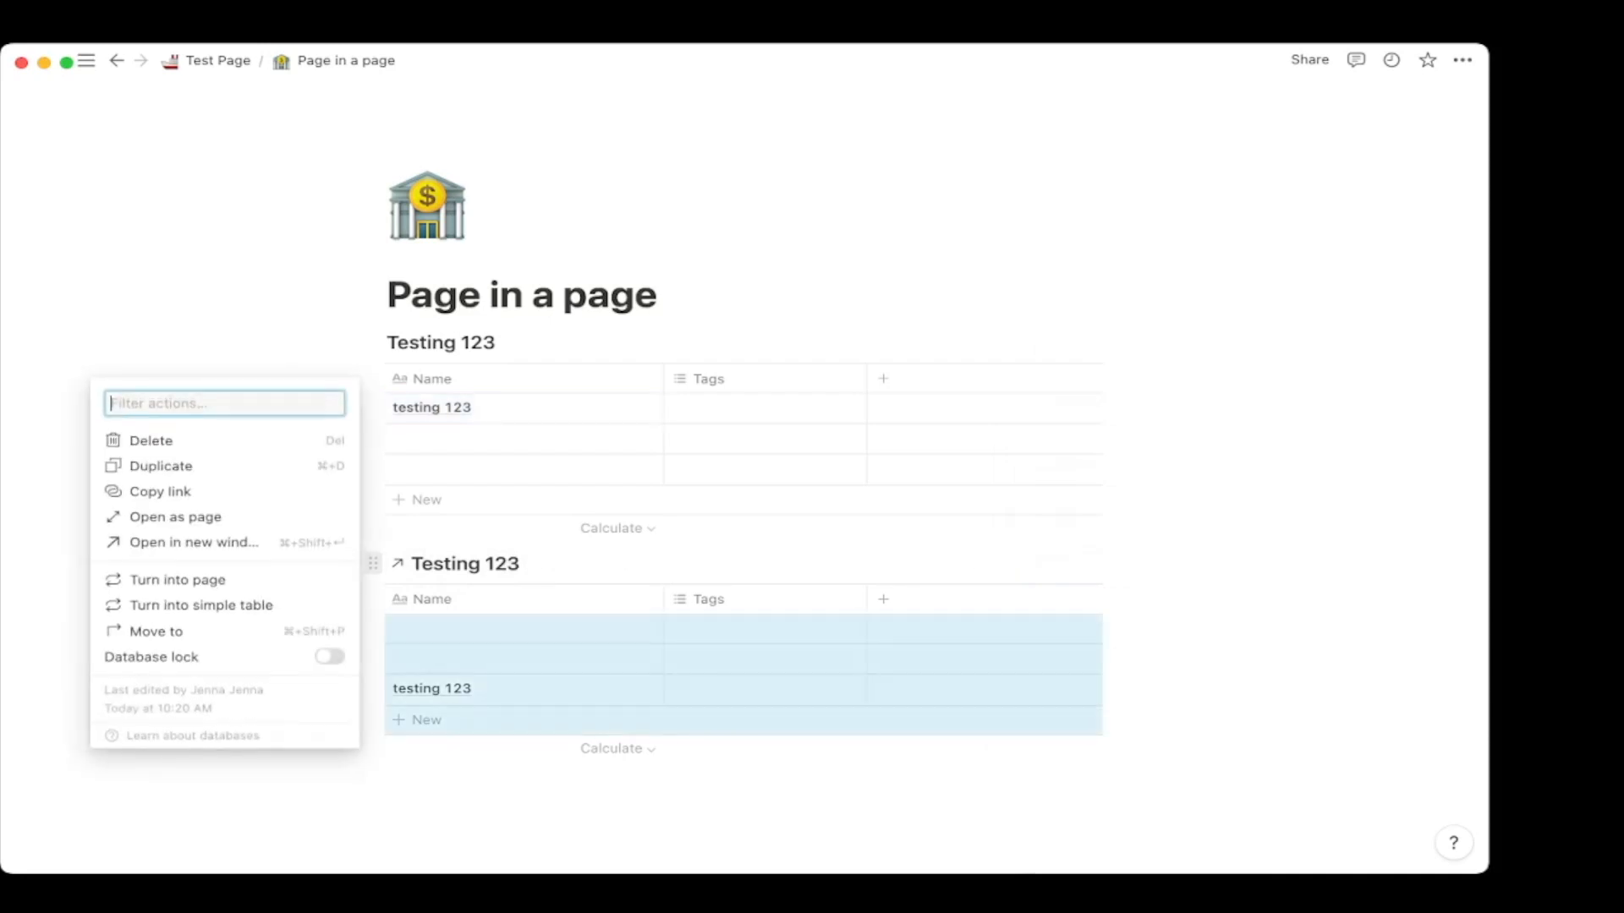
{"action": "key", "text": "Delete"}
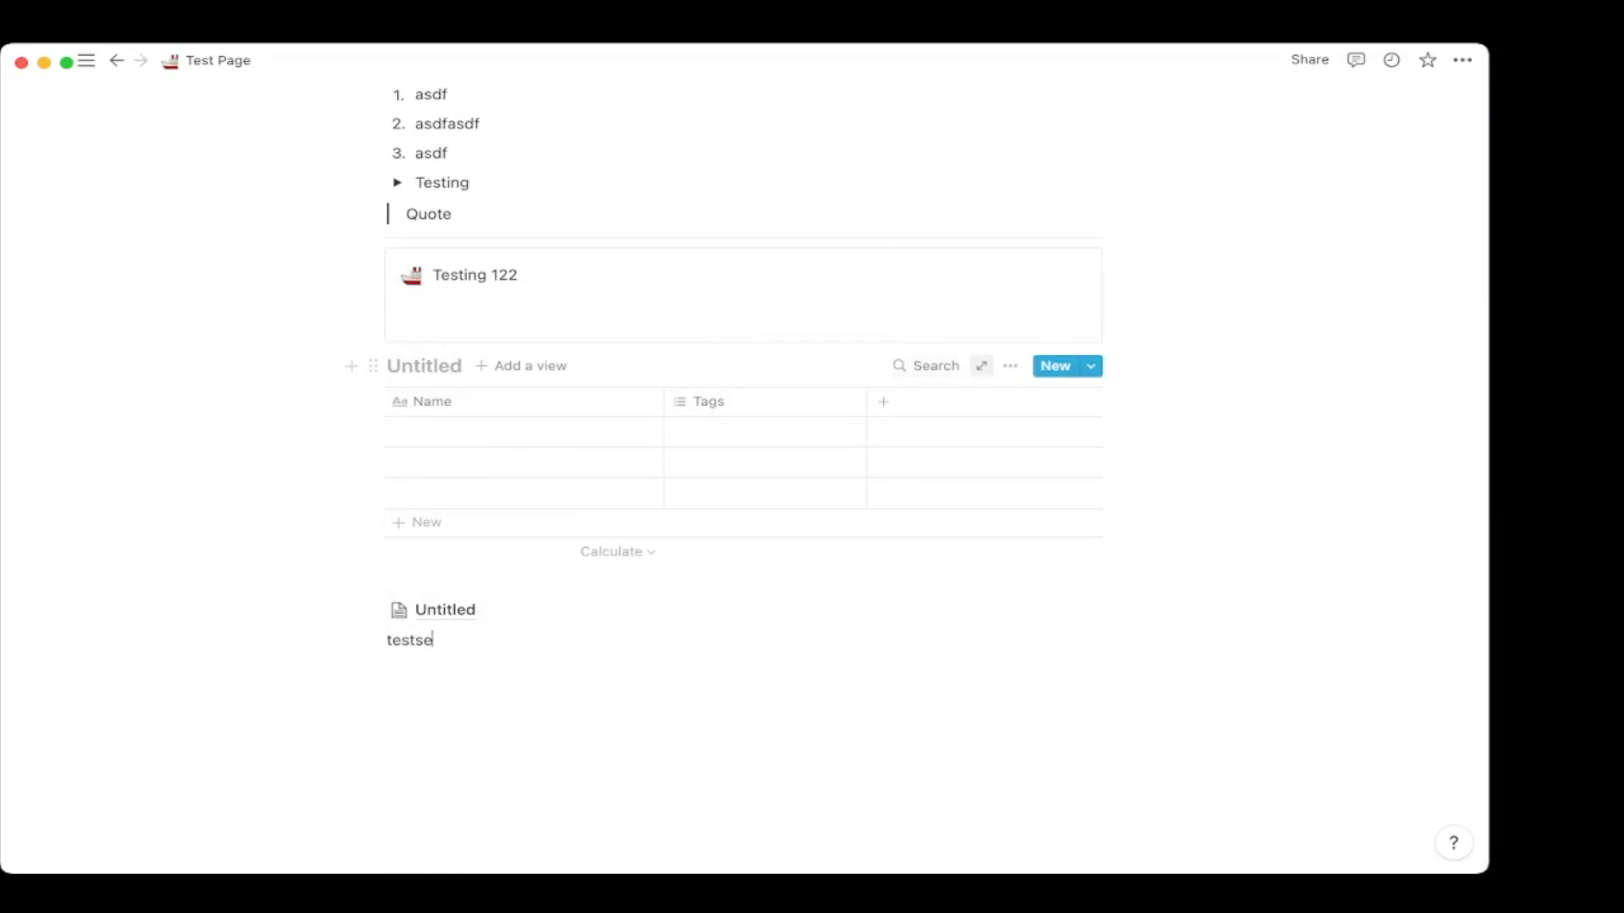
Open the Untitled table as a full page, then return to Test Page.
{"action": "left_click", "coordinate": [979, 366]}
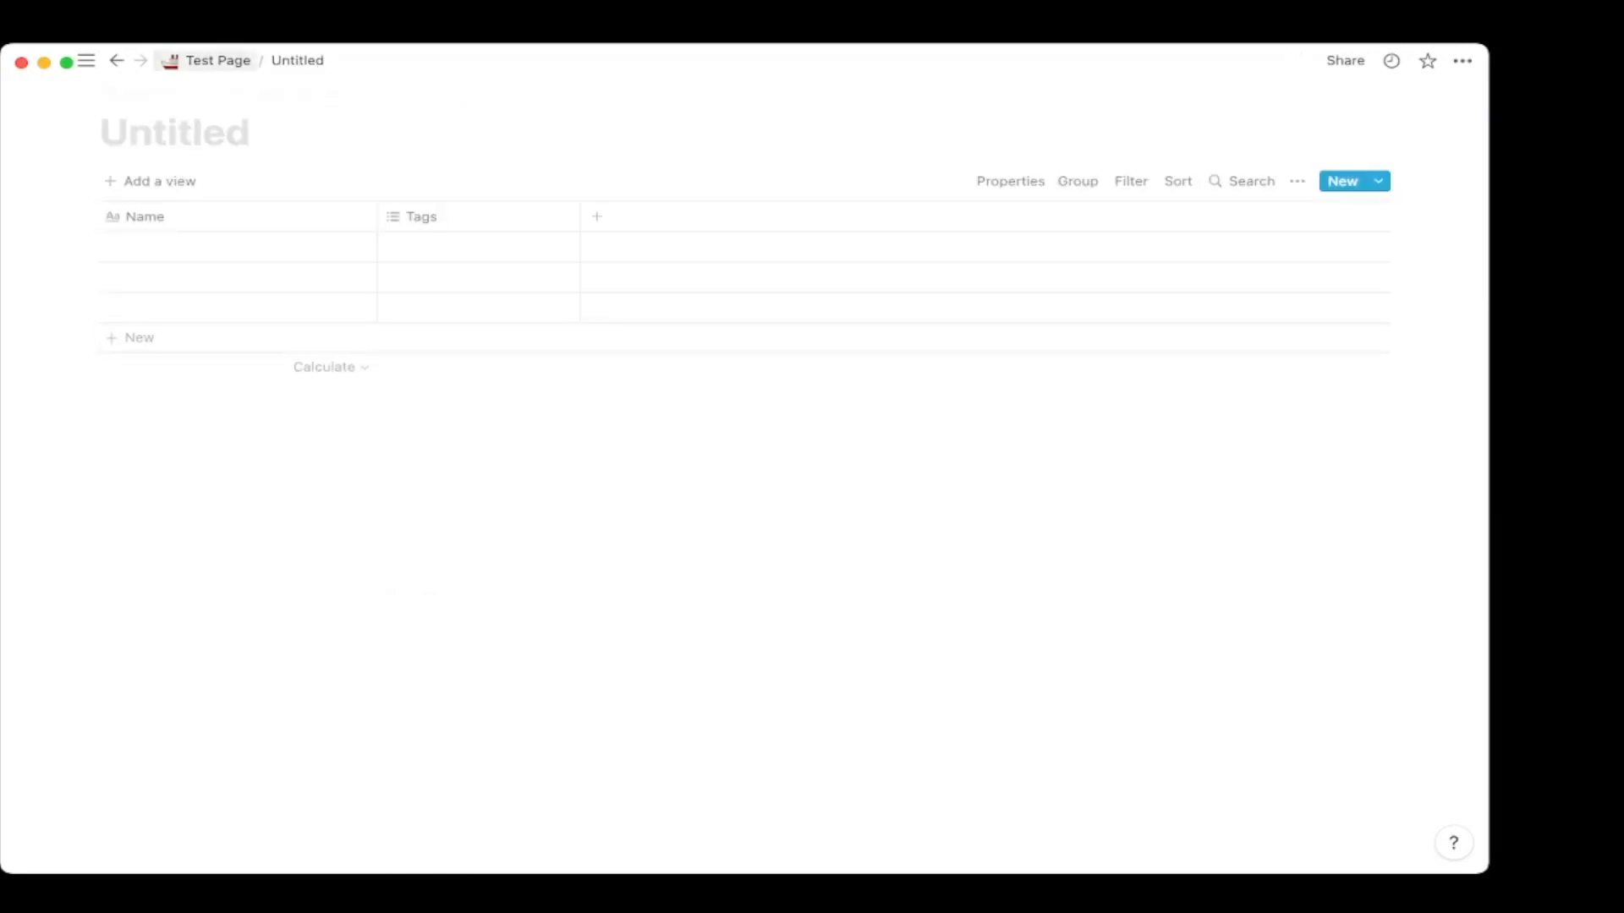
{"action": "left_click", "coordinate": [211, 60]}
{"action": "scroll", "coordinate": [744, 381], "scroll_direction": "down", "scroll_amount": 10}
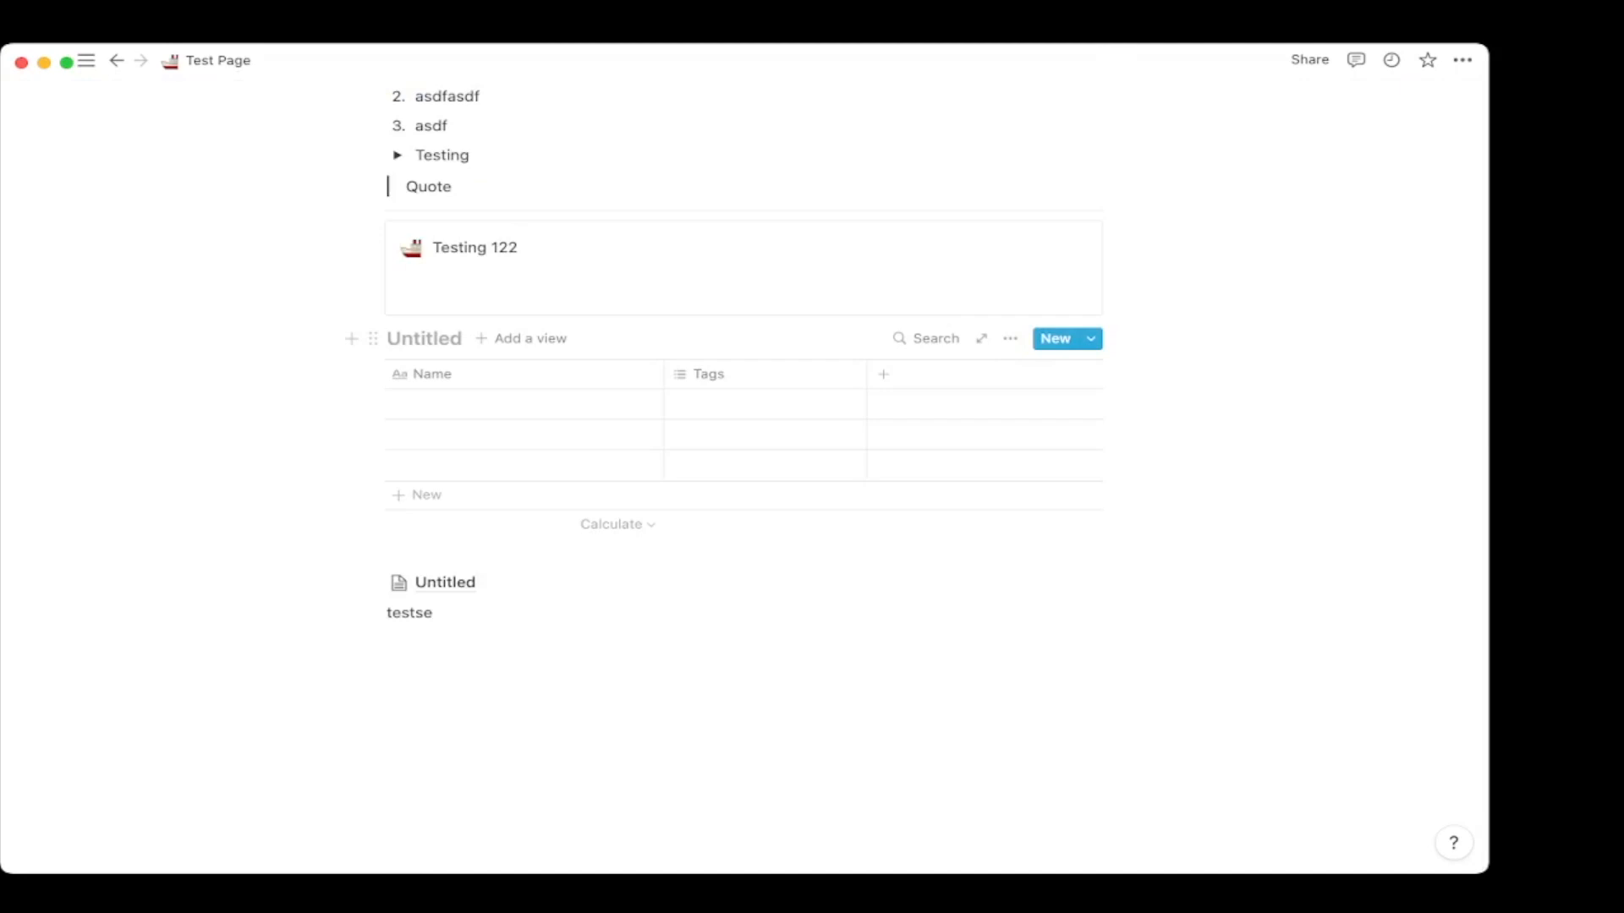
{"action": "left_click", "coordinate": [980, 338]}
{"action": "left_click", "coordinate": [212, 60]}
{"action": "scroll", "coordinate": [592, 406], "scroll_direction": "down", "scroll_amount": 10}
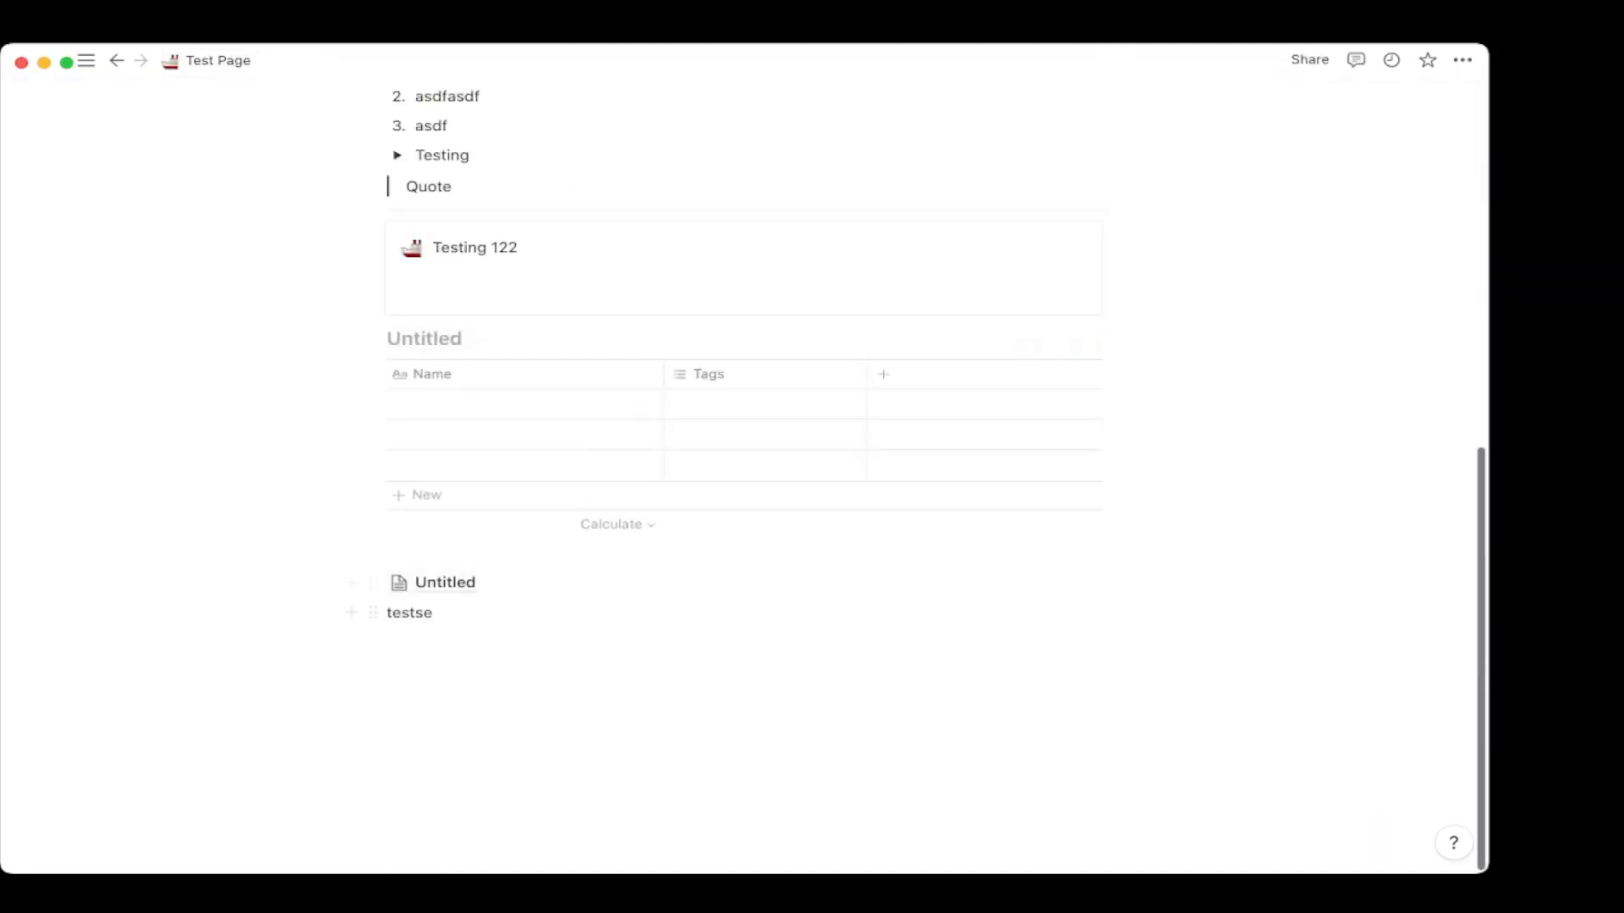
Delete the empty block, Untitled link and 'testse' line, and title the database 'Testing 123'.
{"action": "left_click_drag", "start_coordinate": [461, 698], "coordinate": [416, 554]}
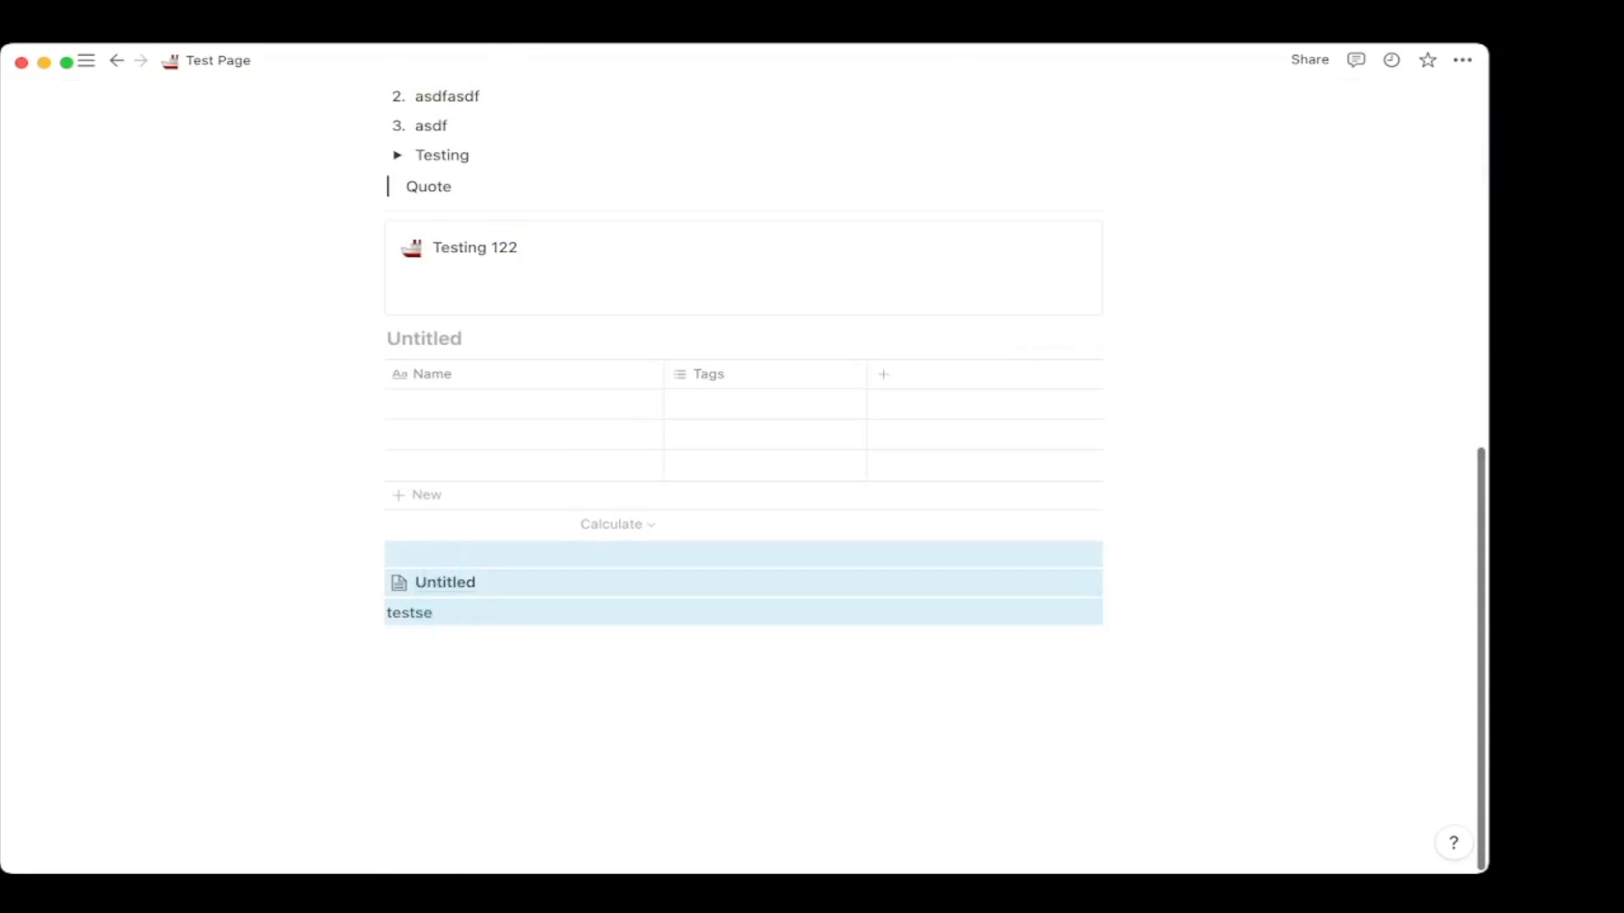
{"action": "key", "text": "BackSpace"}
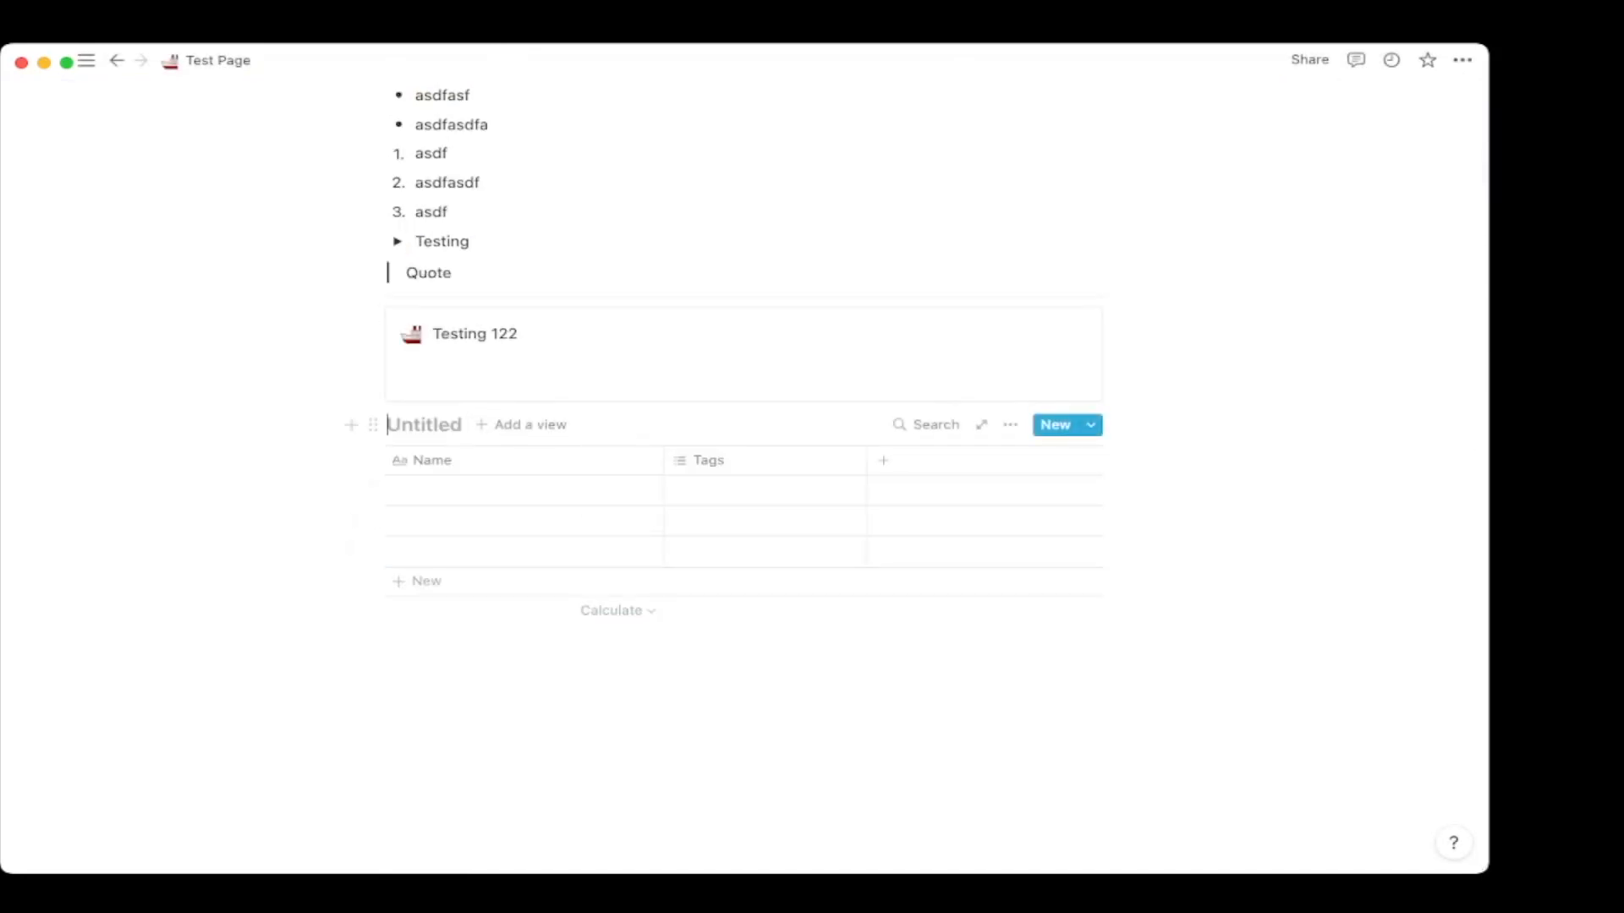
{"action": "type", "text": "Testing 123"}
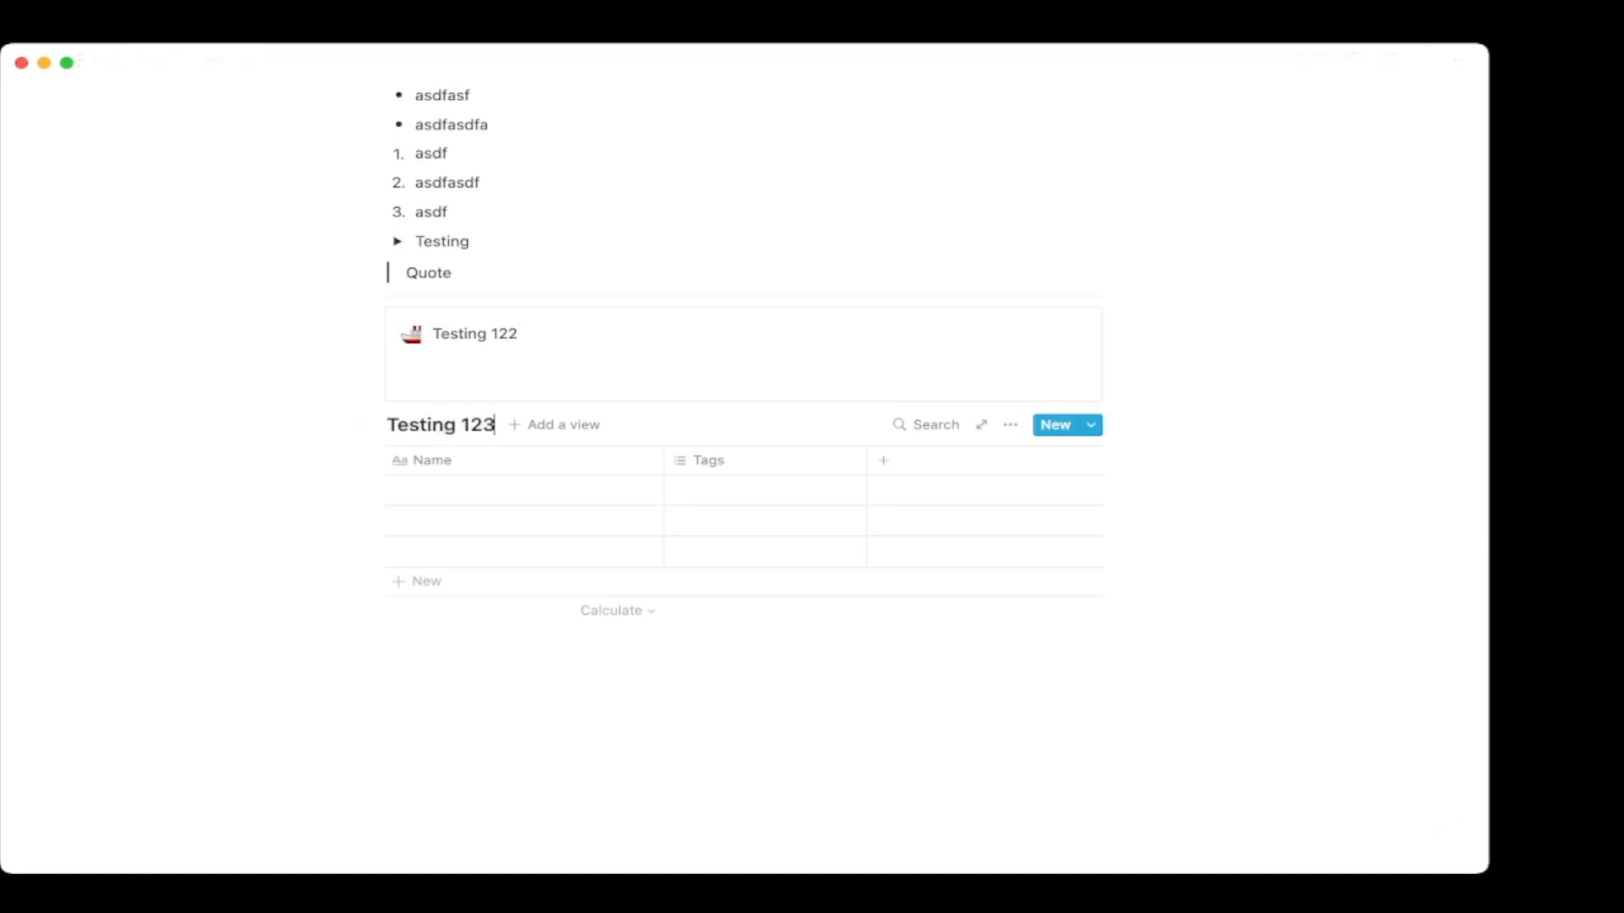
Give the Testing 123 database a crystal-ball icon from its full-page view.
{"action": "left_click", "coordinate": [981, 424]}
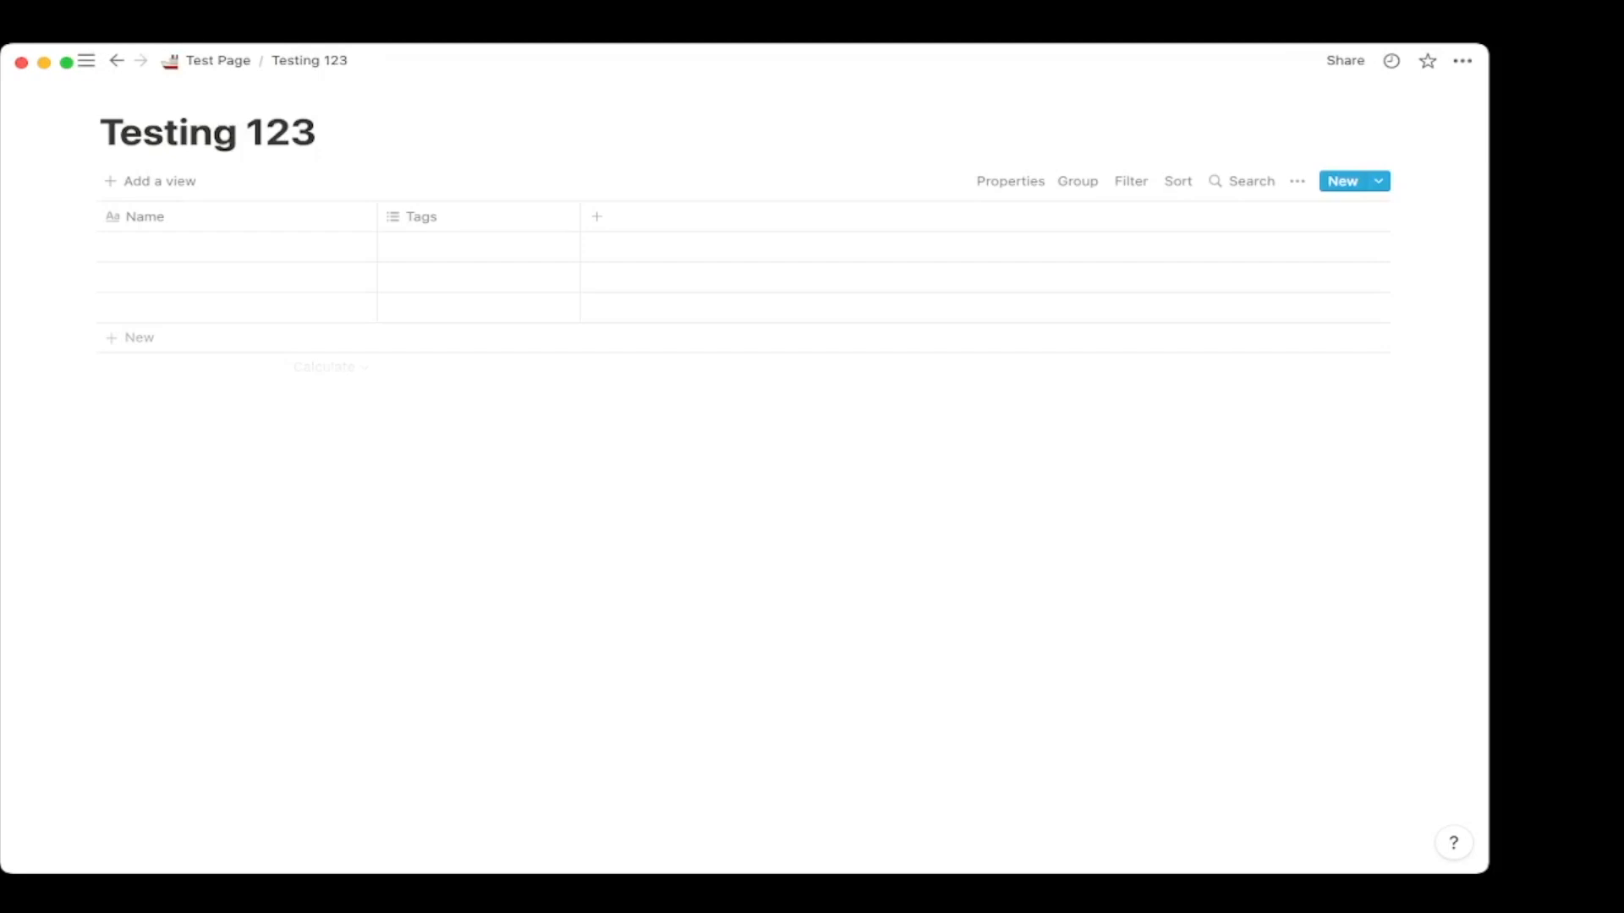
{"action": "left_click", "coordinate": [142, 94]}
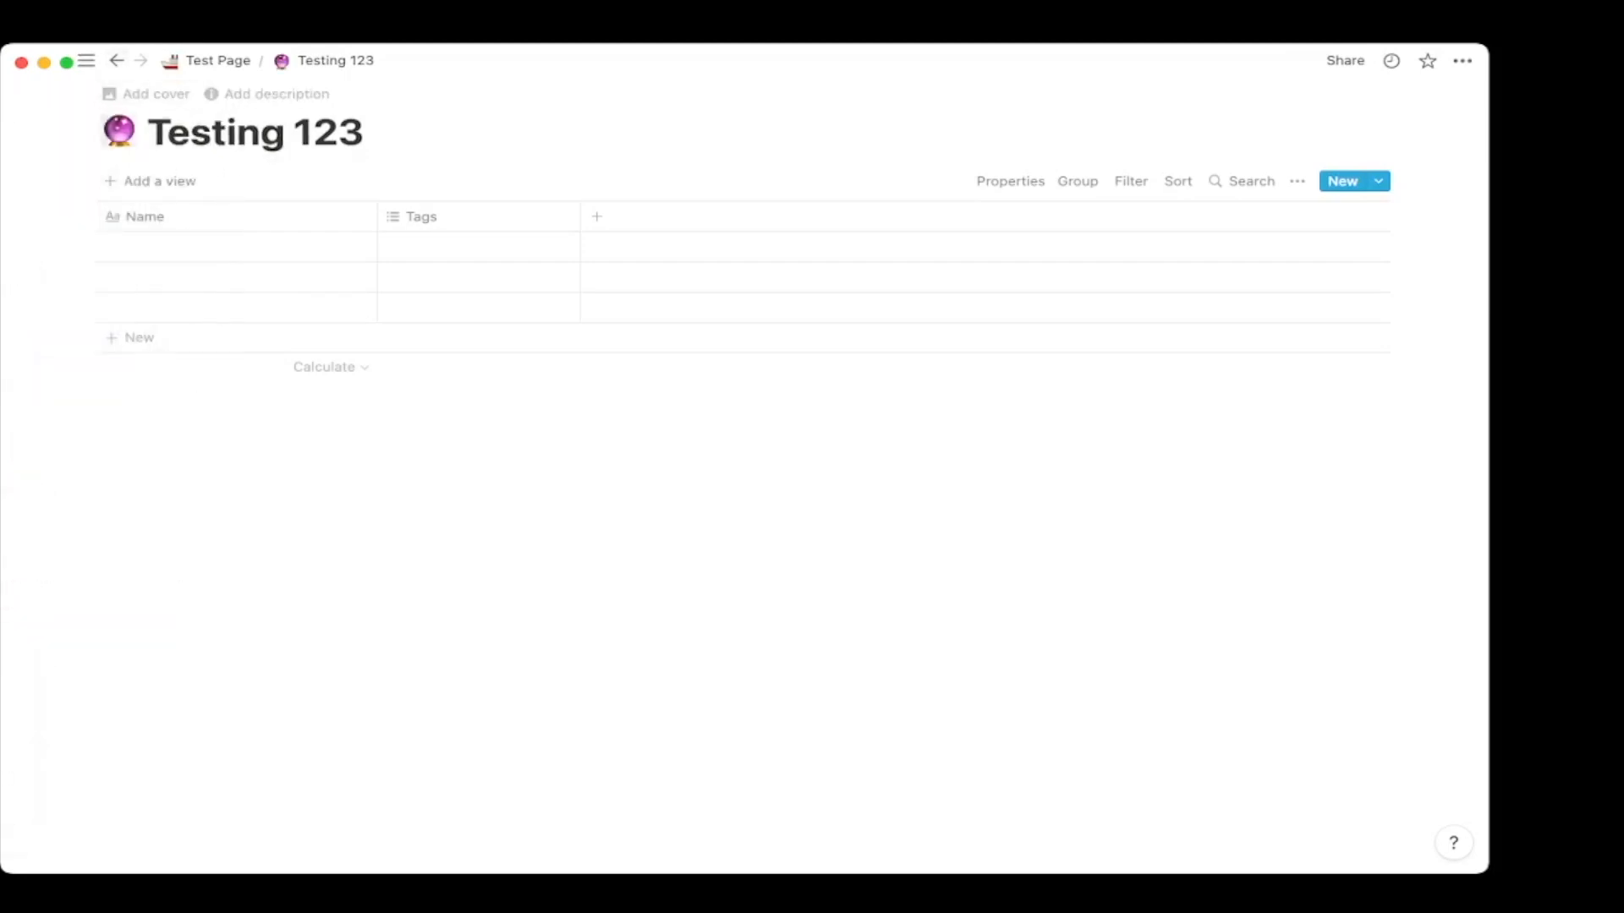
{"action": "left_click", "coordinate": [217, 60]}
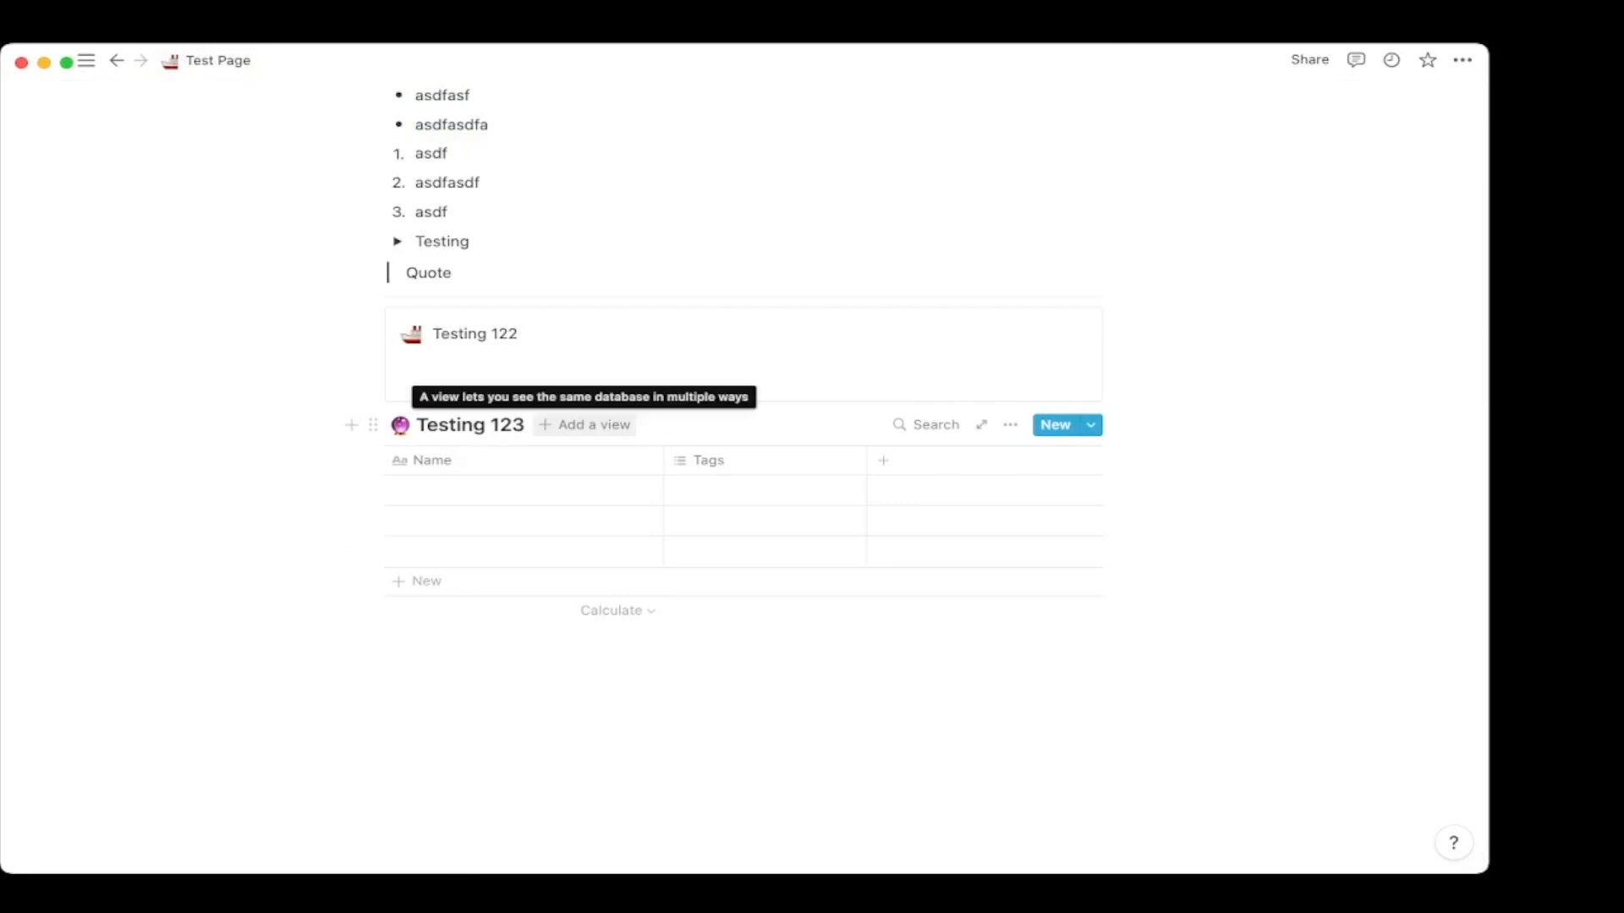
Add a third property named 'Column' after Tags and type 'Testing 123' in the first row.
{"action": "left_click", "coordinate": [526, 491]}
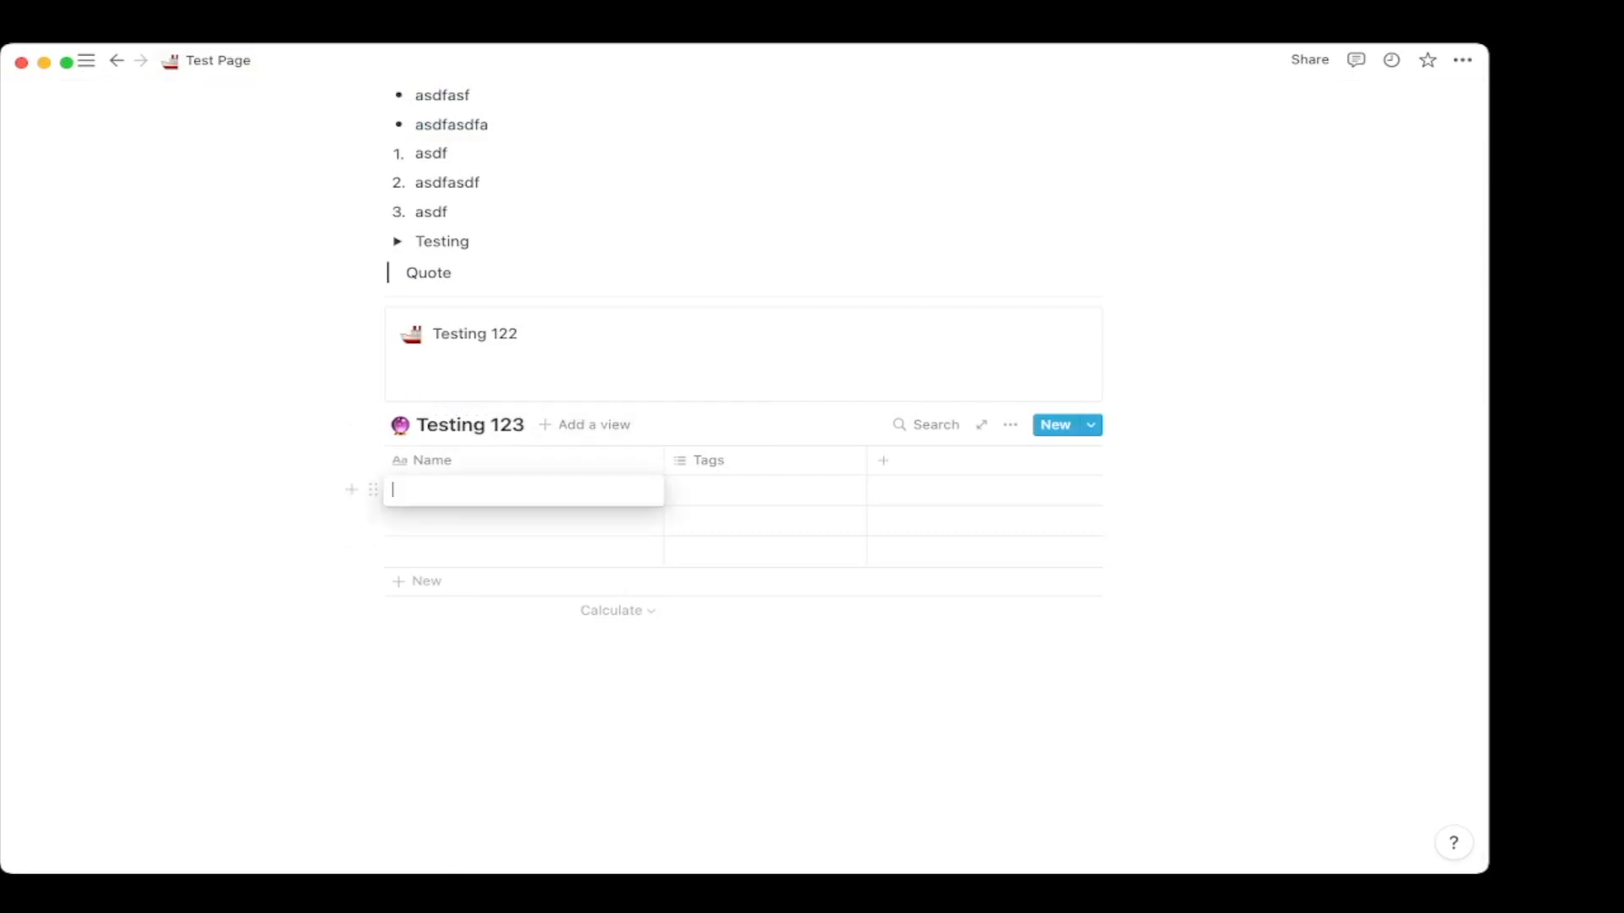
{"action": "key", "text": "Escape"}
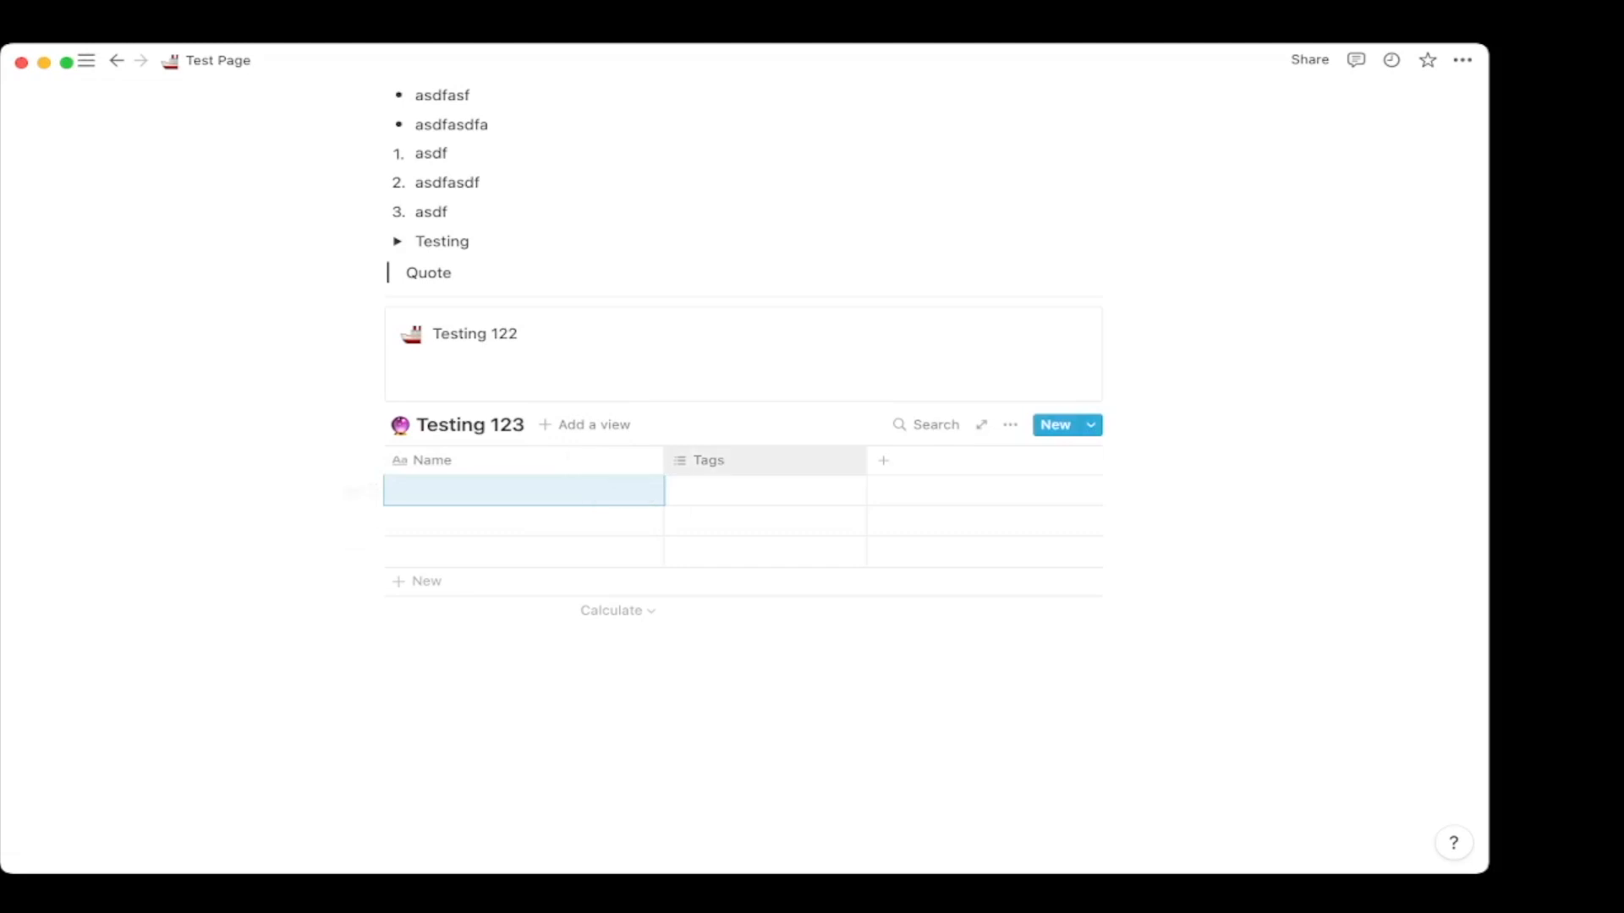
{"action": "left_click", "coordinate": [882, 460]}
{"action": "mouse_move", "coordinate": [968, 562]}
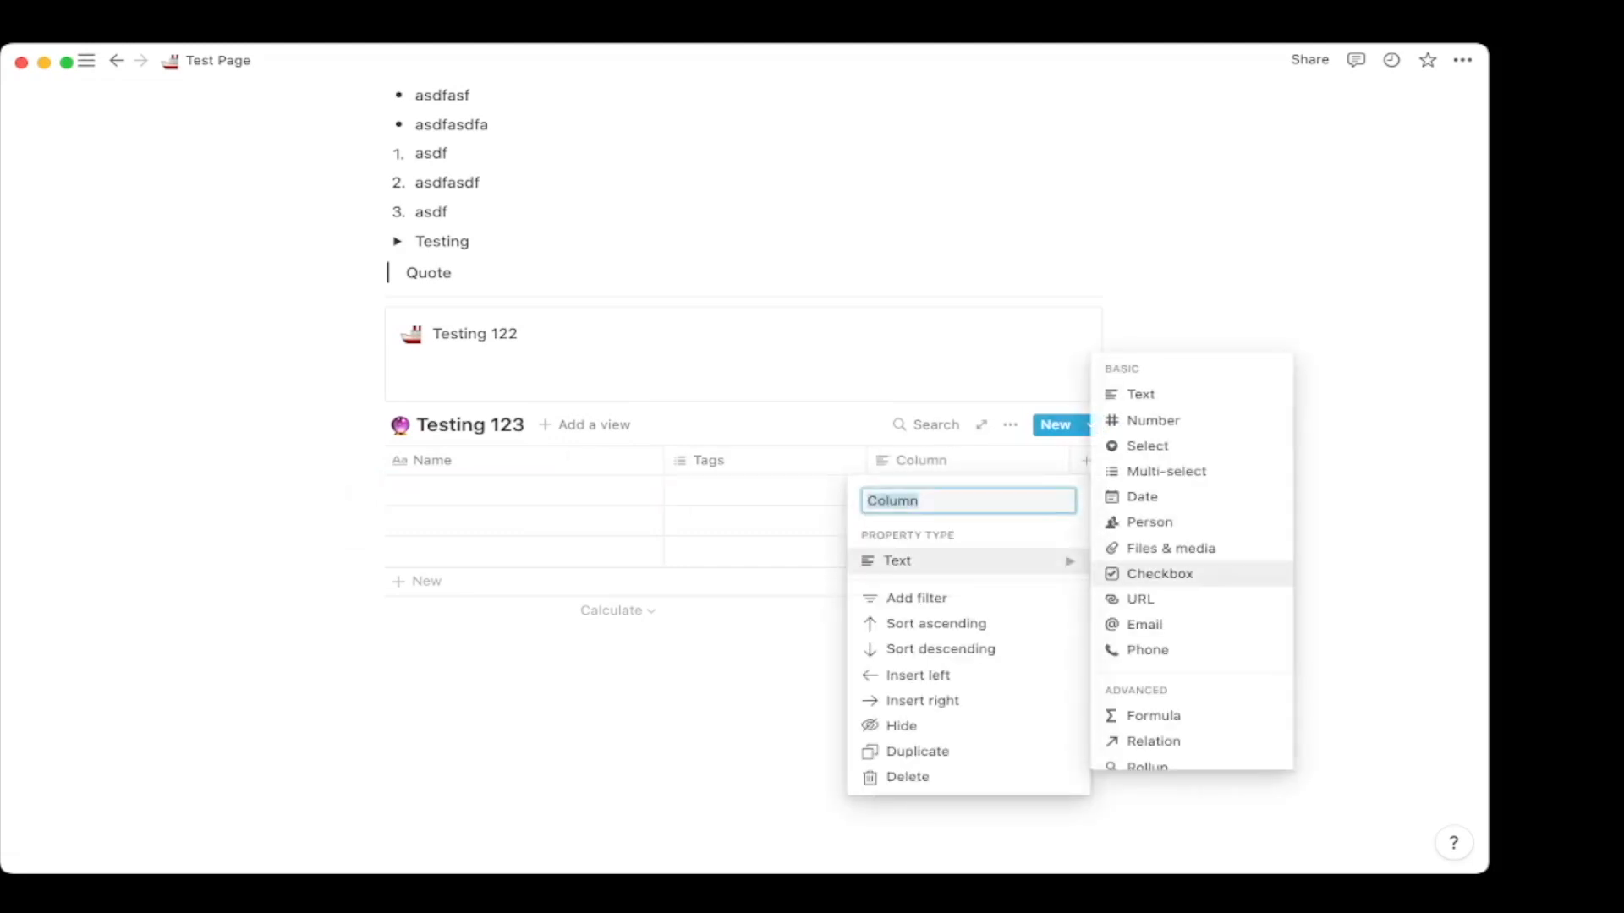
{"action": "scroll", "coordinate": [1190, 574], "scroll_direction": "down", "scroll_amount": 2}
{"action": "left_click", "coordinate": [584, 551]}
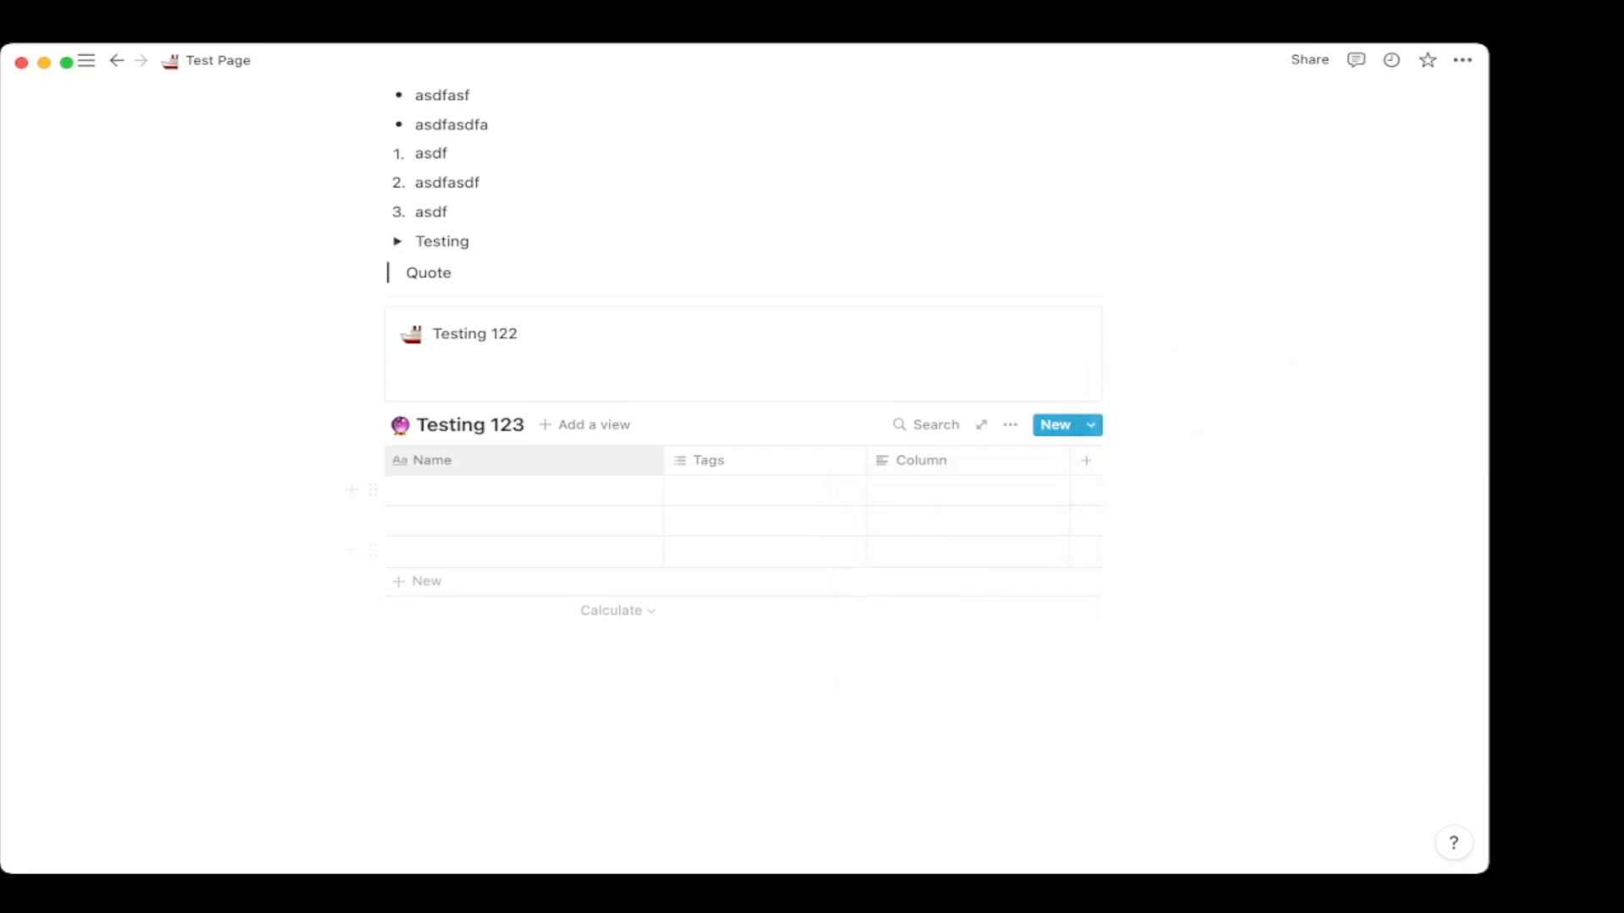
{"action": "left_click", "coordinate": [523, 490]}
{"action": "type", "text": "Test"}
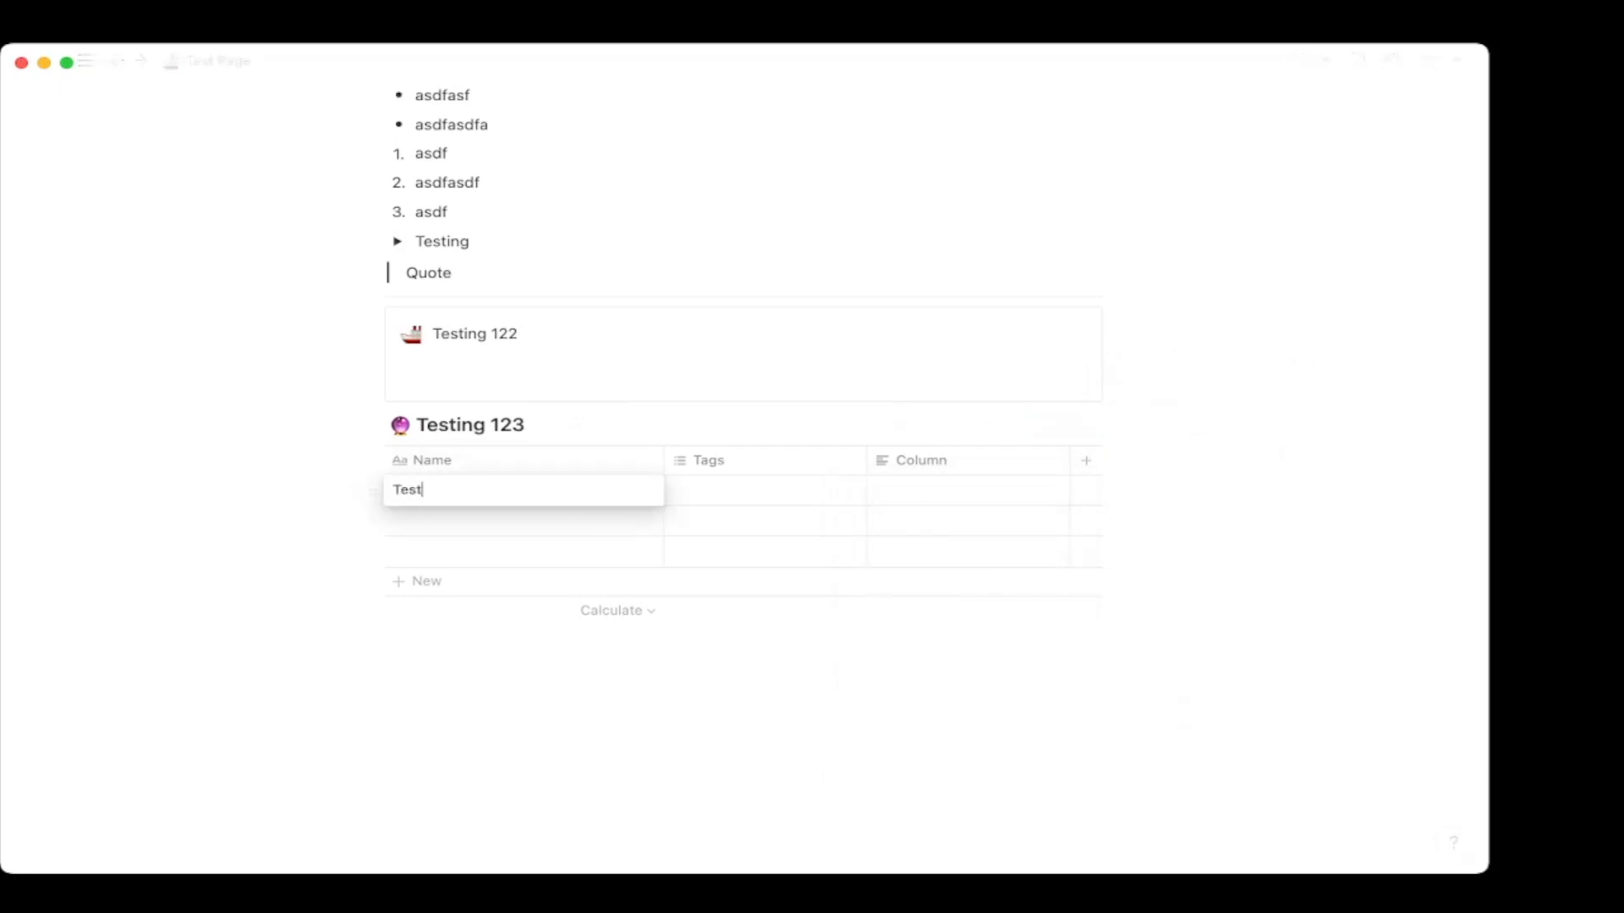
{"action": "type", "text": "ing 123"}
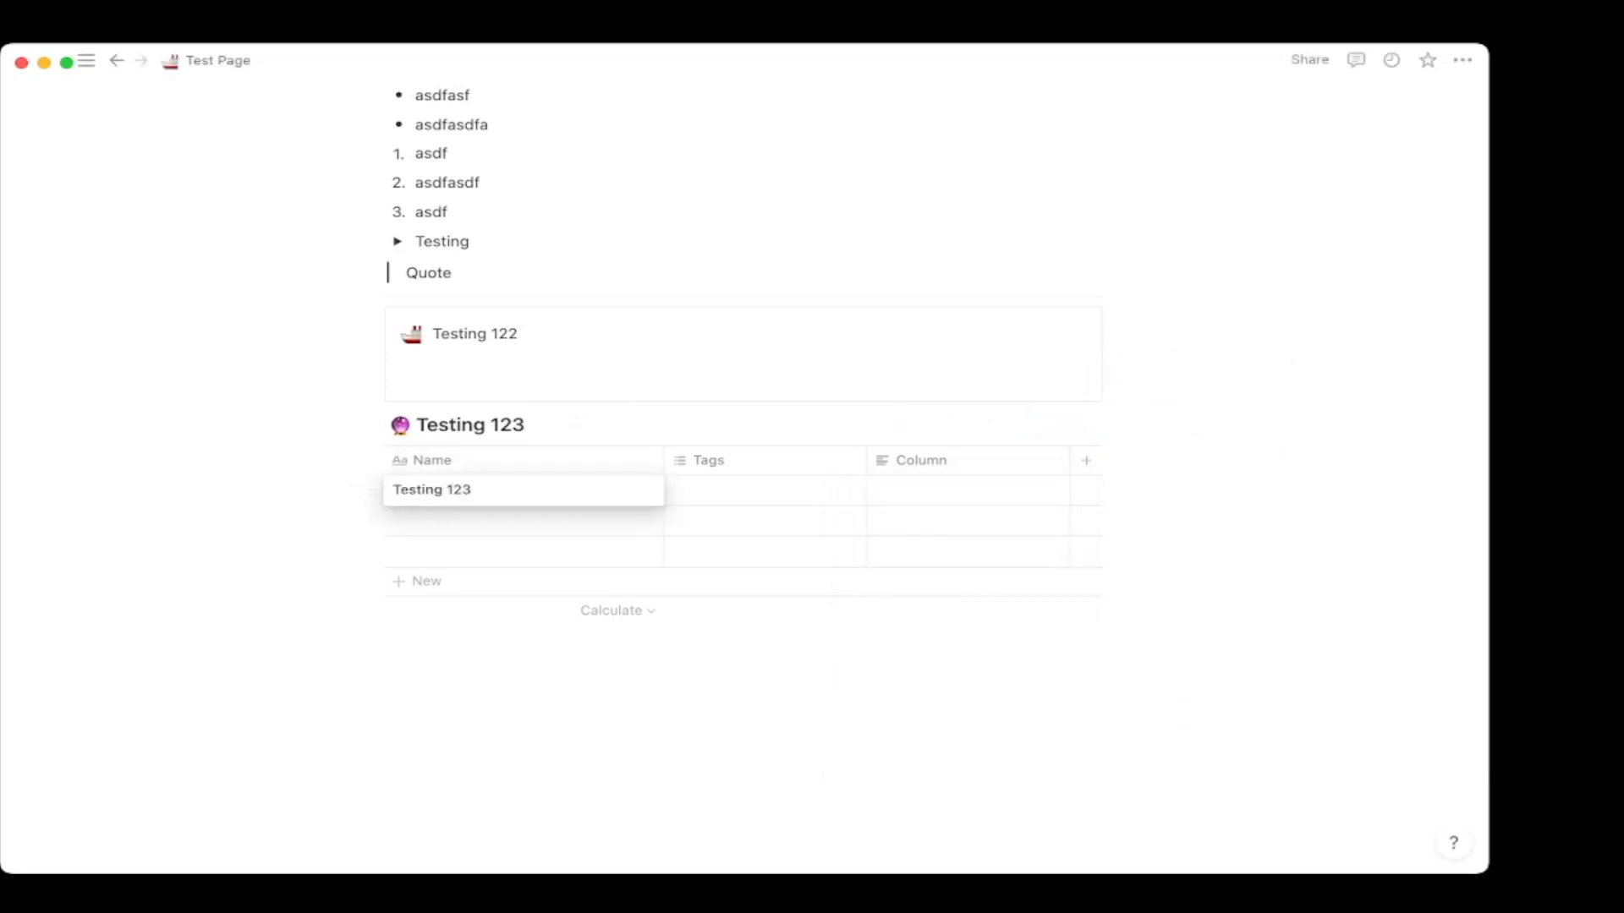
Name the second row 'Testing 345' and open it as a full page.
{"action": "left_click", "coordinate": [523, 520]}
{"action": "type", "text": "Testi"}
{"action": "type", "text": "on"}
{"action": "type", "text": "ng "}
{"action": "type", "text": "345"}
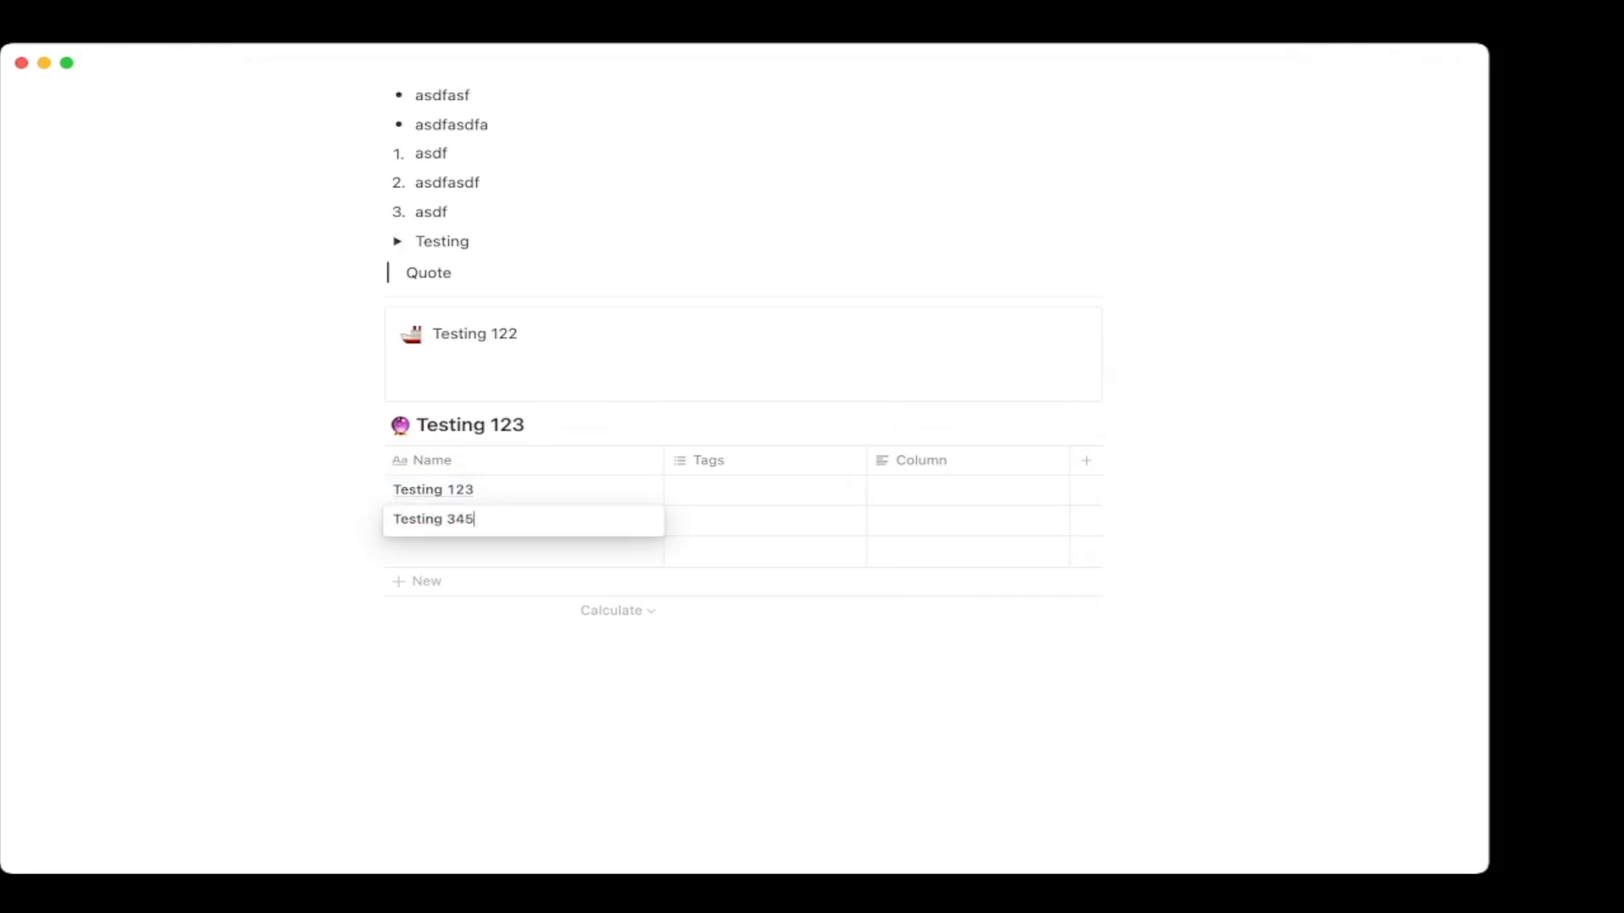
{"action": "key", "text": "Escape"}
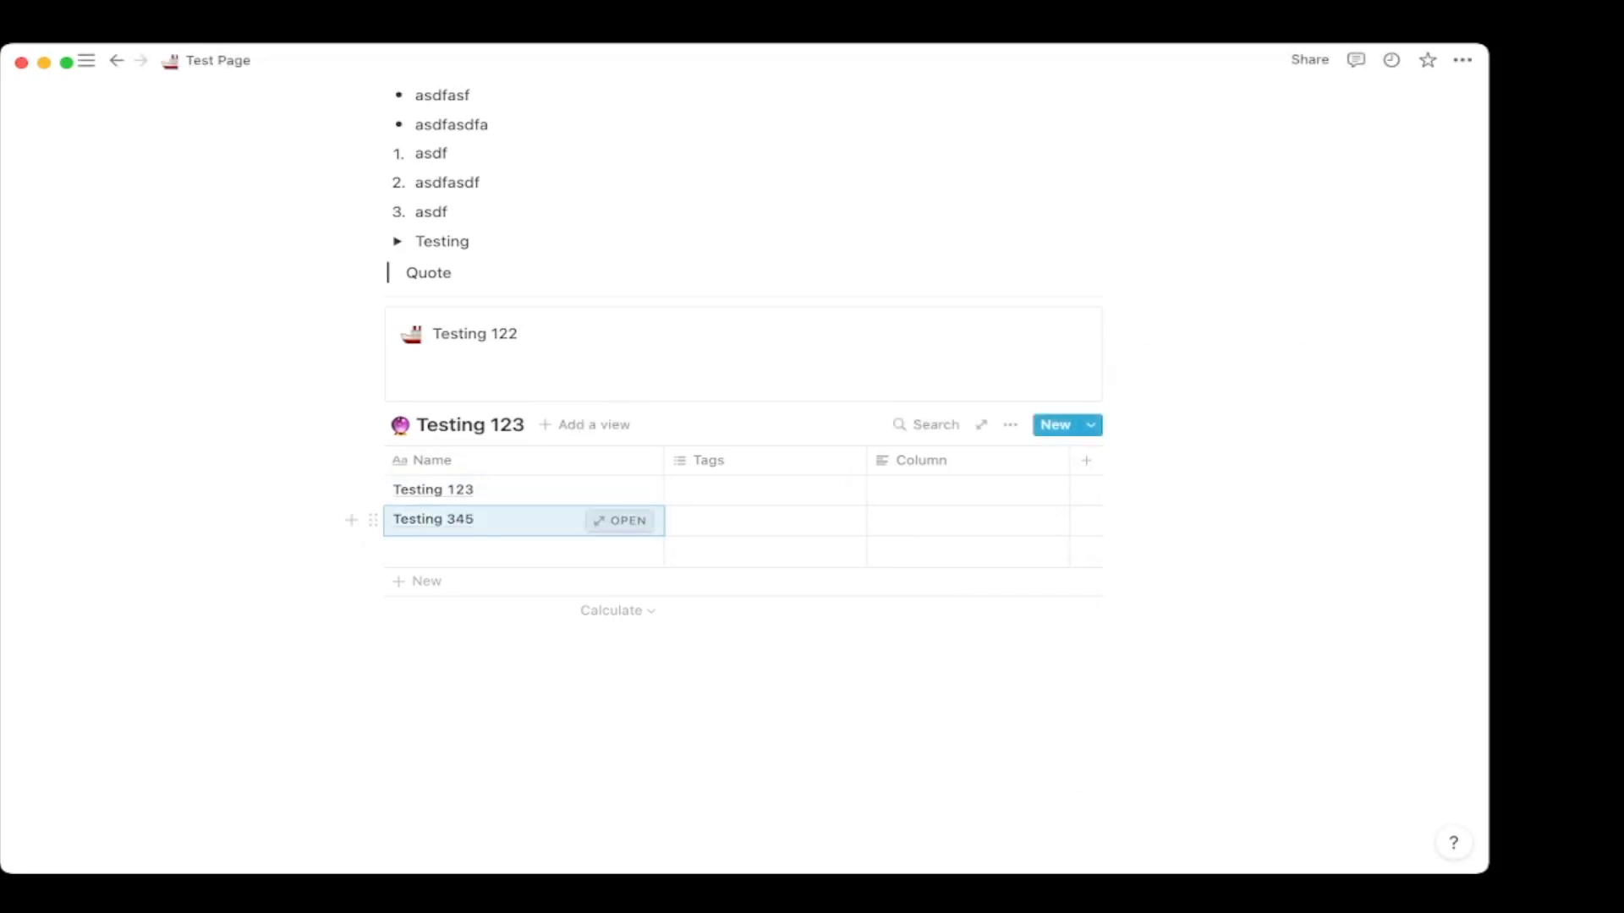
{"action": "left_click", "coordinate": [622, 520]}
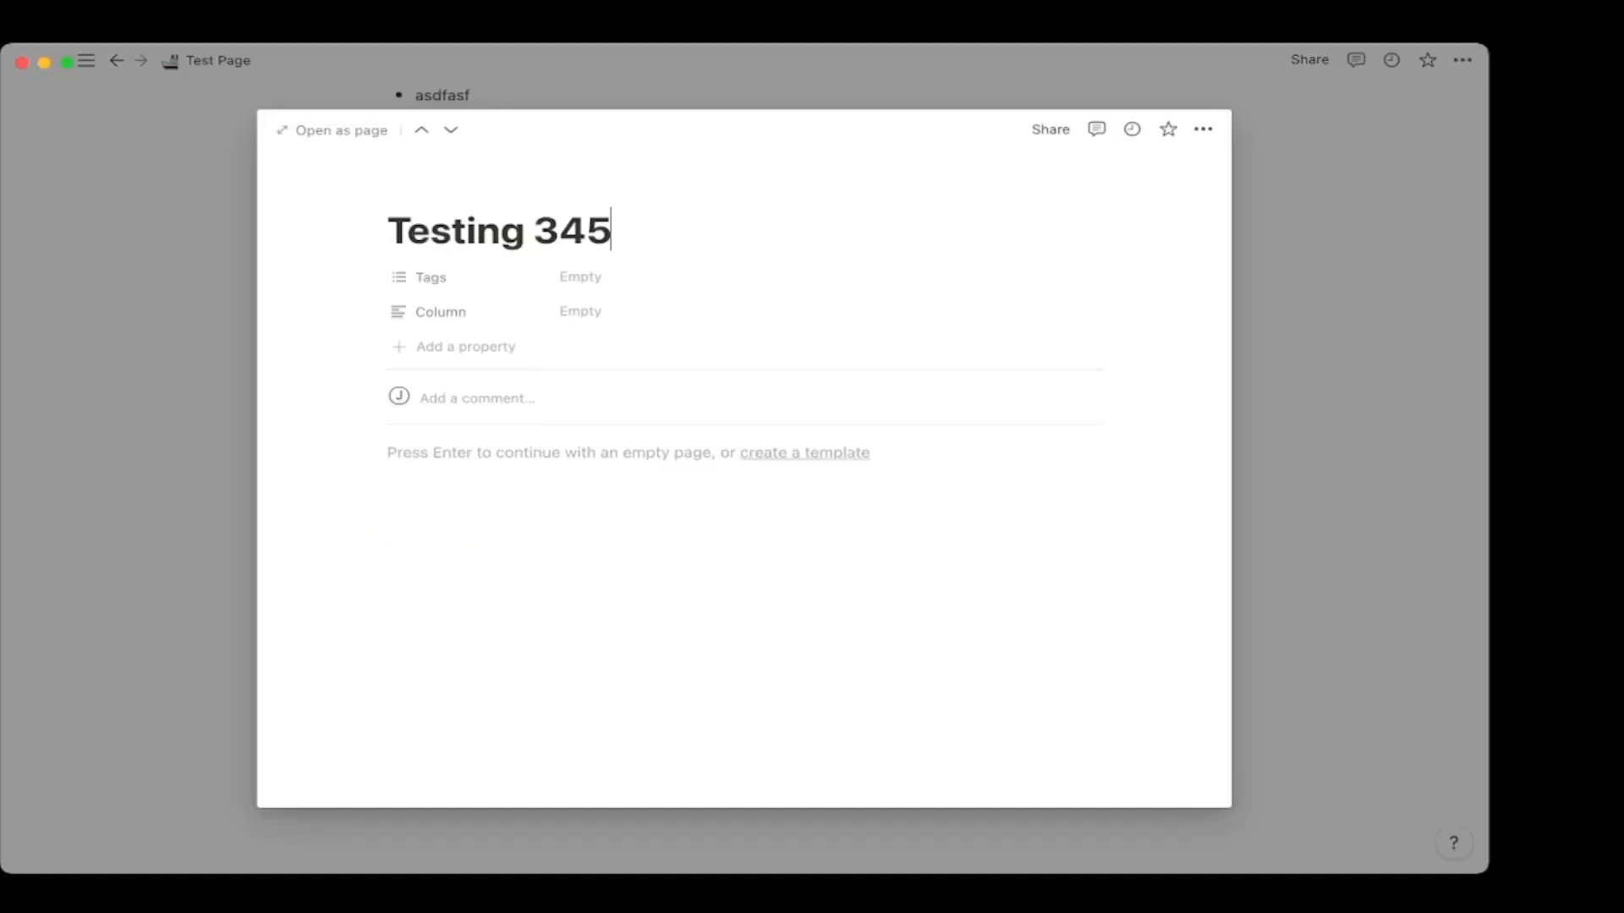
{"action": "left_click", "coordinate": [332, 130]}
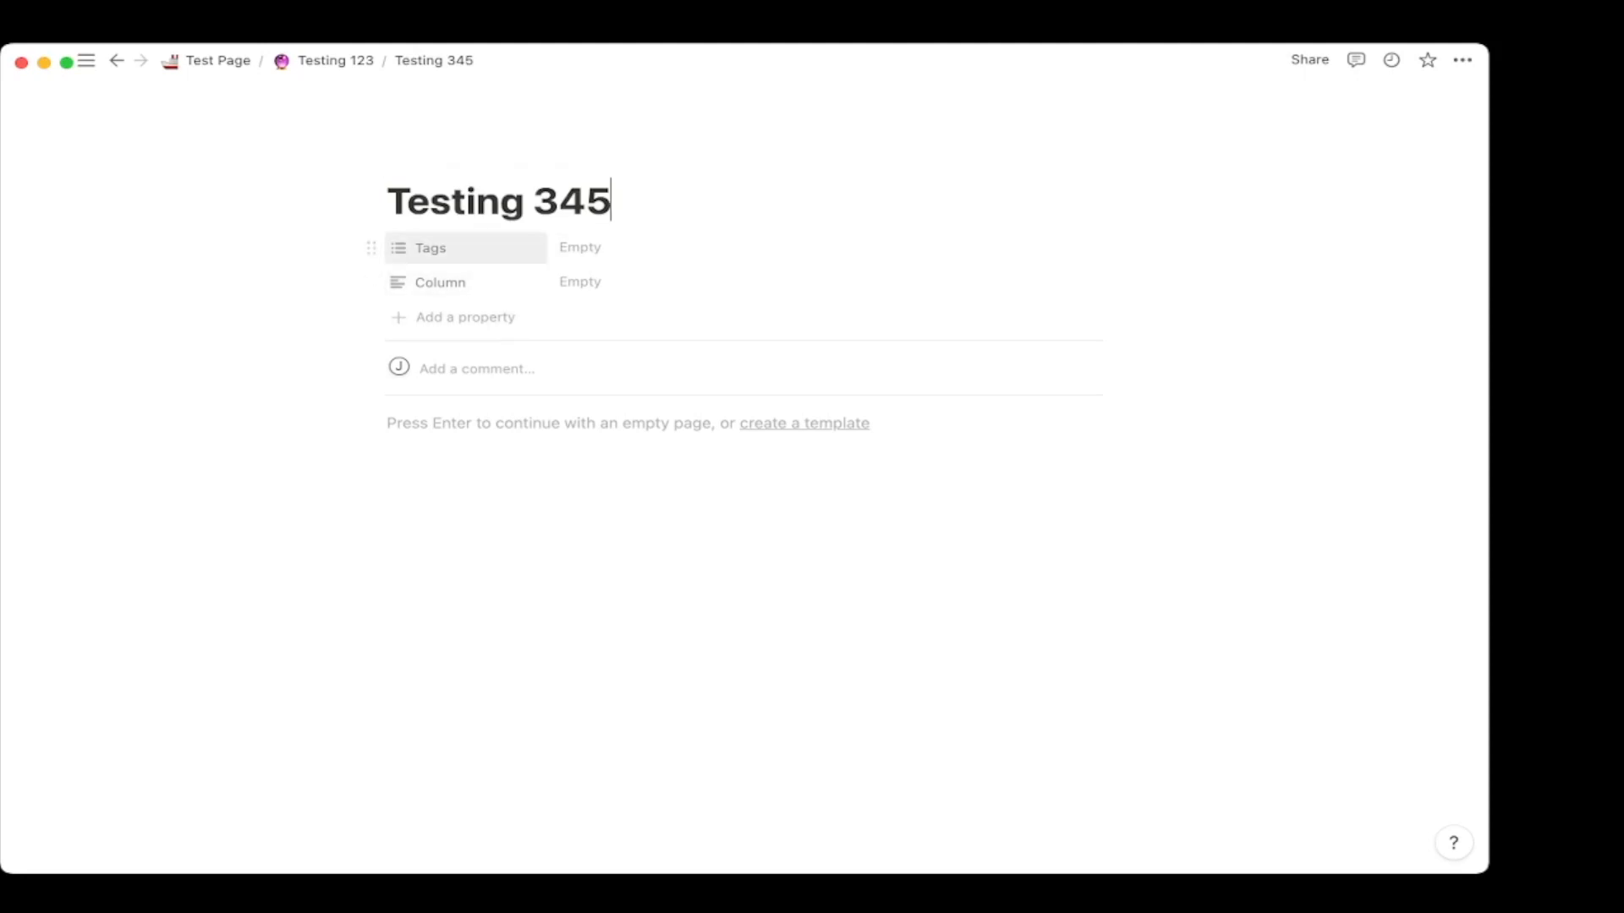
Tag Testing 345 with new tags Job, Personal and Family.
{"action": "left_click", "coordinate": [592, 248]}
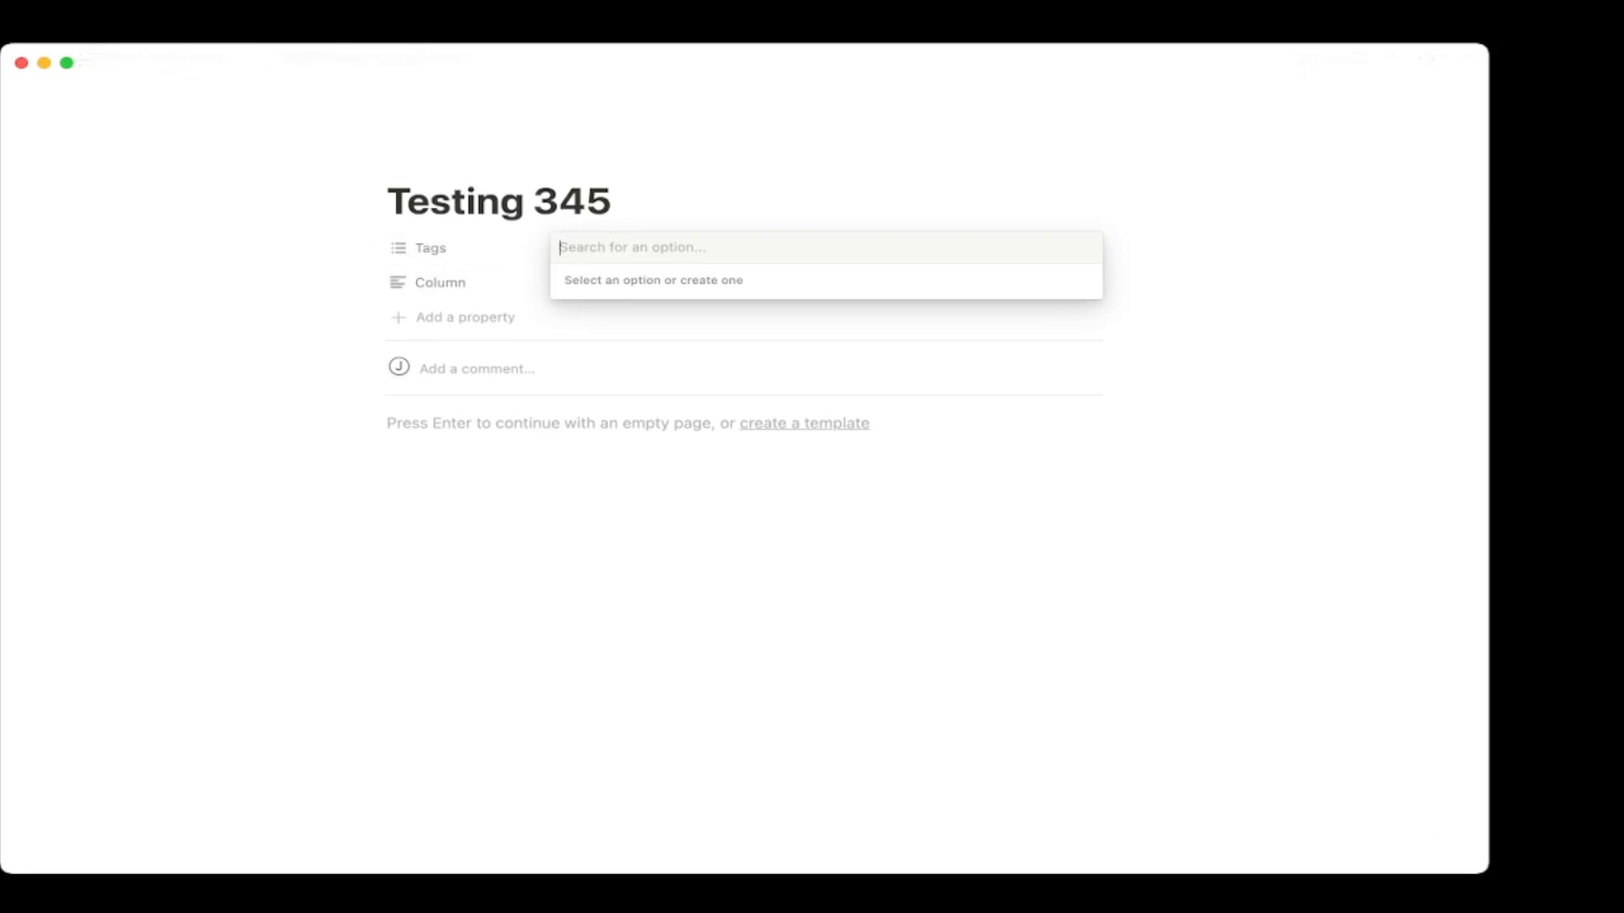
{"action": "type", "text": "Job"}
{"action": "key", "text": "Return"}
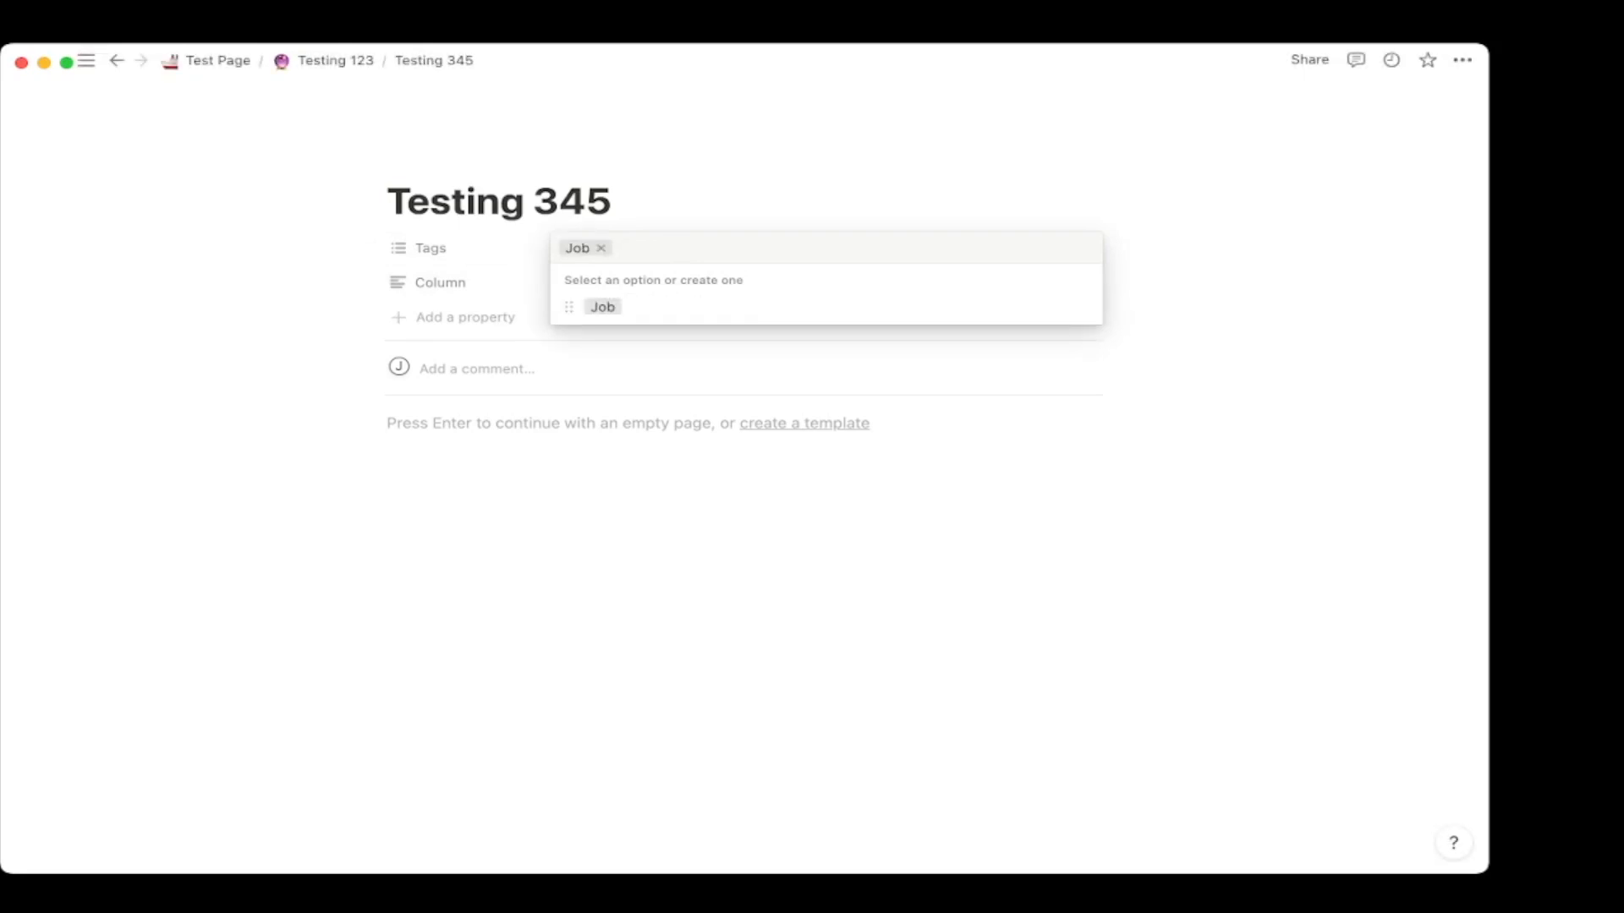
{"action": "type", "text": "Personal"}
{"action": "key", "text": "BackSpace"}
{"action": "key", "text": "BackSpace"}
{"action": "key", "text": "BackSpace"}
{"action": "key", "text": "BackSpace"}
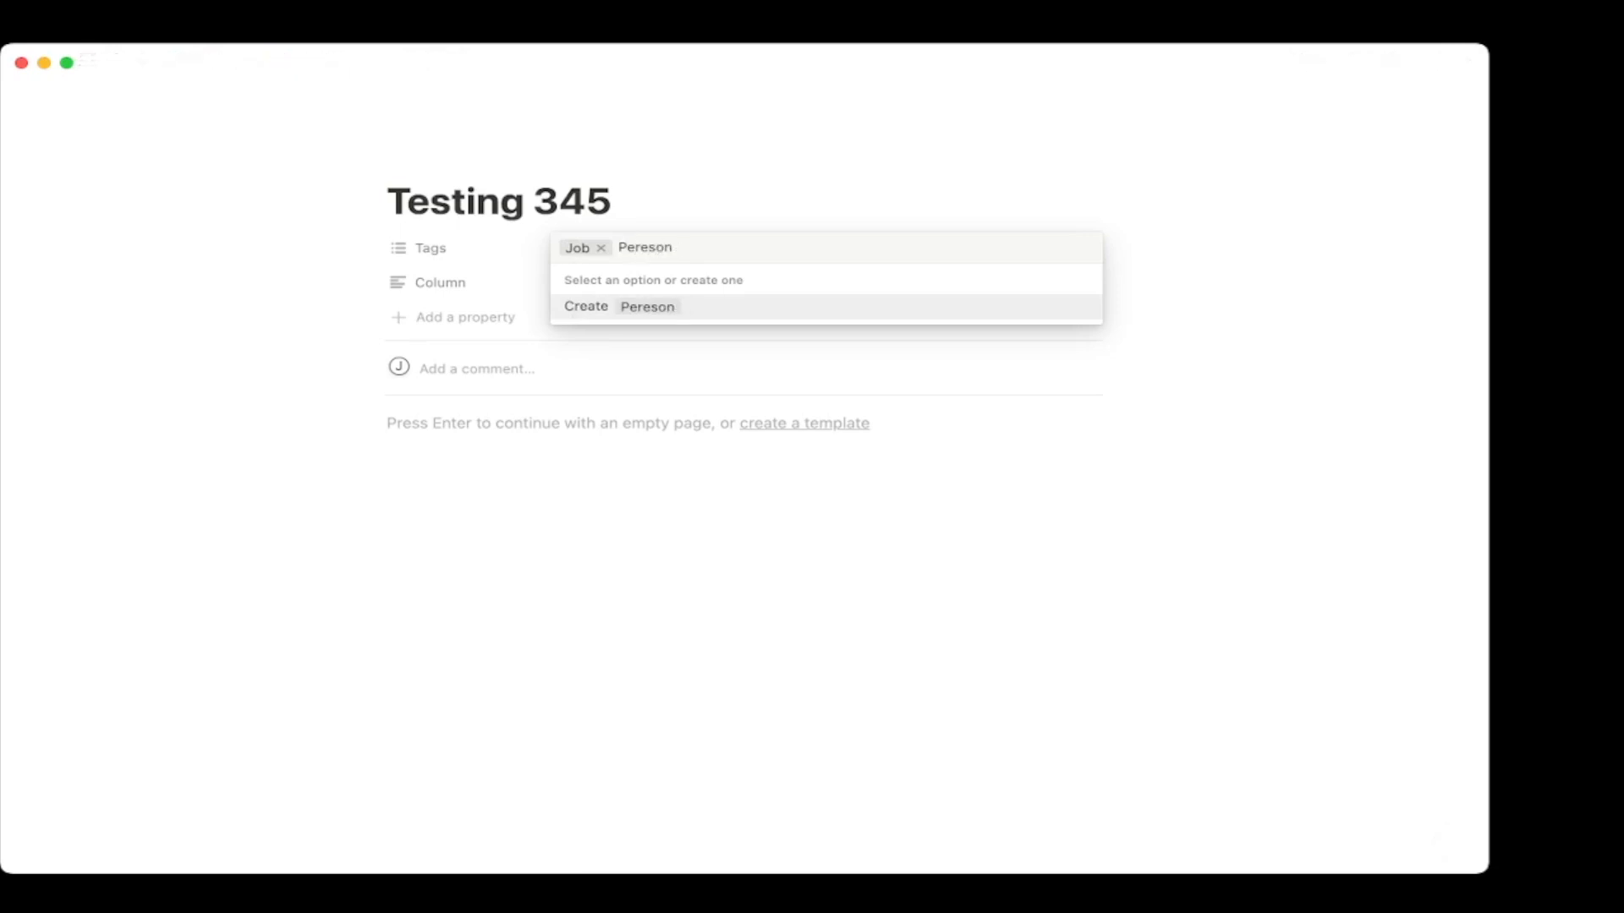
{"action": "type", "text": "onal"}
{"action": "key", "text": "Return"}
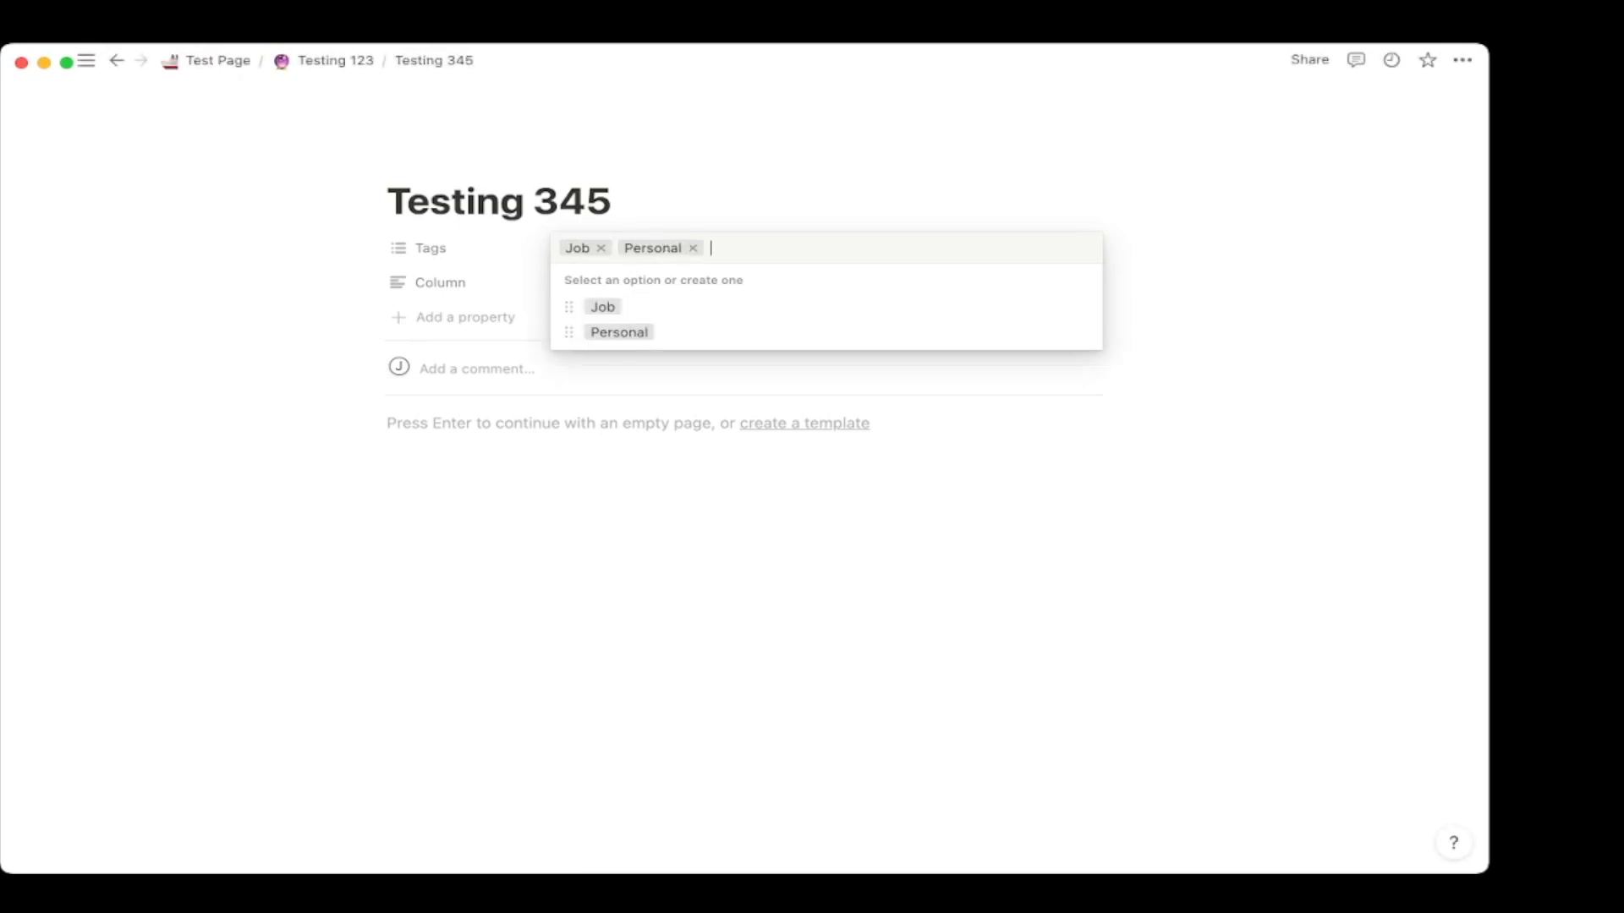
{"action": "type", "text": "Camily"}
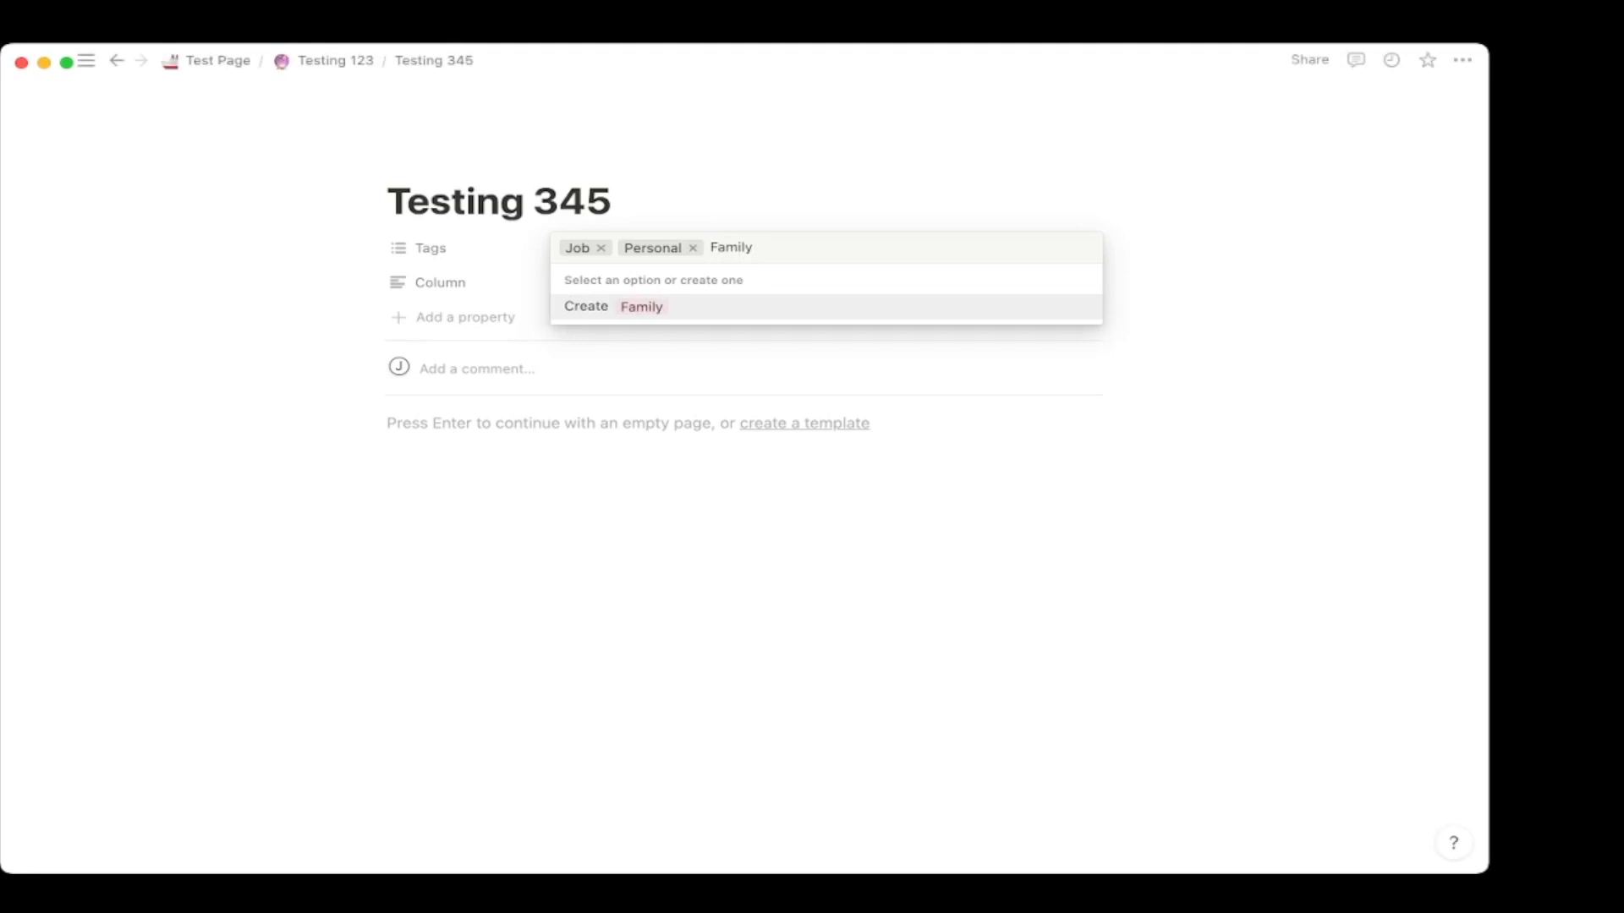
{"action": "key", "text": "Return"}
{"action": "left_click", "coordinate": [846, 474]}
Recolour the Job tag orange and return to the Testing 123 table.
{"action": "left_click", "coordinate": [846, 249]}
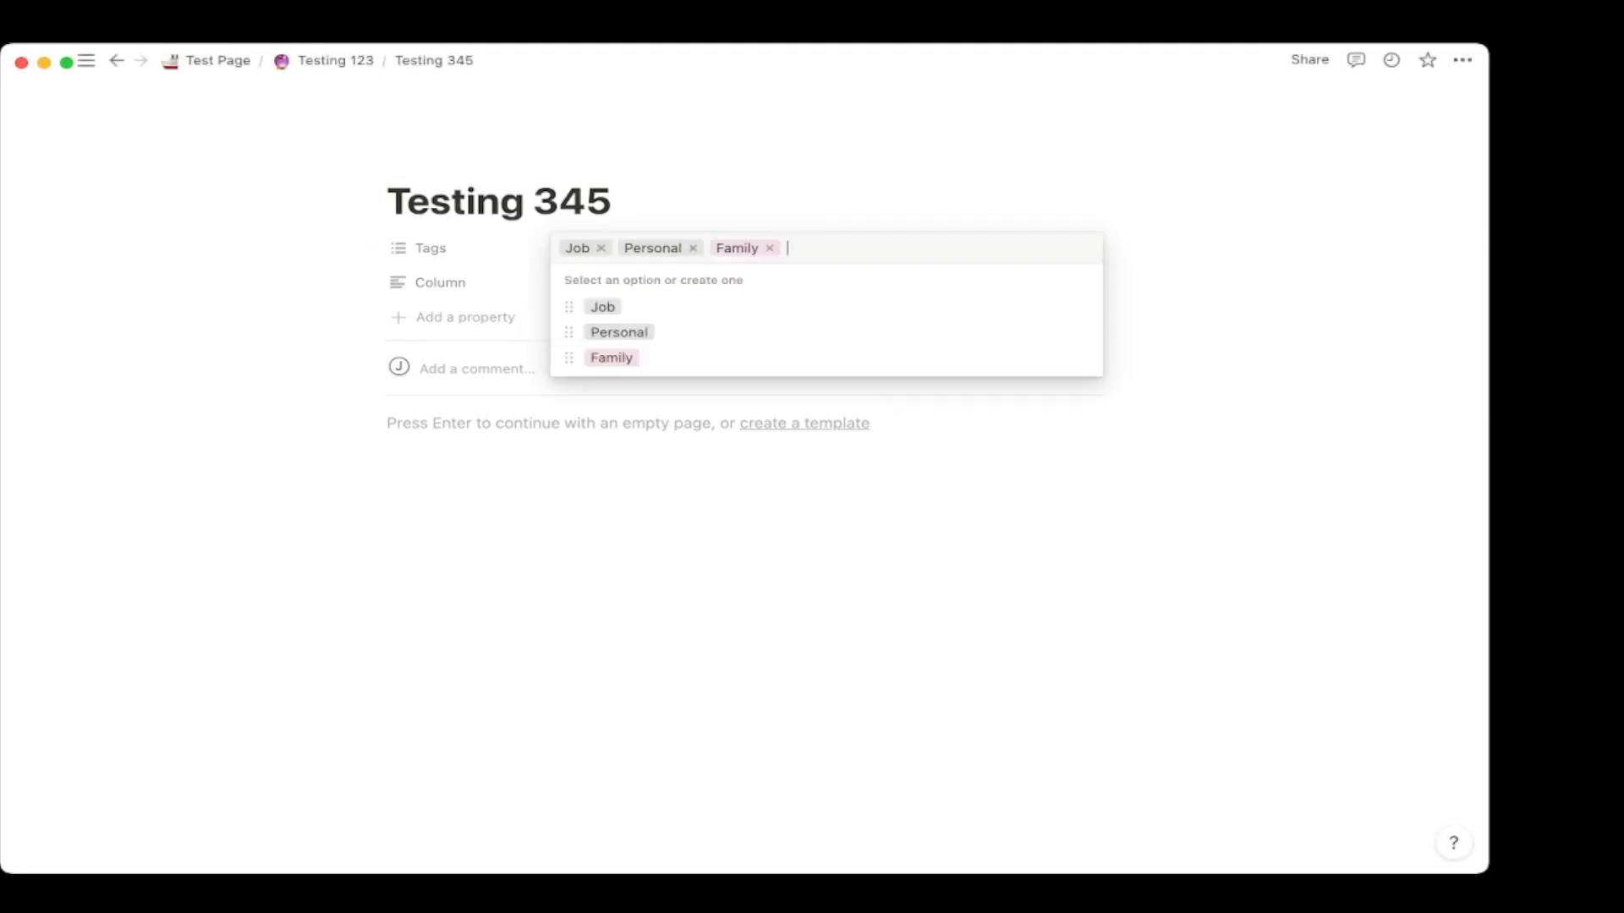
{"action": "left_click", "coordinate": [1082, 306]}
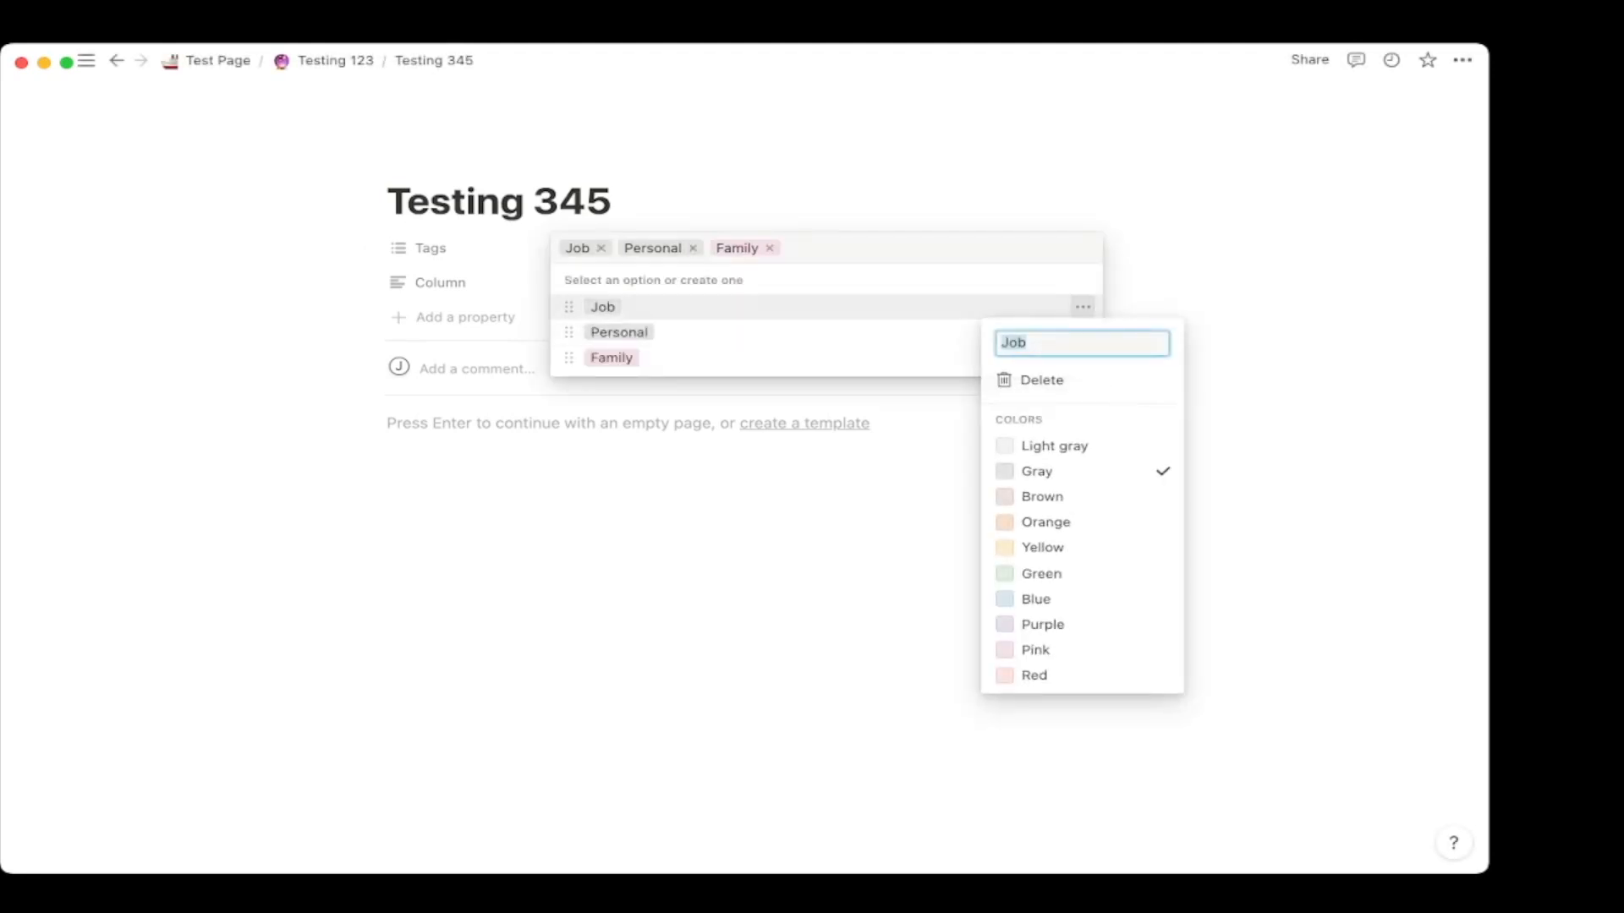
{"action": "left_click", "coordinate": [1045, 521]}
{"action": "key", "text": "Escape"}
{"action": "key", "text": "Escape"}
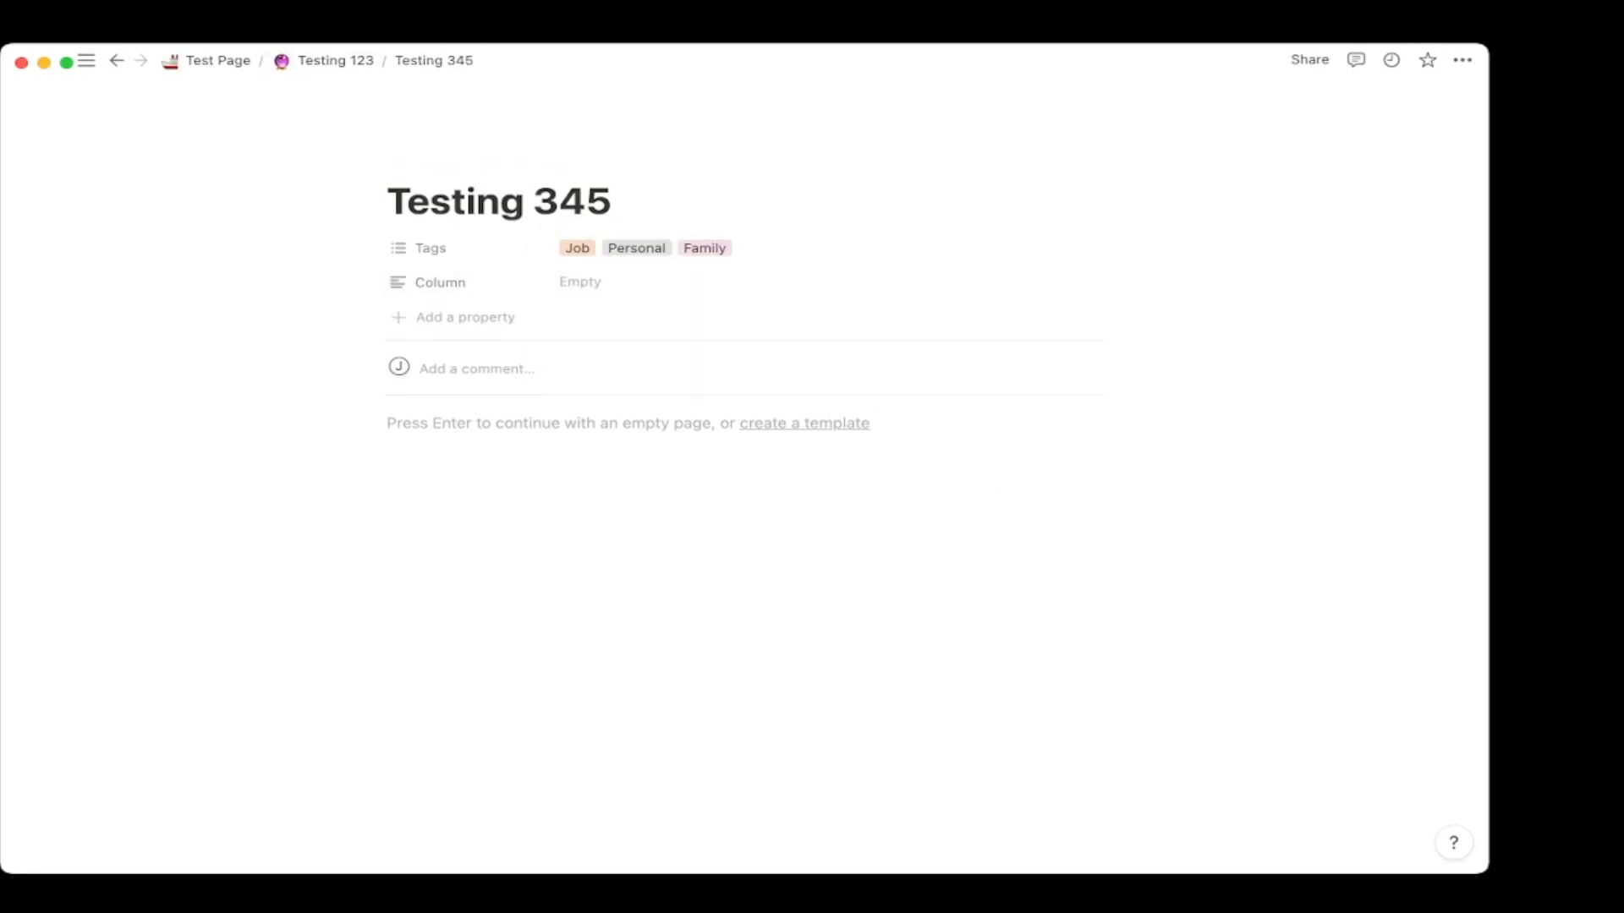
{"action": "left_click", "coordinate": [325, 60]}
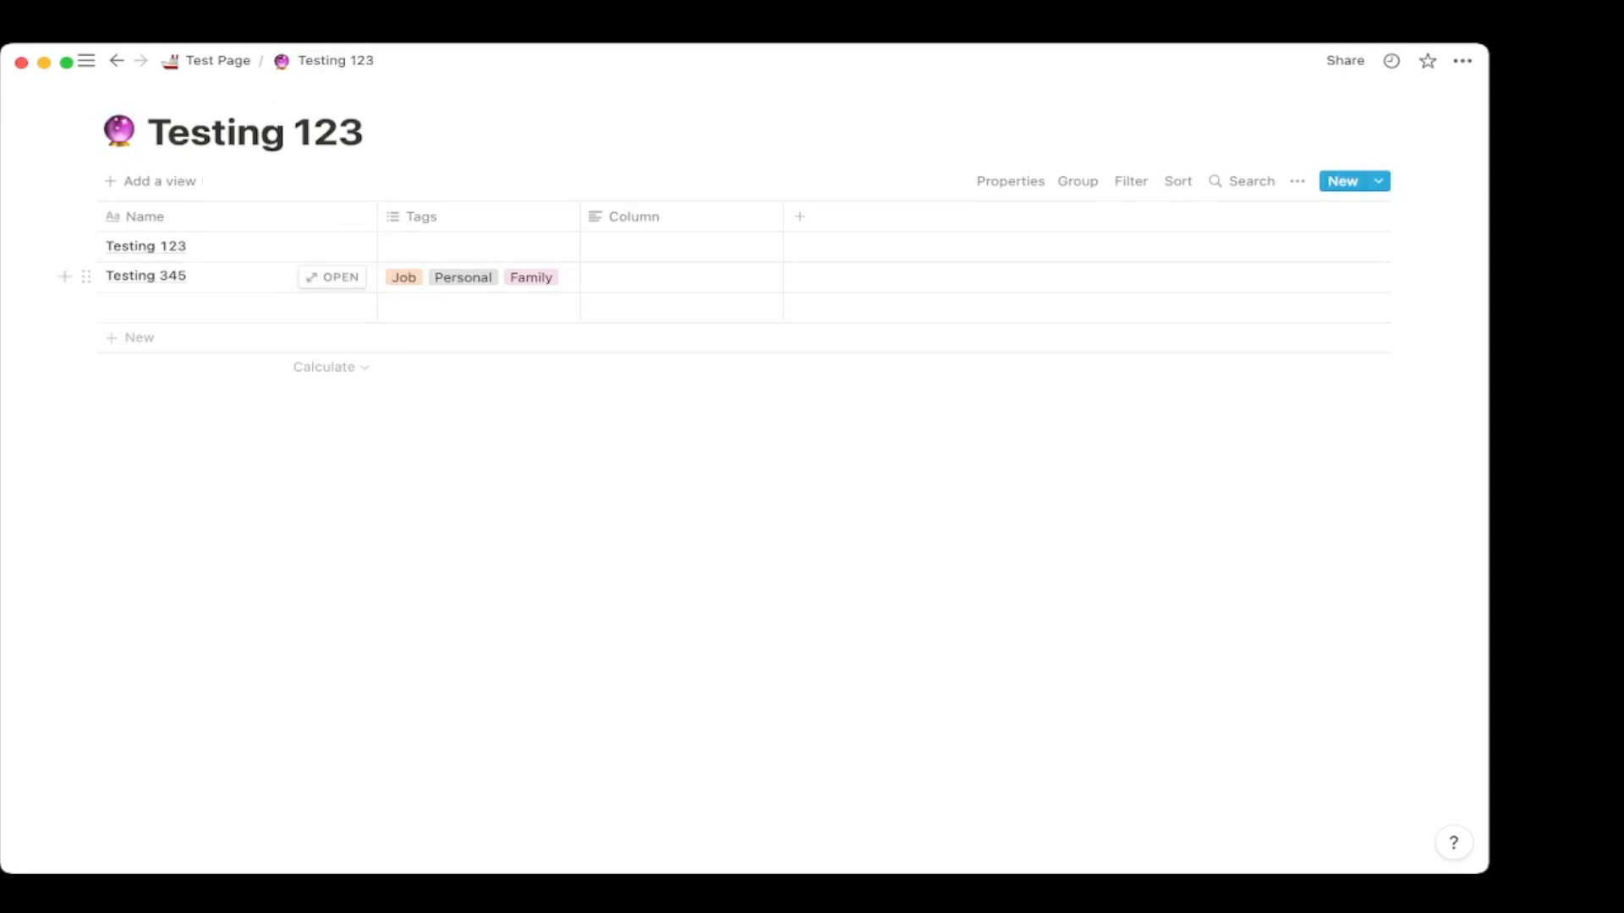
Preview the Testing 345 entry, then bring up the layout choices for a new view.
{"action": "left_click", "coordinate": [332, 276]}
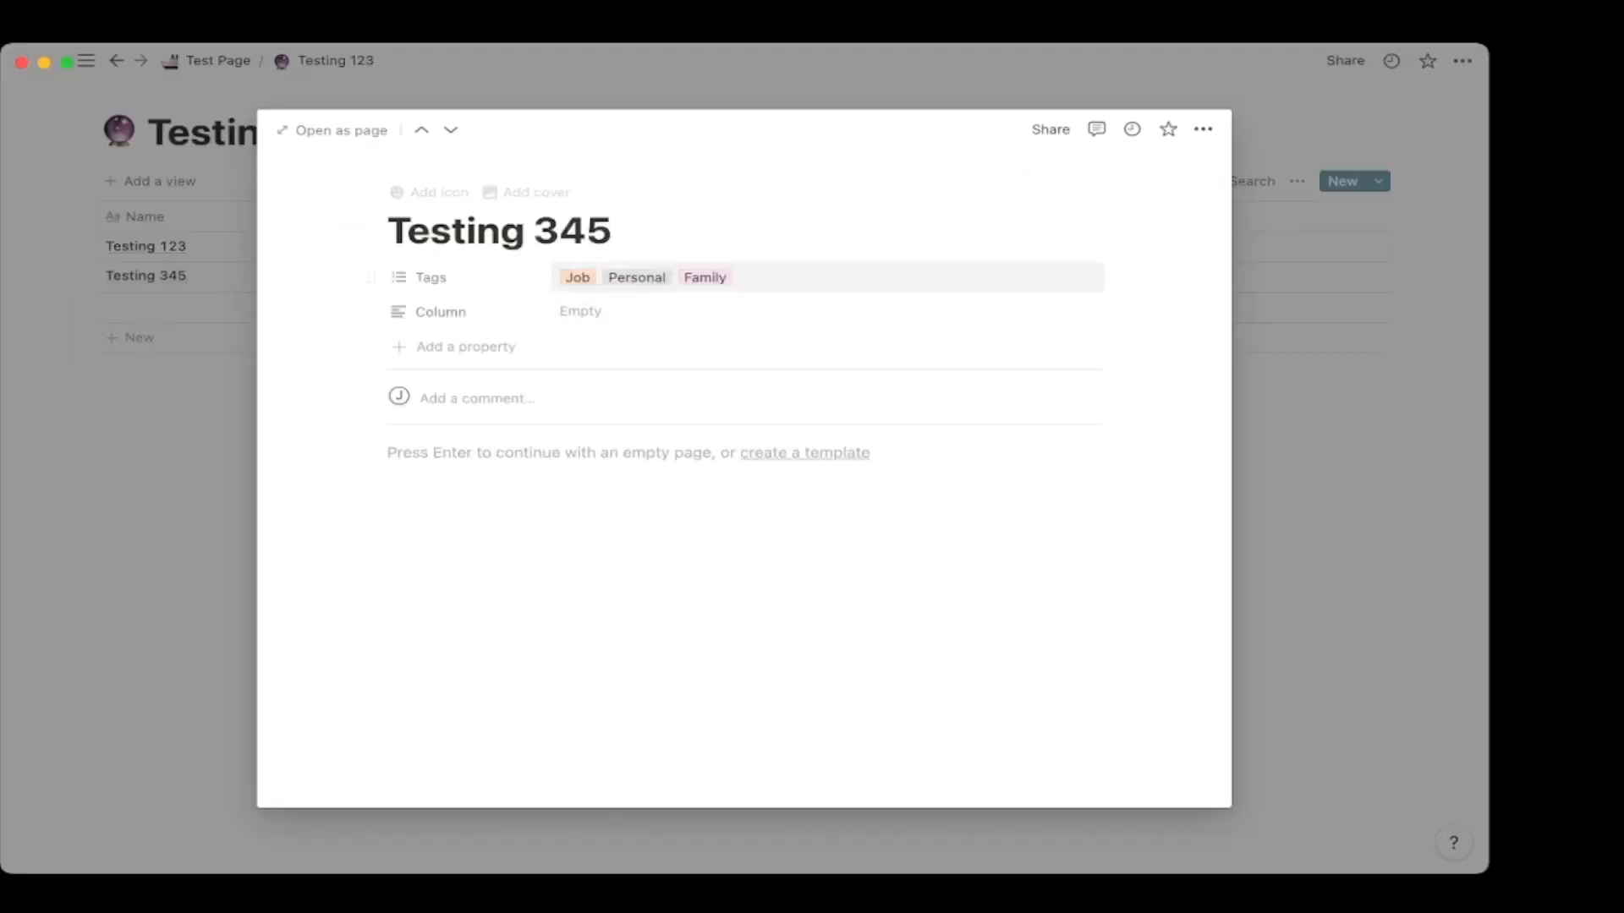
{"action": "key", "text": "Escape"}
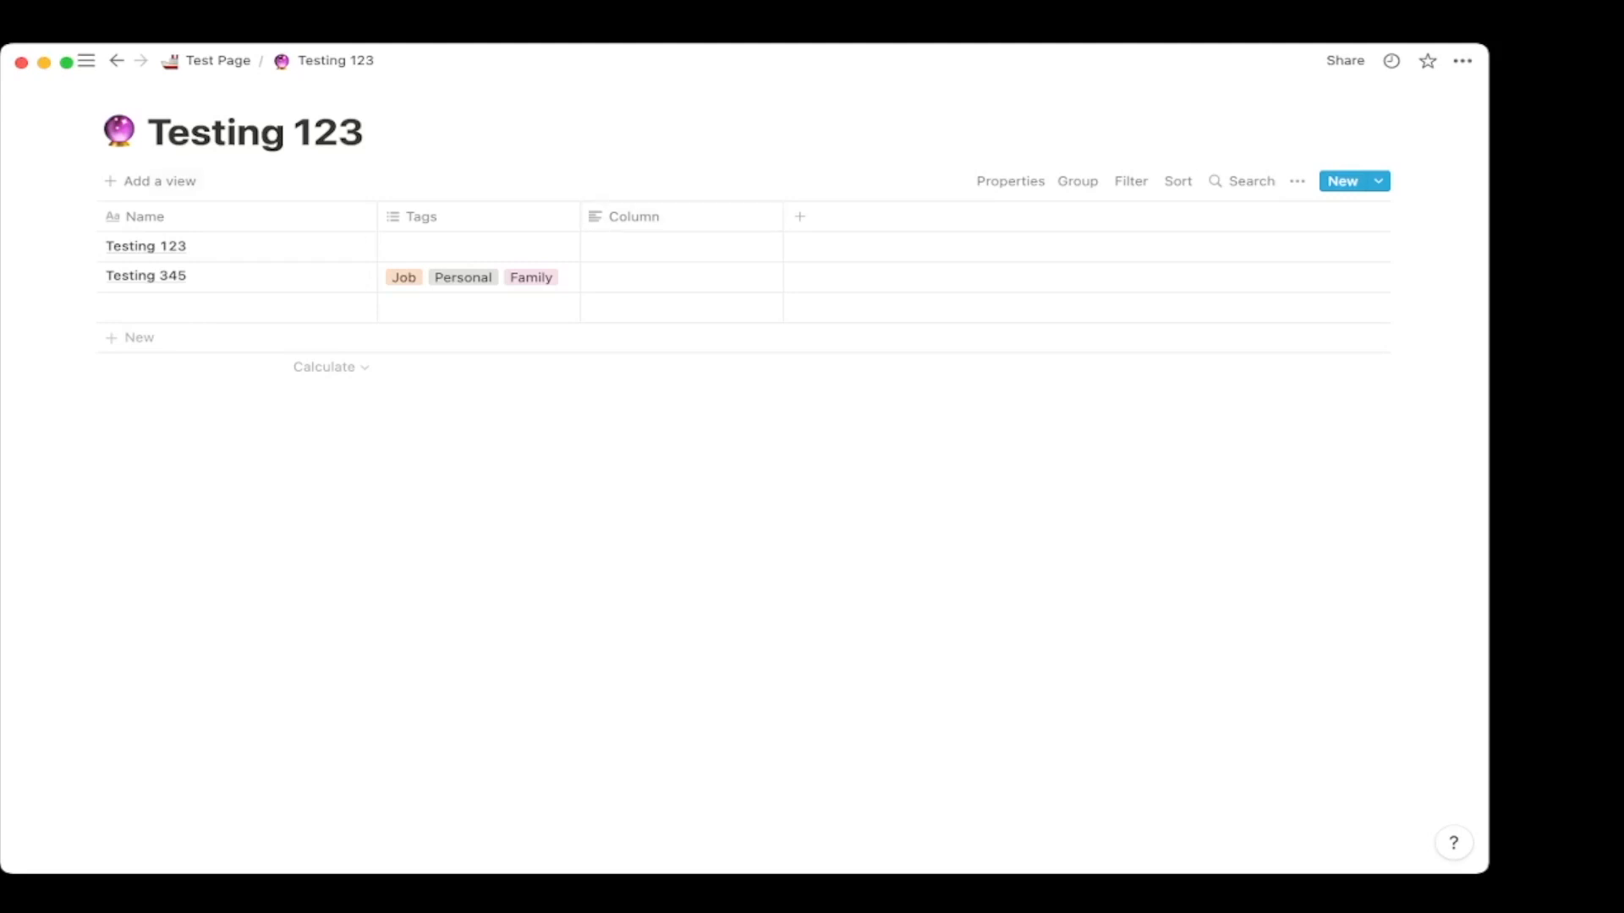
{"action": "left_click", "coordinate": [152, 181]}
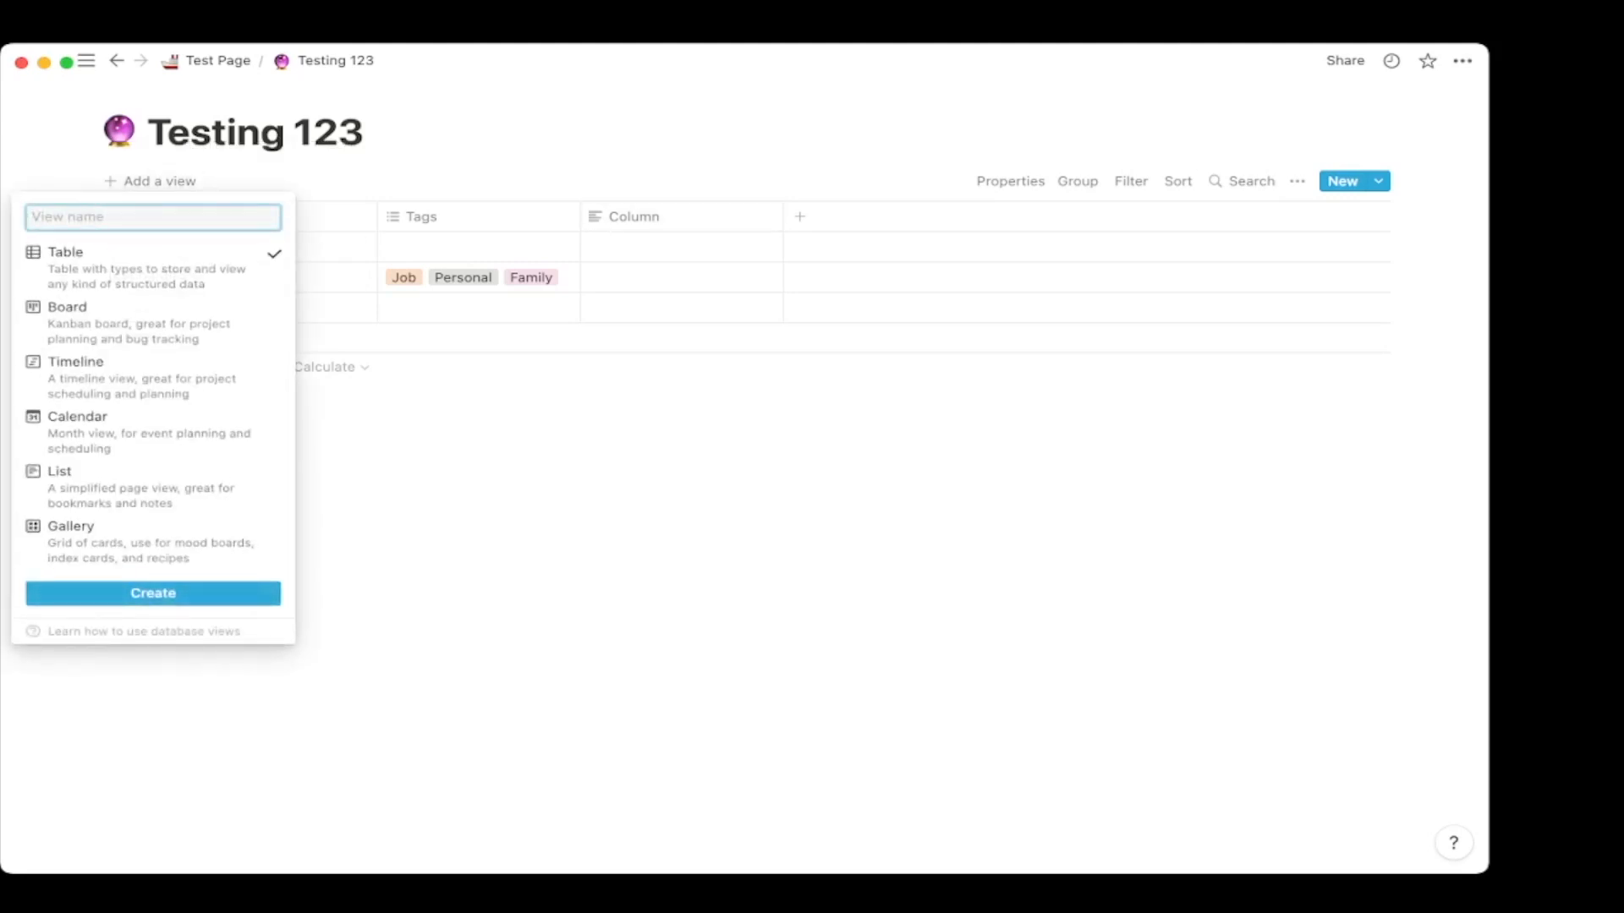
Create a new Board view of Testing 123 and check its grouping options.
{"action": "left_click", "coordinate": [102, 314]}
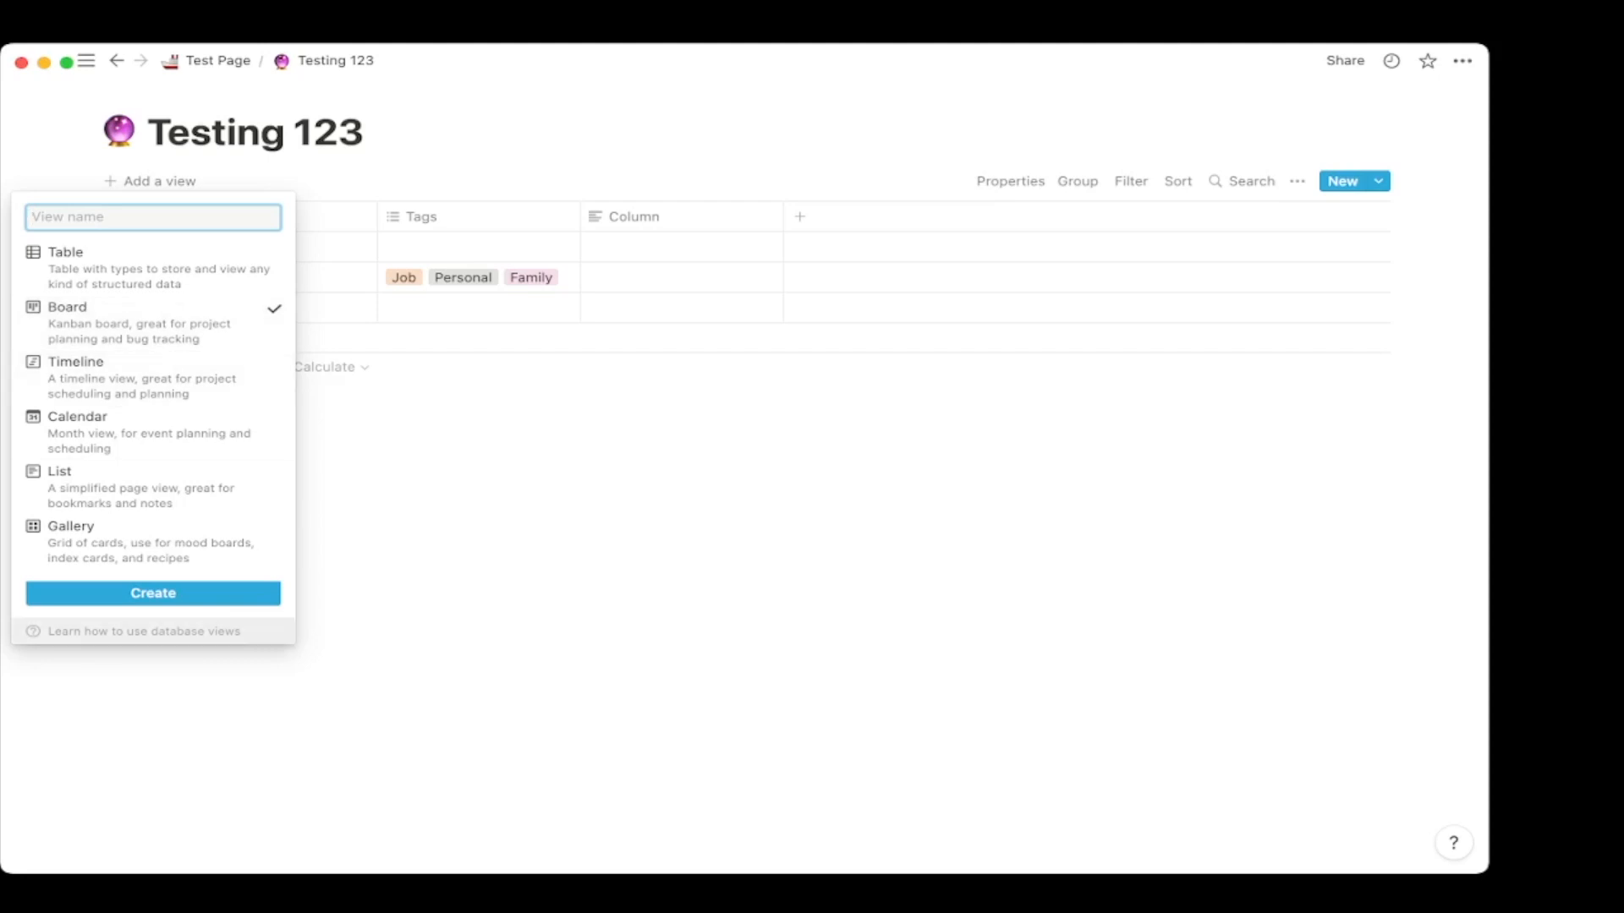
{"action": "left_click", "coordinate": [153, 593]}
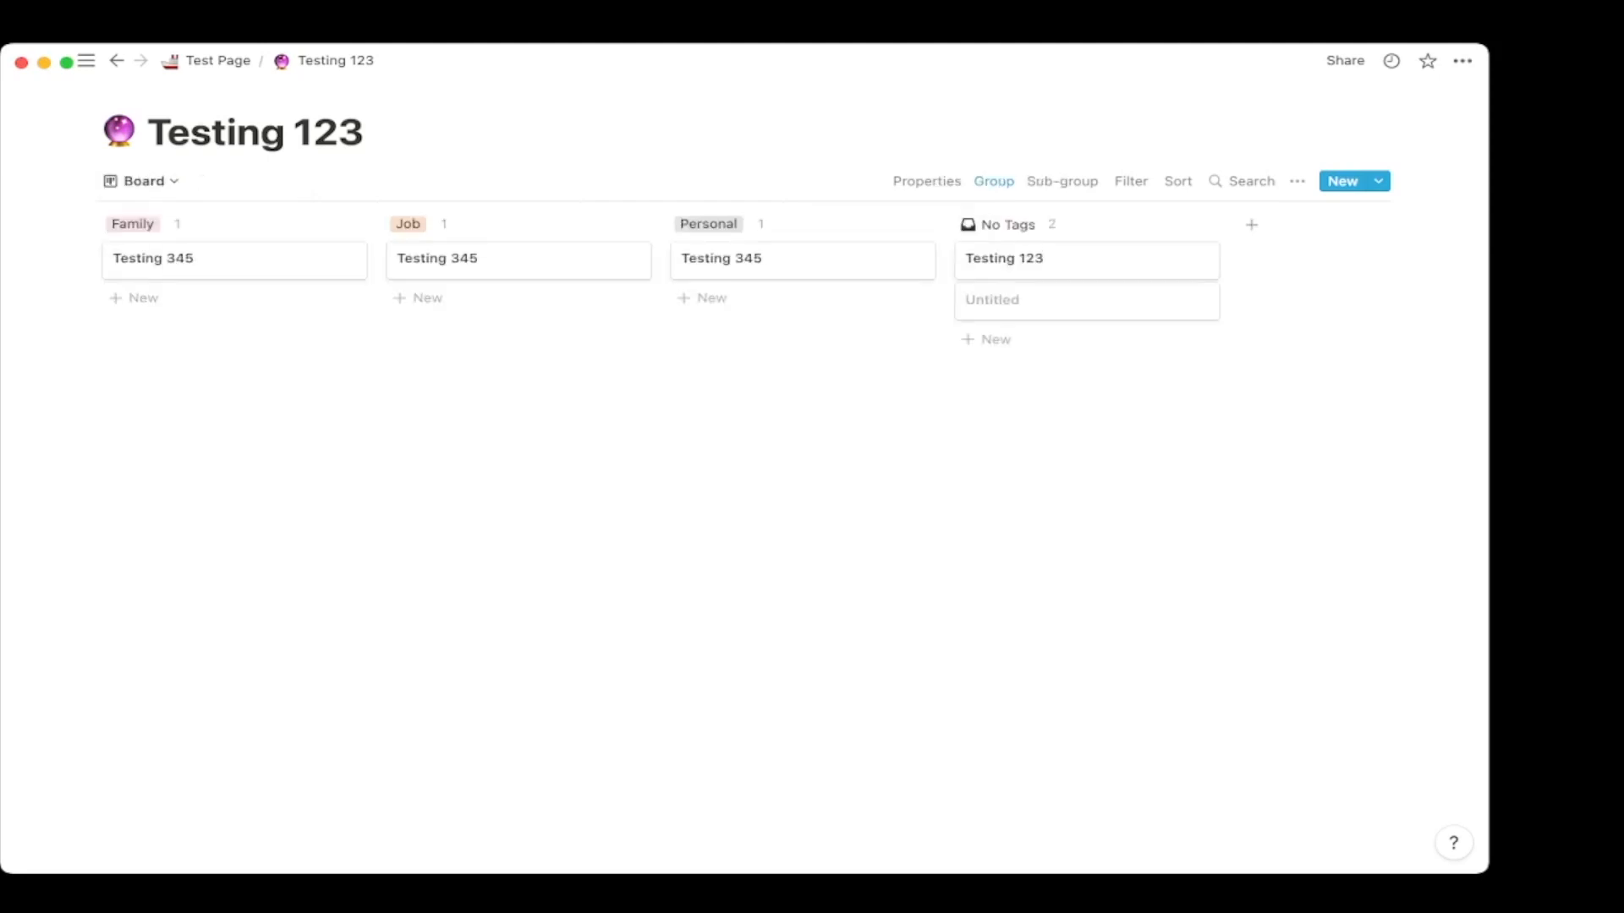
{"action": "left_click", "coordinate": [993, 181]}
{"action": "key", "text": "Escape"}
Title the untitled No Tags card Testing987 and tag it Personal.
{"action": "left_click", "coordinate": [1057, 301]}
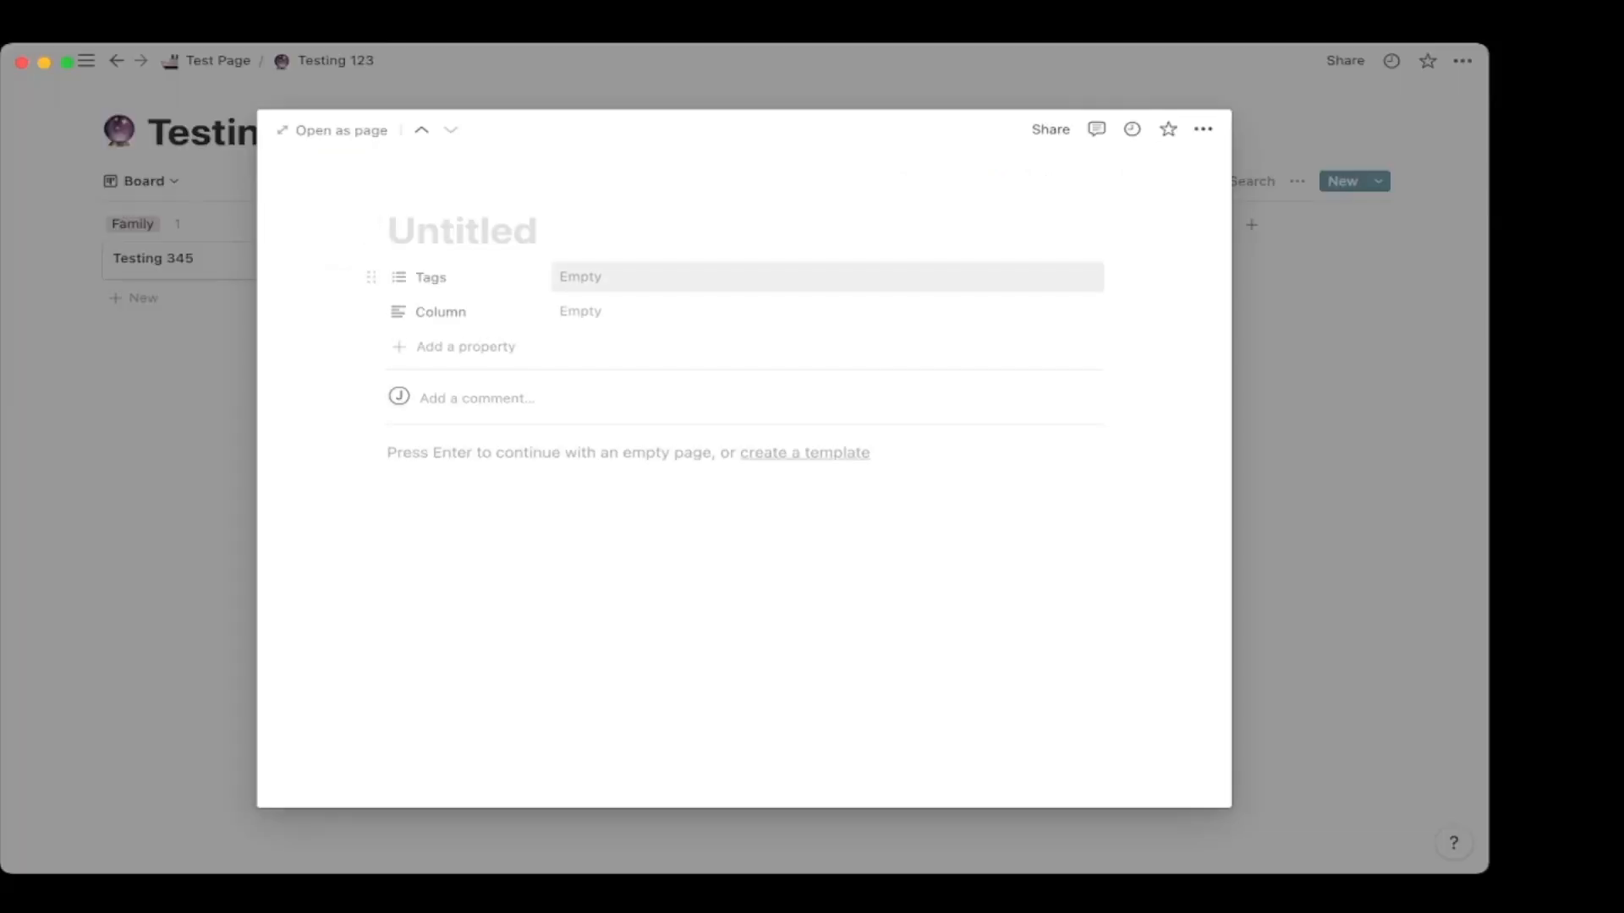
{"action": "type", "text": "Testing987"}
{"action": "left_click", "coordinate": [609, 277]}
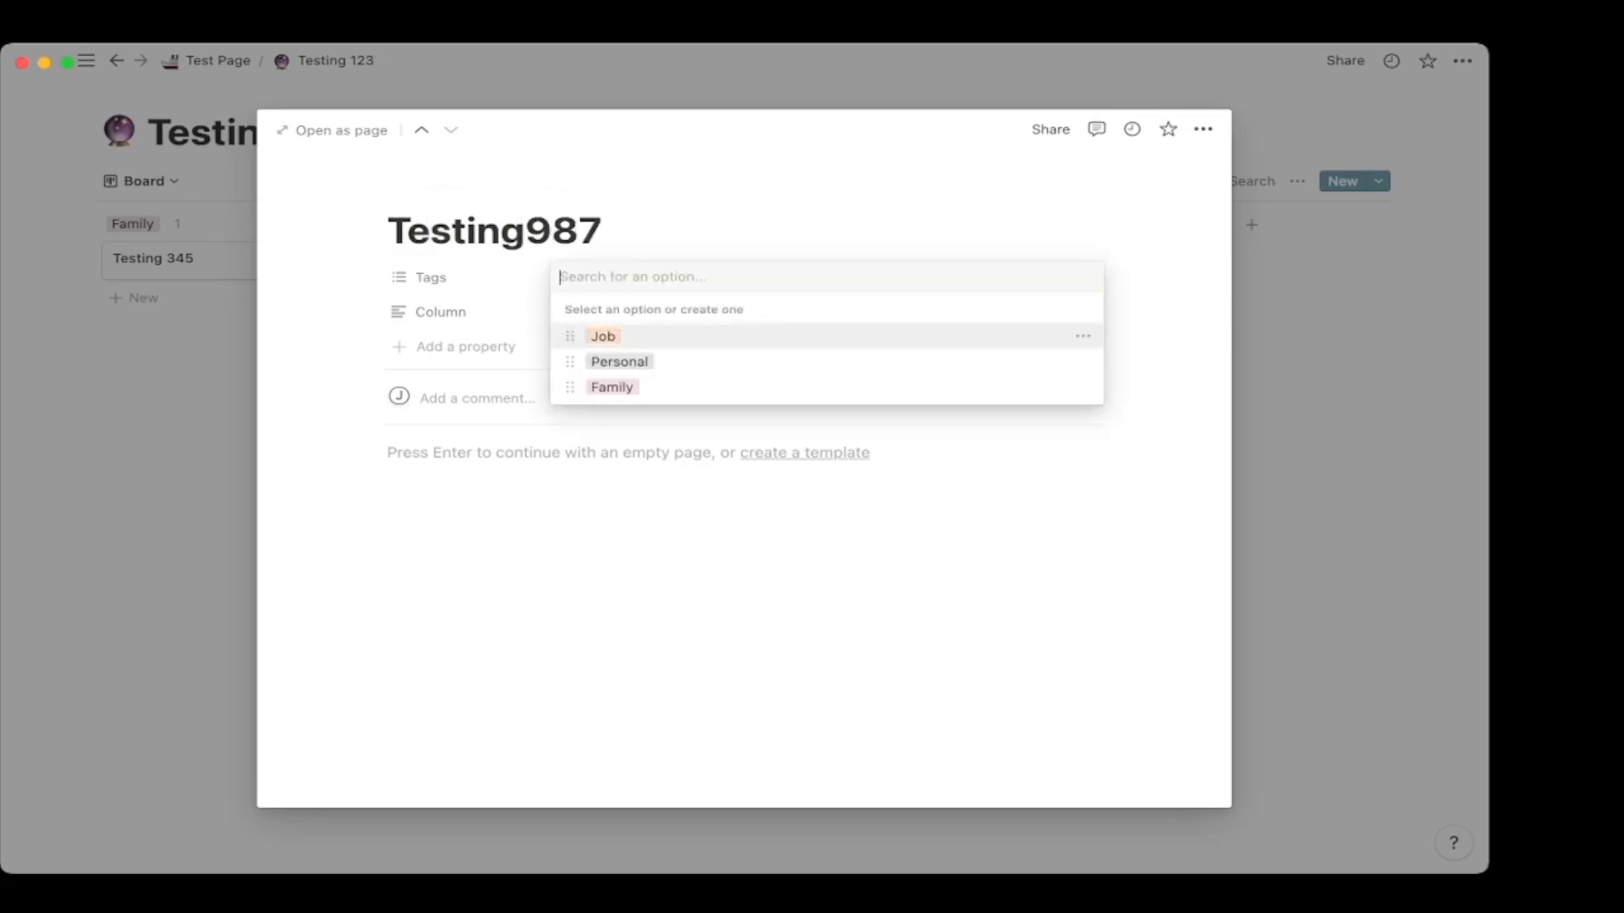
{"action": "left_click", "coordinate": [620, 361]}
{"action": "left_click", "coordinate": [710, 541]}
{"action": "key", "text": "Escape"}
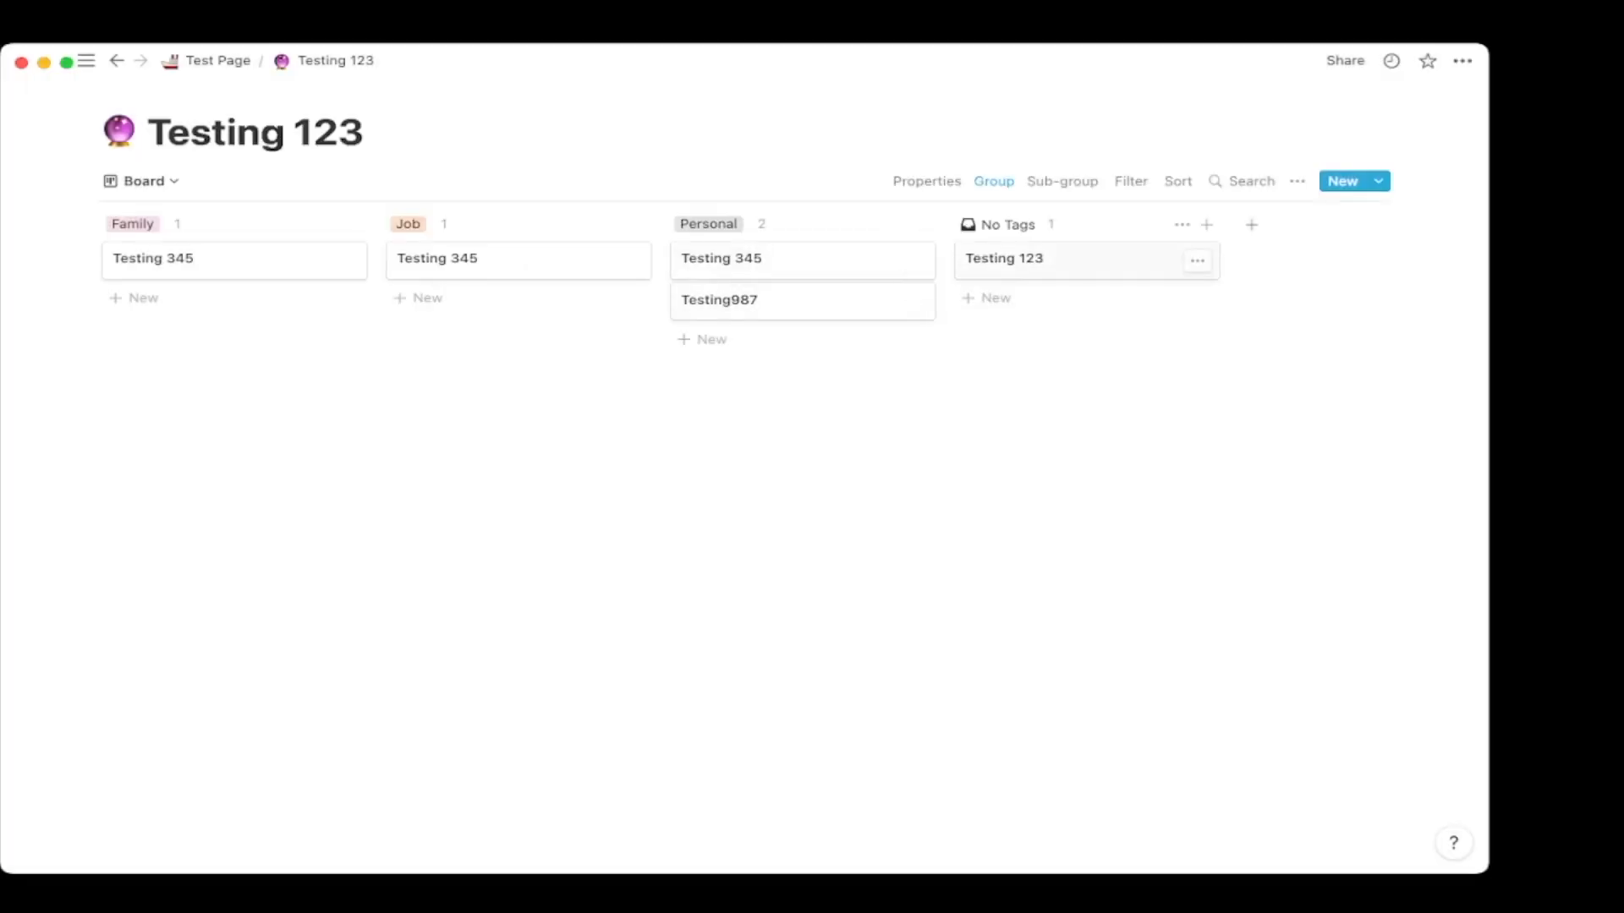
Drag the Testing 123 card into the Job group and confirm its tag.
{"action": "left_click_drag", "start_coordinate": [1065, 260], "coordinate": [518, 300]}
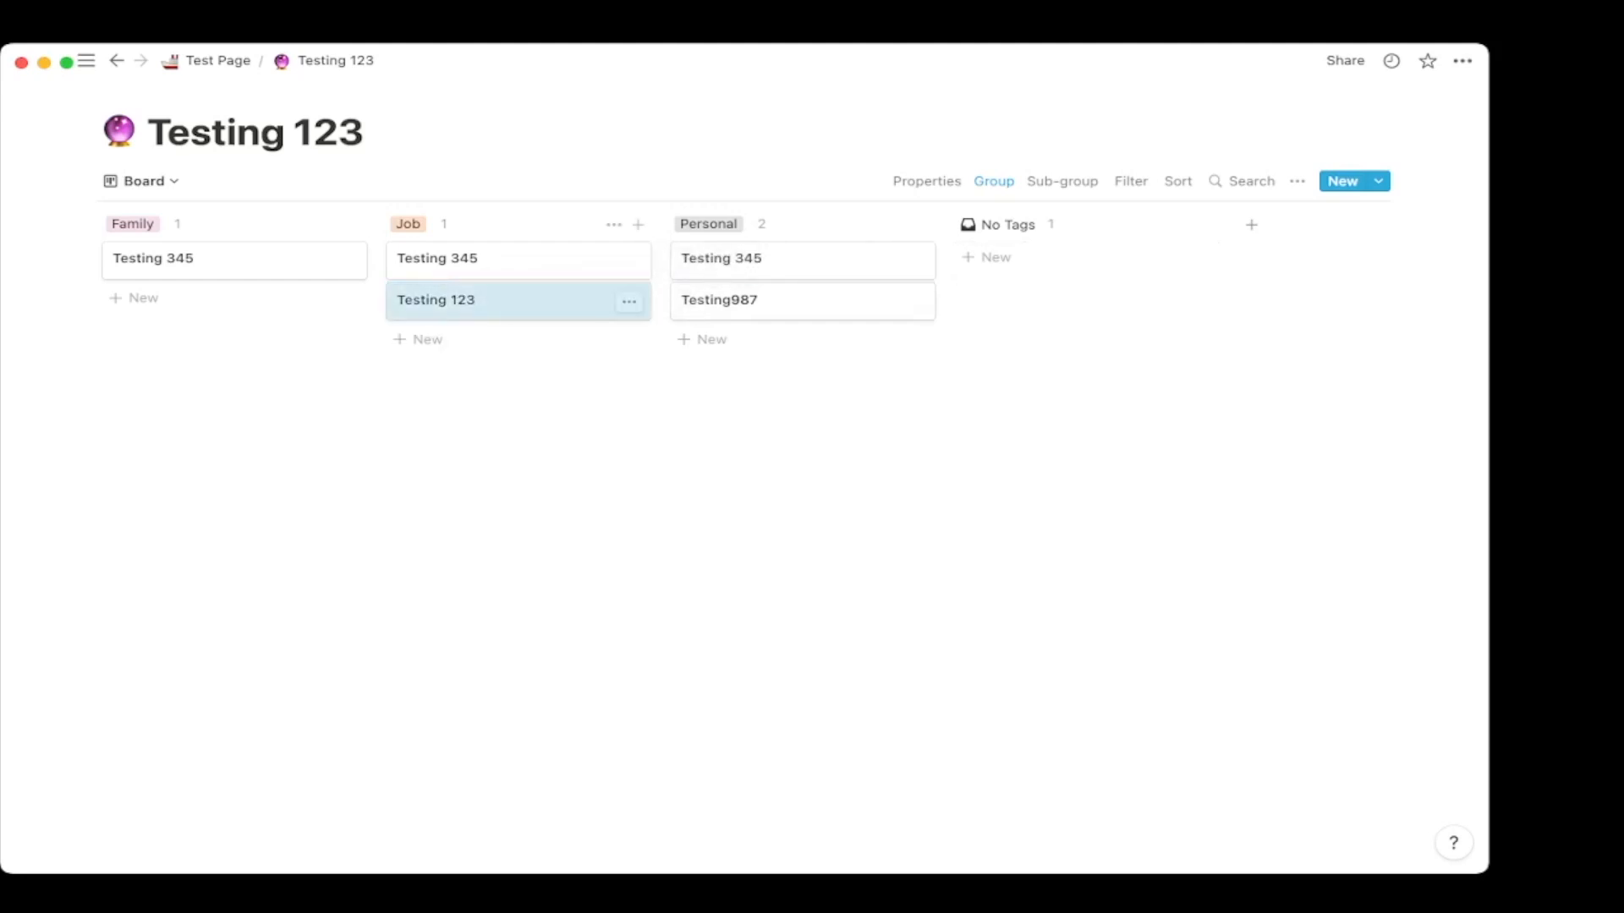
{"action": "left_click", "coordinate": [582, 306]}
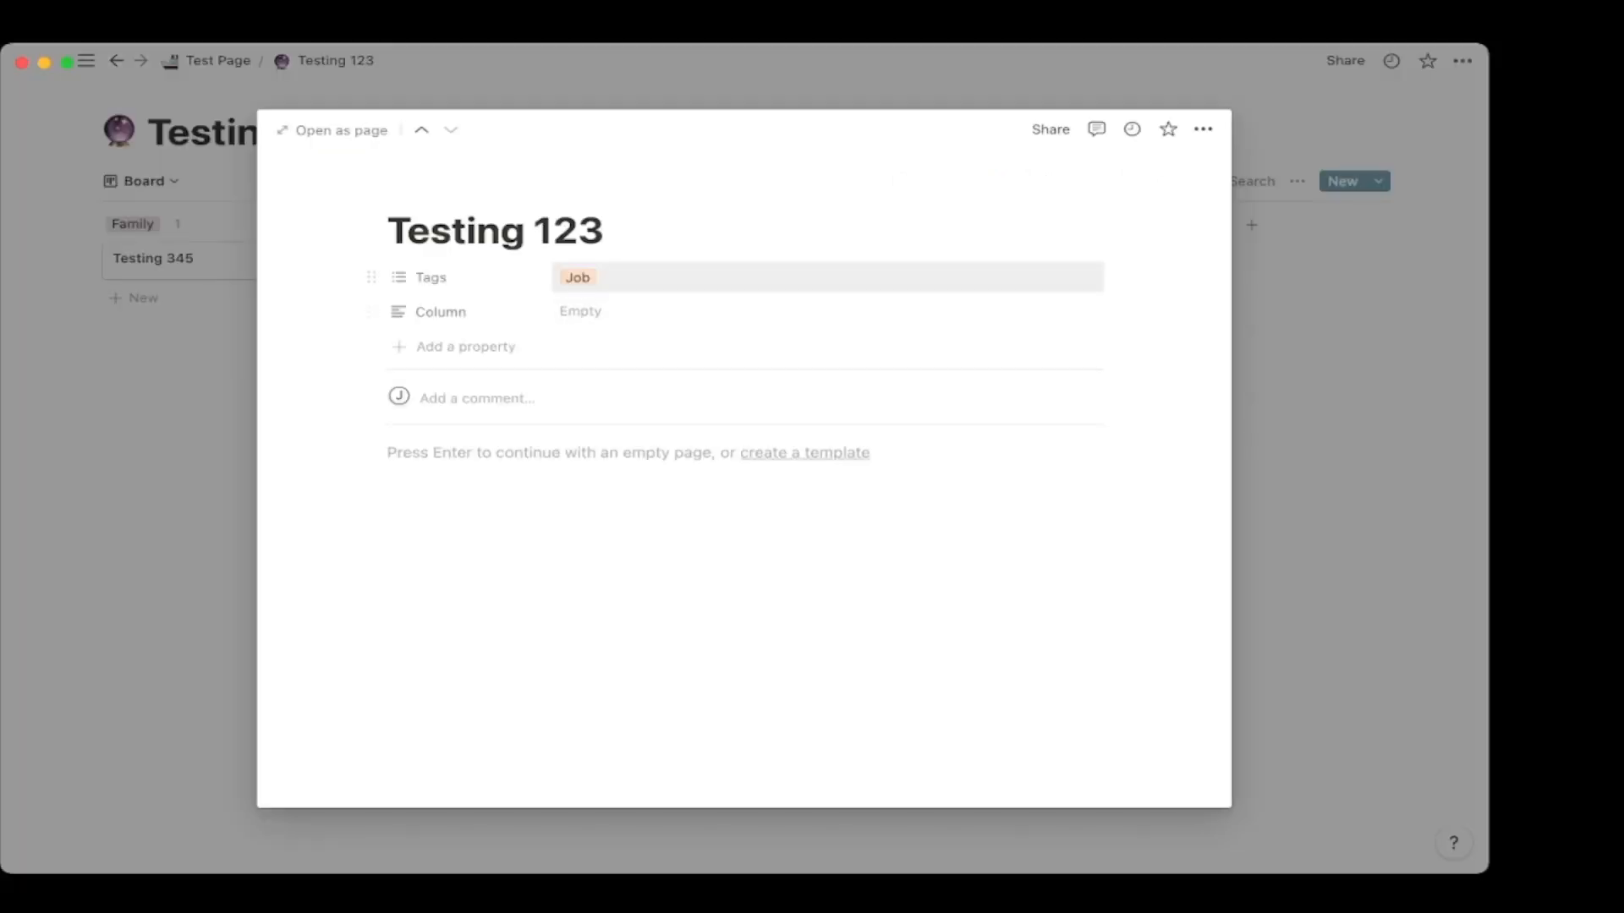
{"action": "key", "text": "Escape"}
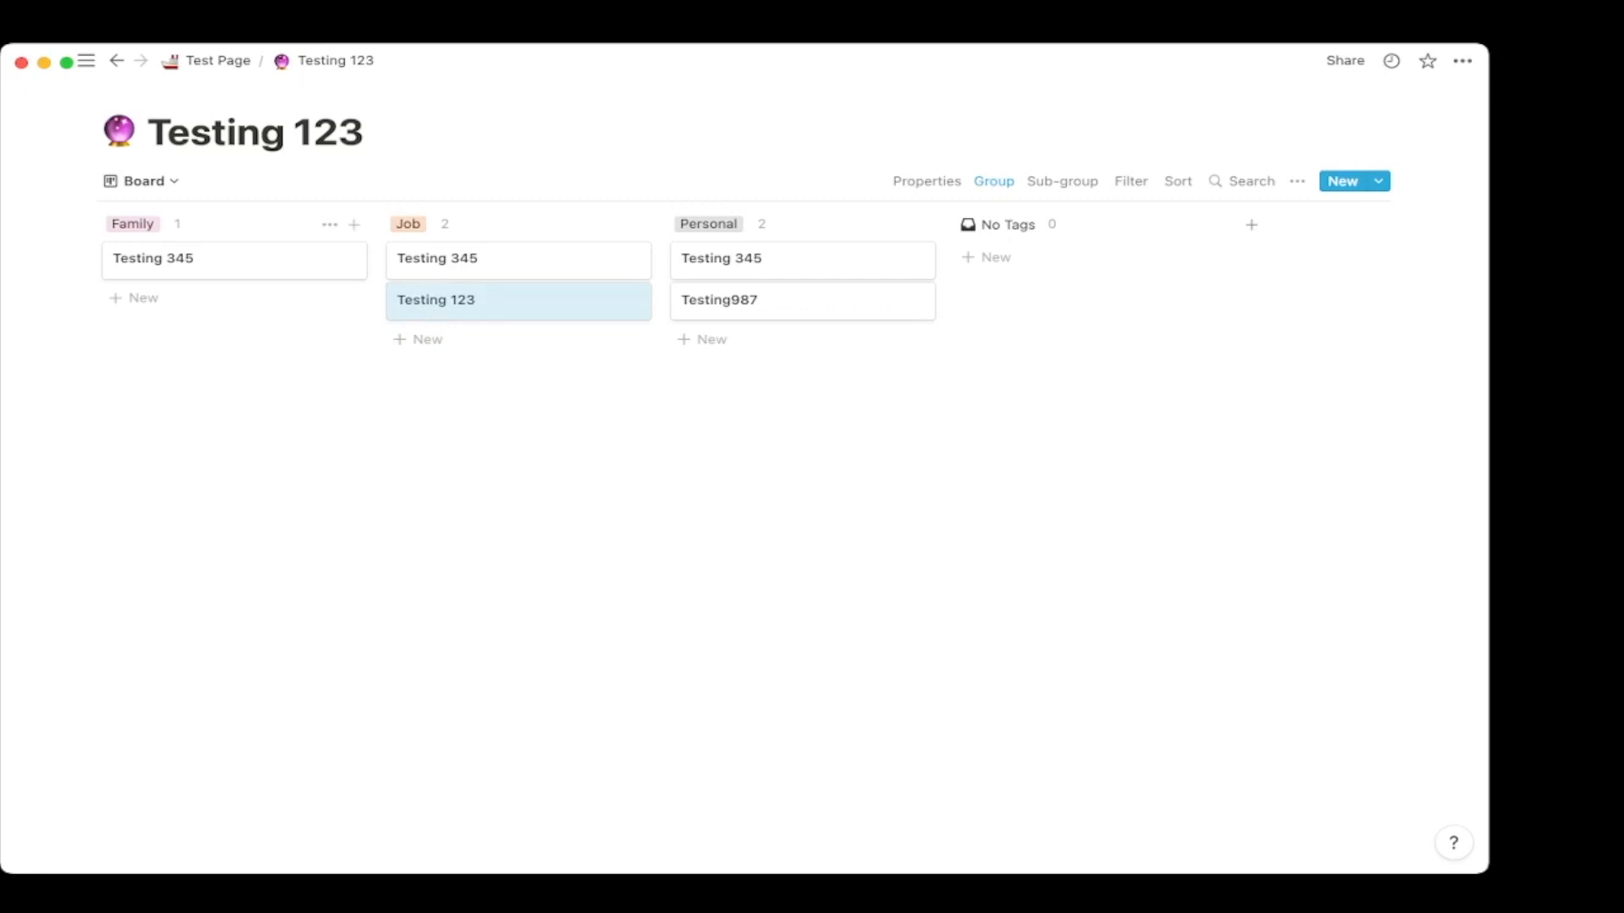
{"action": "left_click", "coordinate": [140, 181]}
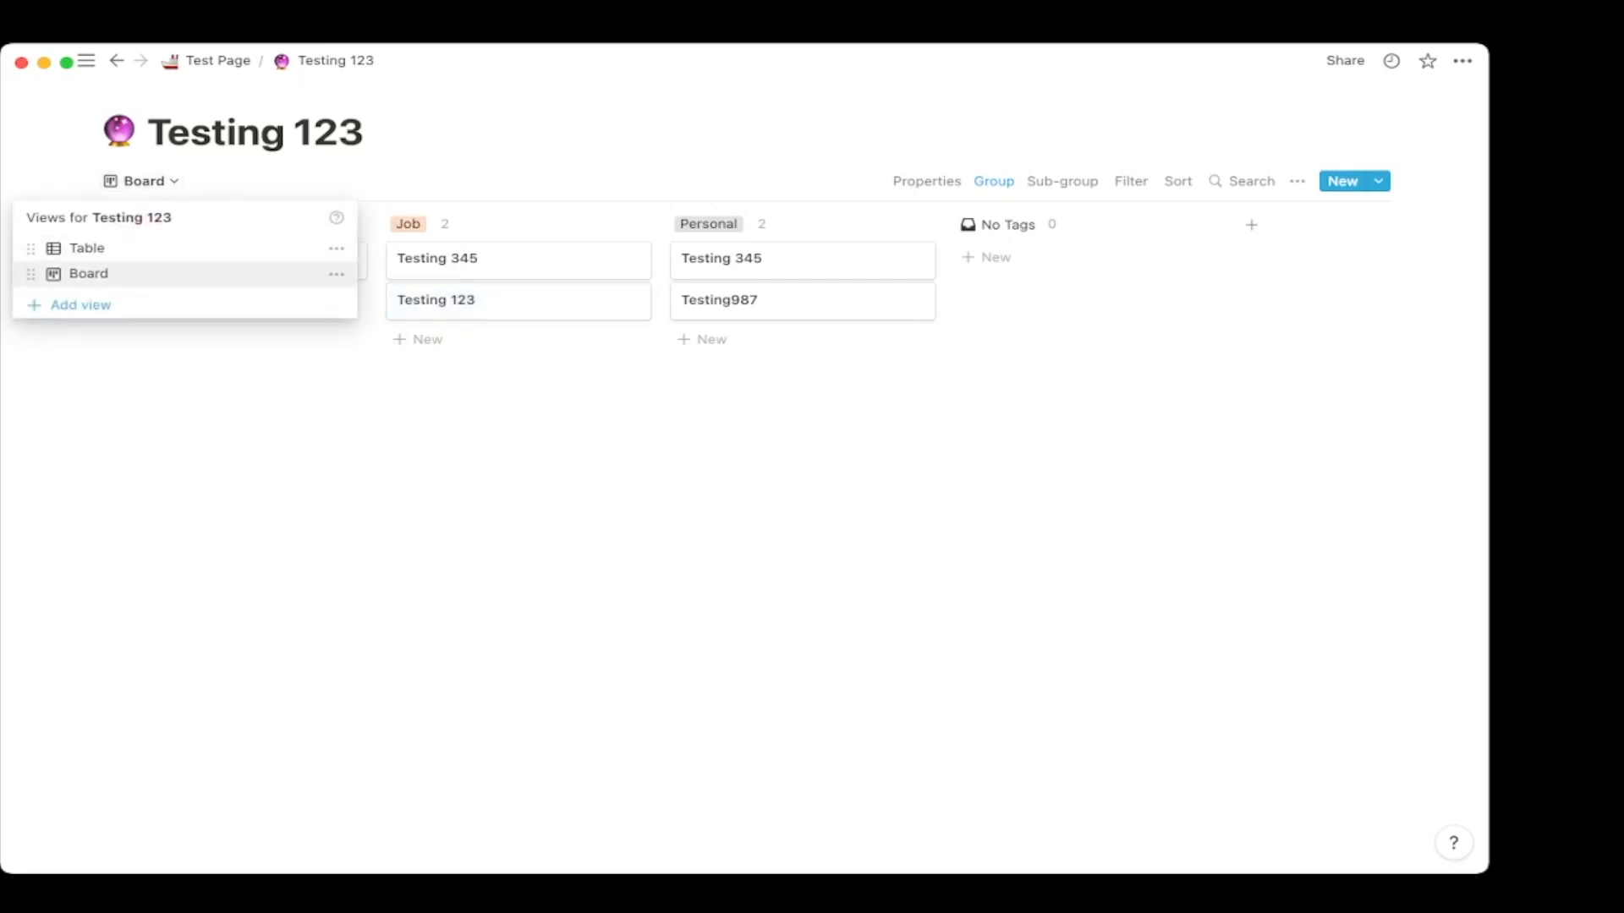
Rename the Board view to 'Future Planning'.
{"action": "left_click", "coordinate": [337, 273]}
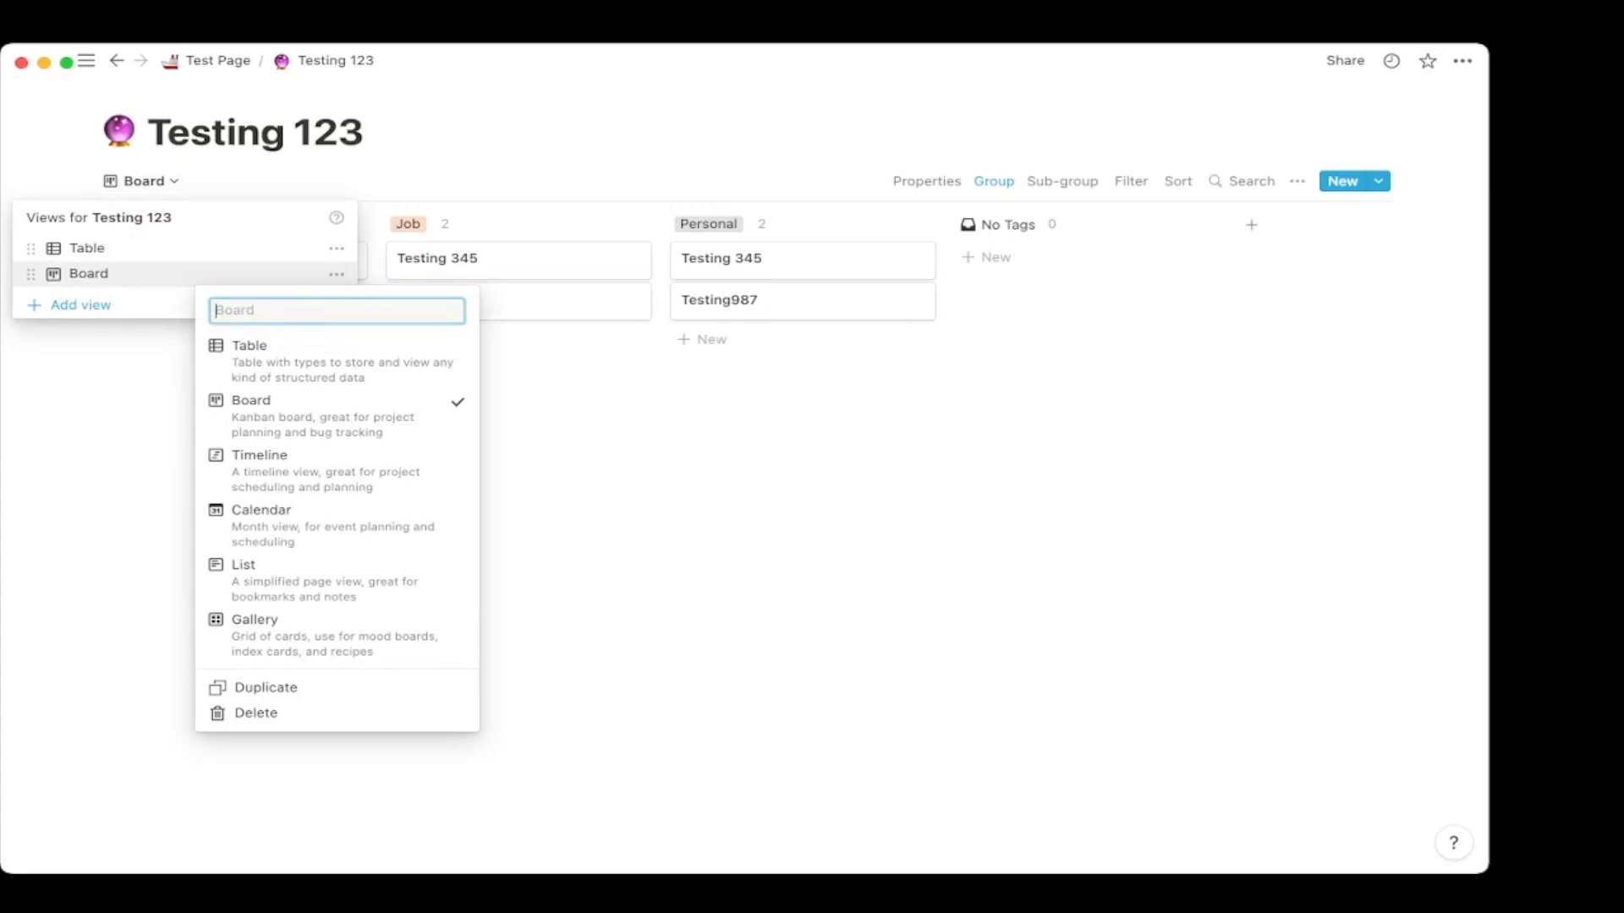
{"action": "type", "text": "Planning"}
{"action": "left_click", "coordinate": [216, 310]}
{"action": "type", "text": "Future"}
{"action": "key", "text": "Return"}
{"action": "left_click", "coordinate": [213, 181]}
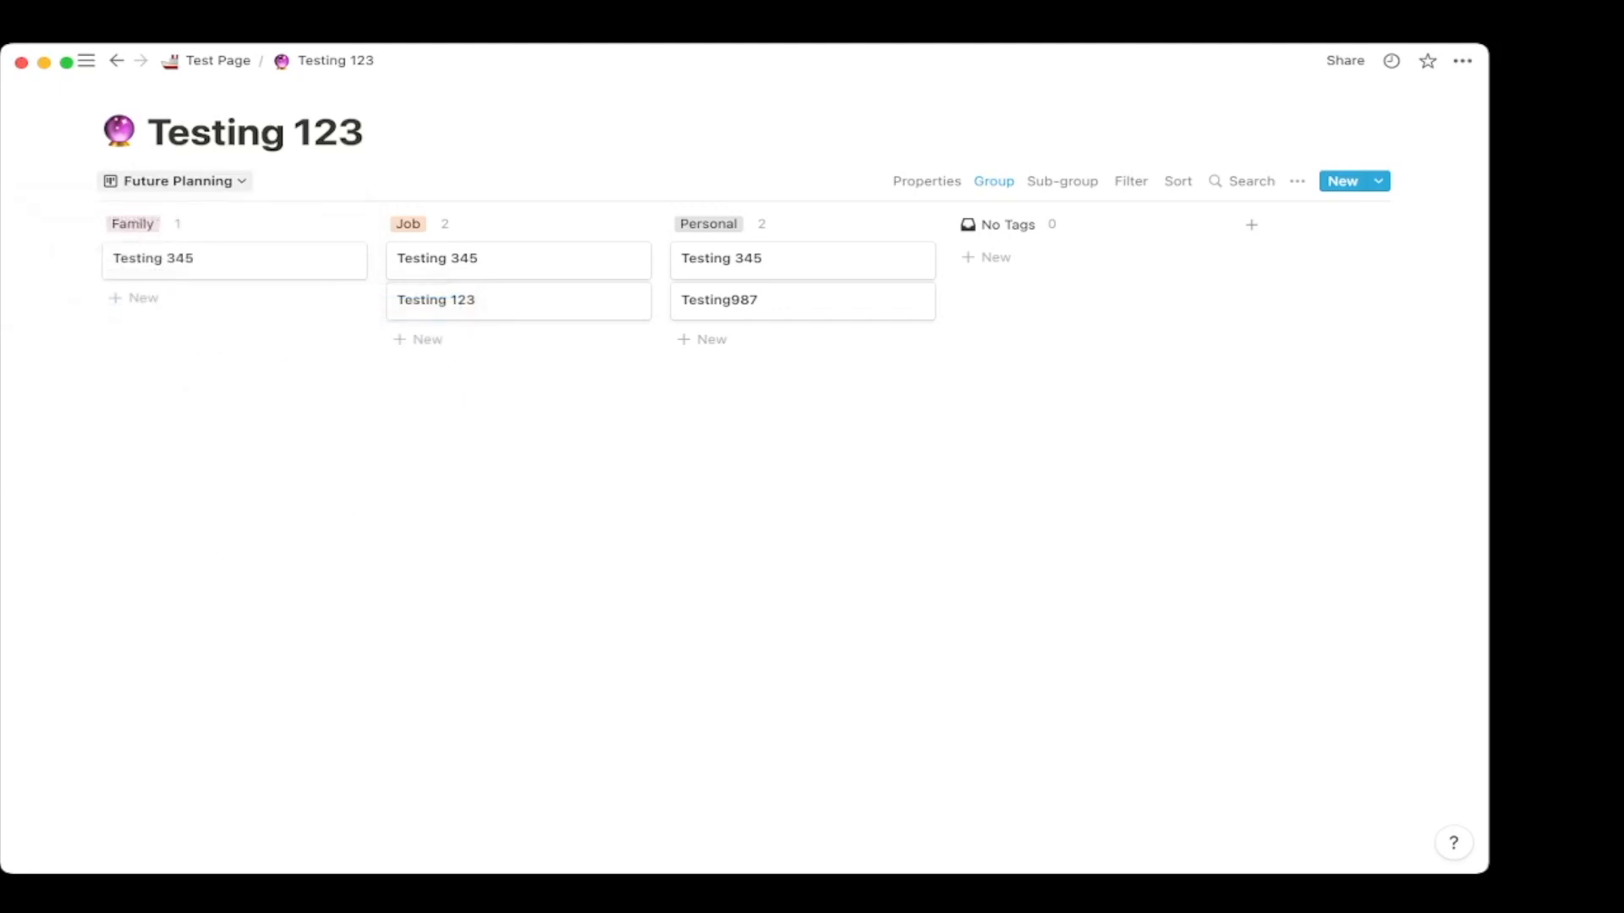
Start adding a new view with the Timeline layout.
{"action": "left_click", "coordinate": [175, 181]}
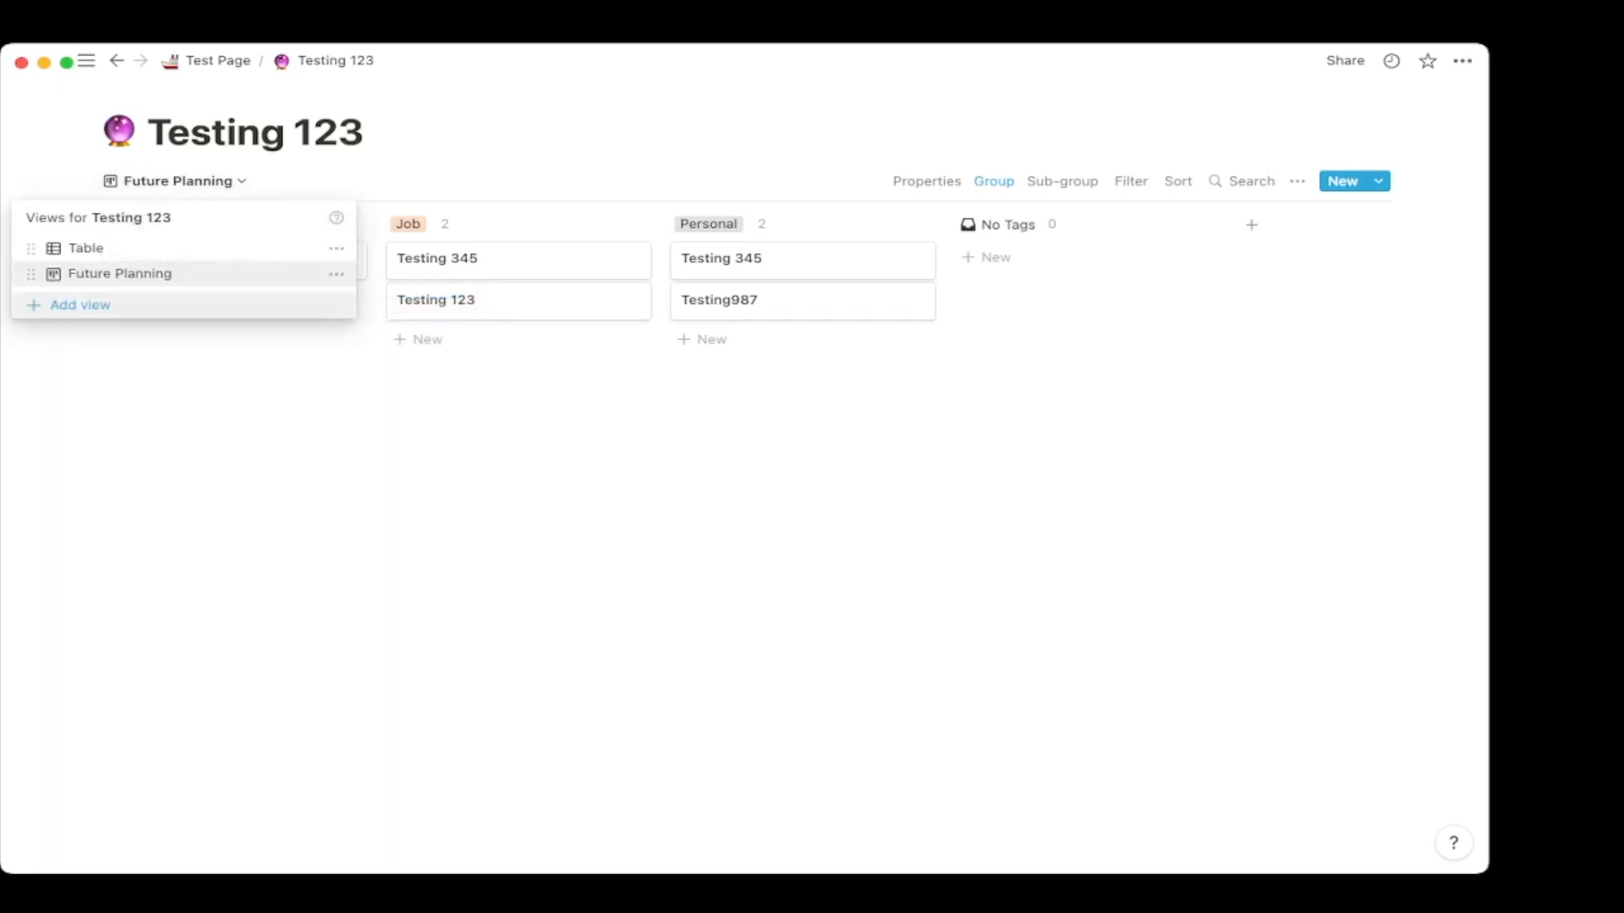
{"action": "left_click", "coordinate": [80, 305]}
{"action": "left_click", "coordinate": [498, 265]}
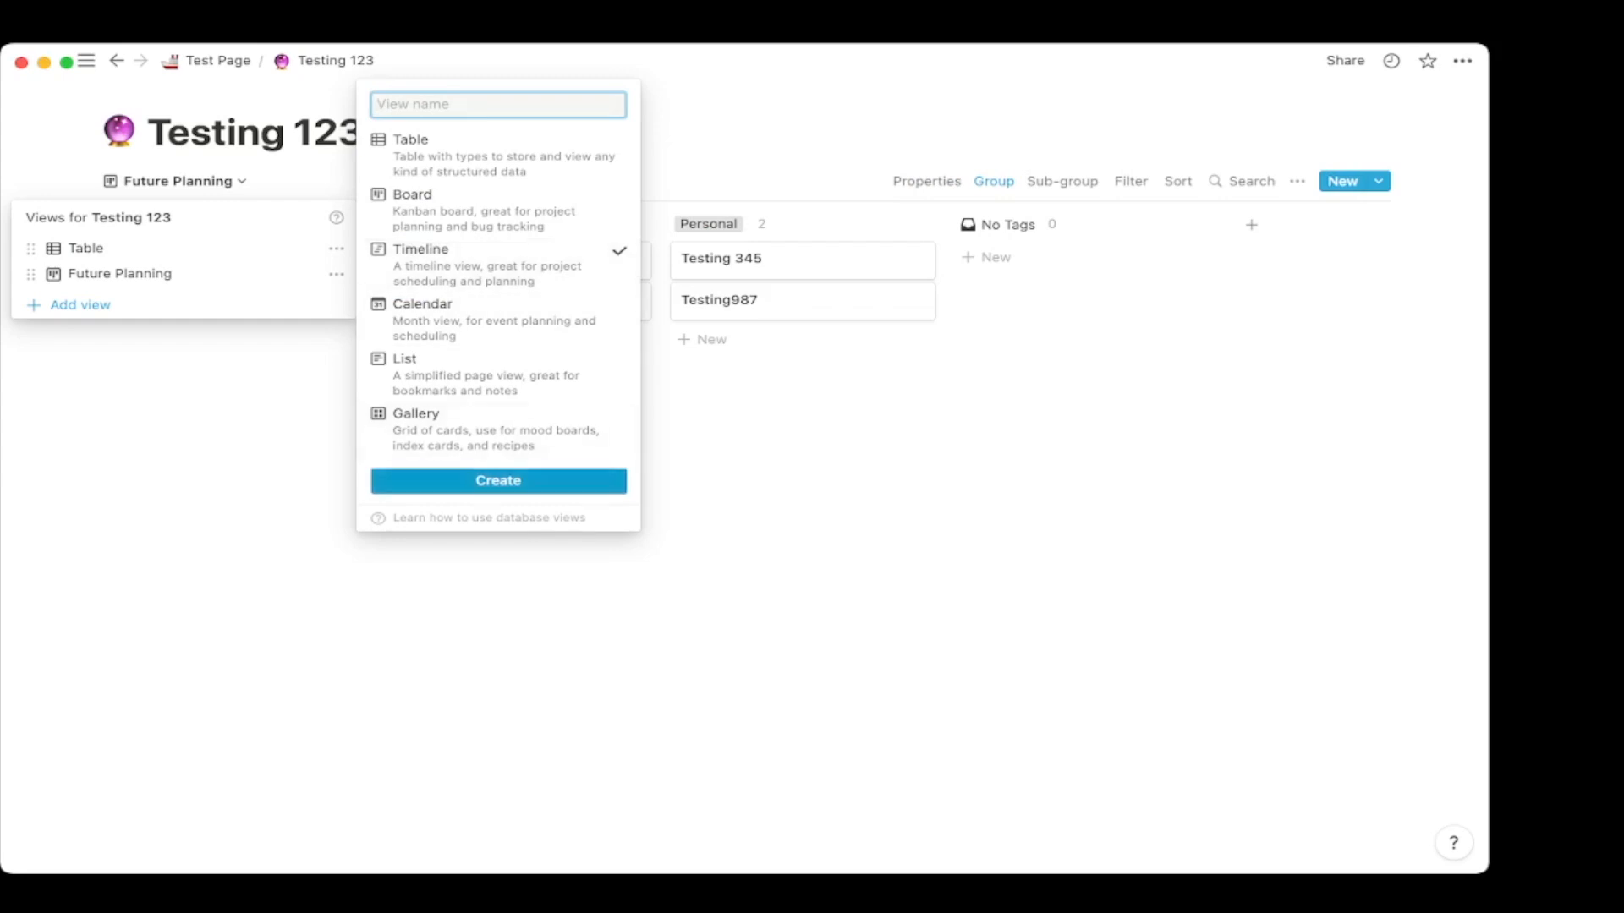
Create the Timeline view and date Testing 123 from February 1 to February 3, 2022.
{"action": "left_click", "coordinate": [498, 481]}
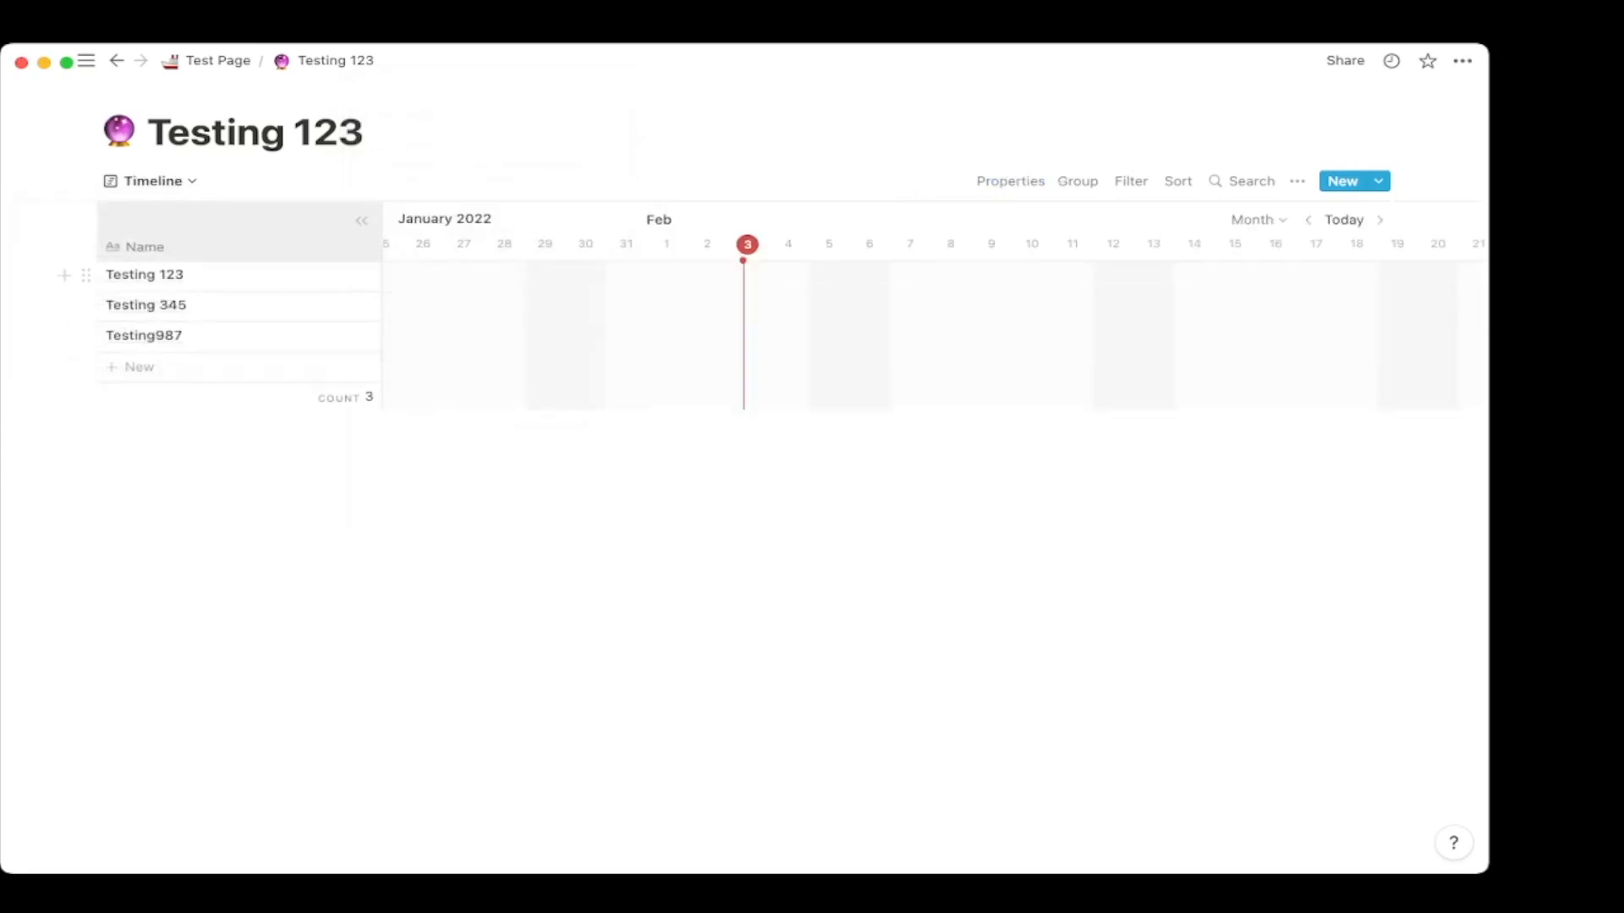
{"action": "left_click", "coordinate": [334, 275]}
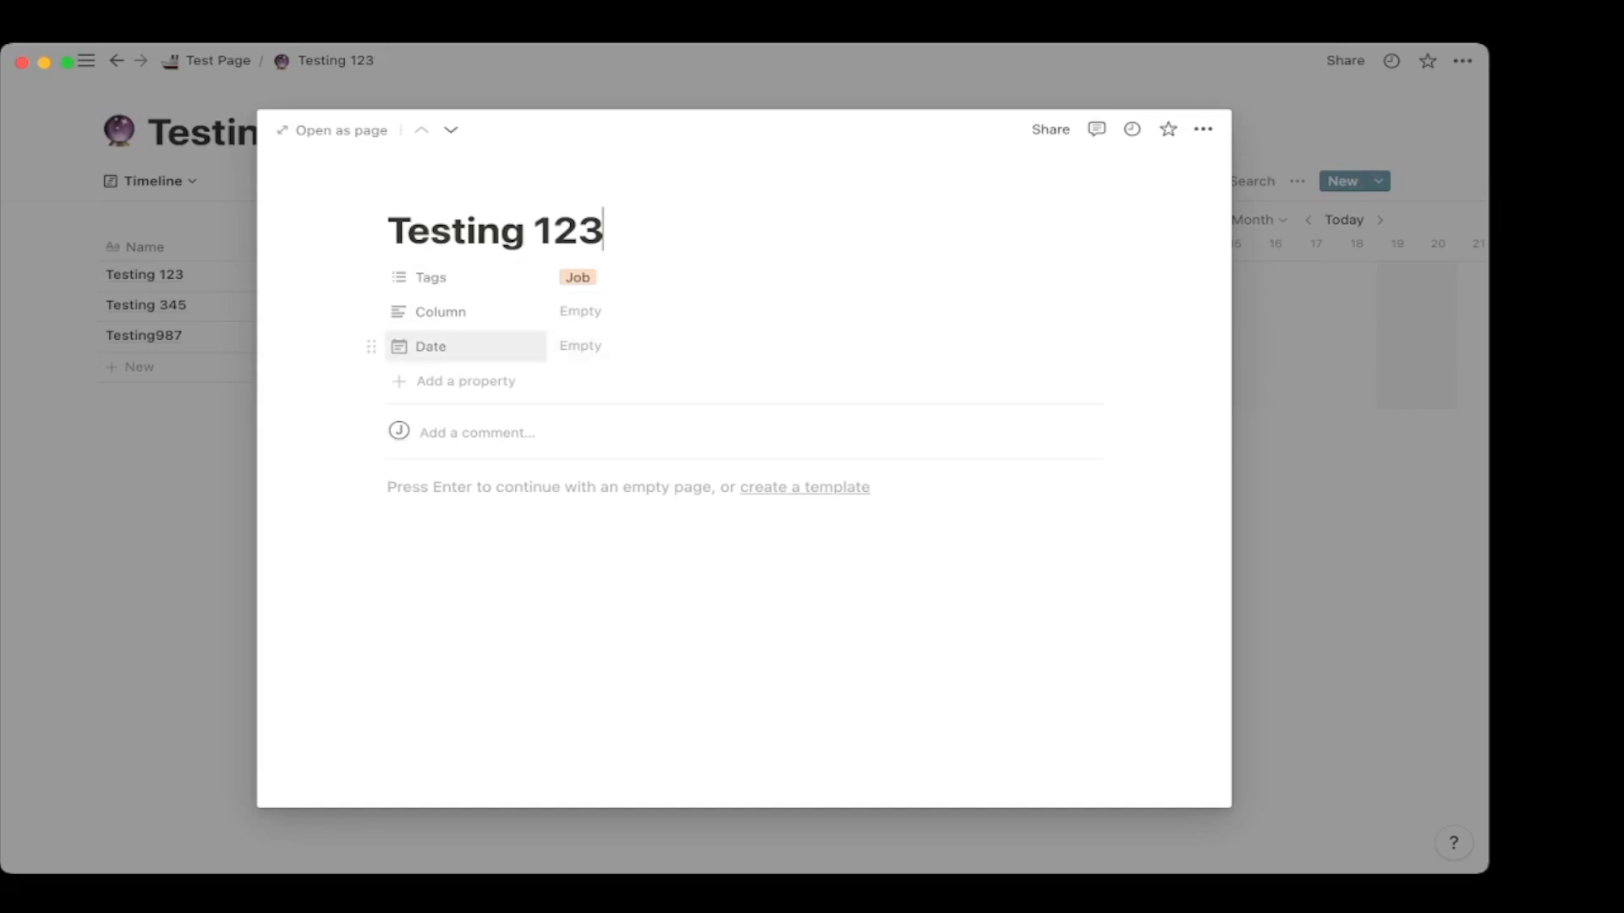
{"action": "left_click", "coordinate": [581, 346]}
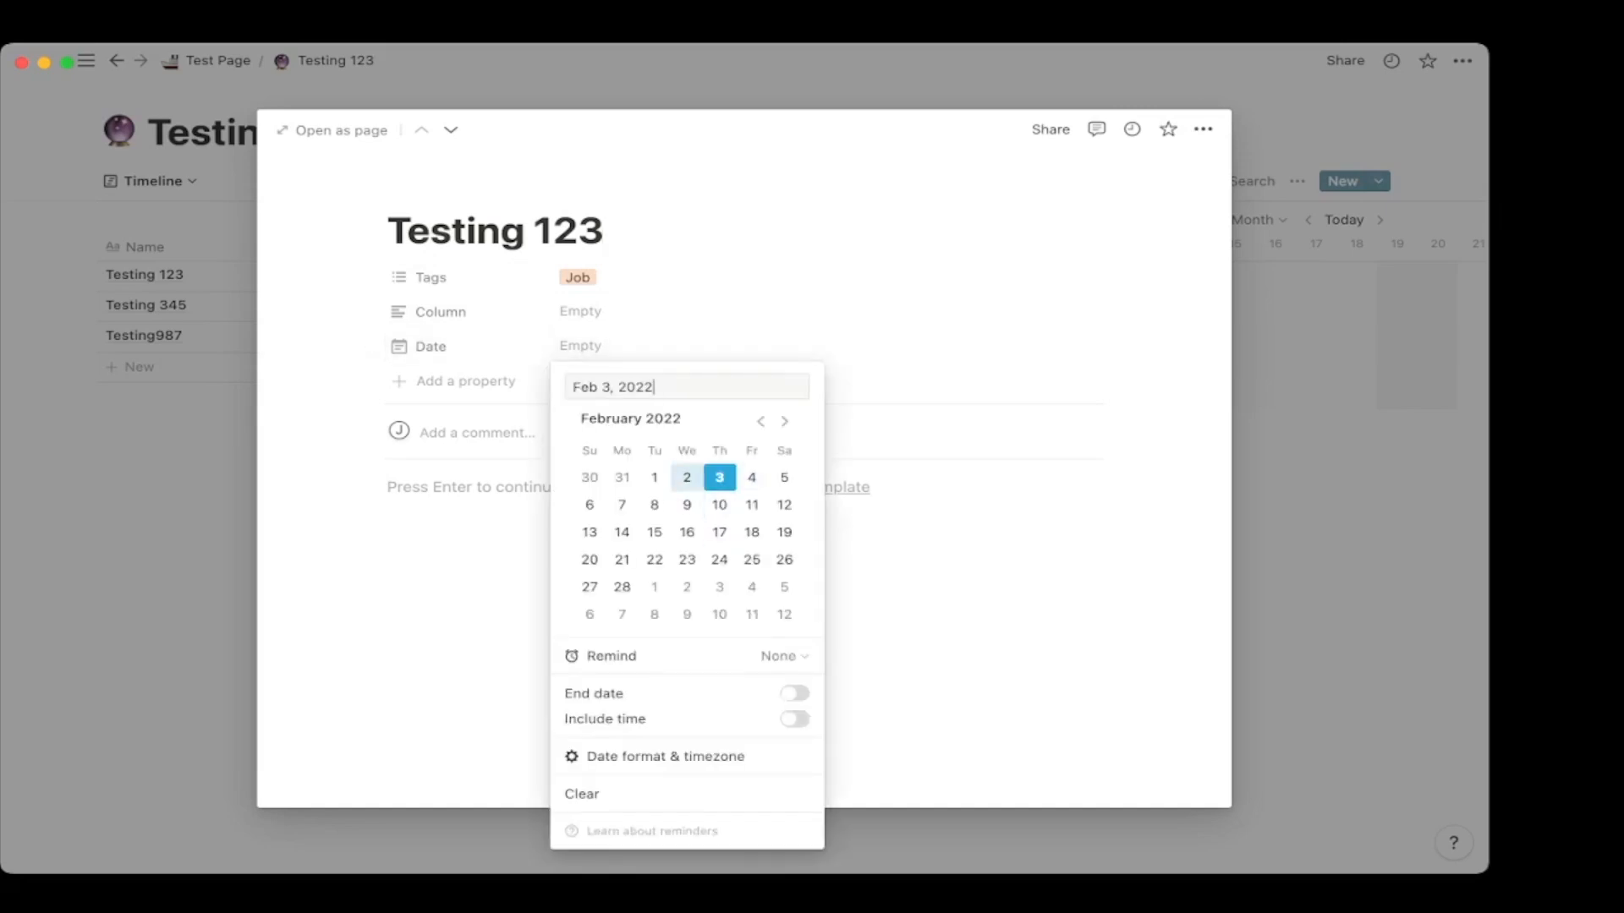
{"action": "left_click", "coordinate": [655, 478]}
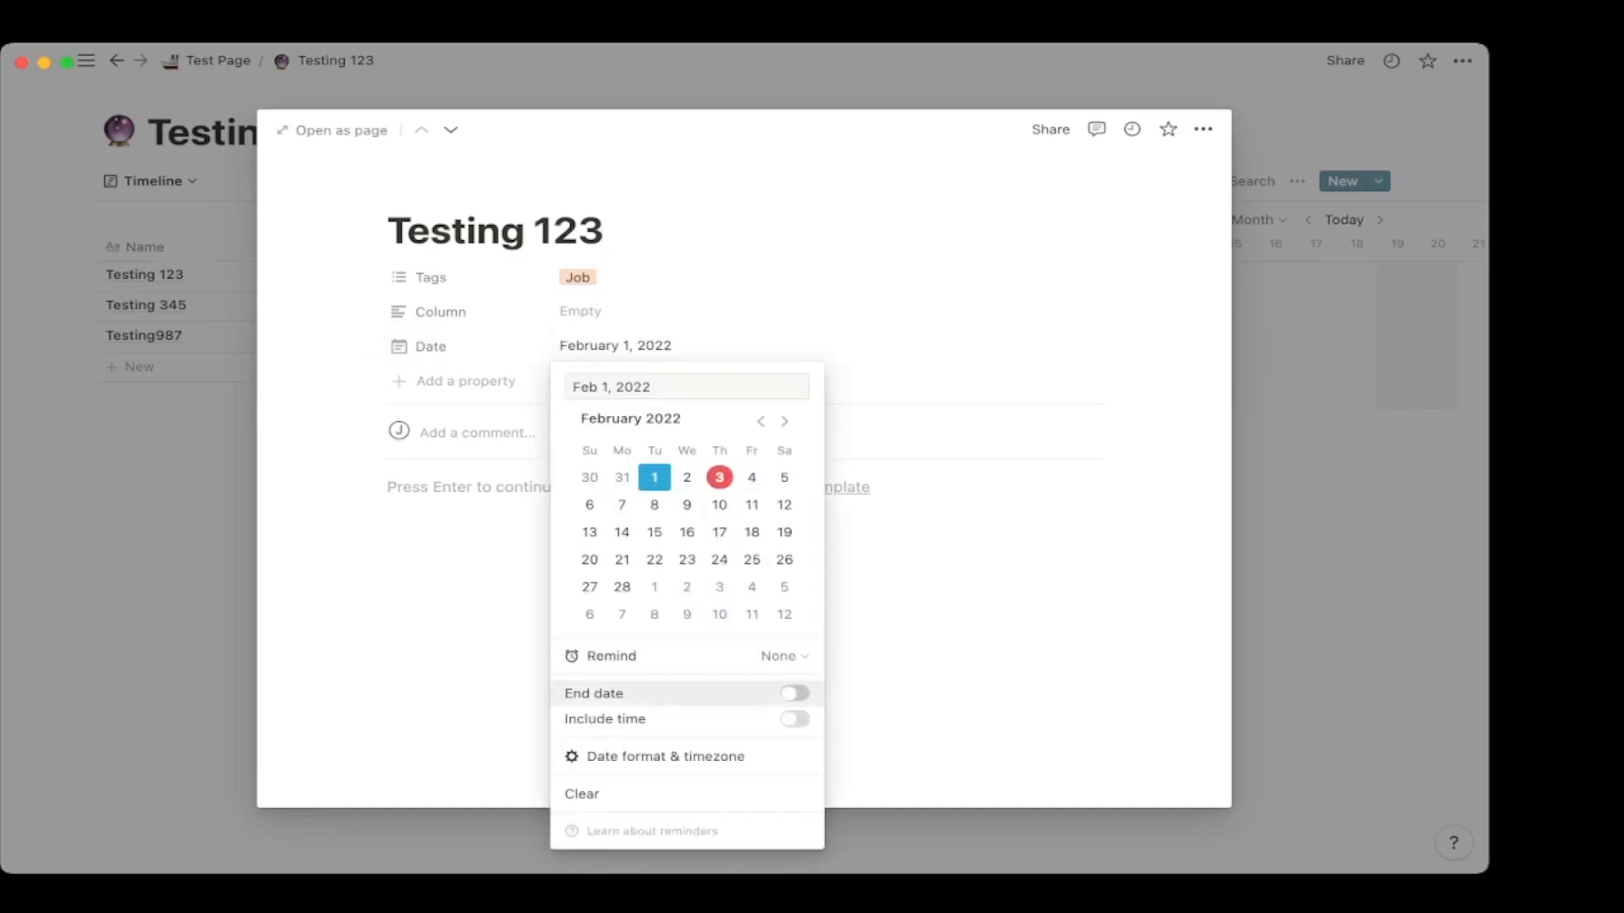
{"action": "left_click", "coordinate": [794, 694]}
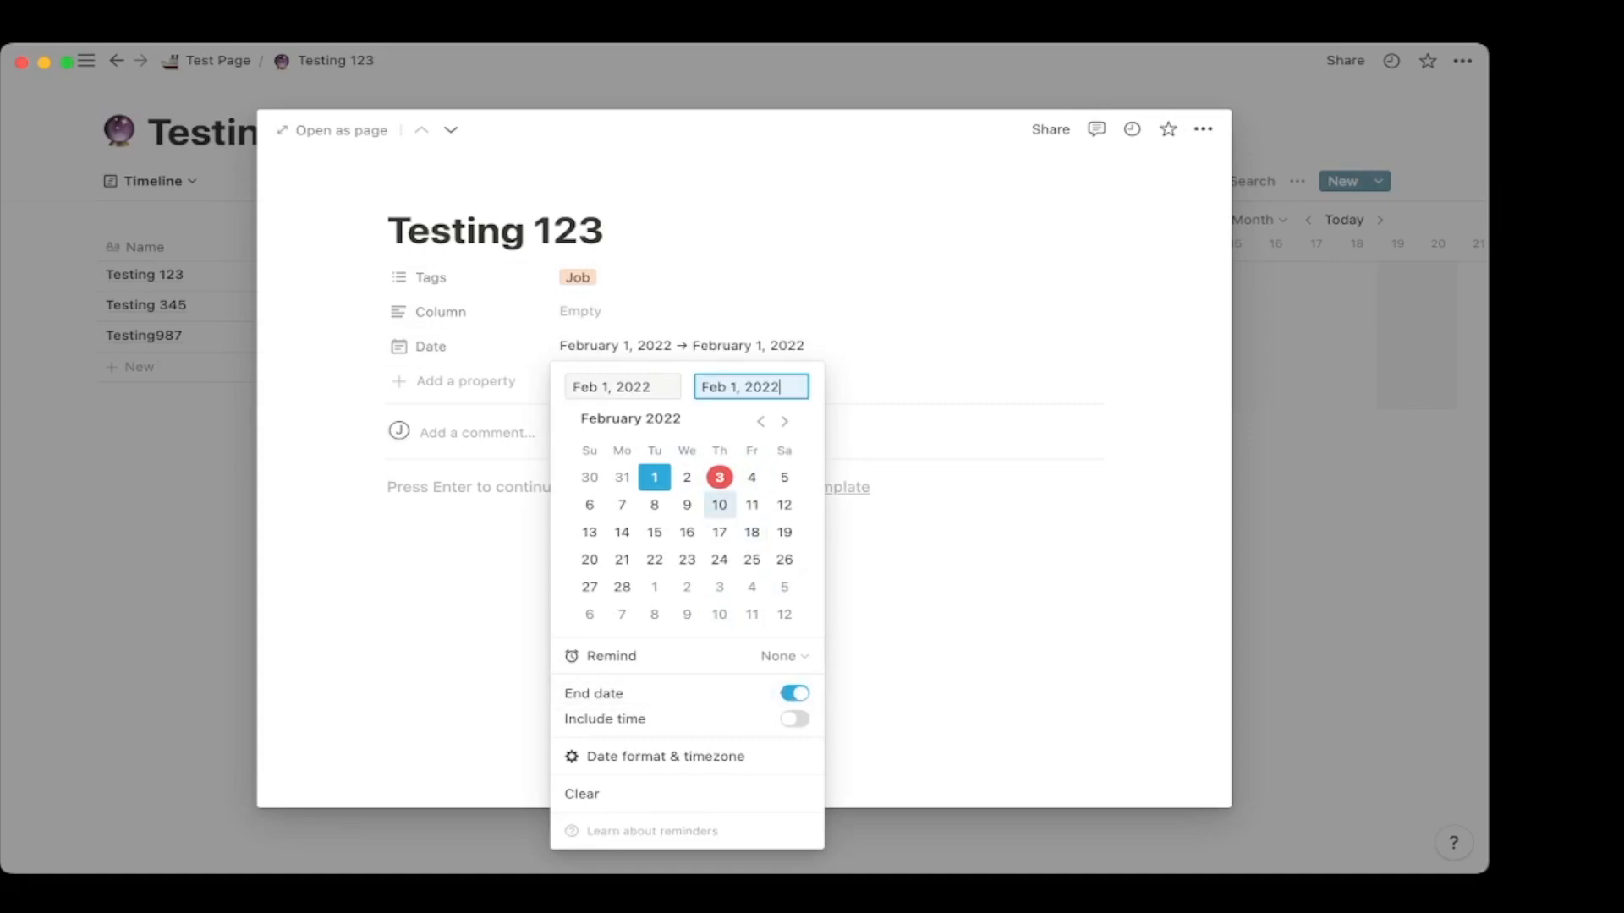
{"action": "left_click", "coordinate": [719, 478]}
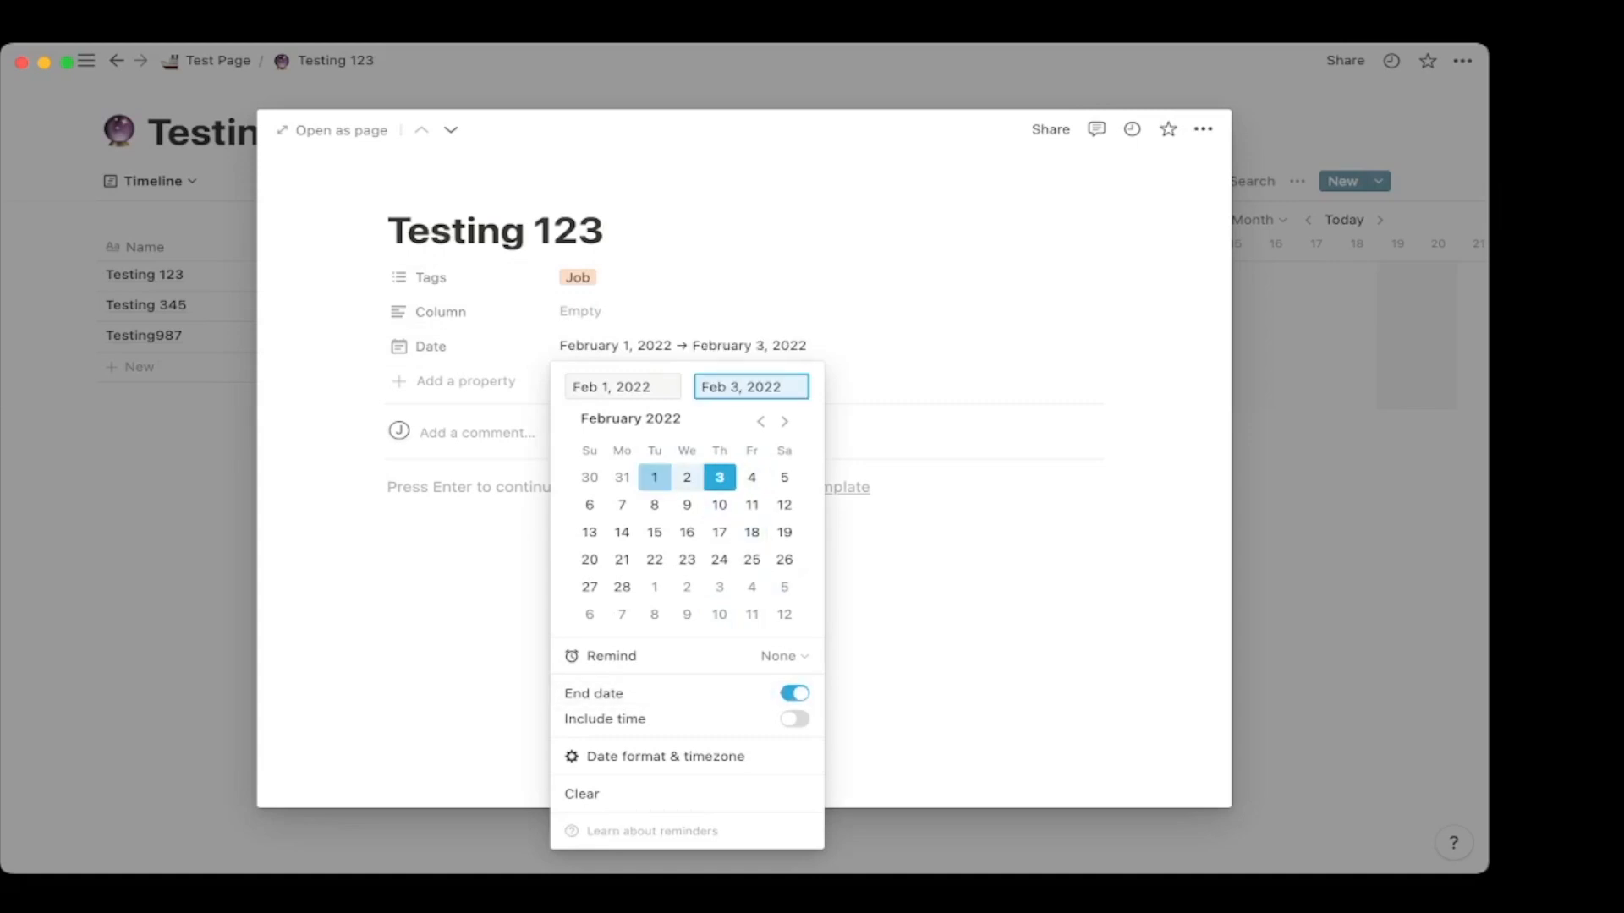
{"action": "key", "text": "Escape"}
{"action": "key", "text": "Escape"}
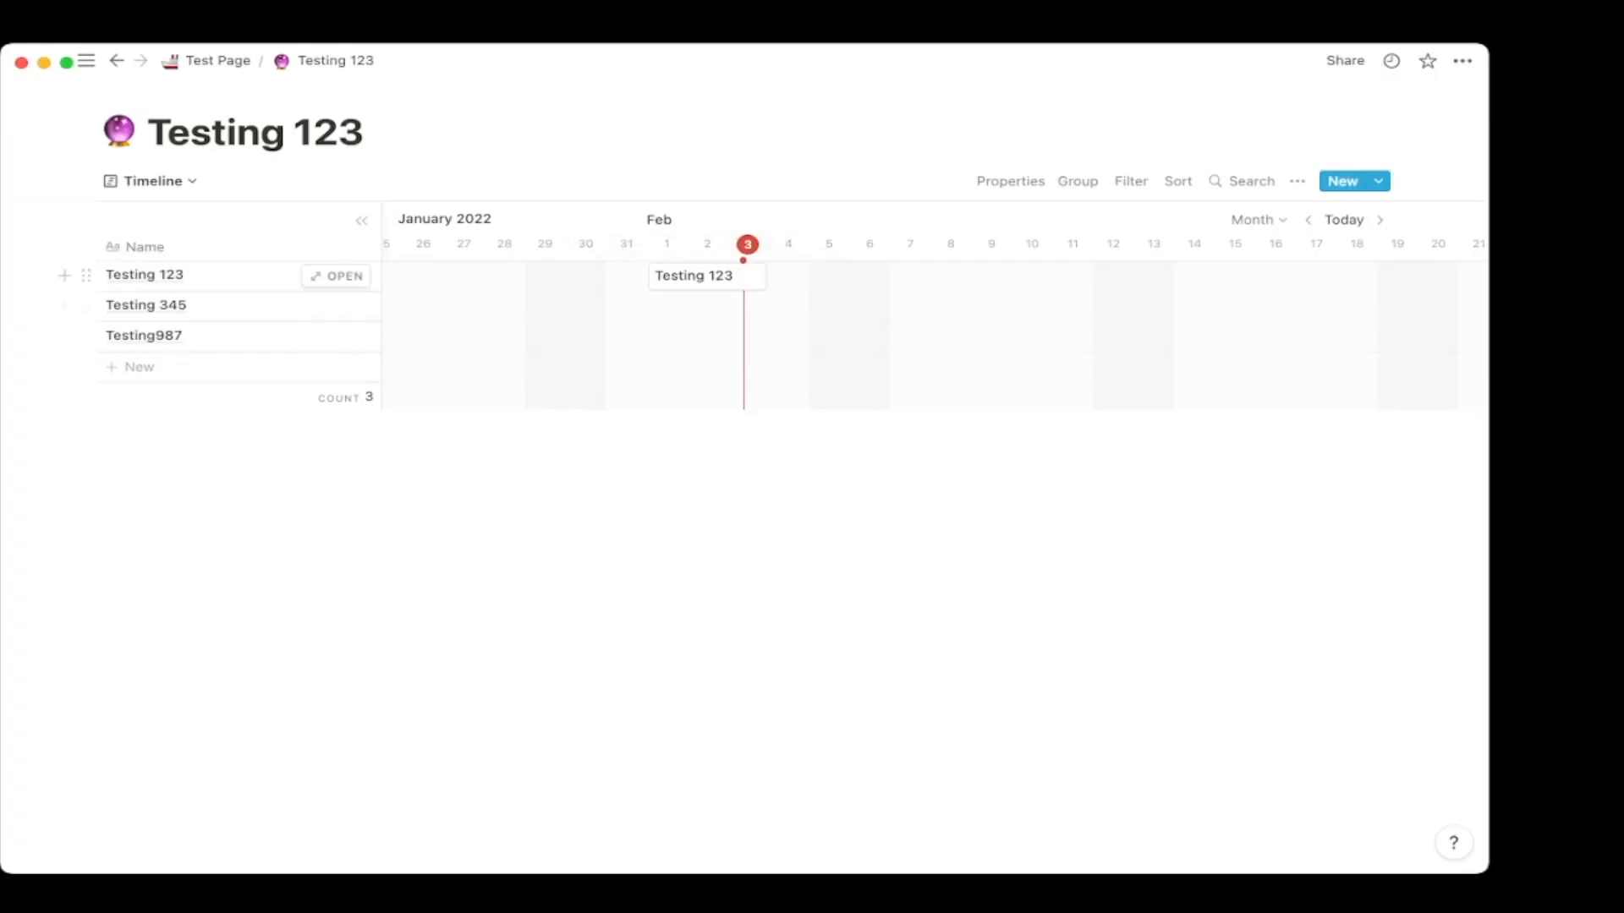
Scroll across the timeline to inspect the Testing 123 date bar.
{"action": "scroll", "coordinate": [676, 336], "scroll_direction": "left", "scroll_amount": 3}
{"action": "scroll", "coordinate": [758, 336], "scroll_direction": "left", "scroll_amount": 3}
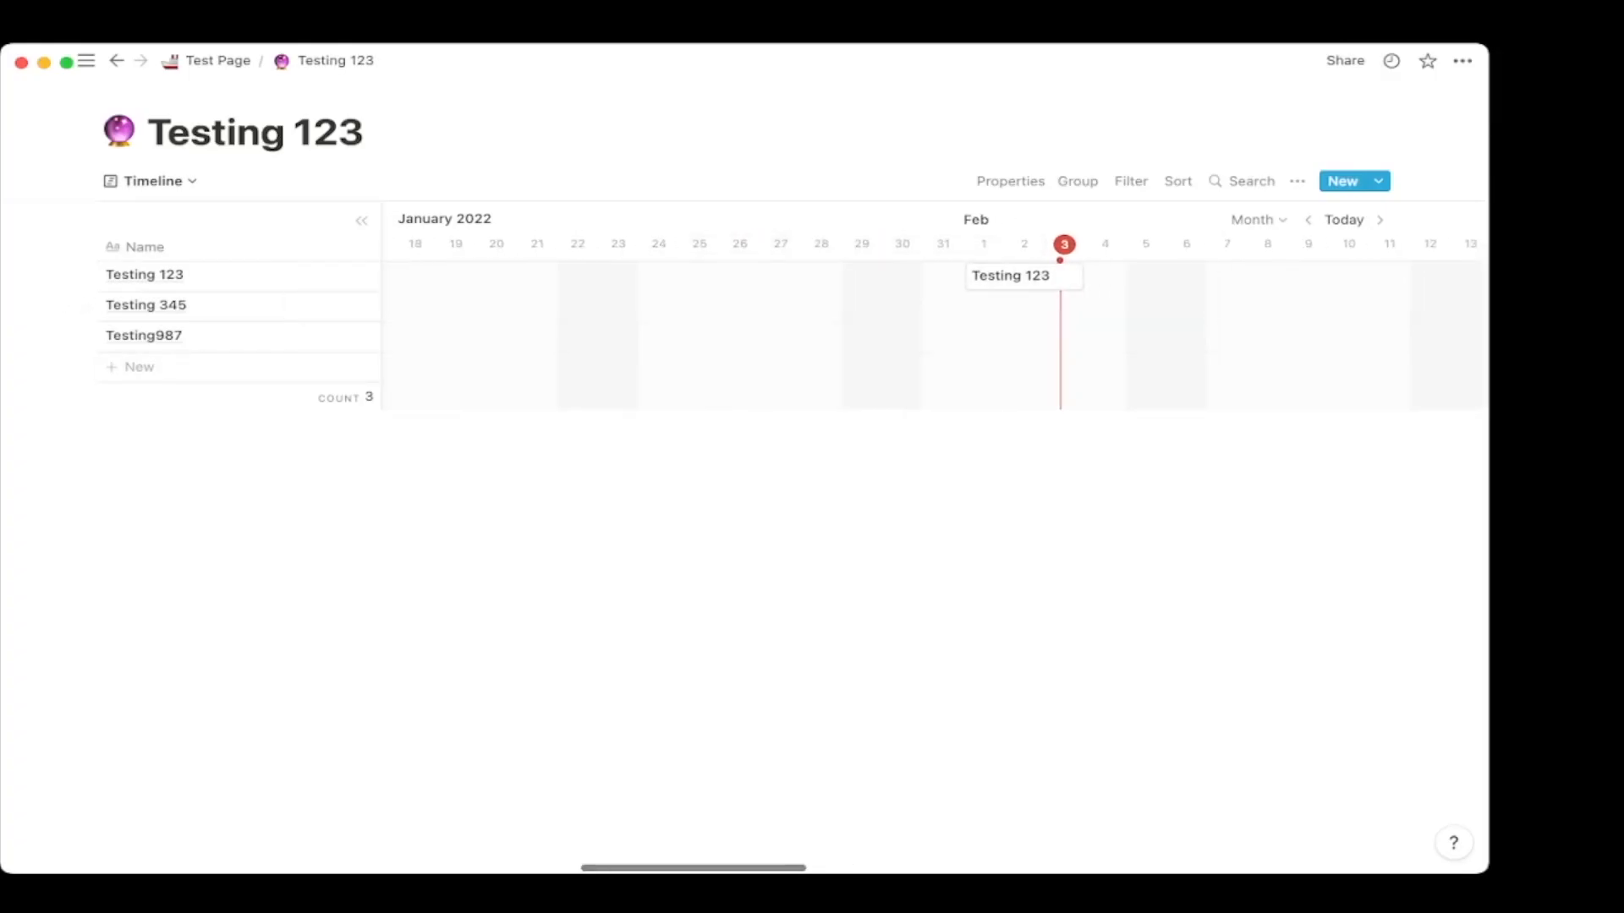
{"action": "scroll", "coordinate": [1015, 276], "scroll_direction": "right", "scroll_amount": 4}
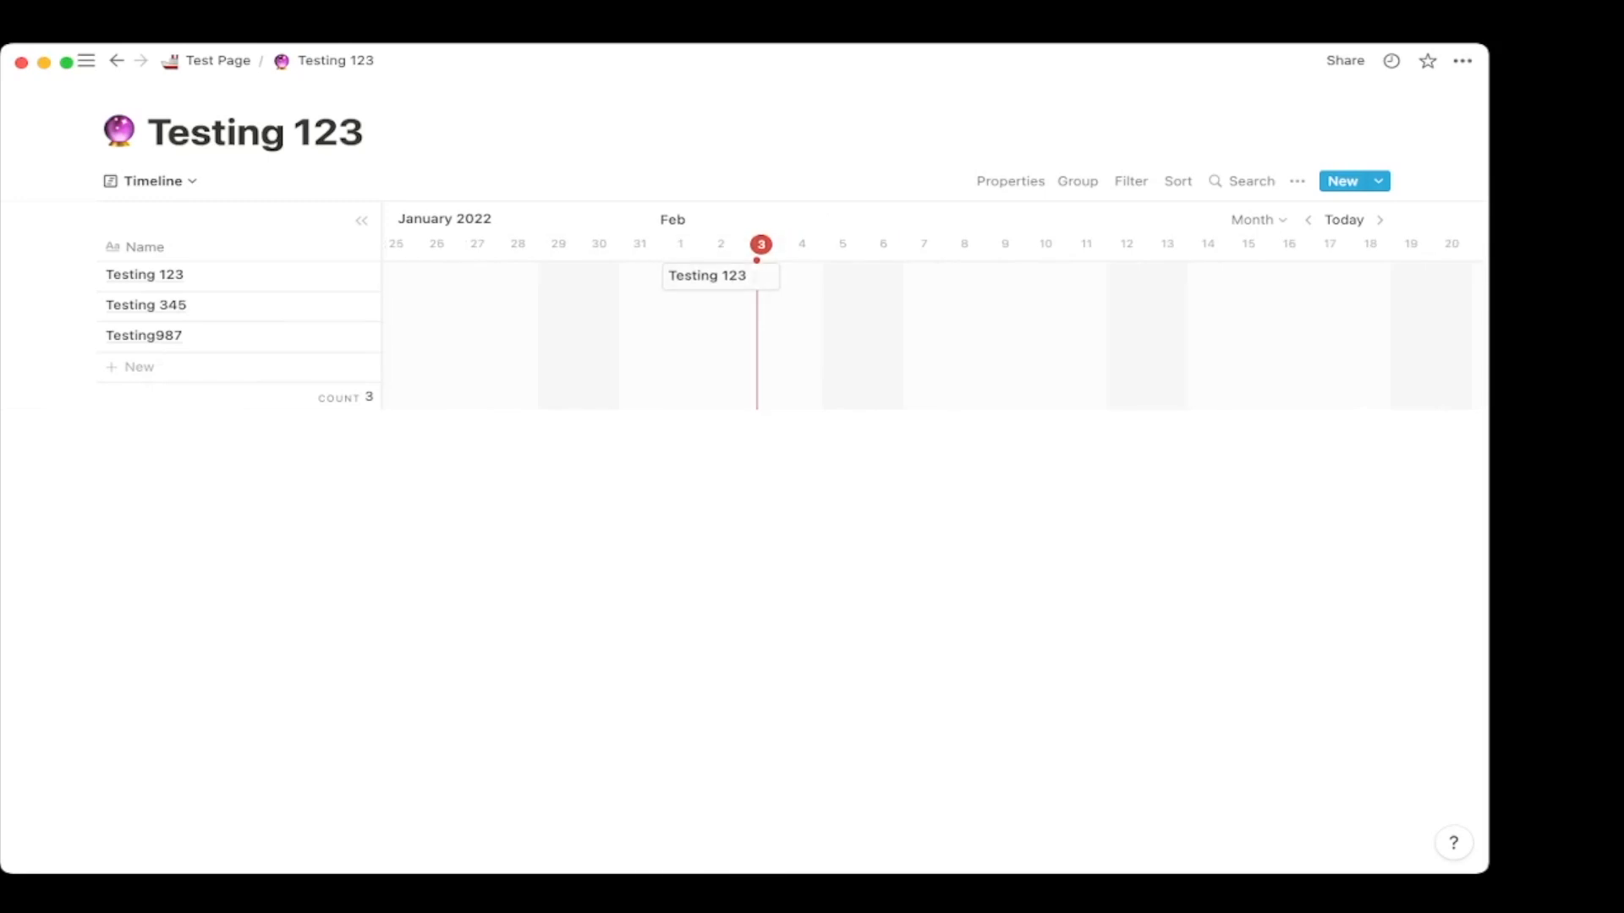
{"action": "left_click", "coordinate": [148, 181]}
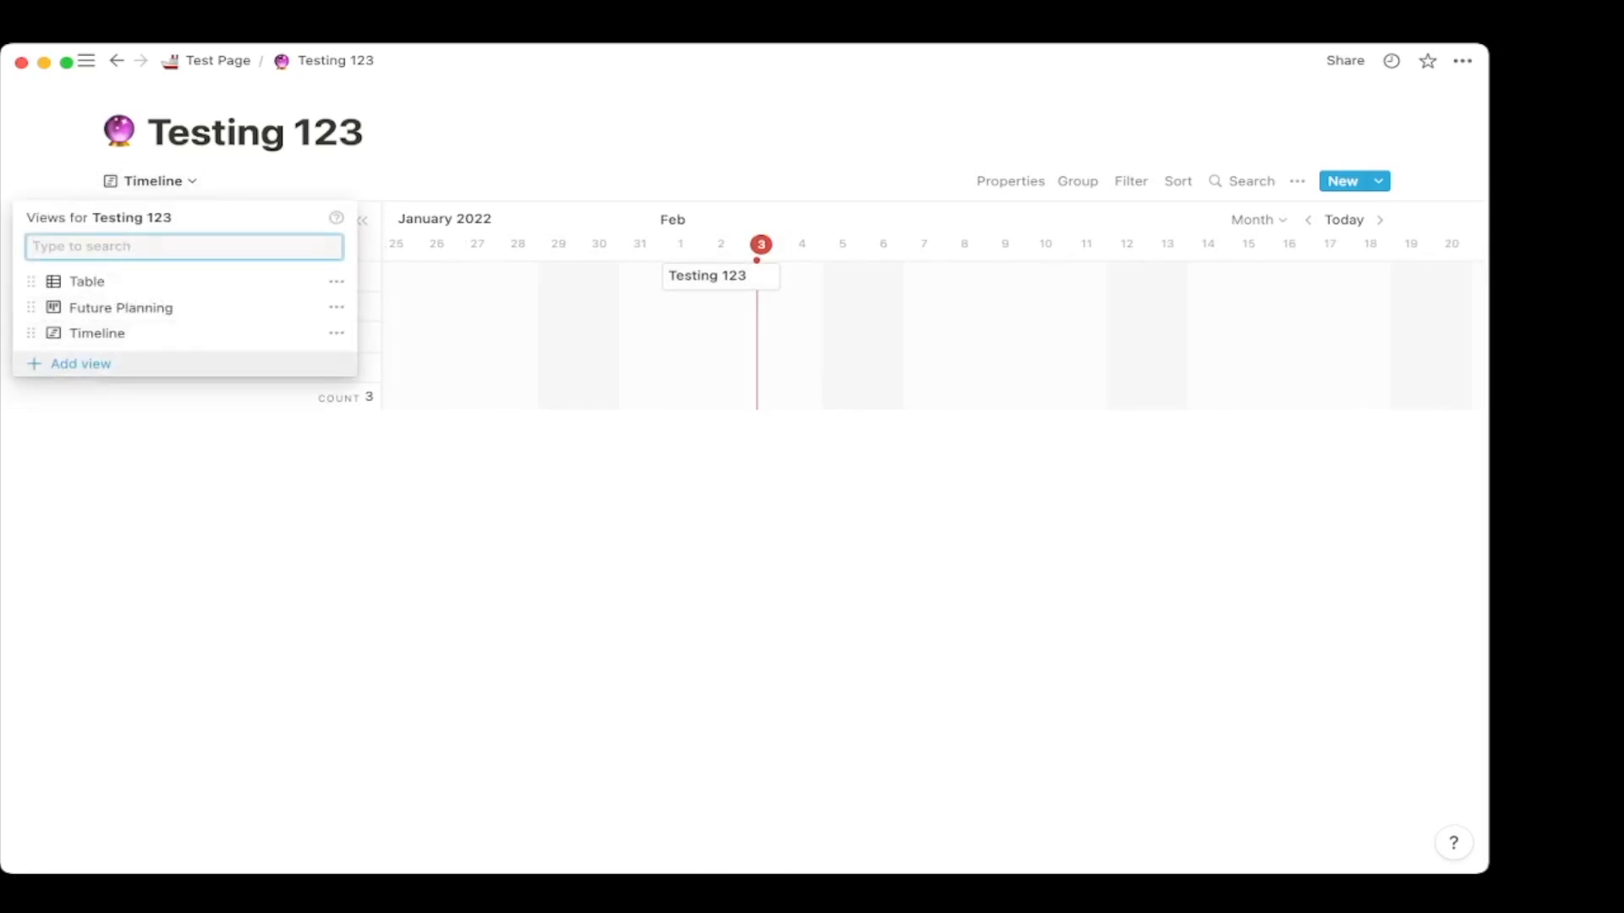
Add a Calendar view and check its list of undated pages.
{"action": "left_click", "coordinate": [80, 364]}
{"action": "left_click", "coordinate": [423, 371]}
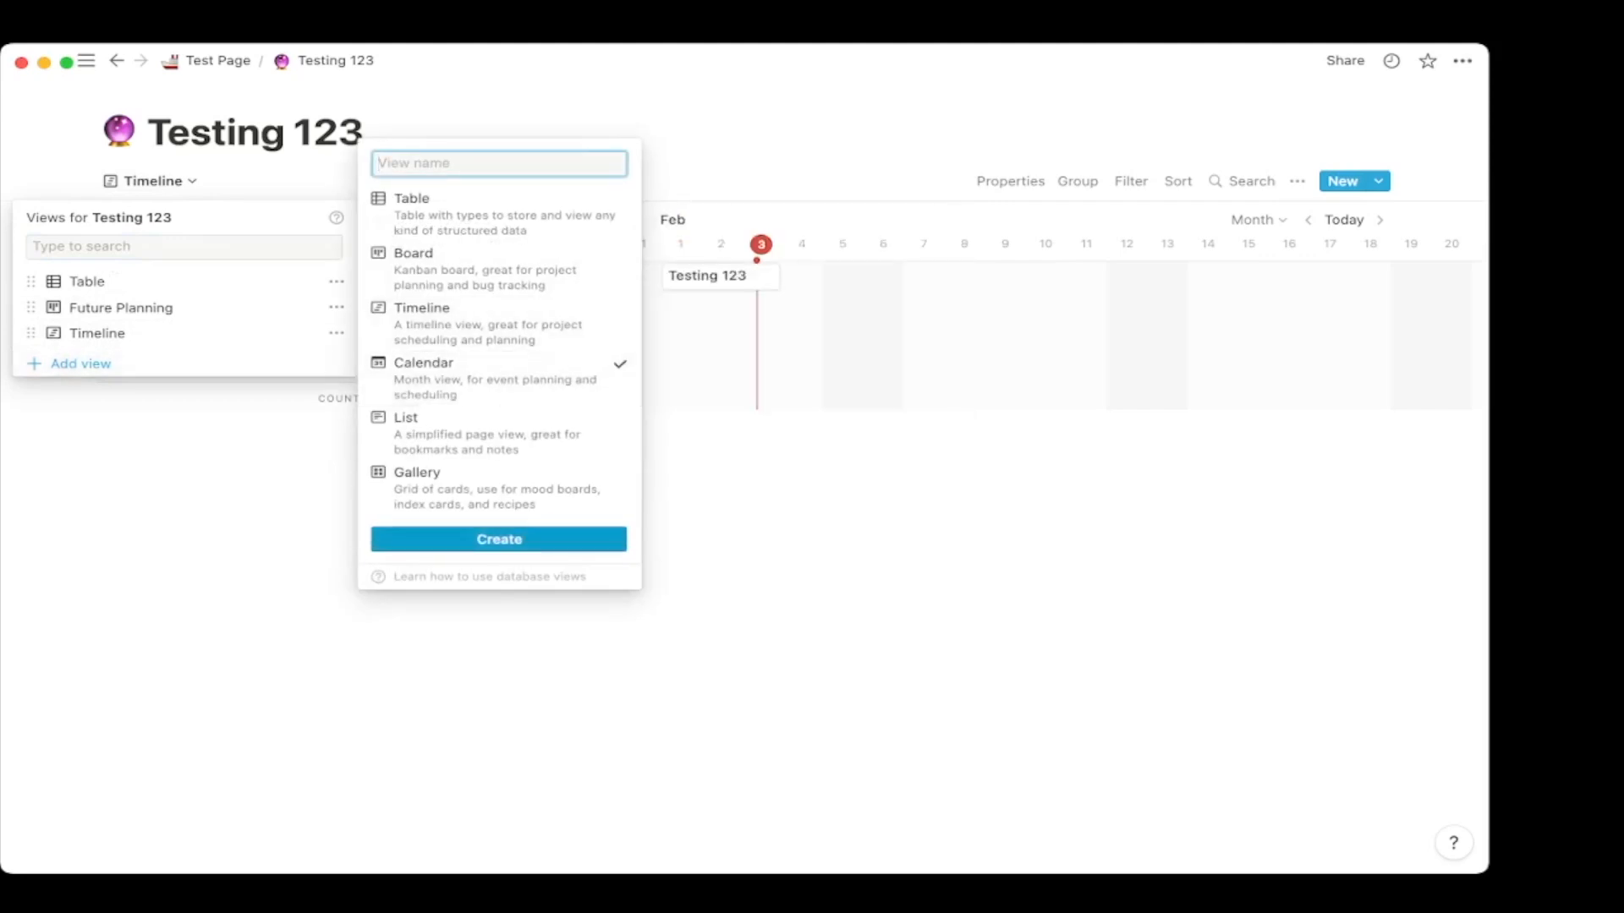
{"action": "left_click", "coordinate": [499, 539]}
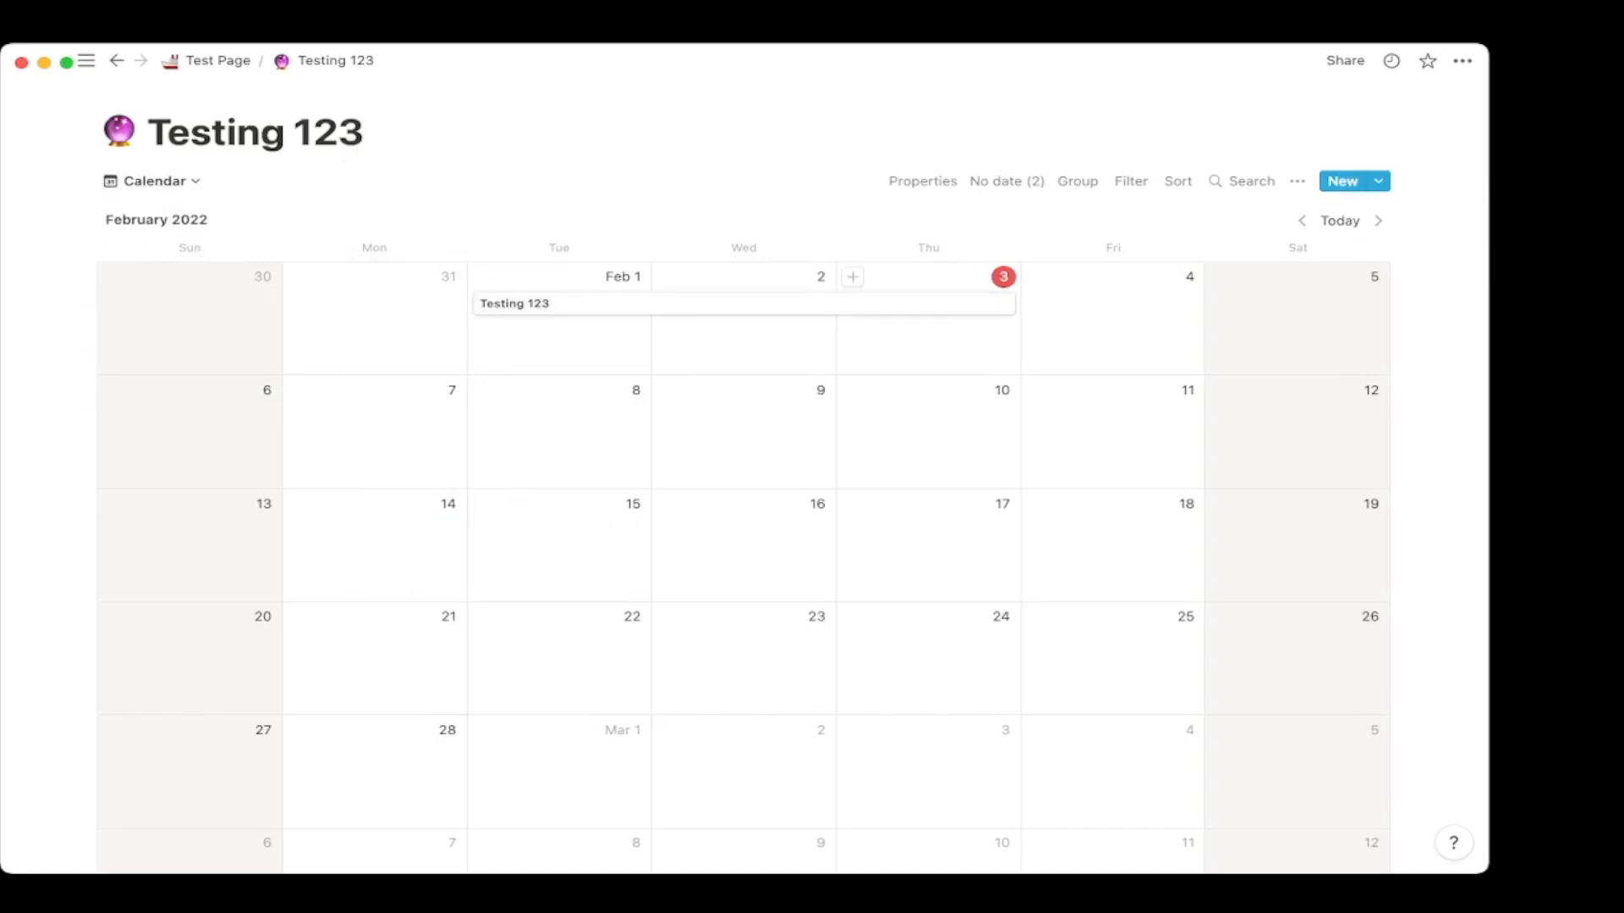
{"action": "left_click", "coordinate": [1006, 181]}
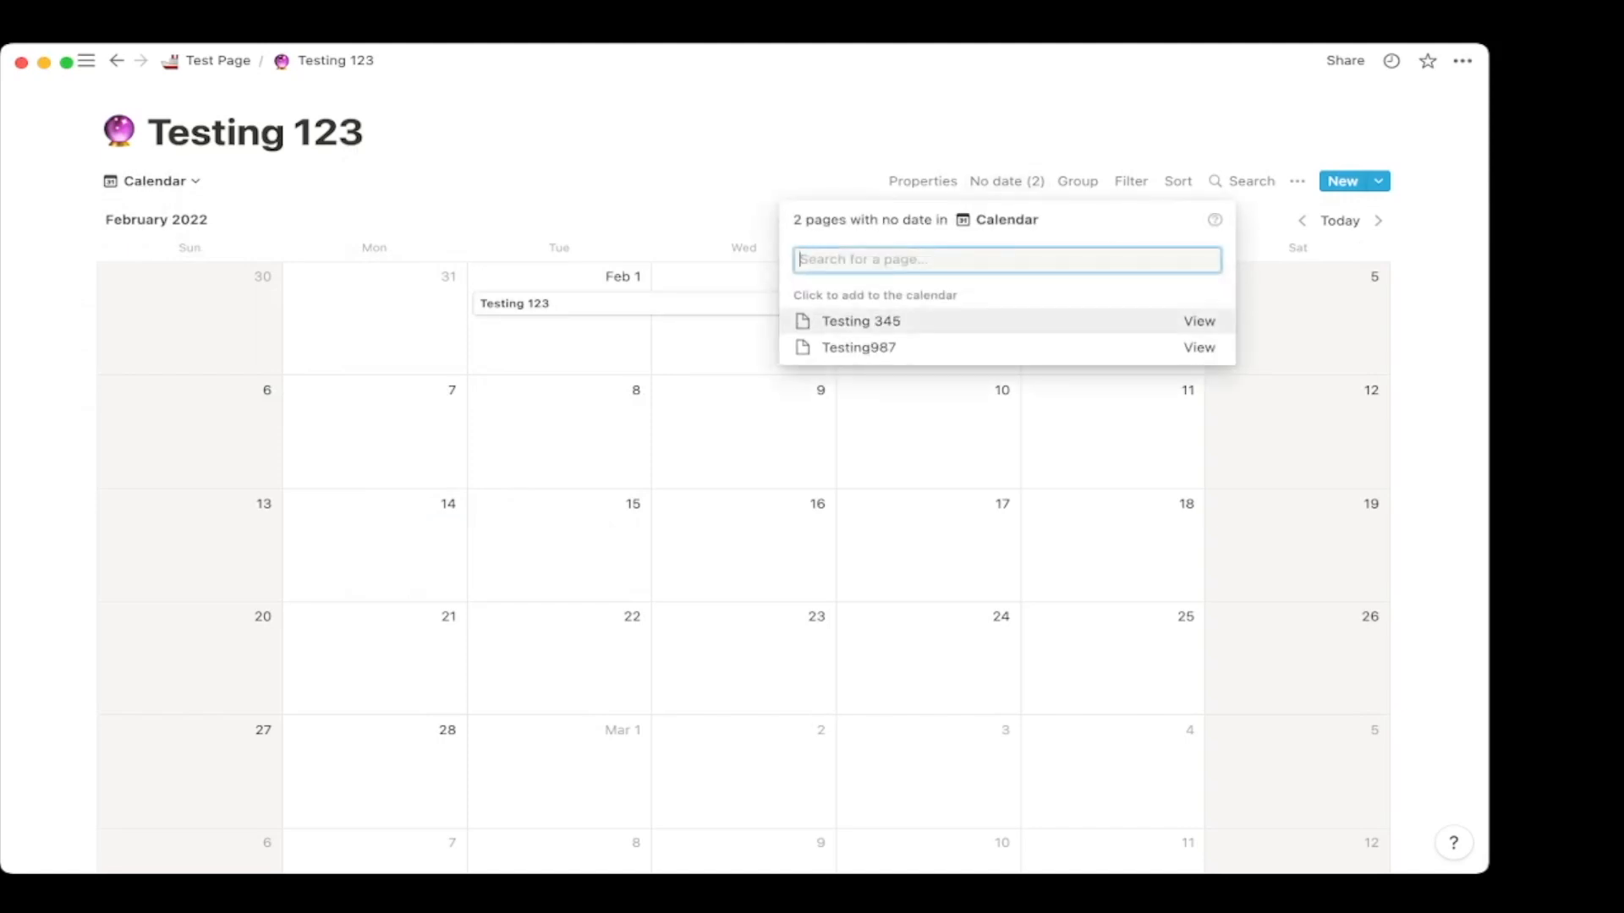
{"action": "left_click", "coordinate": [744, 127]}
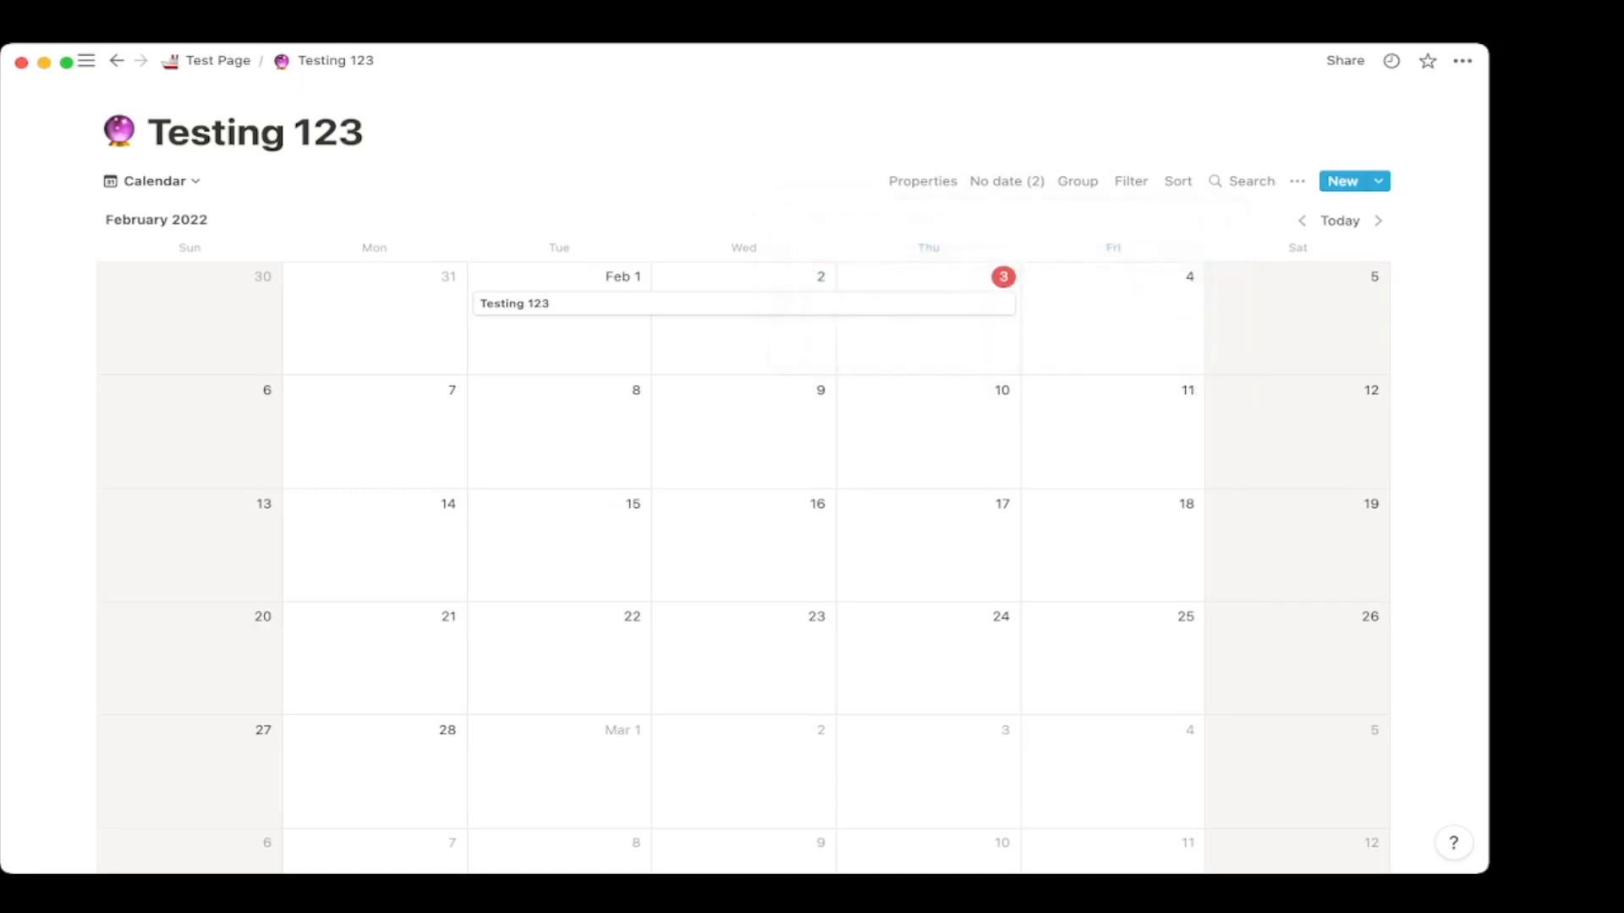
Add a List view to the Testing 123 database.
{"action": "left_click", "coordinate": [155, 181]}
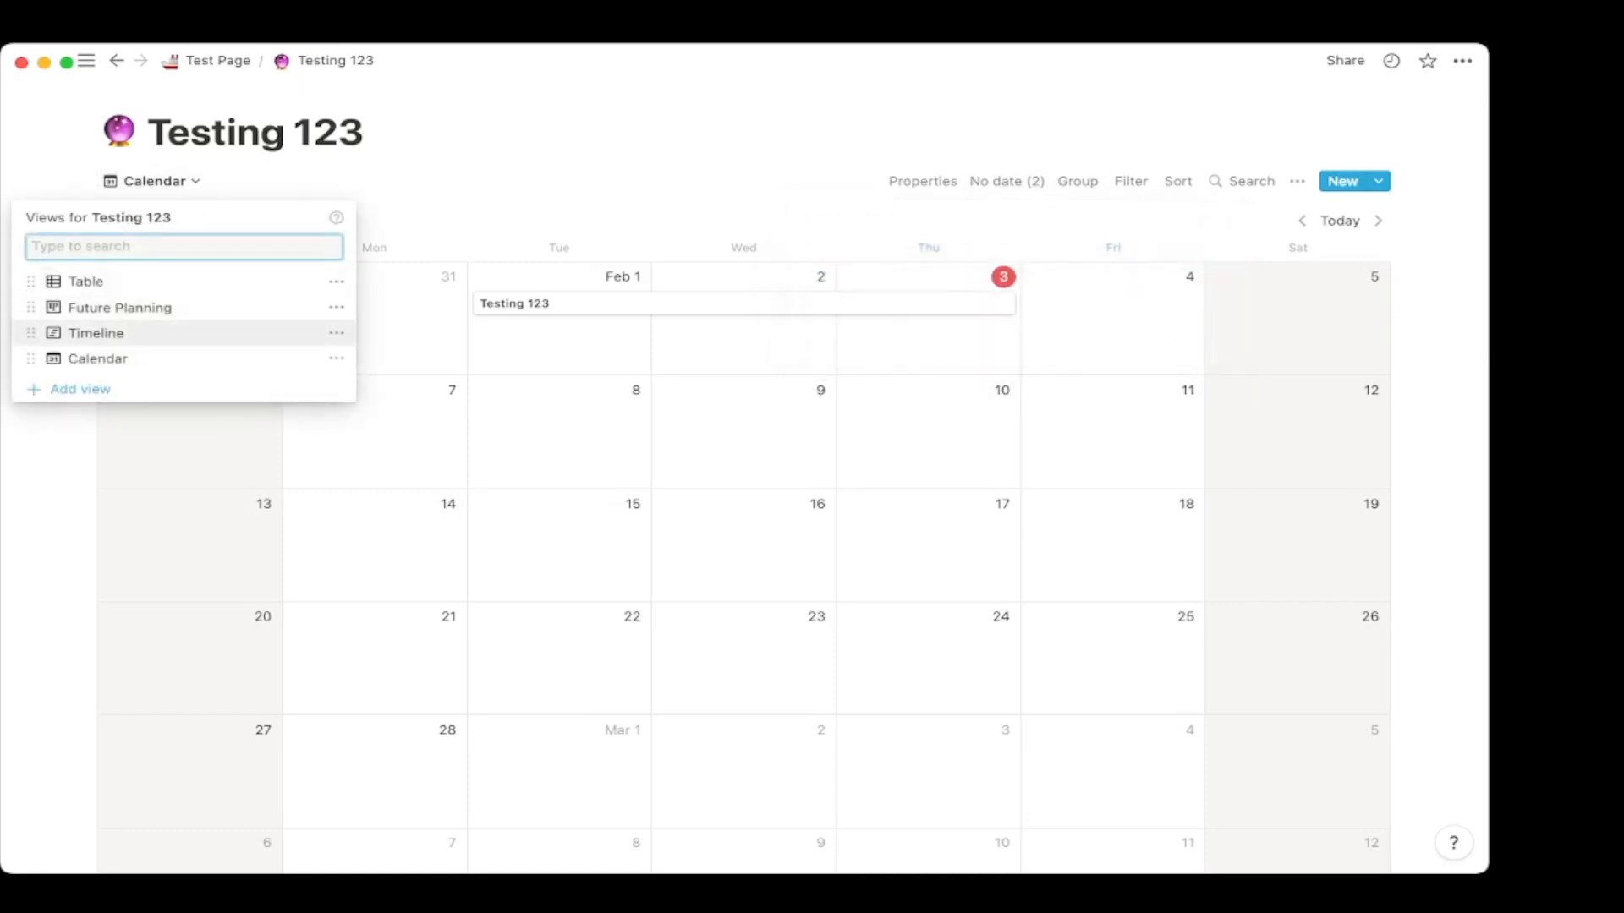
{"action": "left_click", "coordinate": [81, 389]}
{"action": "left_click", "coordinate": [404, 442]}
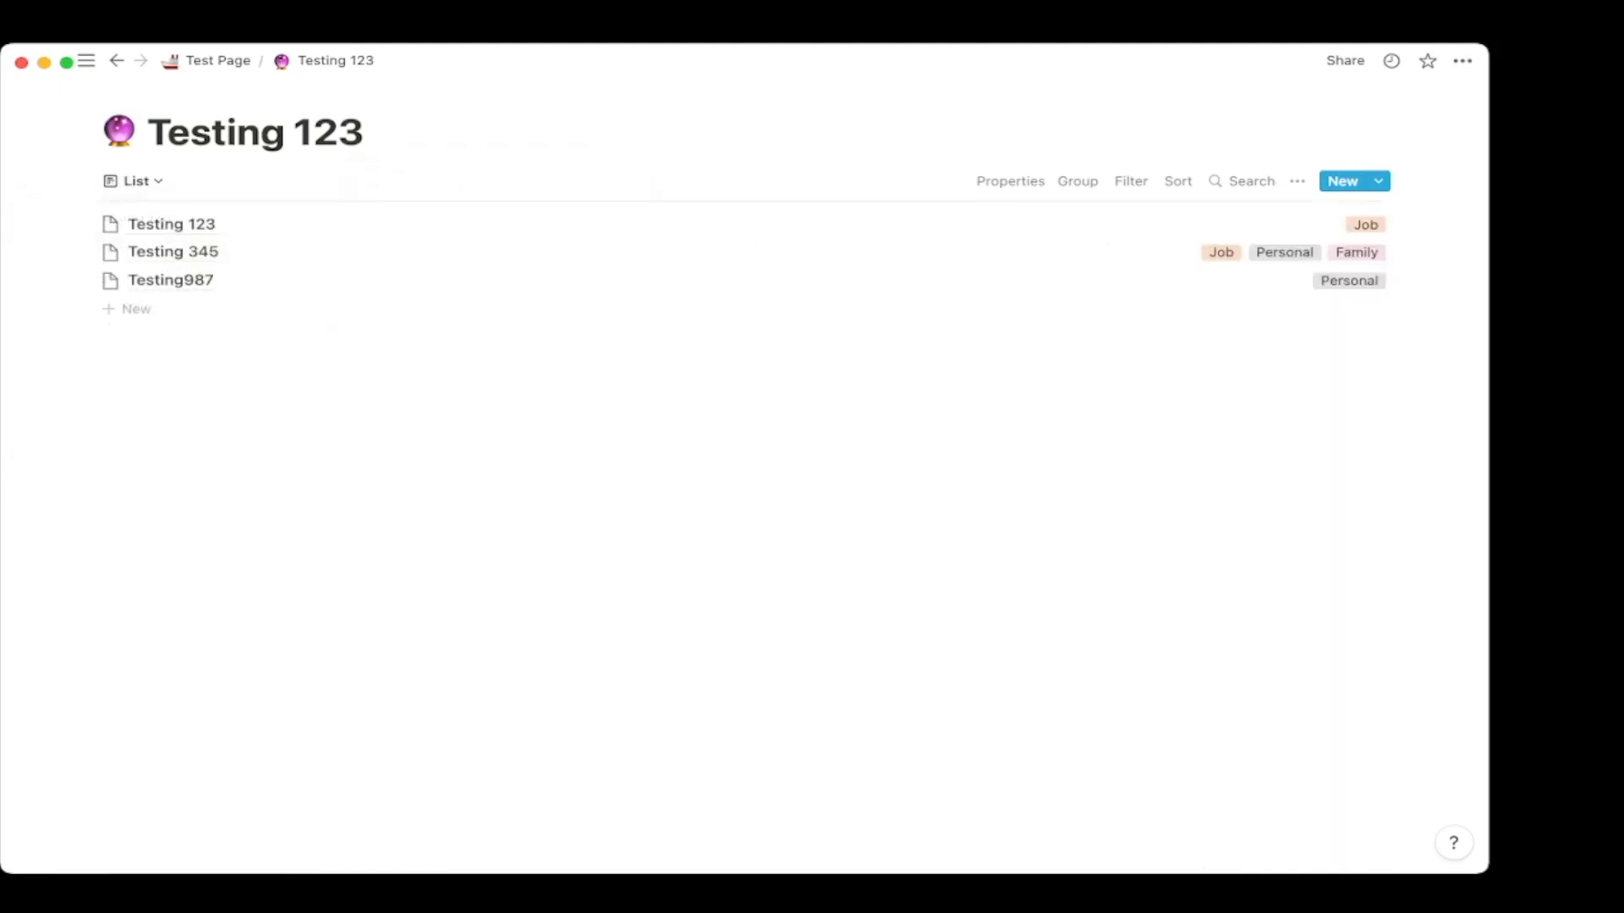
{"action": "left_click", "coordinate": [133, 181]}
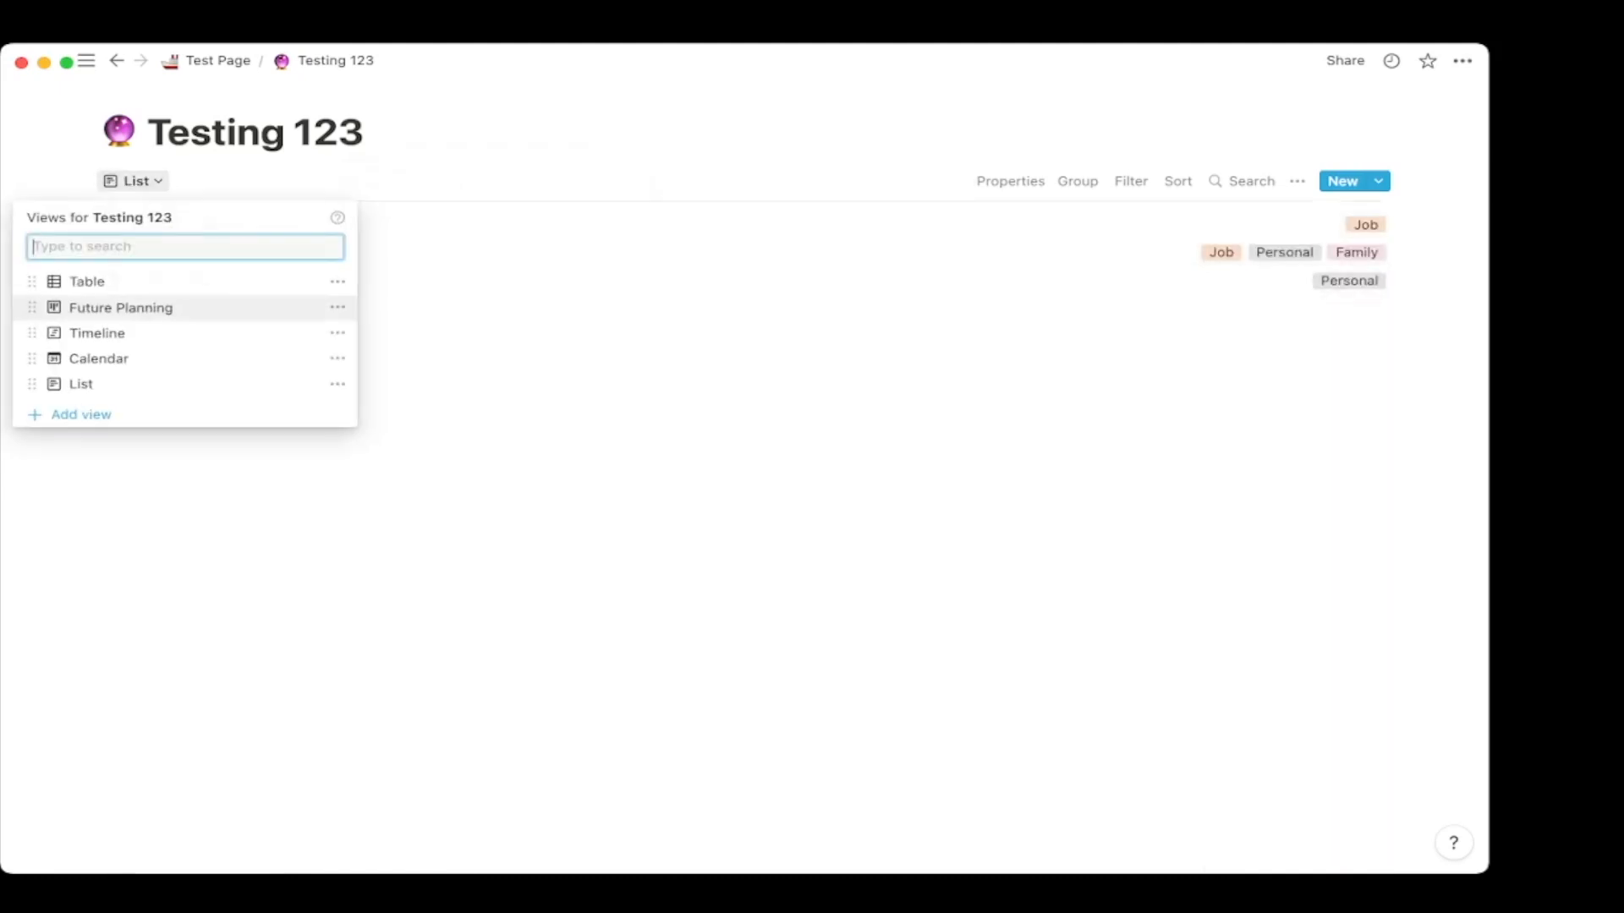
{"action": "left_click", "coordinate": [81, 415]}
Create a Gallery view and give Testing 123 a Files & media property named Photo.
{"action": "left_click", "coordinate": [456, 539]}
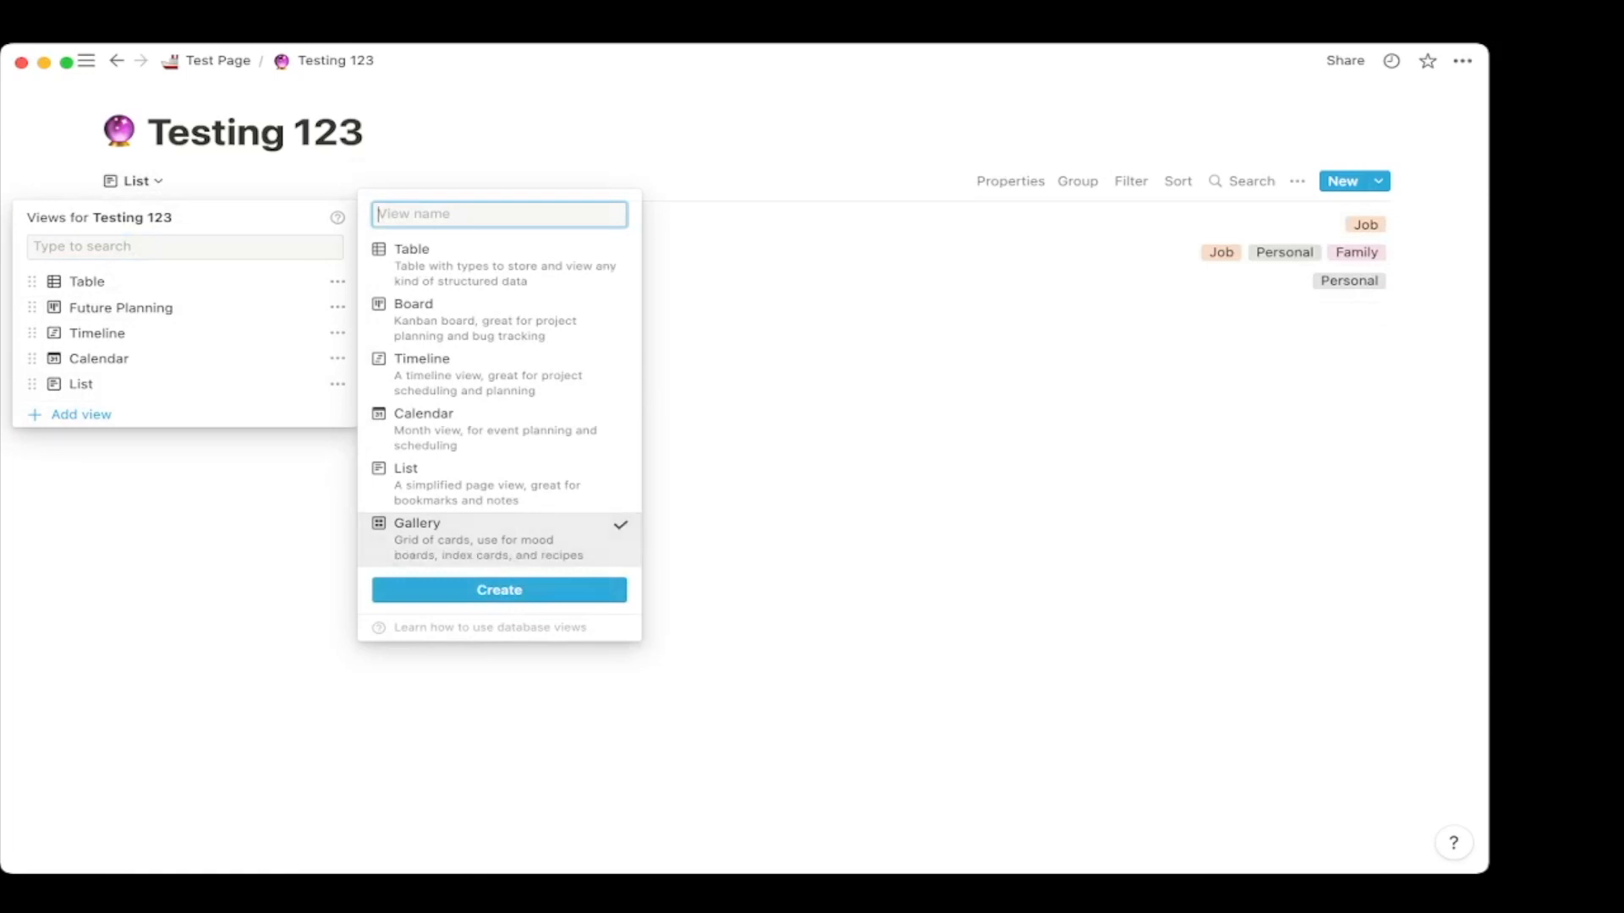
{"action": "left_click", "coordinate": [499, 590]}
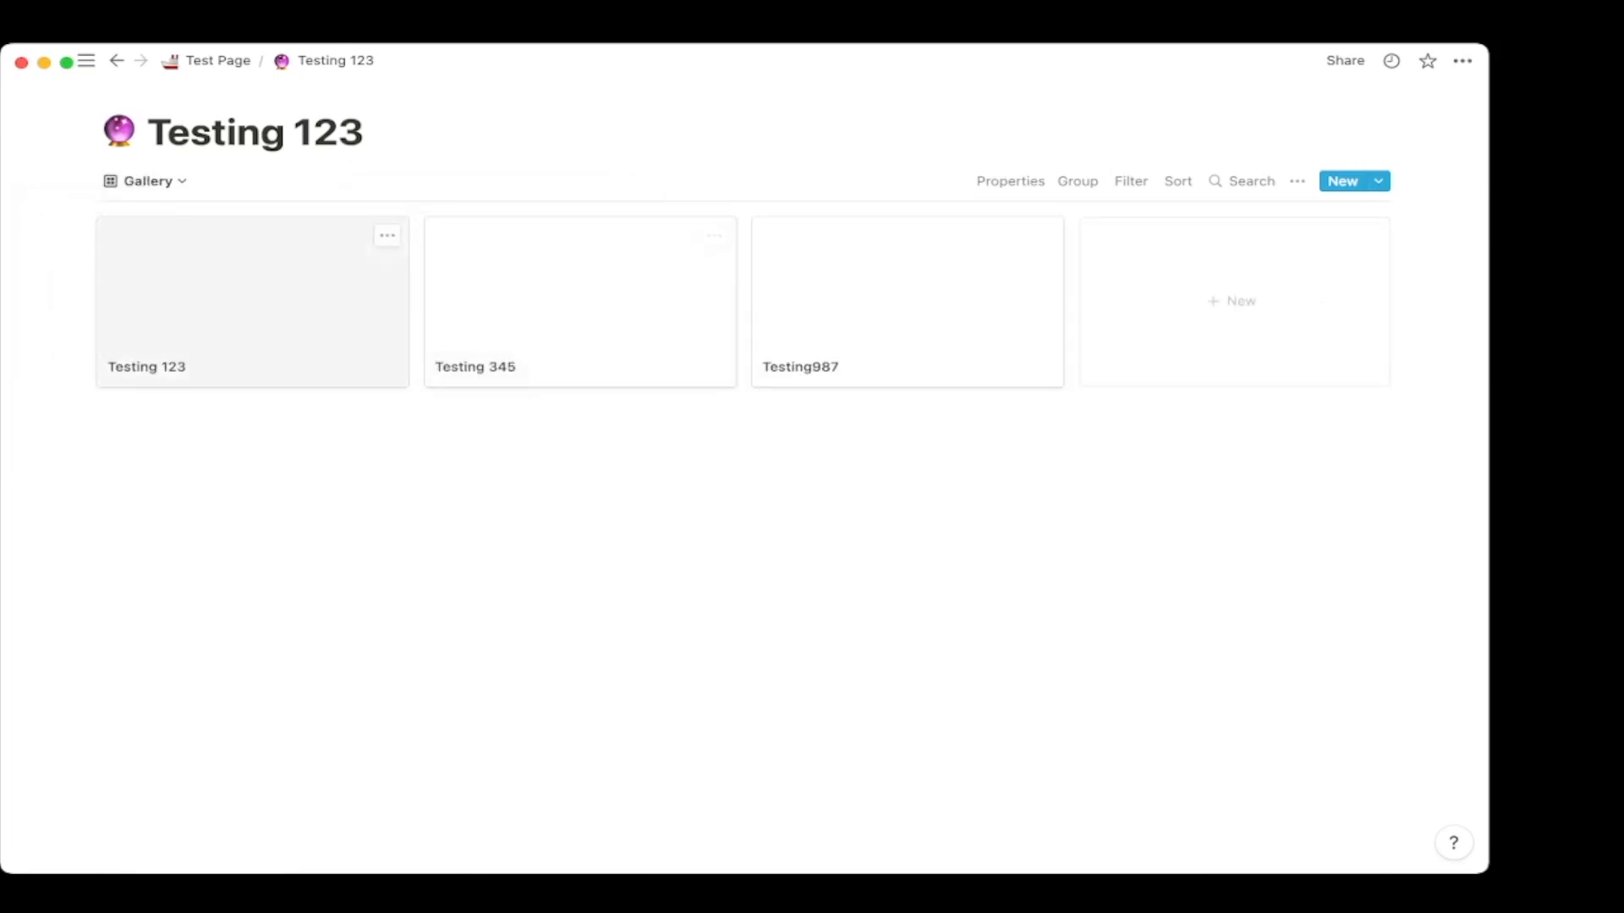
{"action": "left_click", "coordinate": [269, 301]}
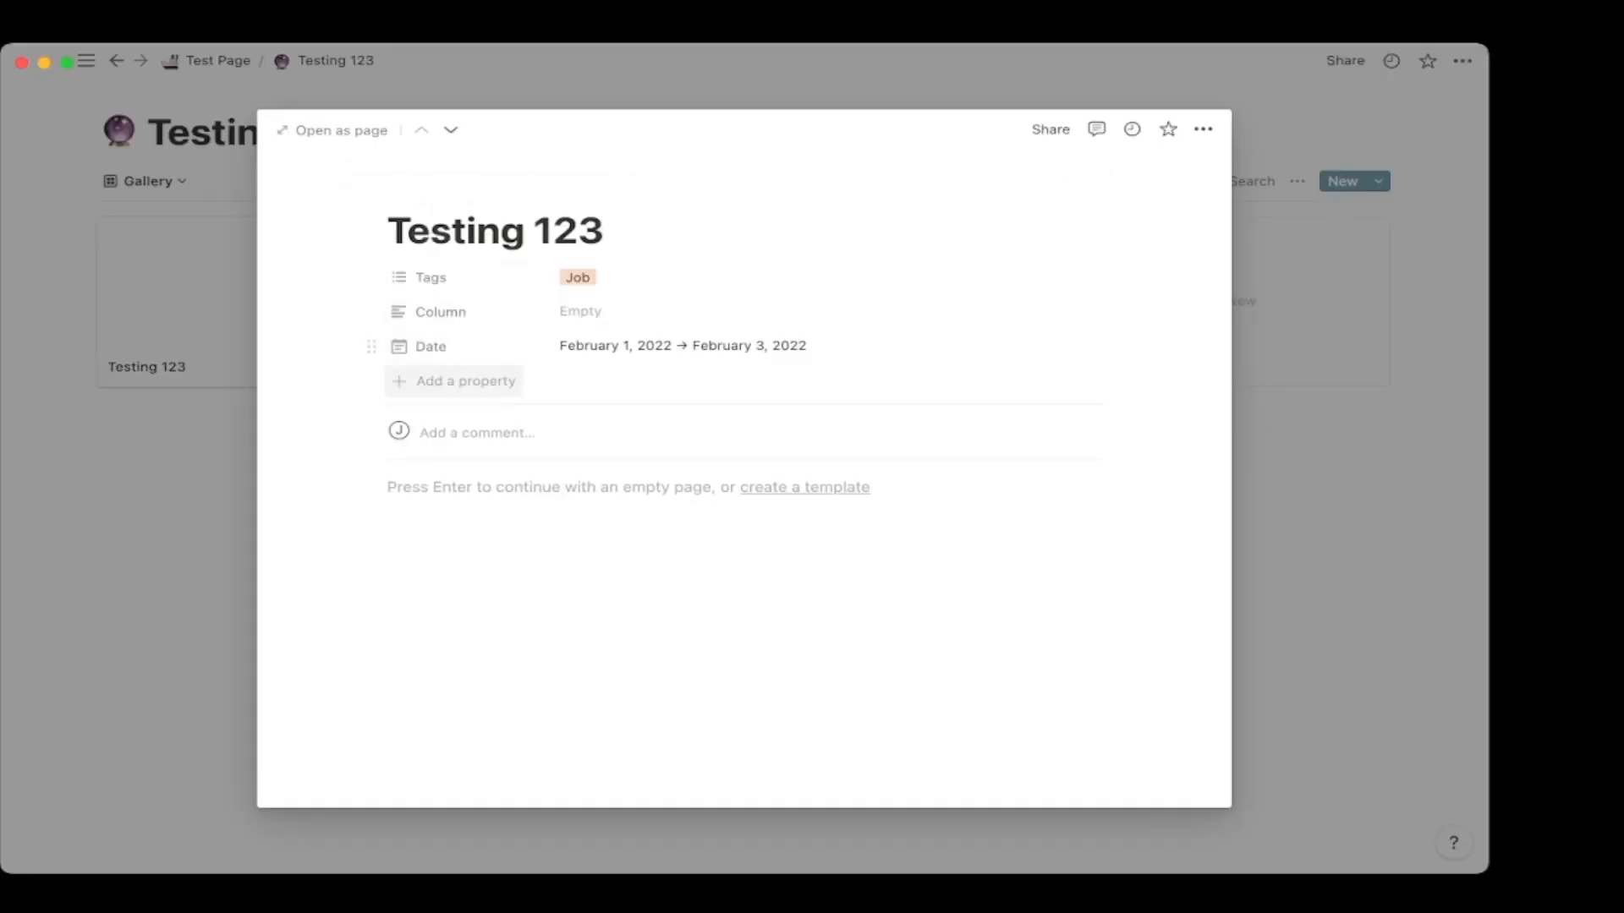
{"action": "left_click", "coordinate": [454, 381]}
{"action": "mouse_move", "coordinate": [456, 483]}
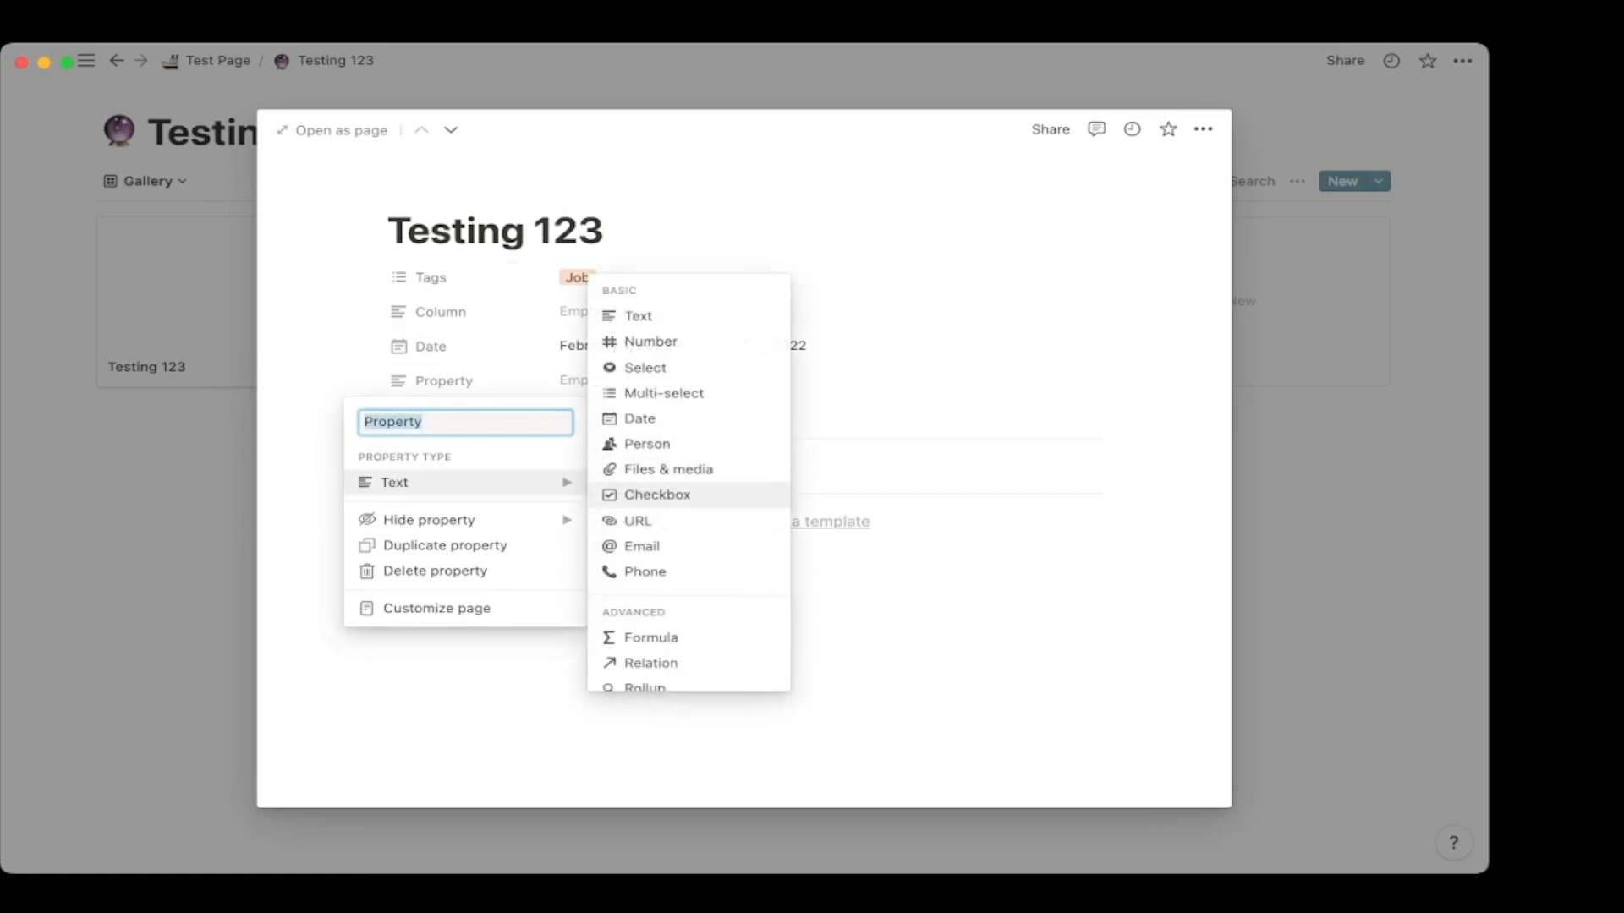
{"action": "left_click", "coordinate": [668, 469]}
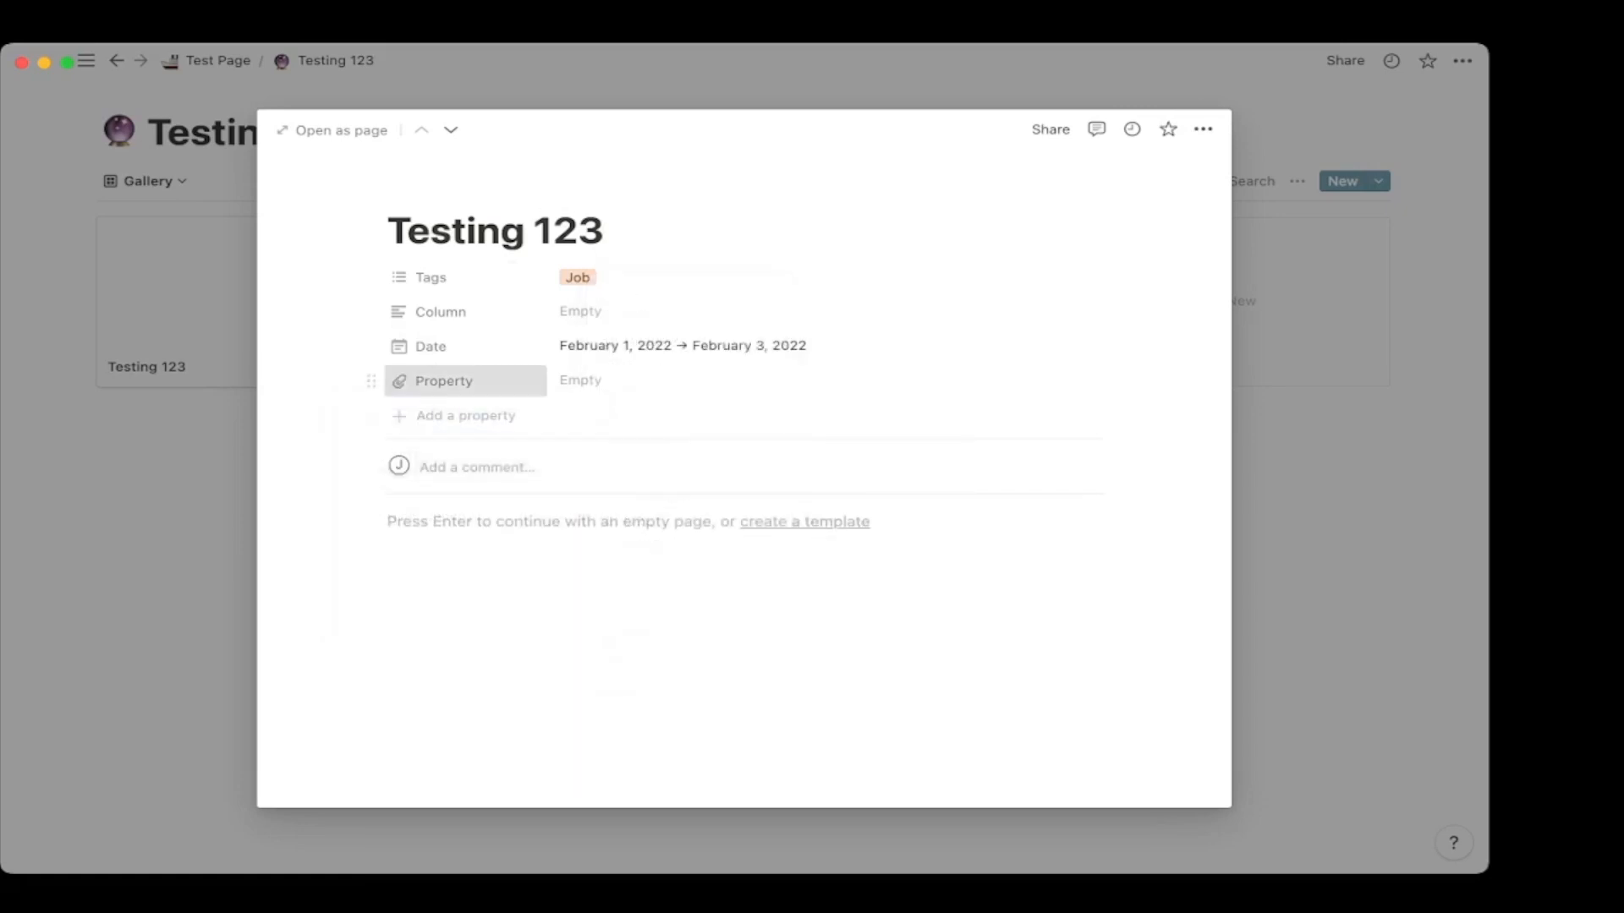
{"action": "left_click", "coordinate": [444, 381]}
{"action": "type", "text": "Phot"}
{"action": "key", "text": "Return"}
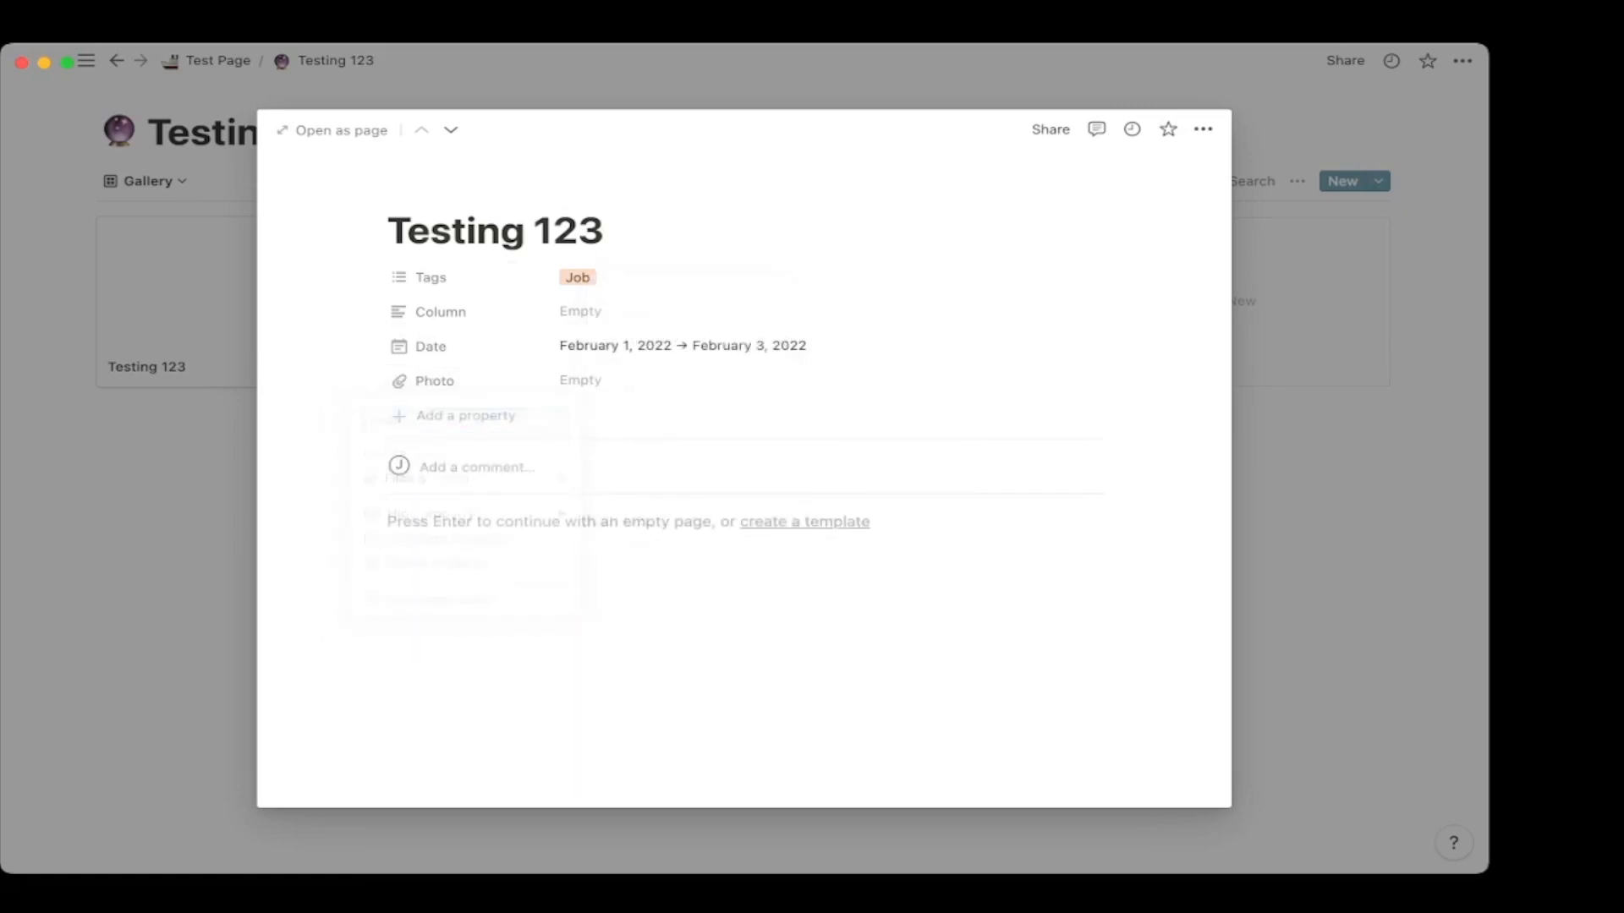
{"action": "key", "text": "Escape"}
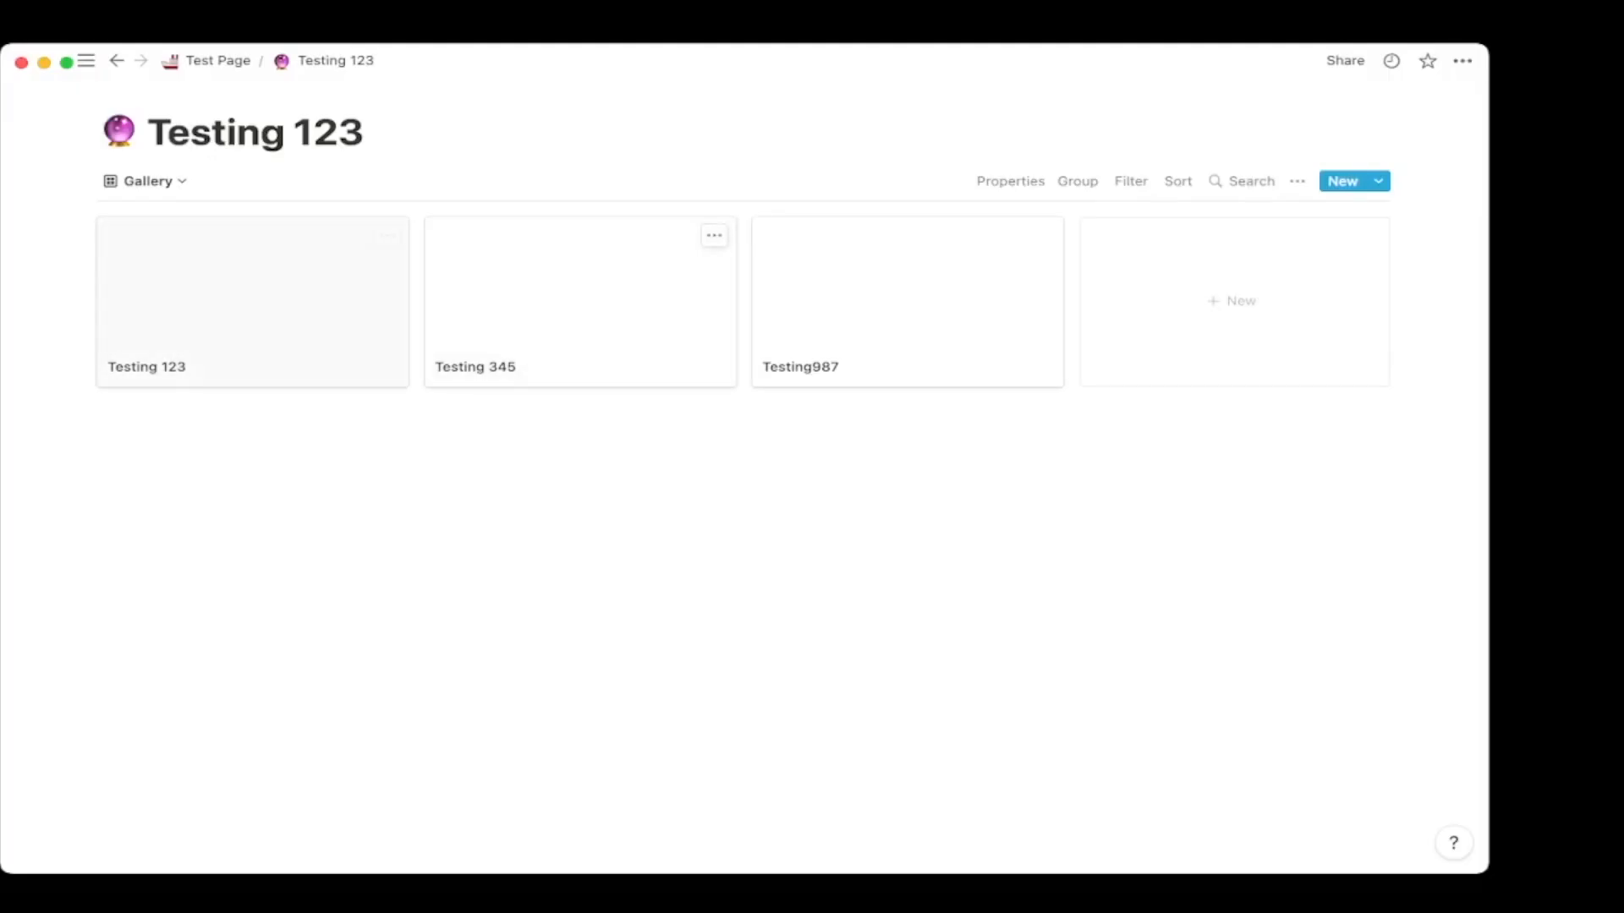
Reopen Testing 123, then review the gallery's Card preview options without changing them.
{"action": "left_click", "coordinate": [252, 296]}
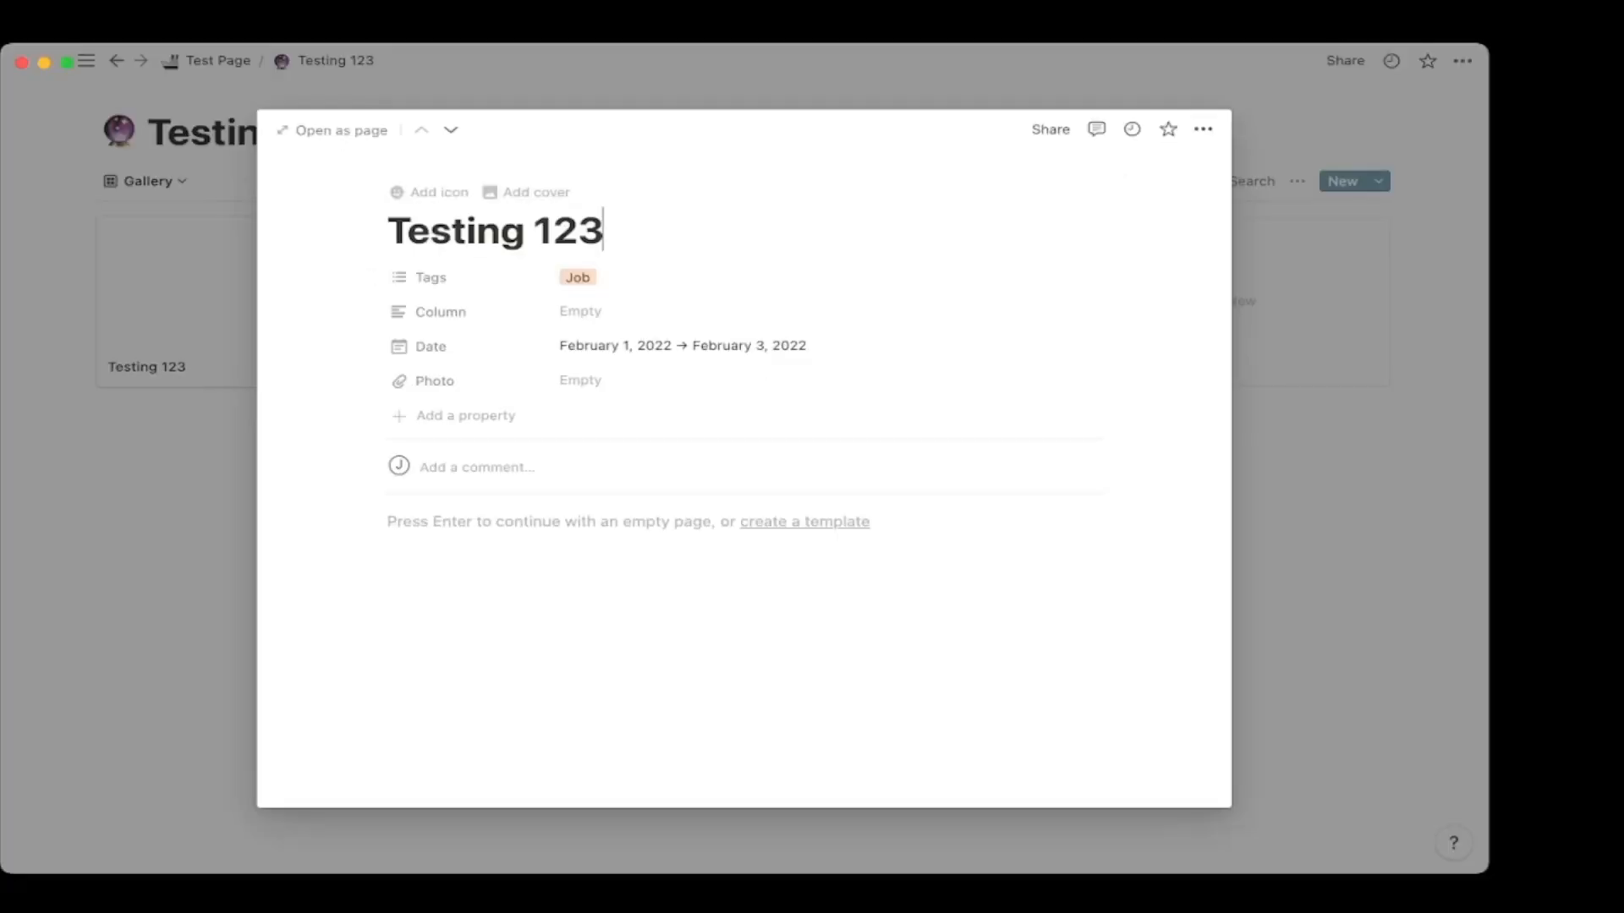
{"action": "key", "text": "Escape"}
{"action": "left_click", "coordinate": [1011, 181]}
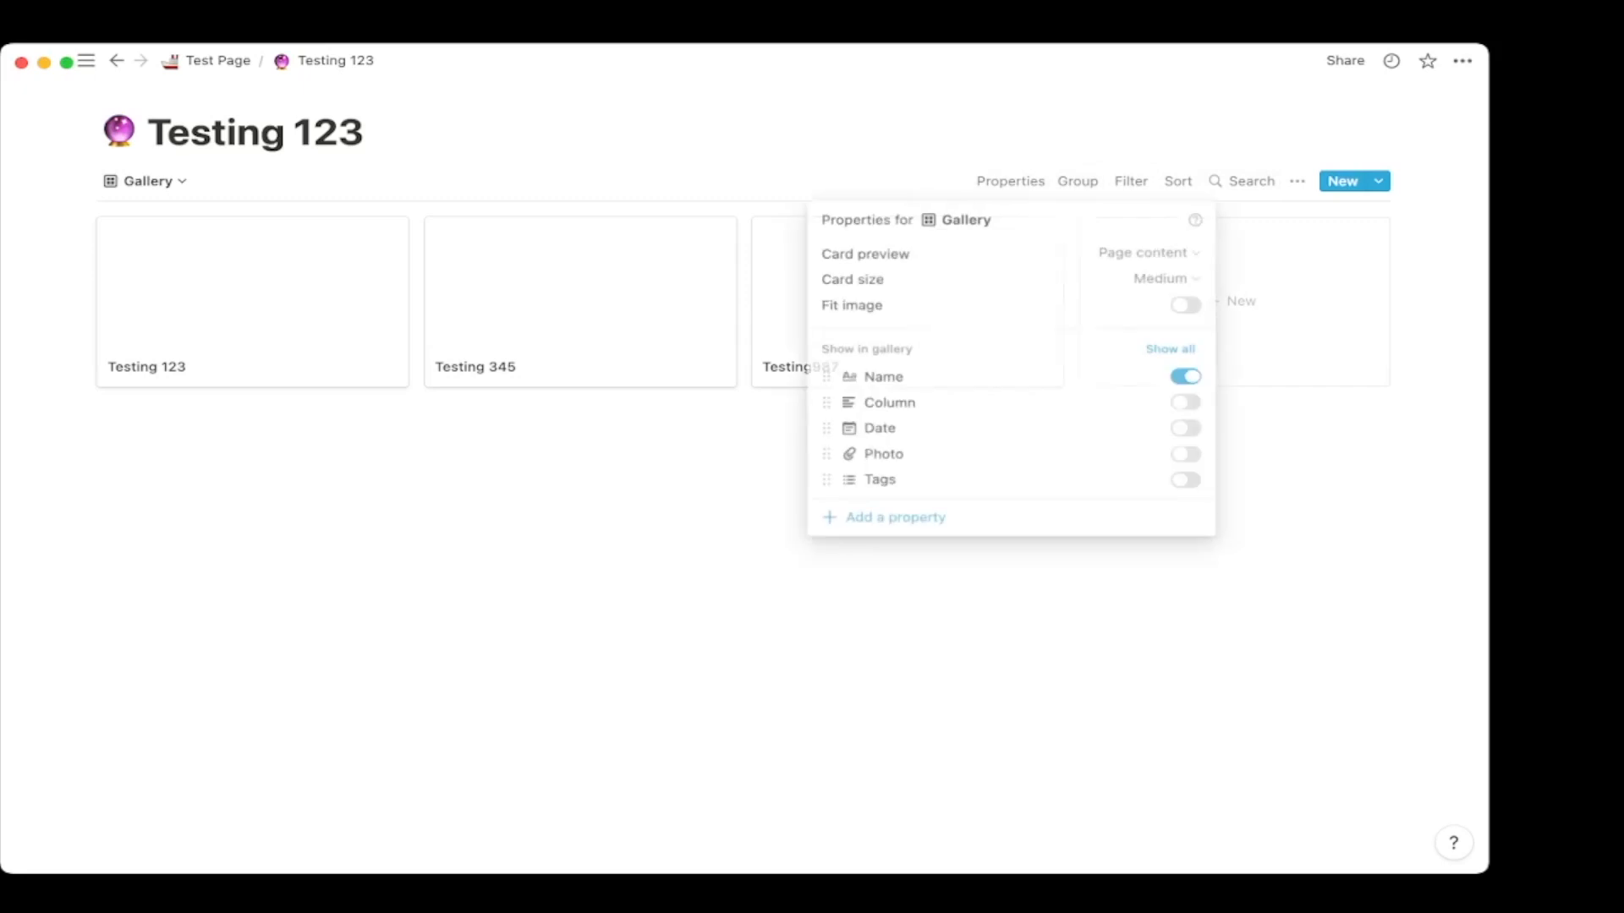
{"action": "left_click", "coordinate": [1146, 252]}
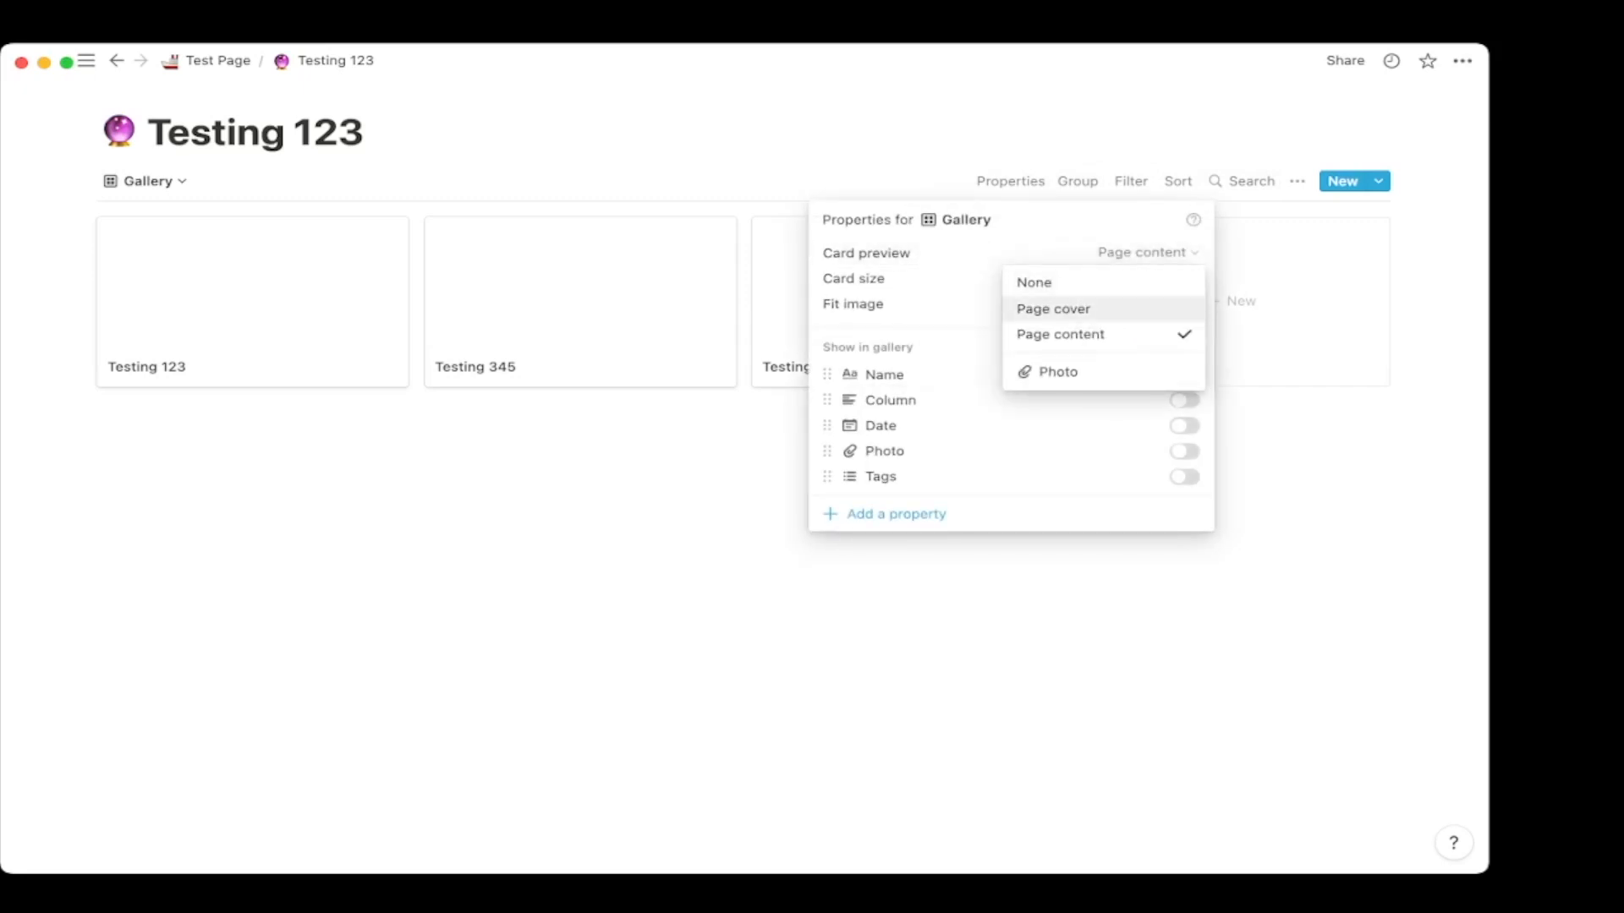
{"action": "key", "text": "Escape"}
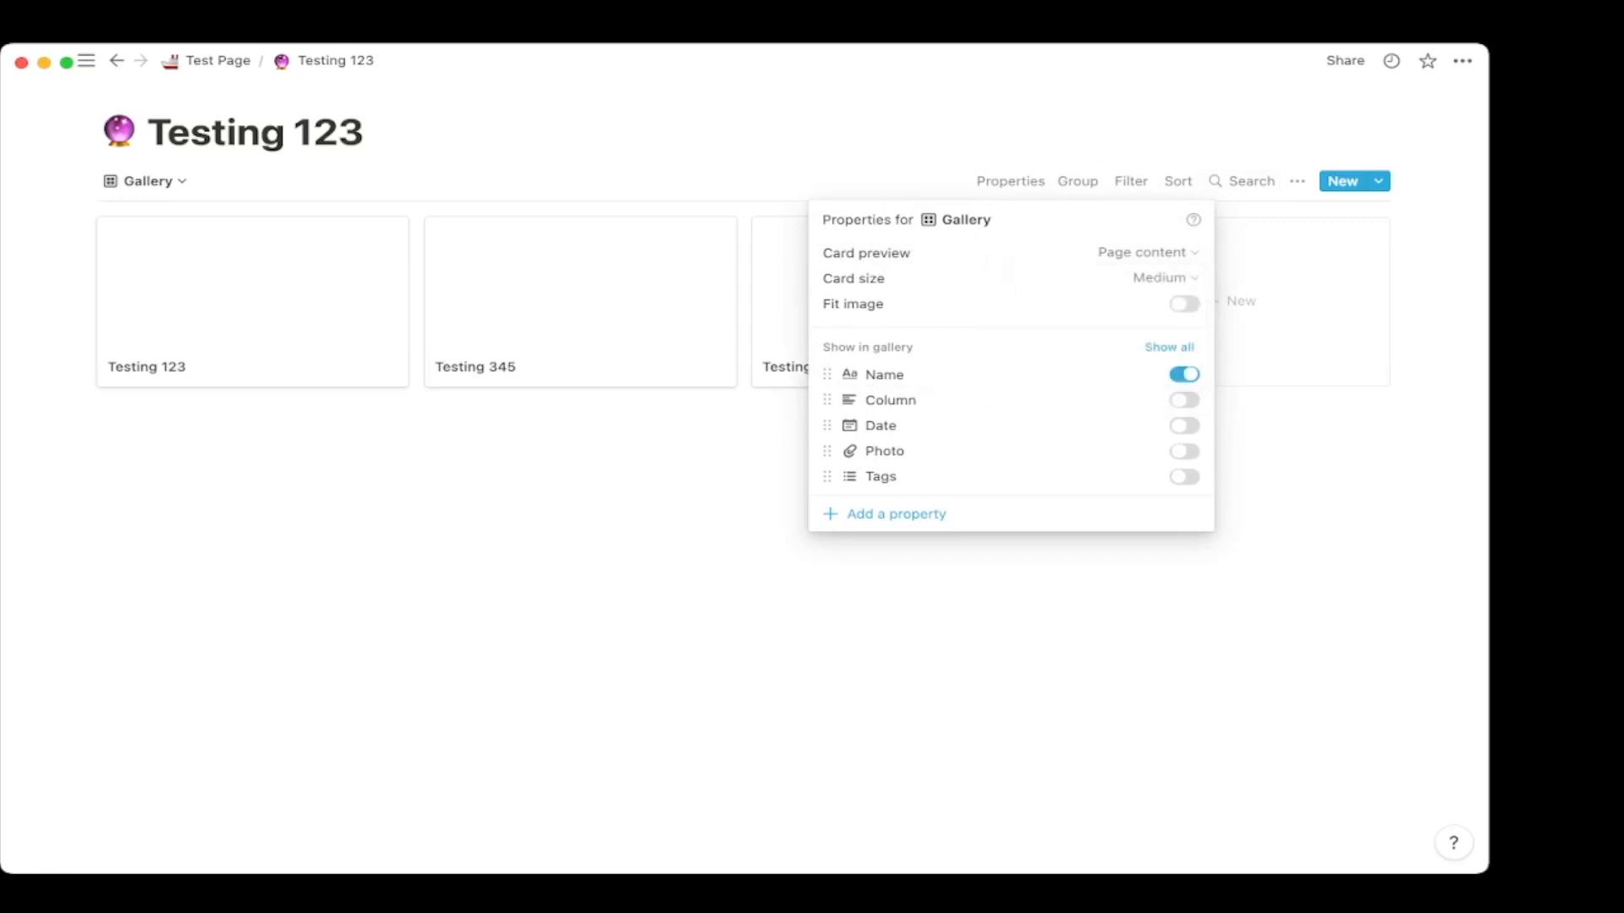
{"action": "key", "text": "Escape"}
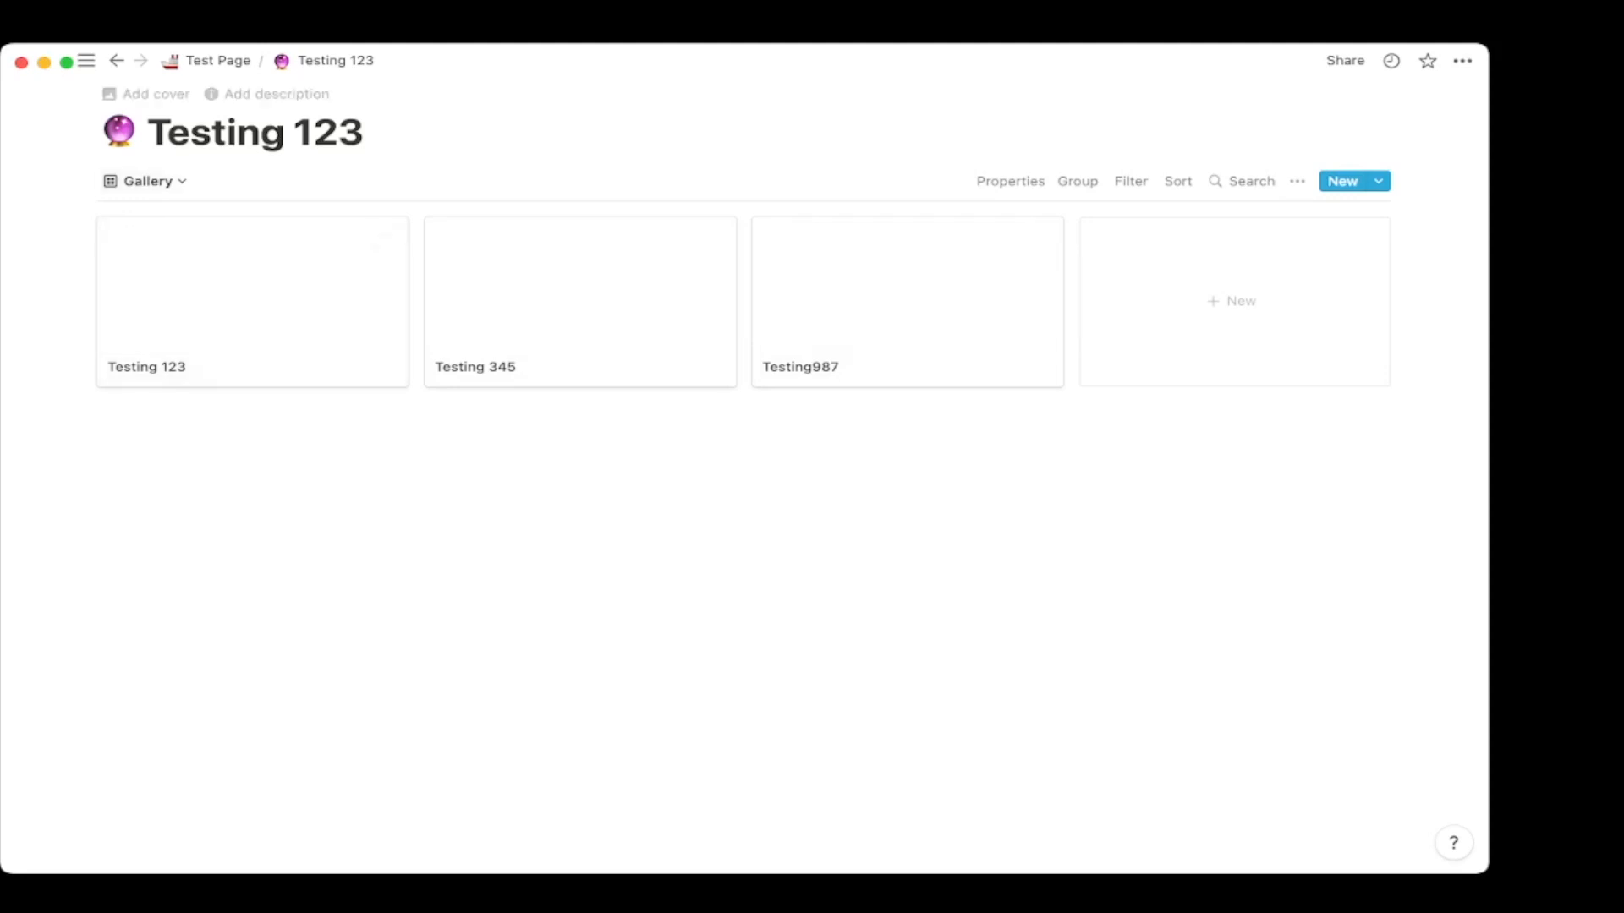
{"action": "left_click", "coordinate": [146, 181]}
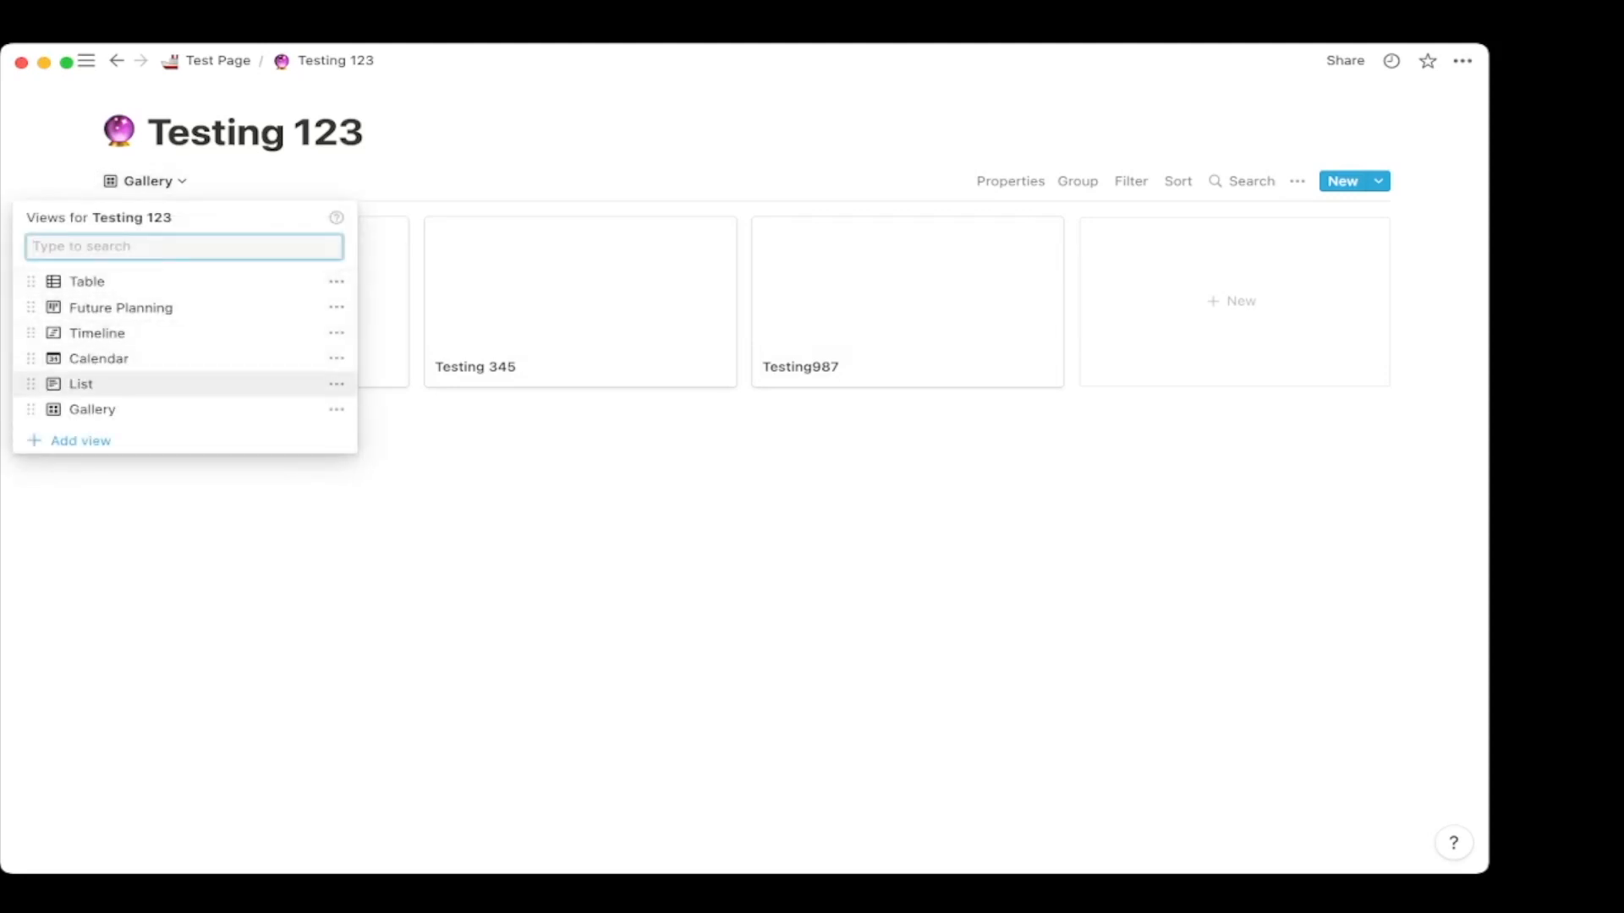
Switch to the Table view and delete the Column property.
{"action": "left_click", "coordinate": [87, 282]}
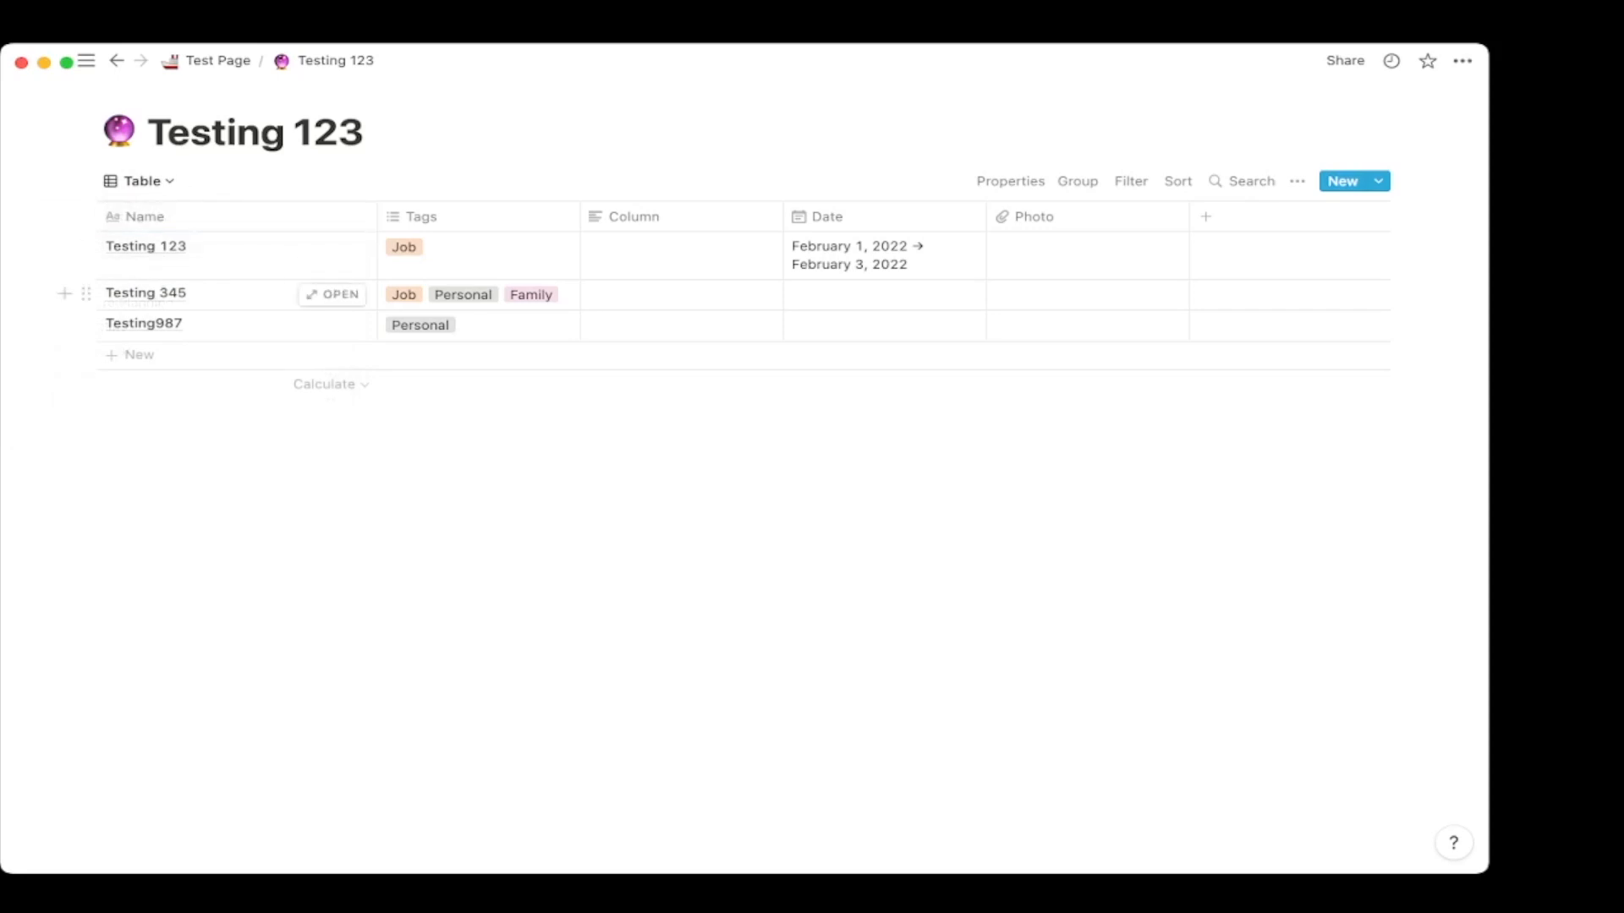
{"action": "left_click", "coordinate": [630, 216]}
{"action": "left_click", "coordinate": [620, 533]}
{"action": "left_click", "coordinate": [744, 473]}
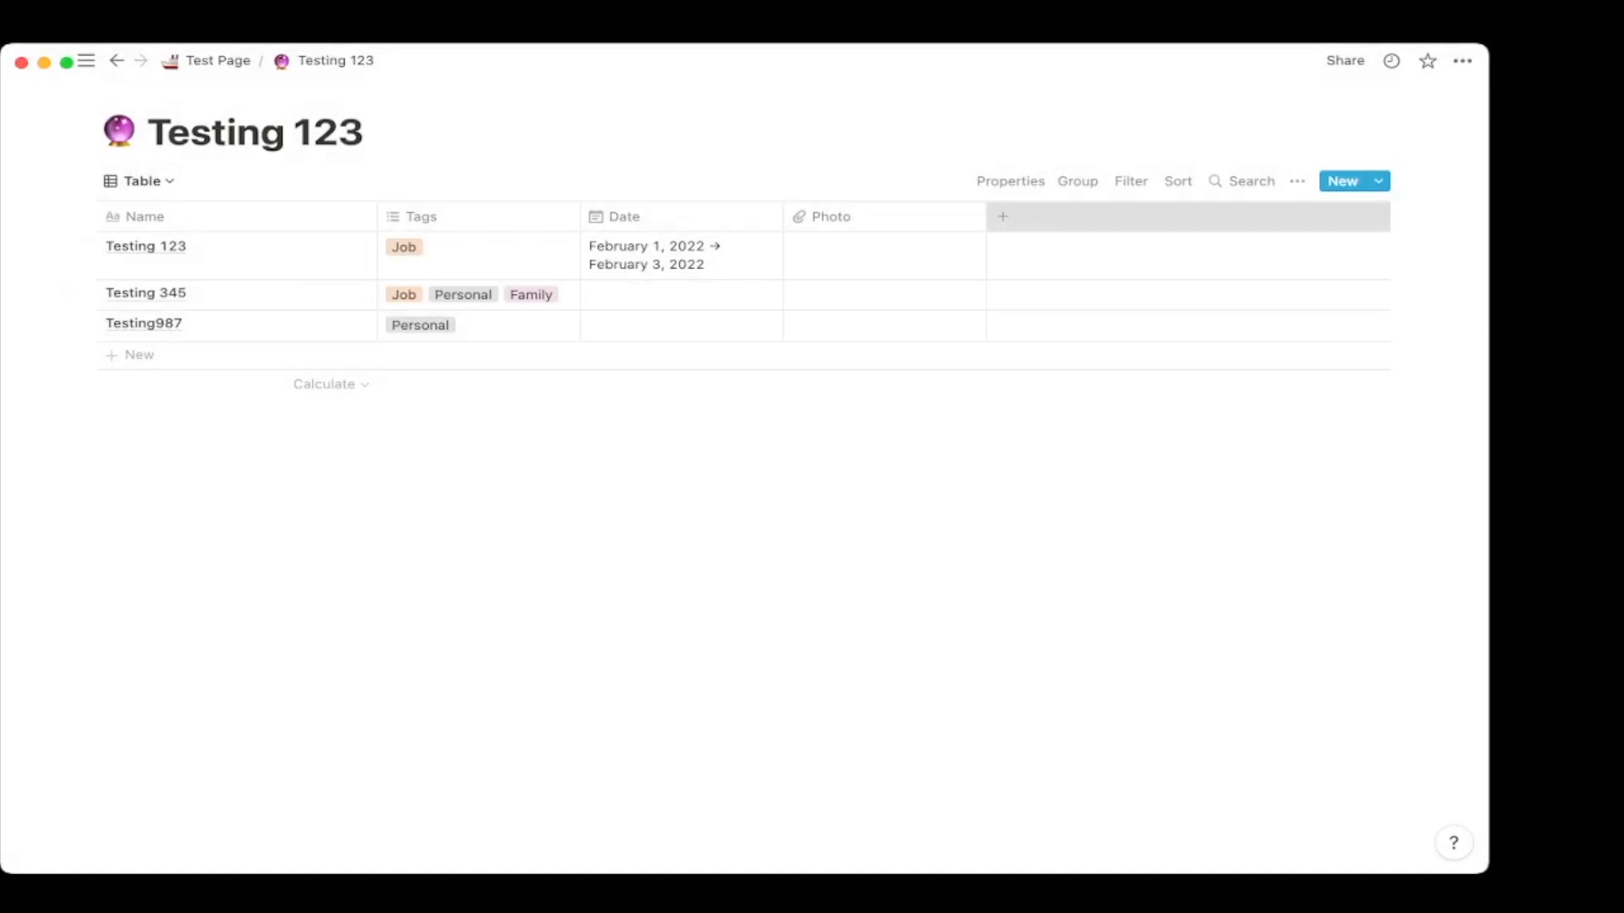
Add a Text column named Description and fill in Testing 123's description.
{"action": "left_click", "coordinate": [1002, 217]}
{"action": "mouse_move", "coordinate": [1015, 316]}
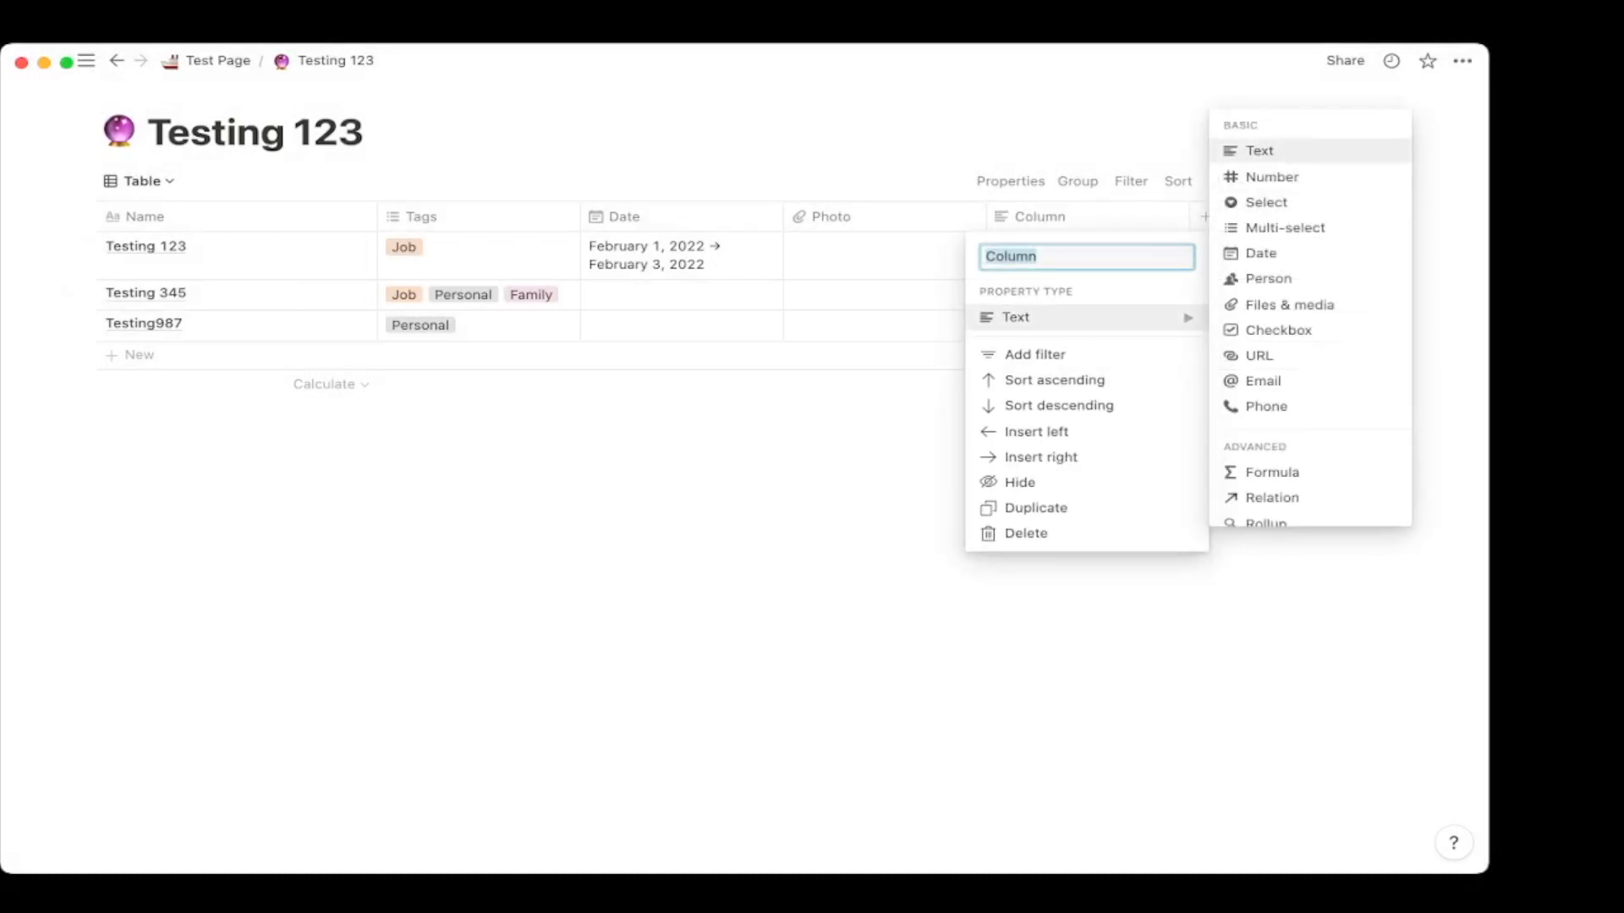
{"action": "left_click", "coordinate": [1259, 150]}
{"action": "left_click", "coordinate": [1074, 216]}
{"action": "type", "text": "Description"}
{"action": "key", "text": "Return"}
{"action": "left_click", "coordinate": [1078, 252]}
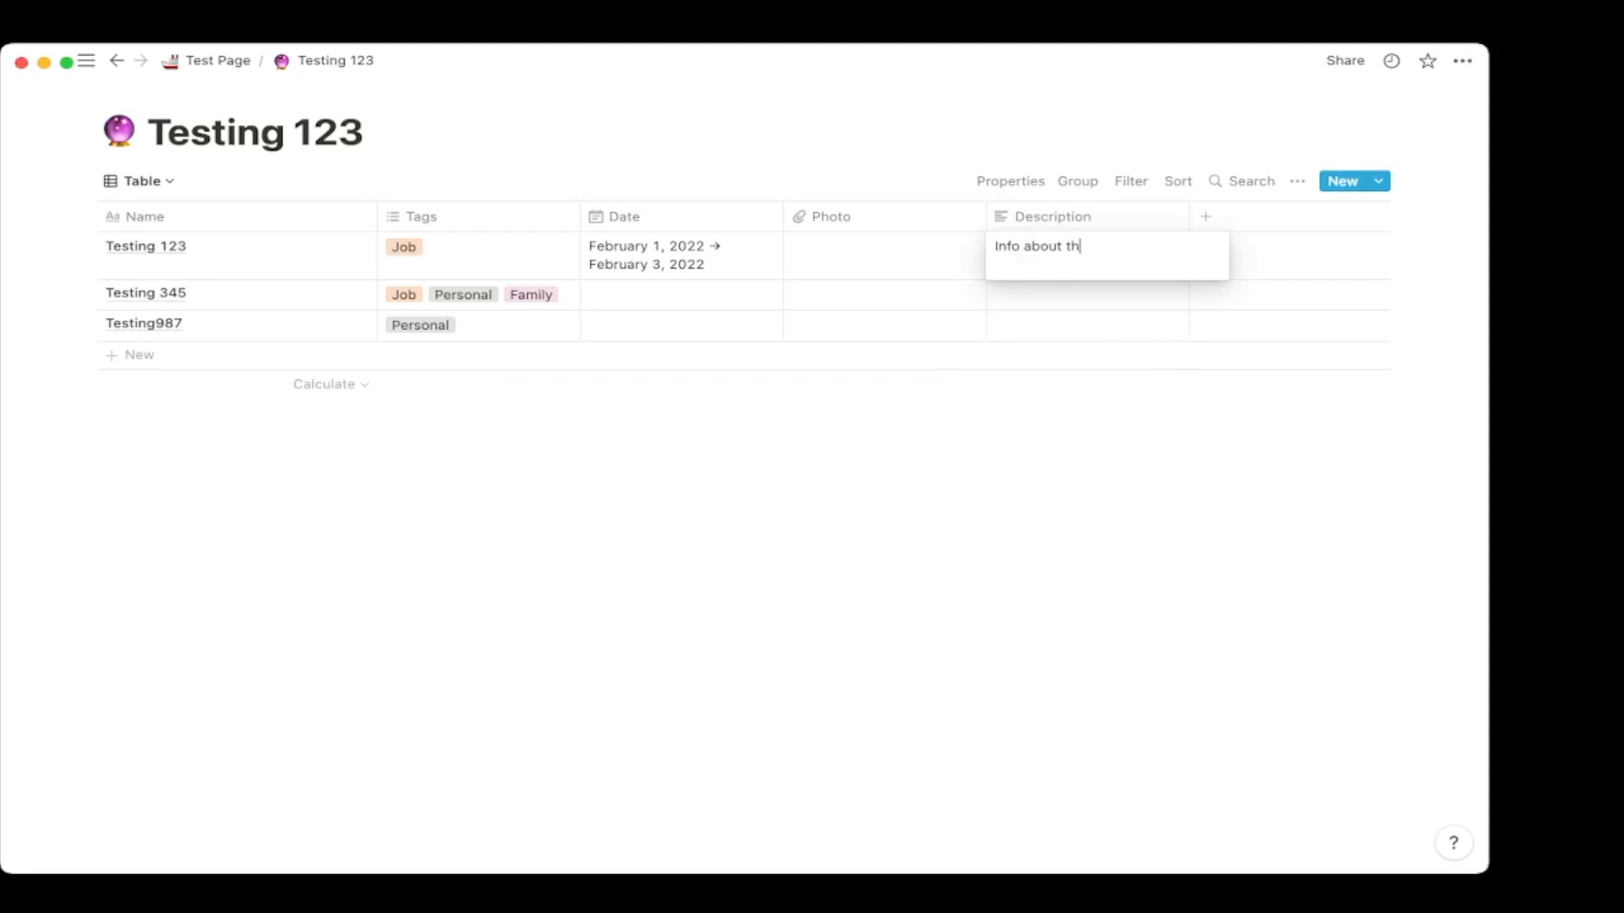
{"action": "key", "text": "Escape"}
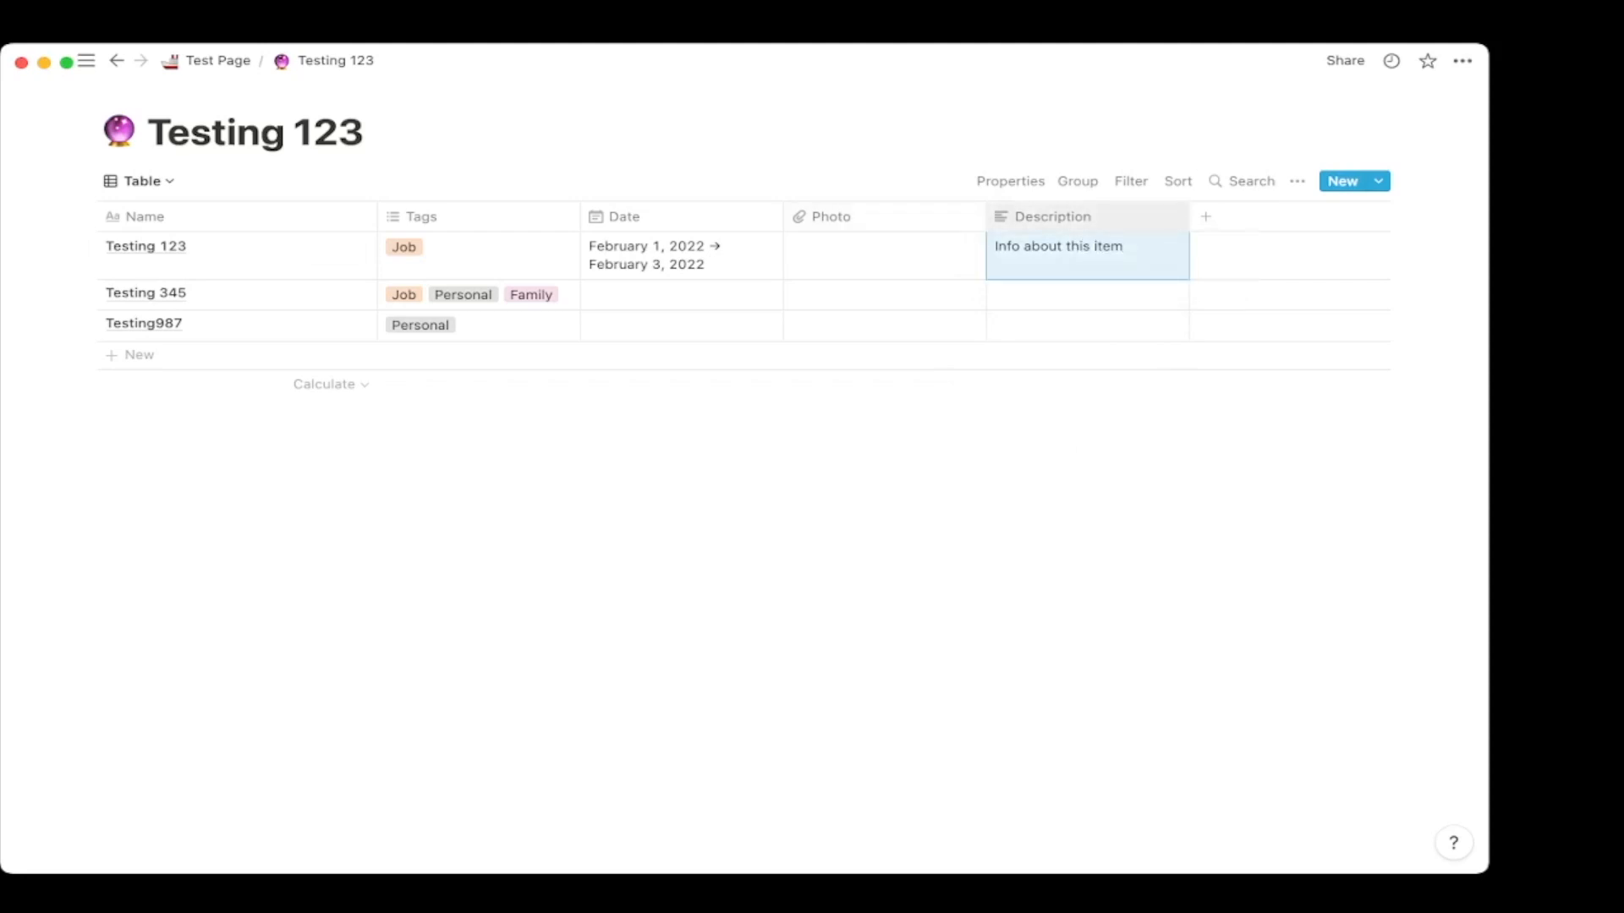
Add a Number column 'Number of units' with 1 for Testing 123 and 3666 for Testing 345.
{"action": "left_click", "coordinate": [1206, 217]}
{"action": "left_click", "coordinate": [1218, 317]}
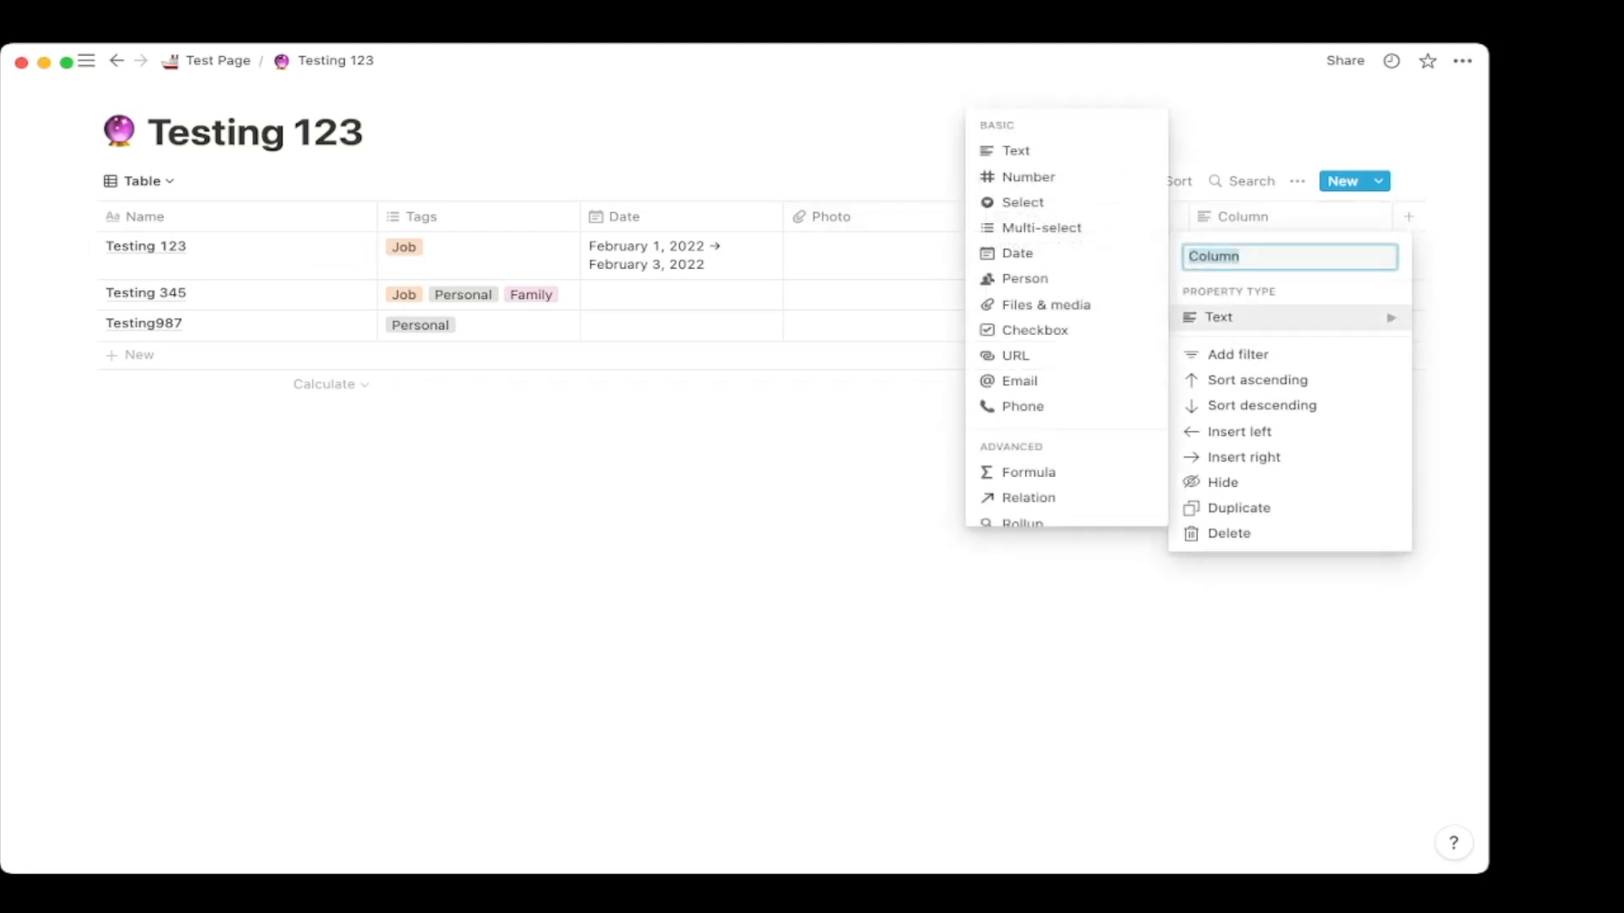
{"action": "left_click", "coordinate": [1026, 174]}
{"action": "scroll", "coordinate": [761, 296], "scroll_direction": "right", "scroll_amount": 2}
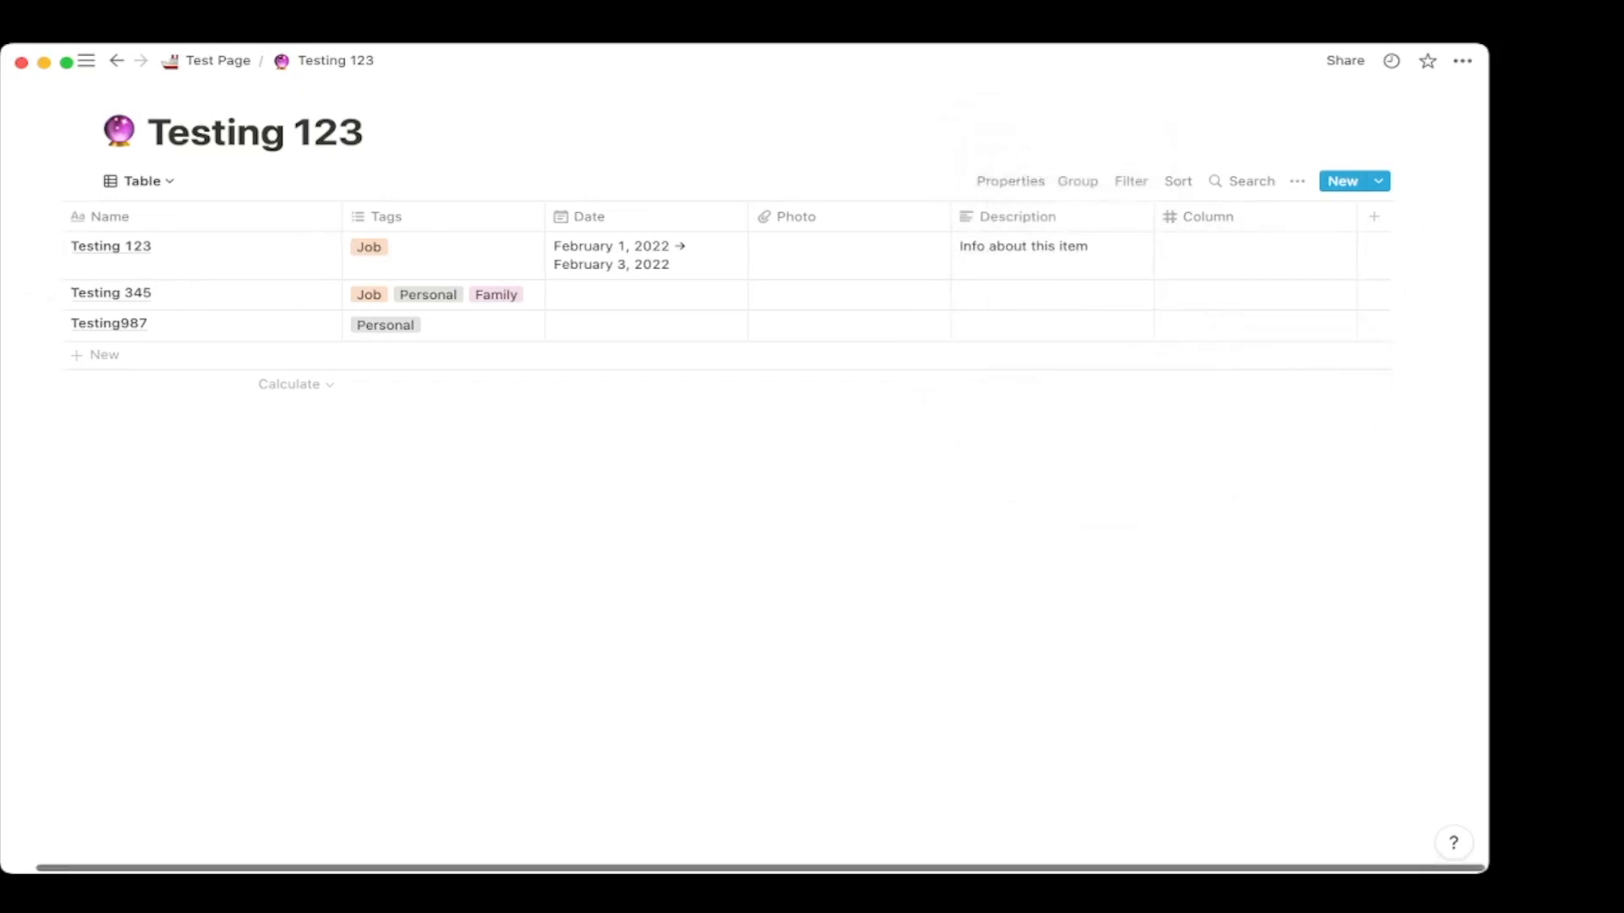
{"action": "left_click", "coordinate": [1209, 217]}
{"action": "type", "text": "Number of units"}
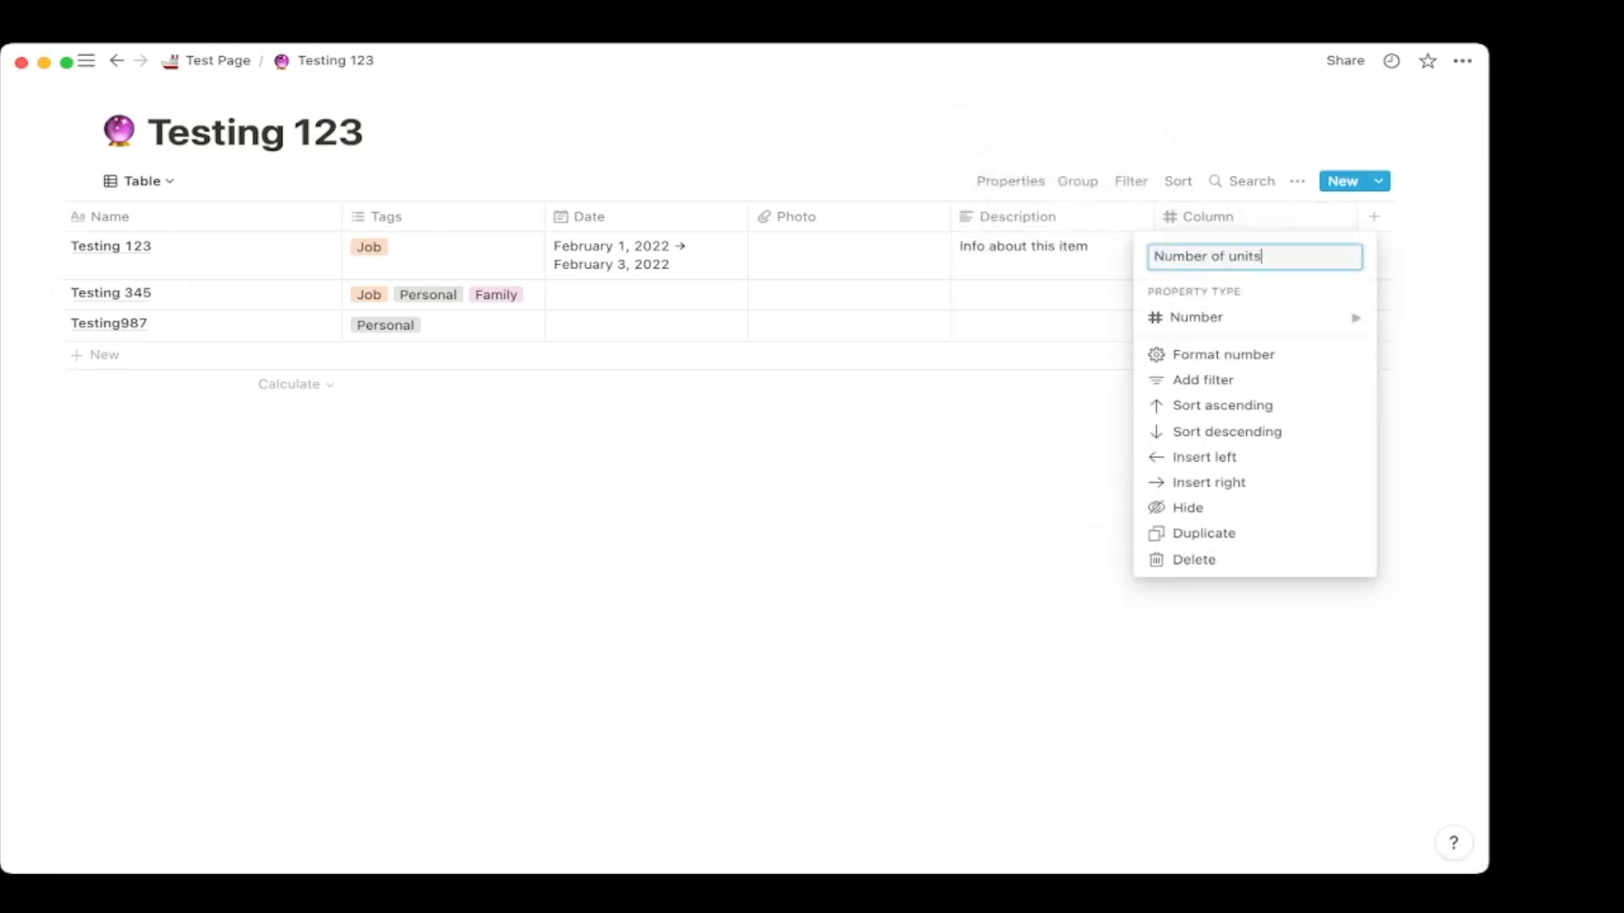
{"action": "key", "text": "Return"}
{"action": "left_click", "coordinate": [1226, 250]}
{"action": "left_click", "coordinate": [1252, 294]}
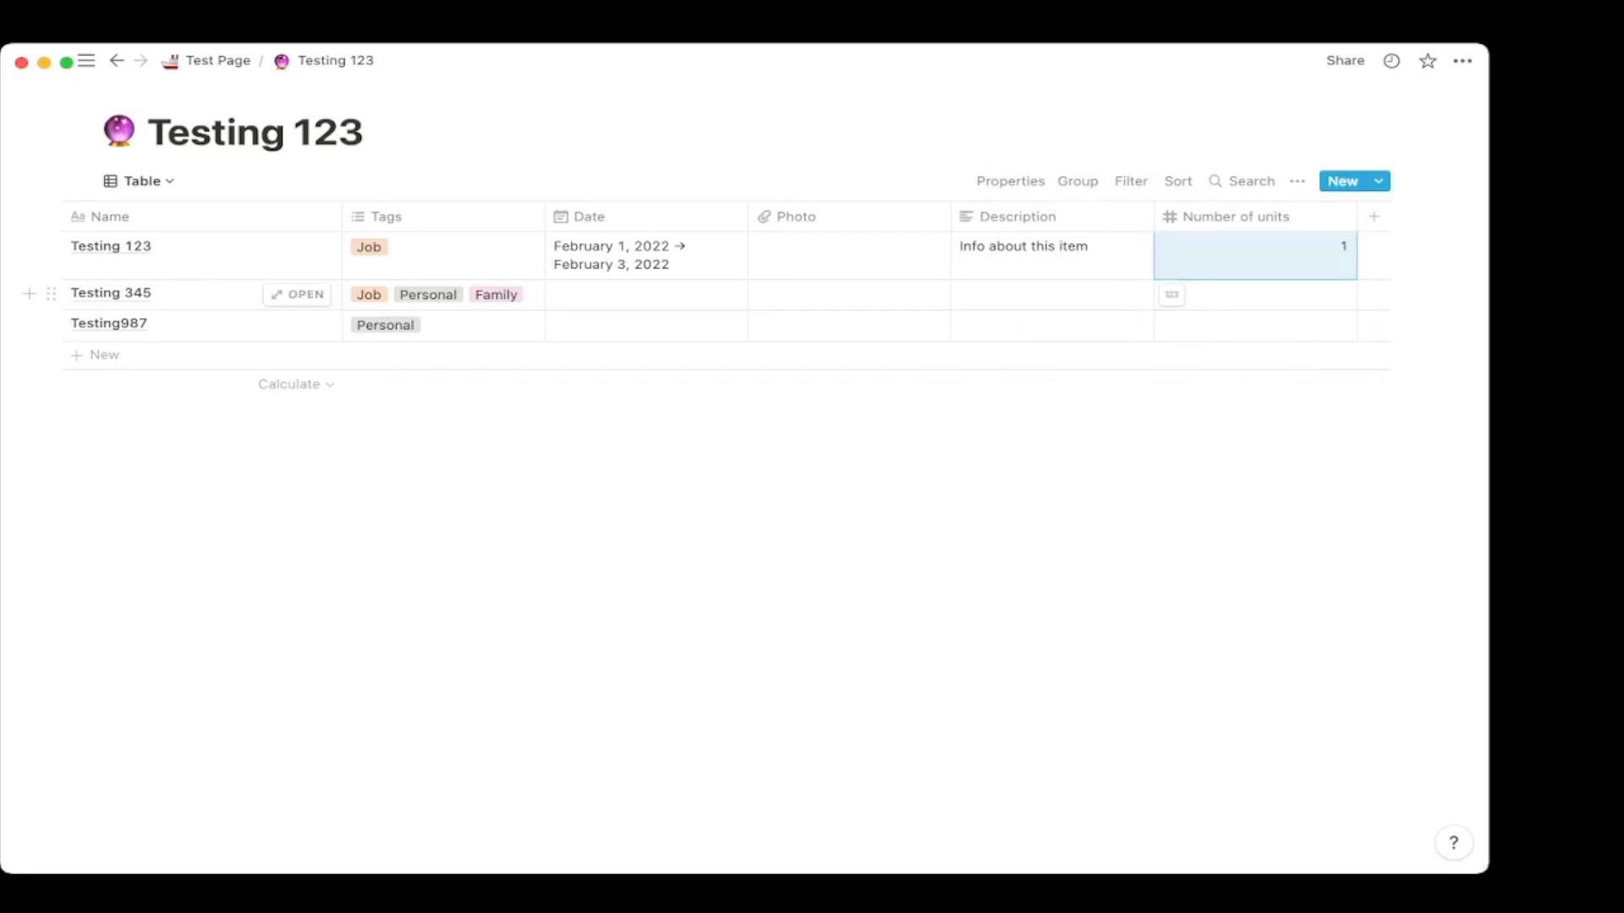
{"action": "left_click", "coordinate": [1251, 294]}
{"action": "key", "text": "Return"}
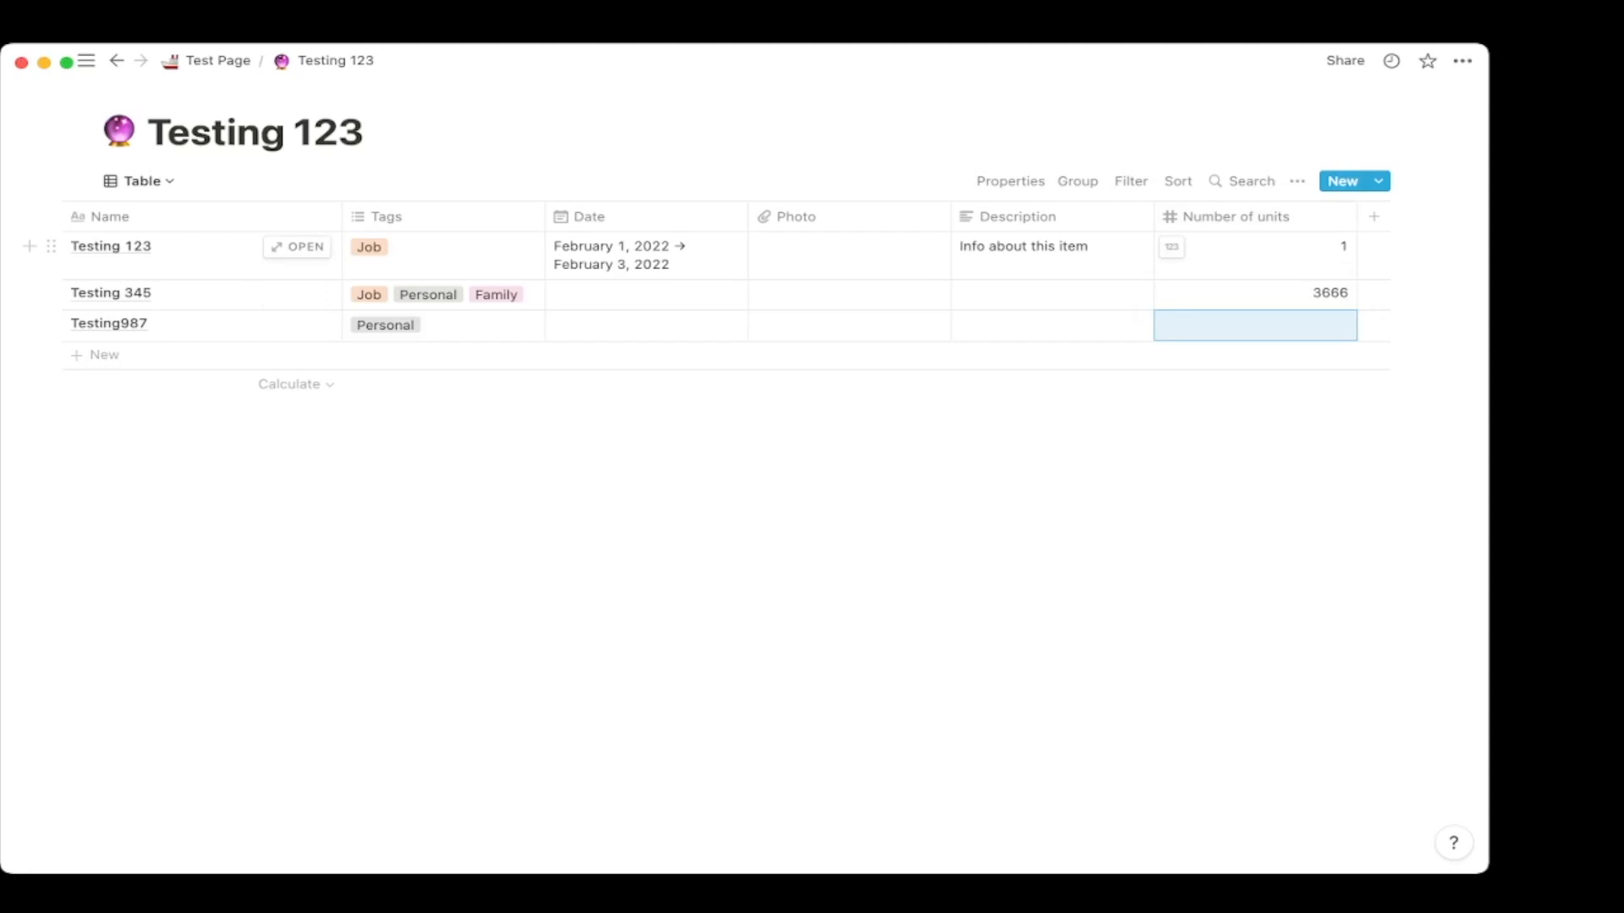
Group the Future Planning board by Number of units, then by Date, and return to Table.
{"action": "left_click", "coordinate": [139, 181]}
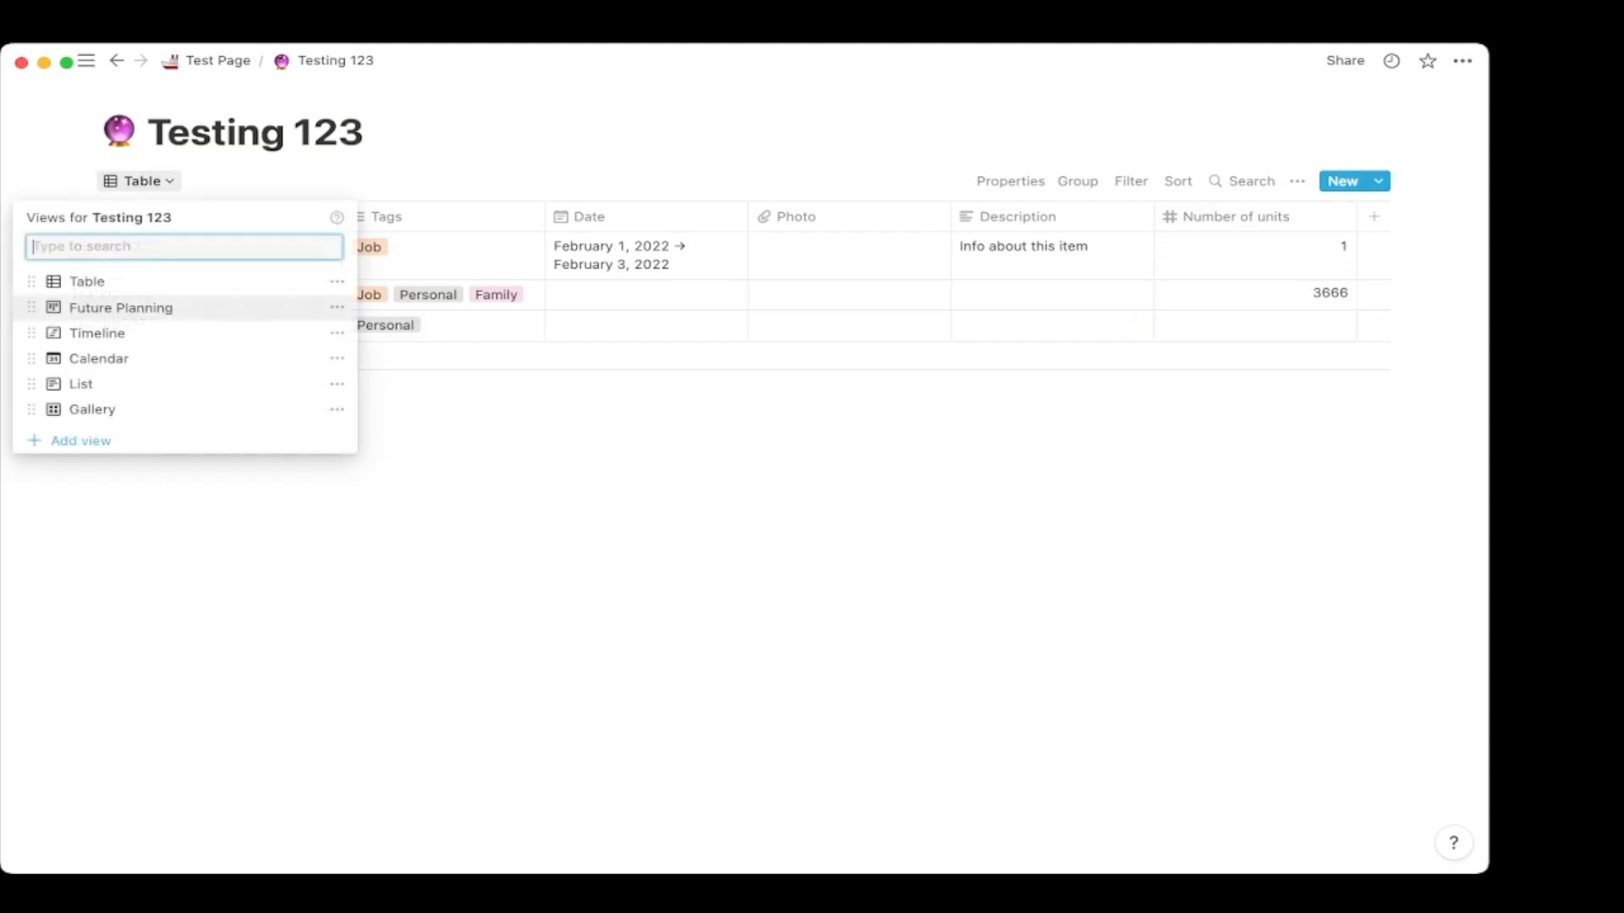
{"action": "left_click", "coordinate": [121, 308]}
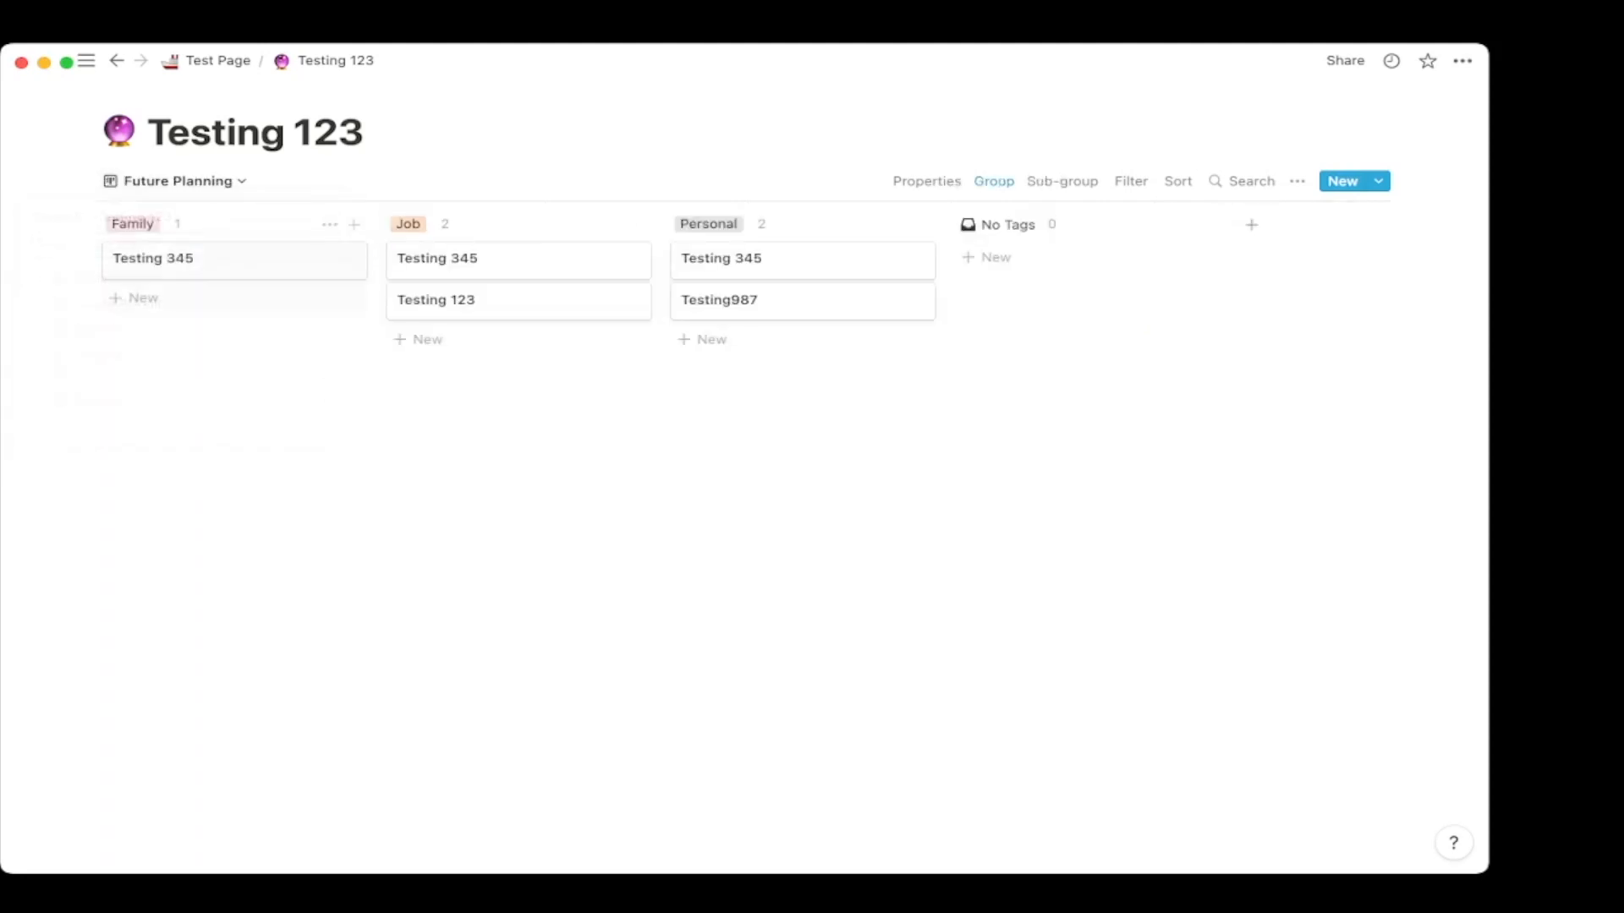
{"action": "left_click", "coordinate": [994, 181]}
{"action": "left_click", "coordinate": [1157, 253]}
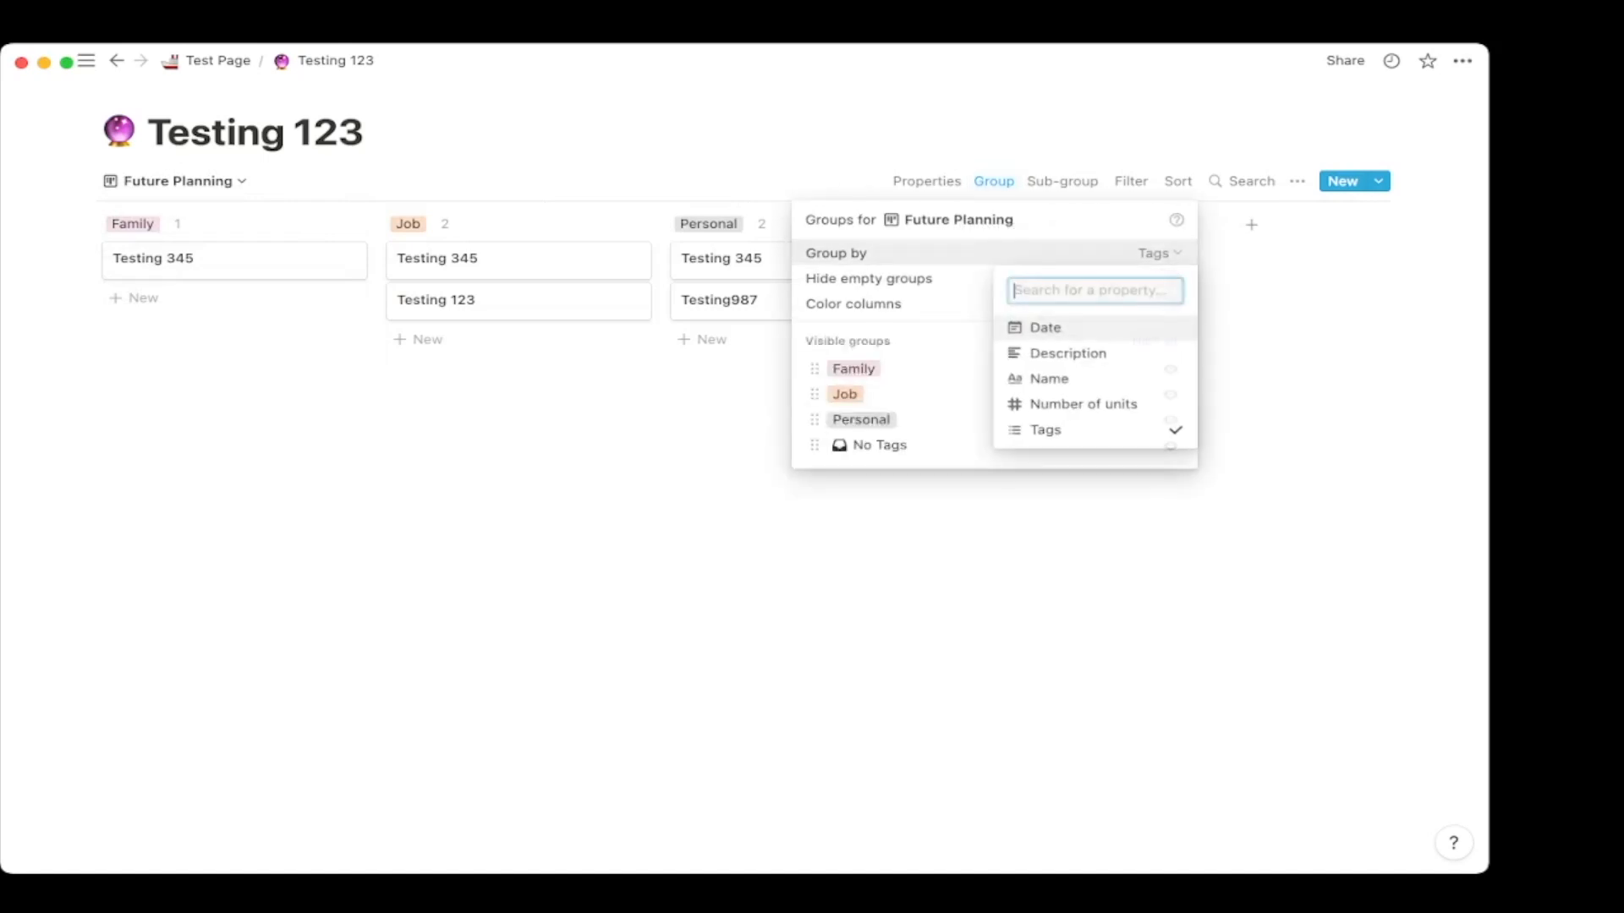
{"action": "left_click", "coordinate": [1084, 405]}
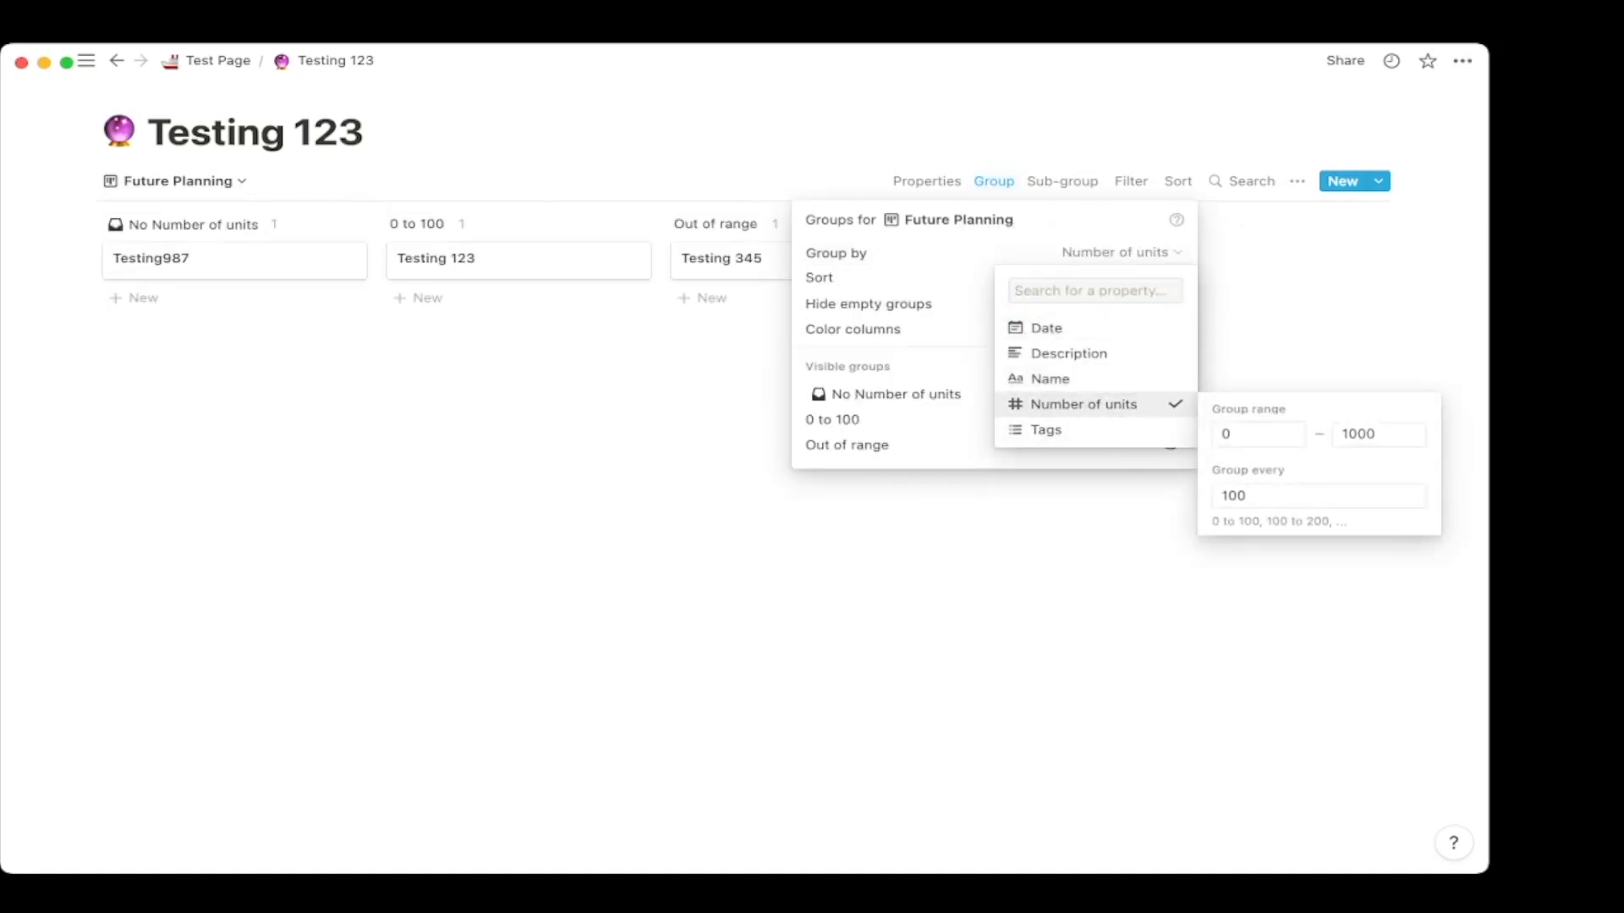
{"action": "left_click", "coordinate": [1046, 328]}
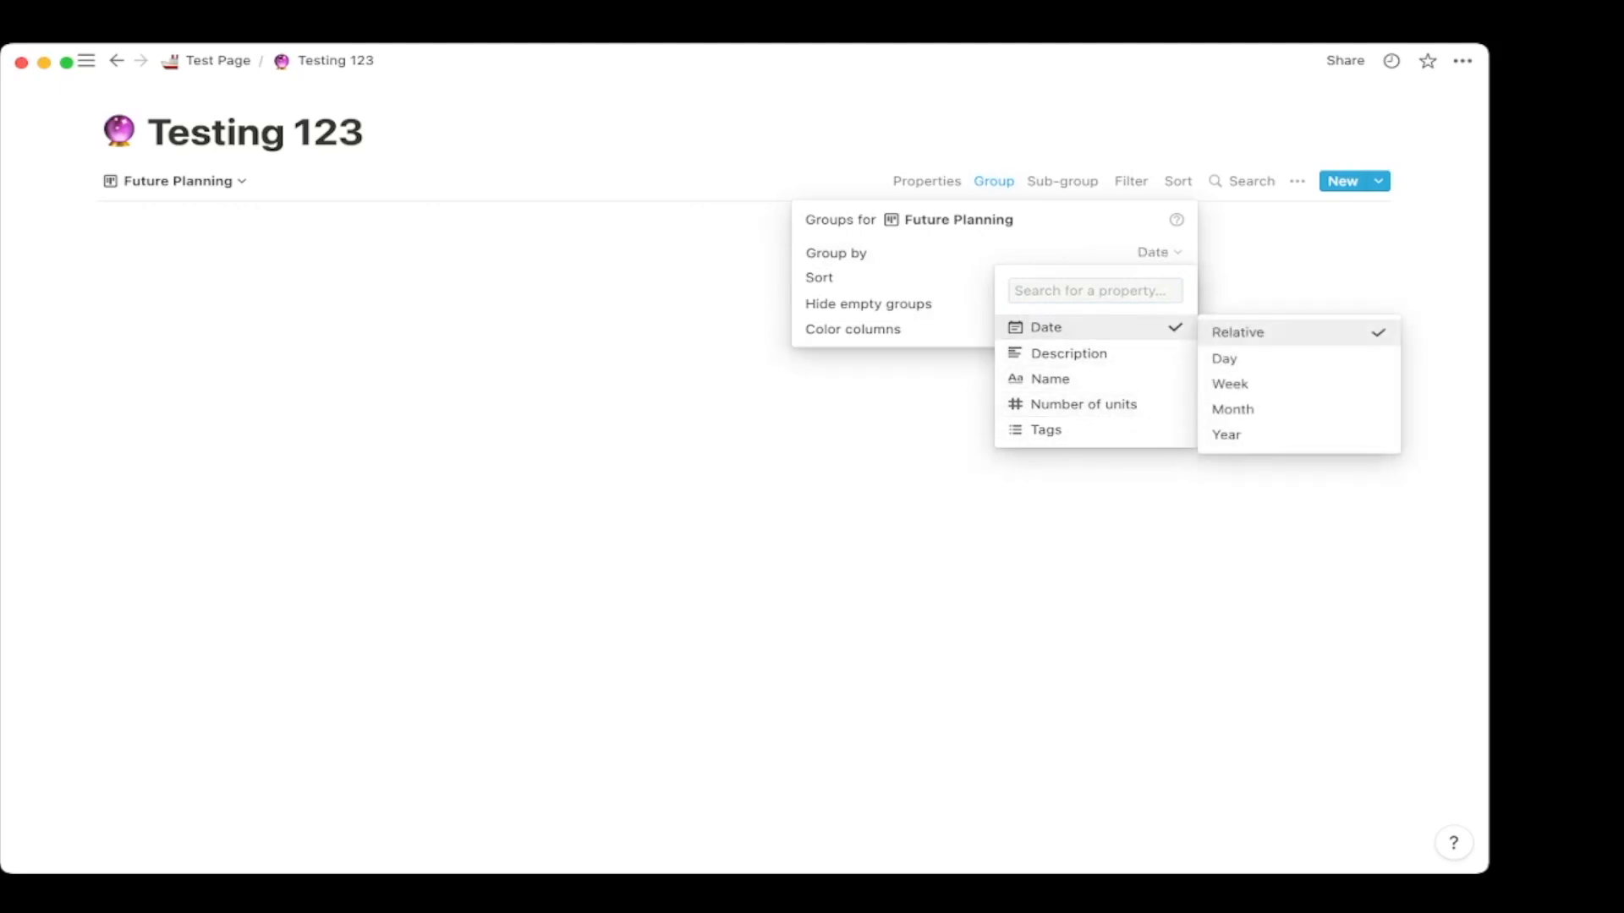
{"action": "left_click", "coordinate": [609, 321]}
{"action": "left_click", "coordinate": [608, 322]}
{"action": "left_click", "coordinate": [177, 181]}
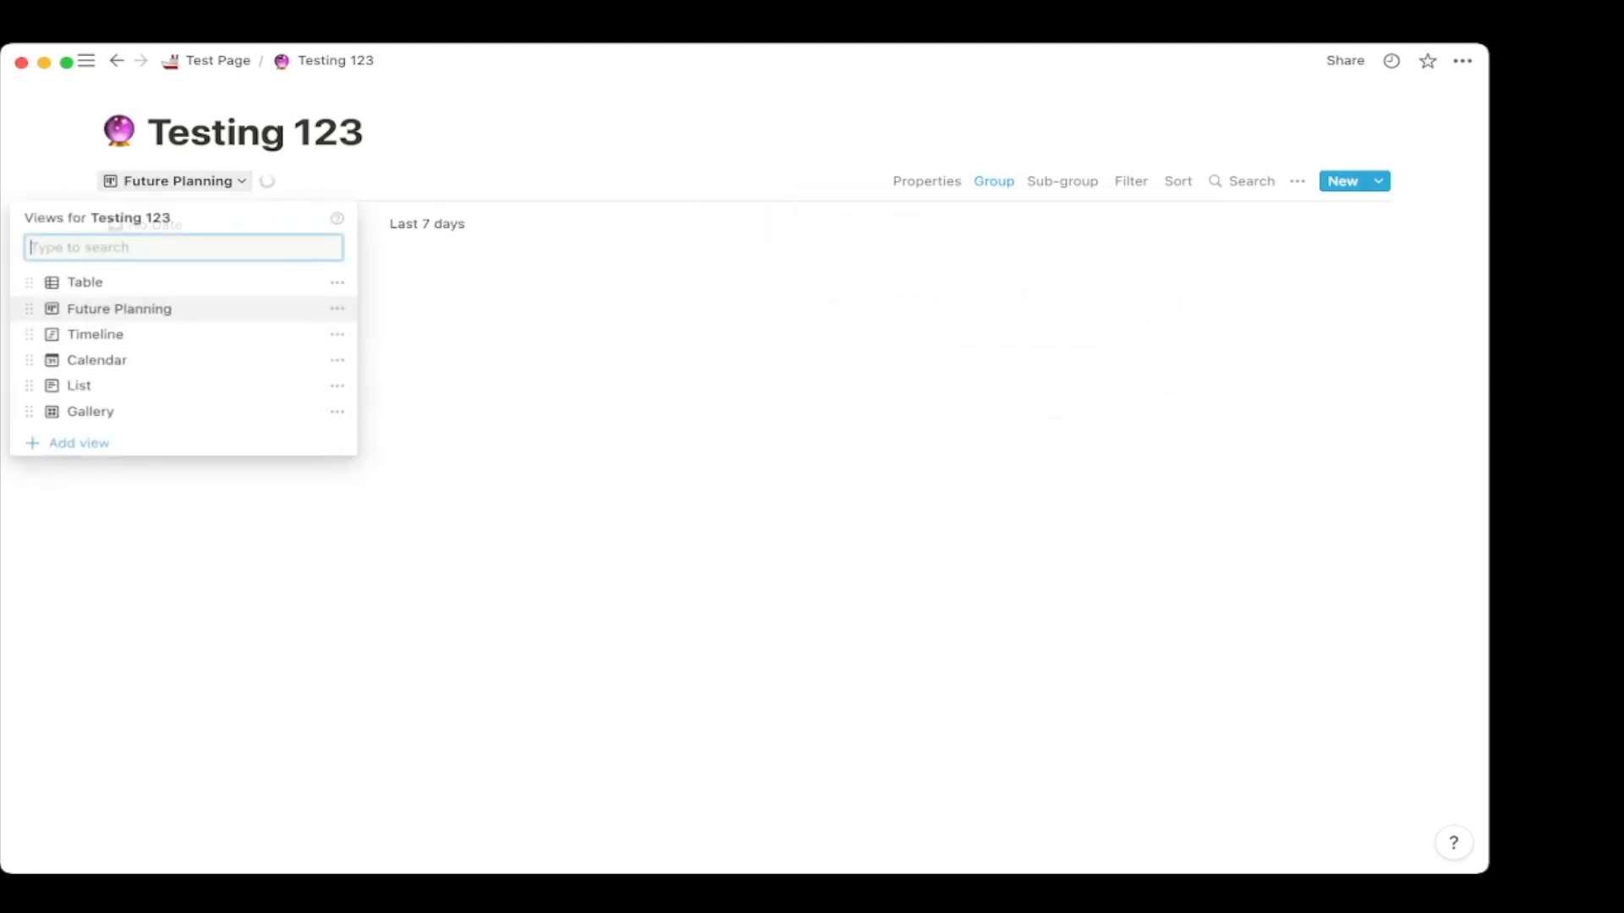
{"action": "left_click", "coordinate": [85, 280]}
{"action": "scroll", "coordinate": [321, 294], "scroll_direction": "right", "scroll_amount": 1}
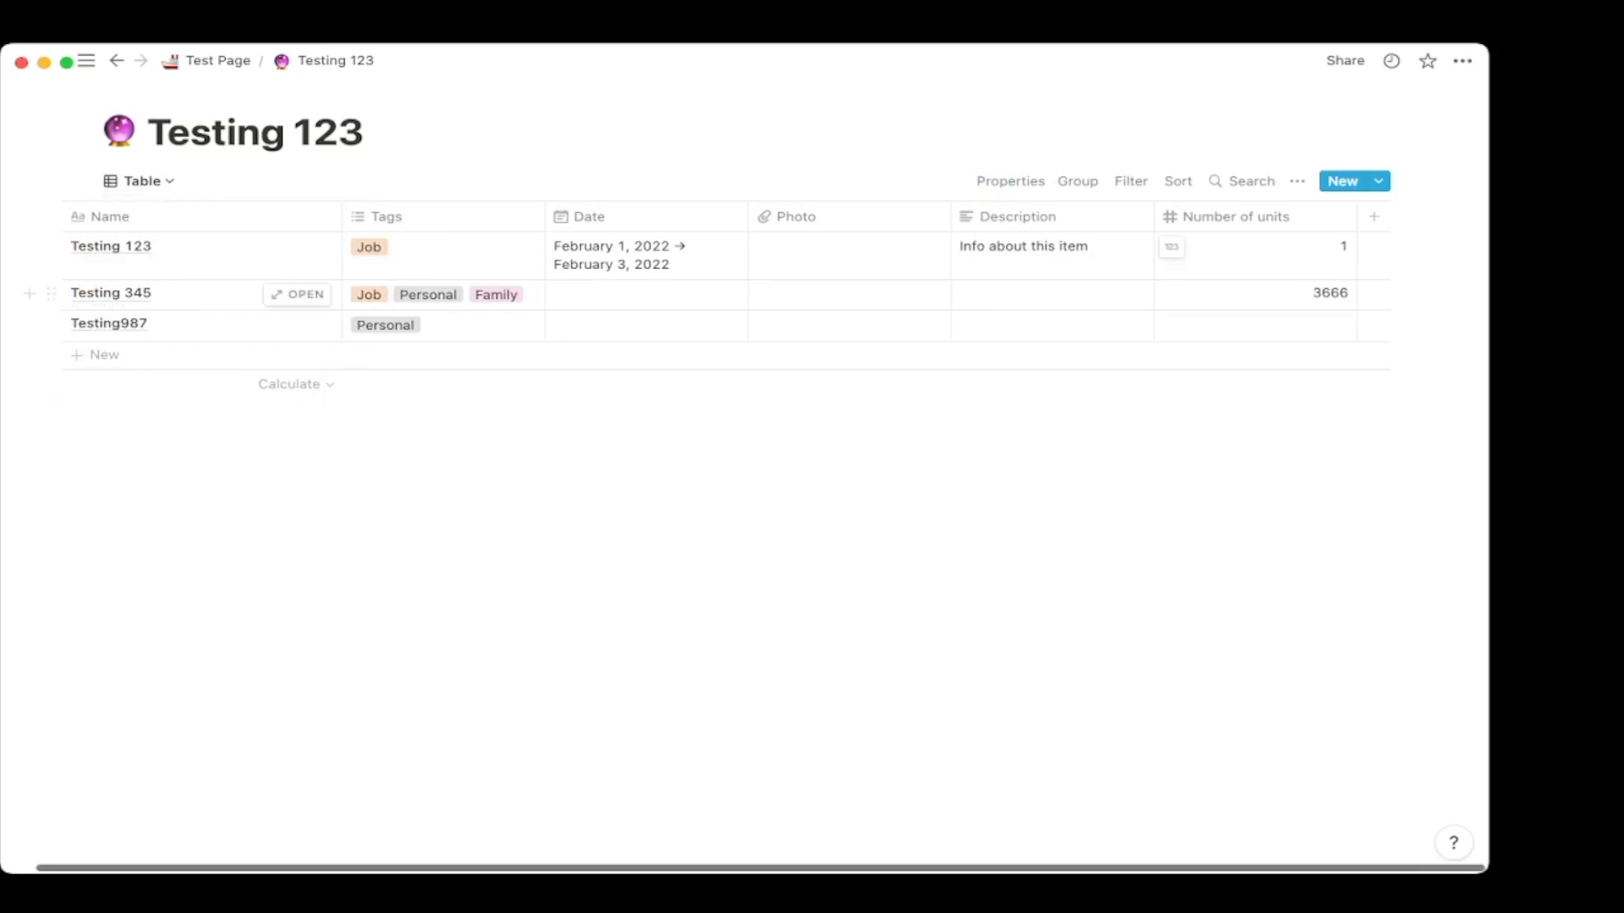
Add a Select property column and move it between Tags and Date.
{"action": "left_click", "coordinate": [1373, 217]}
{"action": "left_click", "coordinate": [1353, 317]}
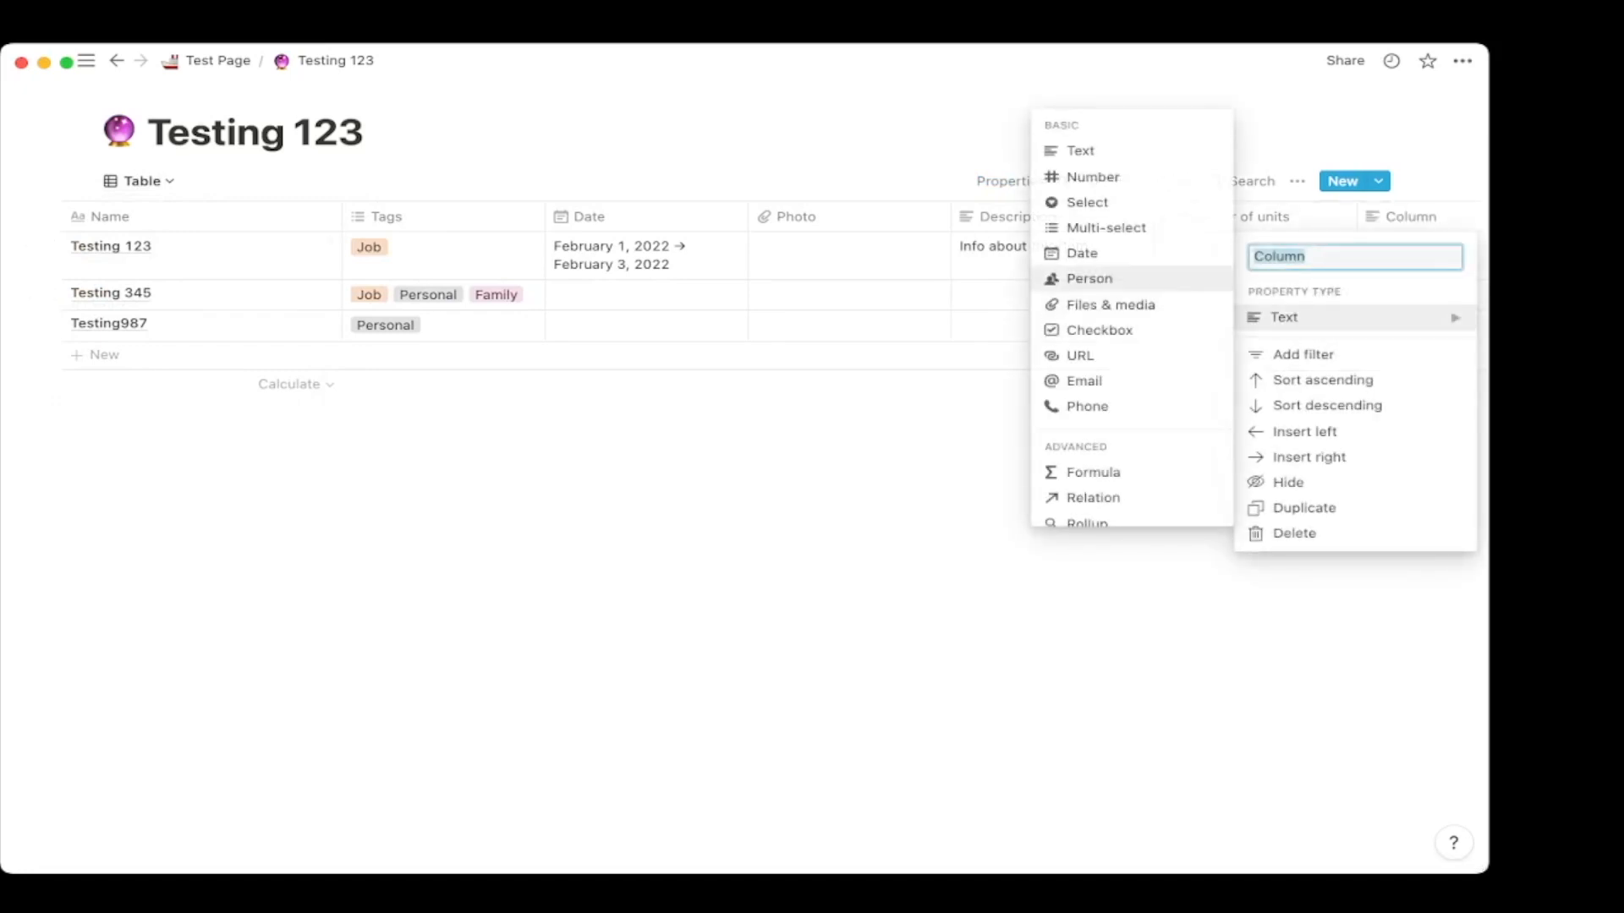
{"action": "left_click", "coordinate": [1087, 202]}
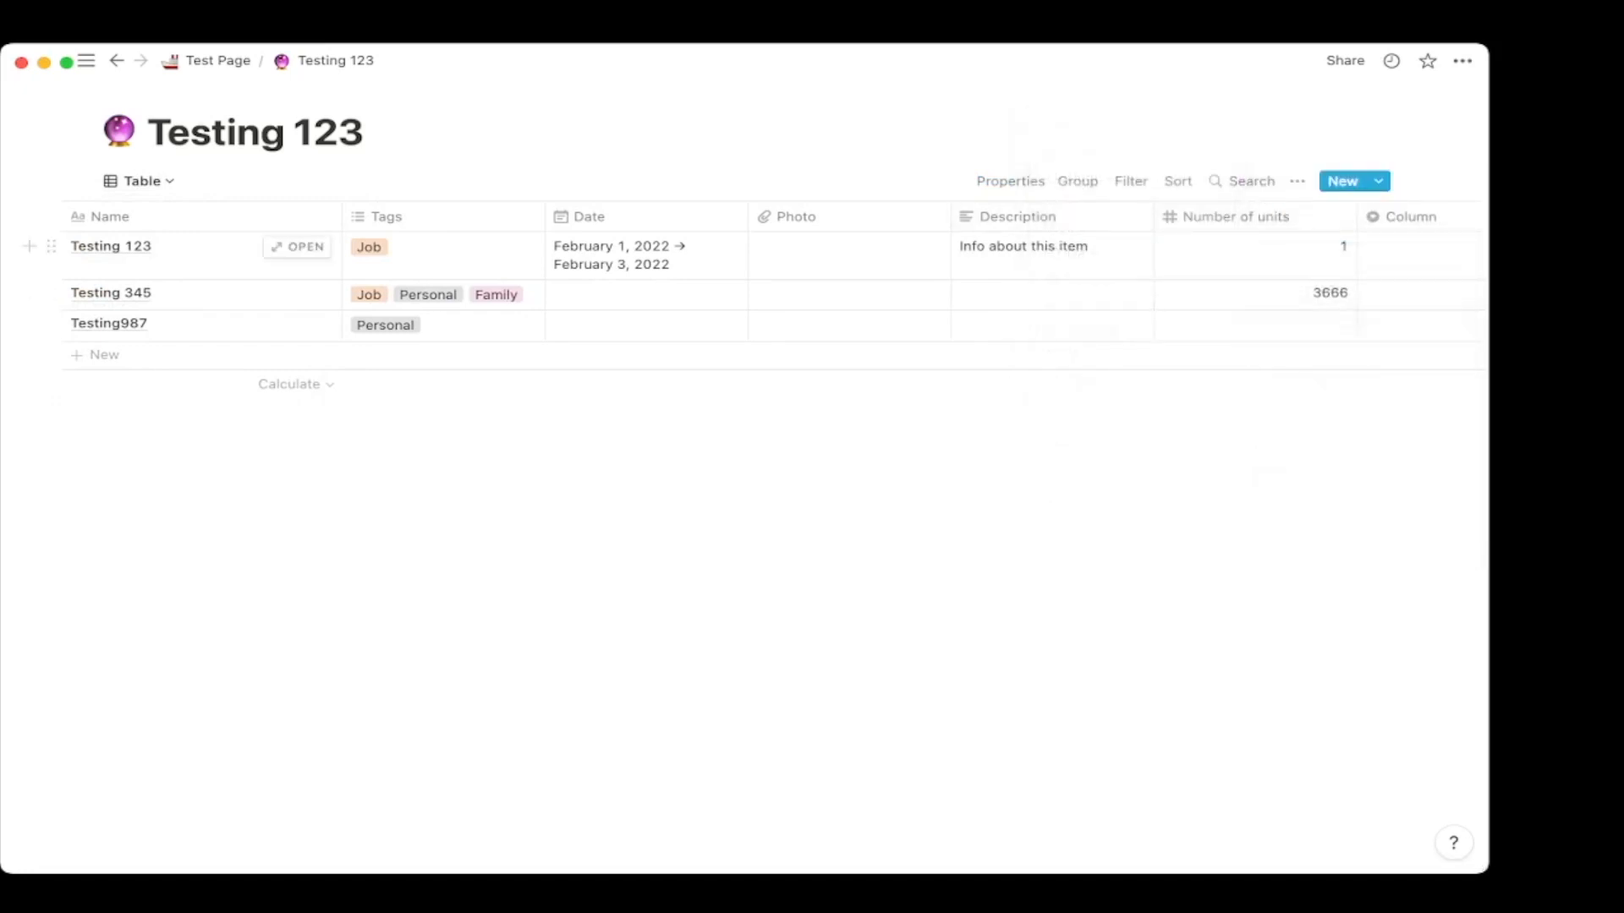
{"action": "left_click_drag", "start_coordinate": [1410, 216], "coordinate": [602, 216]}
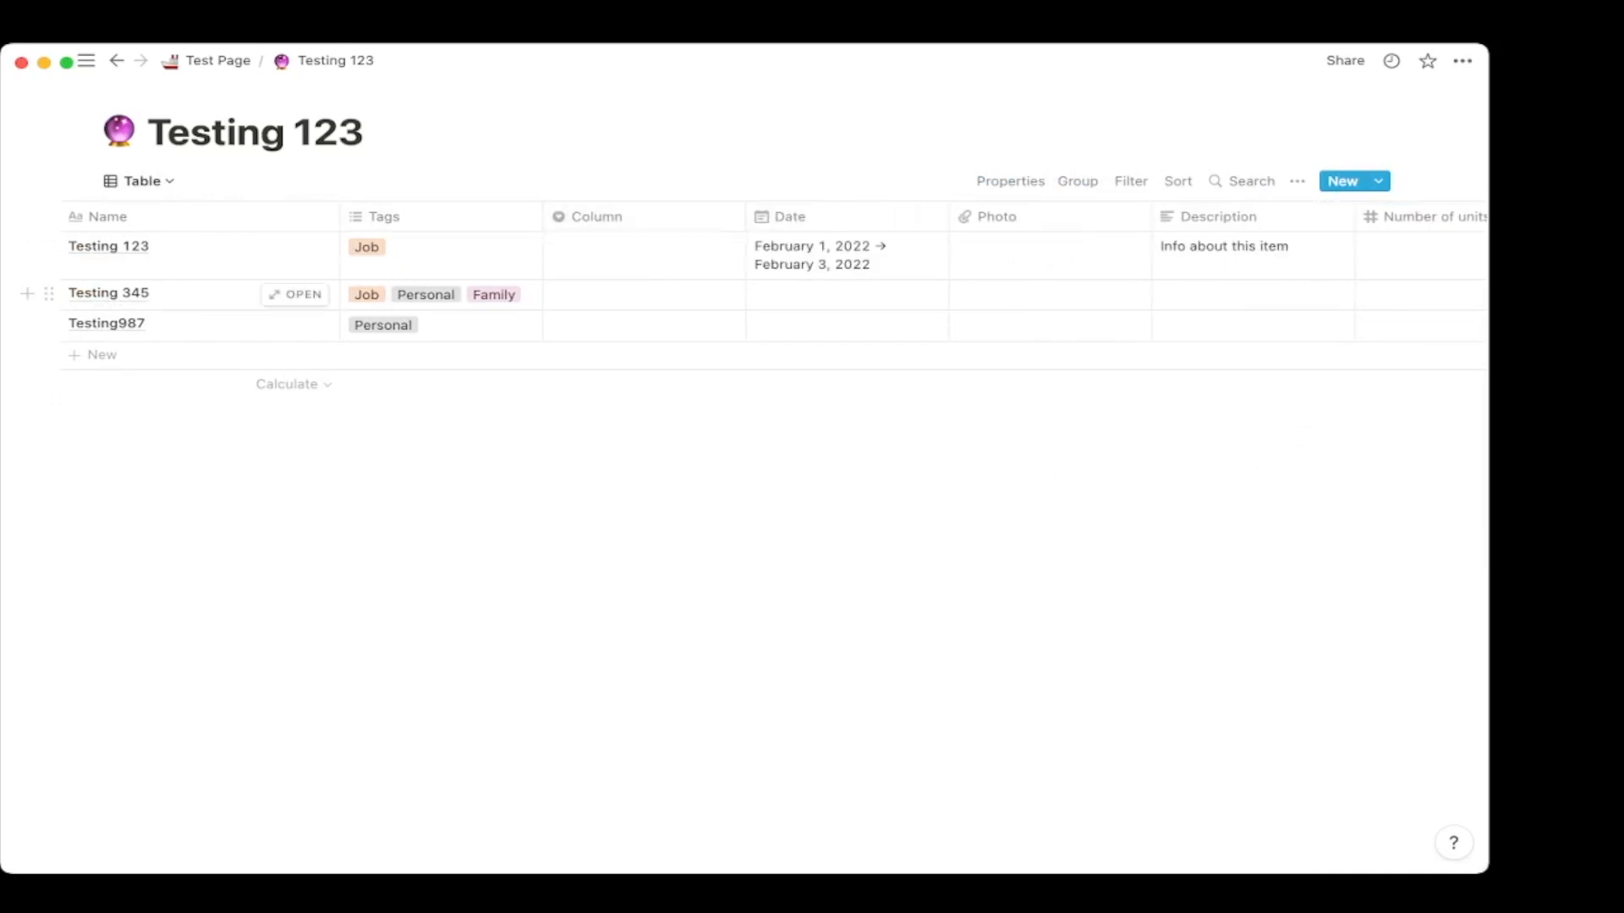
Create Family and Personal options and set Testing 345's Column value to Family.
{"action": "left_click", "coordinate": [644, 295]}
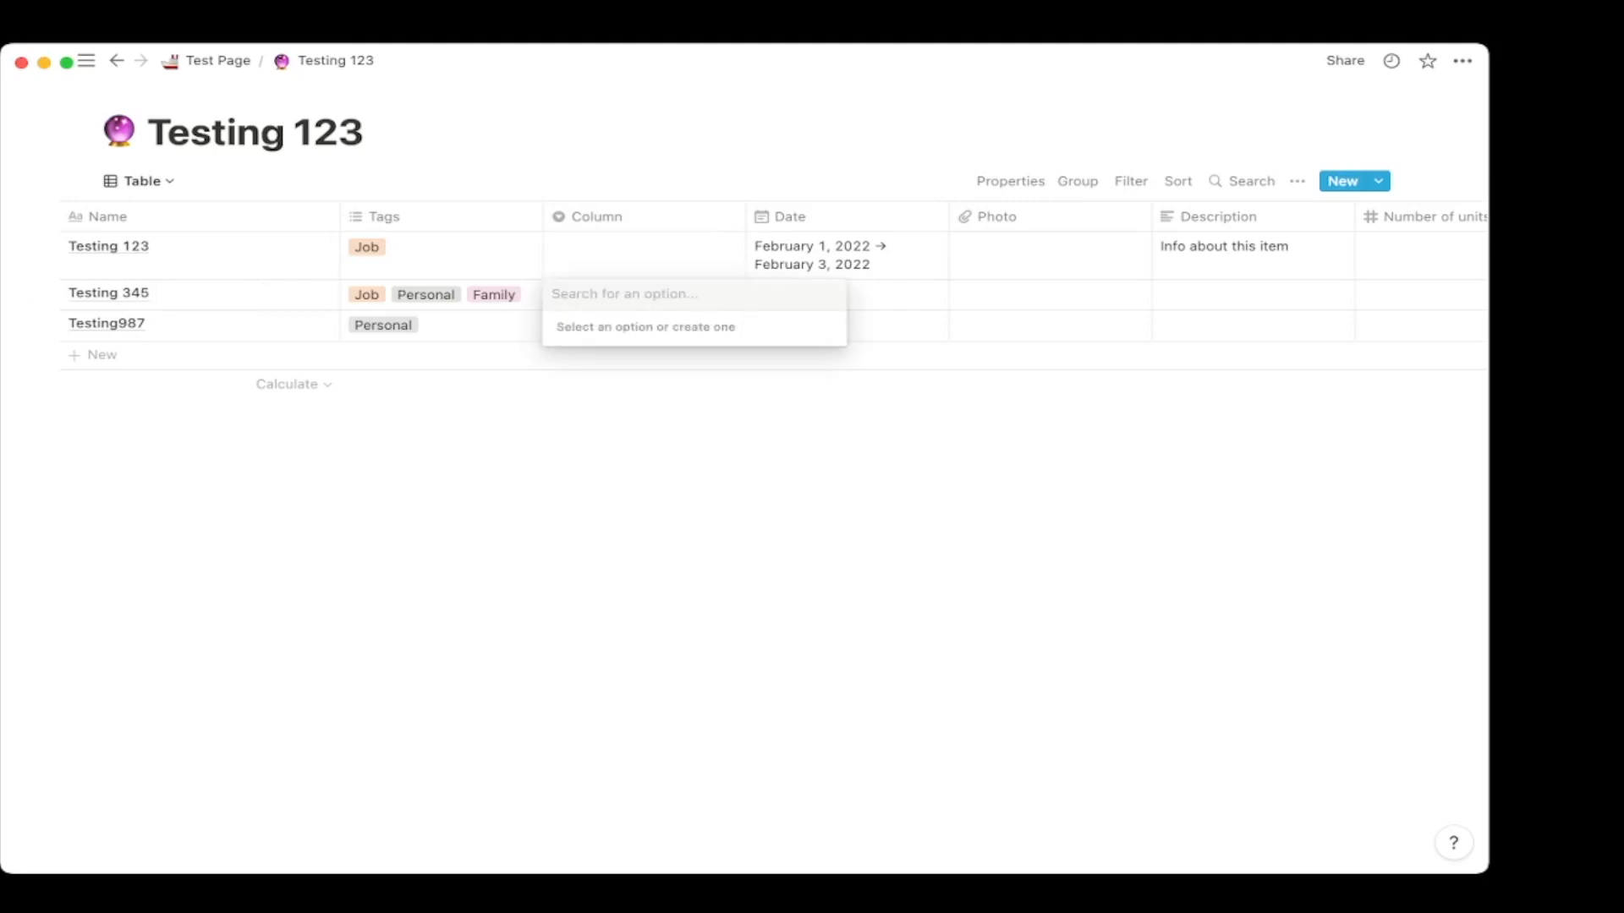
{"action": "type", "text": "Family"}
{"action": "key", "text": "Return"}
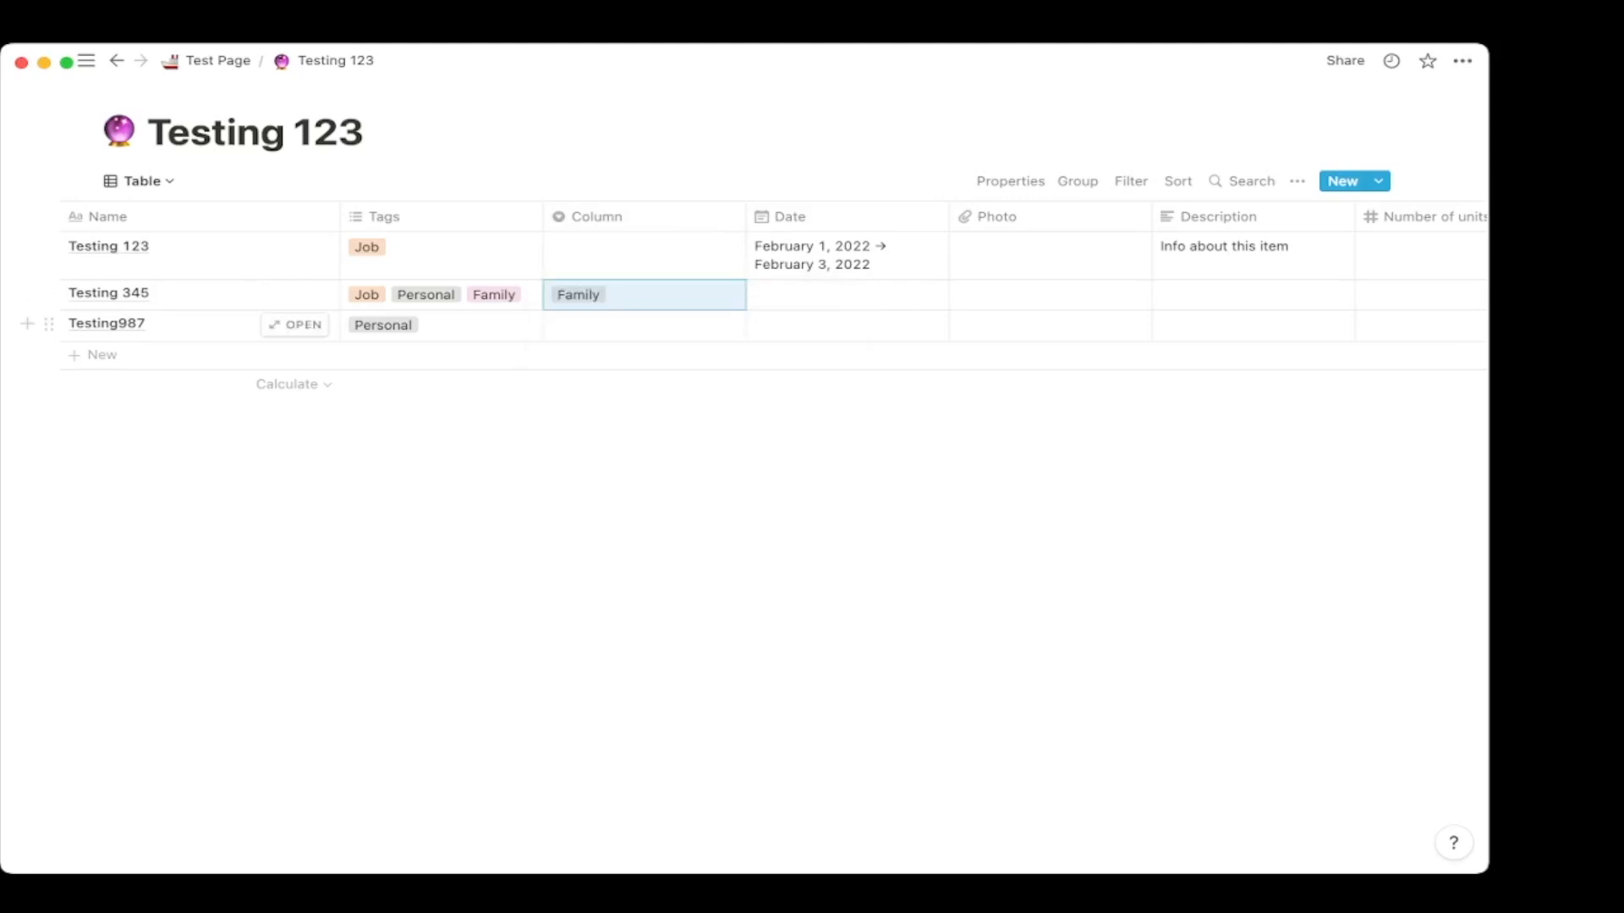
{"action": "key", "text": "Return"}
{"action": "type", "text": "Personal"}
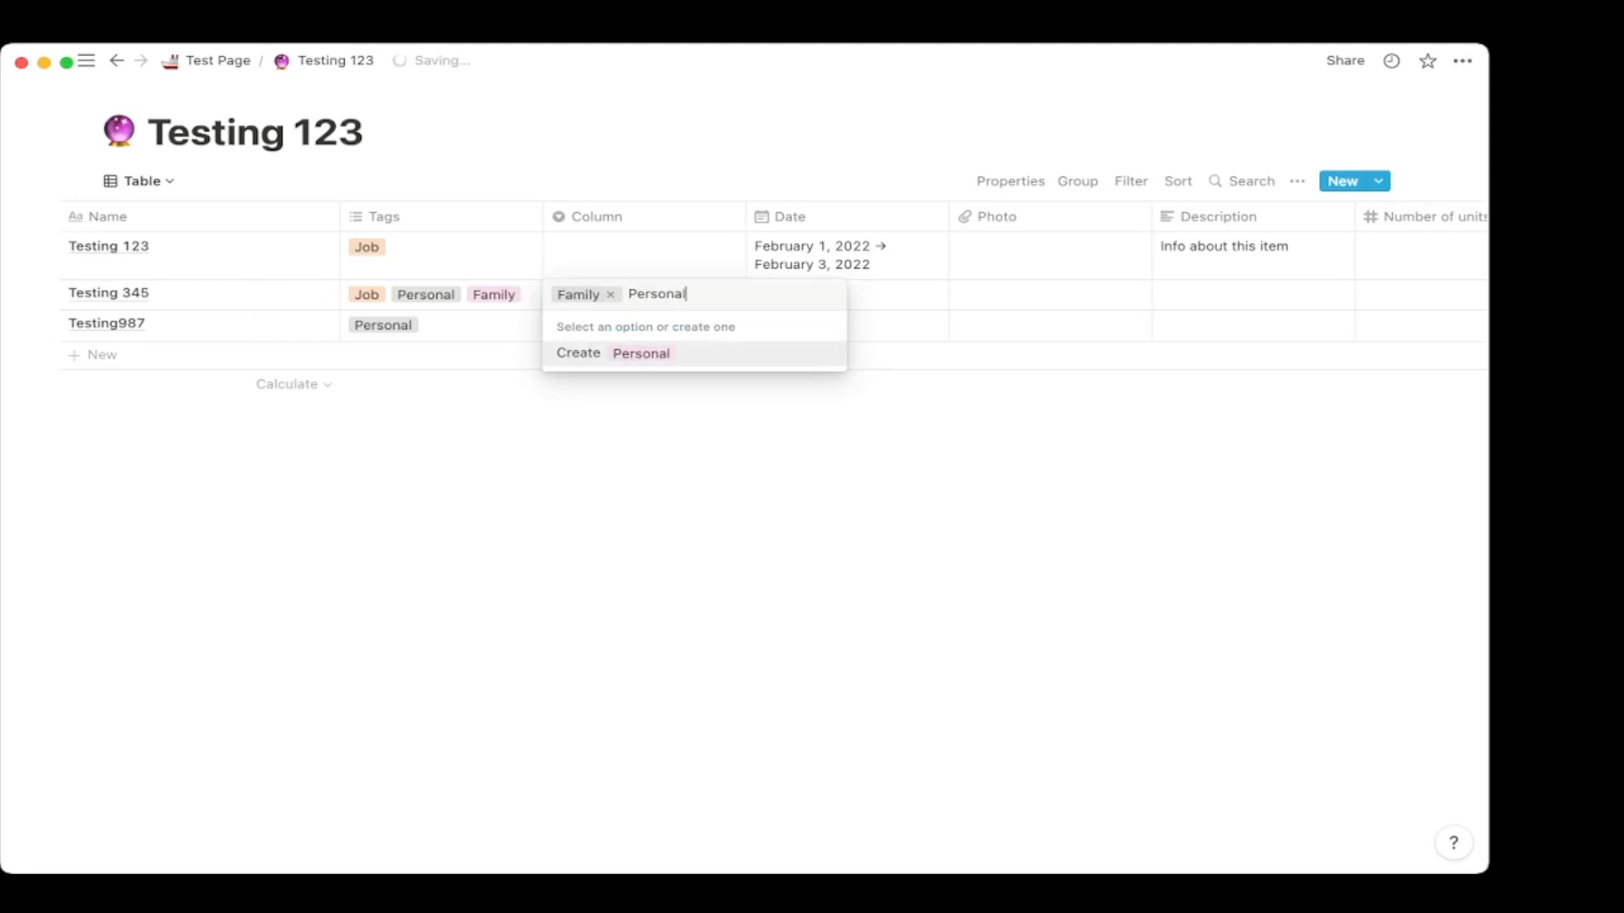
{"action": "key", "text": "Return"}
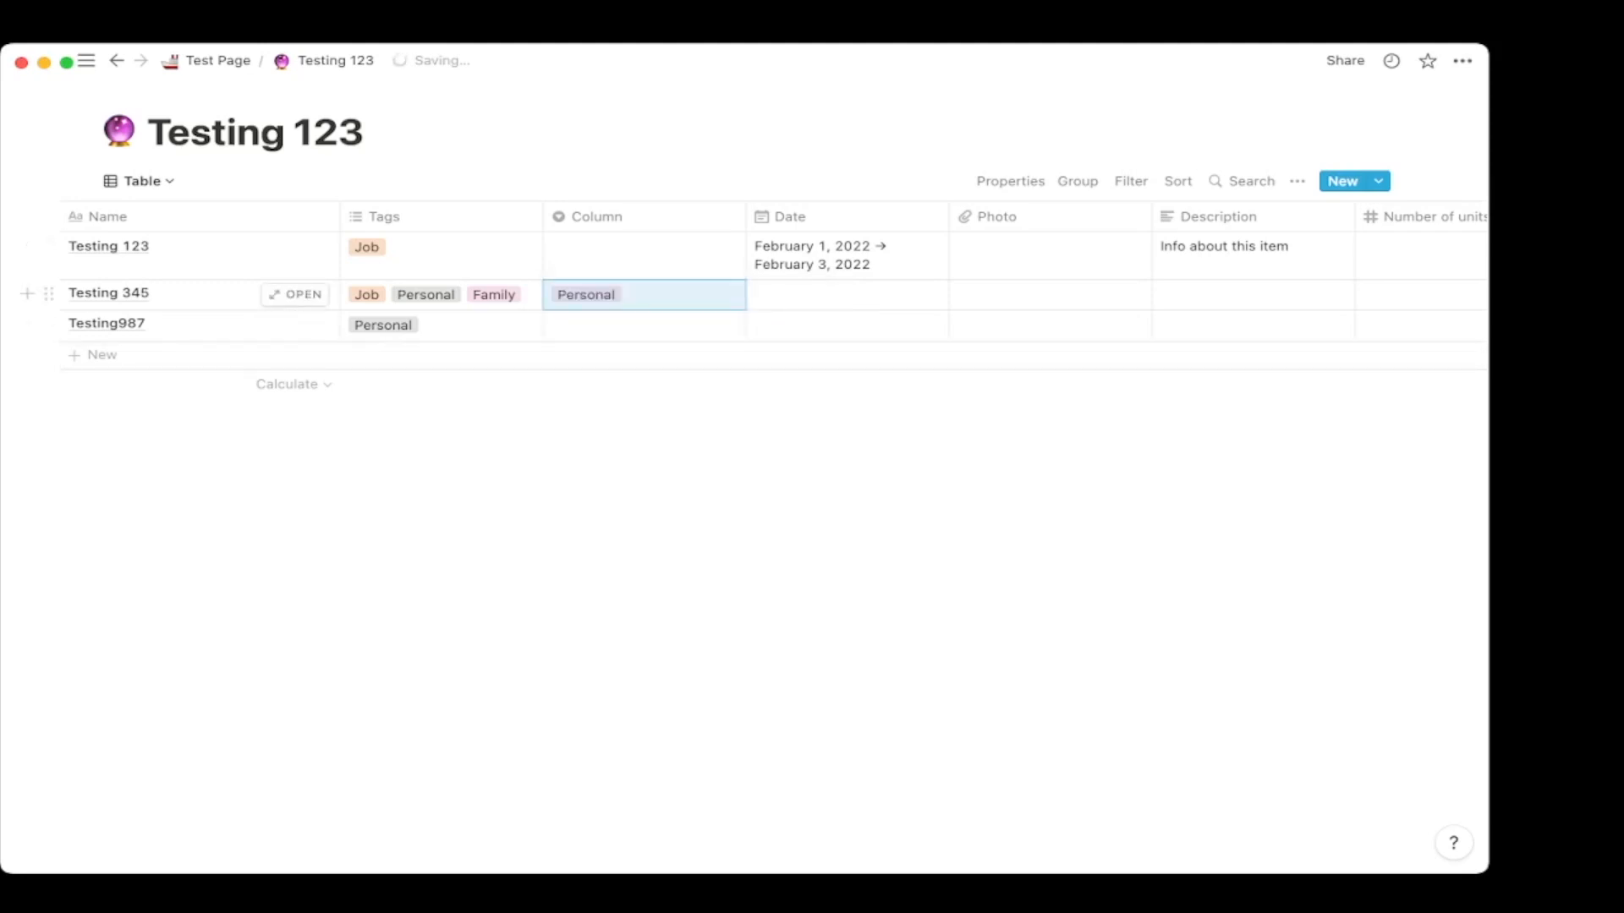
{"action": "key", "text": "Return"}
{"action": "key", "text": "Down"}
{"action": "key", "text": "Return"}
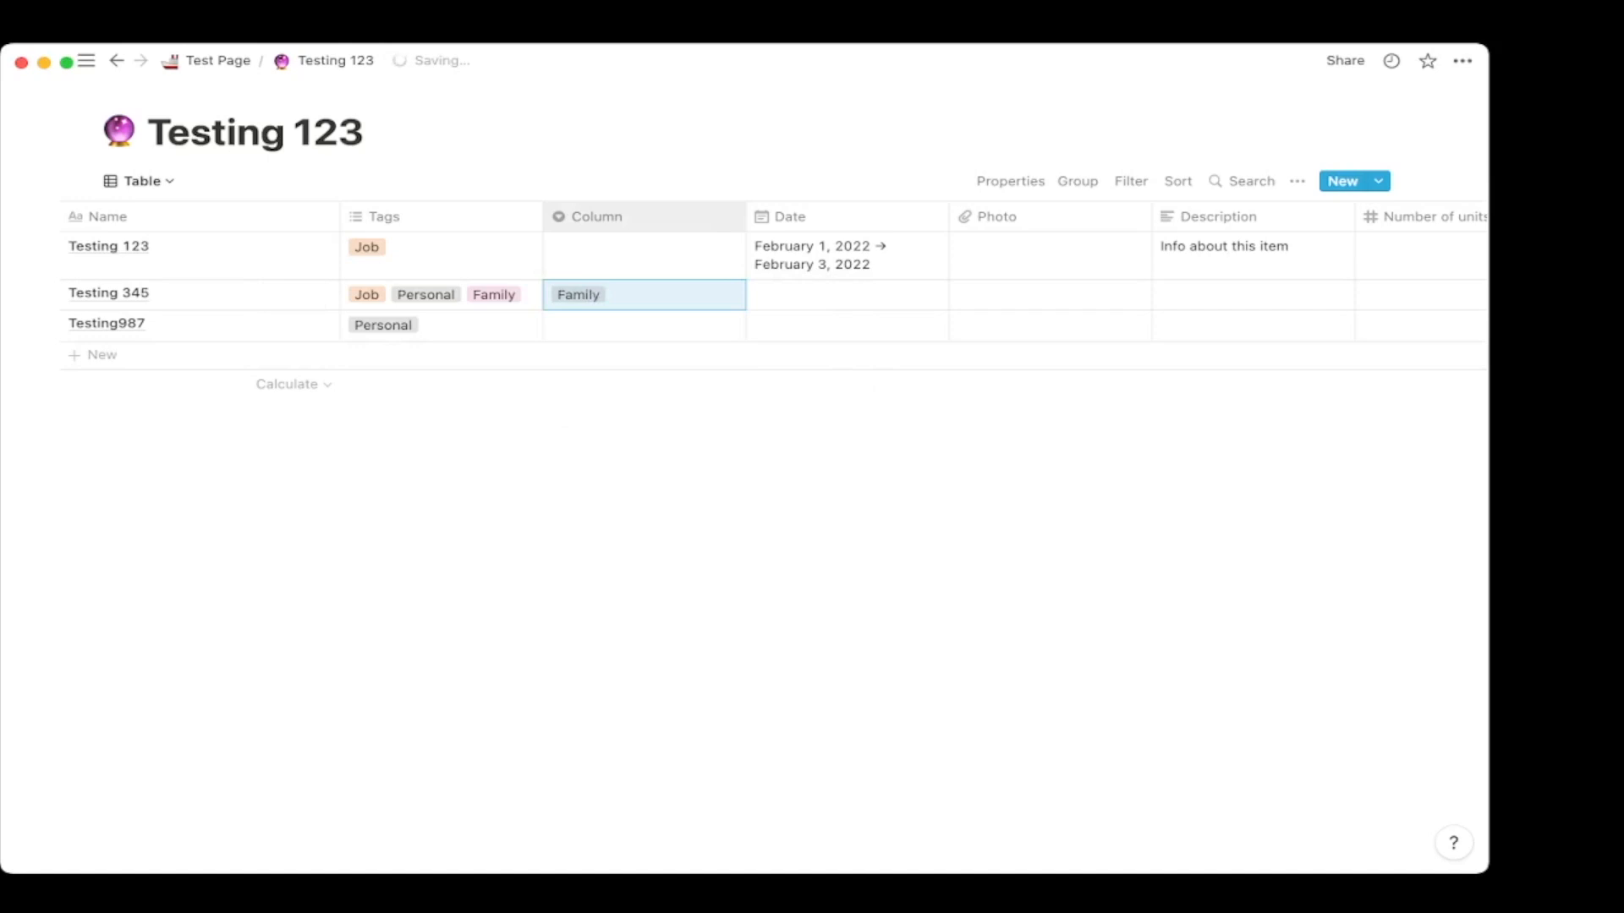
Add the Personal tag to Testing 123 alongside Job.
{"action": "left_click", "coordinate": [444, 252]}
{"action": "key", "text": "Down"}
{"action": "key", "text": "Return"}
{"action": "key", "text": "Escape"}
{"action": "scroll", "coordinate": [761, 279], "scroll_direction": "right", "scroll_amount": 5}
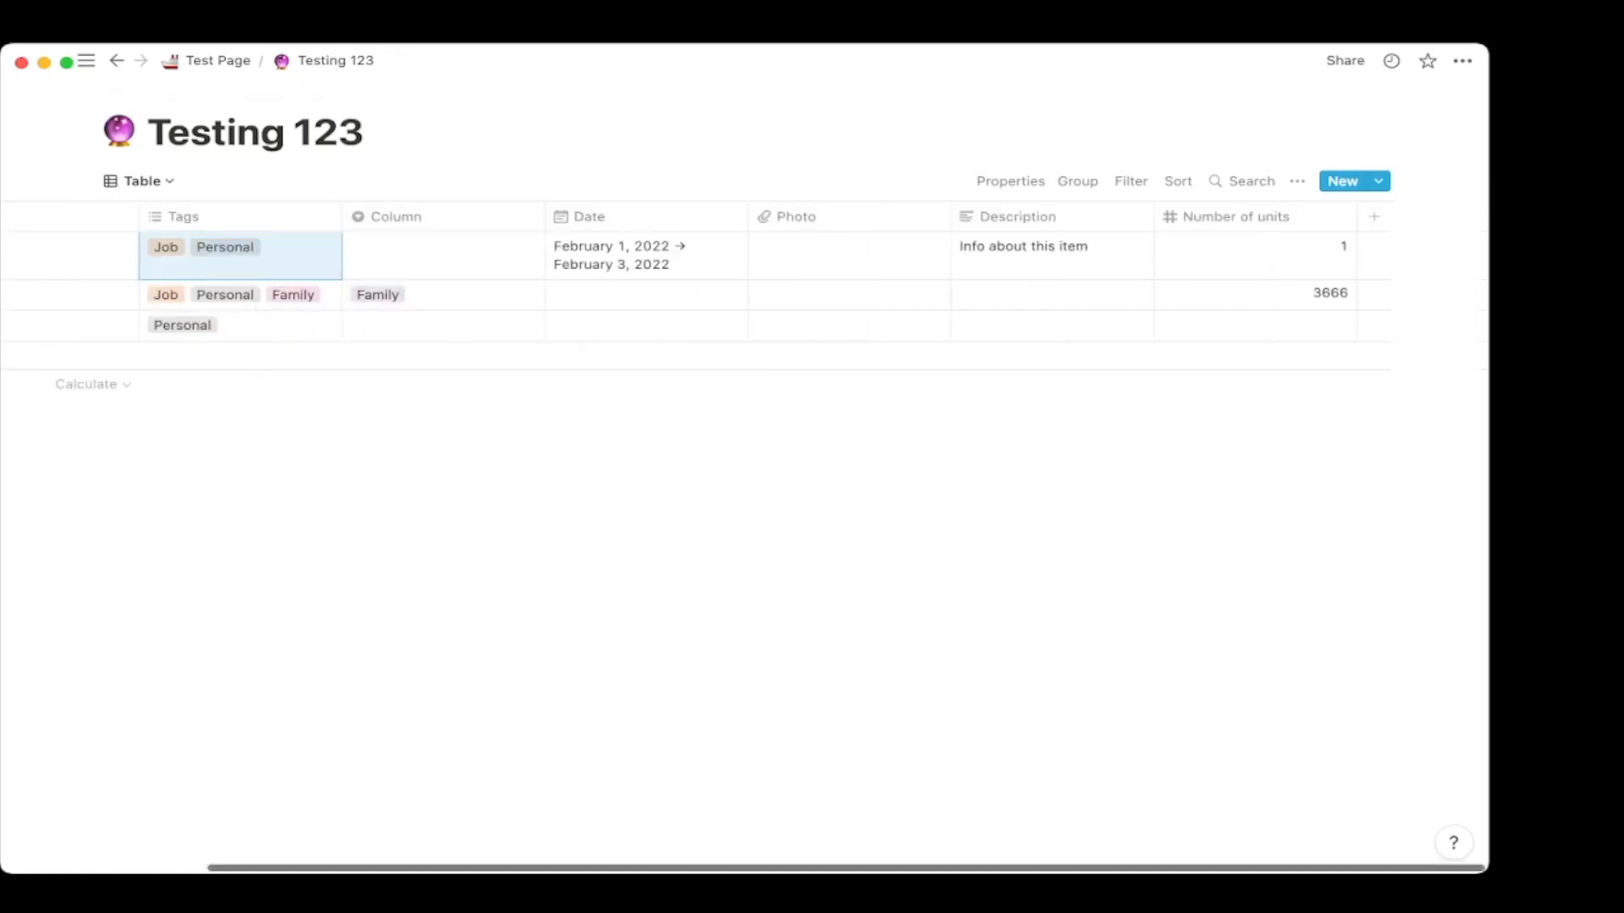
Add a Person column named 'Person In charge' and assign a person to the first row.
{"action": "left_click", "coordinate": [1370, 217]}
{"action": "mouse_move", "coordinate": [1353, 318]}
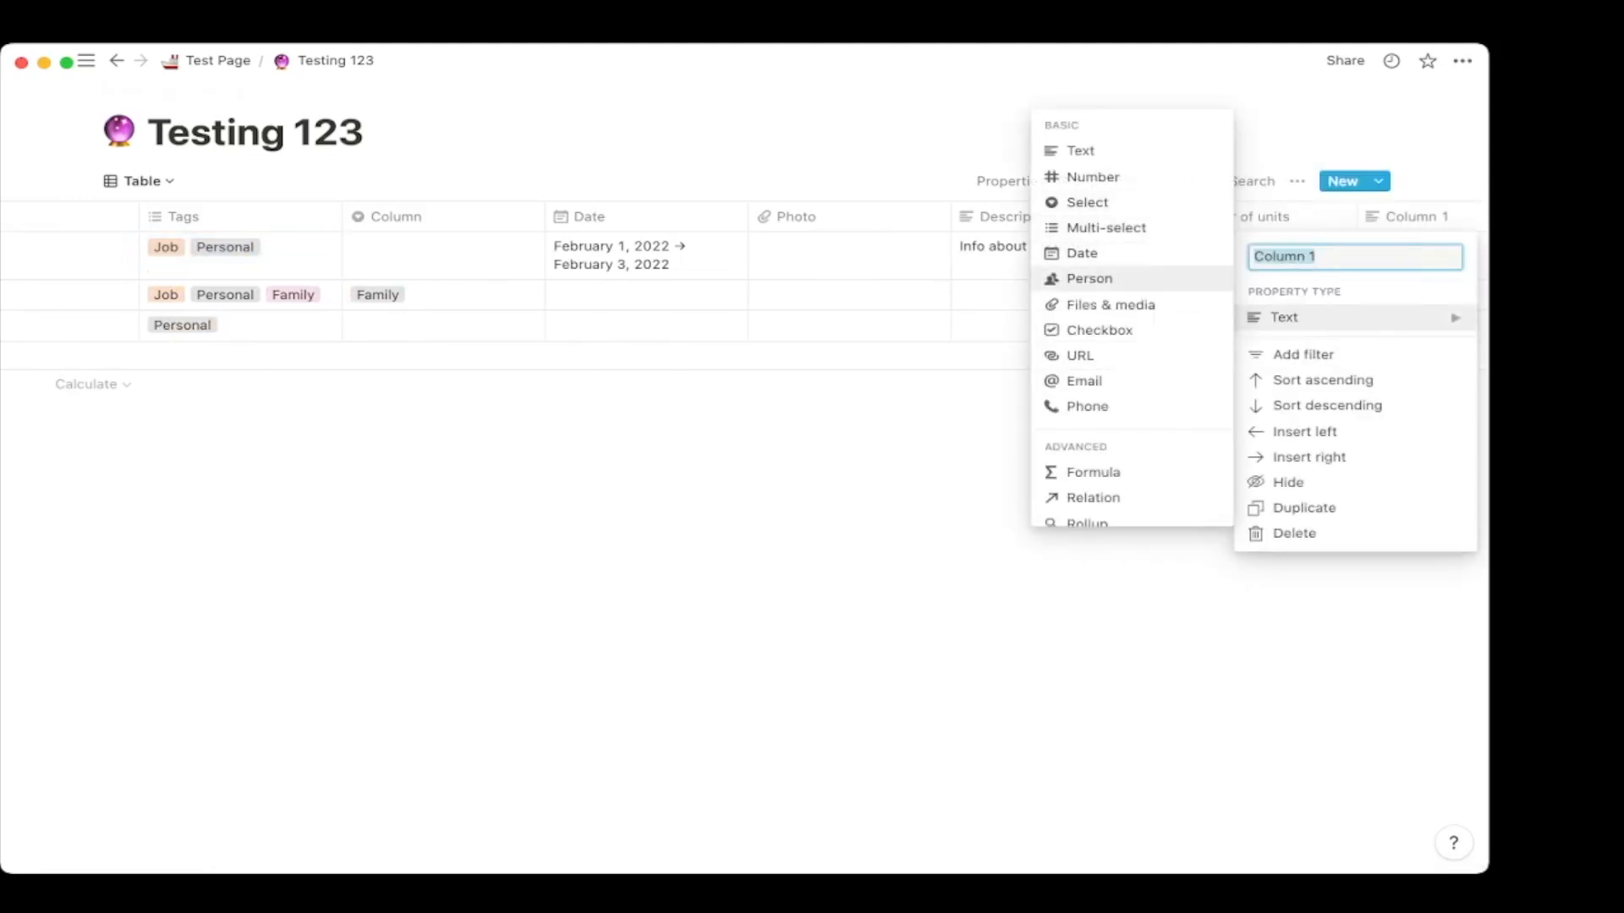
{"action": "left_click", "coordinate": [1089, 279]}
{"action": "scroll", "coordinate": [1133, 283], "scroll_direction": "right", "scroll_amount": 3}
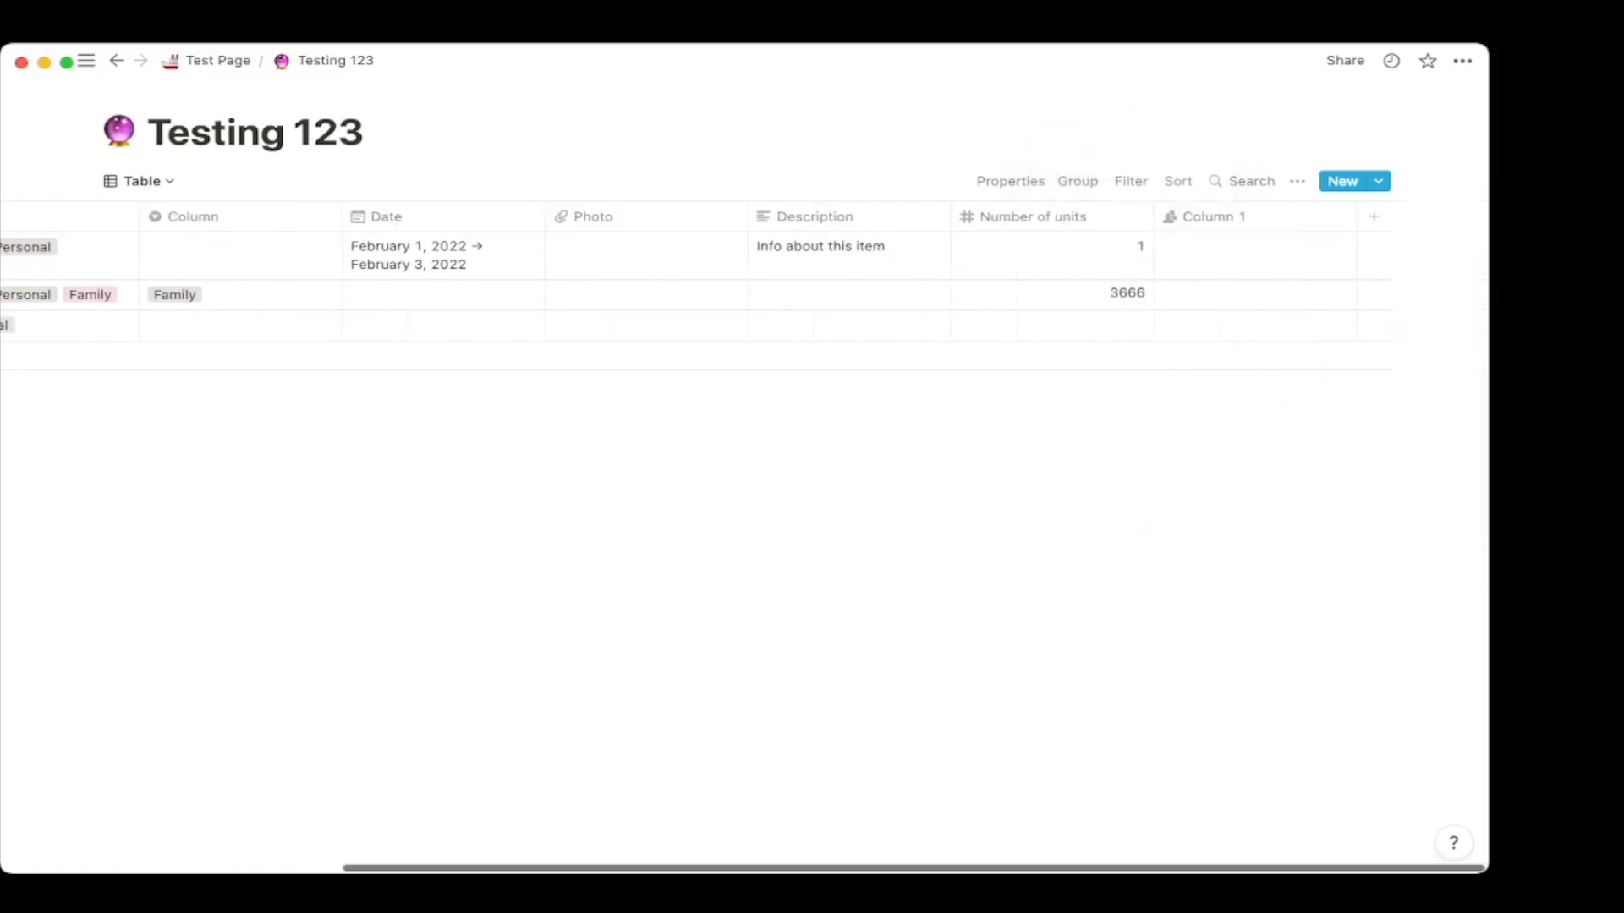
{"action": "left_click", "coordinate": [1254, 254]}
{"action": "left_click", "coordinate": [1237, 305]}
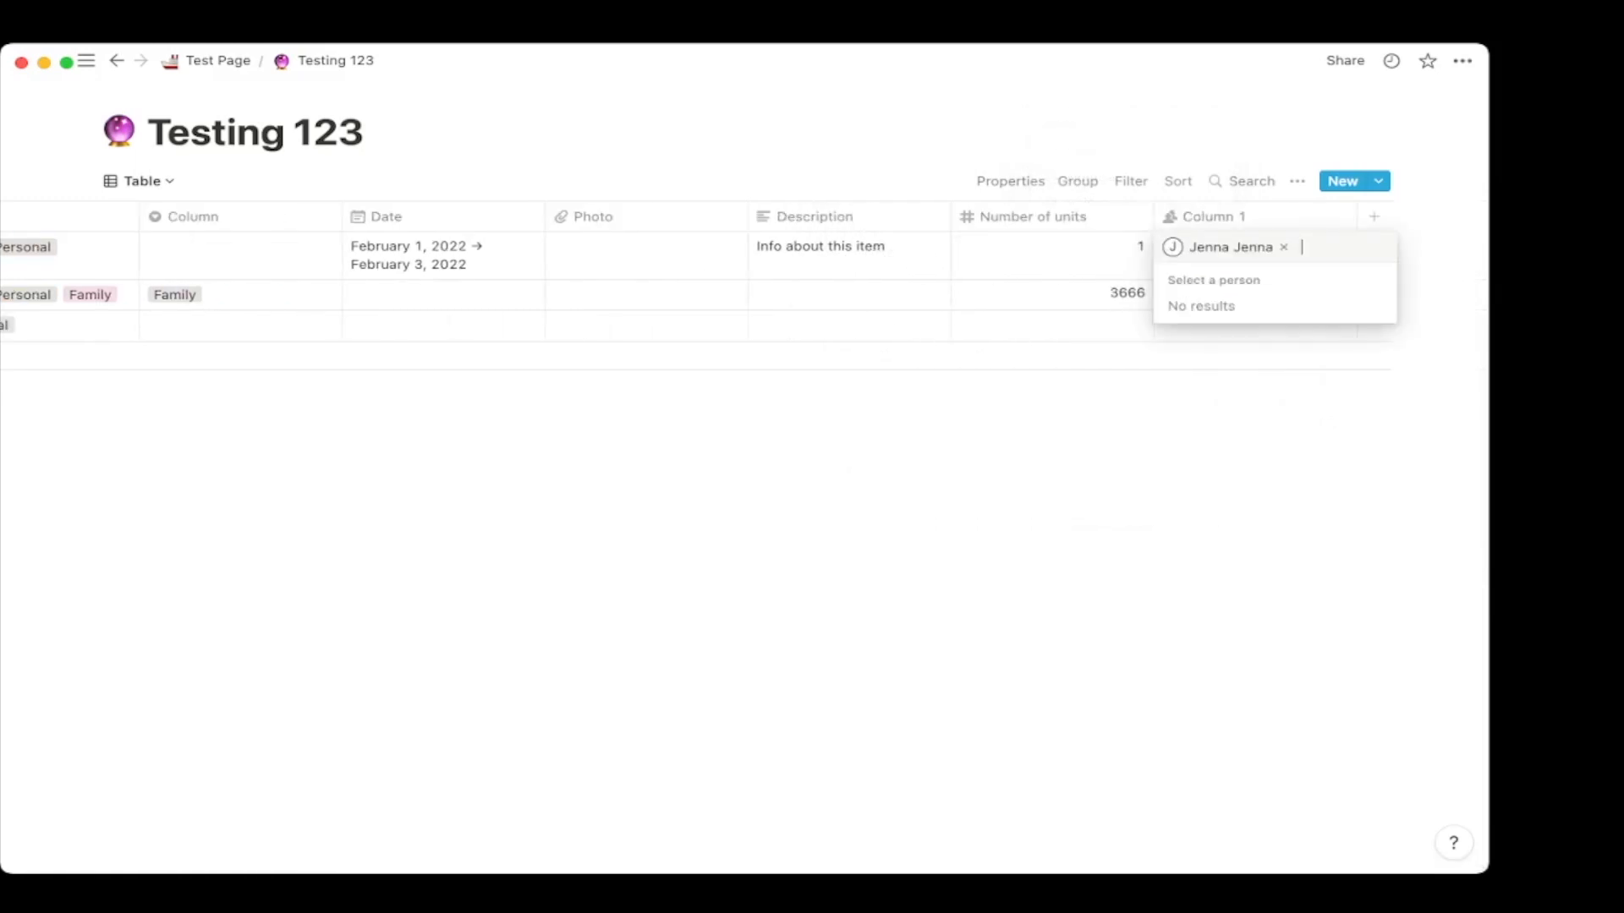
{"action": "key", "text": "Escape"}
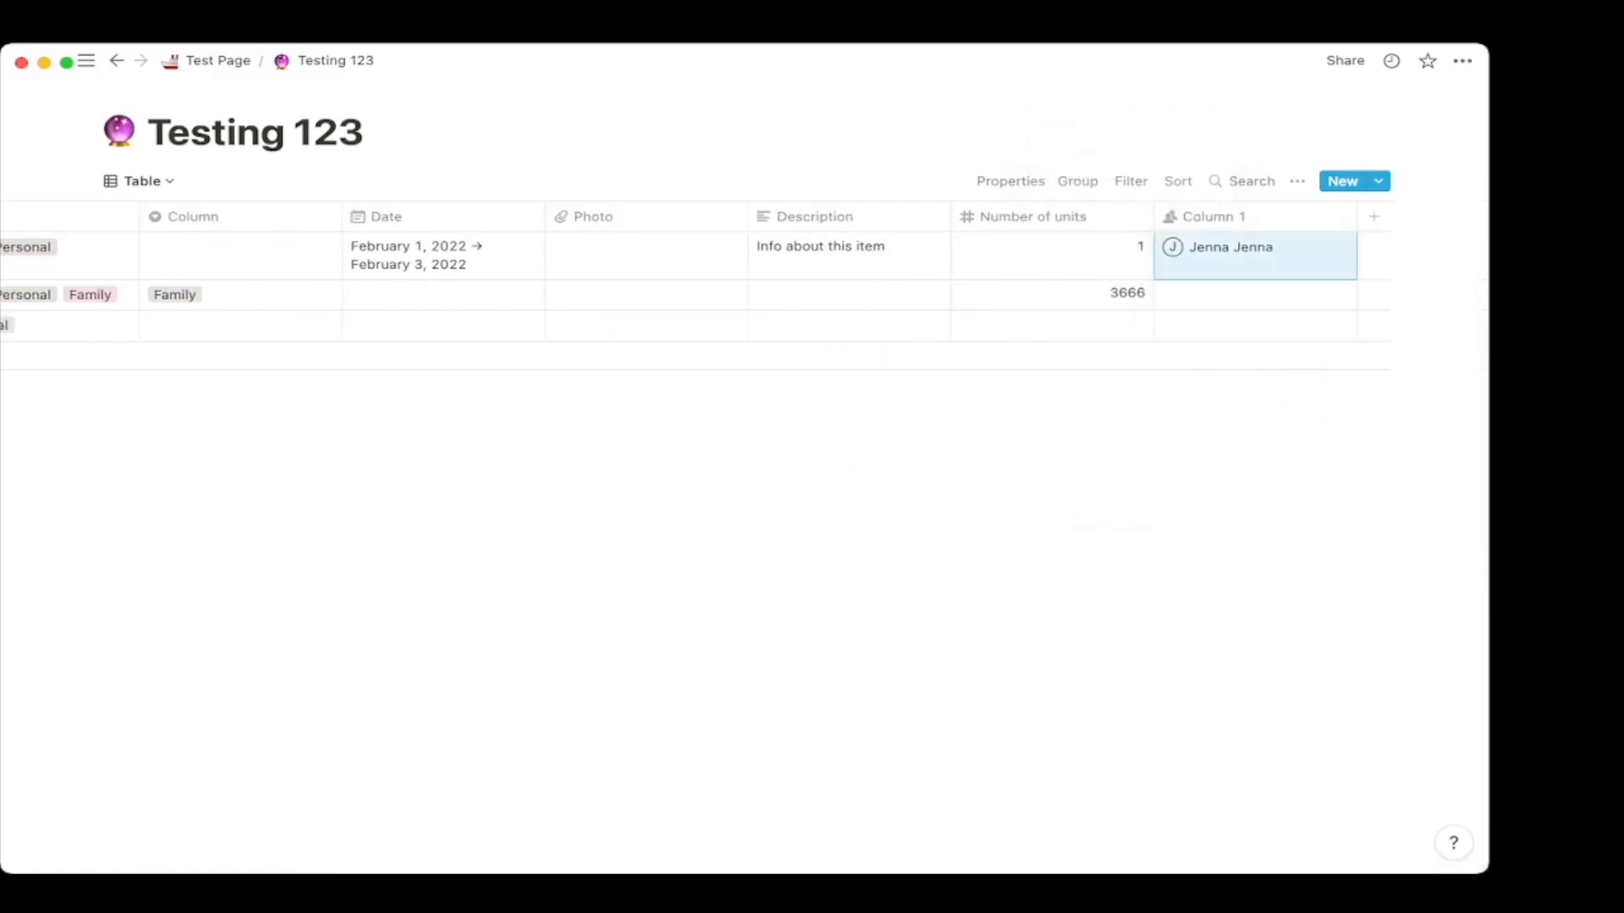
{"action": "left_click", "coordinate": [1213, 217]}
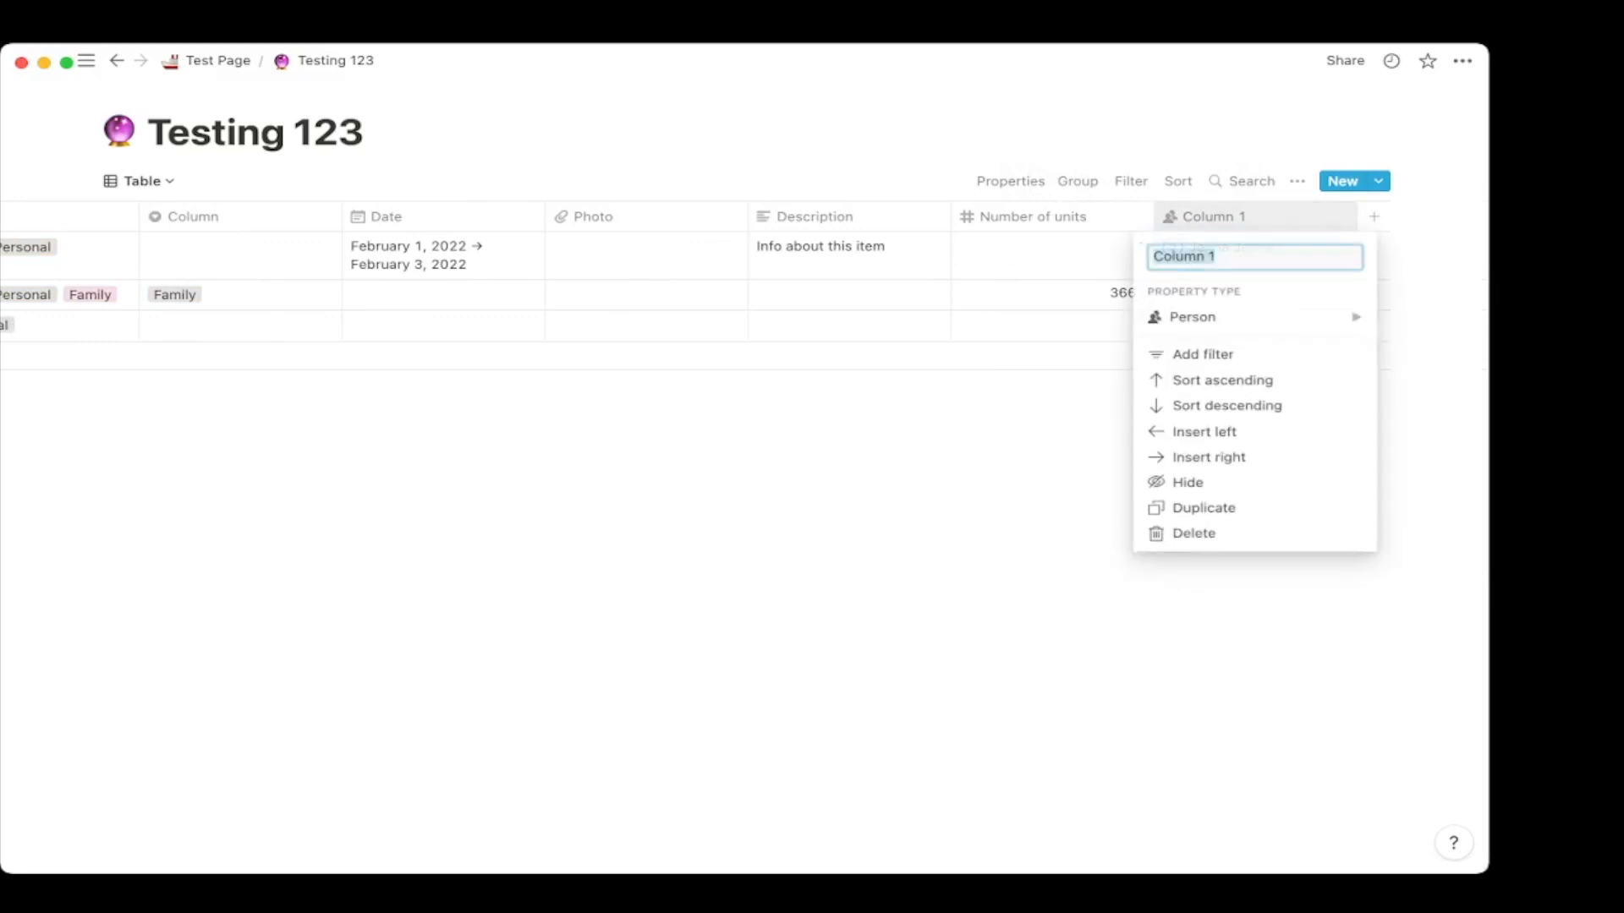
{"action": "type", "text": "Persona"}
{"action": "key", "text": "BackSpace"}
{"action": "type", "text": "In charge"}
{"action": "key", "text": "Return"}
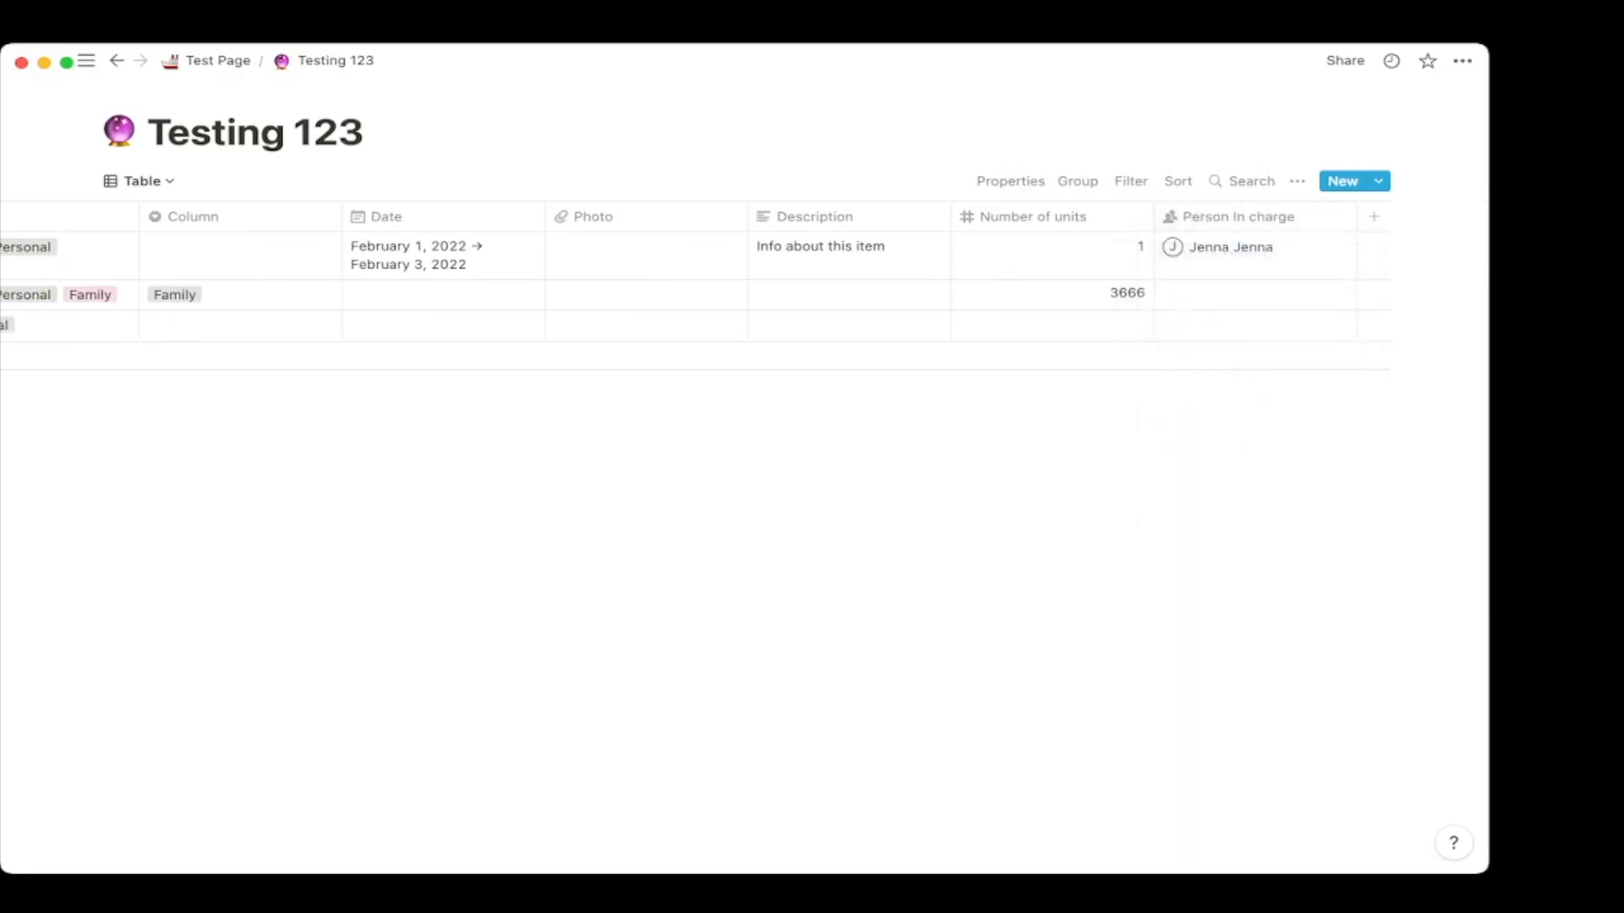
Add a Checkbox column named 'Done', briefly ticking and clearing the first row's box.
{"action": "left_click", "coordinate": [1373, 217]}
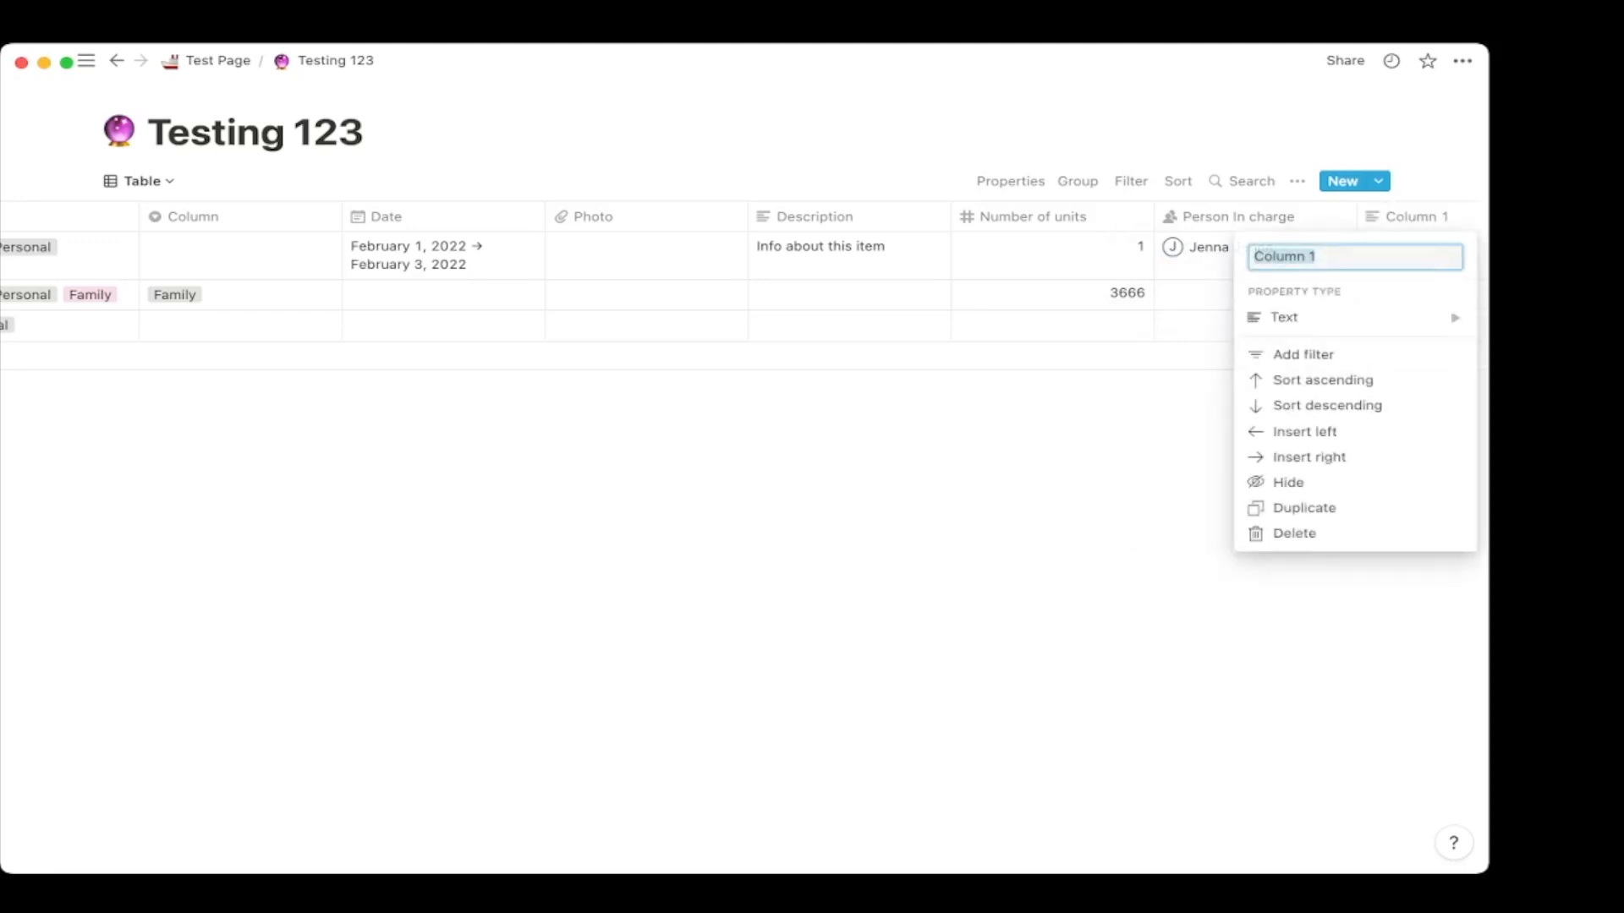
{"action": "mouse_move", "coordinate": [1355, 318]}
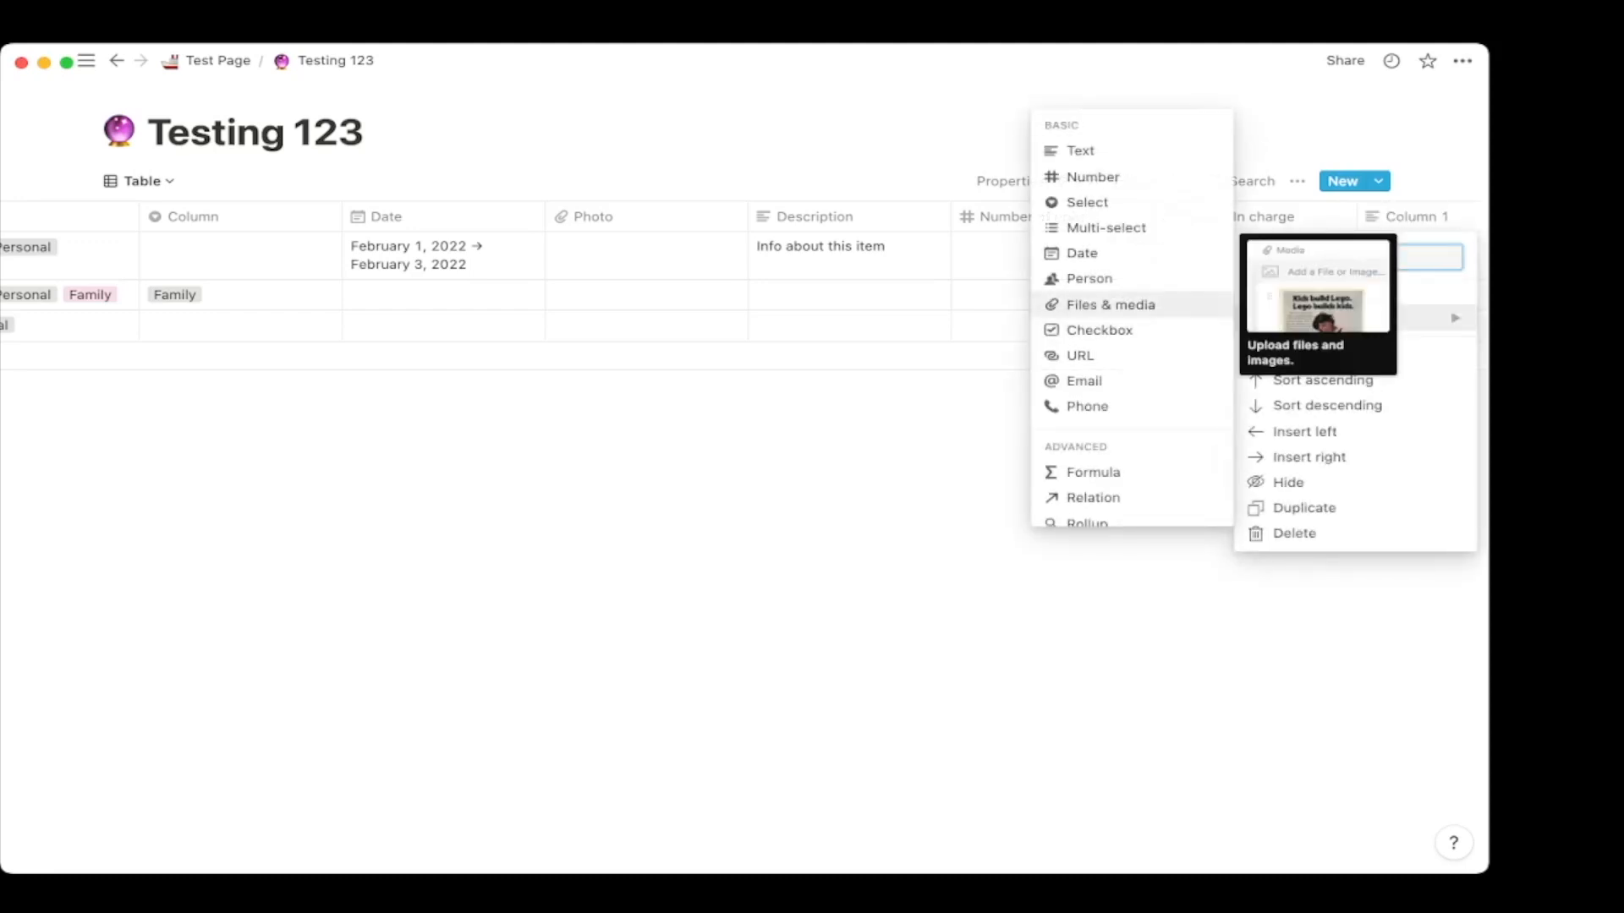
{"action": "key", "text": "Return"}
{"action": "scroll", "coordinate": [744, 279], "scroll_direction": "right", "scroll_amount": 3}
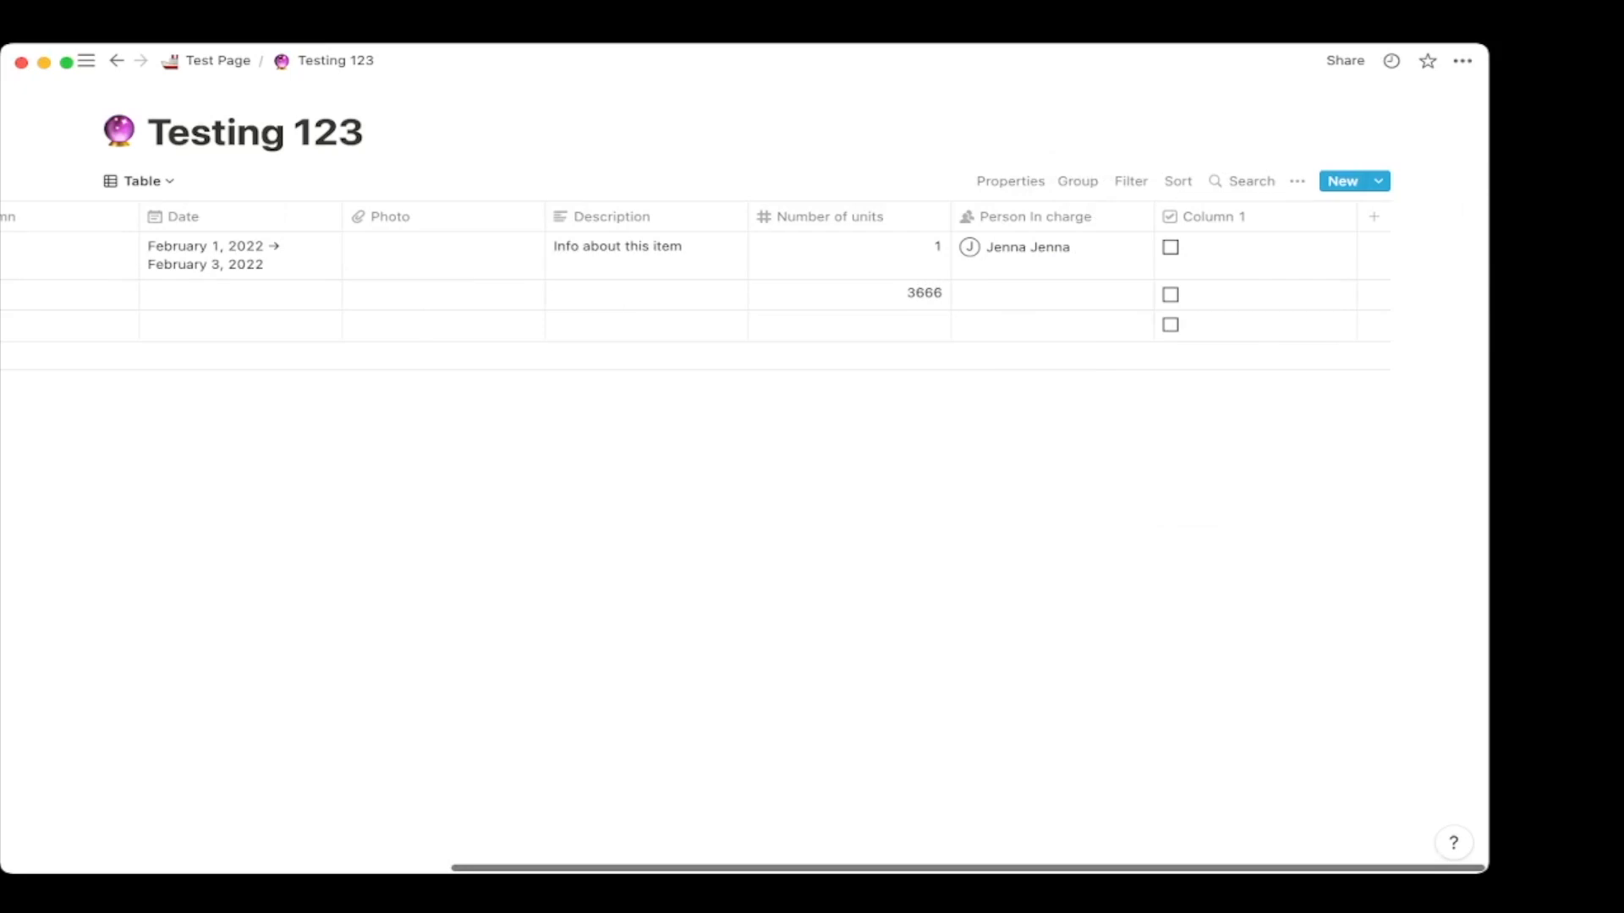
{"action": "left_click", "coordinate": [1214, 216]}
{"action": "type", "text": "Done"}
{"action": "key", "text": "Return"}
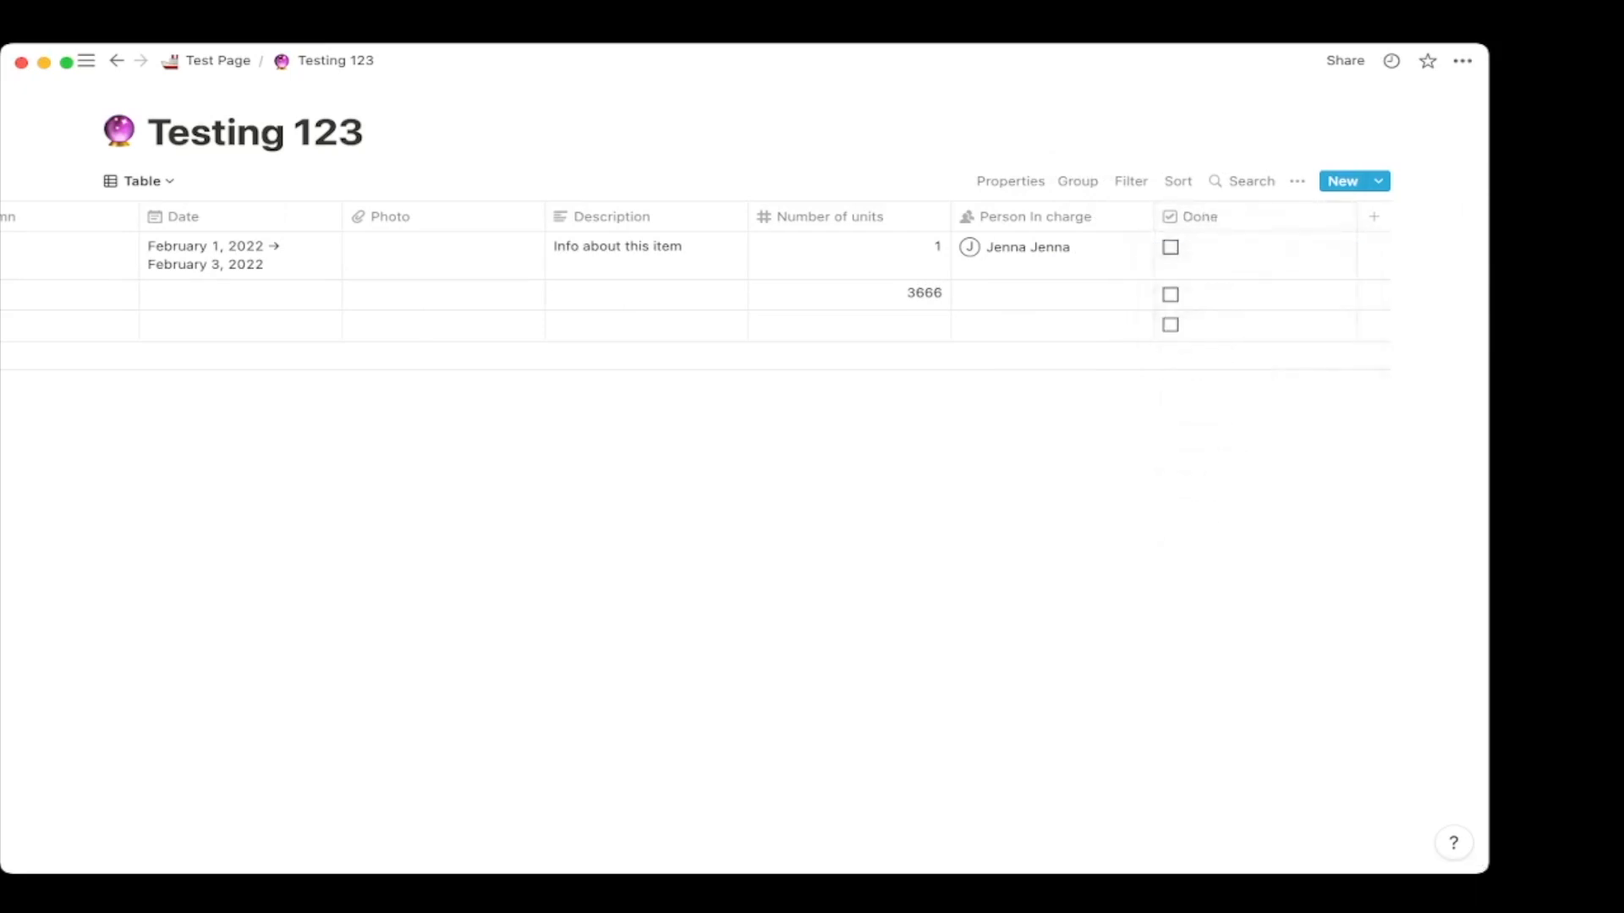
{"action": "scroll", "coordinate": [744, 279], "scroll_direction": "left", "scroll_amount": 5}
{"action": "scroll", "coordinate": [744, 279], "scroll_direction": "right", "scroll_amount": 5}
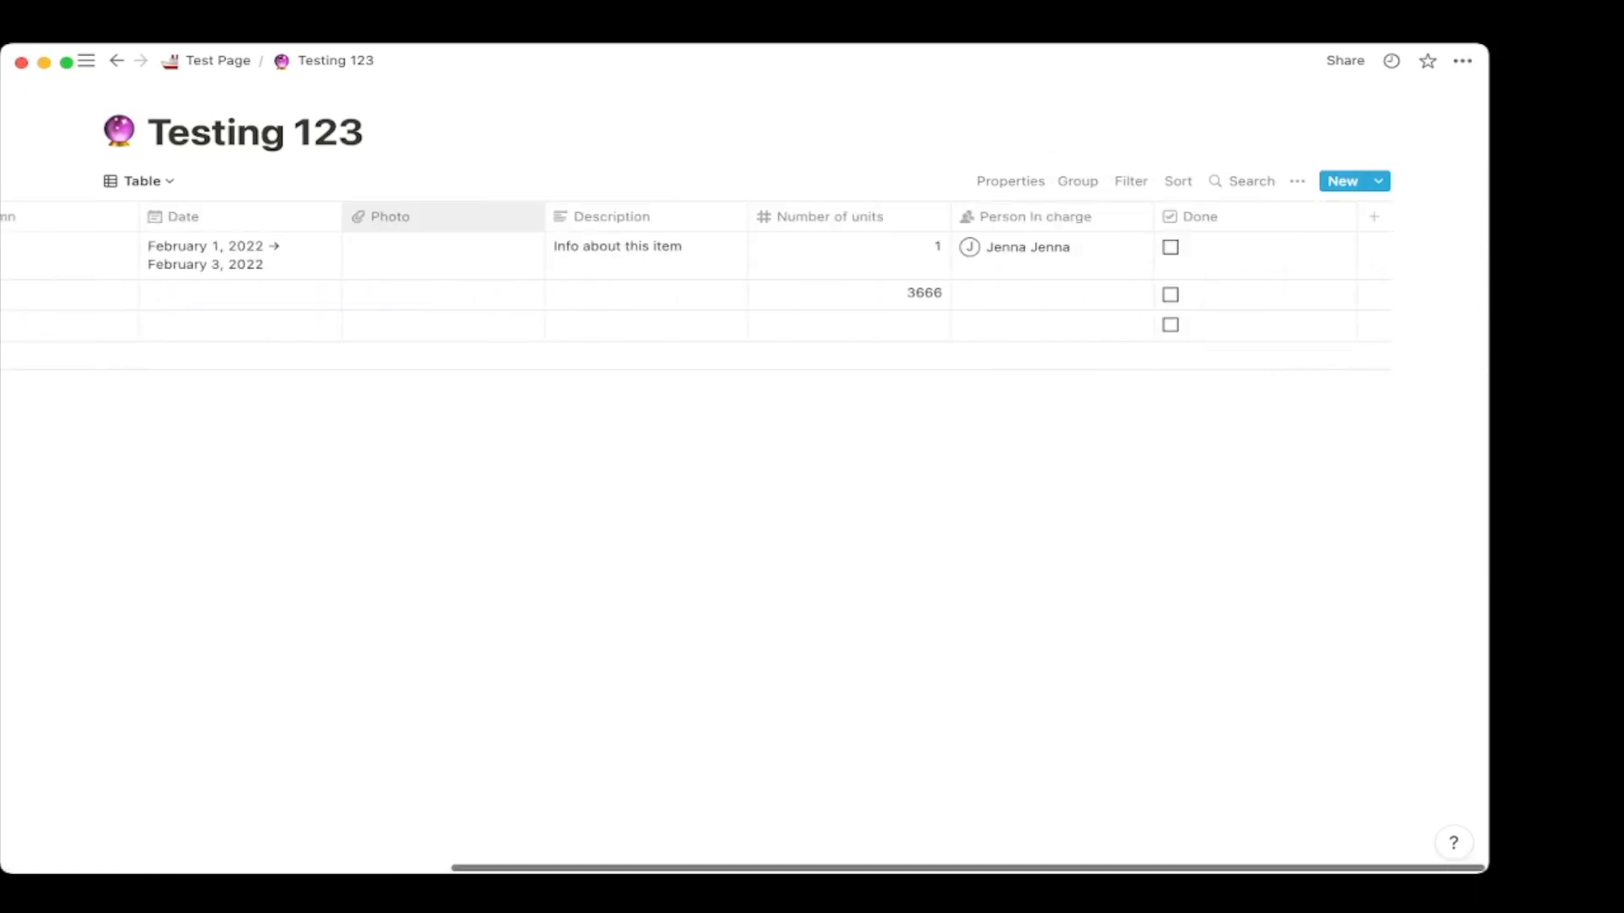
{"action": "left_click", "coordinate": [1170, 247]}
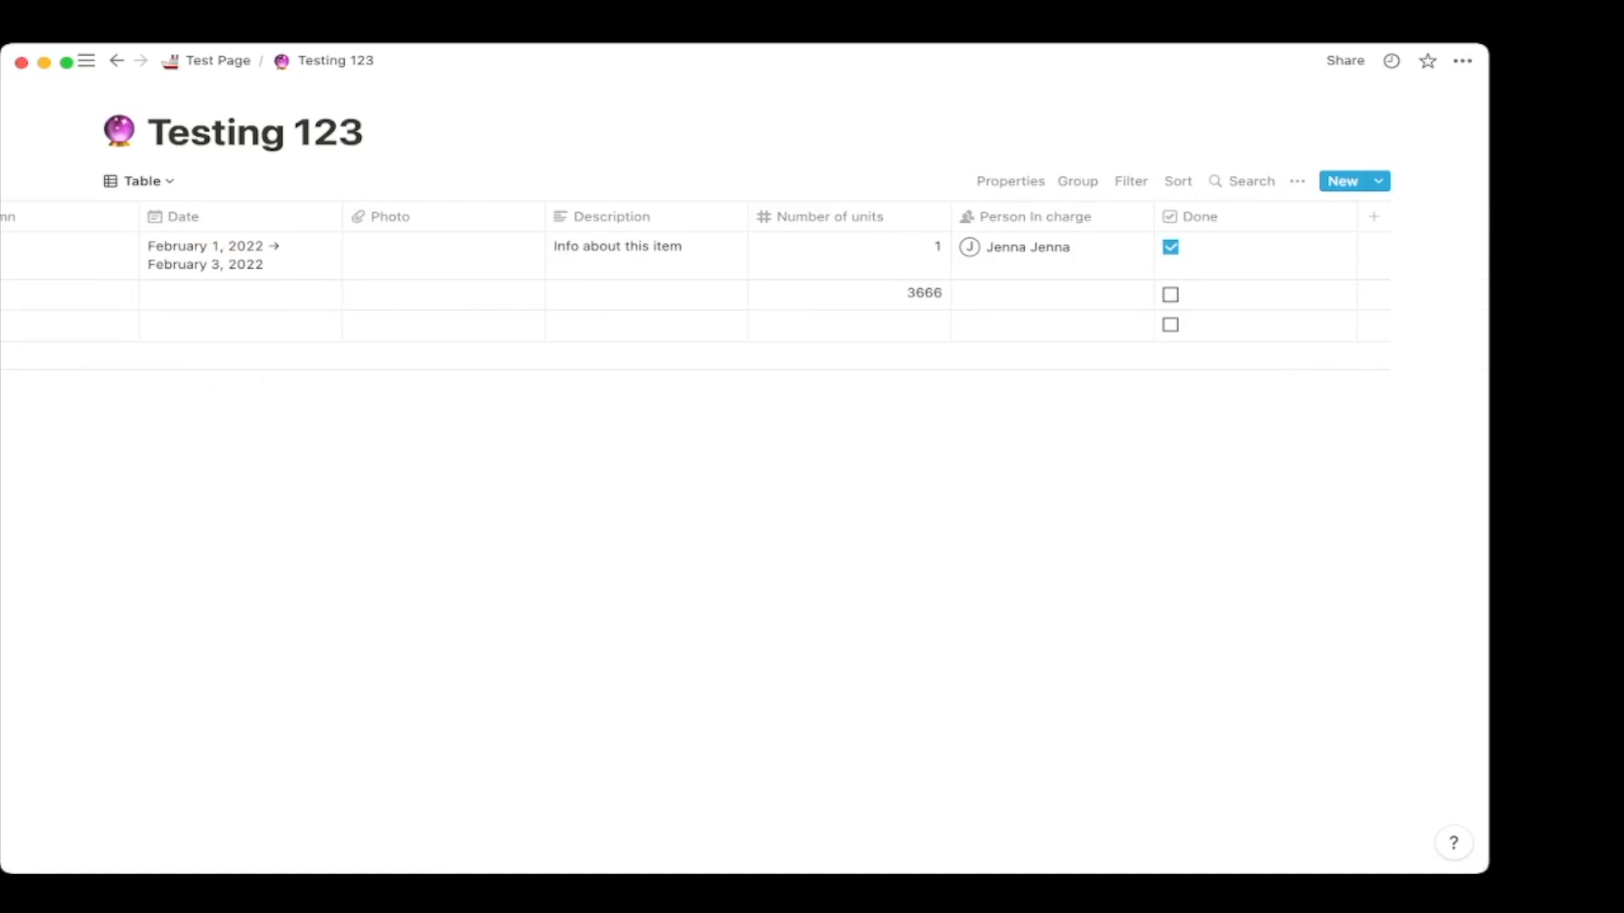
{"action": "left_click", "coordinate": [1170, 247]}
Filter the table to show only rows where Done is unchecked.
{"action": "left_click", "coordinate": [1131, 181]}
{"action": "left_click", "coordinate": [930, 348]}
{"action": "left_click", "coordinate": [931, 380]}
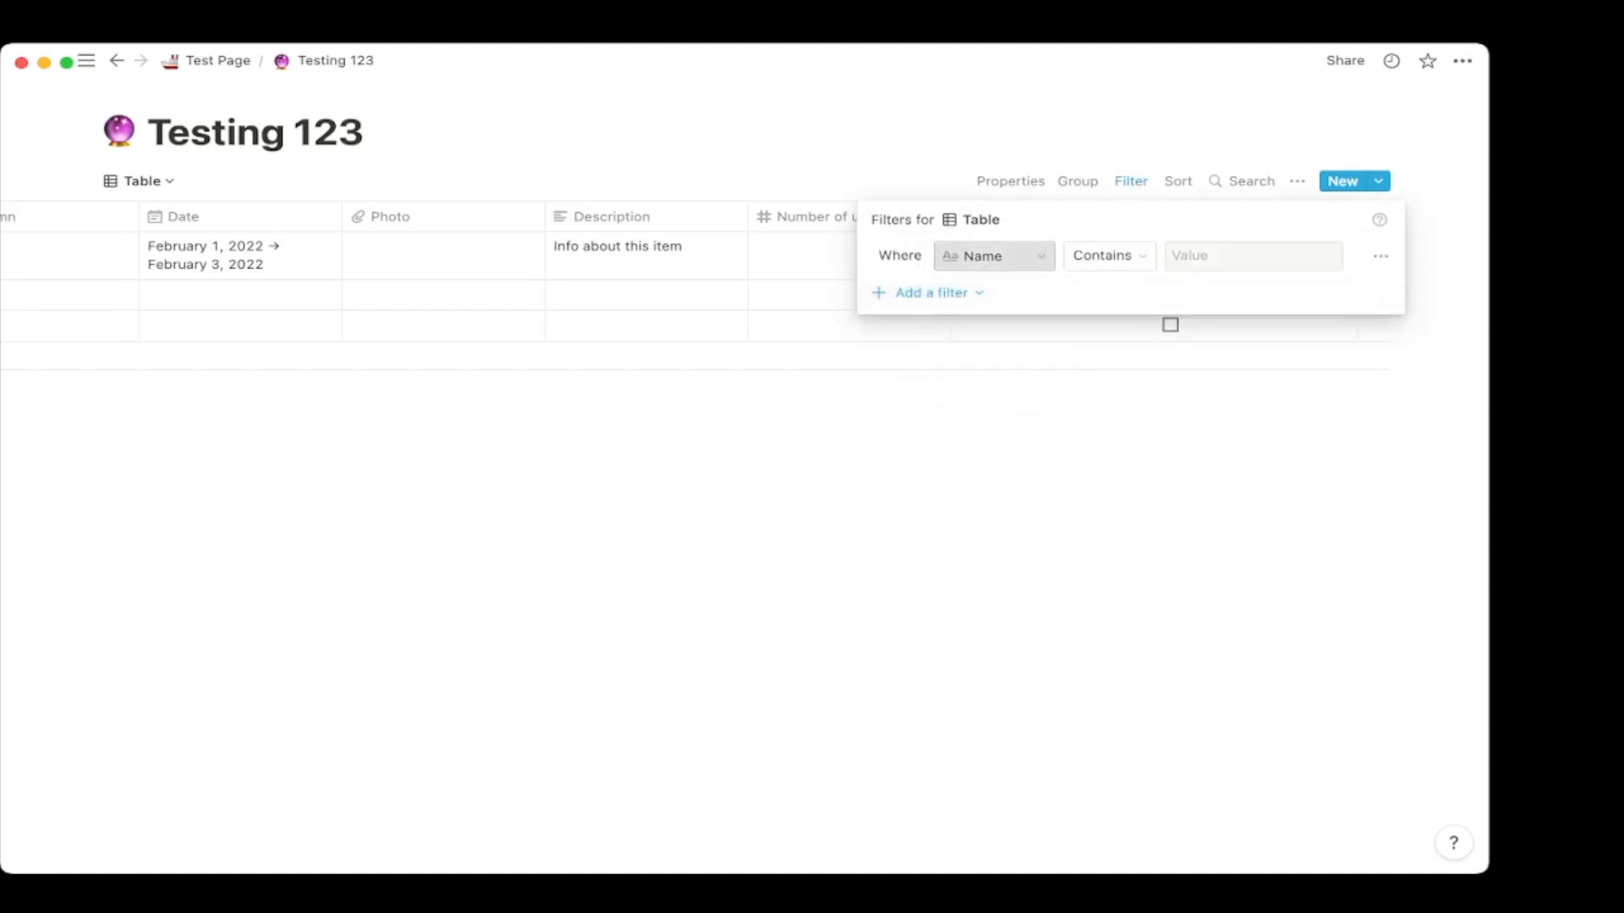
{"action": "left_click", "coordinate": [993, 255]}
{"action": "left_click", "coordinate": [895, 435]}
{"action": "left_click", "coordinate": [1201, 255]}
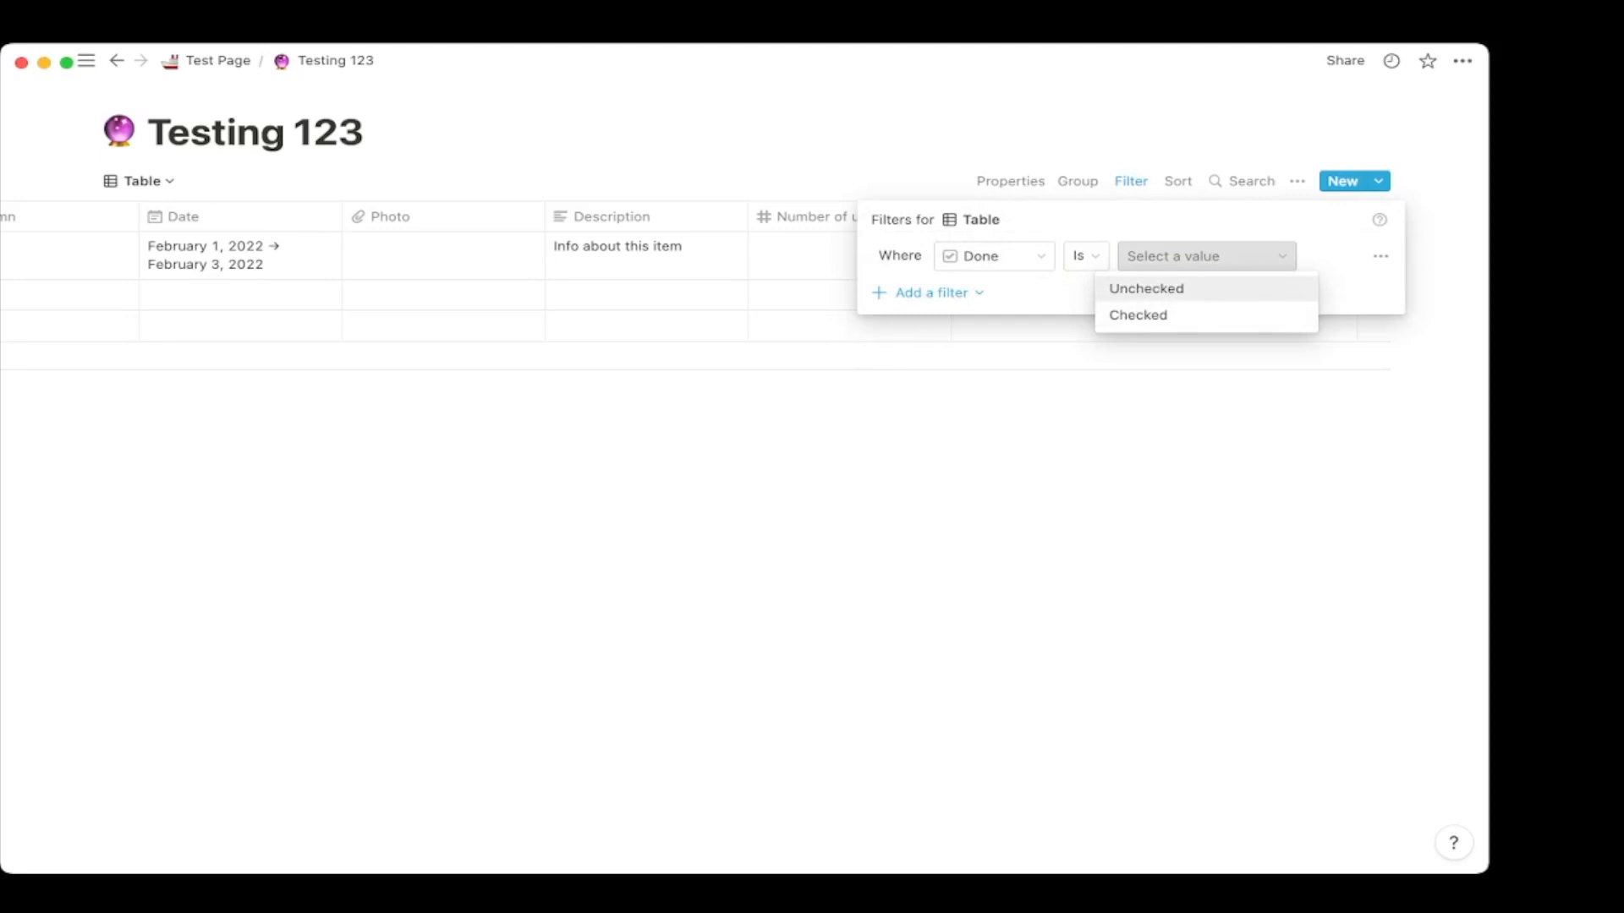
{"action": "key", "text": "Return"}
{"action": "key", "text": "Escape"}
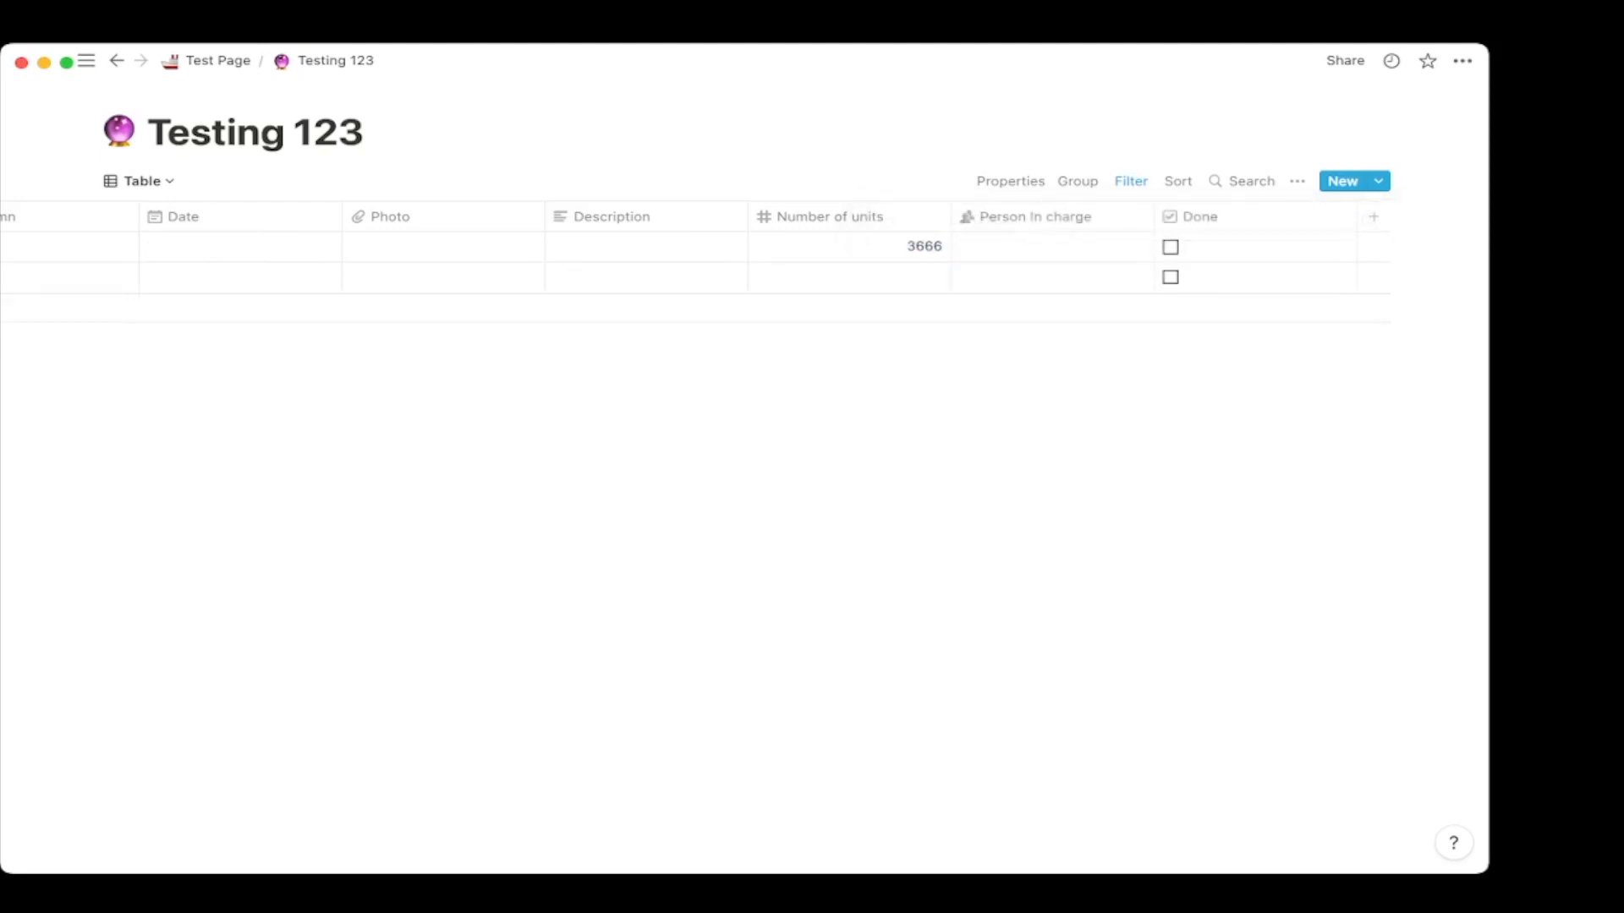
Remove the Done filter rule so all rows show again.
{"action": "left_click", "coordinate": [1131, 181]}
{"action": "left_click", "coordinate": [994, 256]}
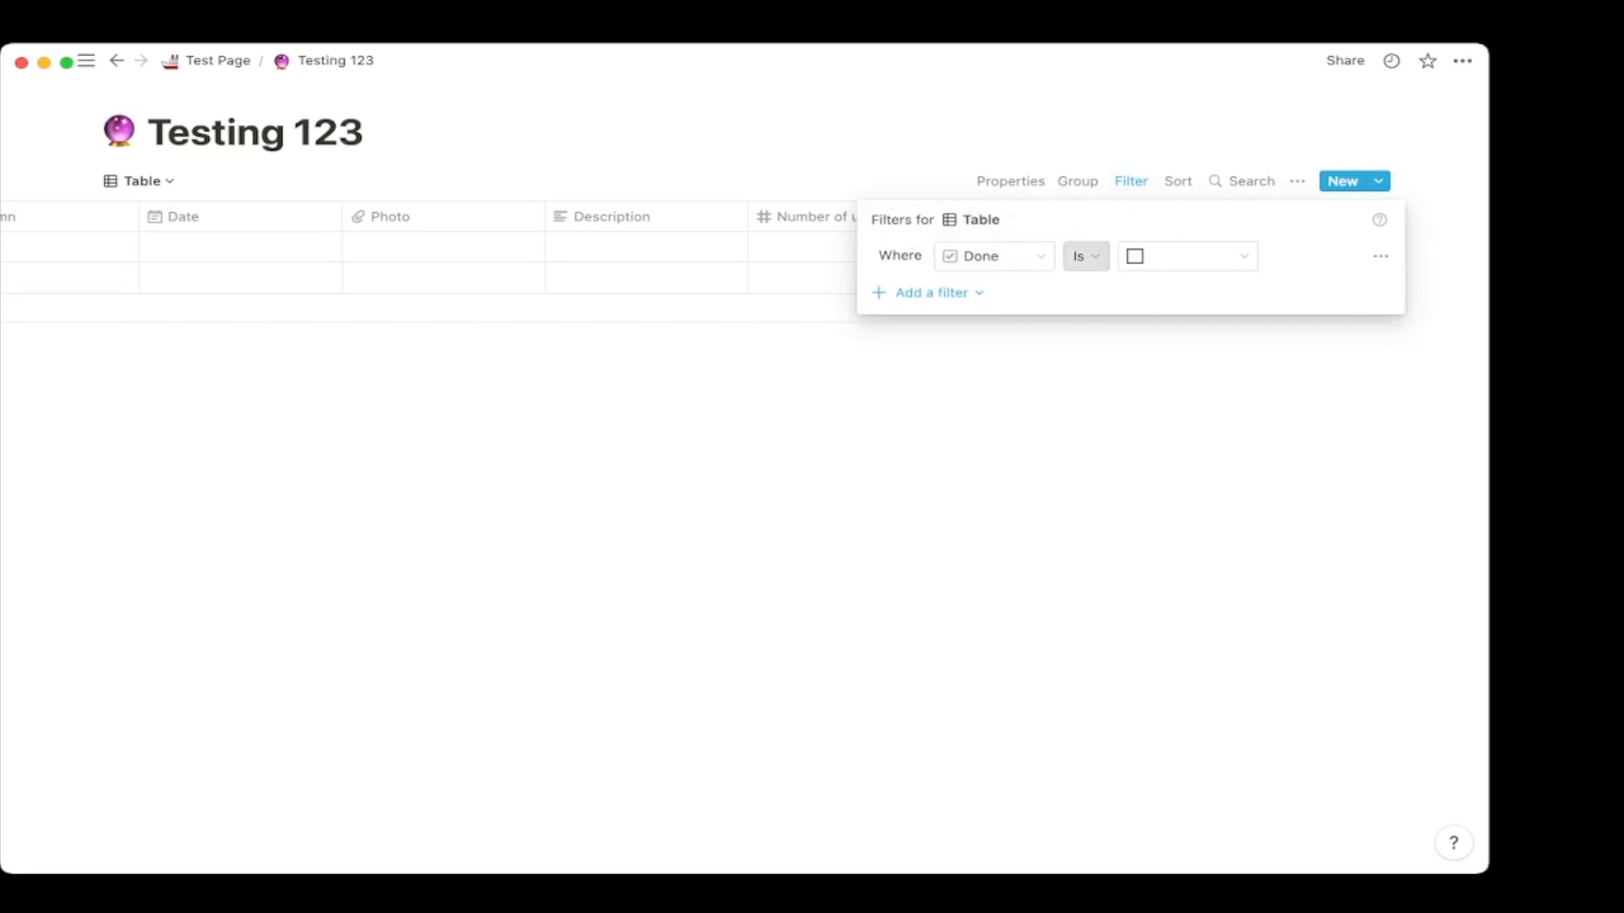
{"action": "left_click", "coordinate": [1130, 181]}
{"action": "left_click", "coordinate": [1130, 181]}
{"action": "left_click", "coordinate": [1380, 256]}
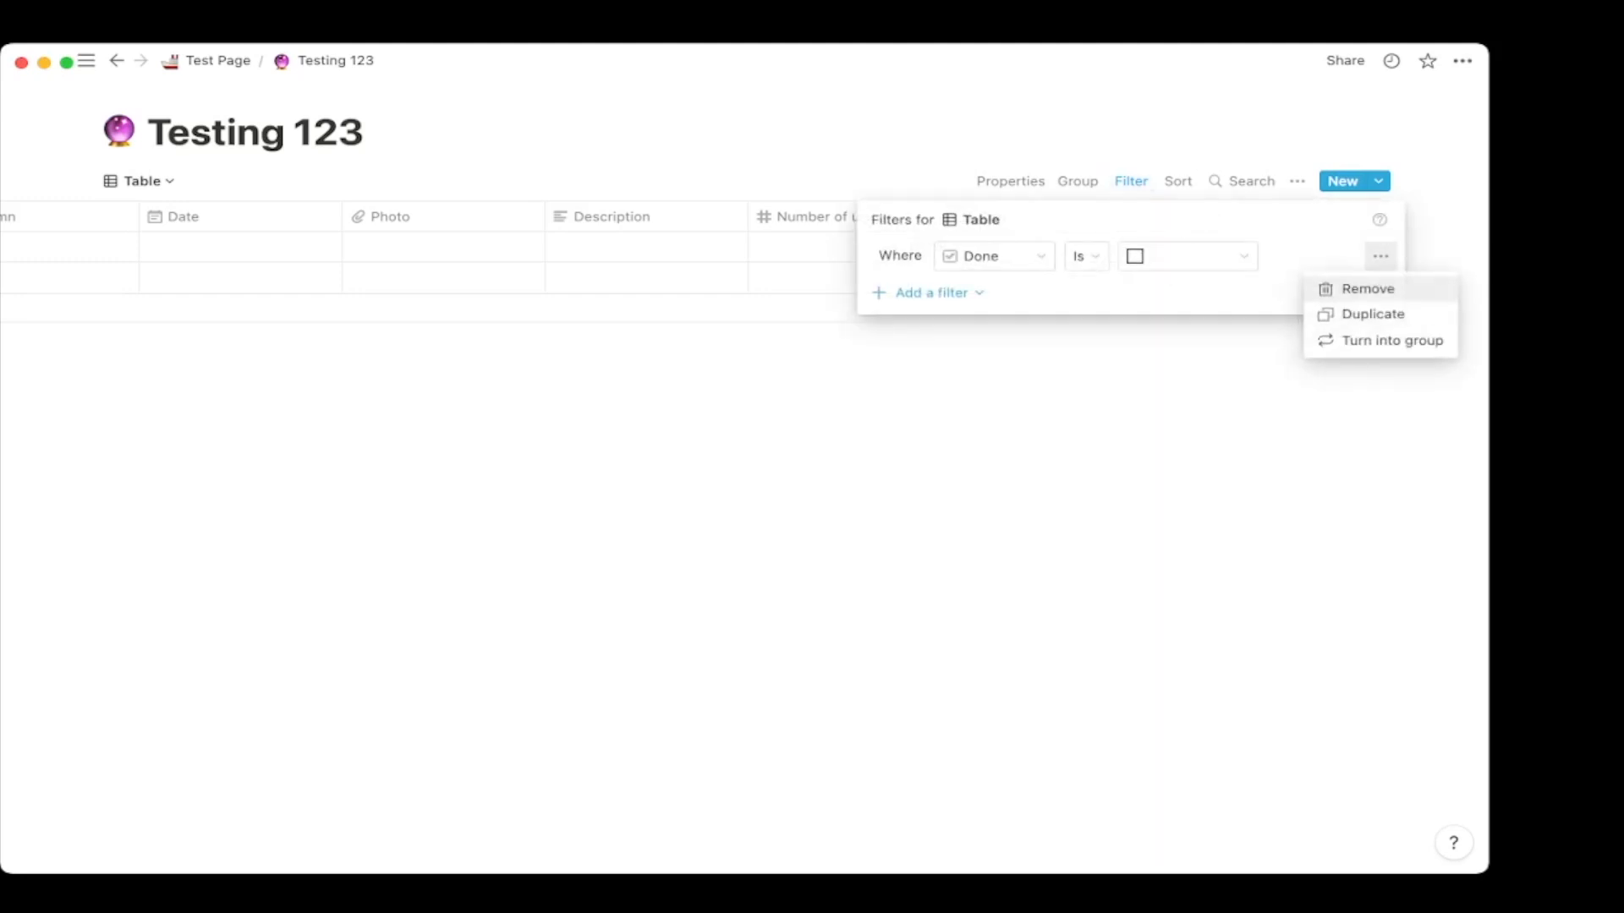
{"action": "left_click", "coordinate": [1353, 287]}
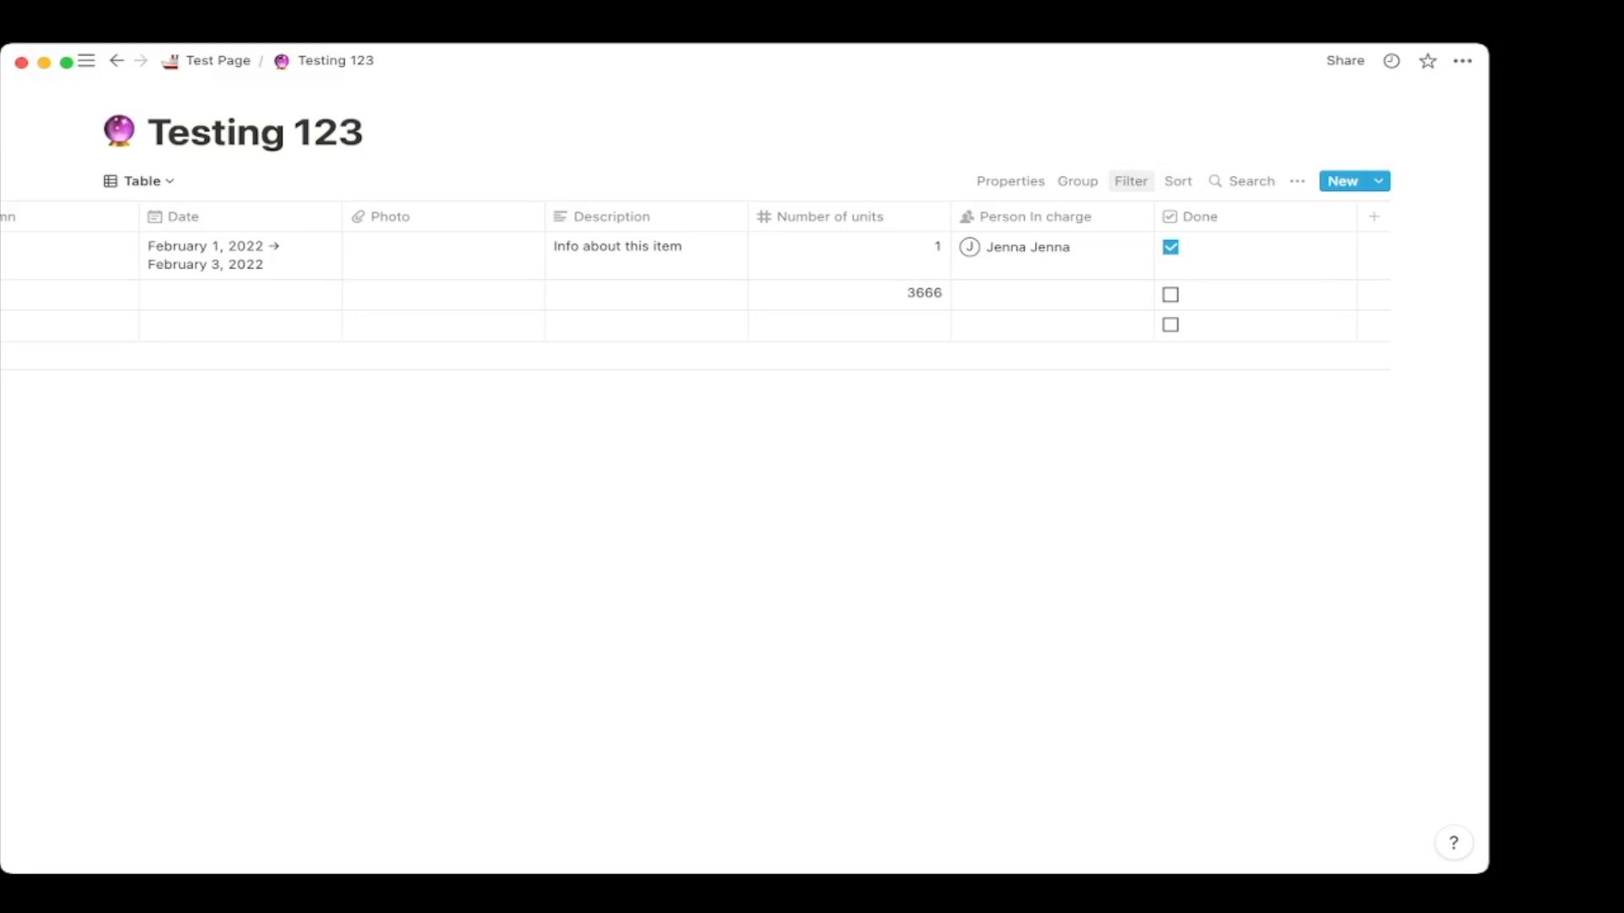
{"action": "scroll", "coordinate": [693, 279], "scroll_direction": "left", "scroll_amount": 10}
{"action": "scroll", "coordinate": [694, 279], "scroll_direction": "right", "scroll_amount": 10}
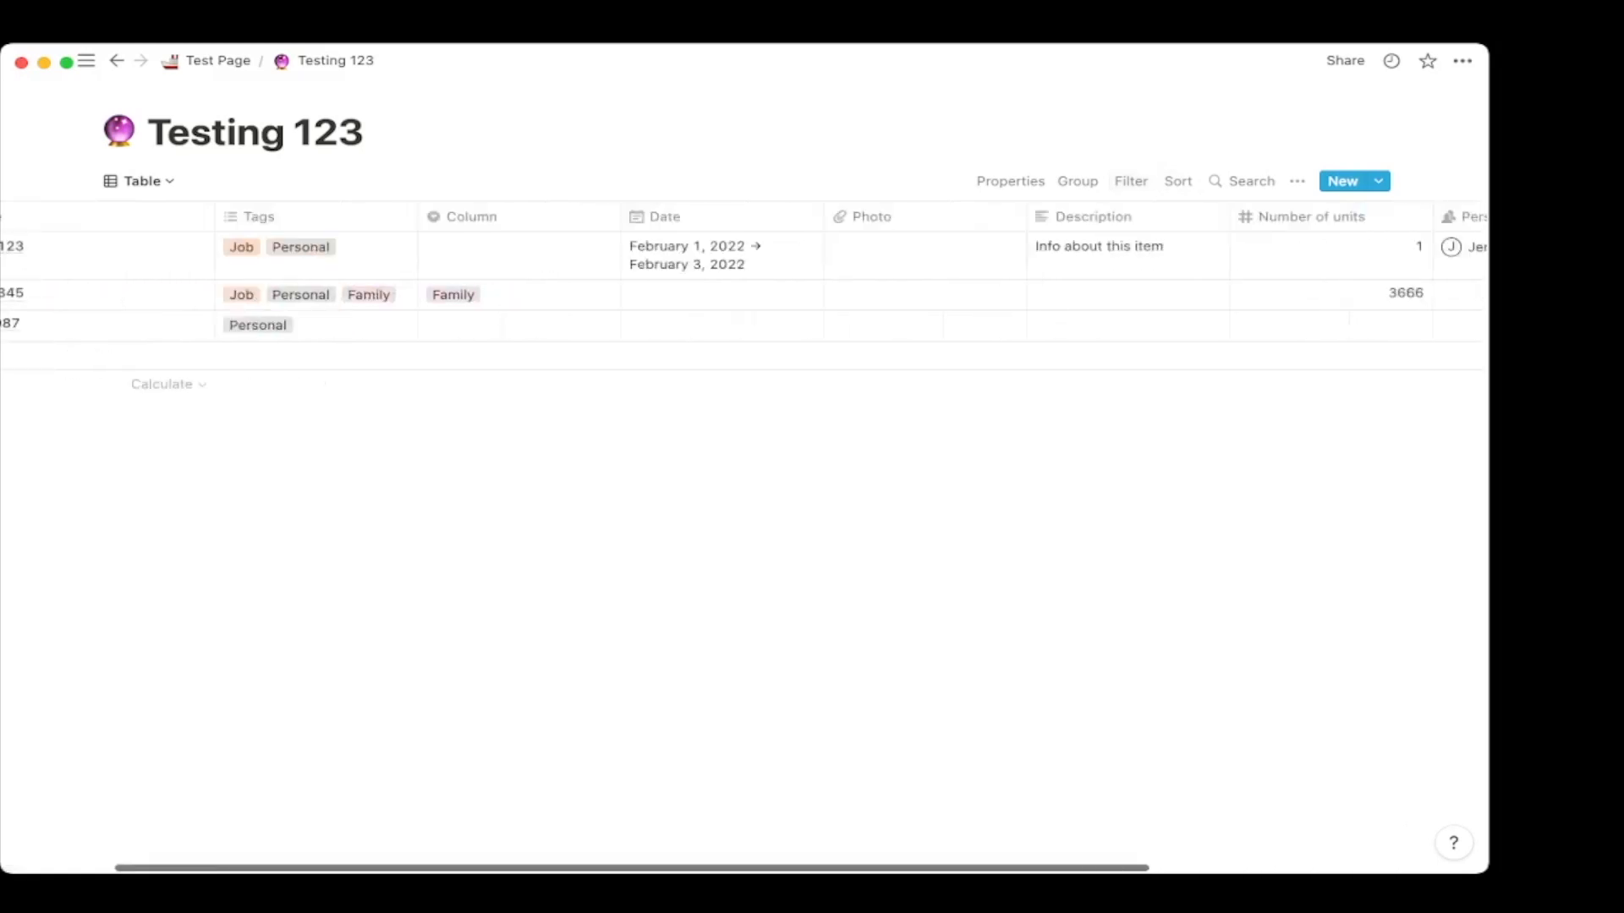
{"action": "left_click", "coordinate": [1373, 216]}
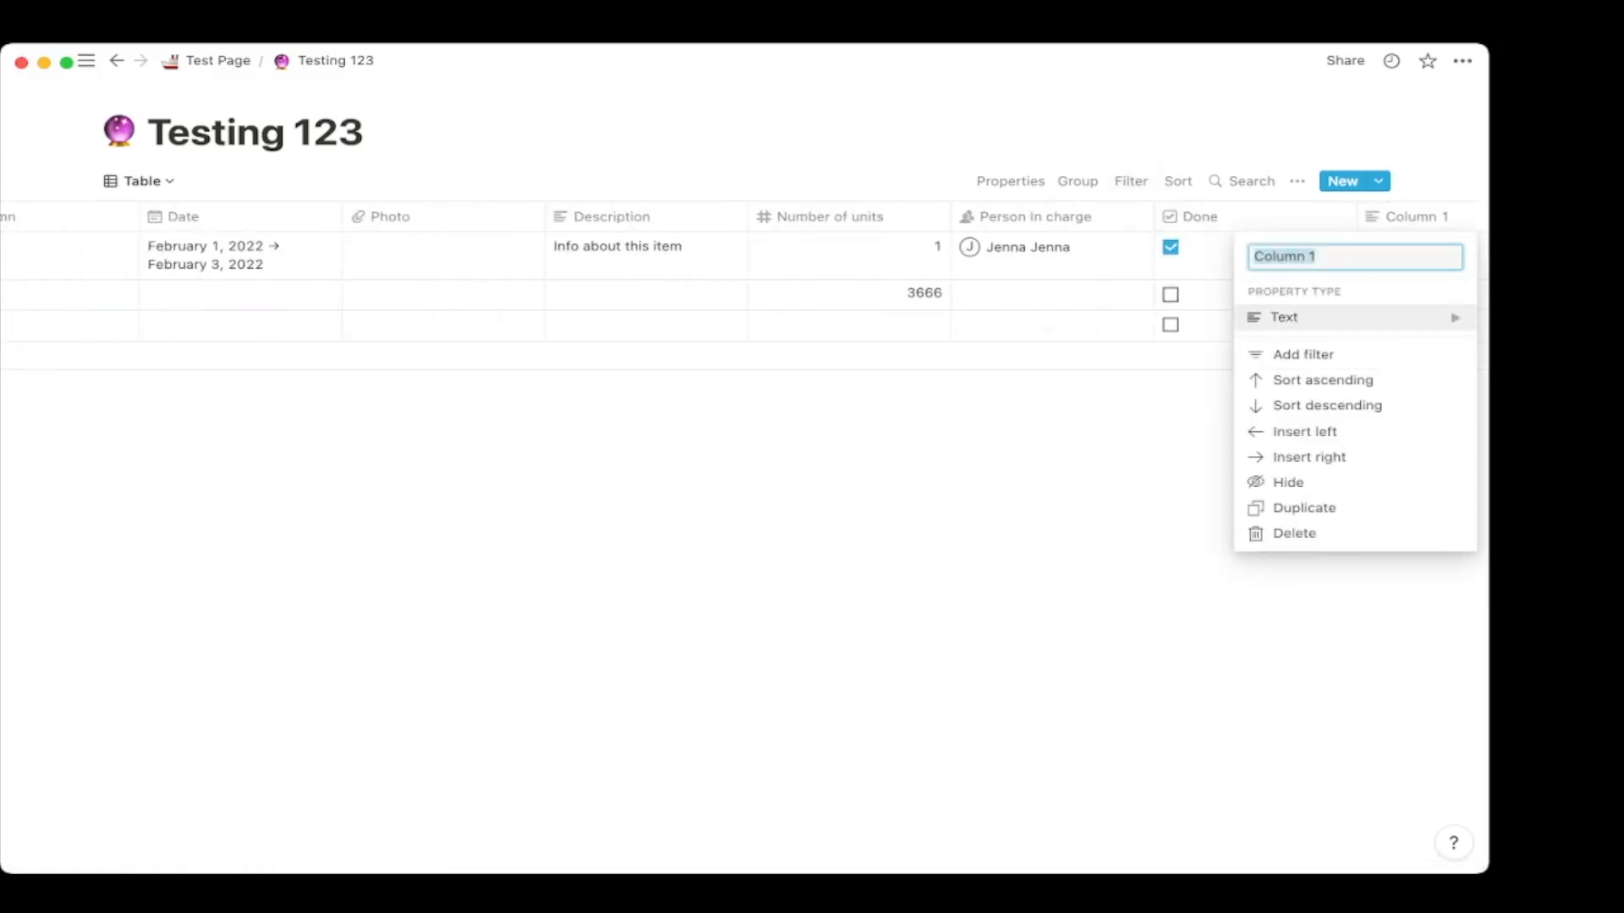
{"action": "mouse_move", "coordinate": [1354, 318]}
{"action": "left_click", "coordinate": [1080, 356]}
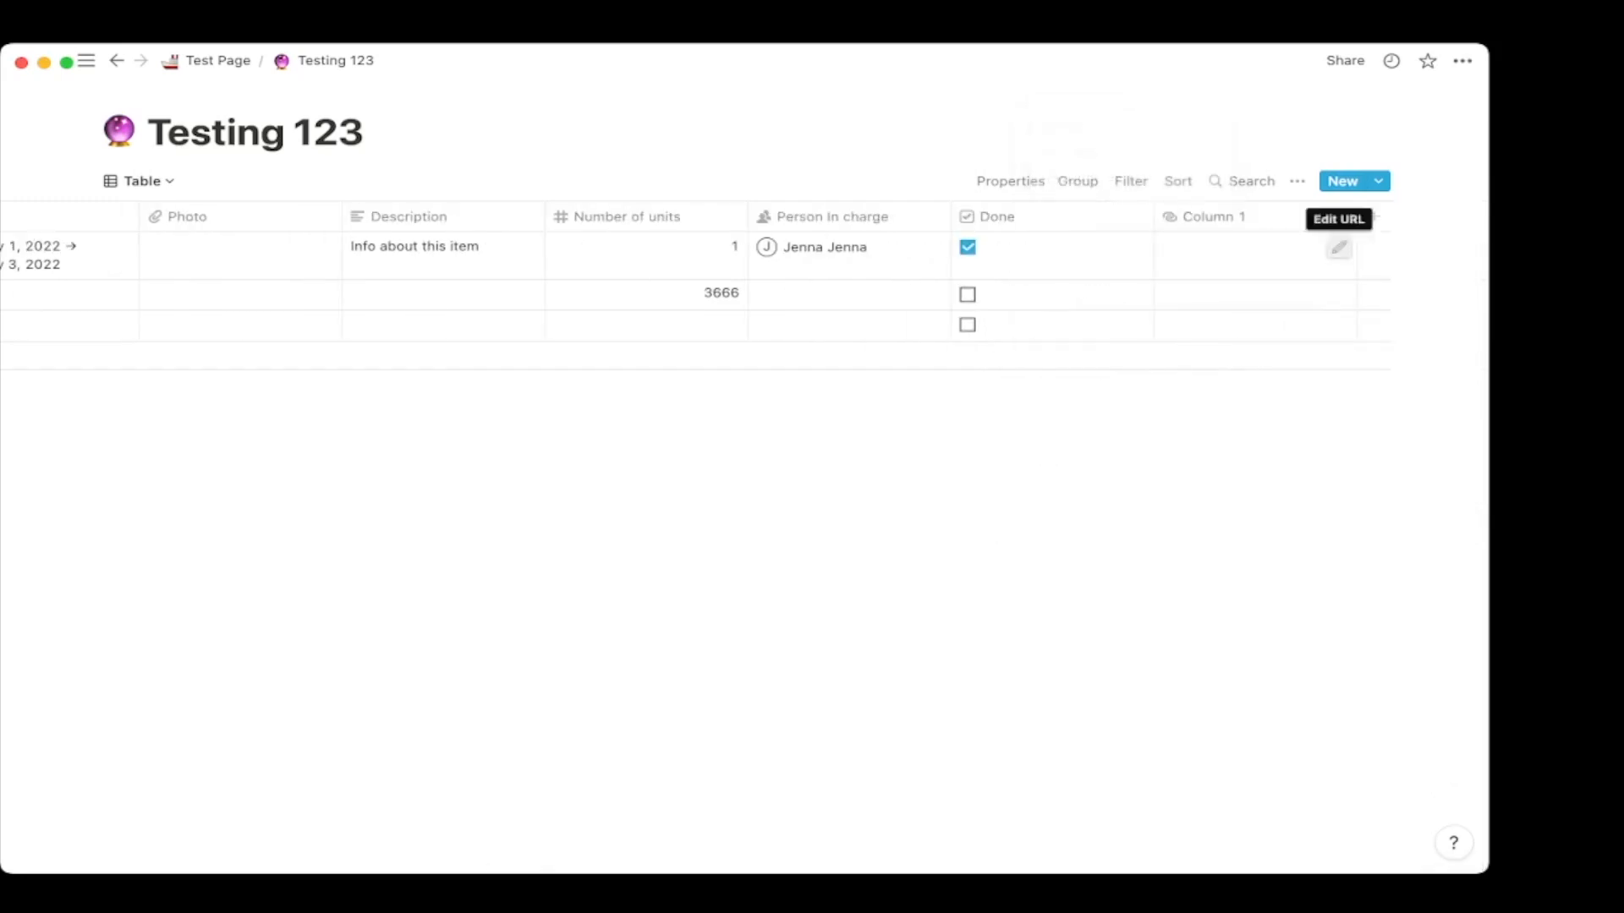
{"action": "left_click", "coordinate": [1339, 247]}
{"action": "left_click", "coordinate": [1375, 216]}
{"action": "left_click", "coordinate": [1338, 248]}
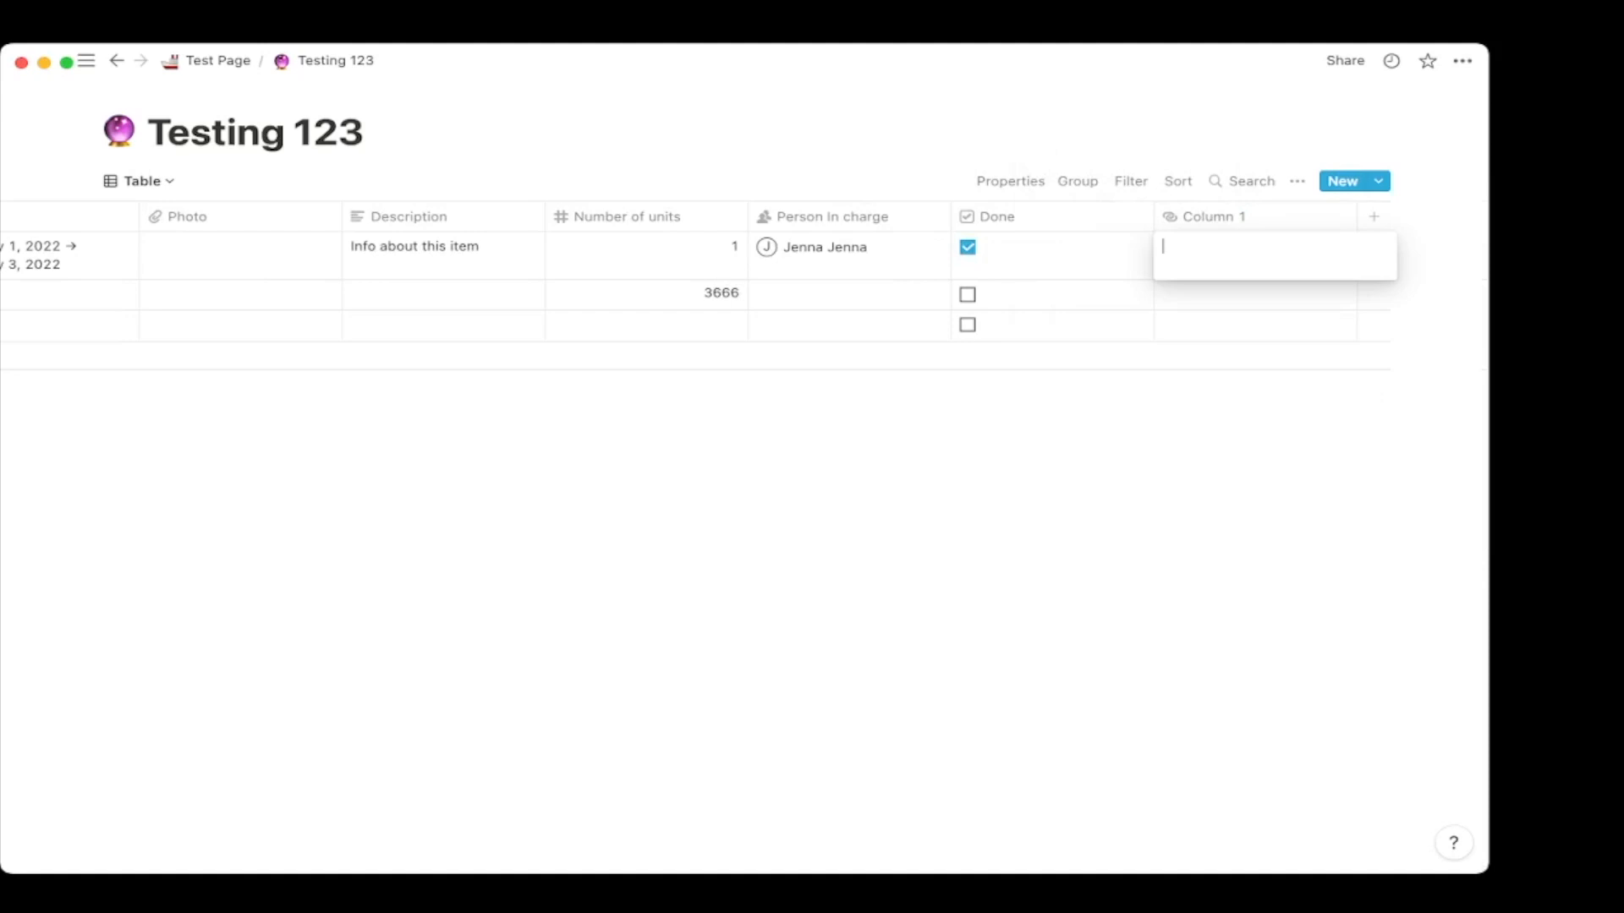
{"action": "type", "text": "www.twitter.com"}
{"action": "key", "text": "Return"}
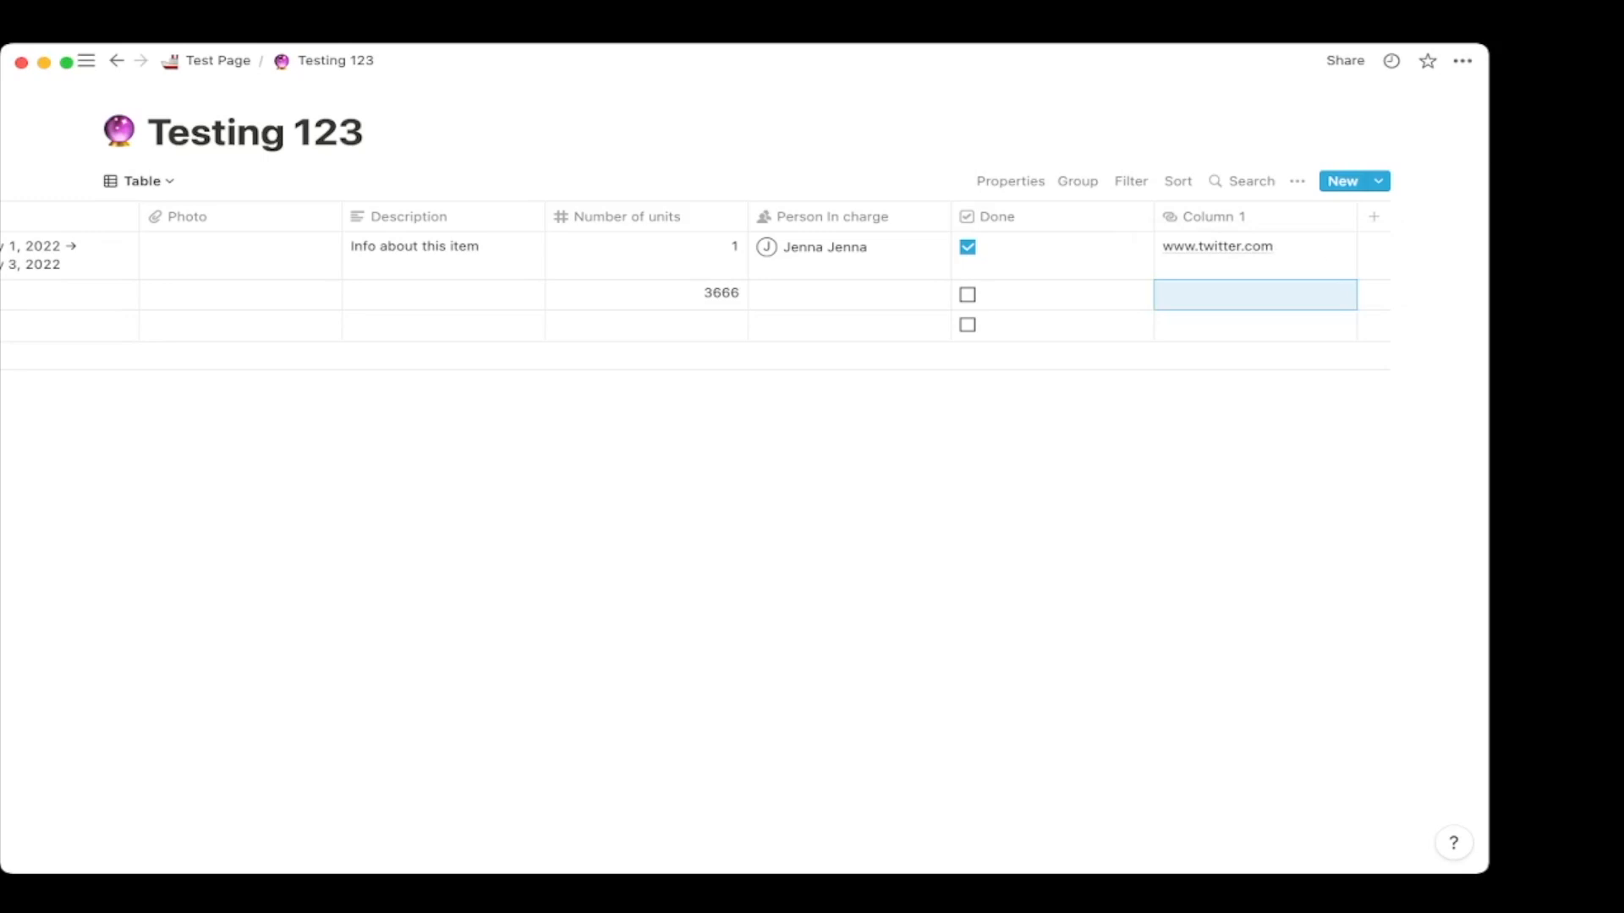
{"action": "left_click", "coordinate": [1373, 217]}
{"action": "mouse_move", "coordinate": [1361, 318]}
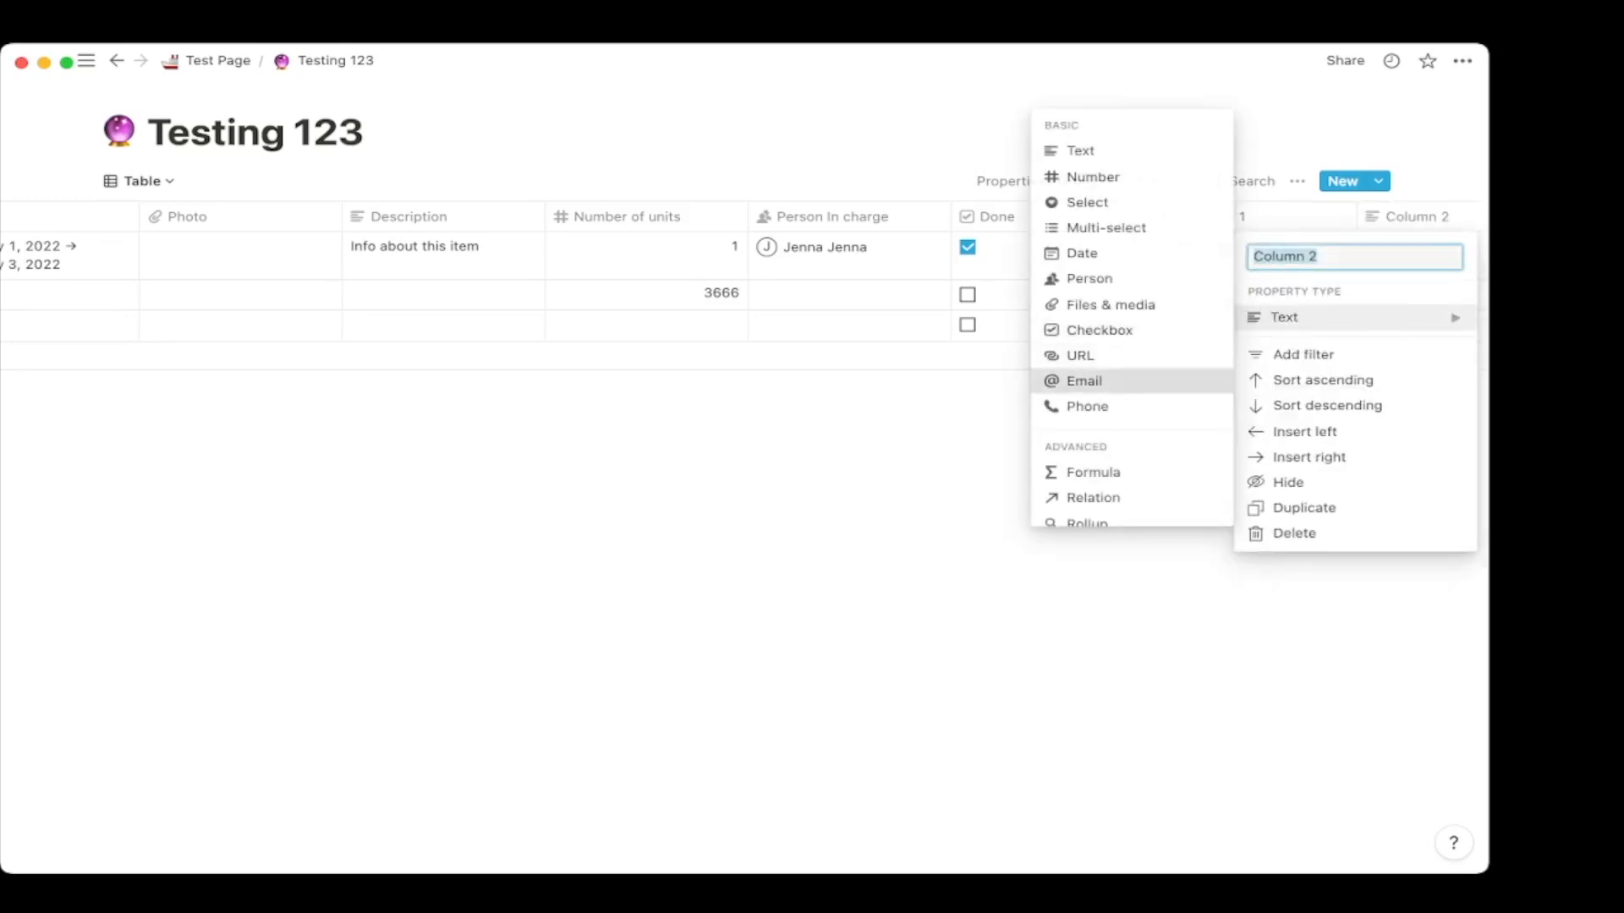
Set Column 2 to Email and enter an e-mail address in the first row.
{"action": "left_click", "coordinate": [1084, 381]}
{"action": "scroll", "coordinate": [1252, 279], "scroll_direction": "right", "scroll_amount": 3}
{"action": "left_click", "coordinate": [1255, 255]}
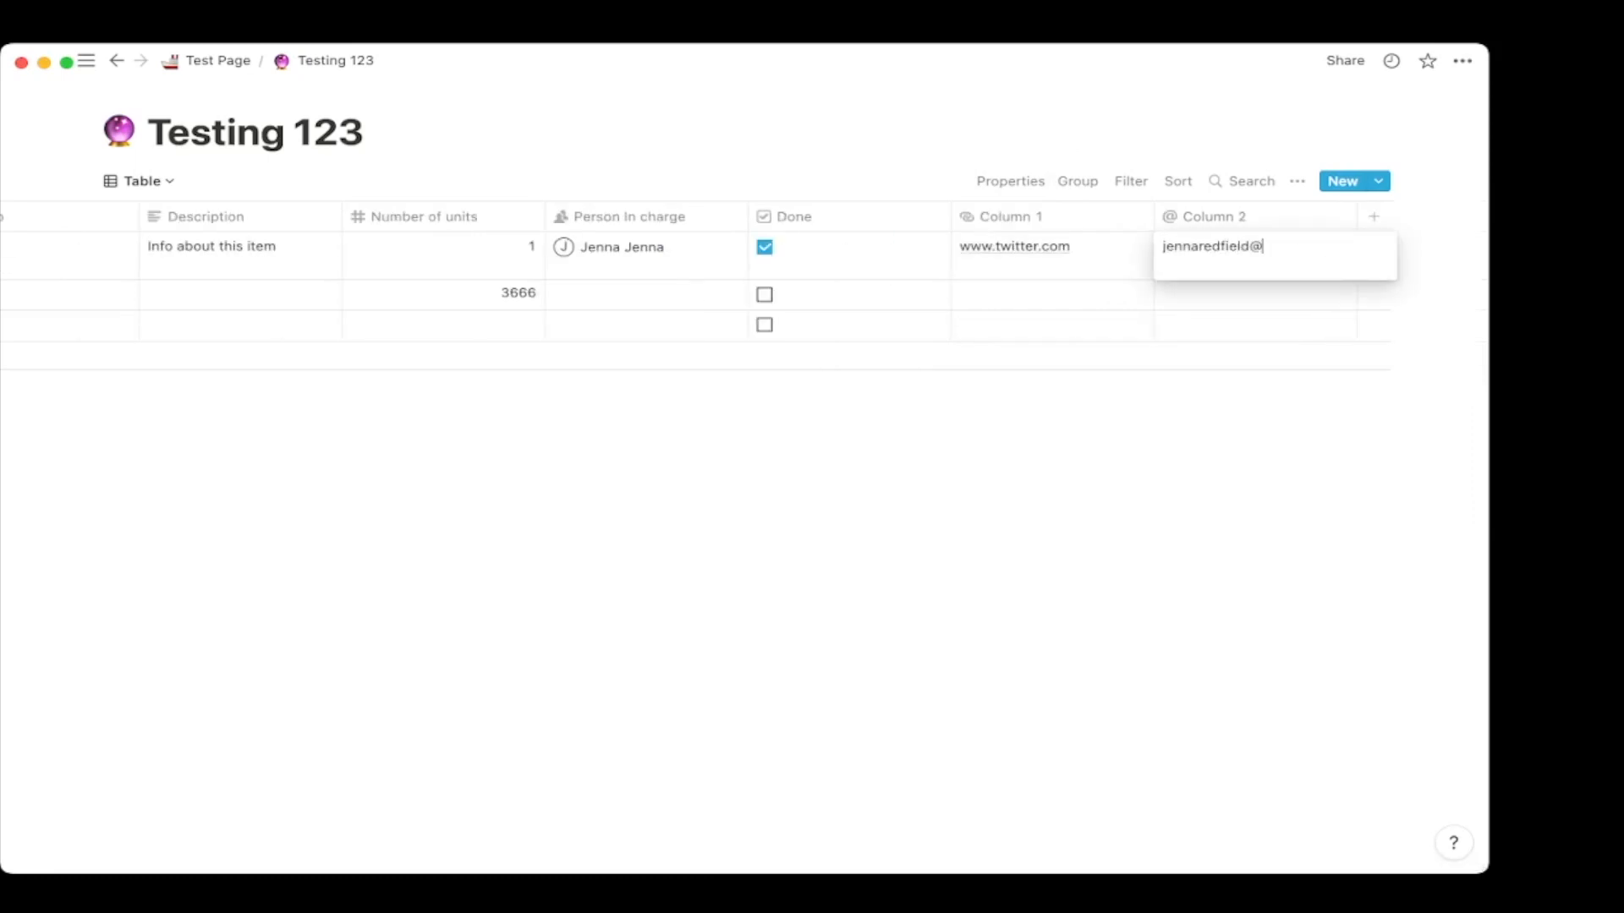
{"action": "key", "text": "Return"}
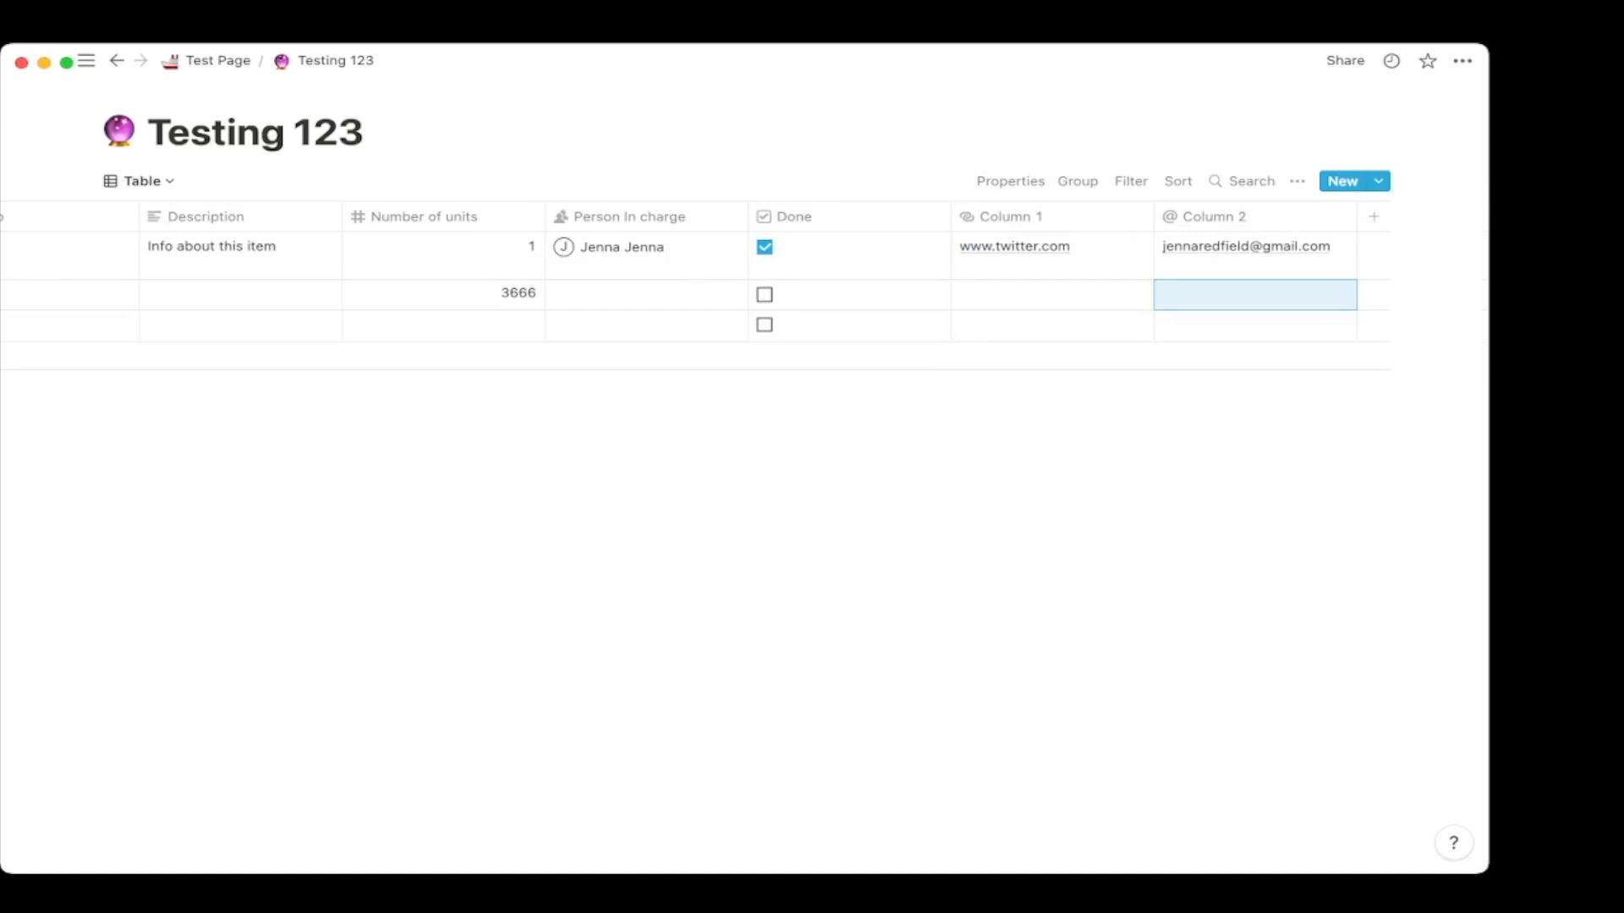
Add Column 3 as a Phone property, then delete it.
{"action": "left_click", "coordinate": [1373, 217]}
{"action": "left_click", "coordinate": [1353, 318]}
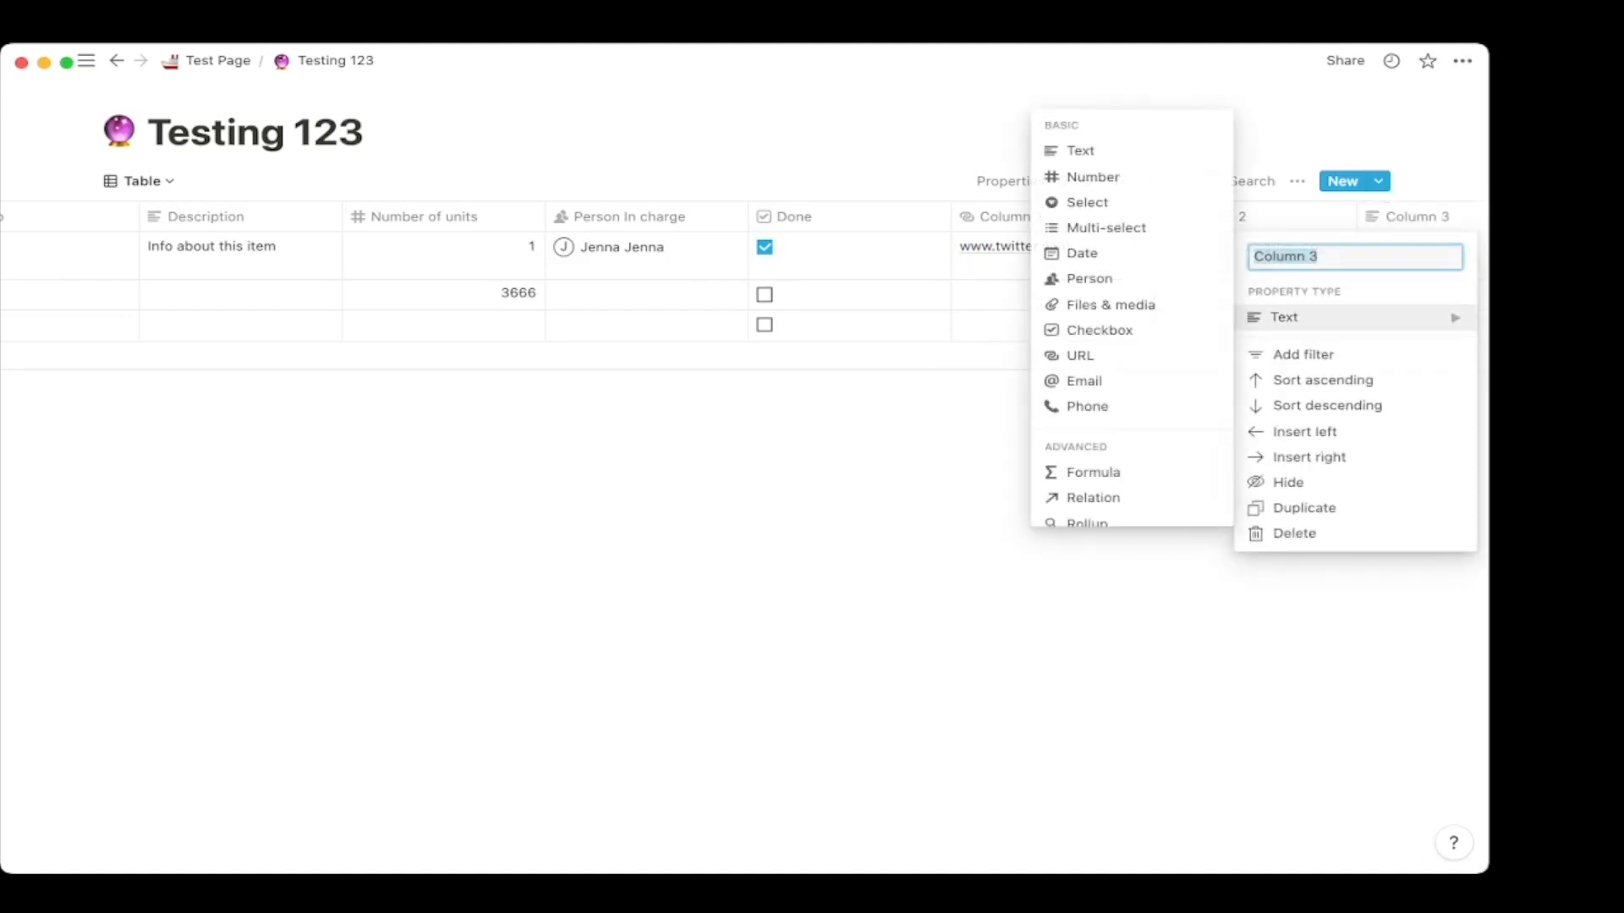
{"action": "left_click", "coordinate": [1087, 405]}
{"action": "scroll", "coordinate": [1302, 290], "scroll_direction": "right", "scroll_amount": 3}
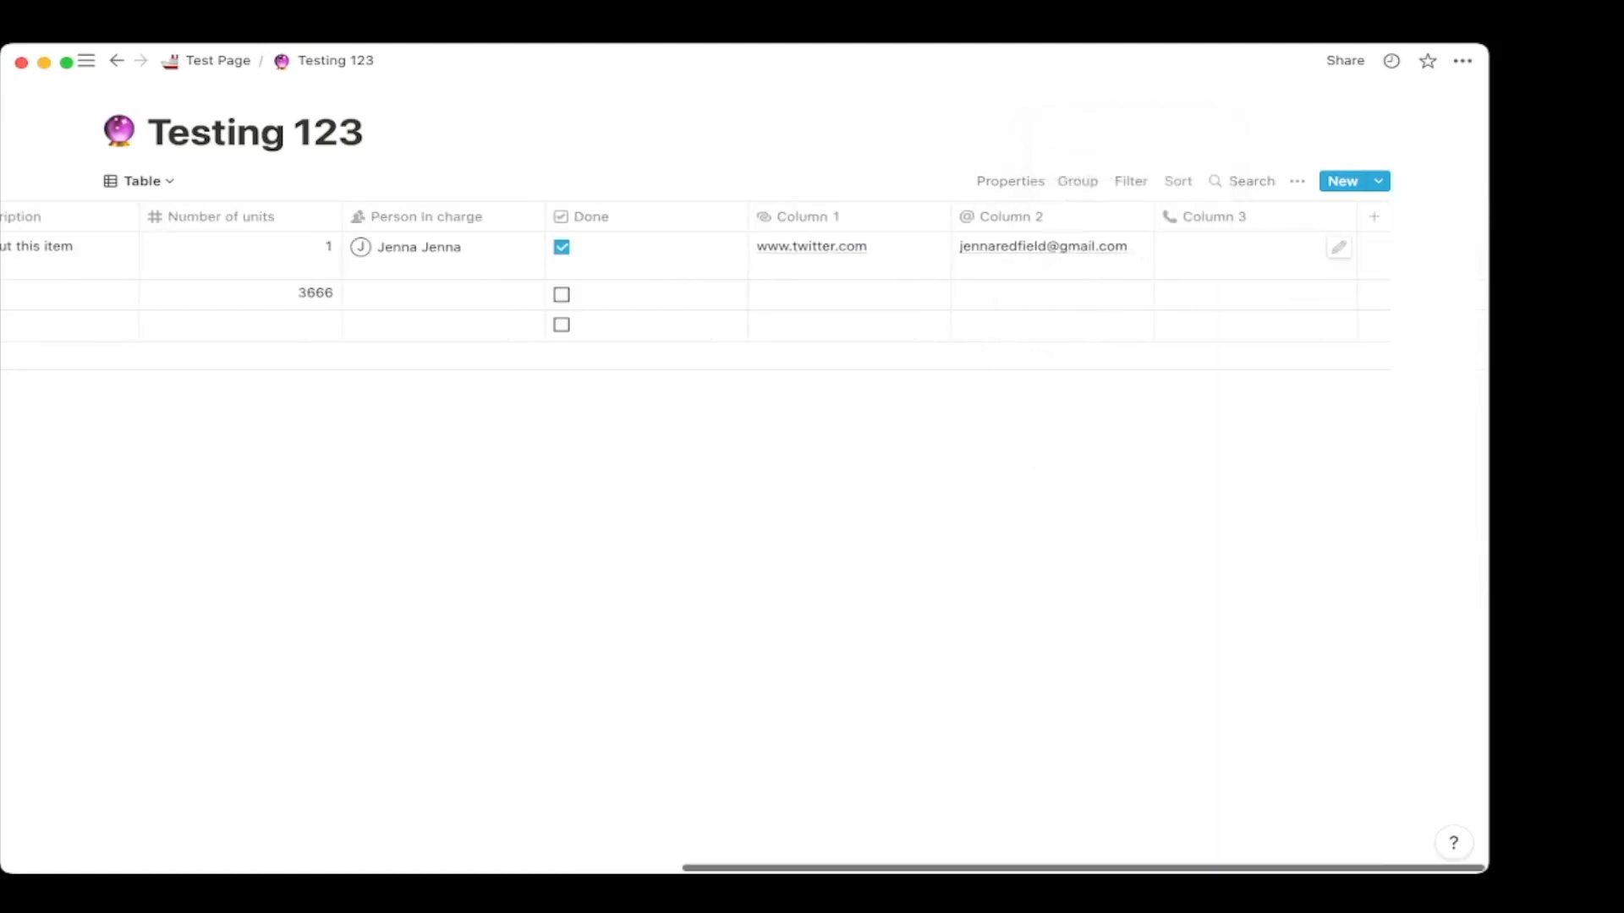
{"action": "left_click", "coordinate": [1214, 216]}
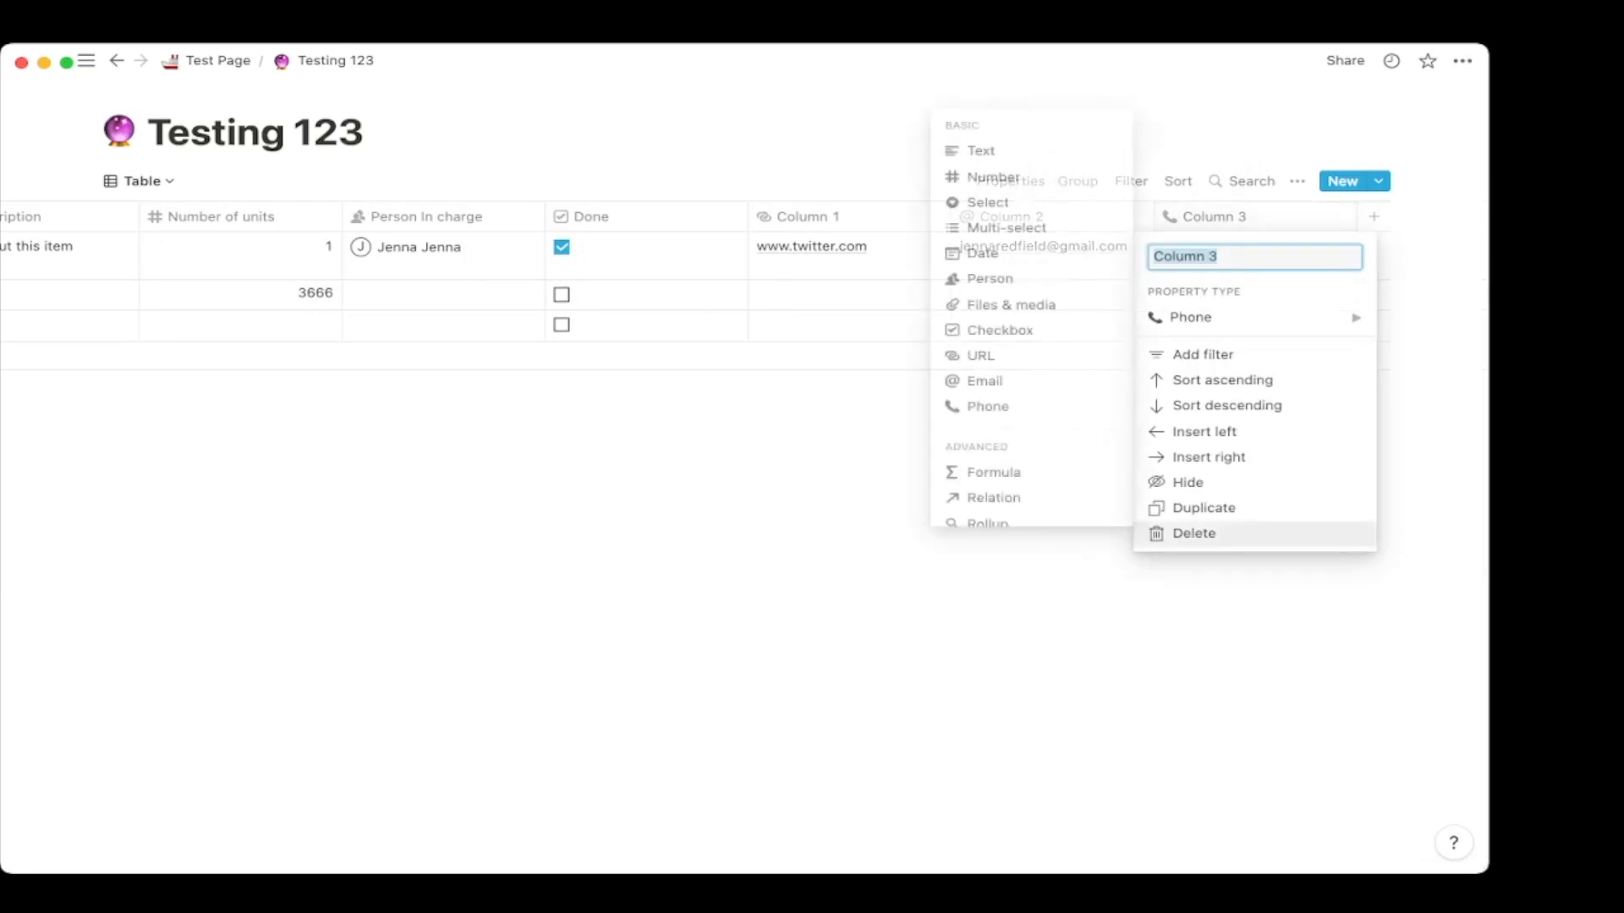
{"action": "left_click", "coordinate": [1193, 533]}
{"action": "left_click", "coordinate": [746, 473]}
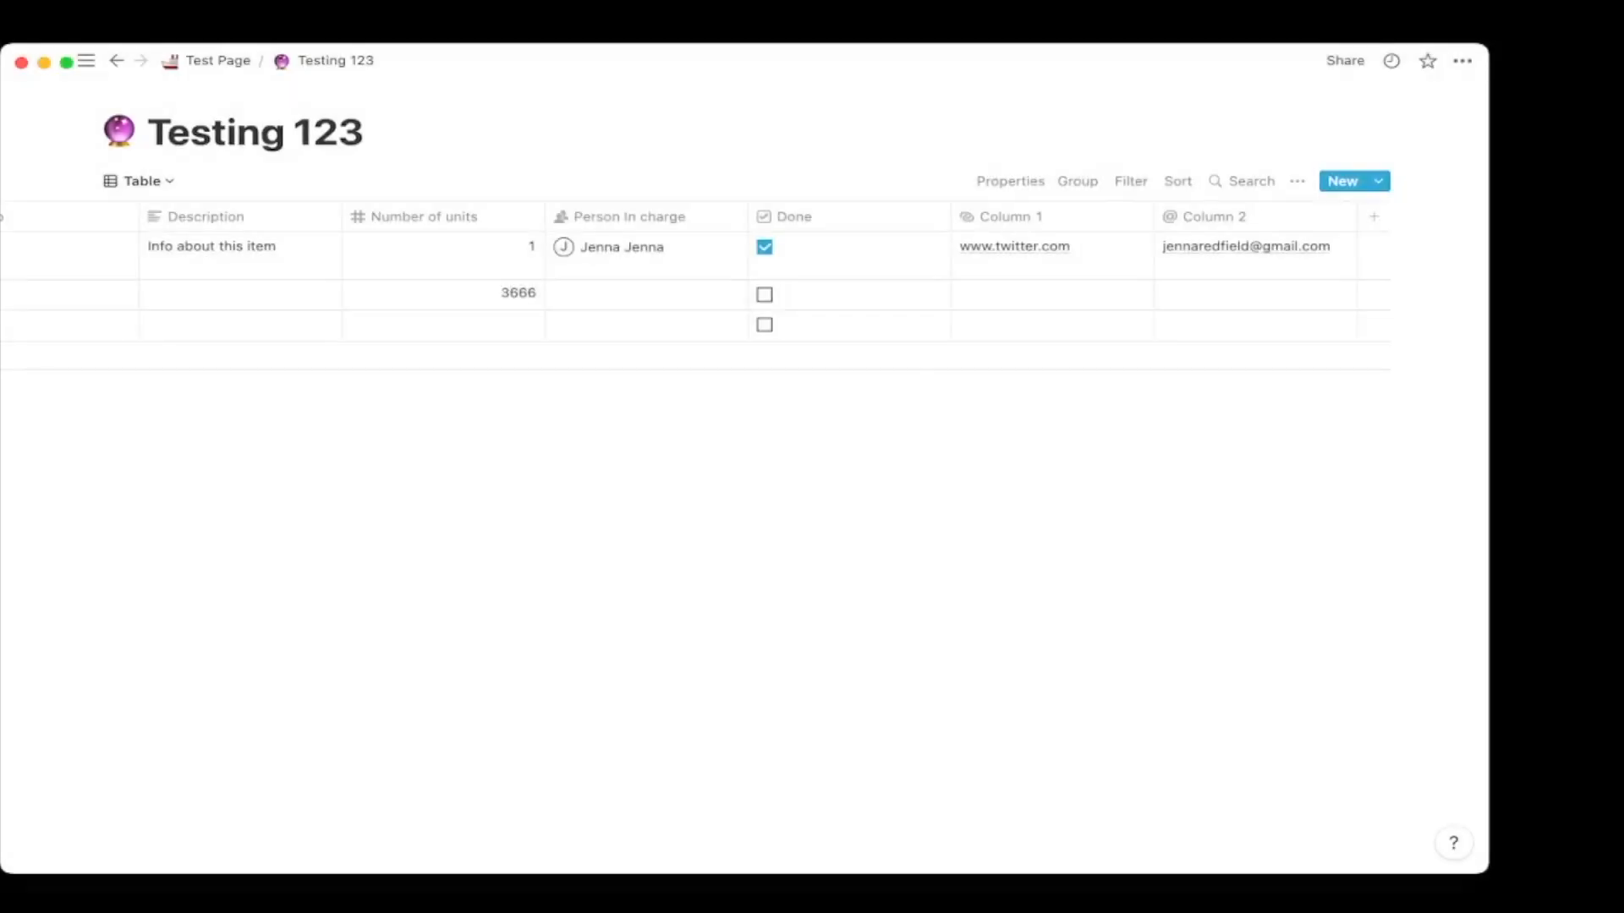
Add Column 3 as a Formula property and browse its formula editor without changes.
{"action": "left_click", "coordinate": [1374, 216]}
{"action": "mouse_move", "coordinate": [1353, 317]}
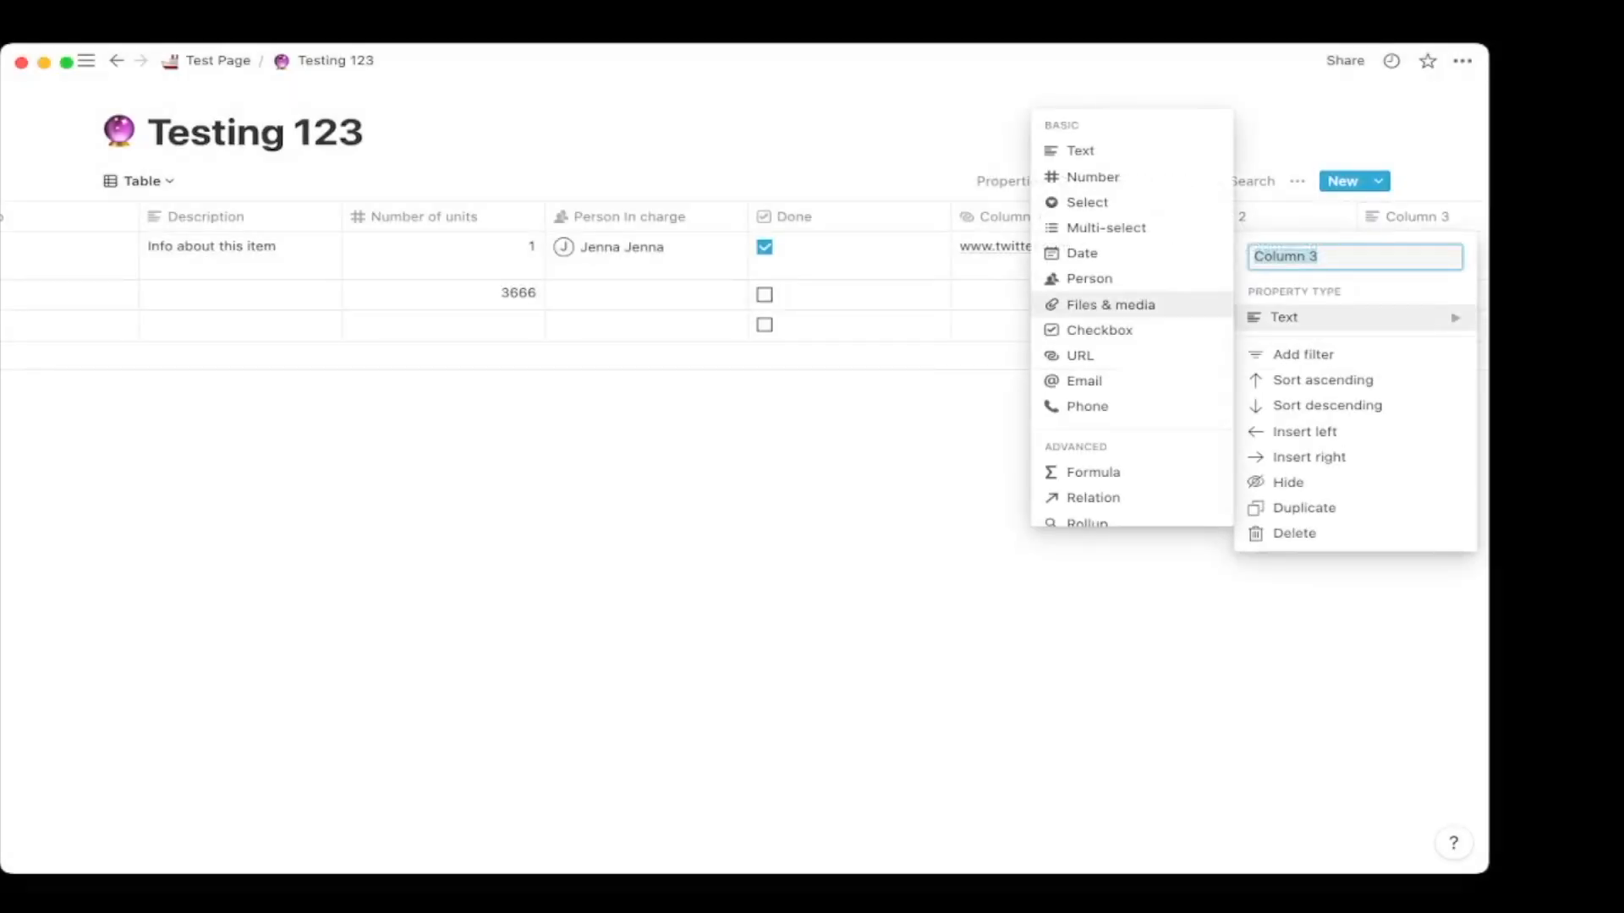
{"action": "scroll", "coordinate": [1132, 355], "scroll_direction": "down", "scroll_amount": 3}
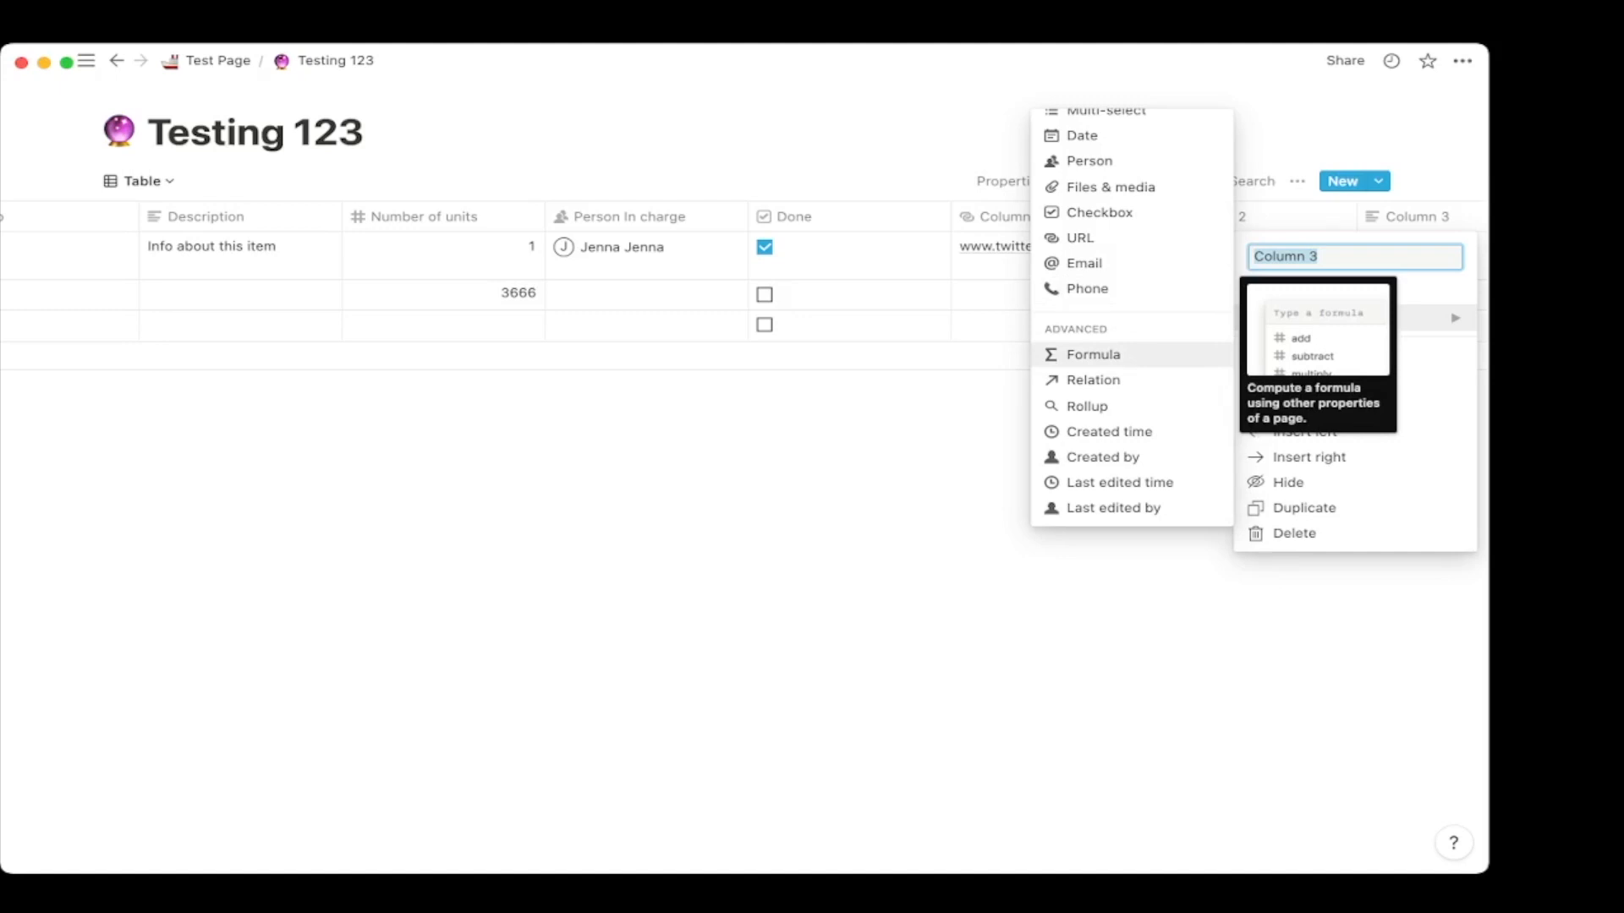
{"action": "left_click", "coordinate": [1131, 355]}
{"action": "scroll", "coordinate": [1184, 330], "scroll_direction": "right", "scroll_amount": 3}
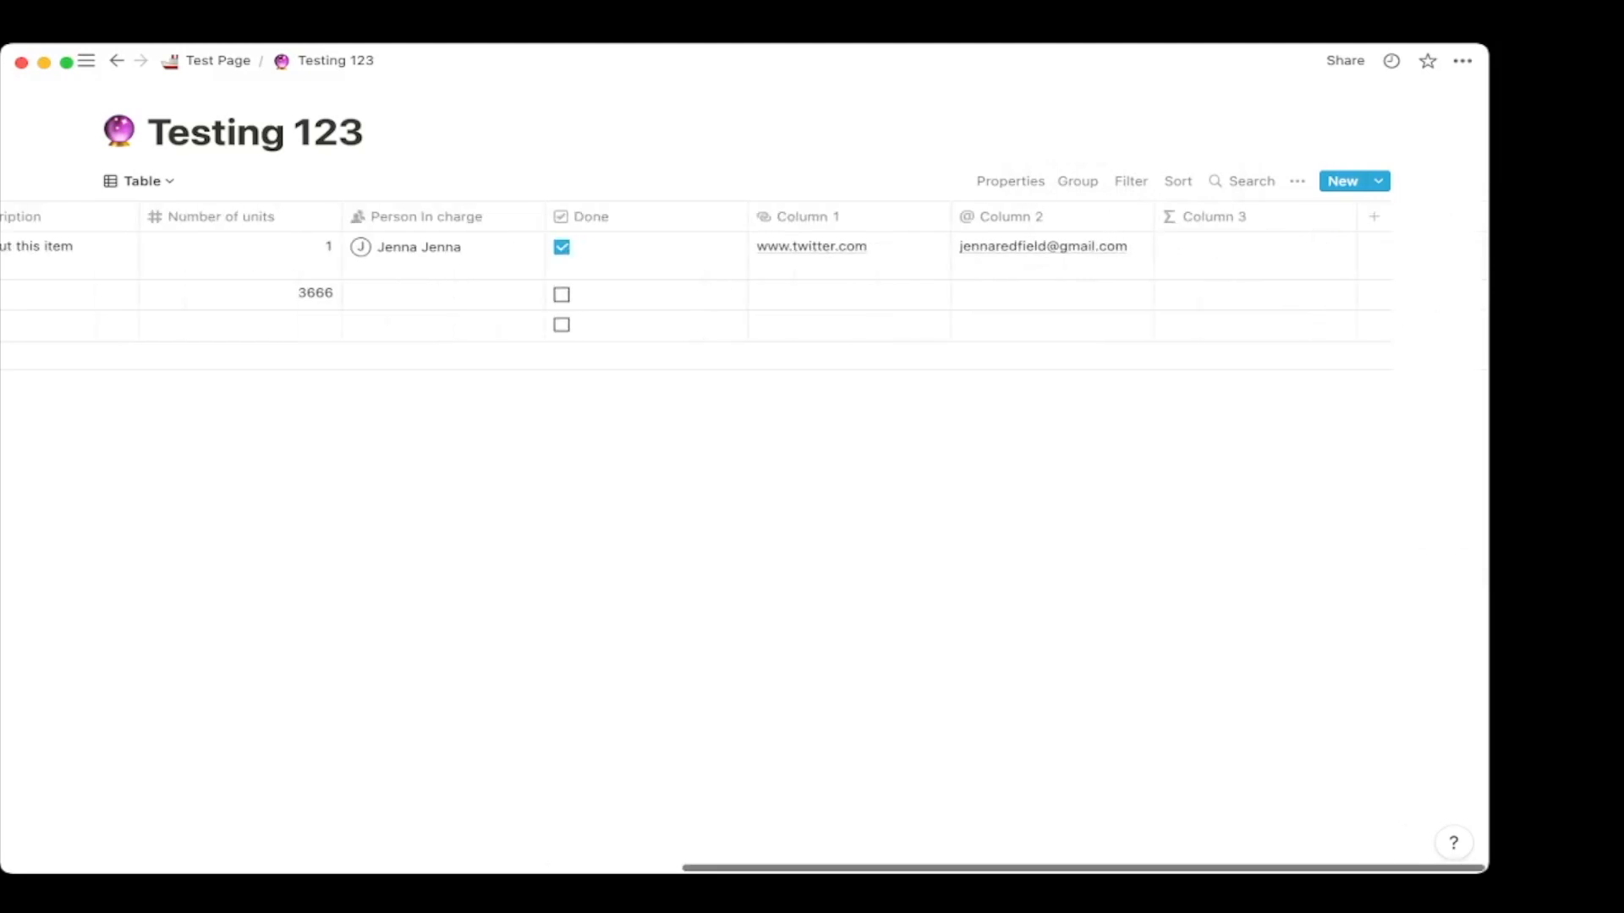
{"action": "left_click", "coordinate": [1214, 216]}
{"action": "left_click", "coordinate": [1196, 351]}
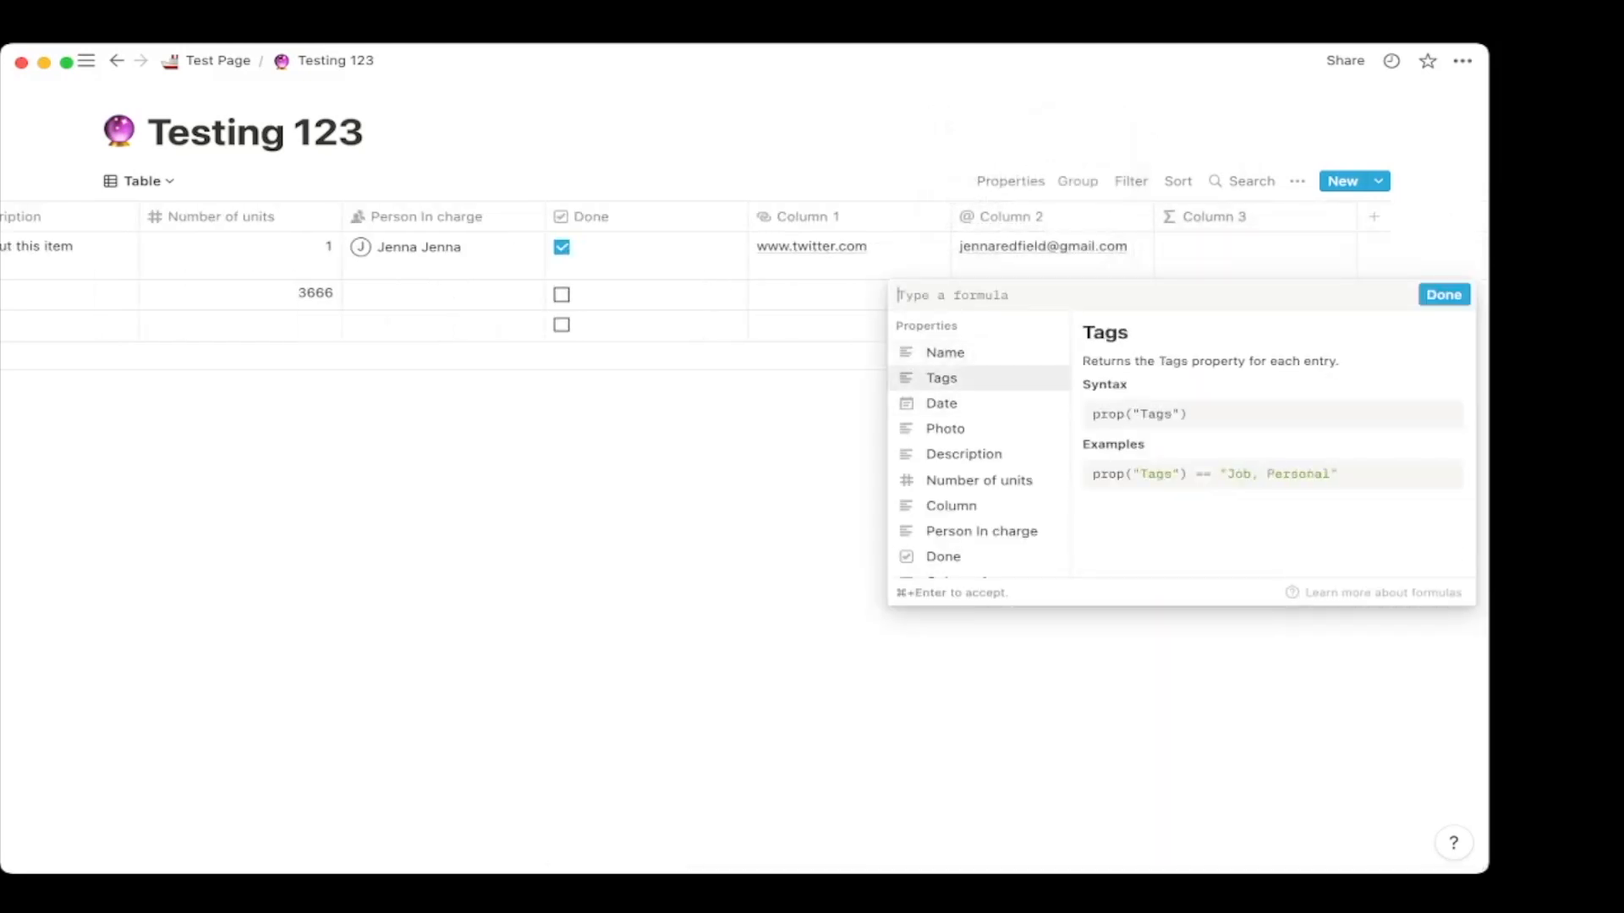
{"action": "scroll", "coordinate": [978, 457], "scroll_direction": "down", "scroll_amount": 5}
{"action": "scroll", "coordinate": [979, 553], "scroll_direction": "down", "scroll_amount": 15}
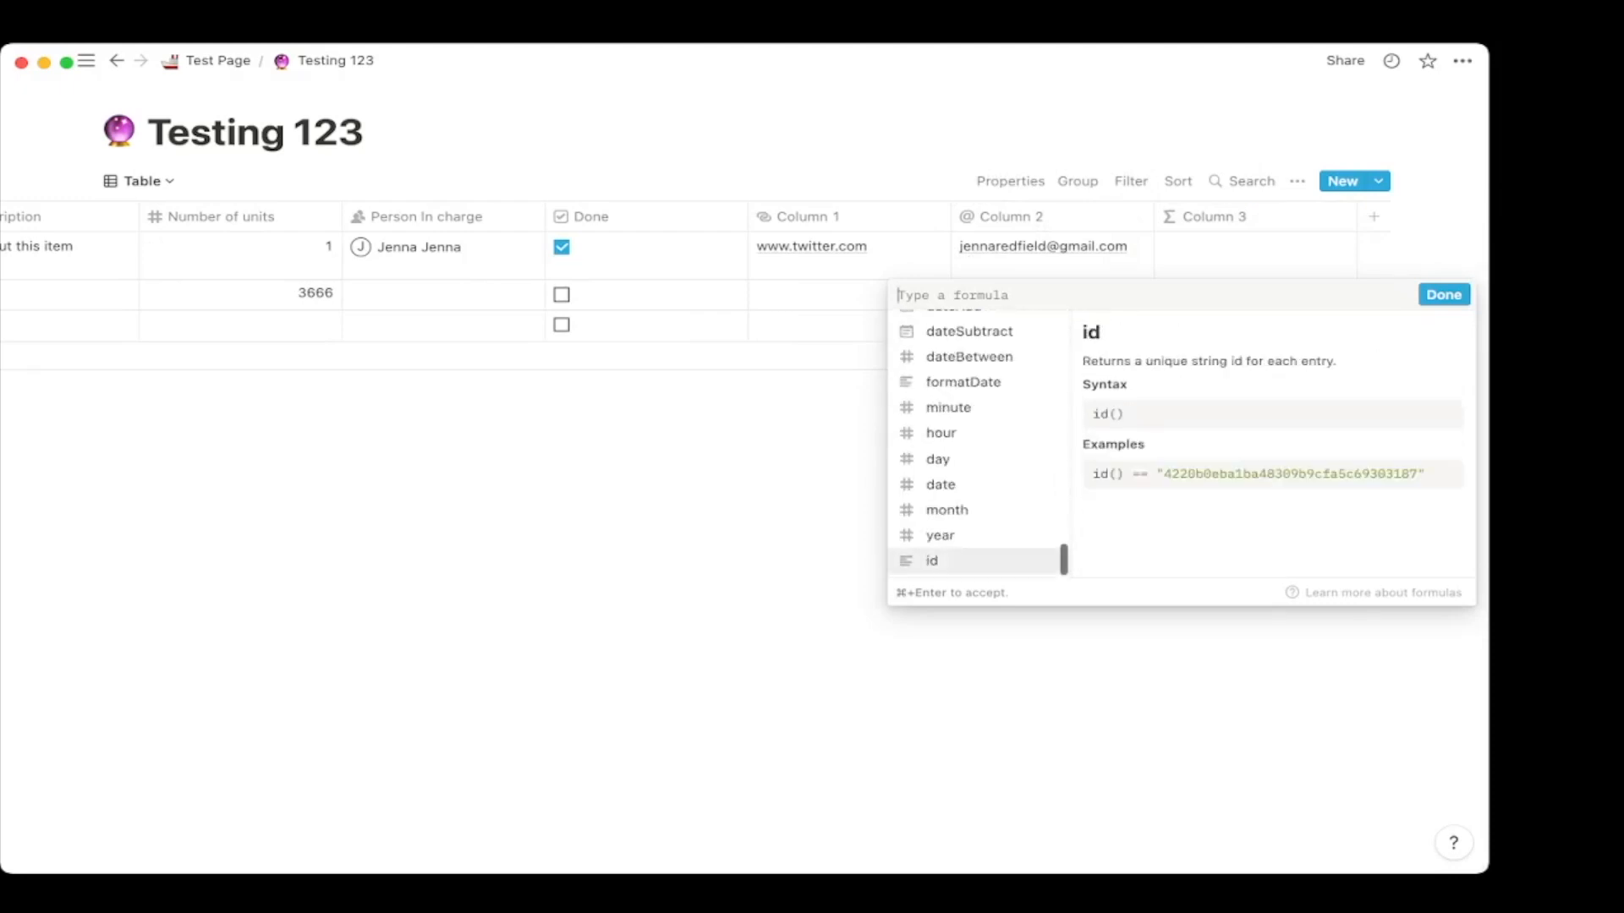
{"action": "scroll", "coordinate": [978, 457], "scroll_direction": "up", "scroll_amount": 20}
{"action": "key", "text": "Escape"}
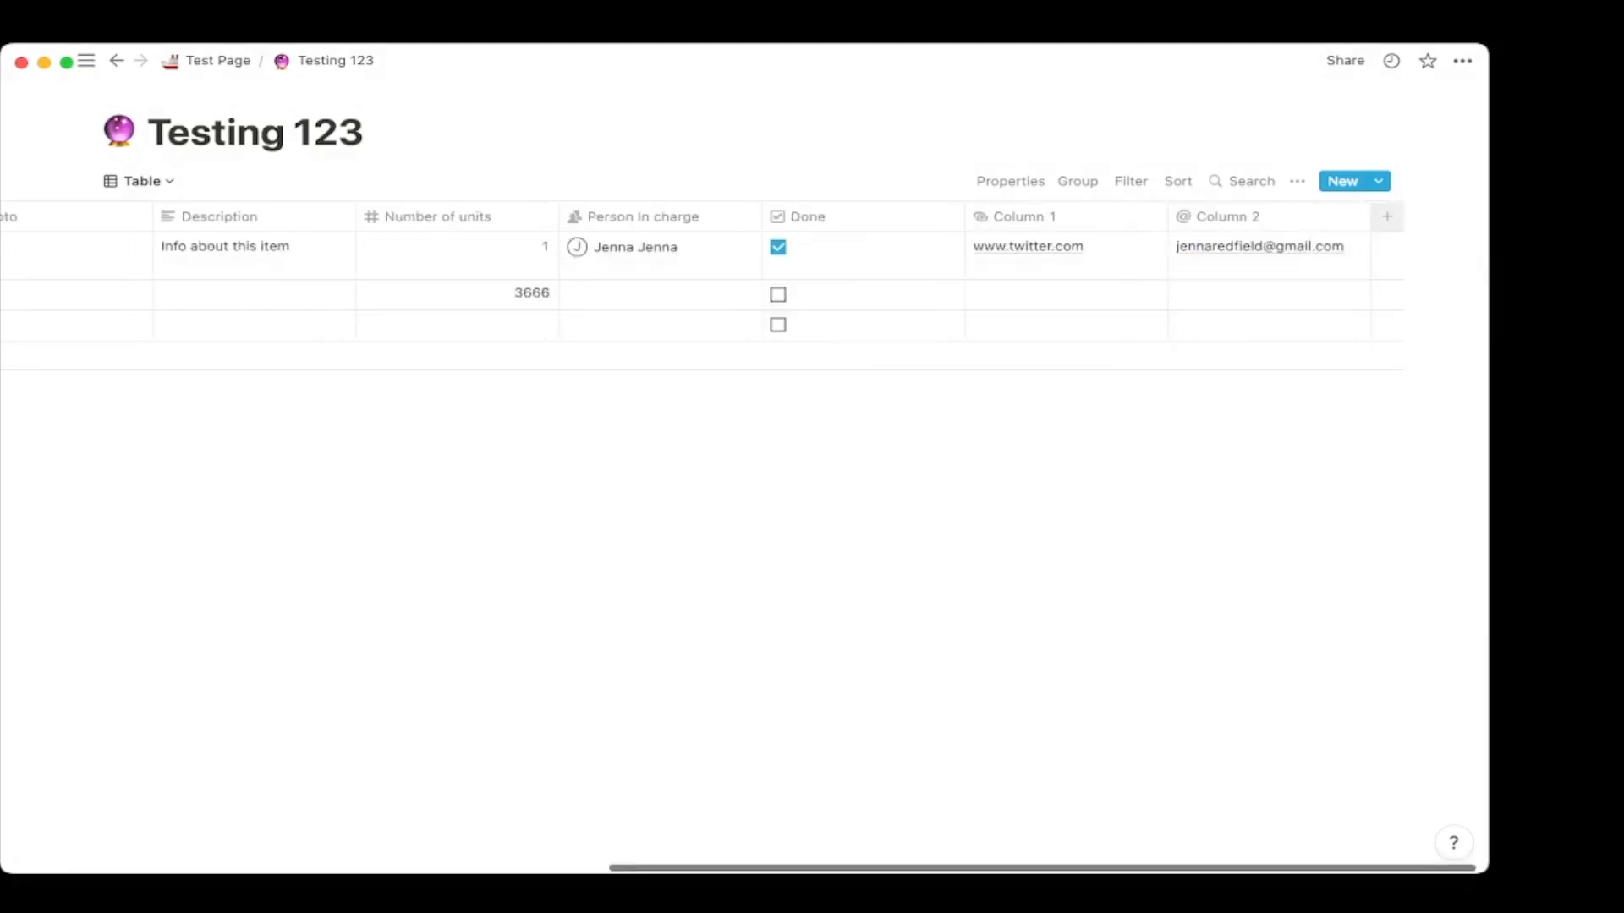
Add a new column with the Relation property type.
{"action": "left_click", "coordinate": [1386, 217]}
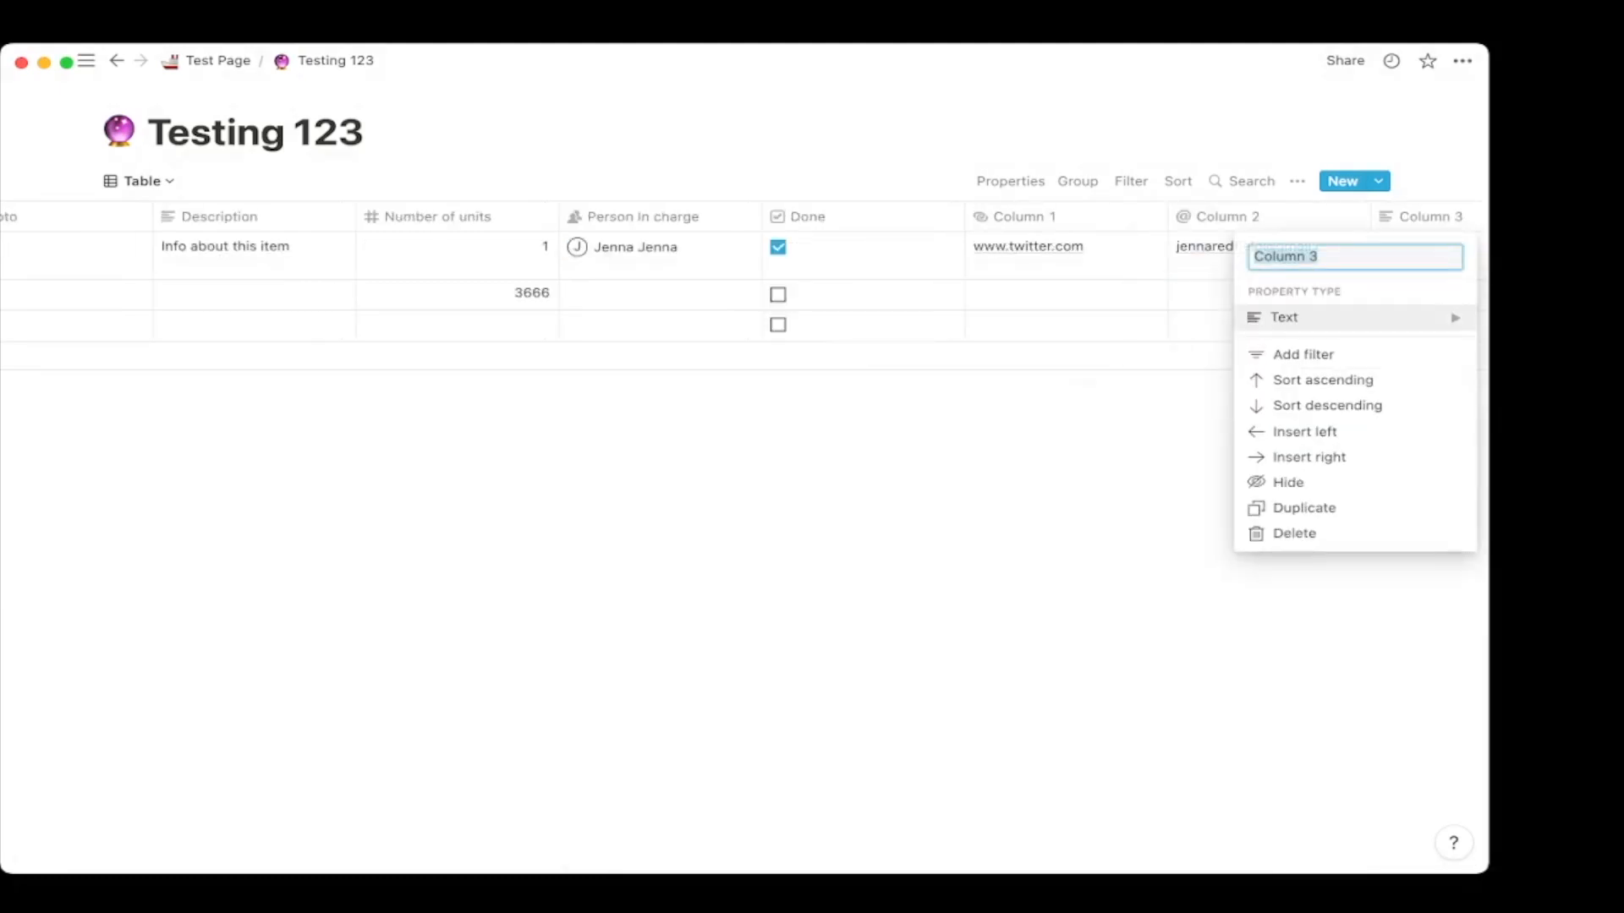
{"action": "mouse_move", "coordinate": [1319, 317]}
{"action": "scroll", "coordinate": [1129, 355], "scroll_direction": "down", "scroll_amount": 3}
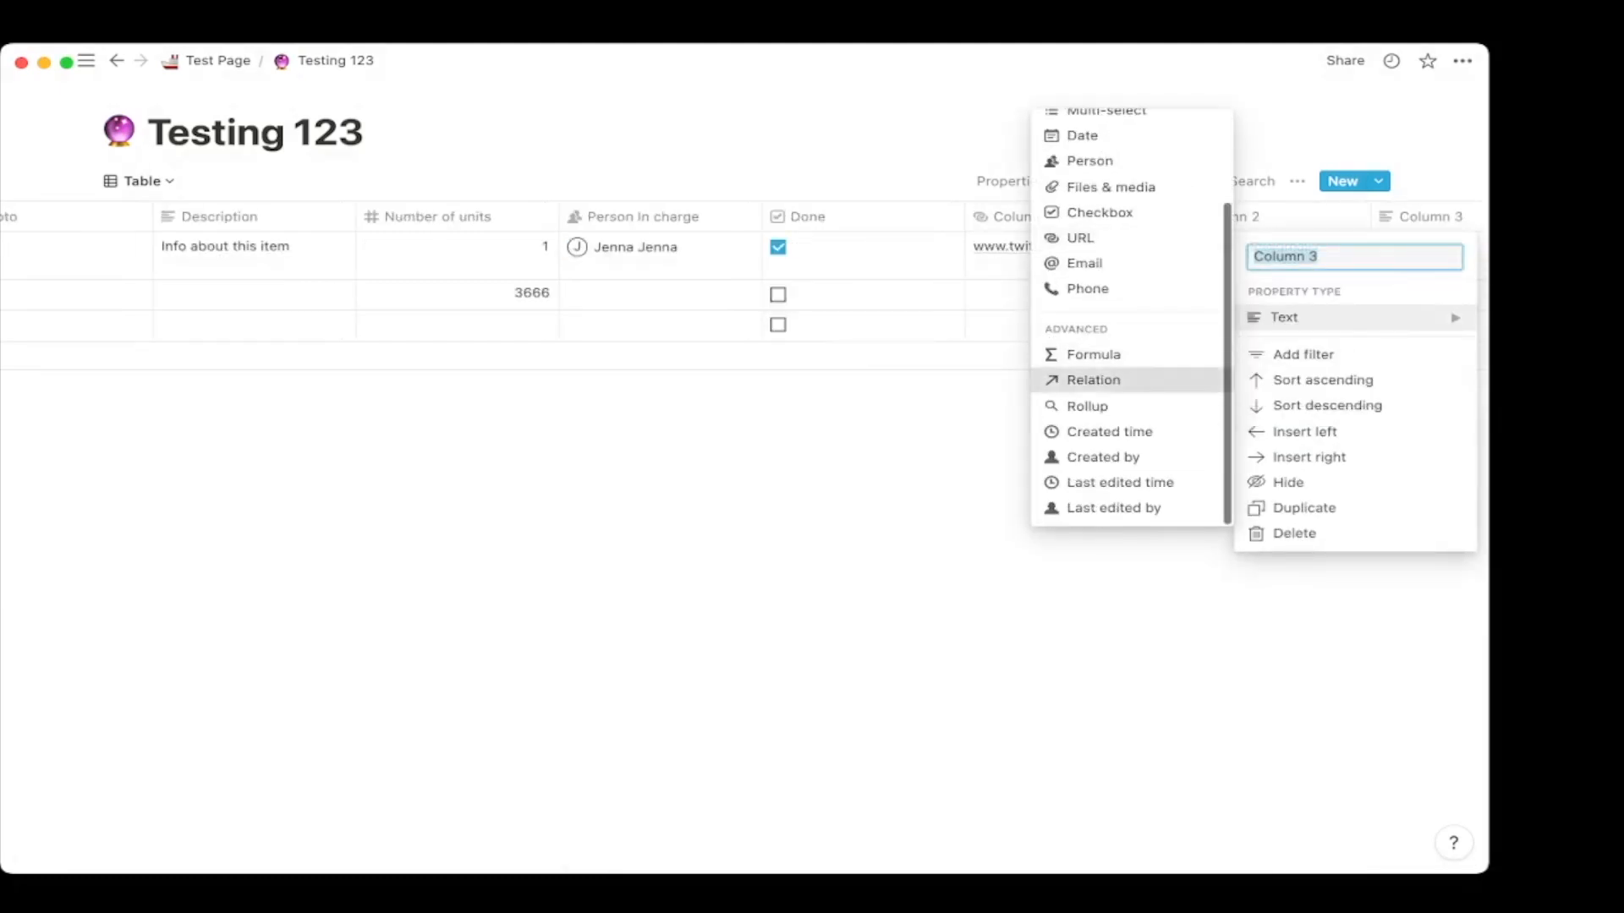
{"action": "left_click", "coordinate": [1093, 380]}
{"action": "left_click", "coordinate": [737, 462]}
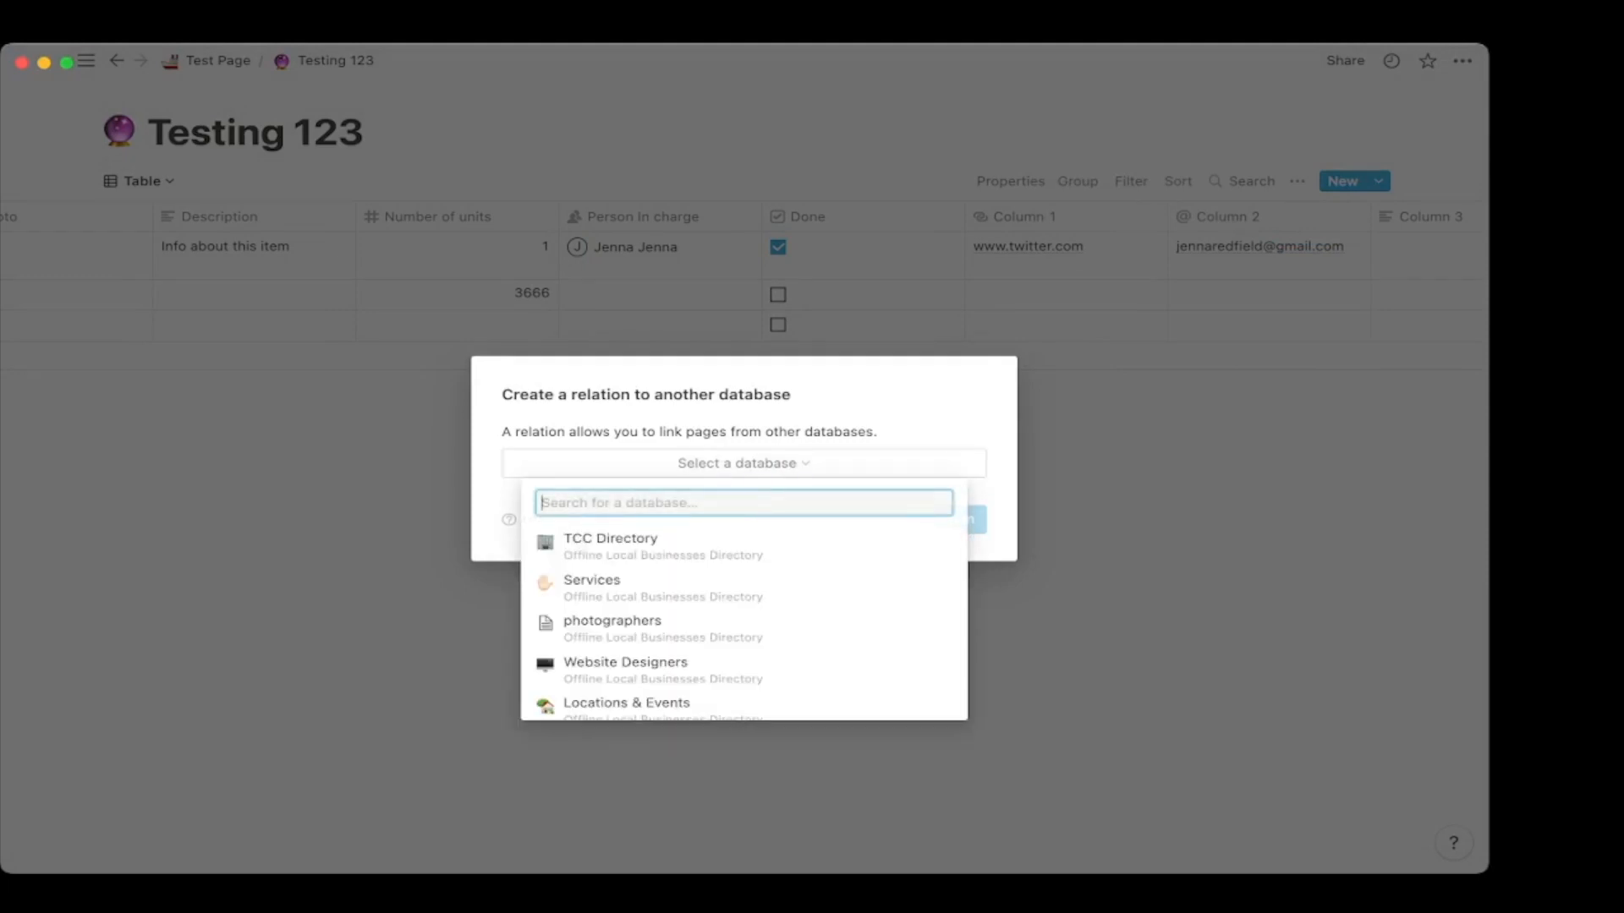
{"action": "key", "text": "Escape"}
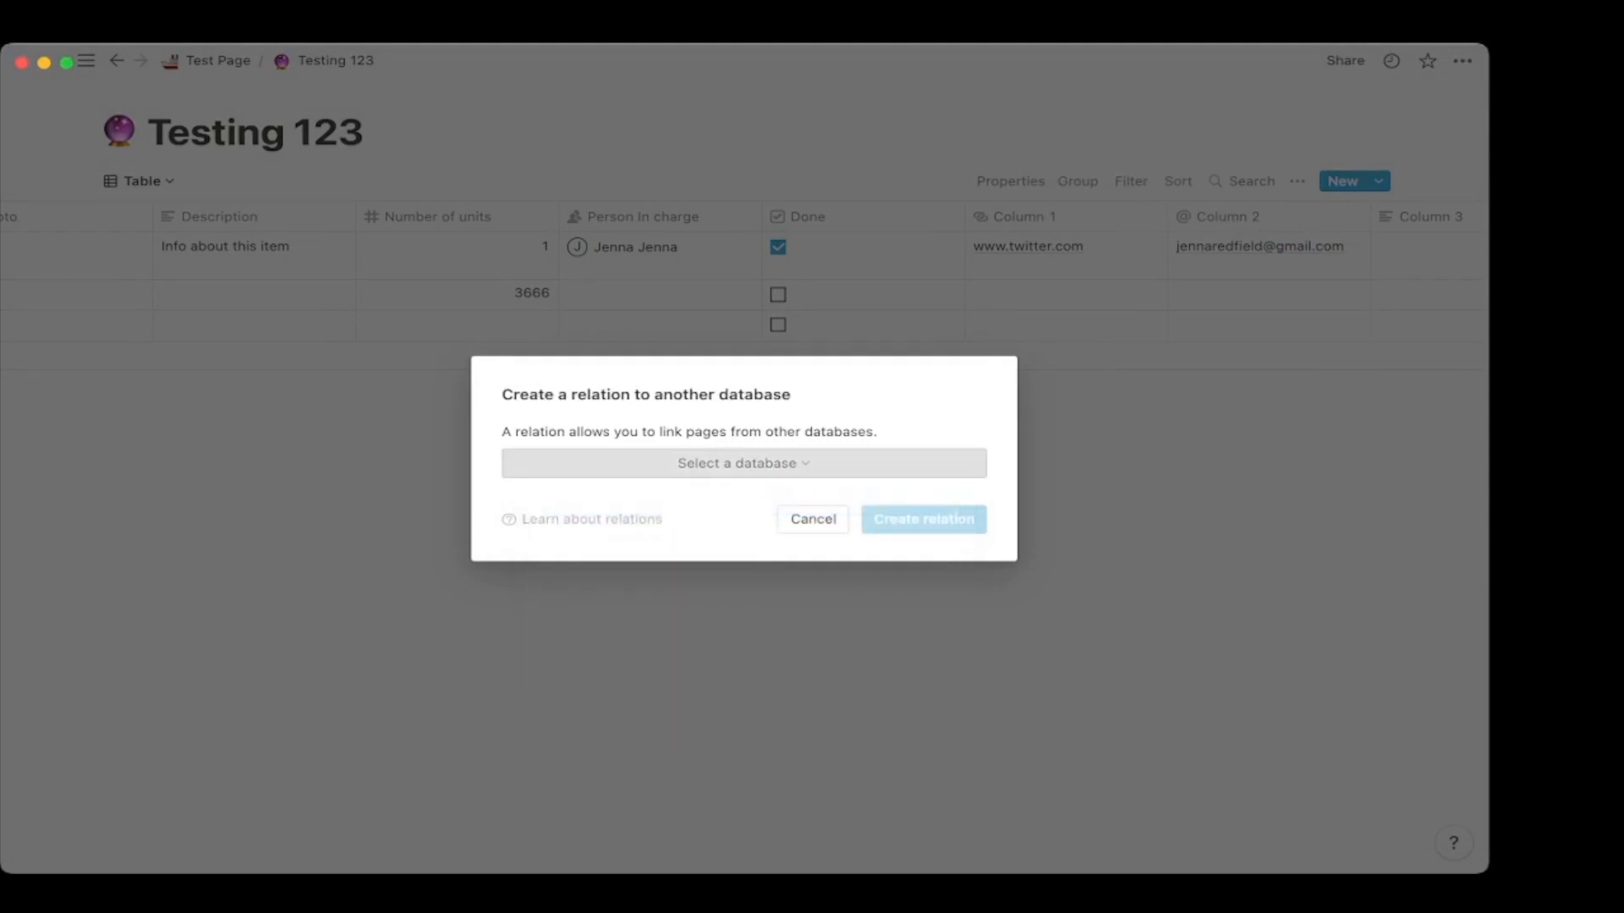
Relate the column to The Brains database and name it 'Brain'.
{"action": "left_click", "coordinate": [737, 462]}
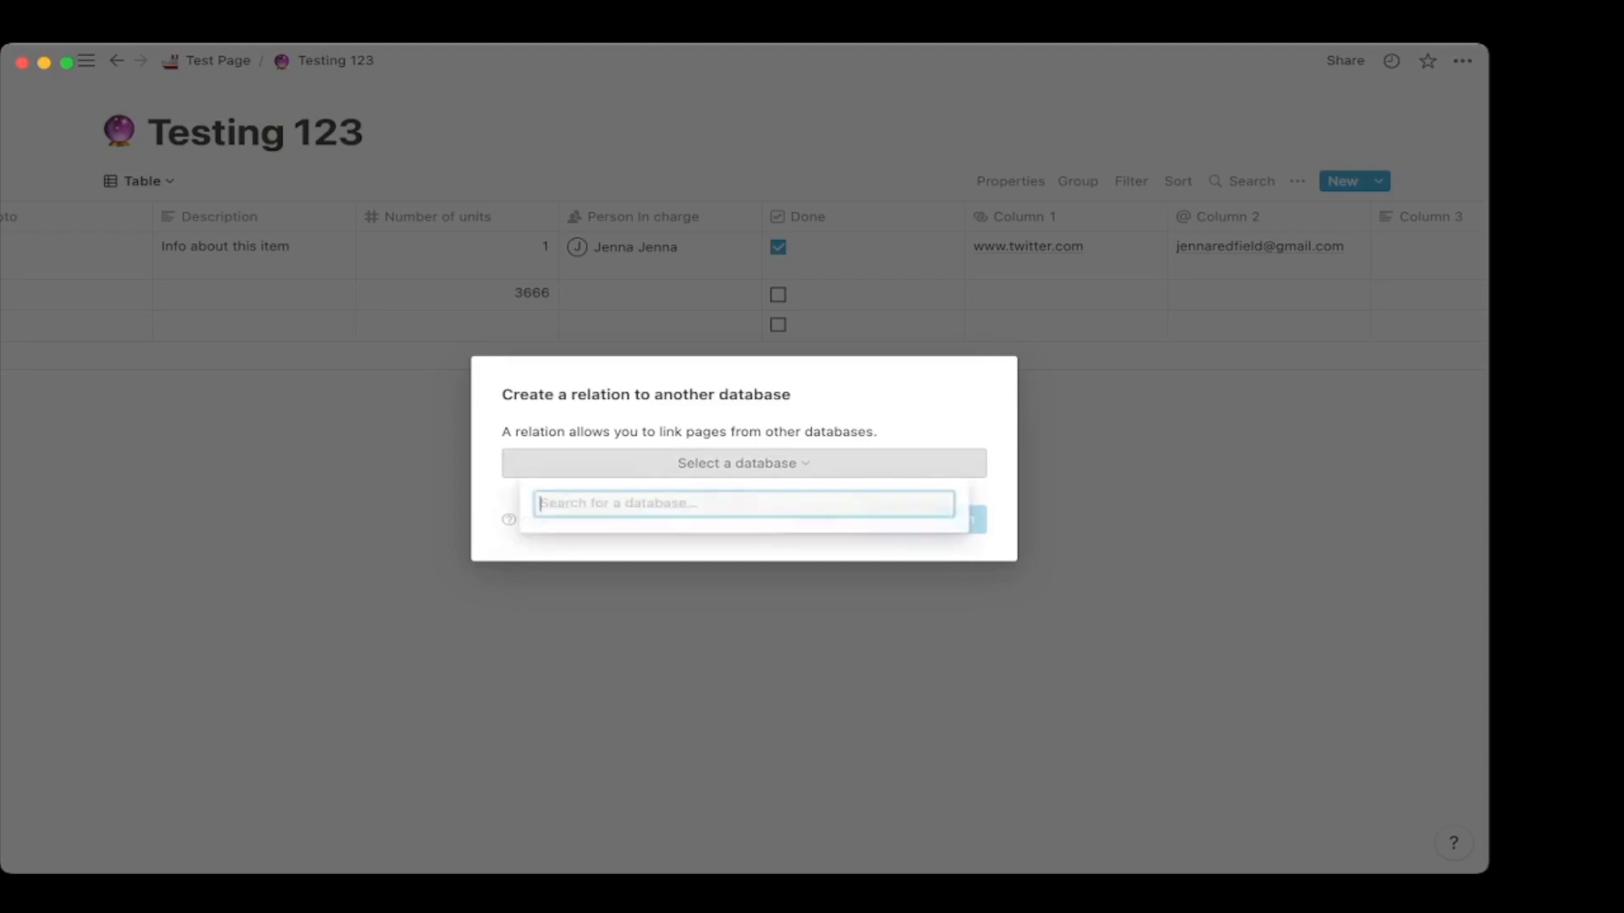
{"action": "type", "text": "brain"}
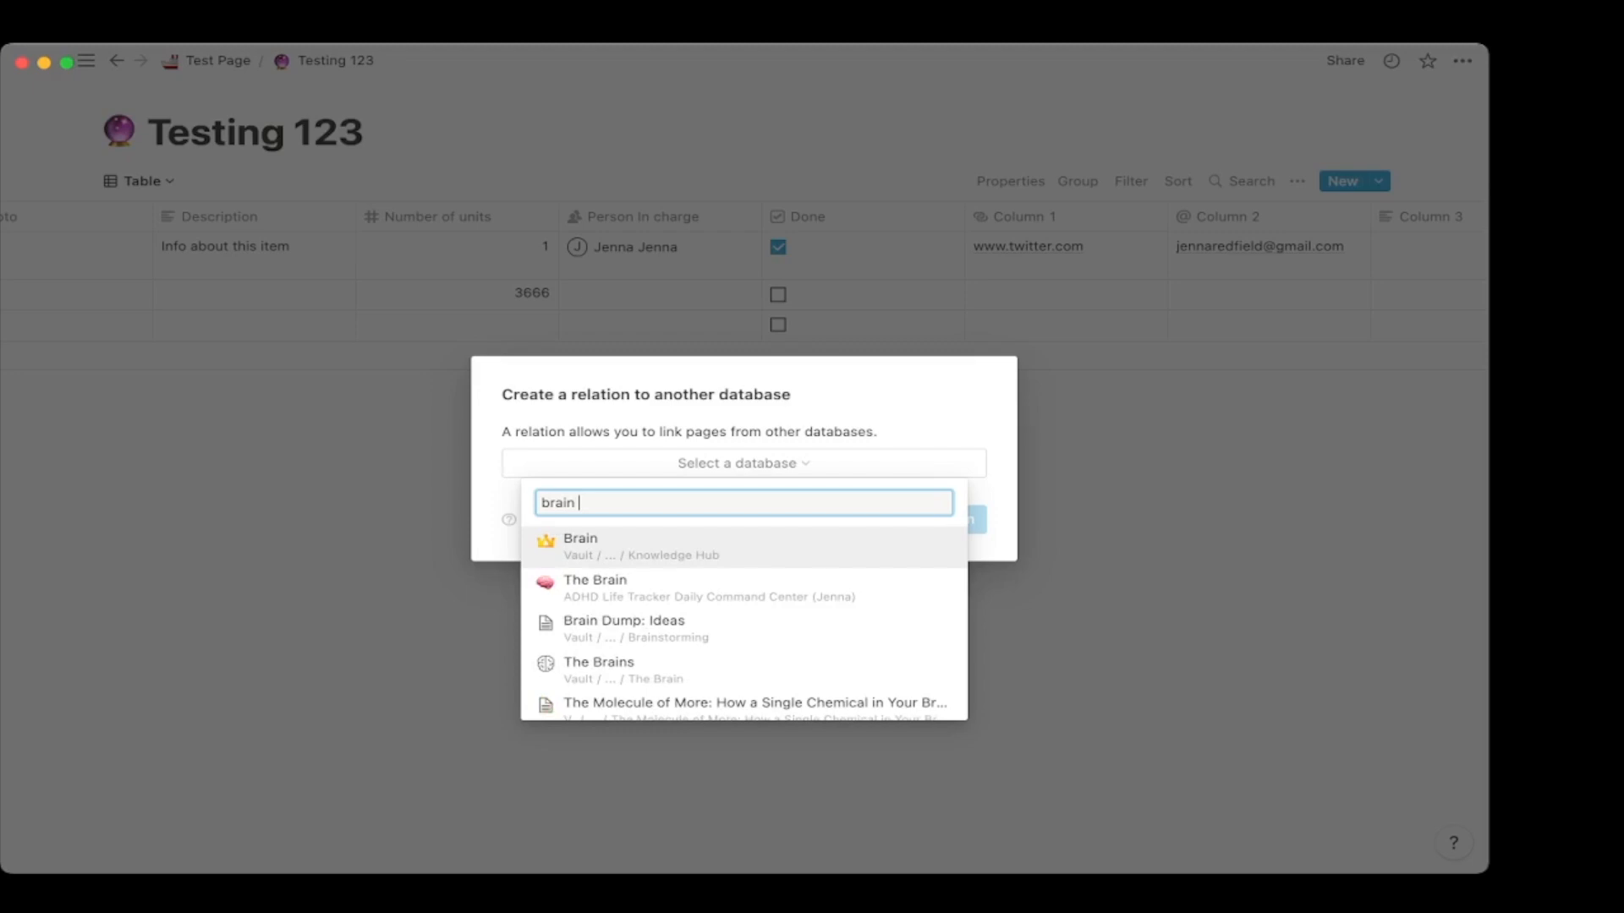
{"action": "key", "text": "Down"}
{"action": "key", "text": "Down"}
{"action": "key", "text": "Down"}
{"action": "key", "text": "Return"}
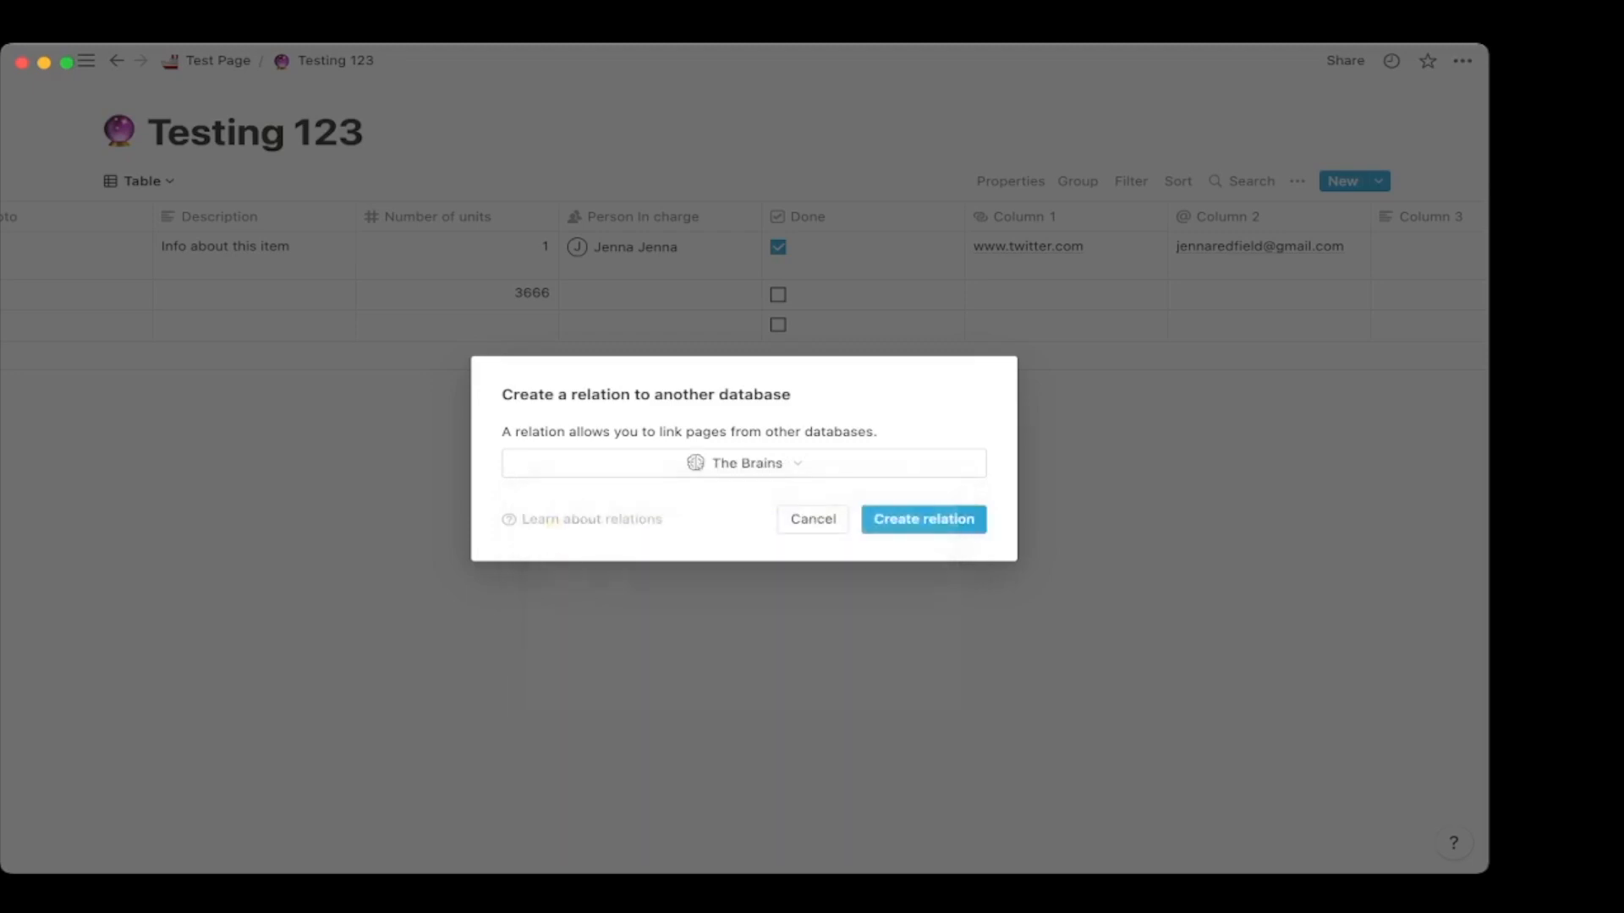
{"action": "key", "text": "Return"}
{"action": "type", "text": "Brain"}
{"action": "key", "text": "Return"}
{"action": "key", "text": "Return"}
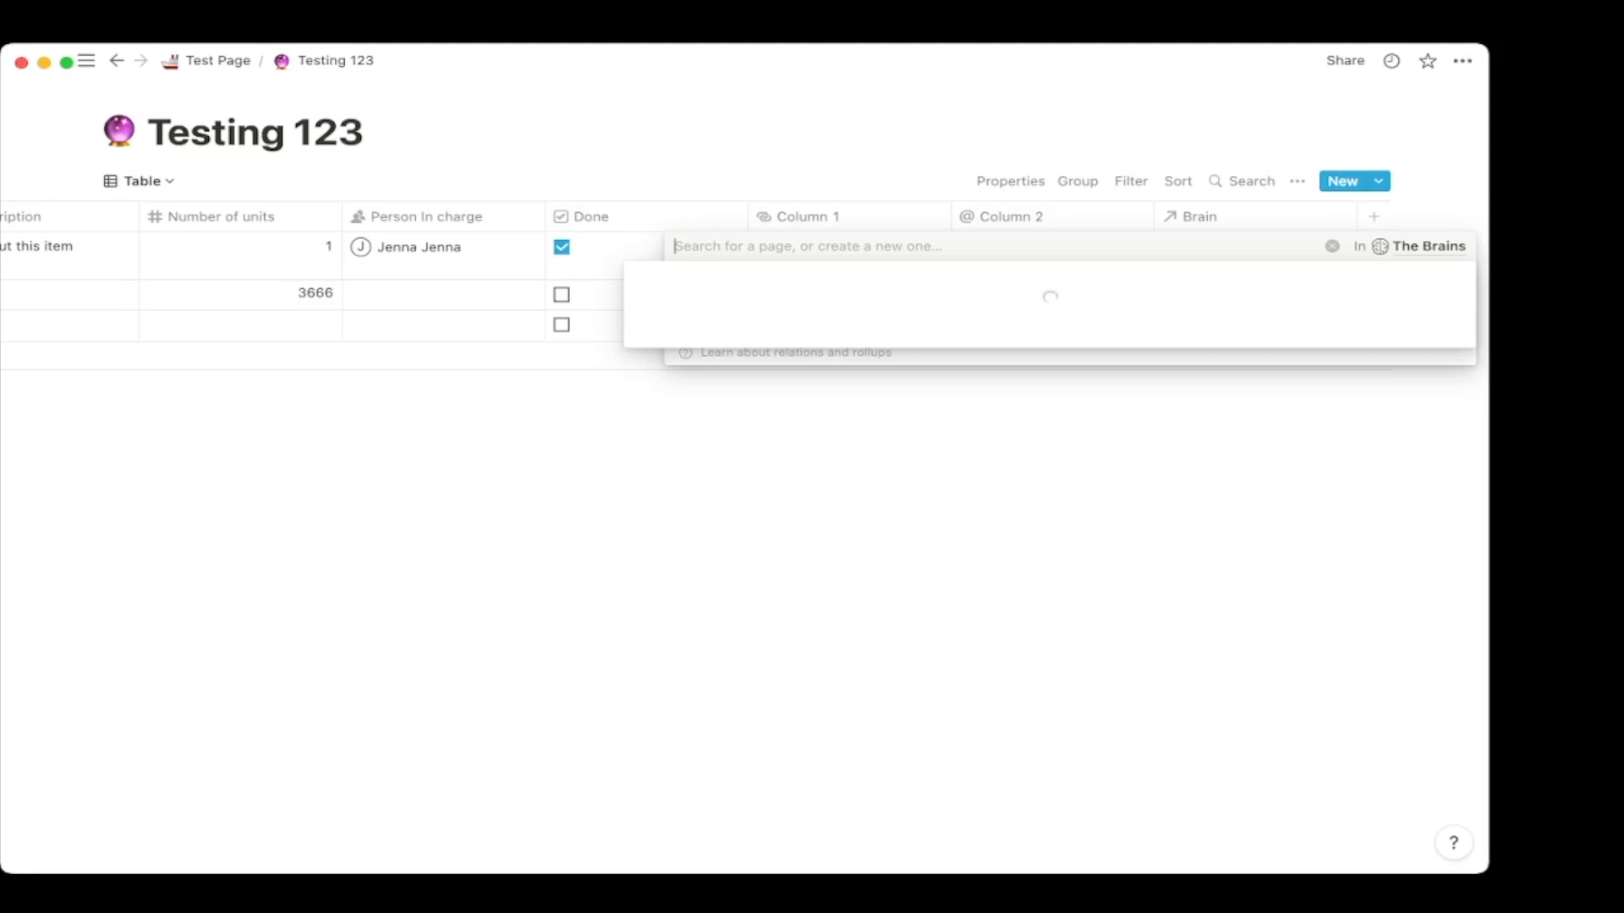
Link the Audacity page to the first row's Brain cell.
{"action": "scroll", "coordinate": [845, 419], "scroll_direction": "down", "scroll_amount": 5}
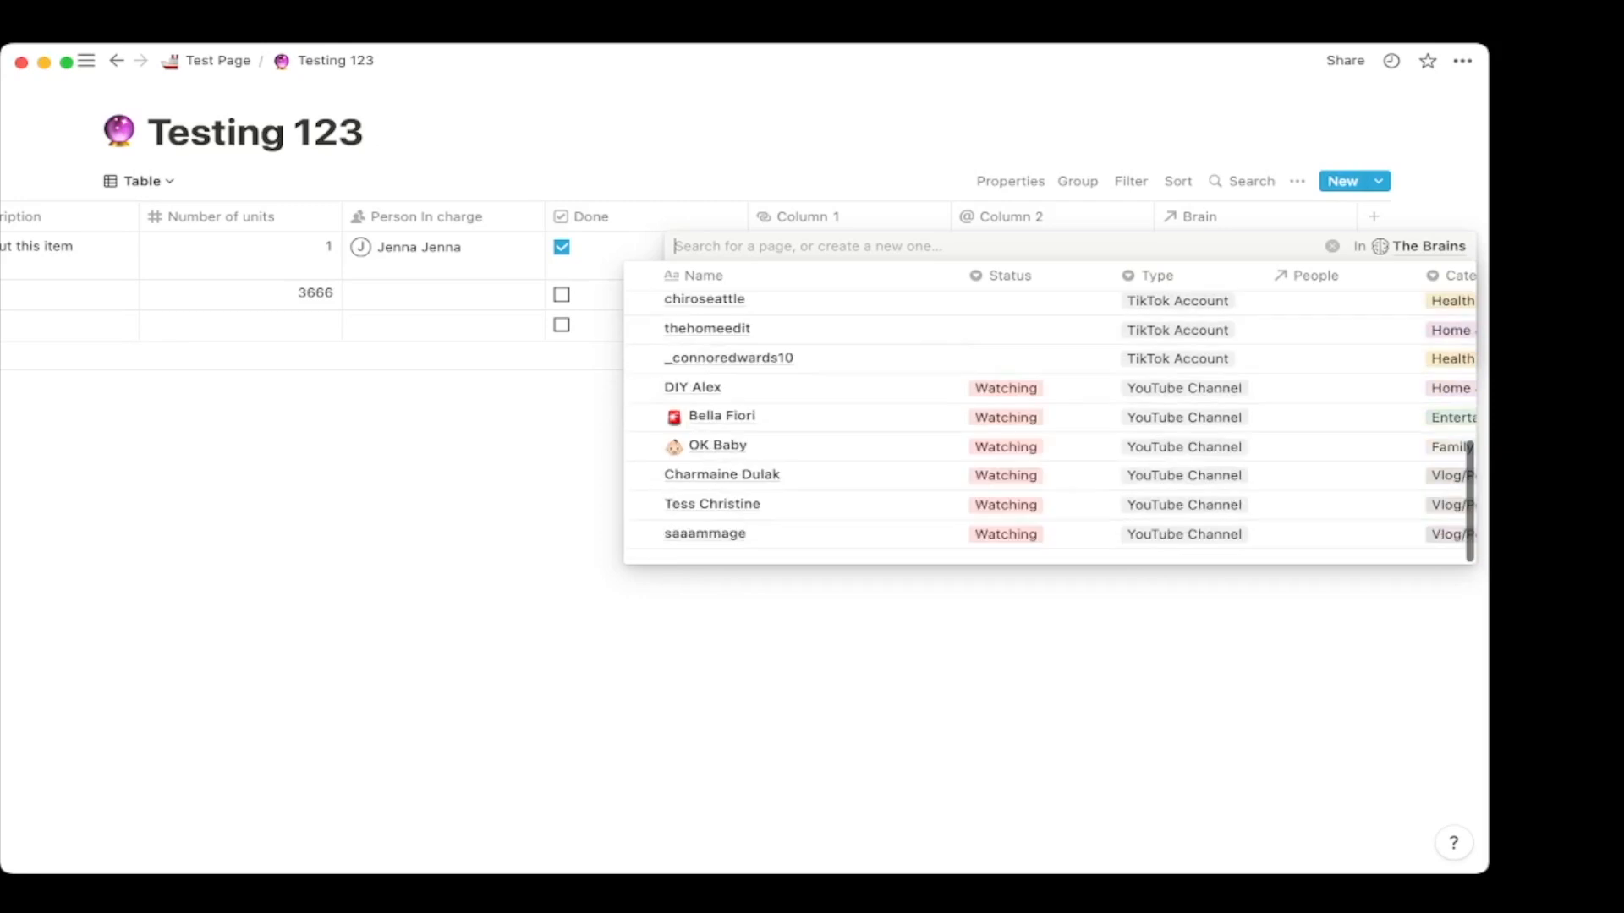
{"action": "scroll", "coordinate": [846, 476], "scroll_direction": "down", "scroll_amount": 10}
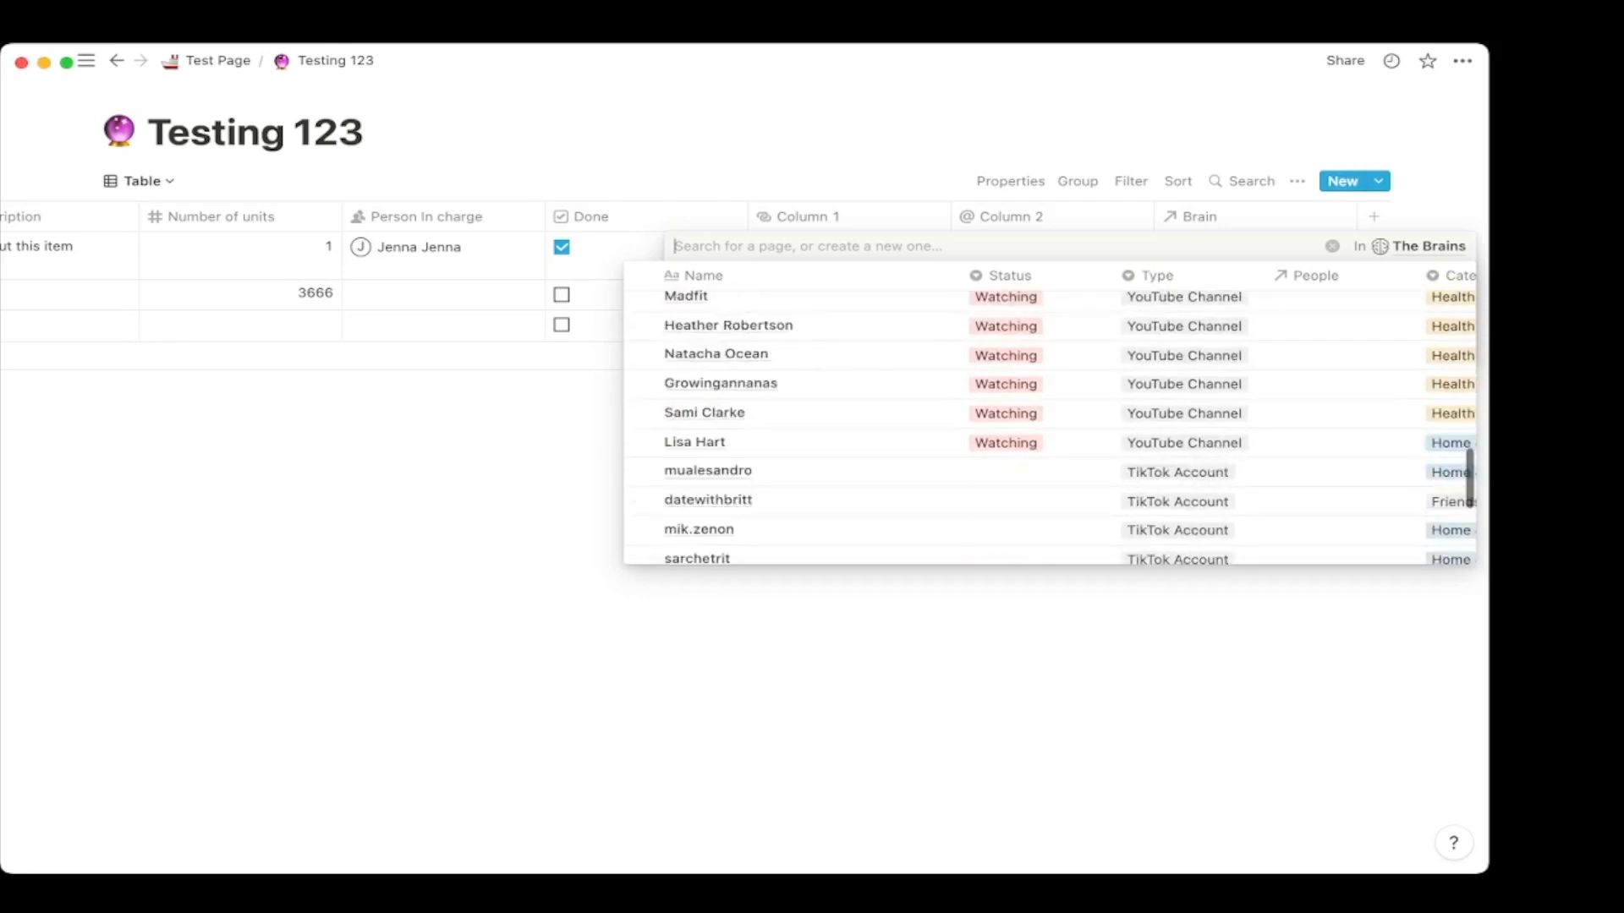
{"action": "scroll", "coordinate": [846, 476], "scroll_direction": "down", "scroll_amount": 5}
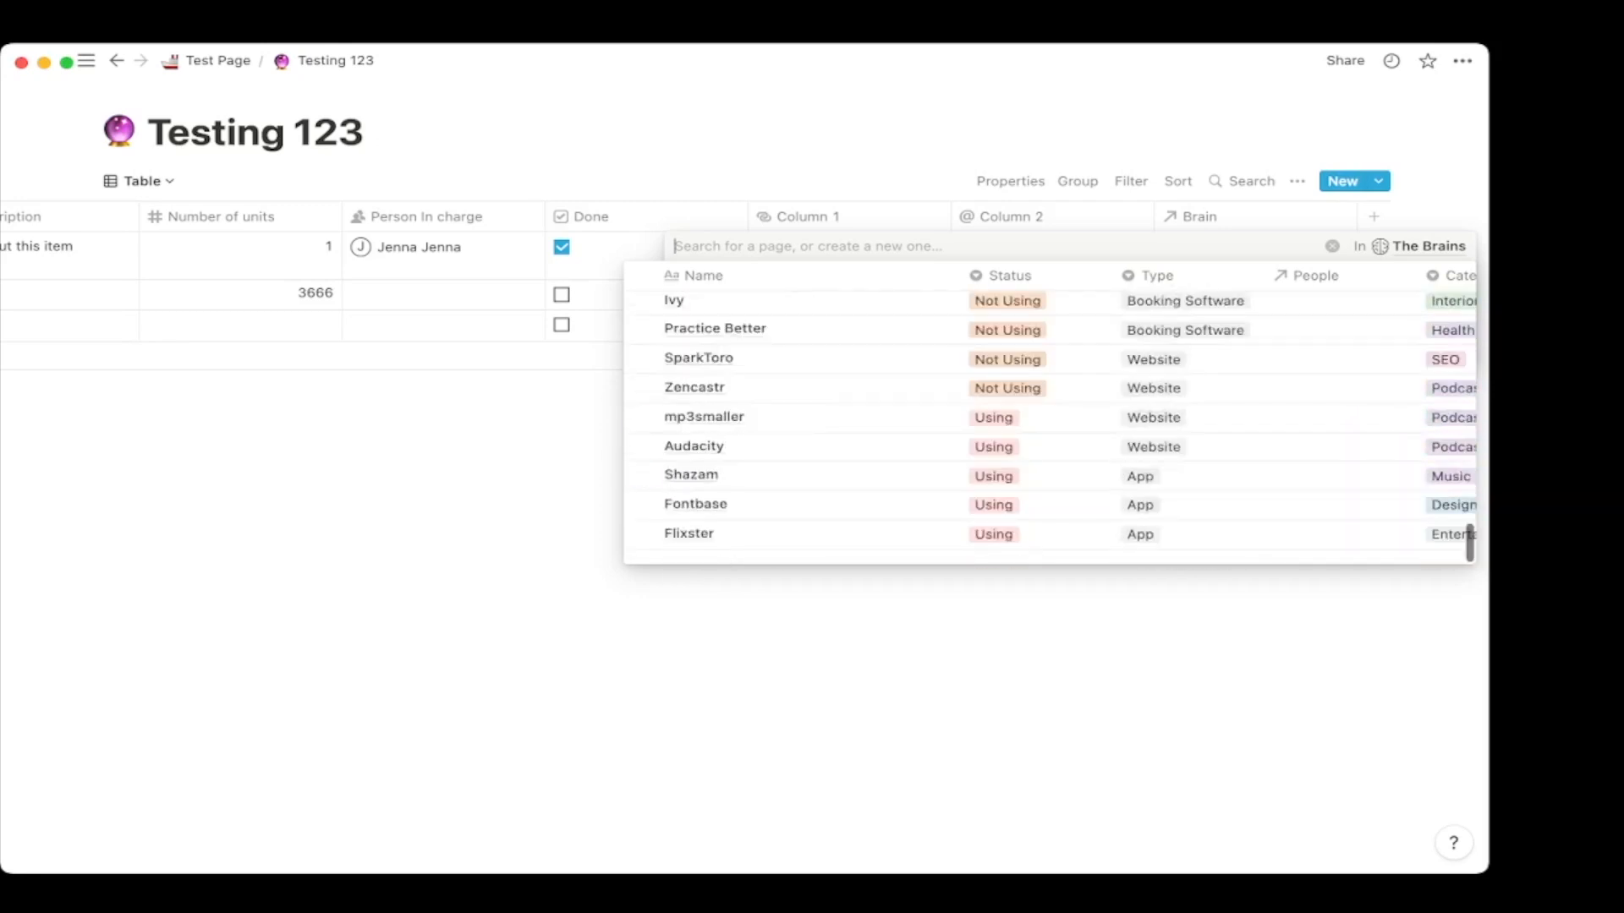
{"action": "left_click", "coordinate": [644, 448]}
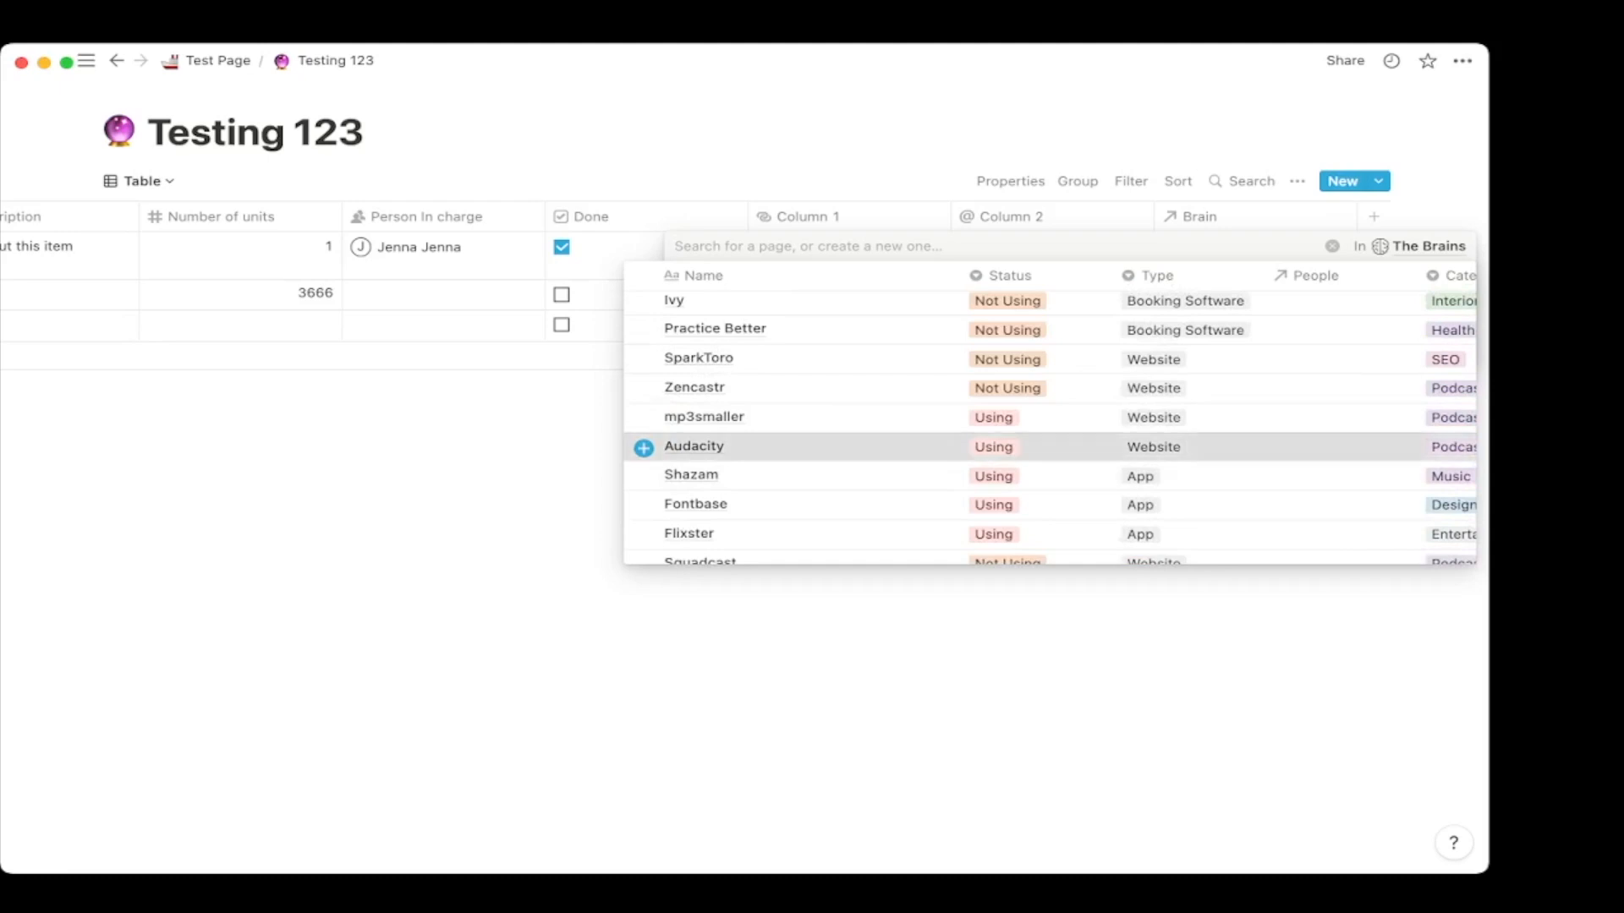
{"action": "left_click", "coordinate": [643, 127]}
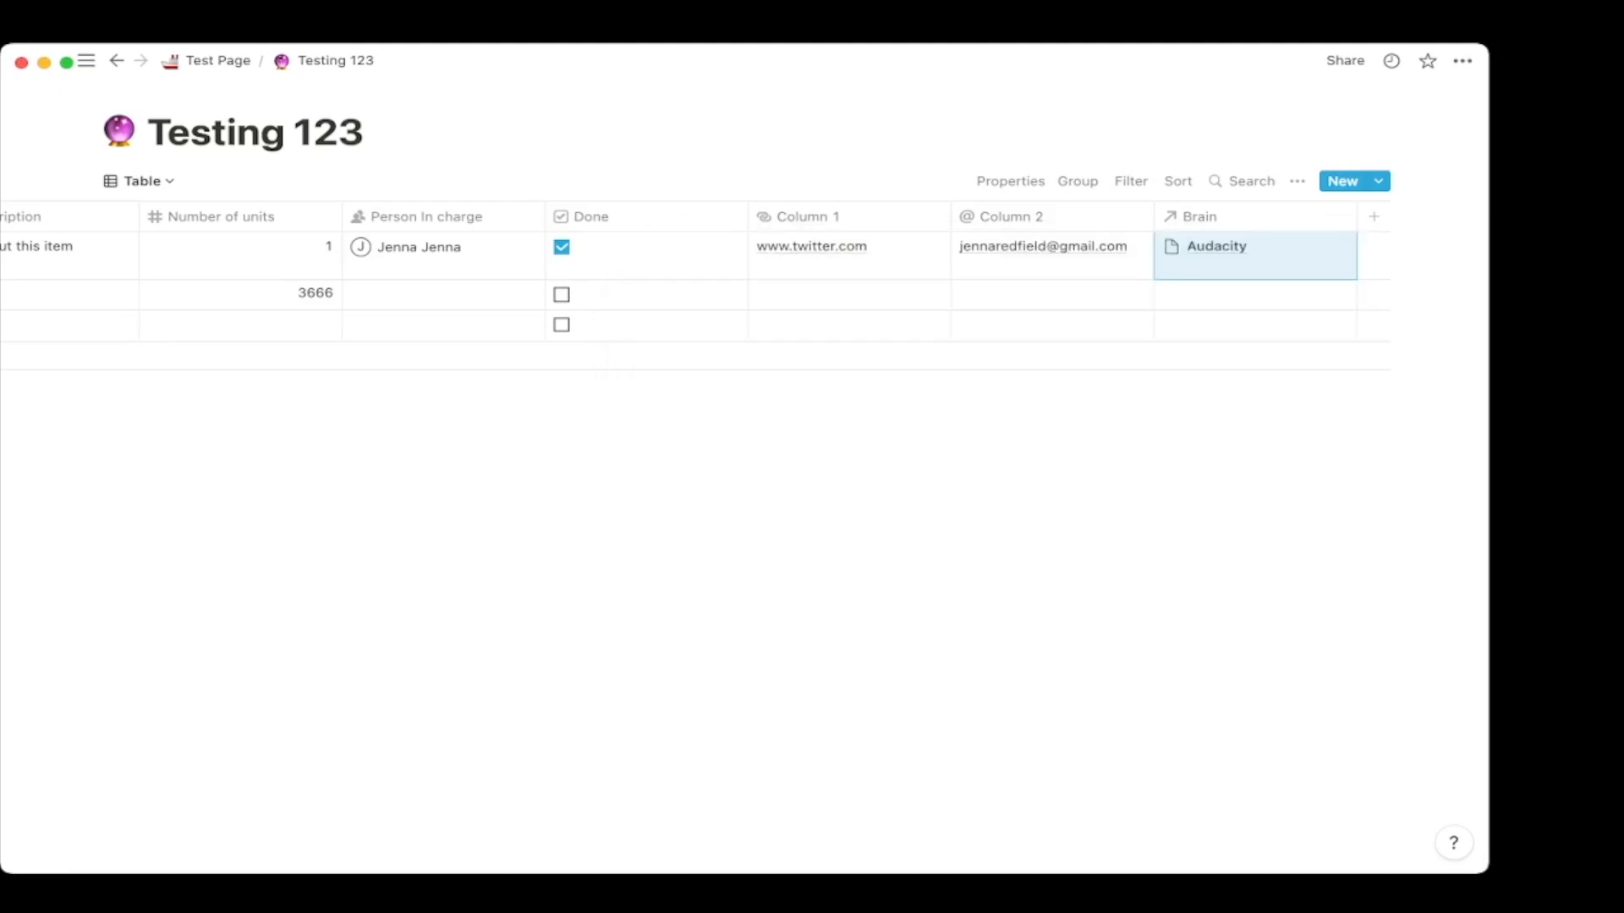
Preview the linked Audacity page, then close the preview and linked-pages list.
{"action": "key", "text": "Return"}
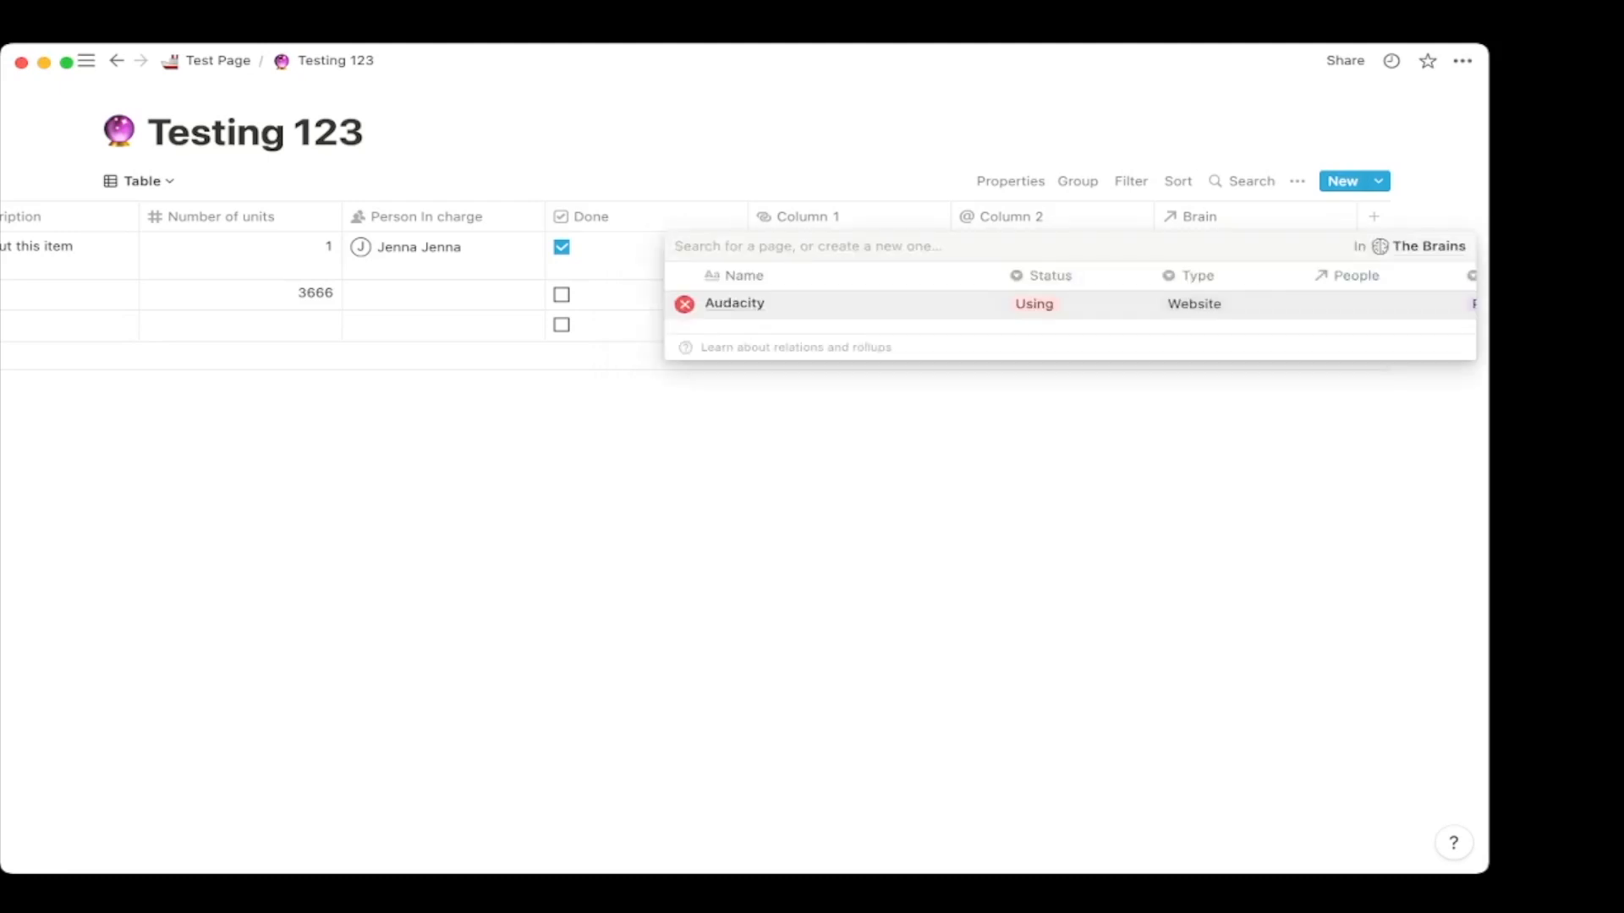
{"action": "key", "text": "Return"}
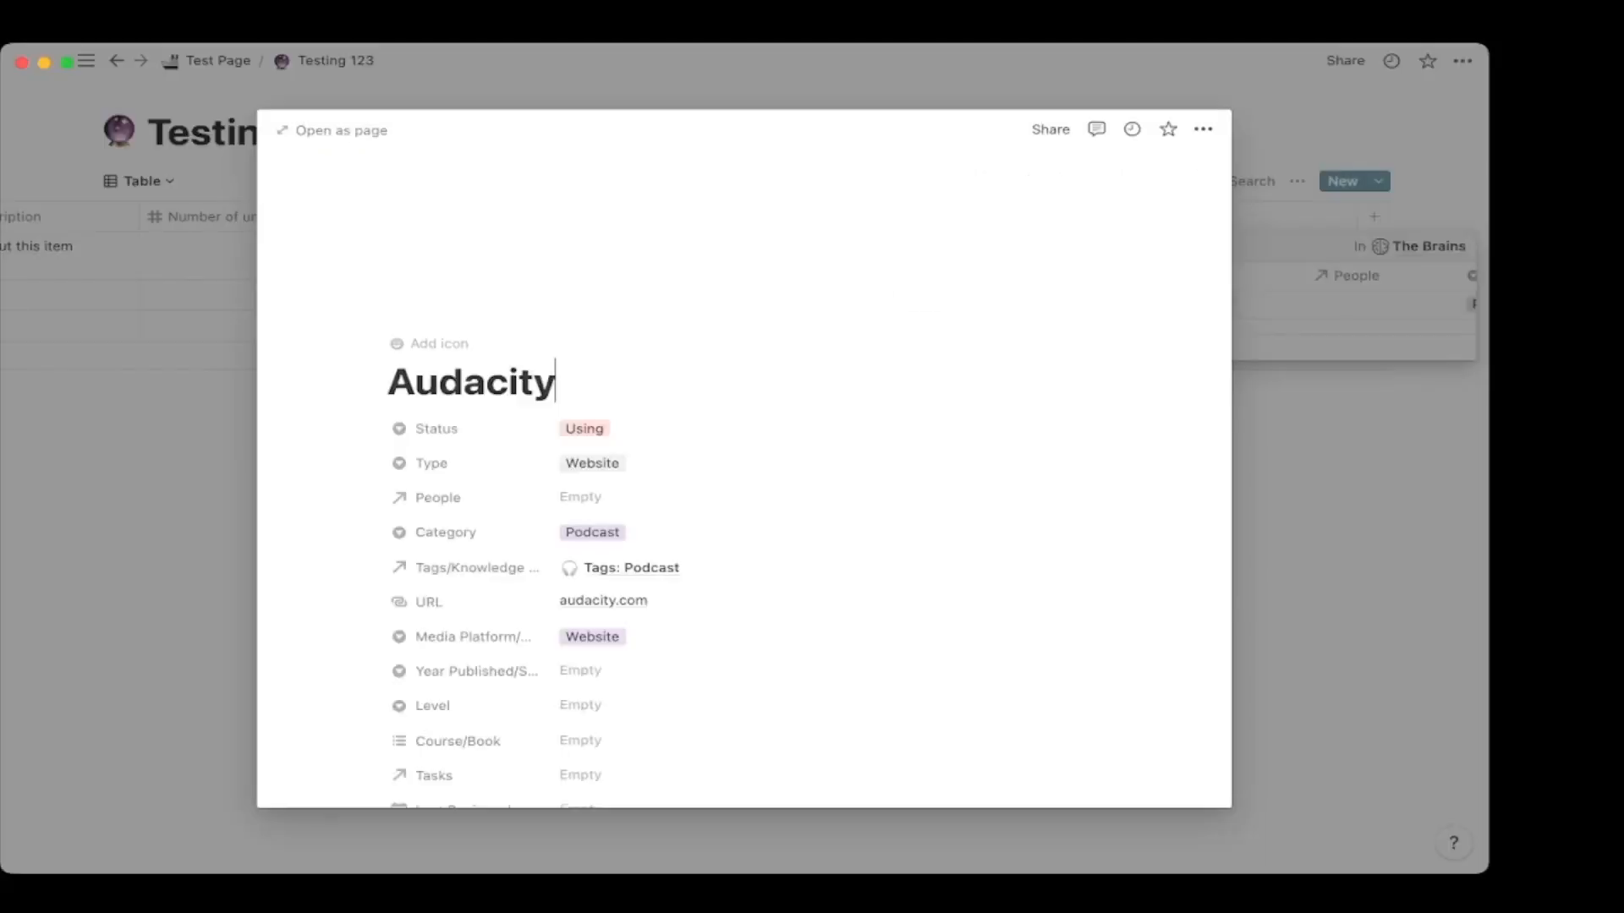
{"action": "scroll", "coordinate": [745, 457], "scroll_direction": "down", "scroll_amount": 10}
{"action": "scroll", "coordinate": [744, 380], "scroll_direction": "down", "scroll_amount": 5}
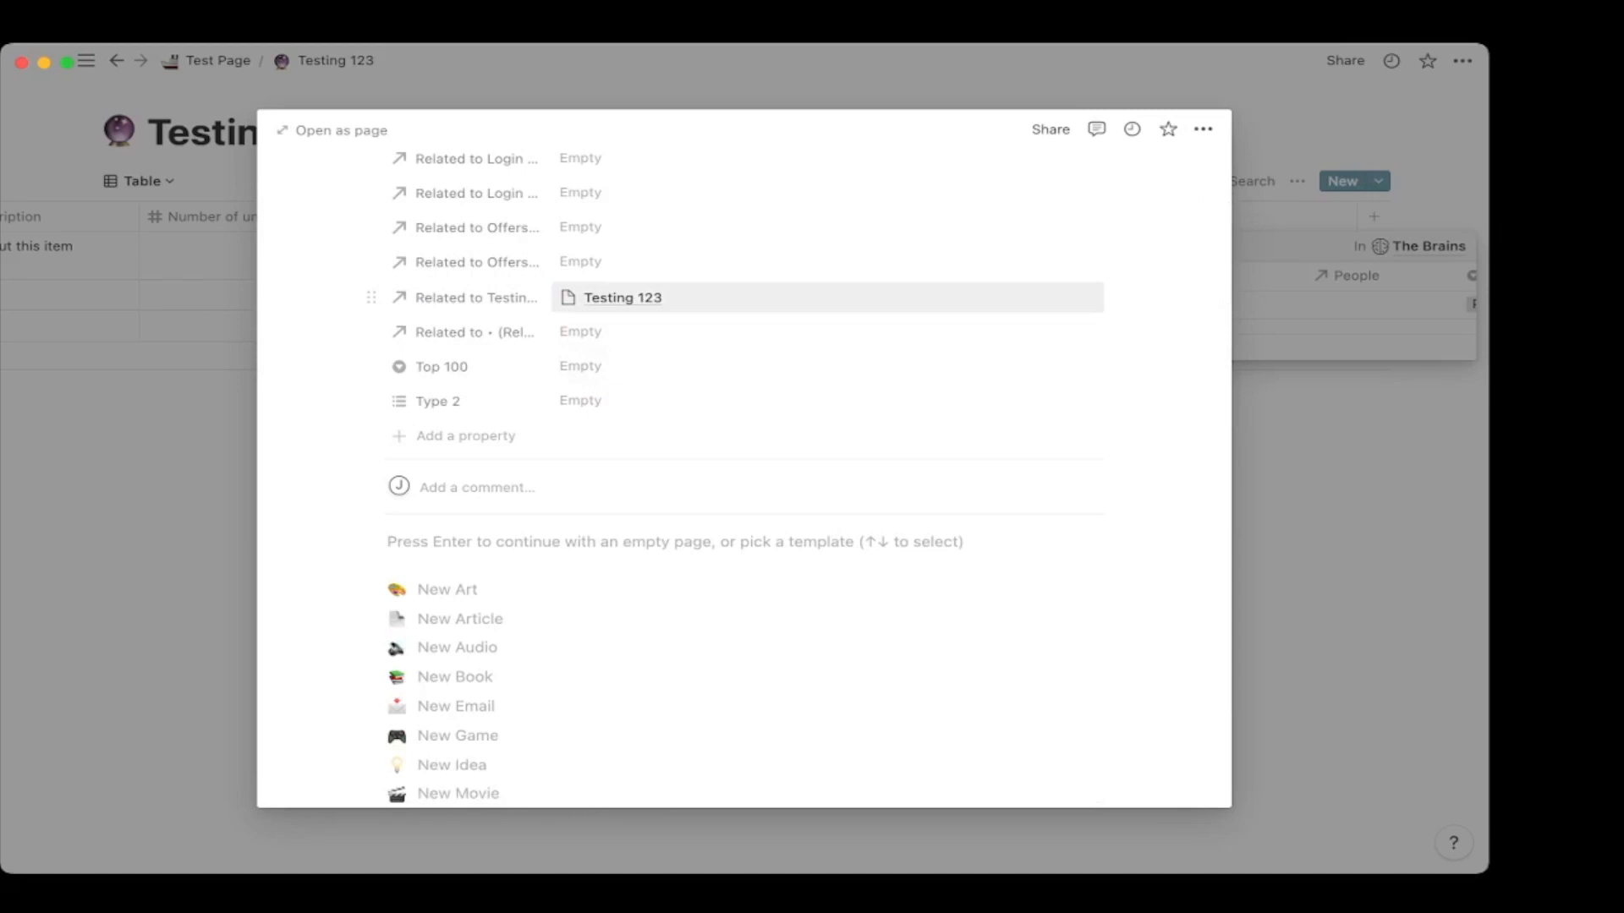
{"action": "scroll", "coordinate": [745, 457], "scroll_direction": "up", "scroll_amount": 15}
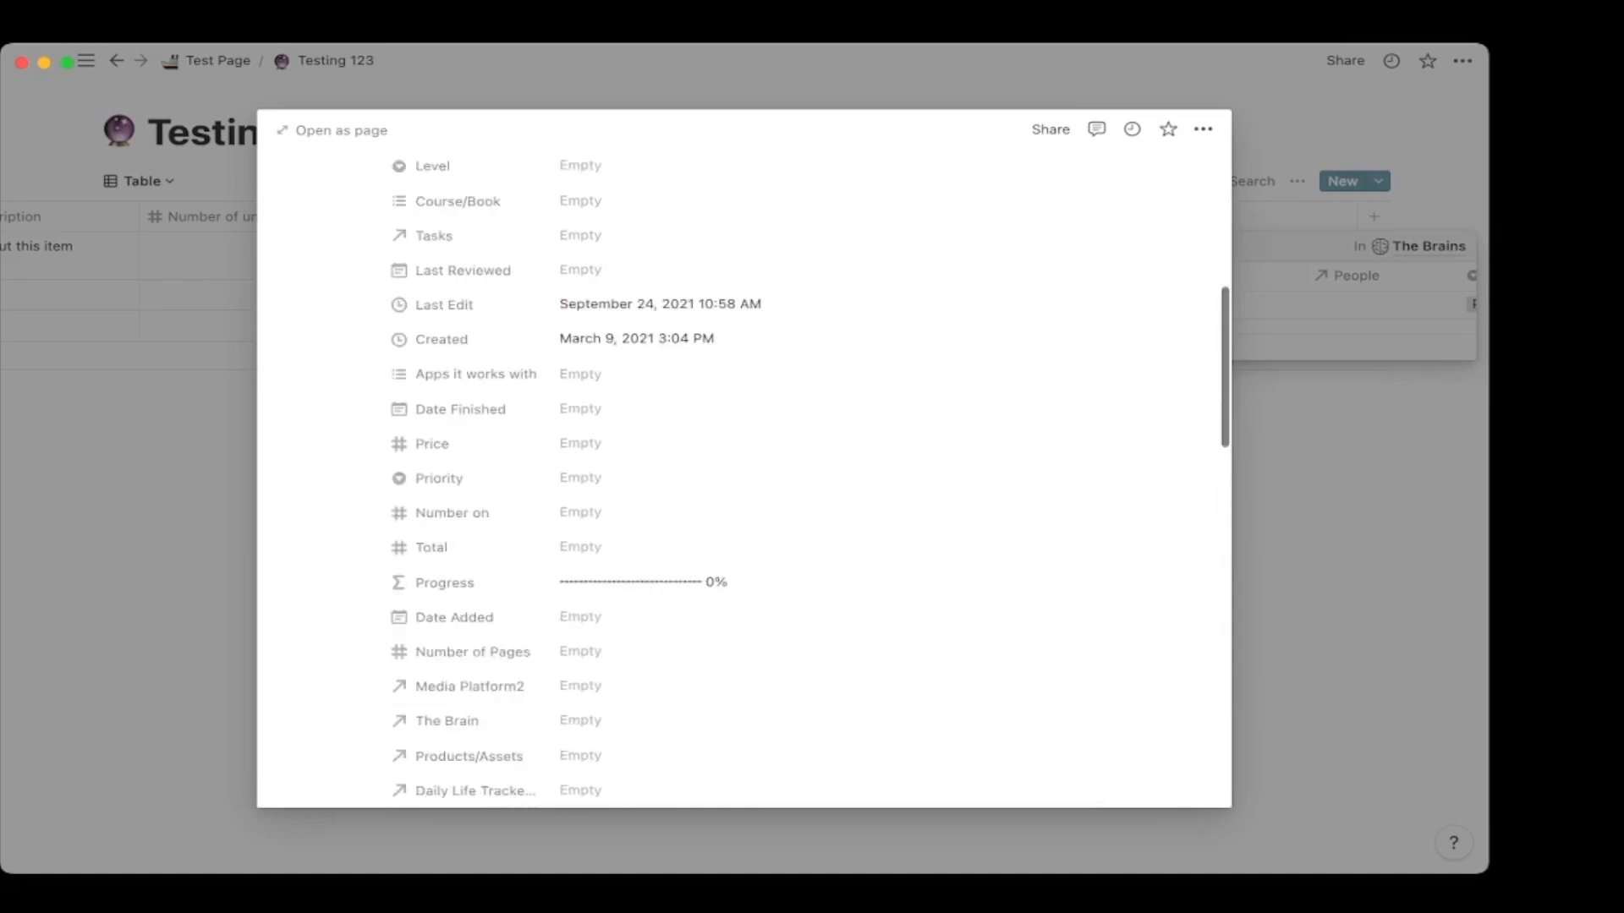
{"action": "key", "text": "Escape"}
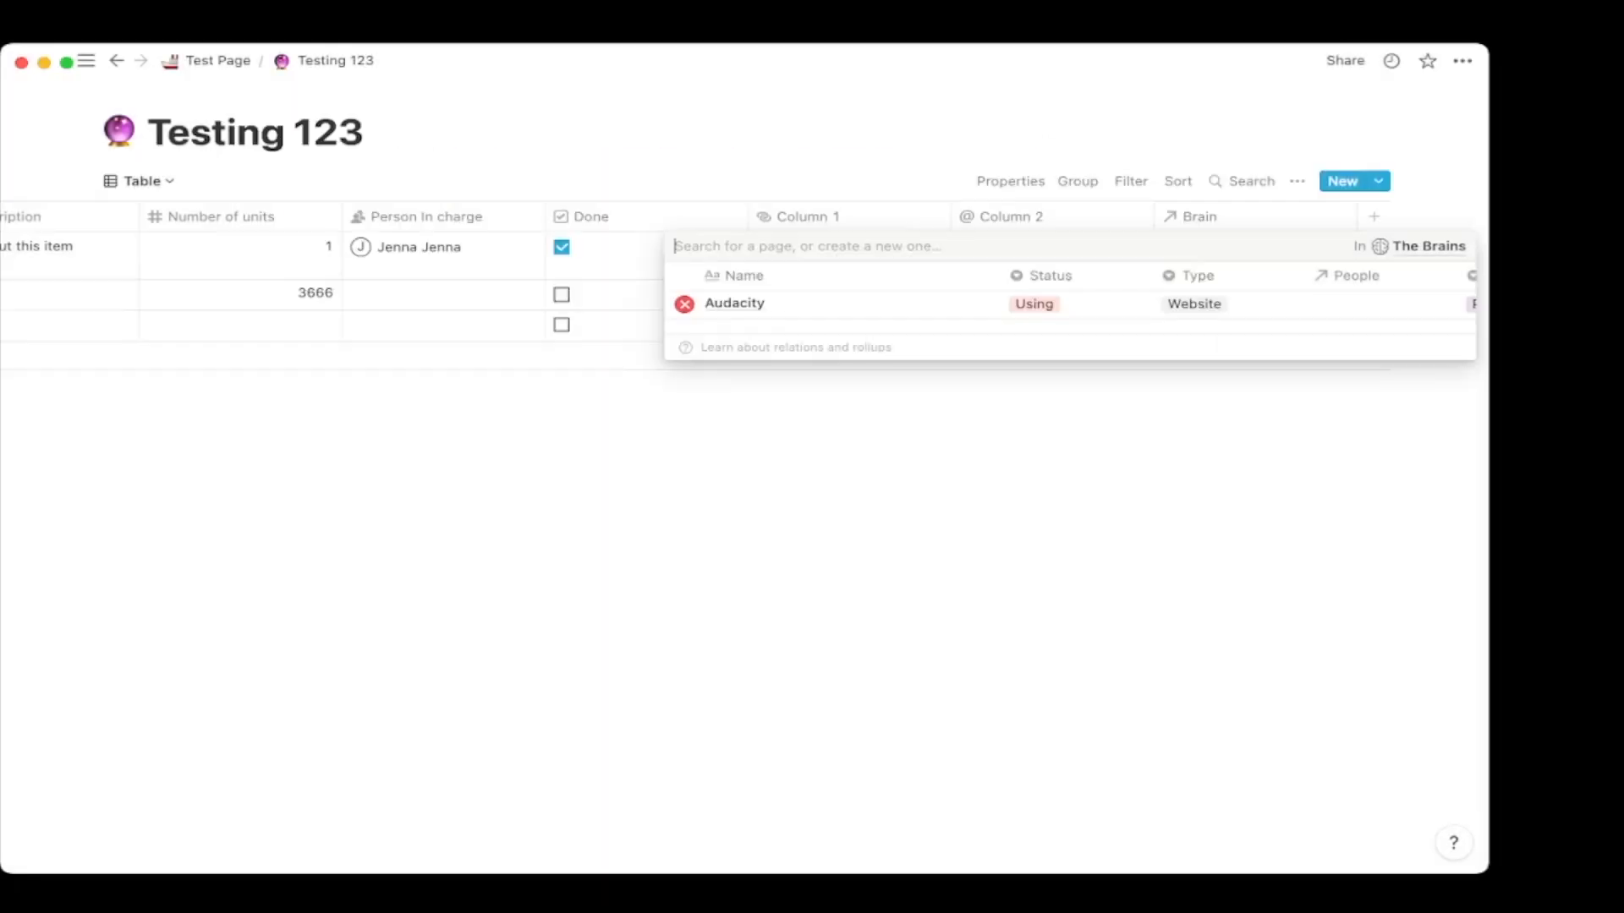
{"action": "key", "text": "Escape"}
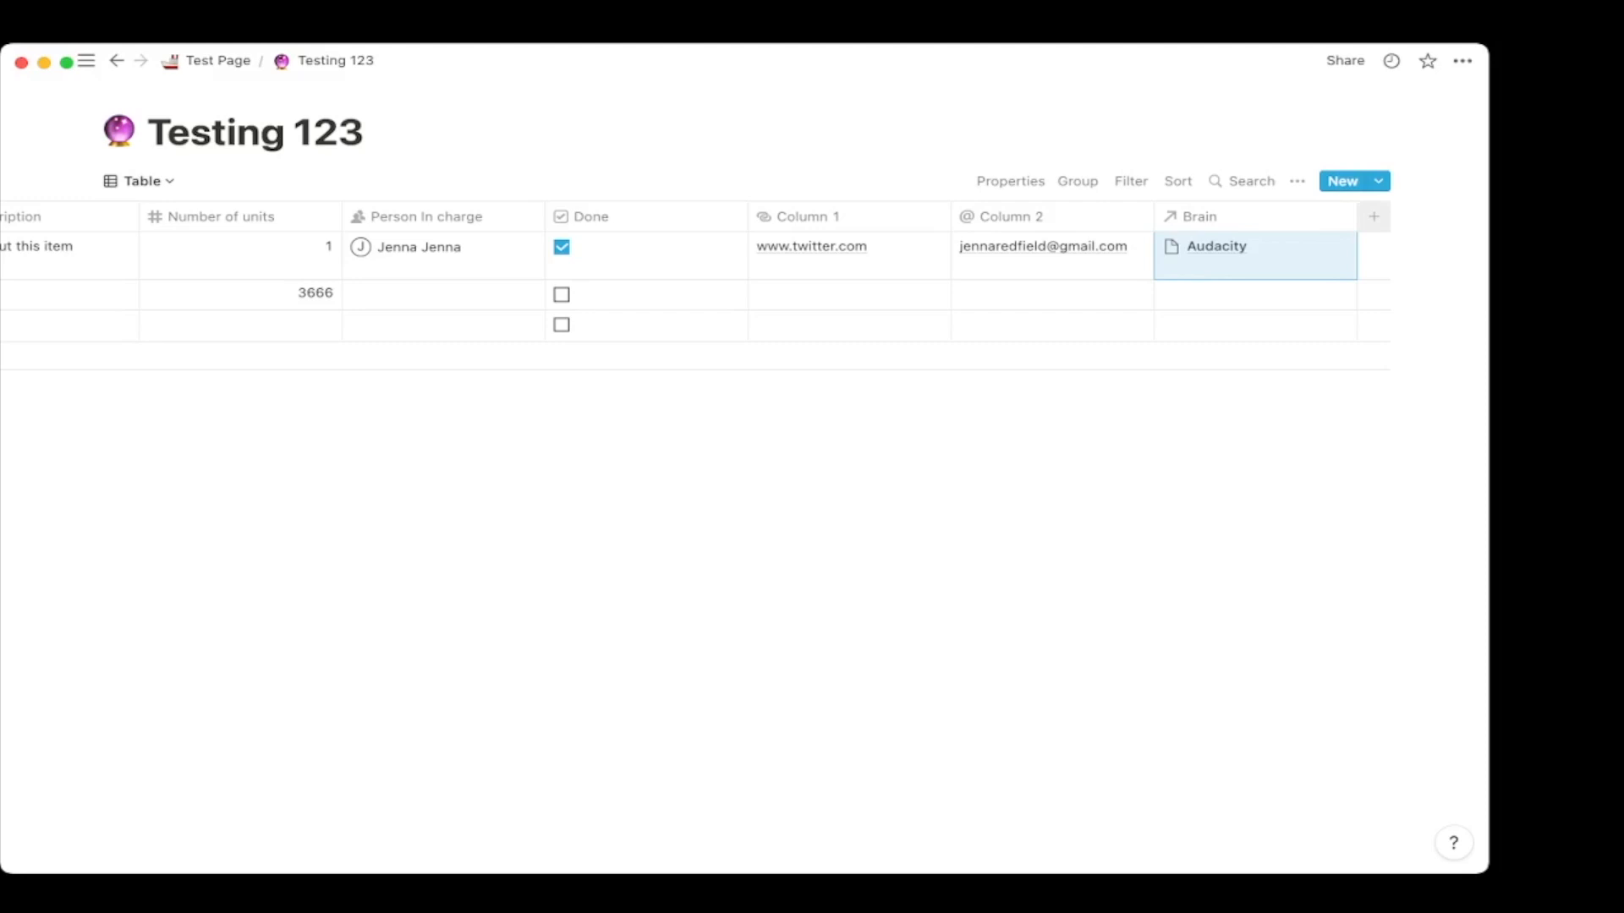
Add Column 3 after the Brain column and set its property type to Rollup.
{"action": "left_click", "coordinate": [1373, 216]}
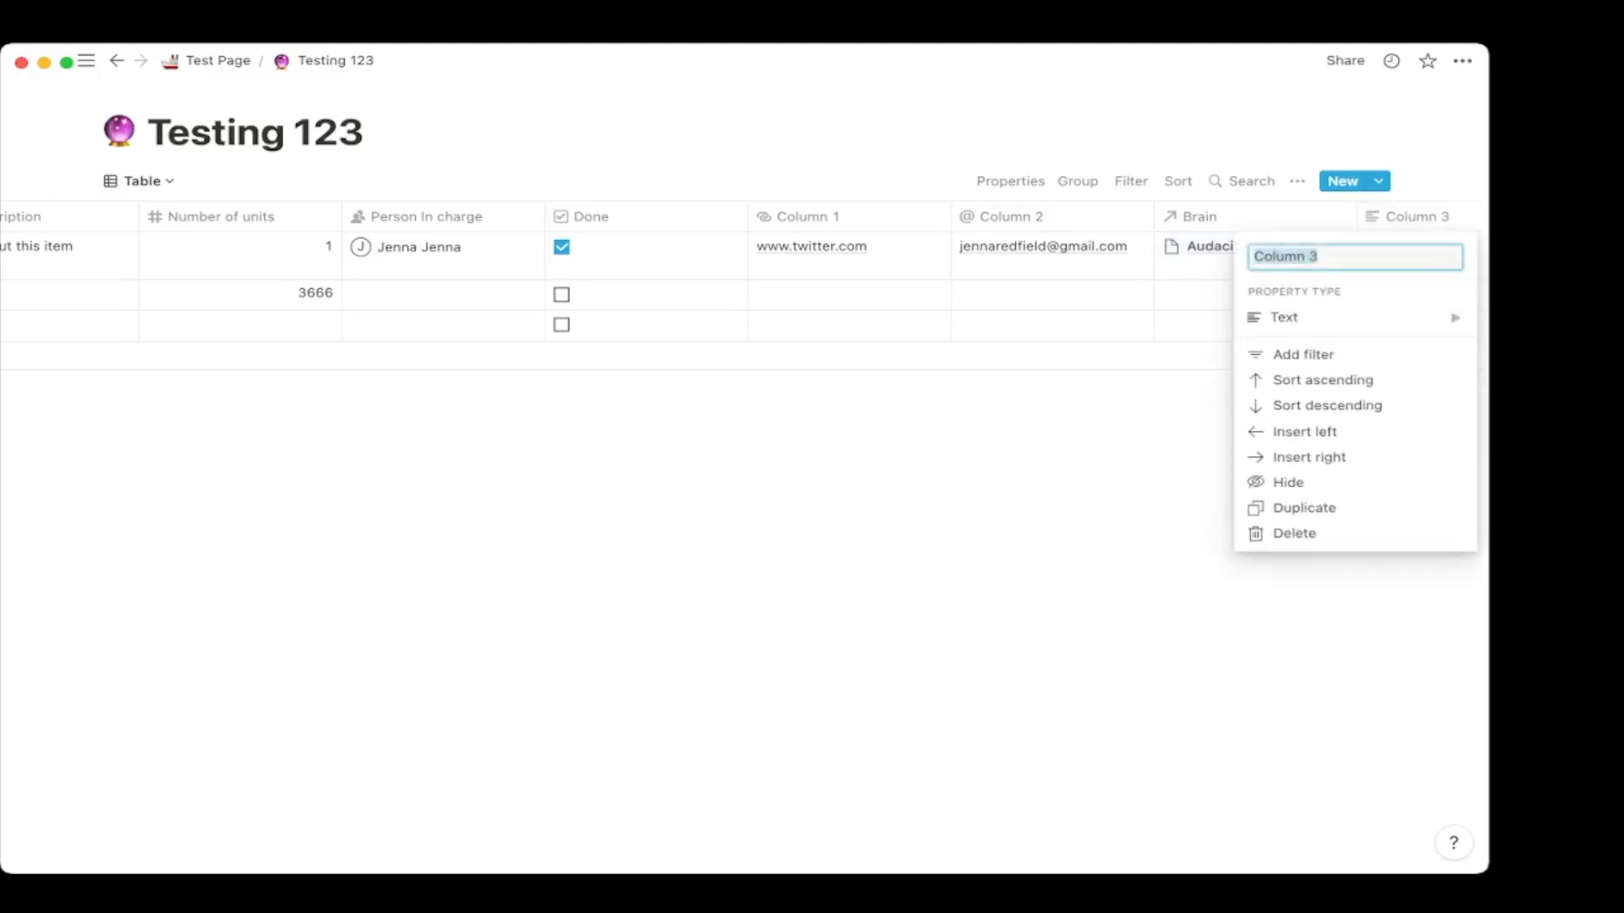
{"action": "mouse_move", "coordinate": [1356, 318]}
{"action": "scroll", "coordinate": [1099, 353], "scroll_direction": "down", "scroll_amount": 3}
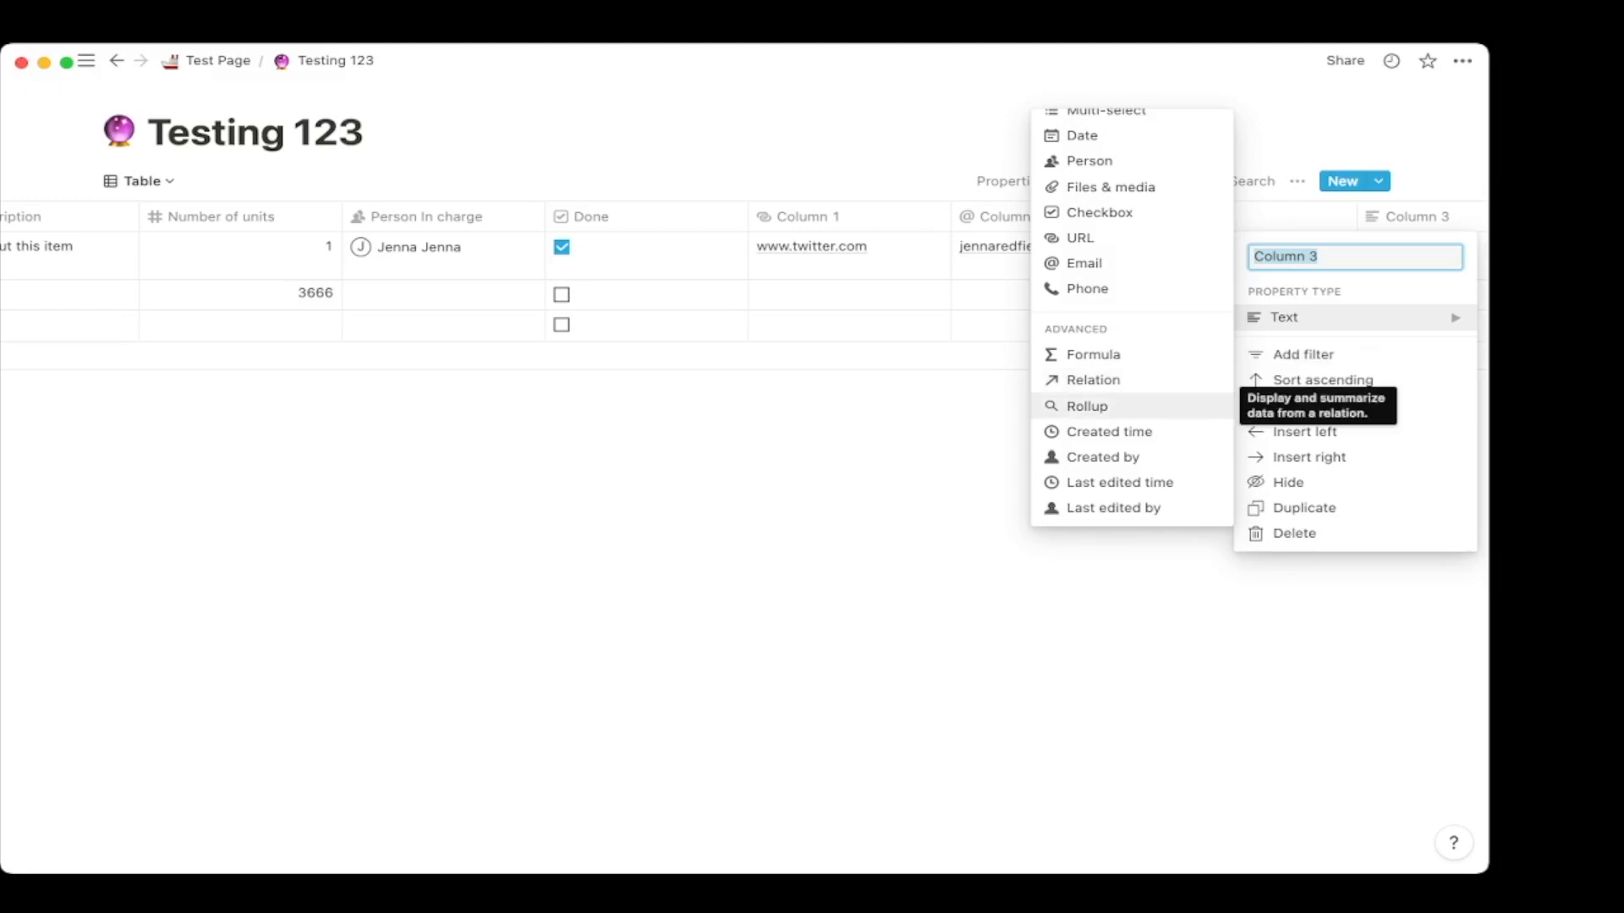
{"action": "left_click", "coordinate": [1087, 406]}
{"action": "scroll", "coordinate": [761, 270], "scroll_direction": "right", "scroll_amount": 3}
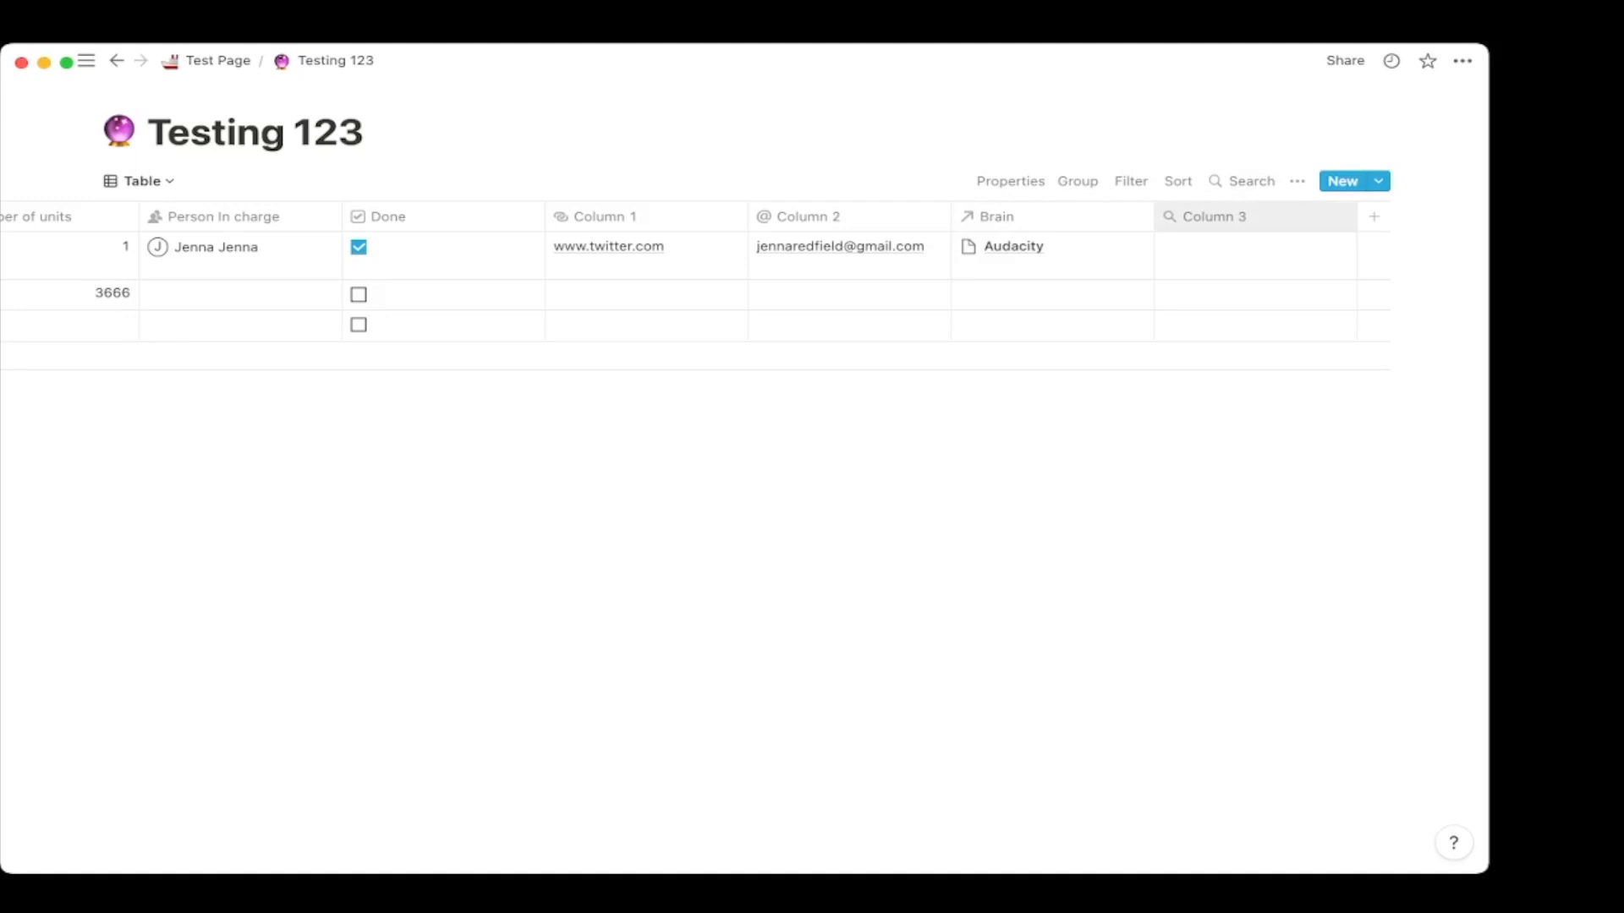
{"action": "left_click", "coordinate": [1217, 216]}
{"action": "left_click", "coordinate": [1200, 317]}
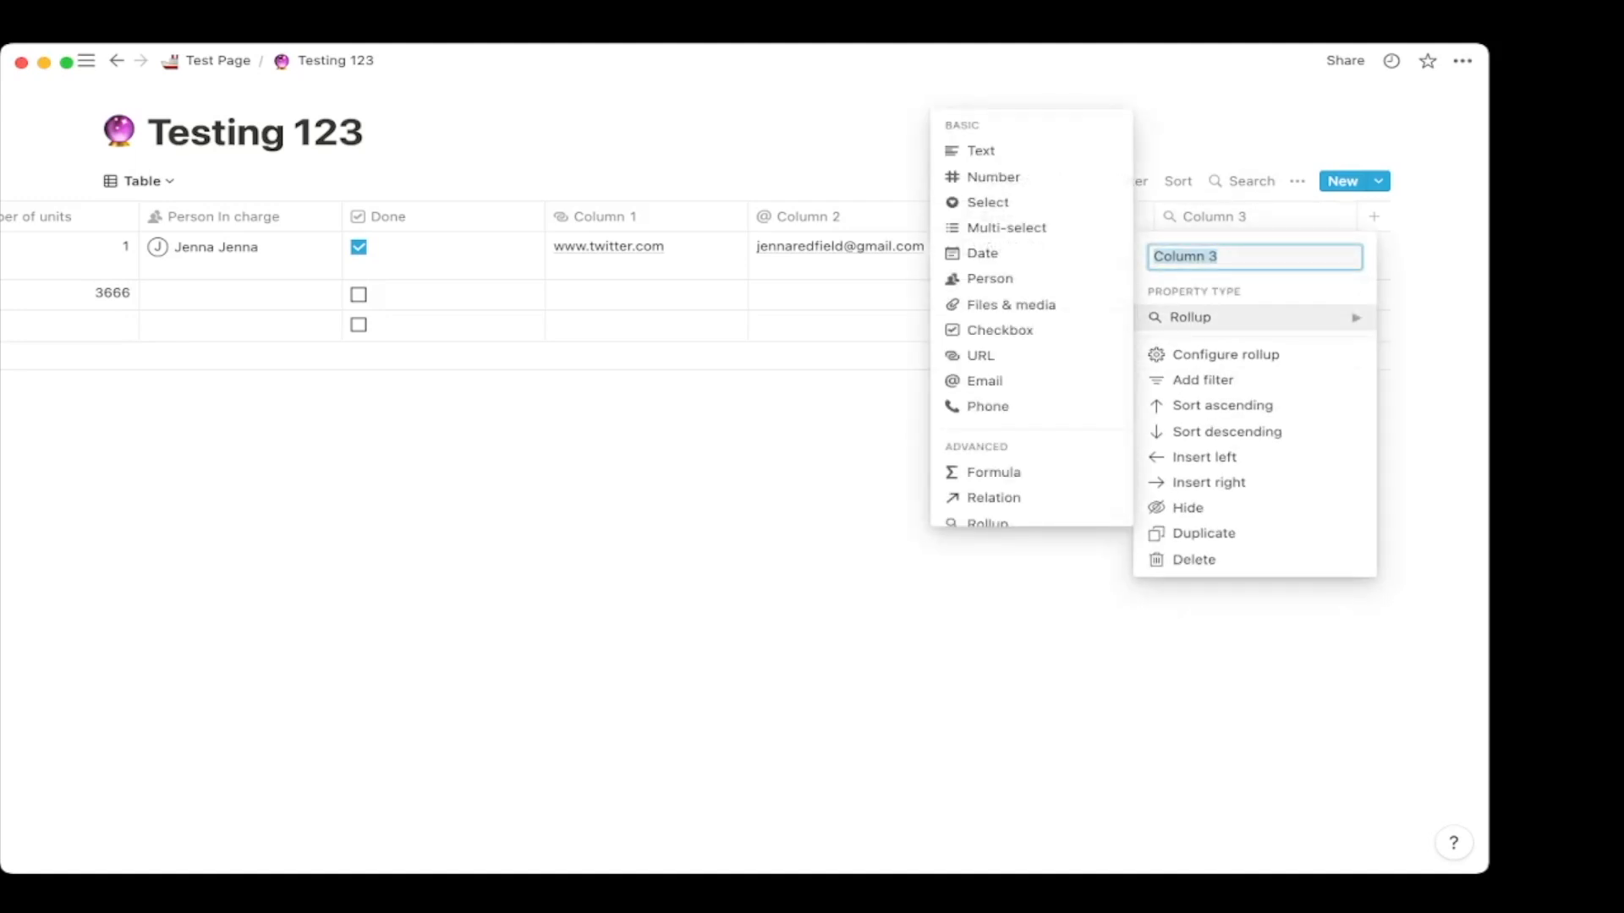
Make Column 3 roll up through the Brain relation, first trying the Date Added property.
{"action": "left_click", "coordinate": [1225, 355]}
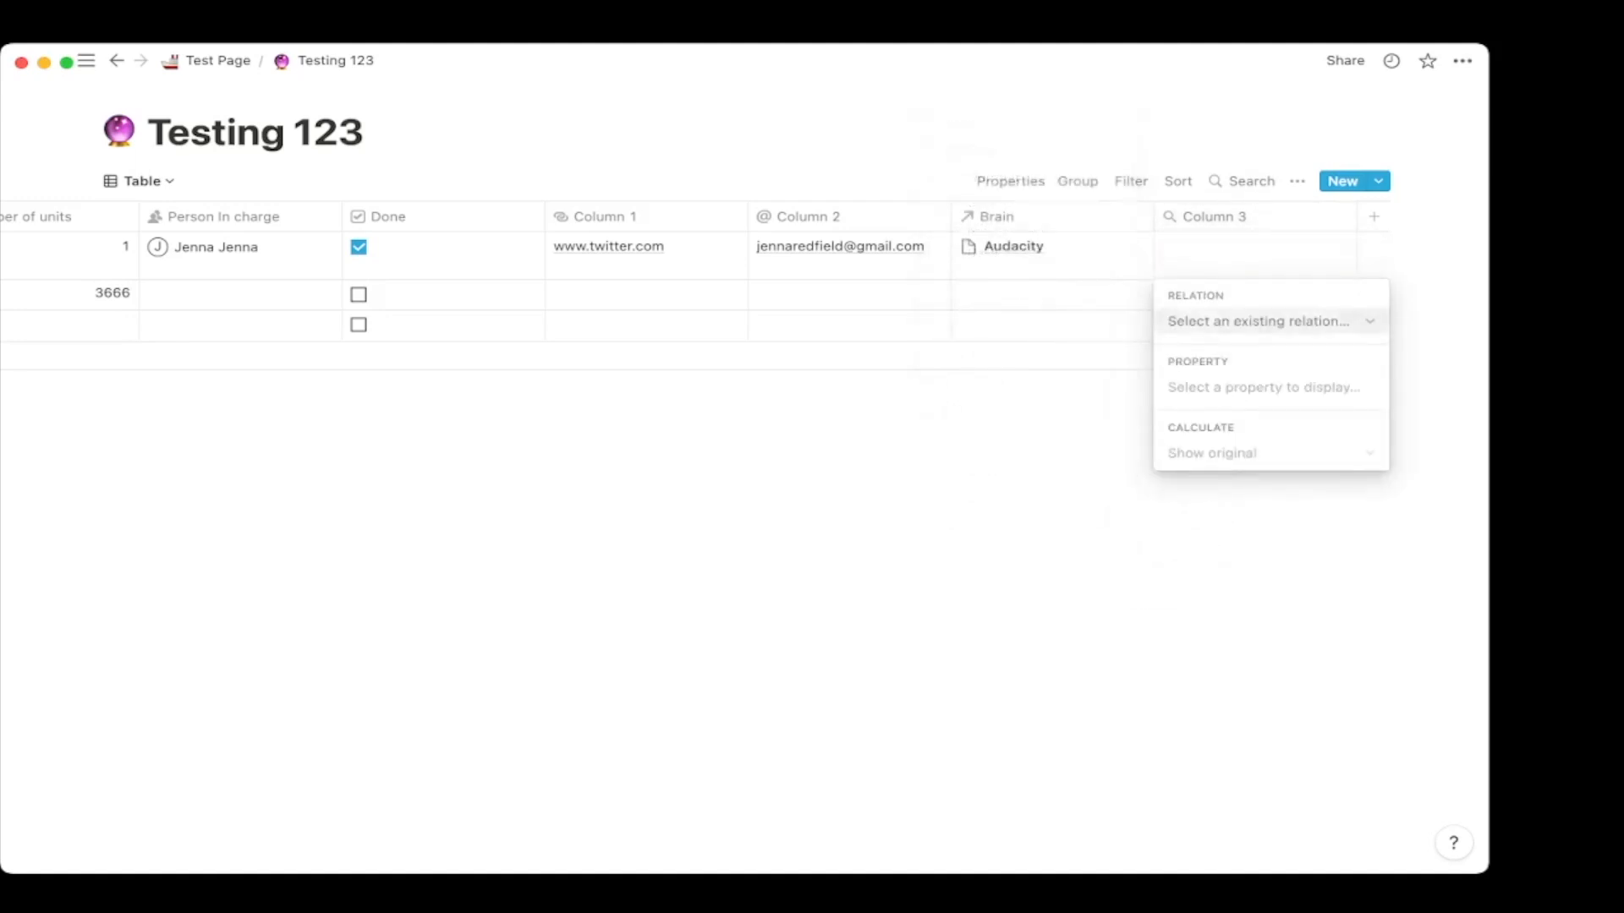
{"action": "left_click", "coordinate": [1259, 321]}
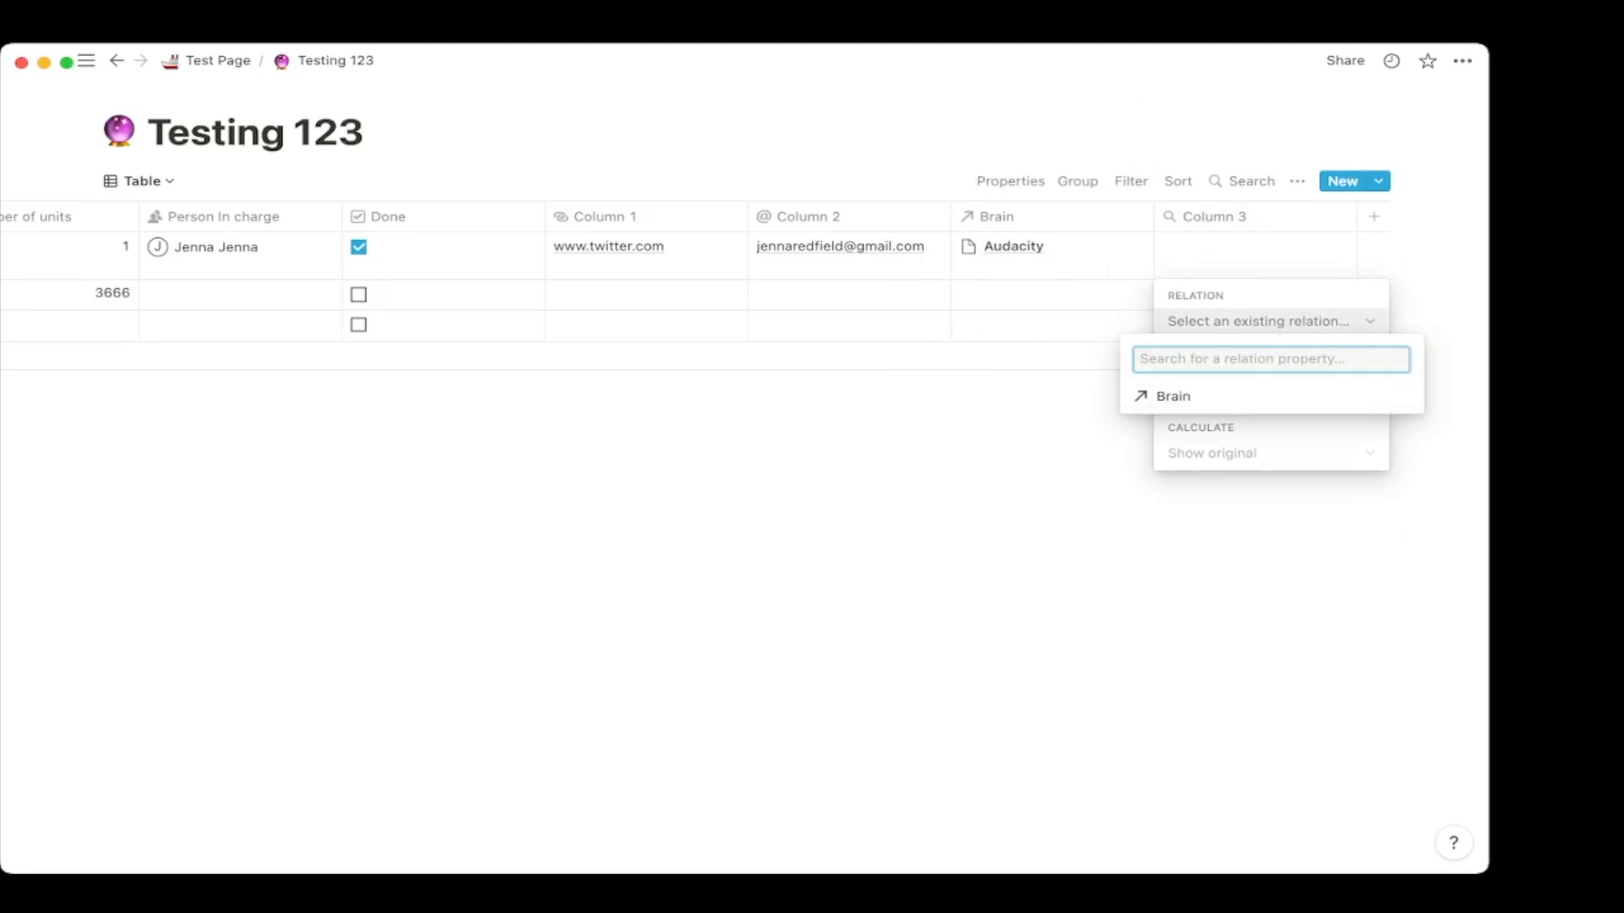
{"action": "left_click", "coordinate": [1218, 395]}
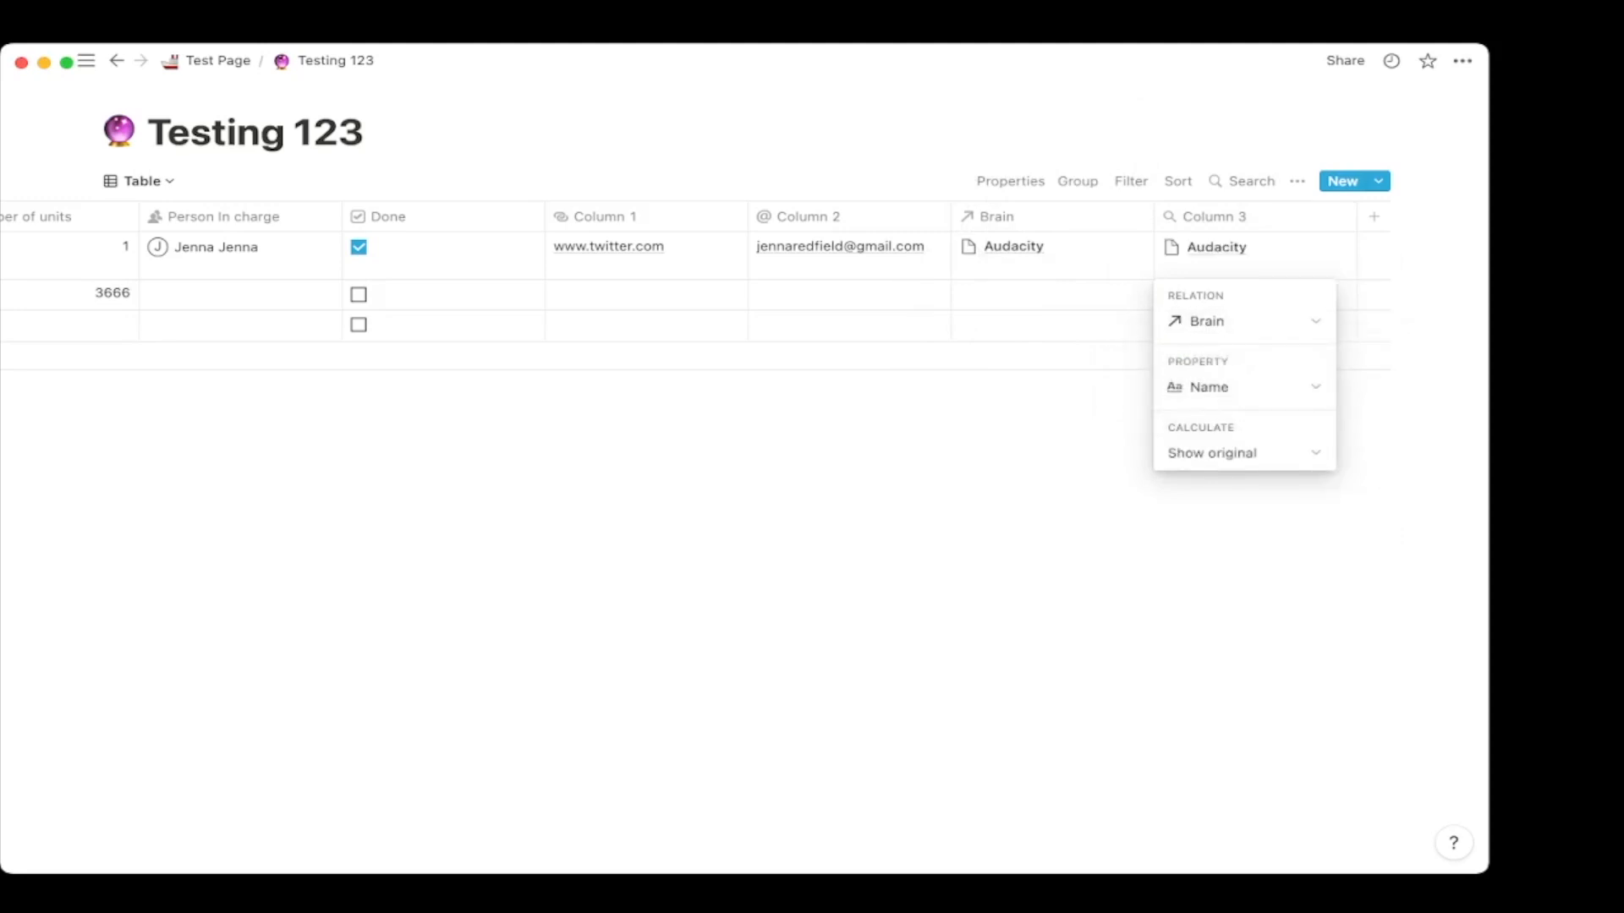
{"action": "left_click", "coordinate": [1243, 386]}
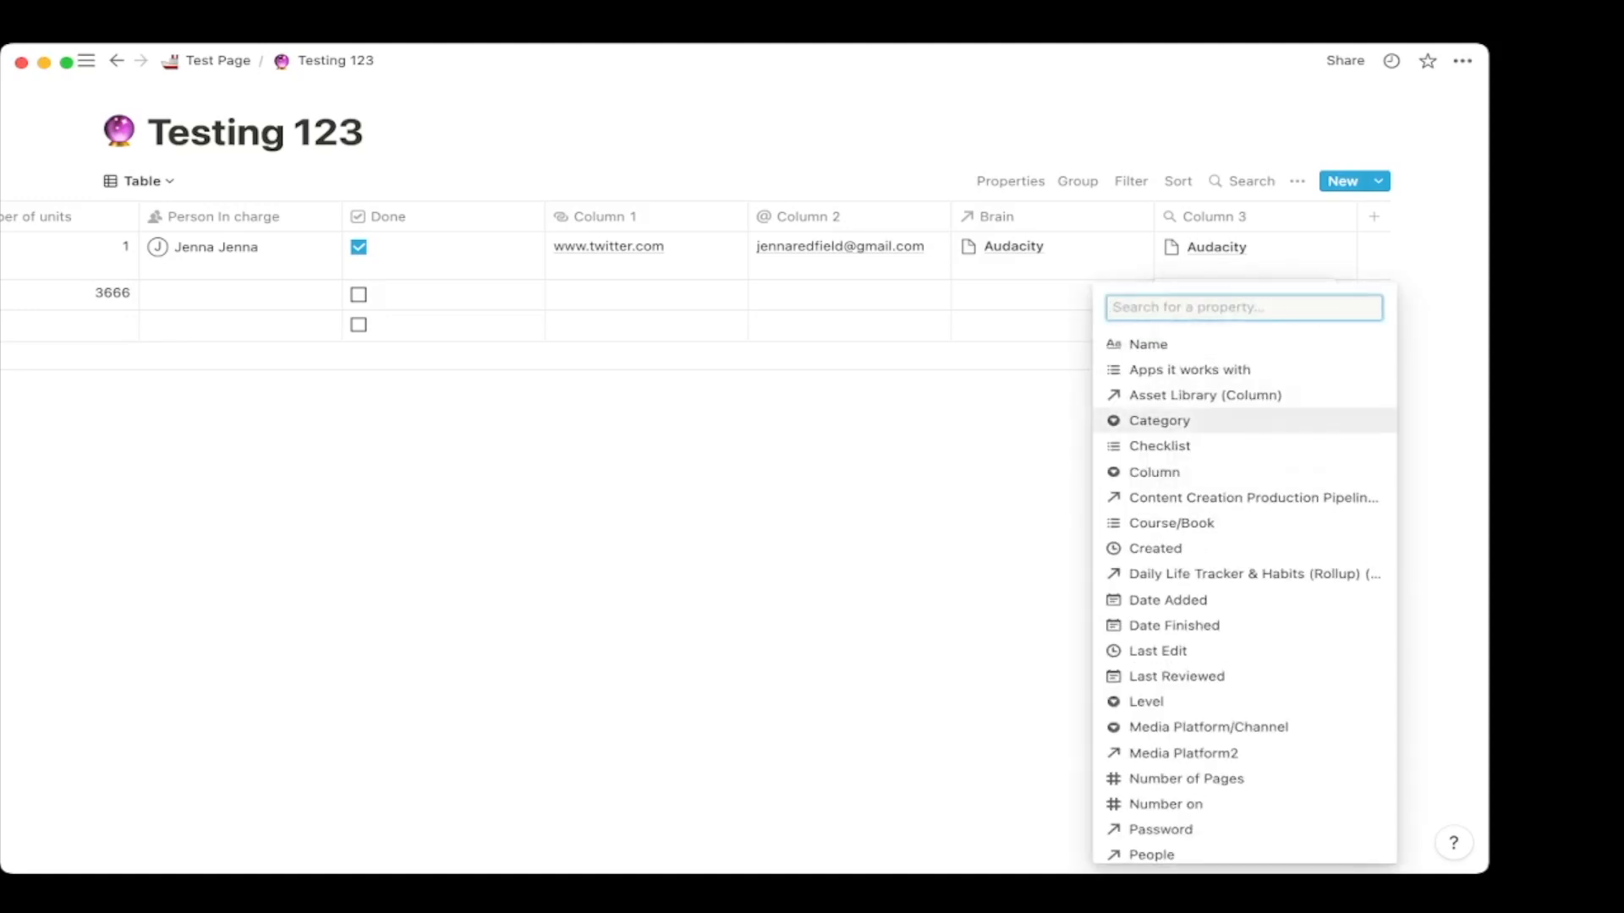
{"action": "left_click", "coordinate": [1168, 600]}
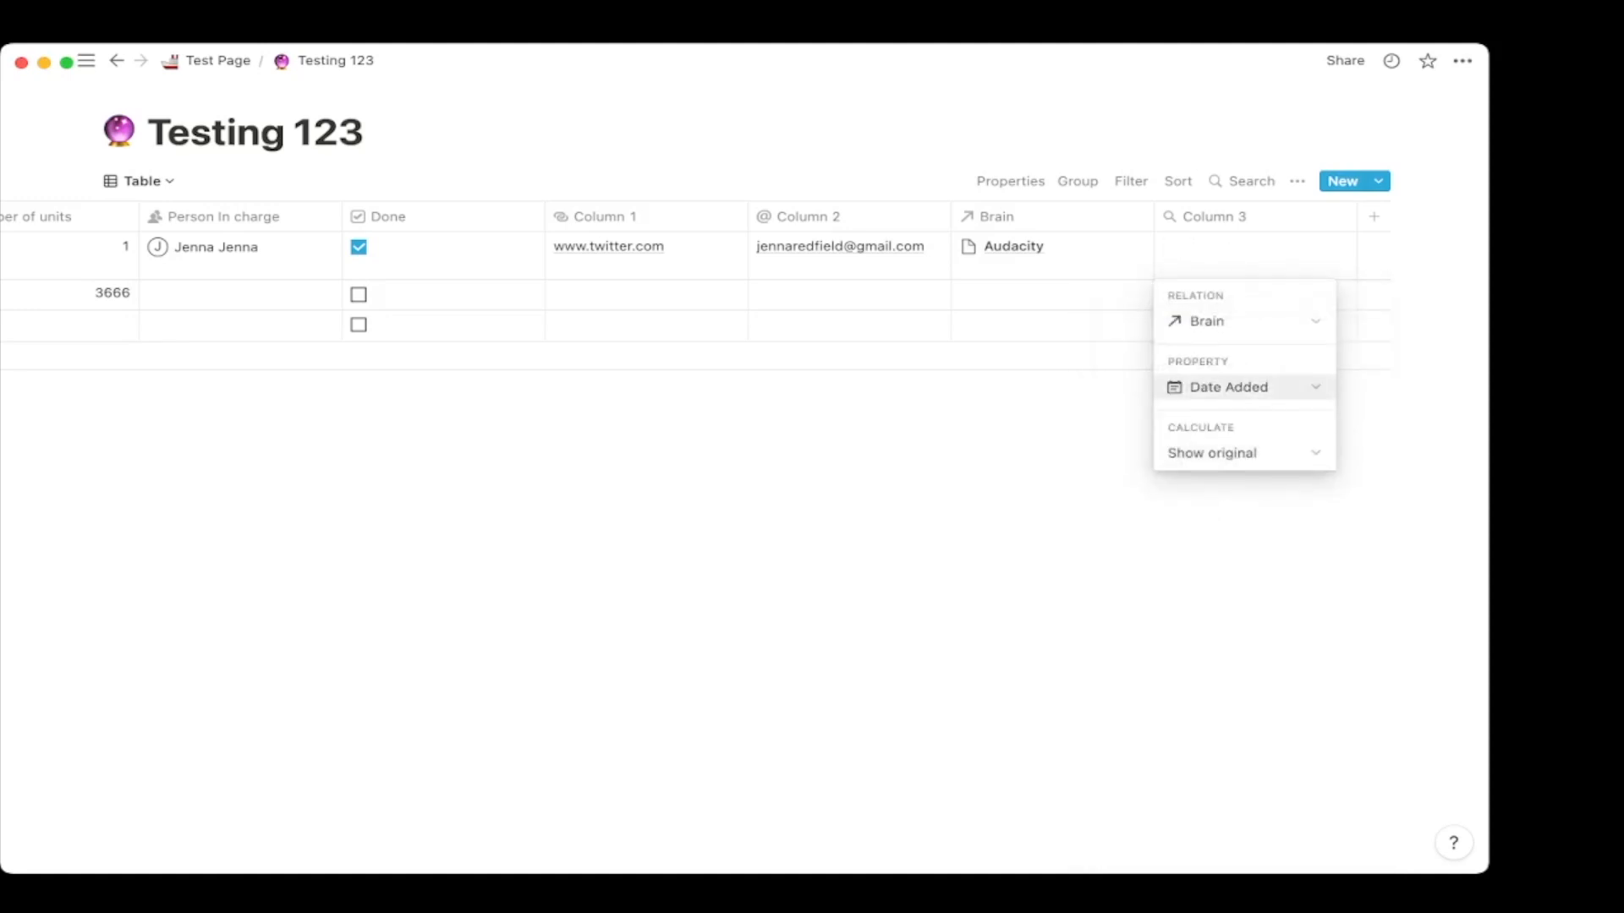
Switch the rolled-up property from Status to Category so the first row shows Podcast.
{"action": "left_click", "coordinate": [1243, 387]}
{"action": "scroll", "coordinate": [1243, 589], "scroll_direction": "down", "scroll_amount": 10}
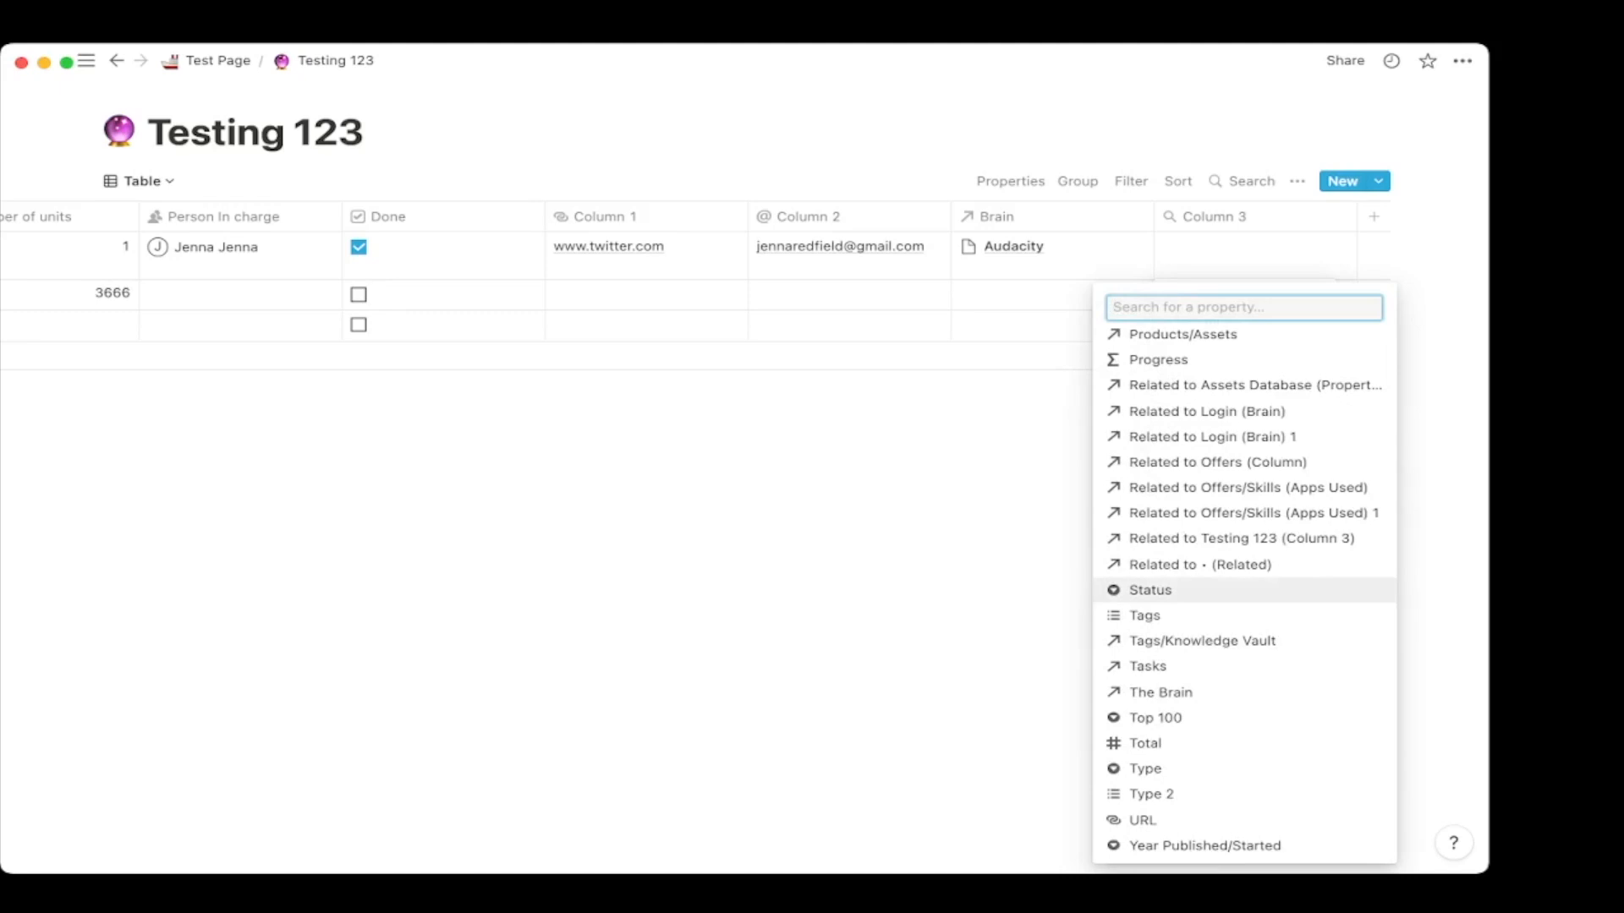
{"action": "left_click", "coordinate": [1184, 590]}
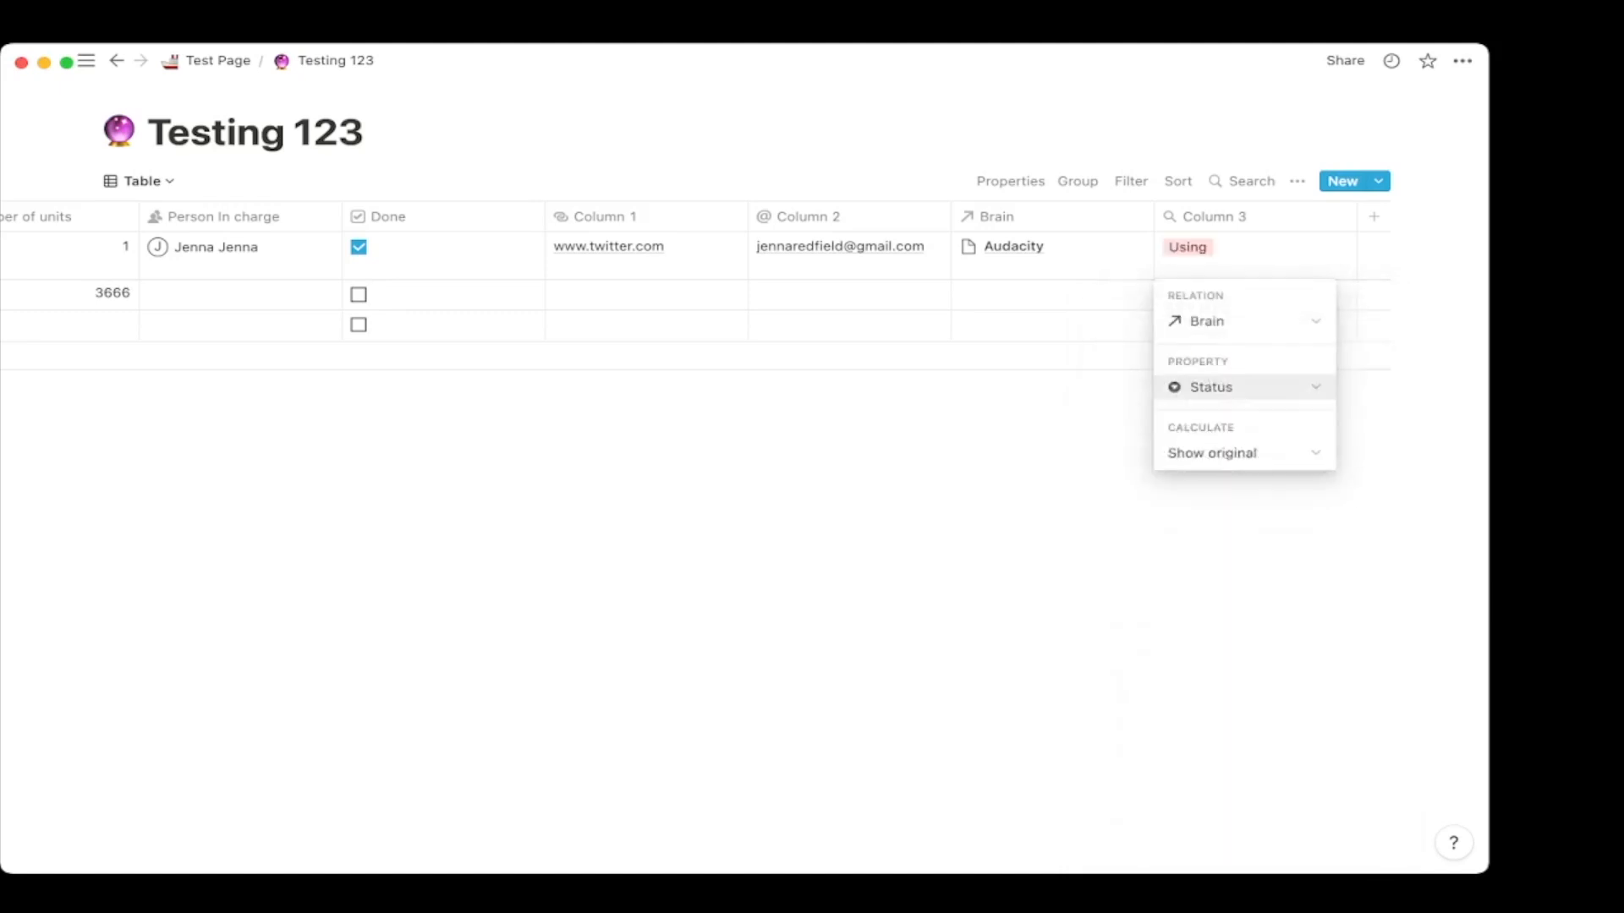
{"action": "left_click", "coordinate": [1243, 386]}
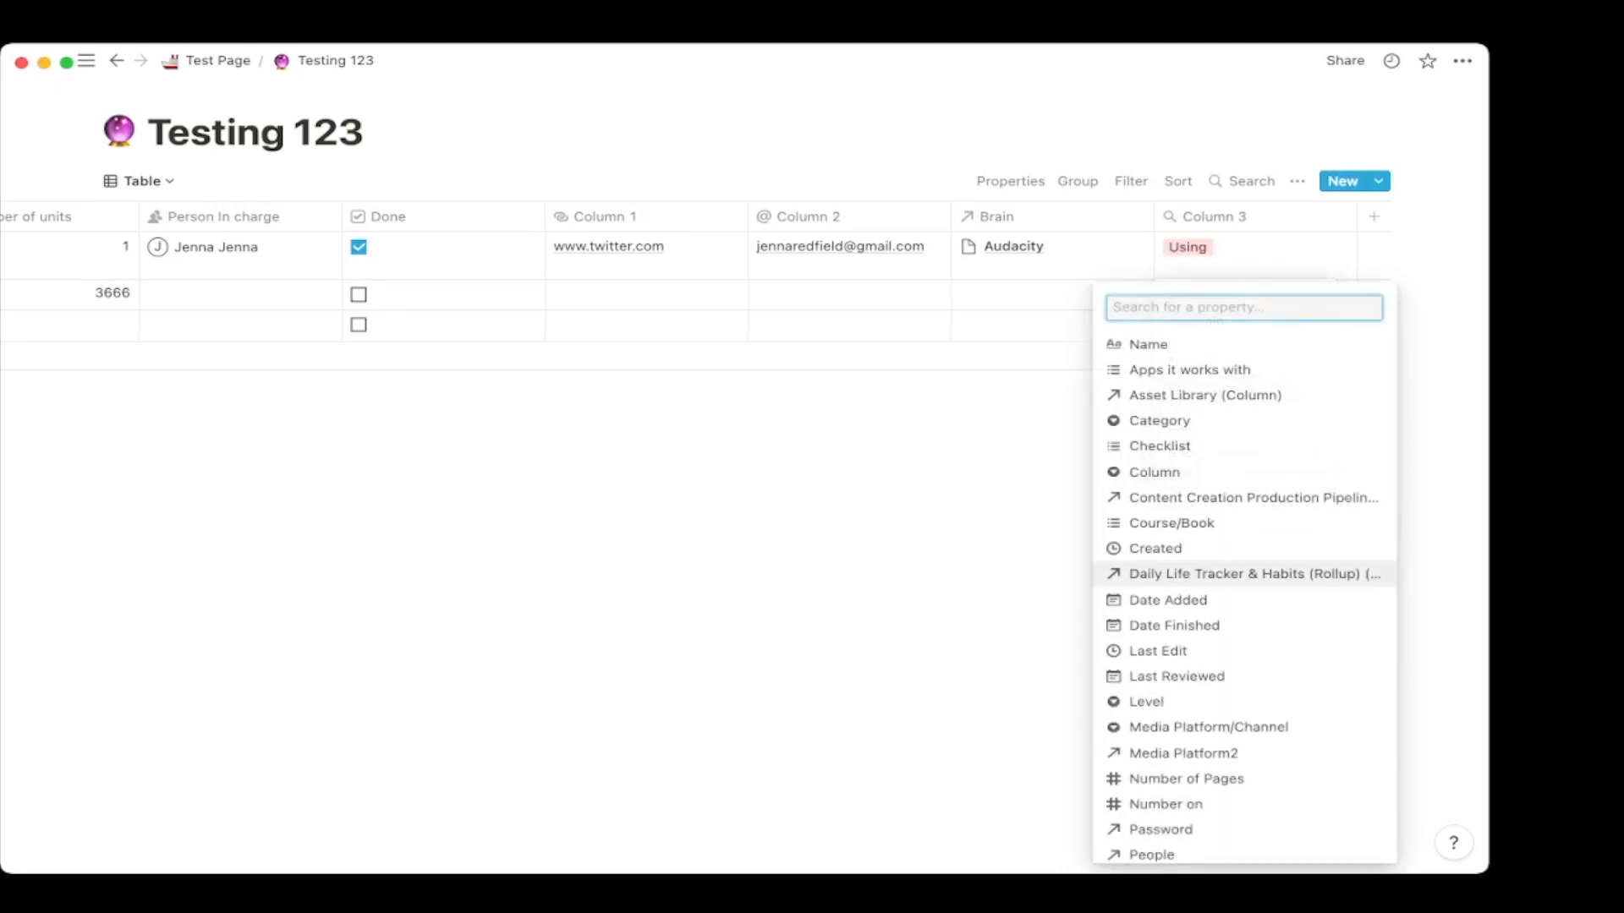
{"action": "left_click", "coordinate": [1184, 420]}
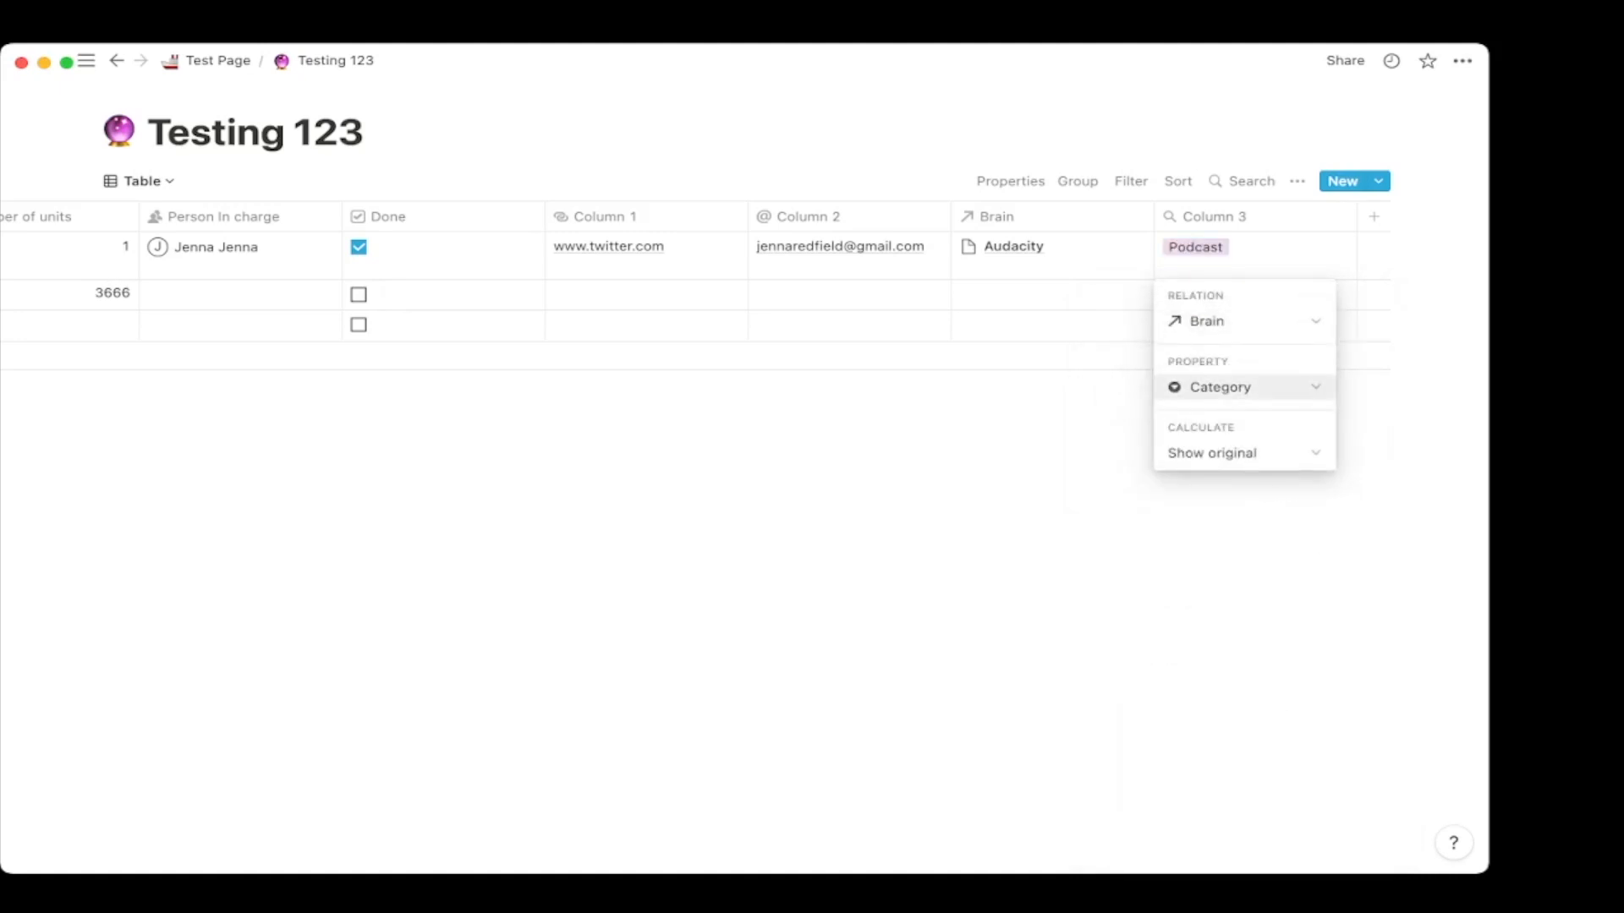
{"action": "key", "text": "Escape"}
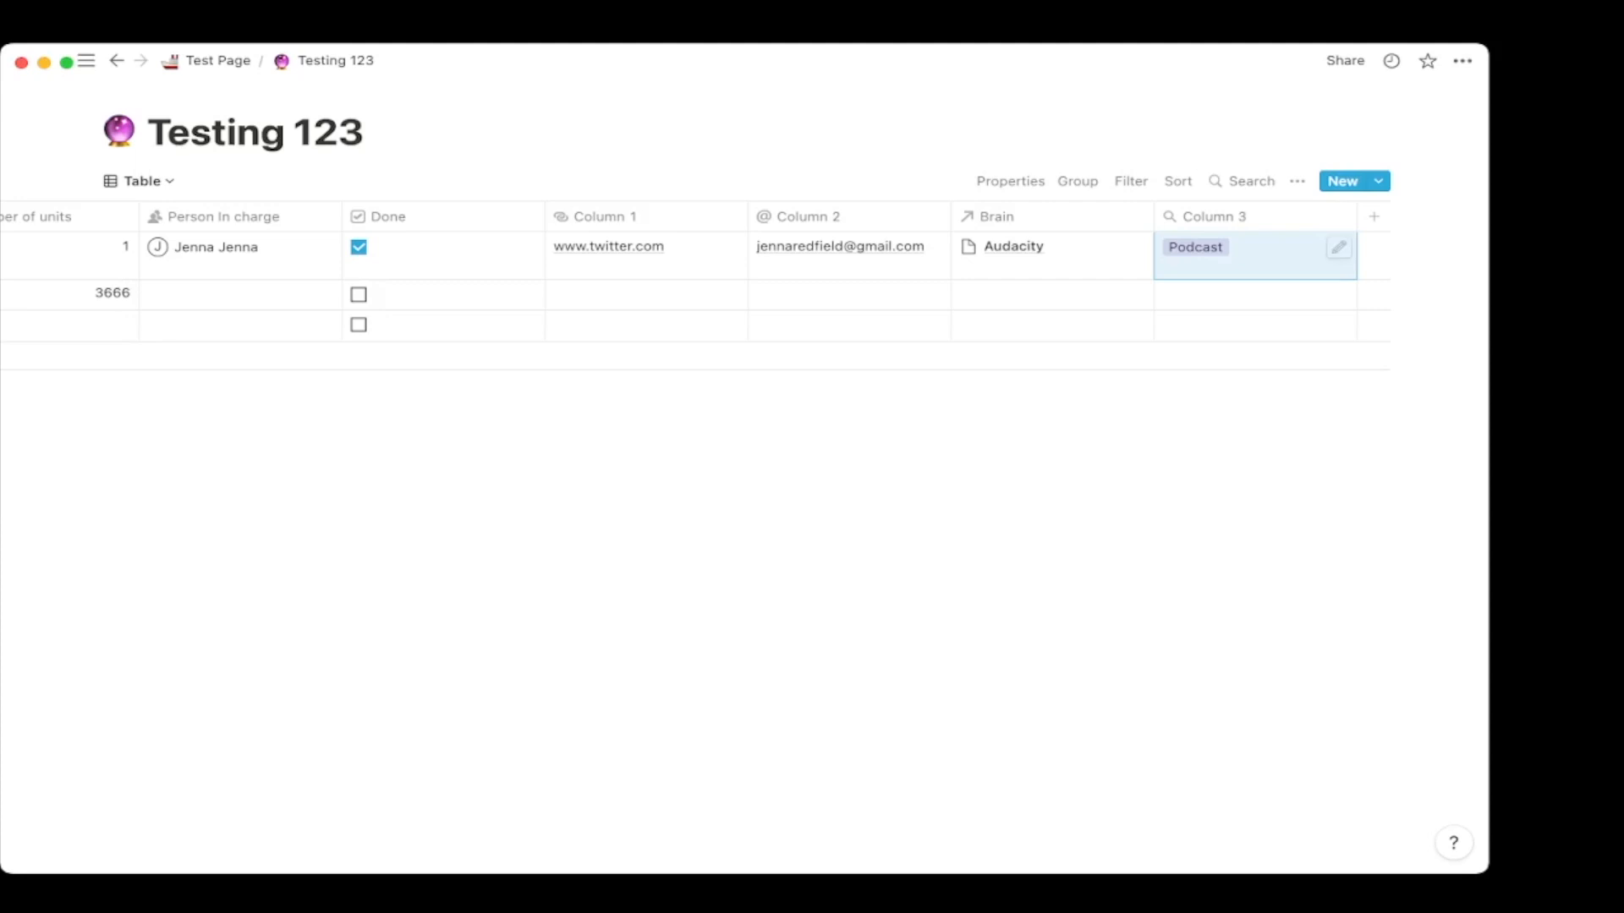
{"action": "left_click", "coordinate": [1218, 217]}
{"action": "left_click", "coordinate": [1067, 217]}
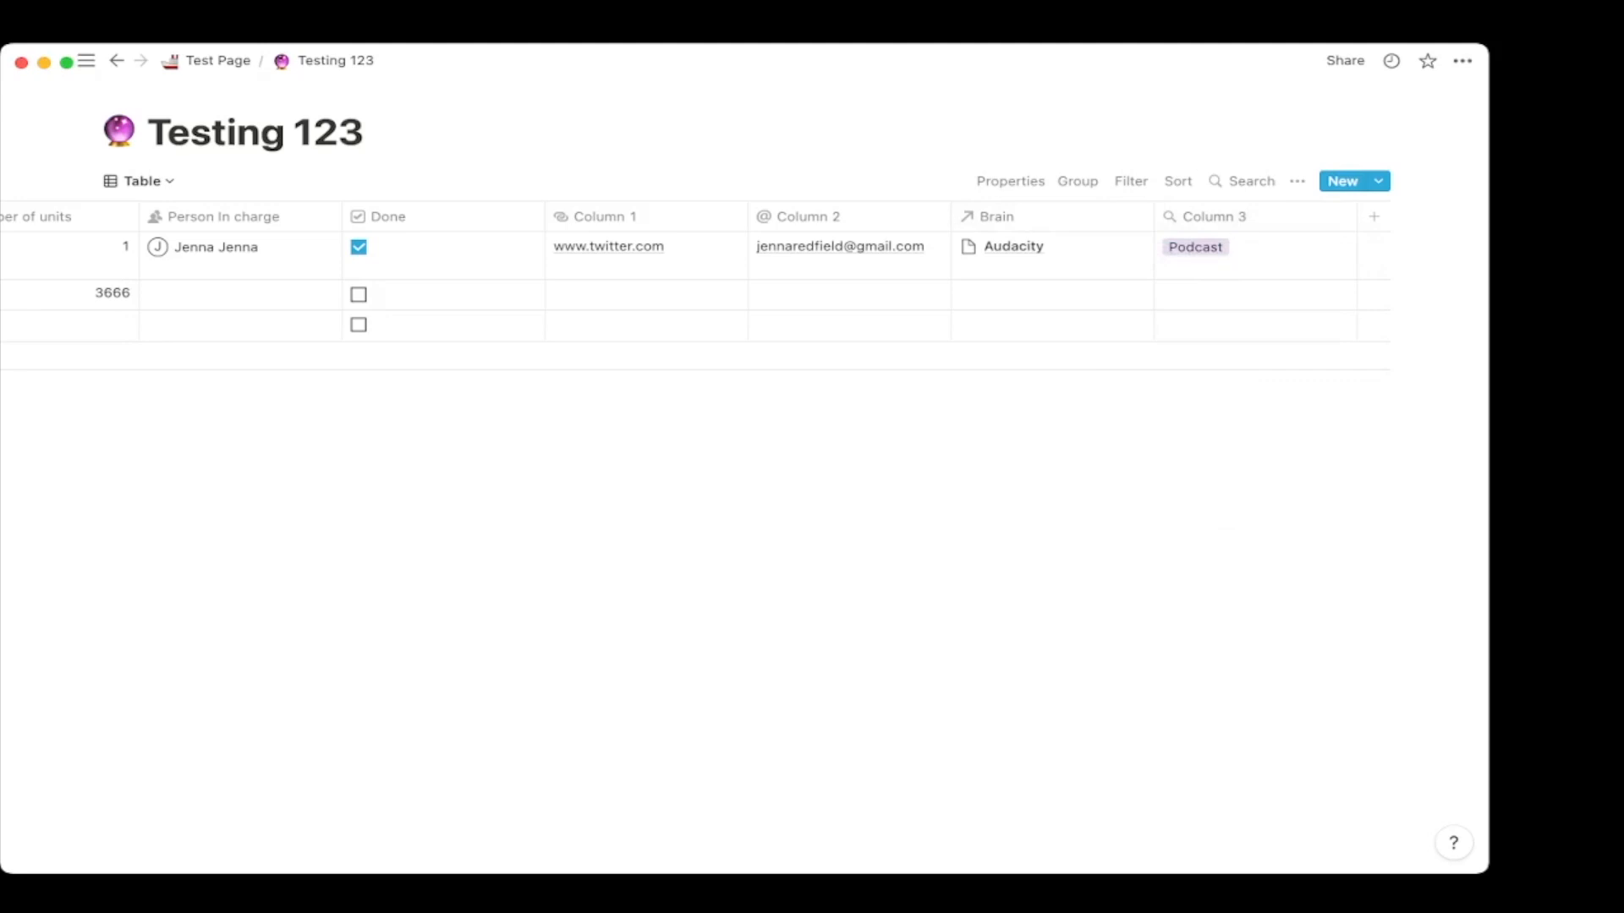
Add Column 4 as a relation to the Contacts database under Vault / Bytes.
{"action": "left_click", "coordinate": [1052, 294]}
{"action": "type", "text": "contac"}
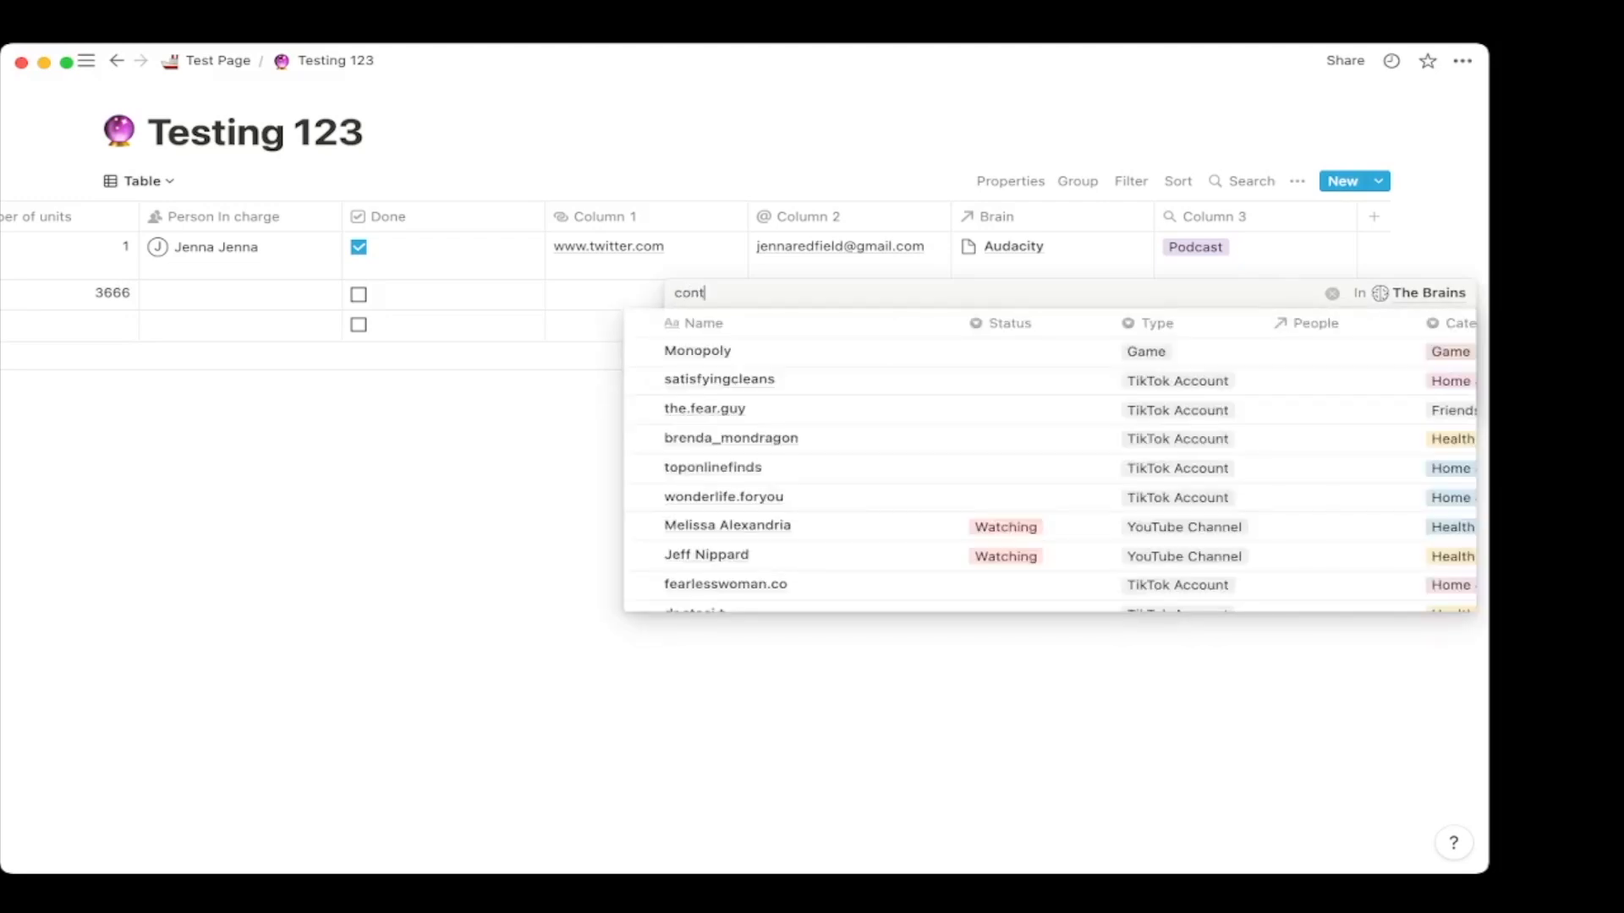
{"action": "key", "text": "Escape"}
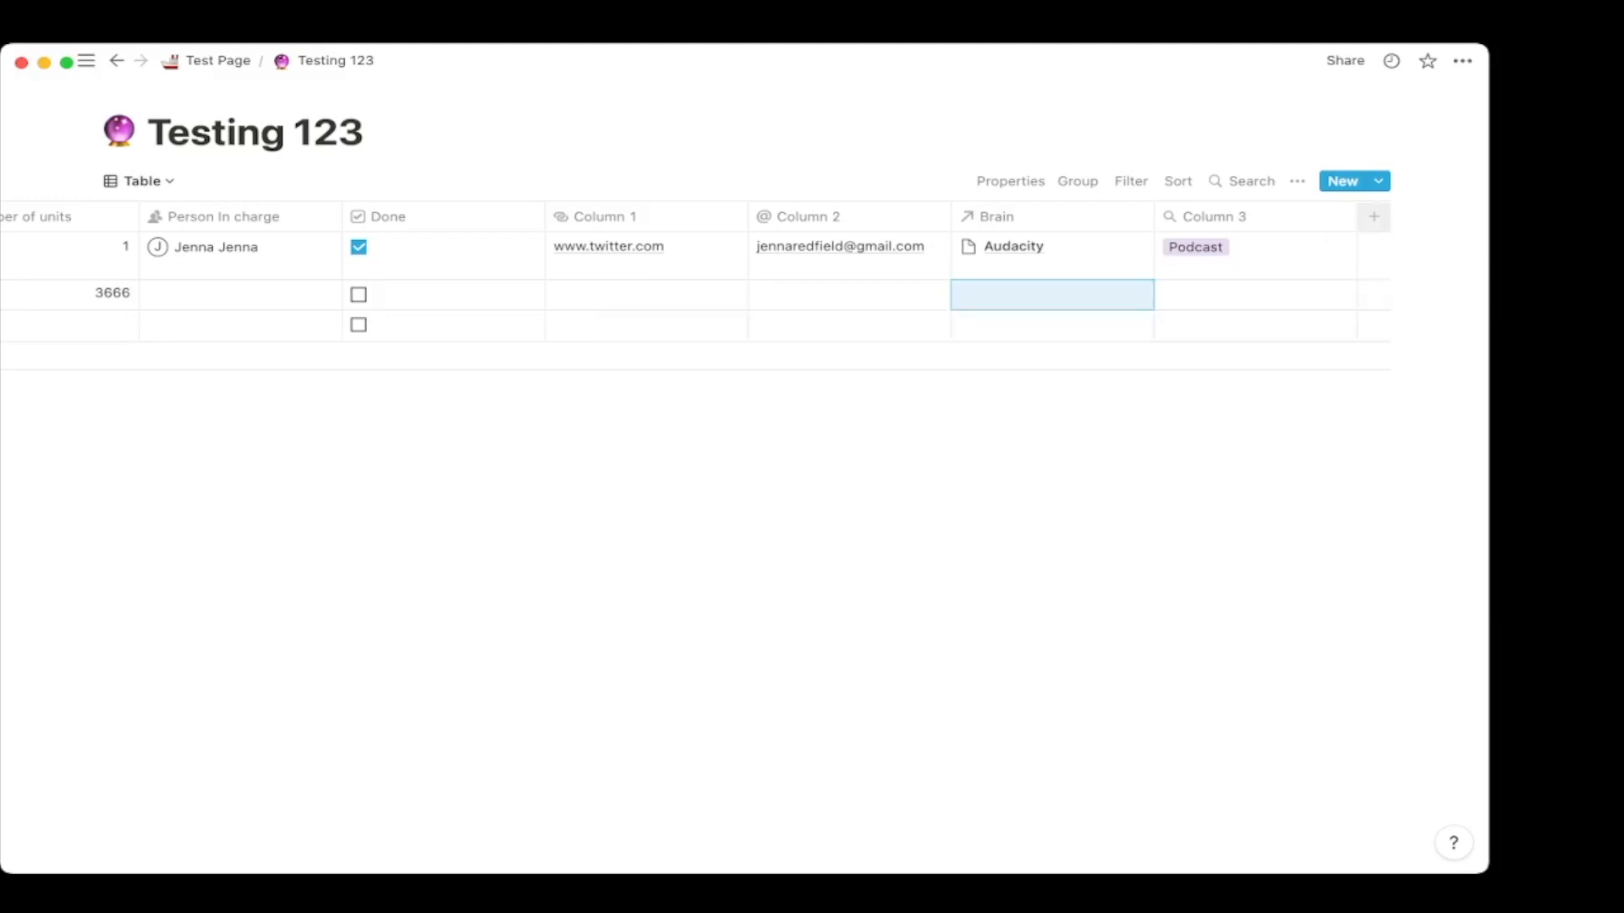
{"action": "left_click", "coordinate": [1373, 217]}
{"action": "mouse_move", "coordinate": [1352, 318]}
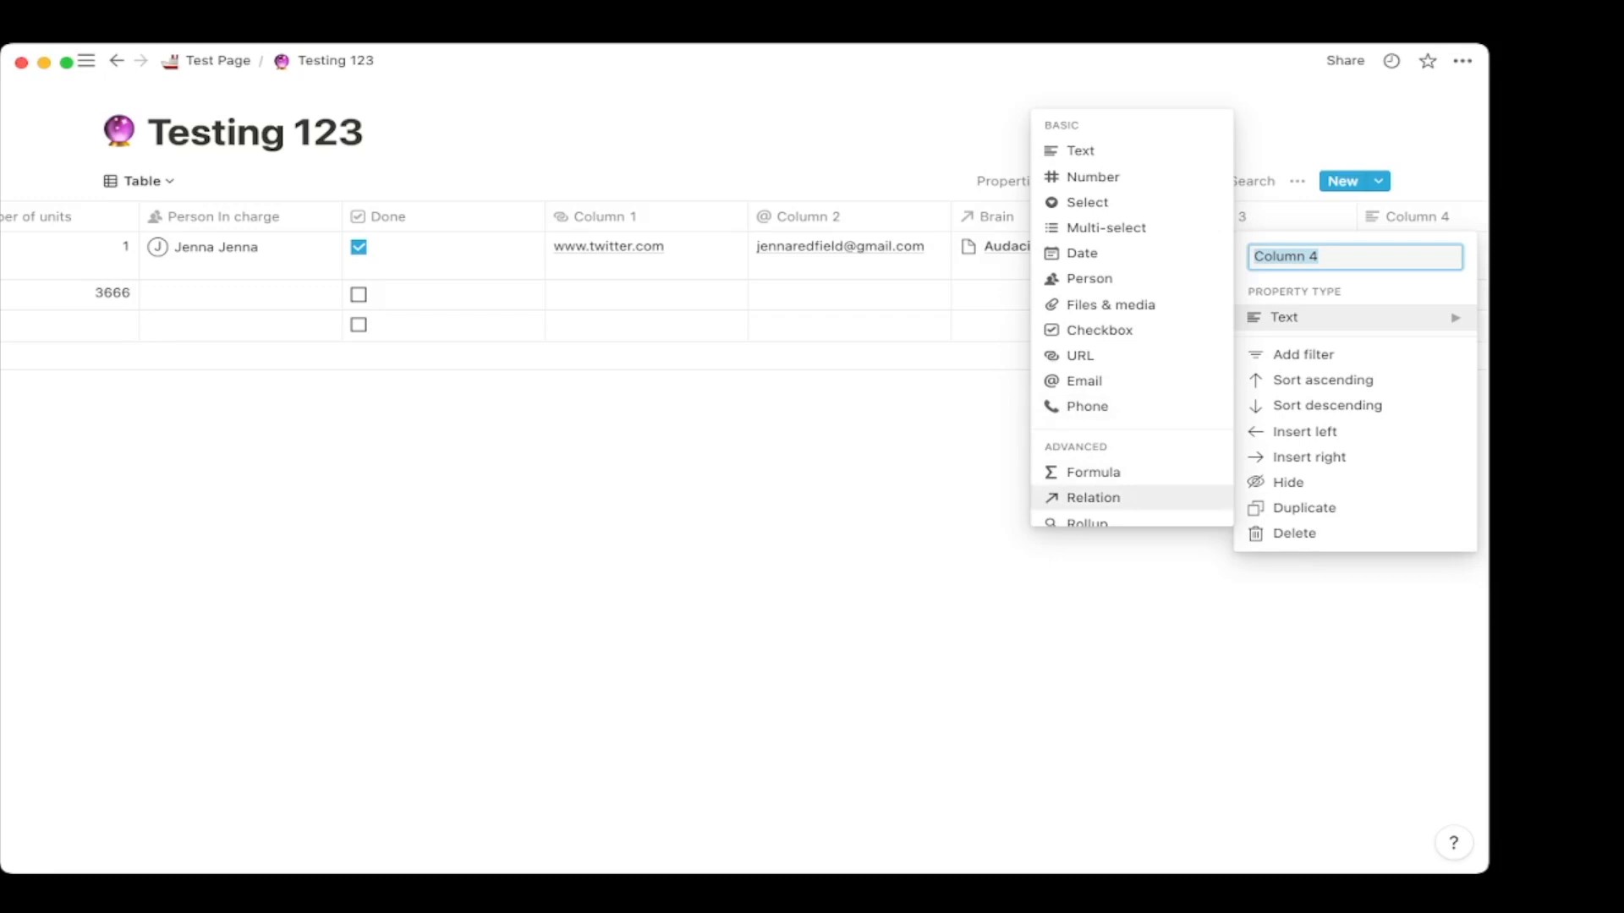
{"action": "left_click", "coordinate": [1108, 498]}
{"action": "type", "text": "contacts"}
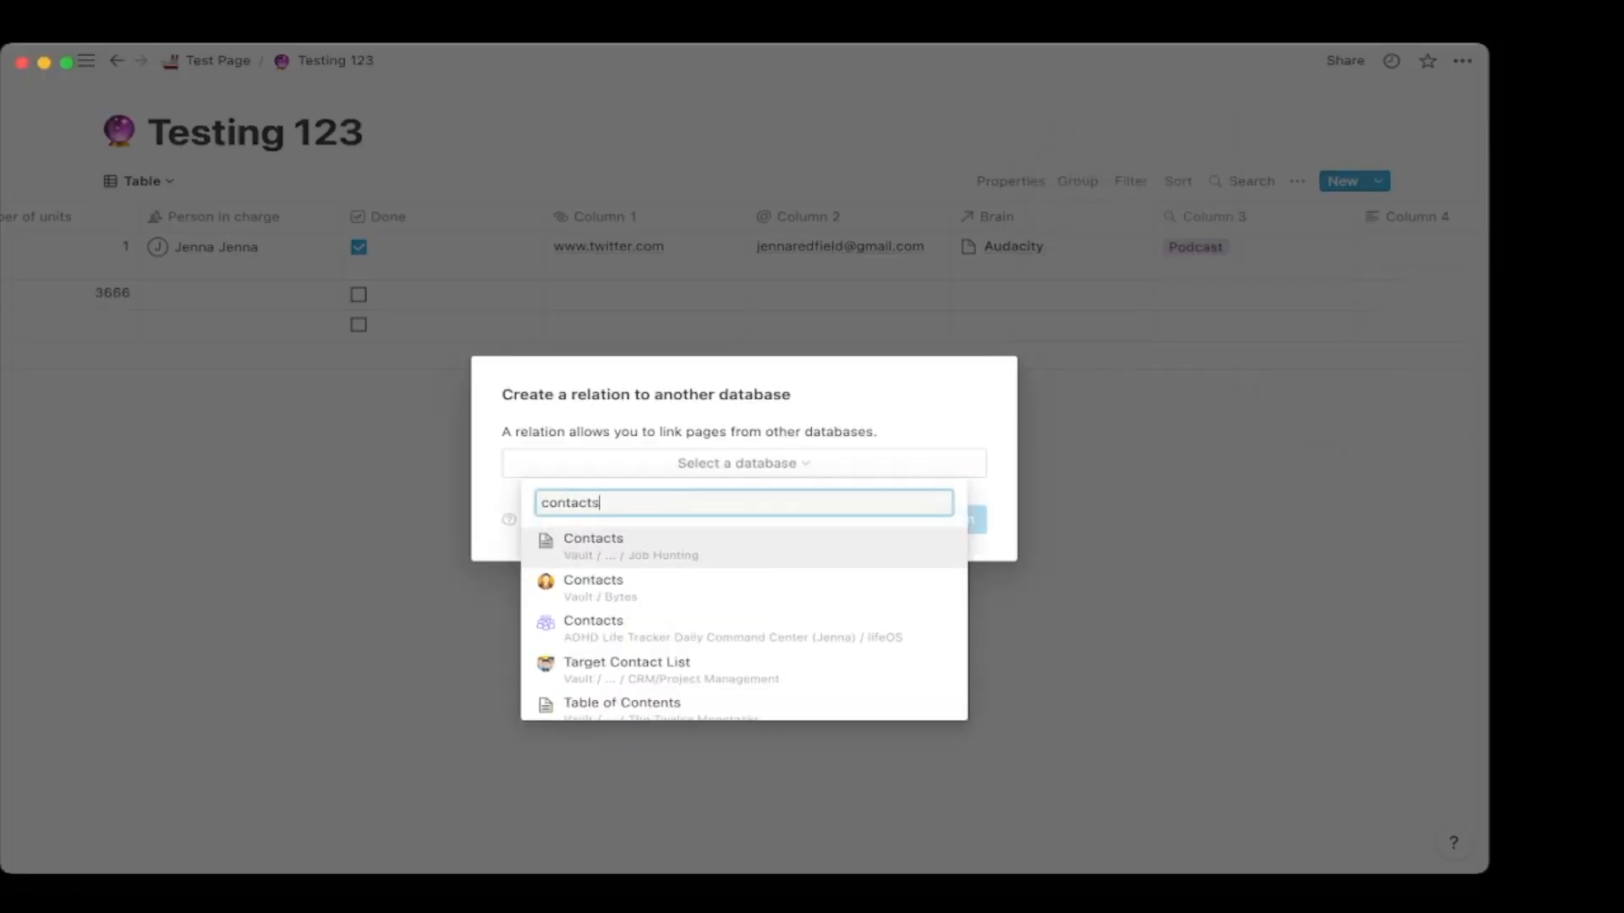
{"action": "key", "text": "Down"}
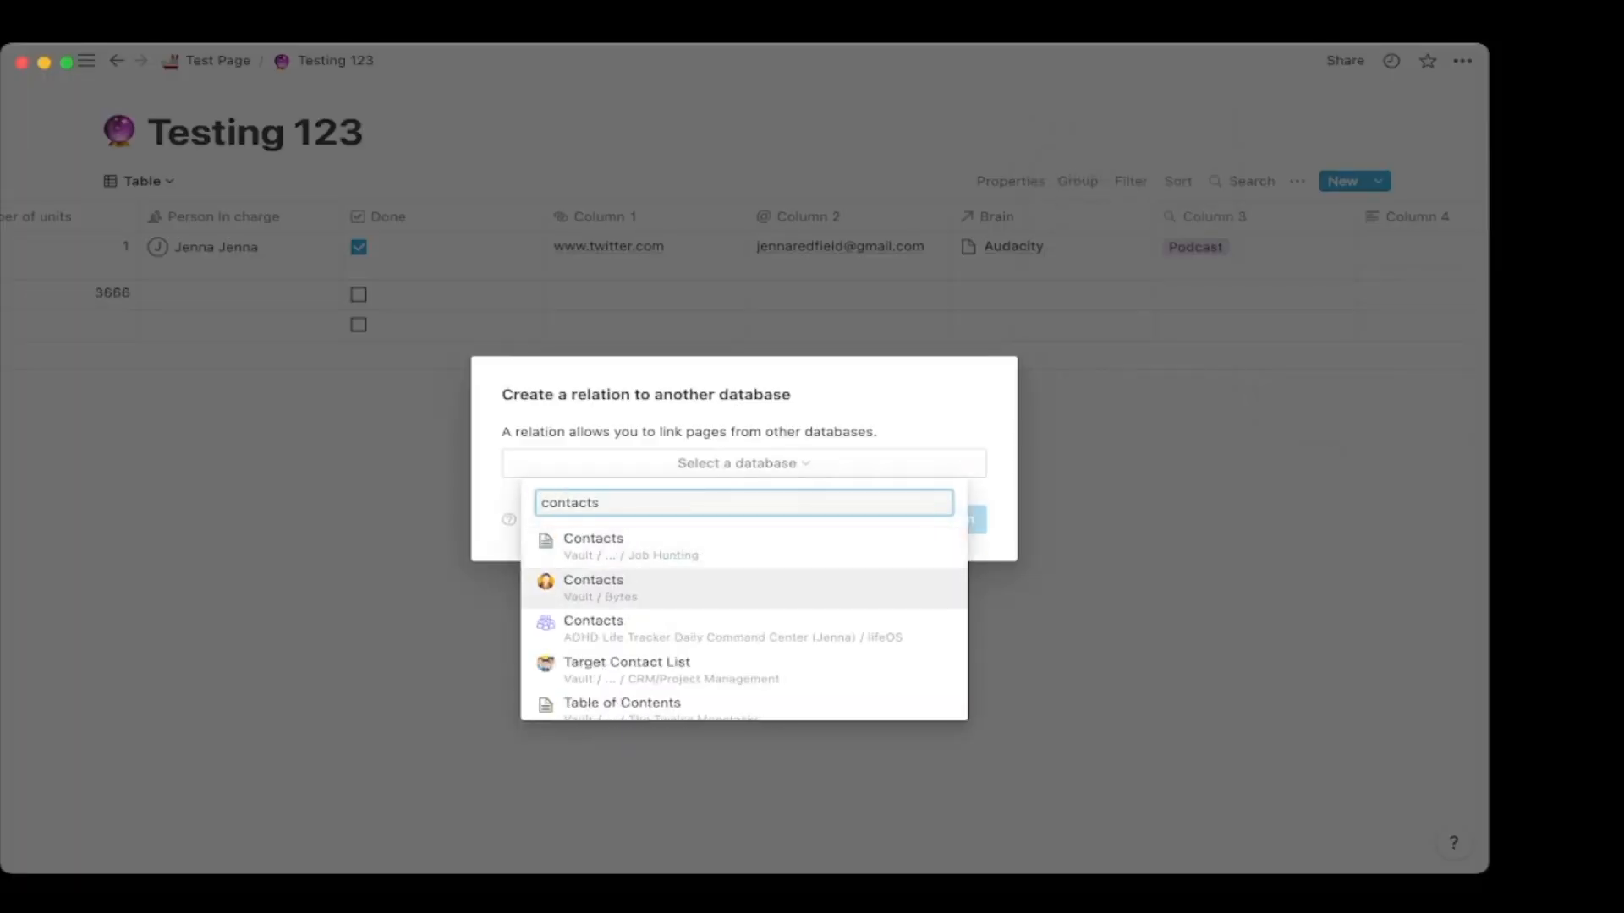
{"action": "key", "text": "Return"}
{"action": "key", "text": "Return"}
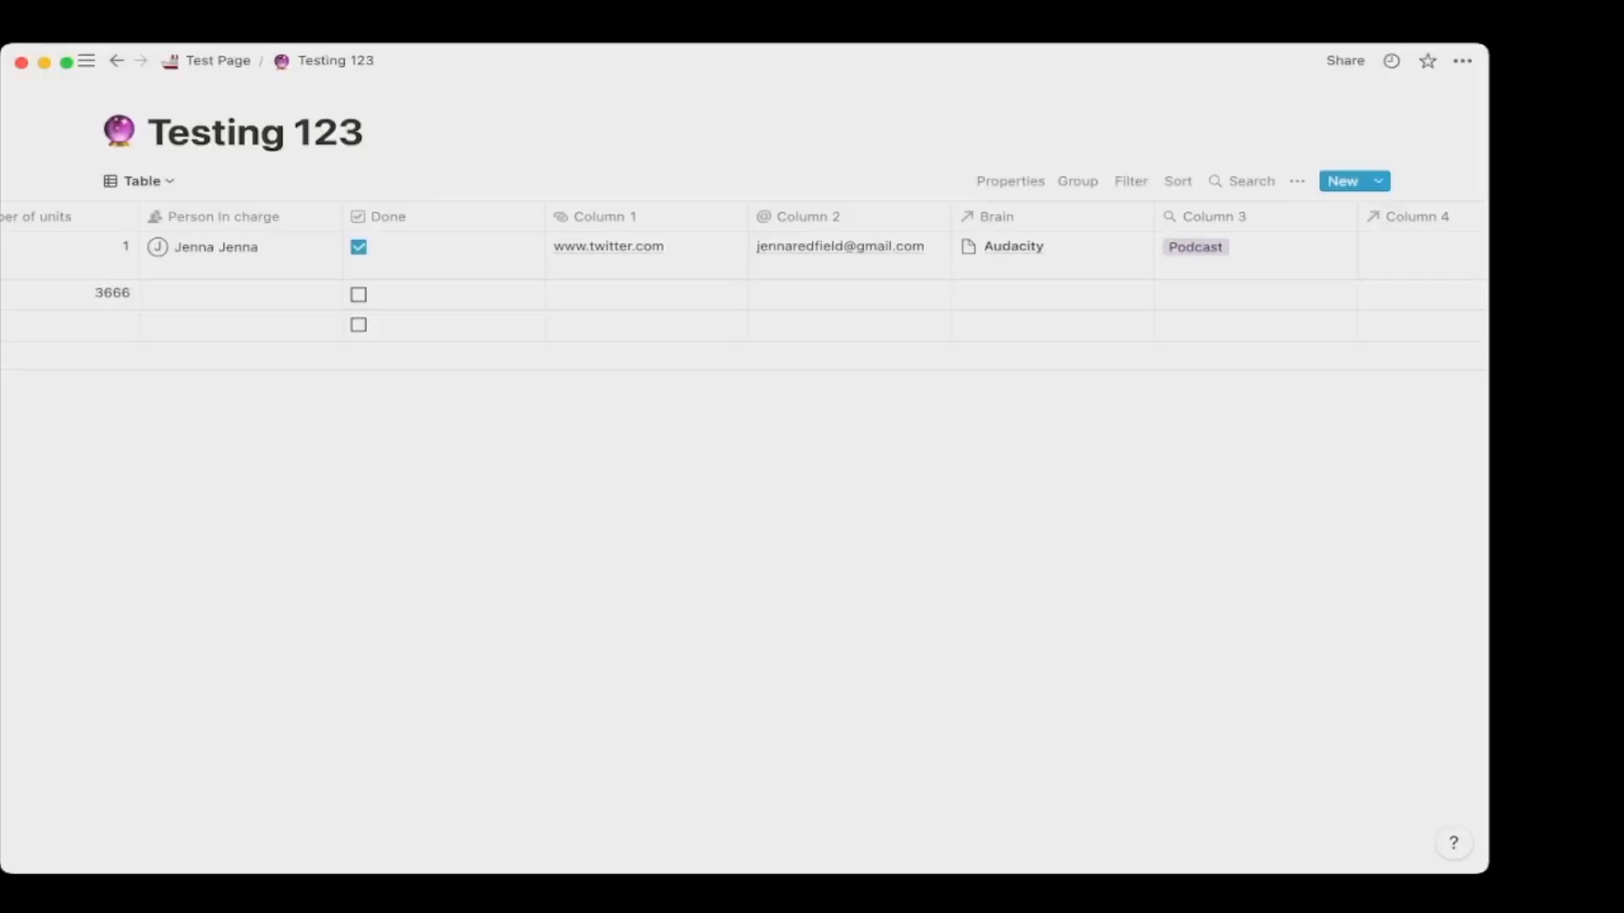
Link a contact from the Contacts database to the first row's relation cell.
{"action": "scroll", "coordinate": [1251, 229], "scroll_direction": "right", "scroll_amount": 2}
{"action": "left_click", "coordinate": [1253, 248]}
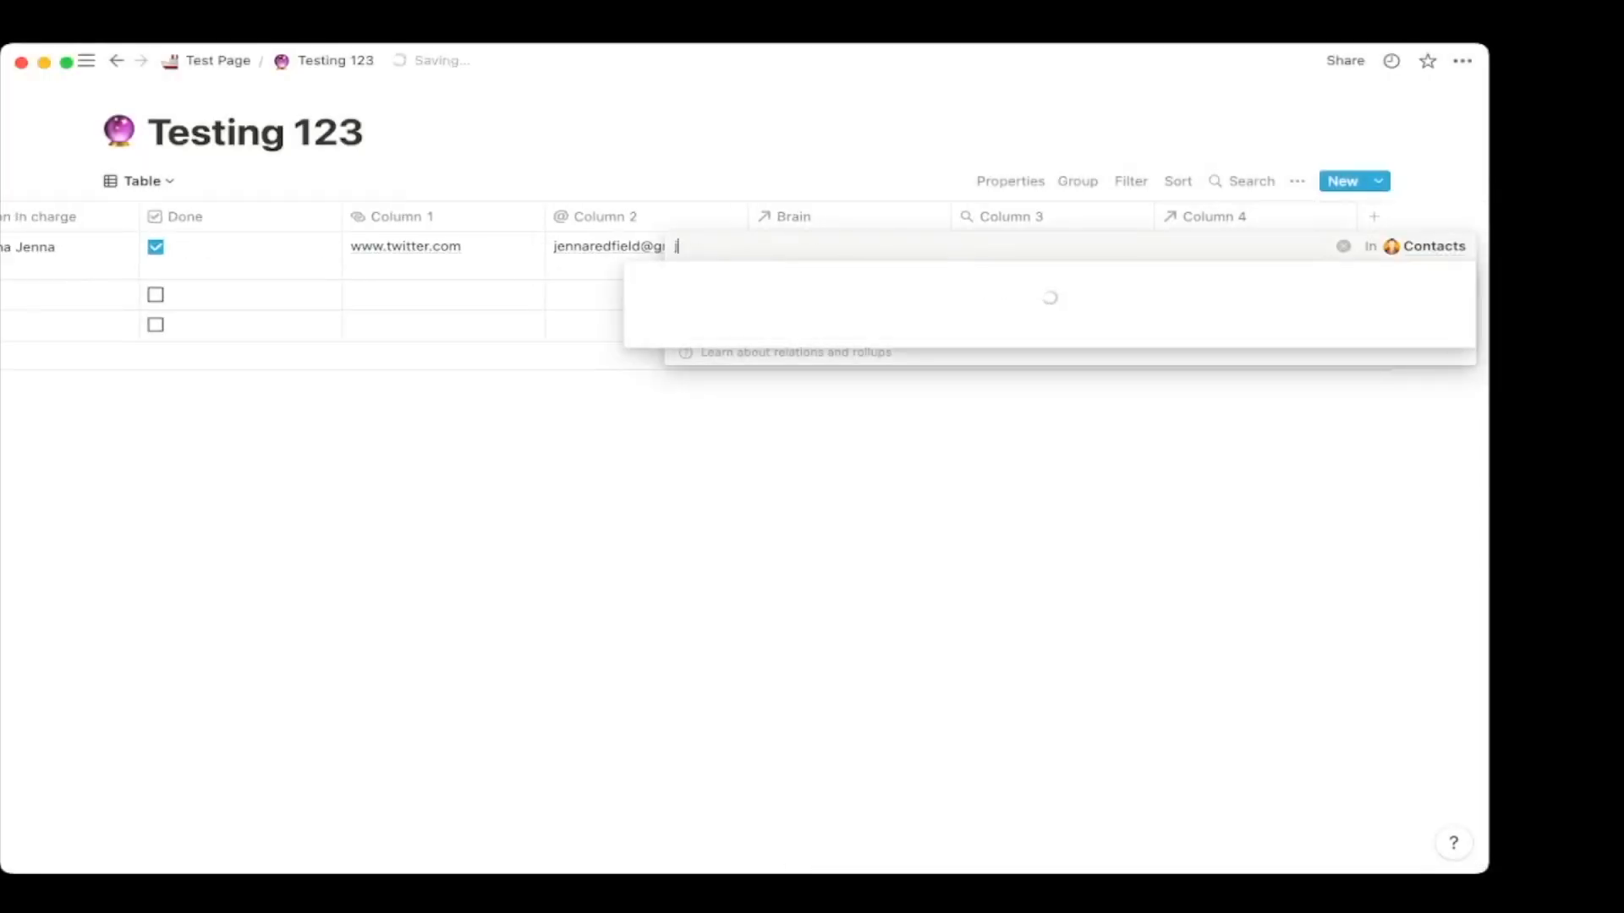
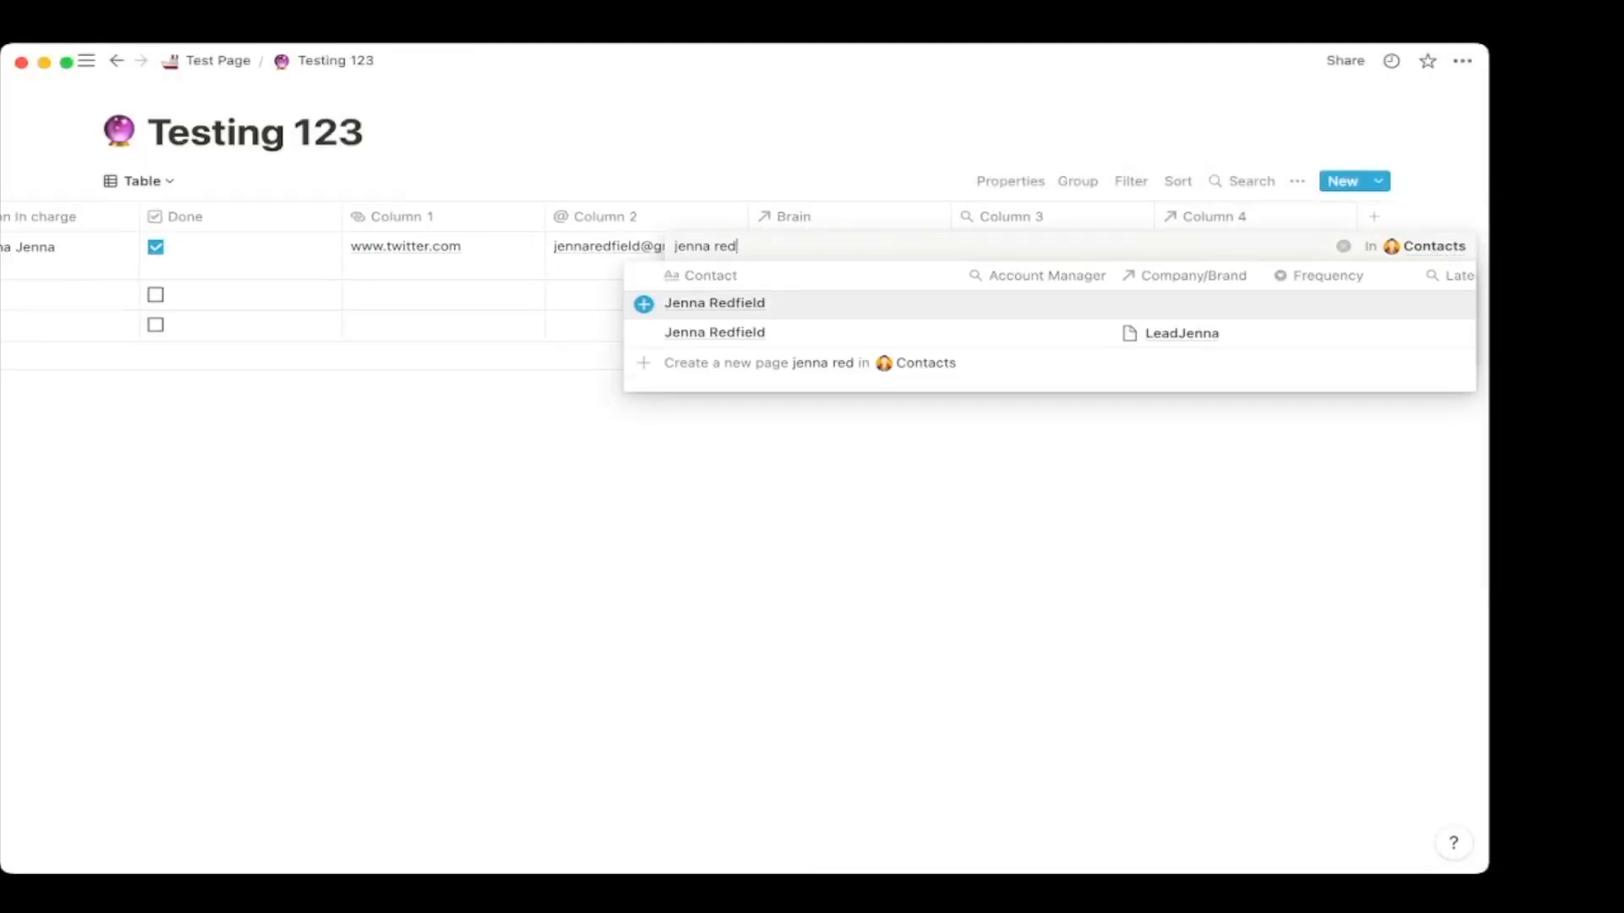
{"action": "key", "text": "Down"}
{"action": "key", "text": "Return"}
{"action": "key", "text": "Escape"}
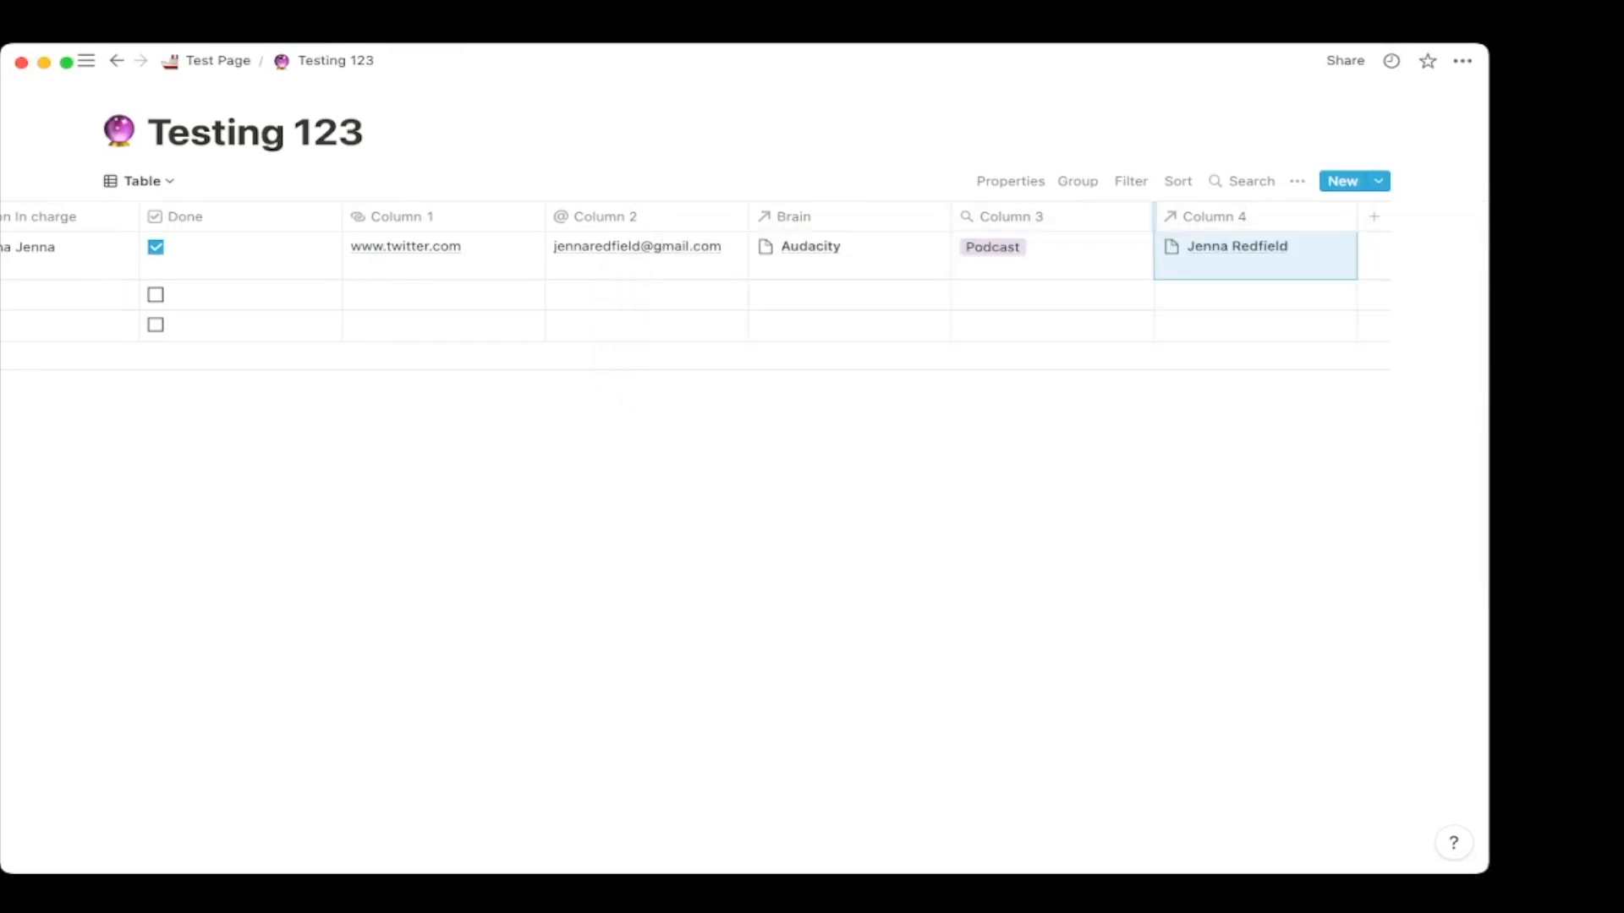
Rename the relation column header to Contacts and add another new column.
{"action": "left_click", "coordinate": [1215, 218]}
{"action": "type", "text": "Contacts"}
{"action": "key", "text": "Return"}
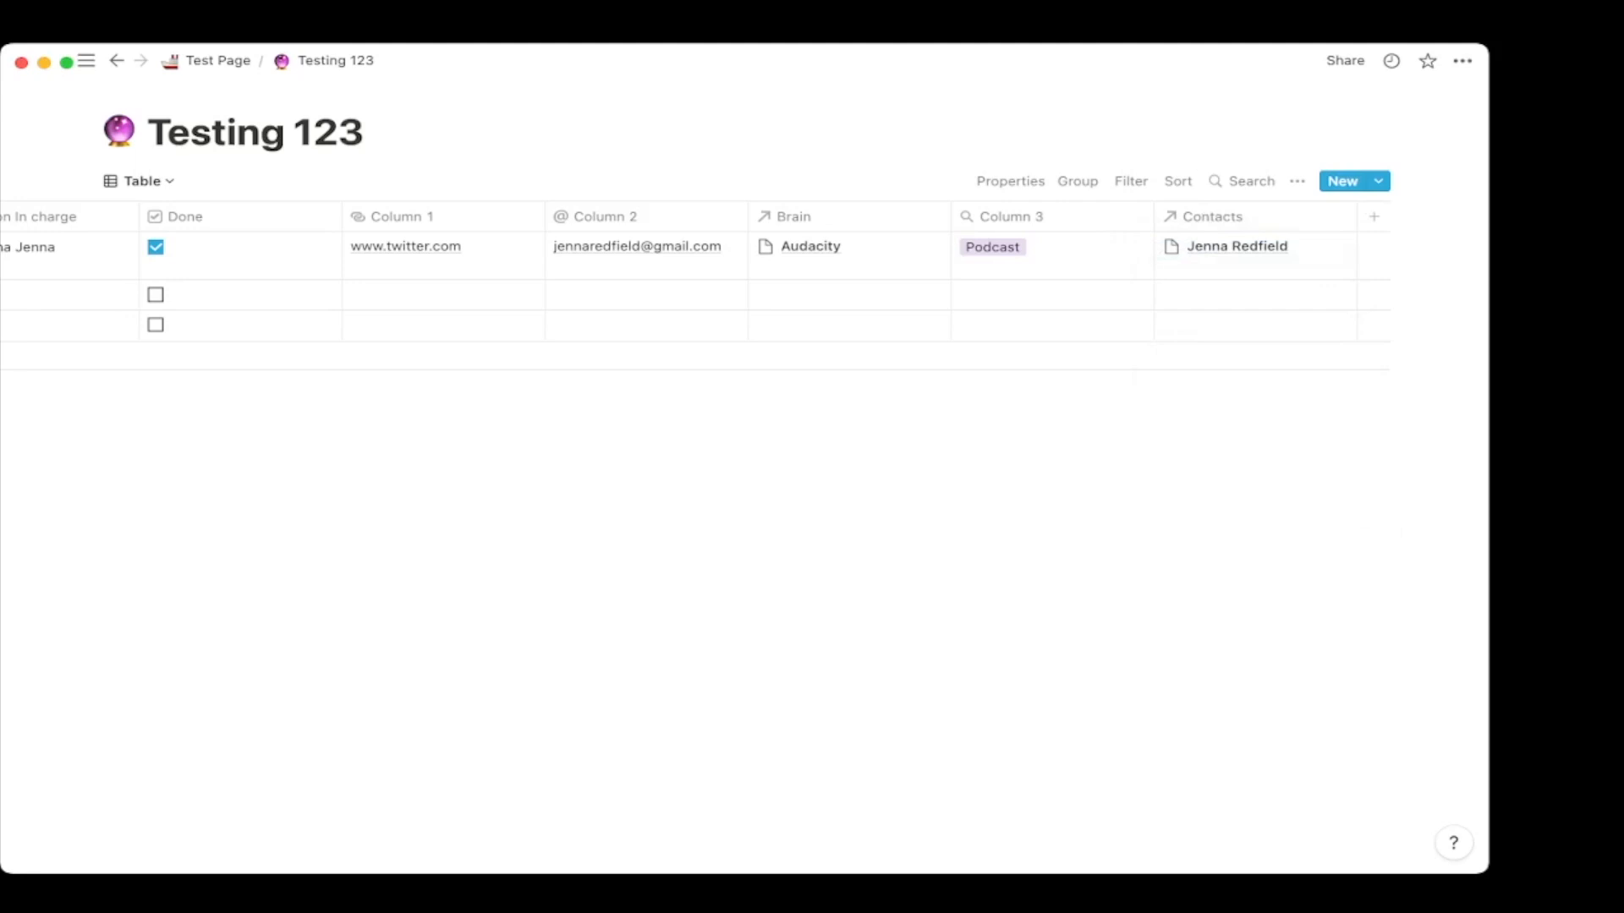
{"action": "left_click", "coordinate": [1373, 218]}
Turn Column 4 into a rollup through the Contacts relation.
{"action": "mouse_move", "coordinate": [1353, 318]}
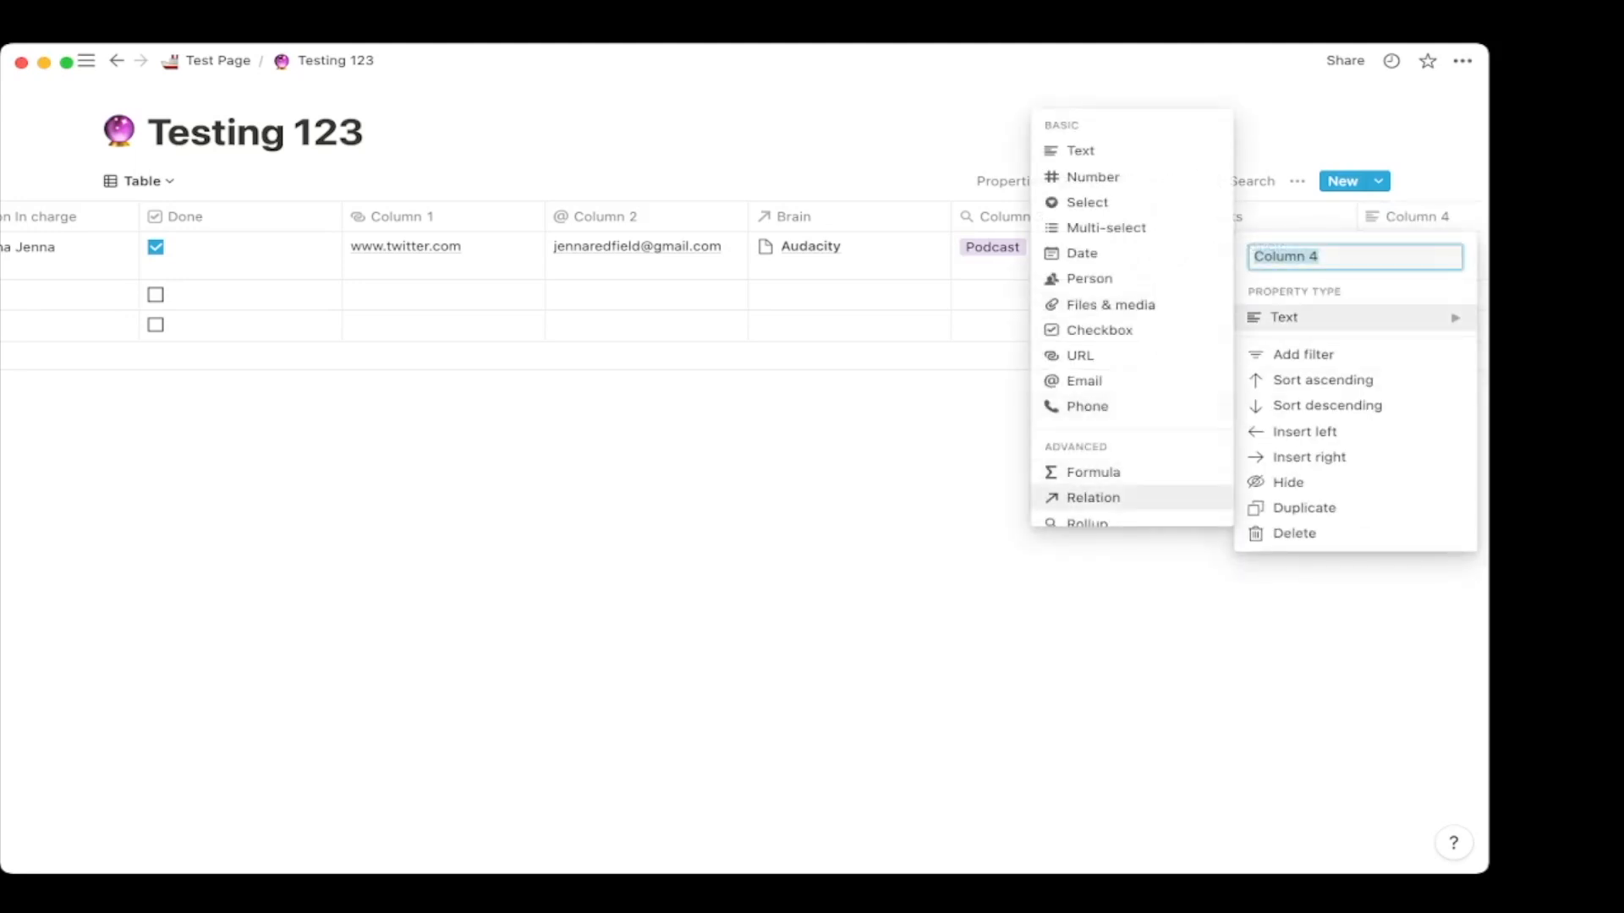
{"action": "left_click", "coordinate": [1088, 521]}
{"action": "scroll", "coordinate": [1338, 248], "scroll_direction": "right", "scroll_amount": 5}
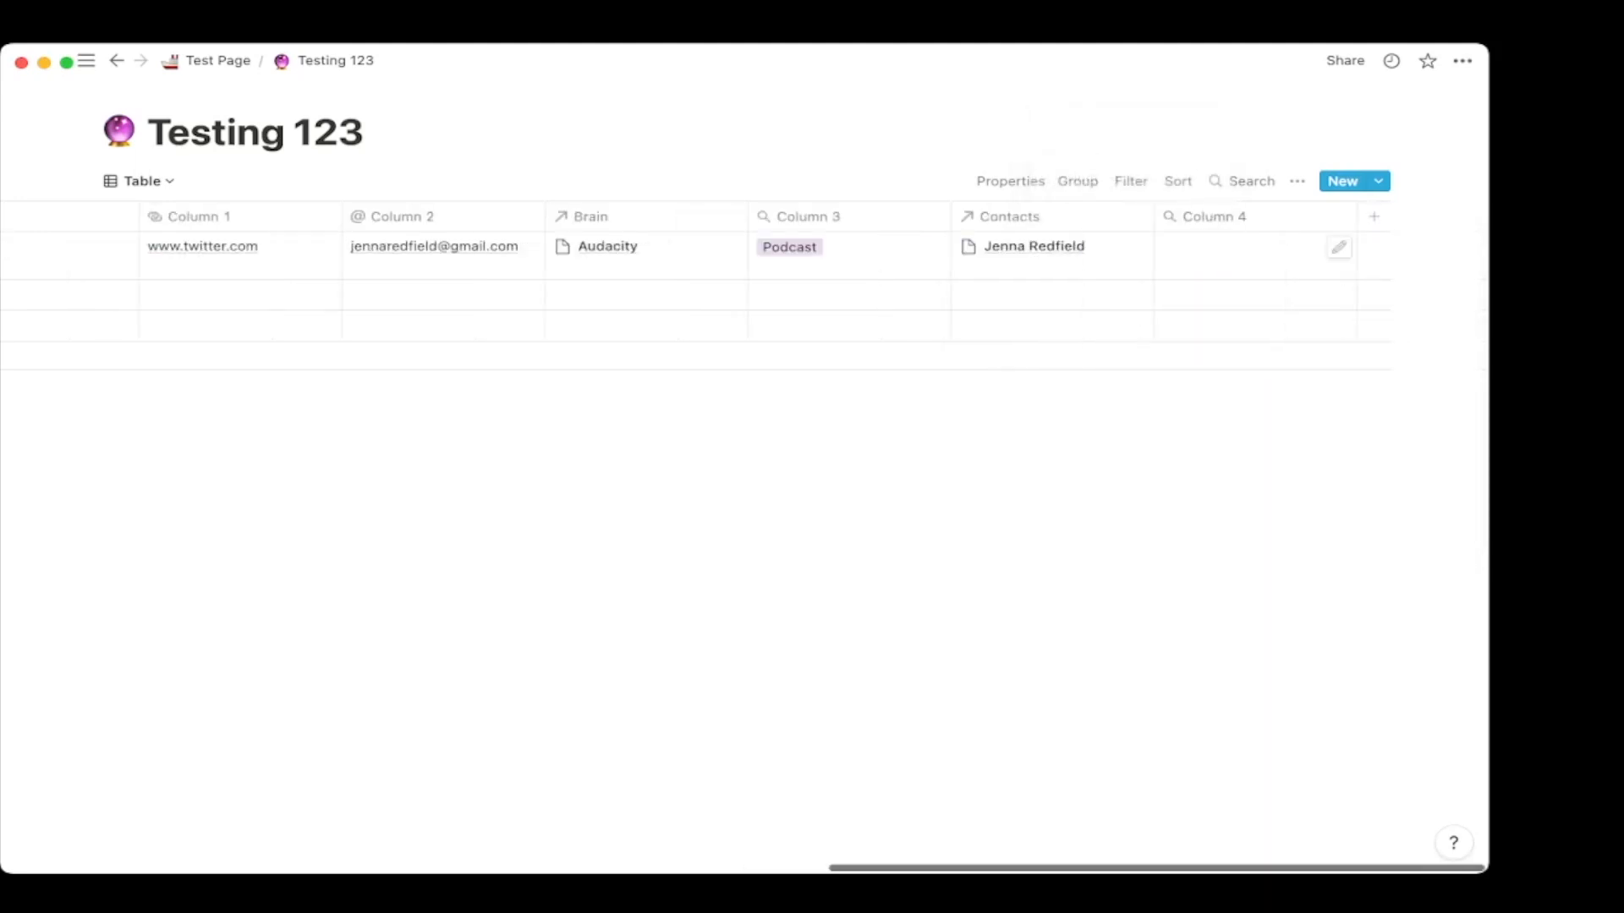
{"action": "left_click", "coordinate": [1338, 247]}
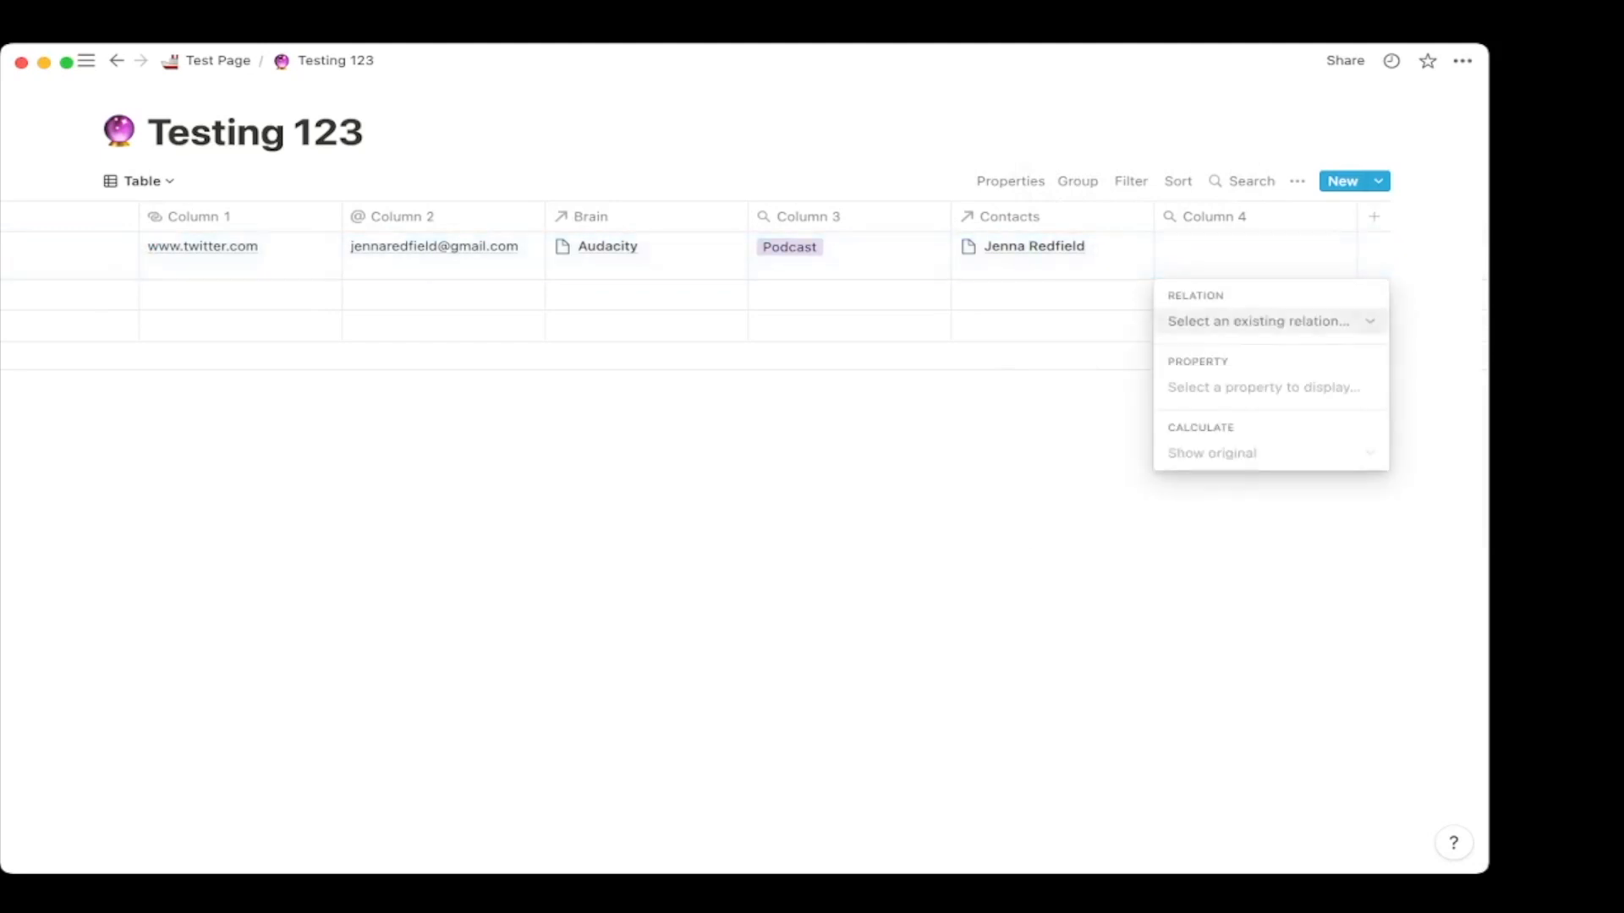
{"action": "left_click", "coordinate": [1268, 321]}
{"action": "left_click", "coordinate": [1185, 421]}
Roll up the contact's Website URL Link instead of Contact Email, then add Column 5.
{"action": "left_click", "coordinate": [1252, 385]}
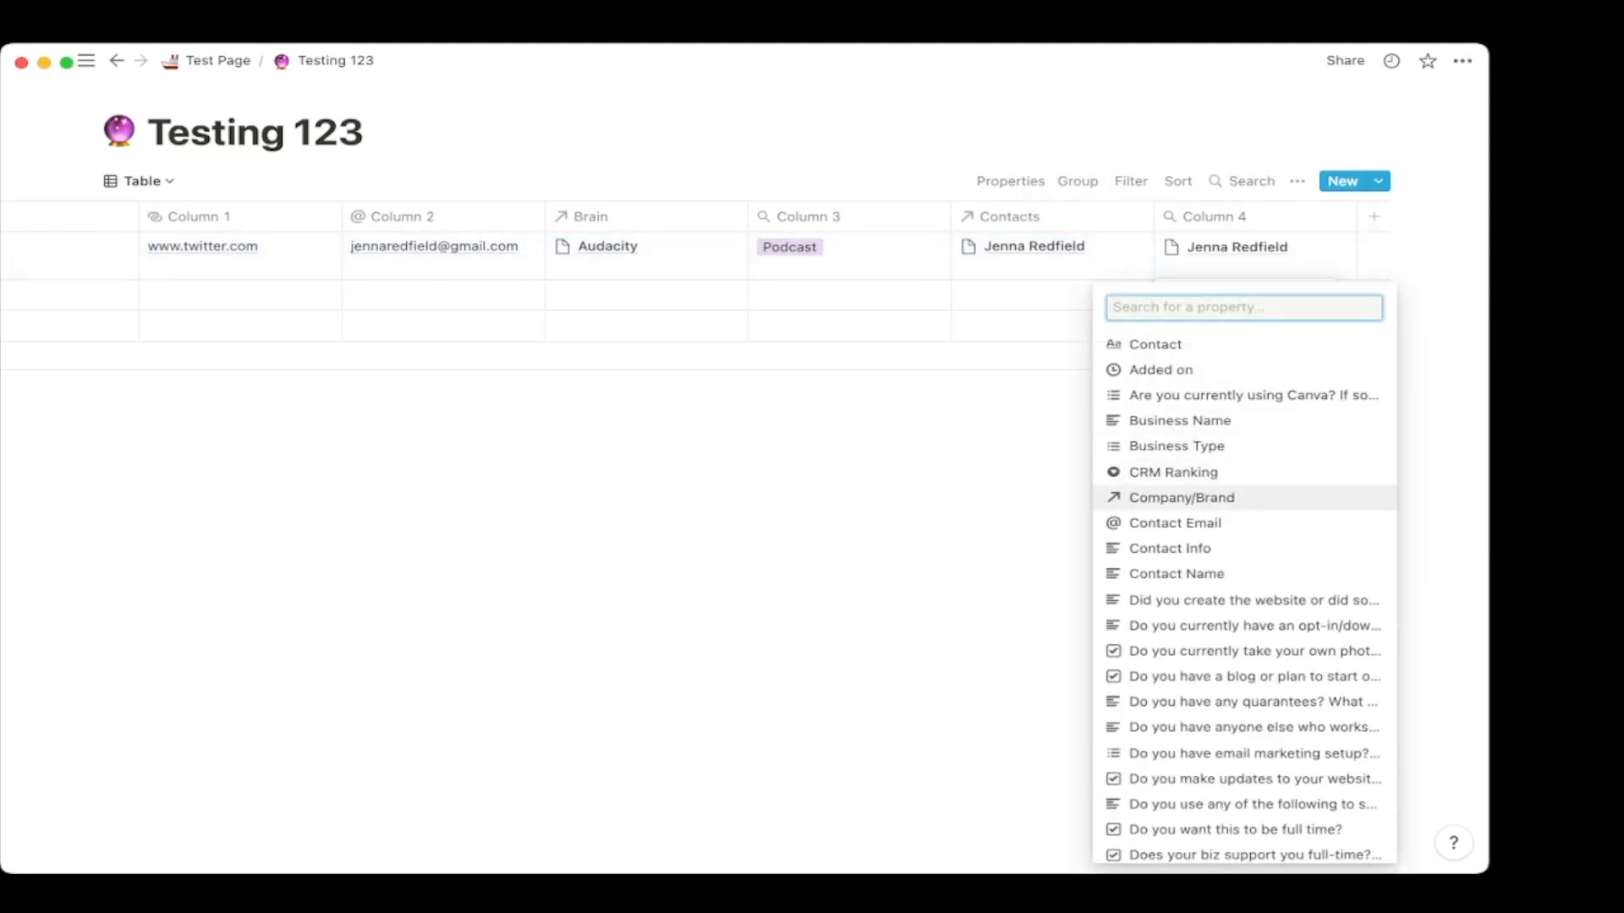
{"action": "left_click", "coordinate": [1175, 523]}
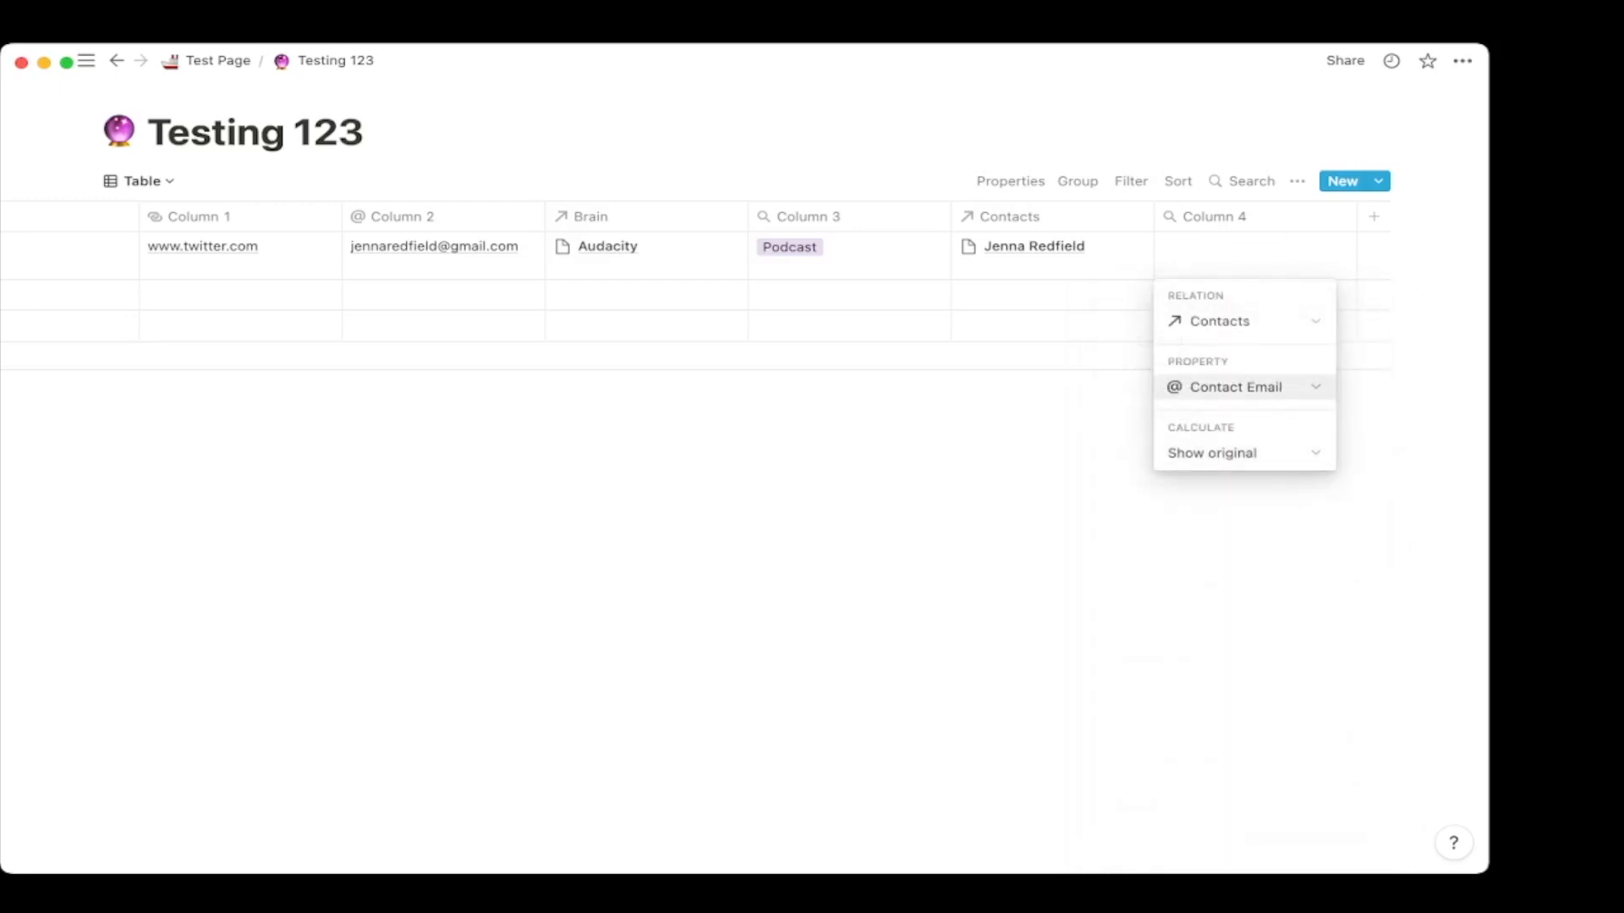
{"action": "left_click", "coordinate": [1251, 385]}
{"action": "scroll", "coordinate": [1184, 532], "scroll_direction": "down", "scroll_amount": 6}
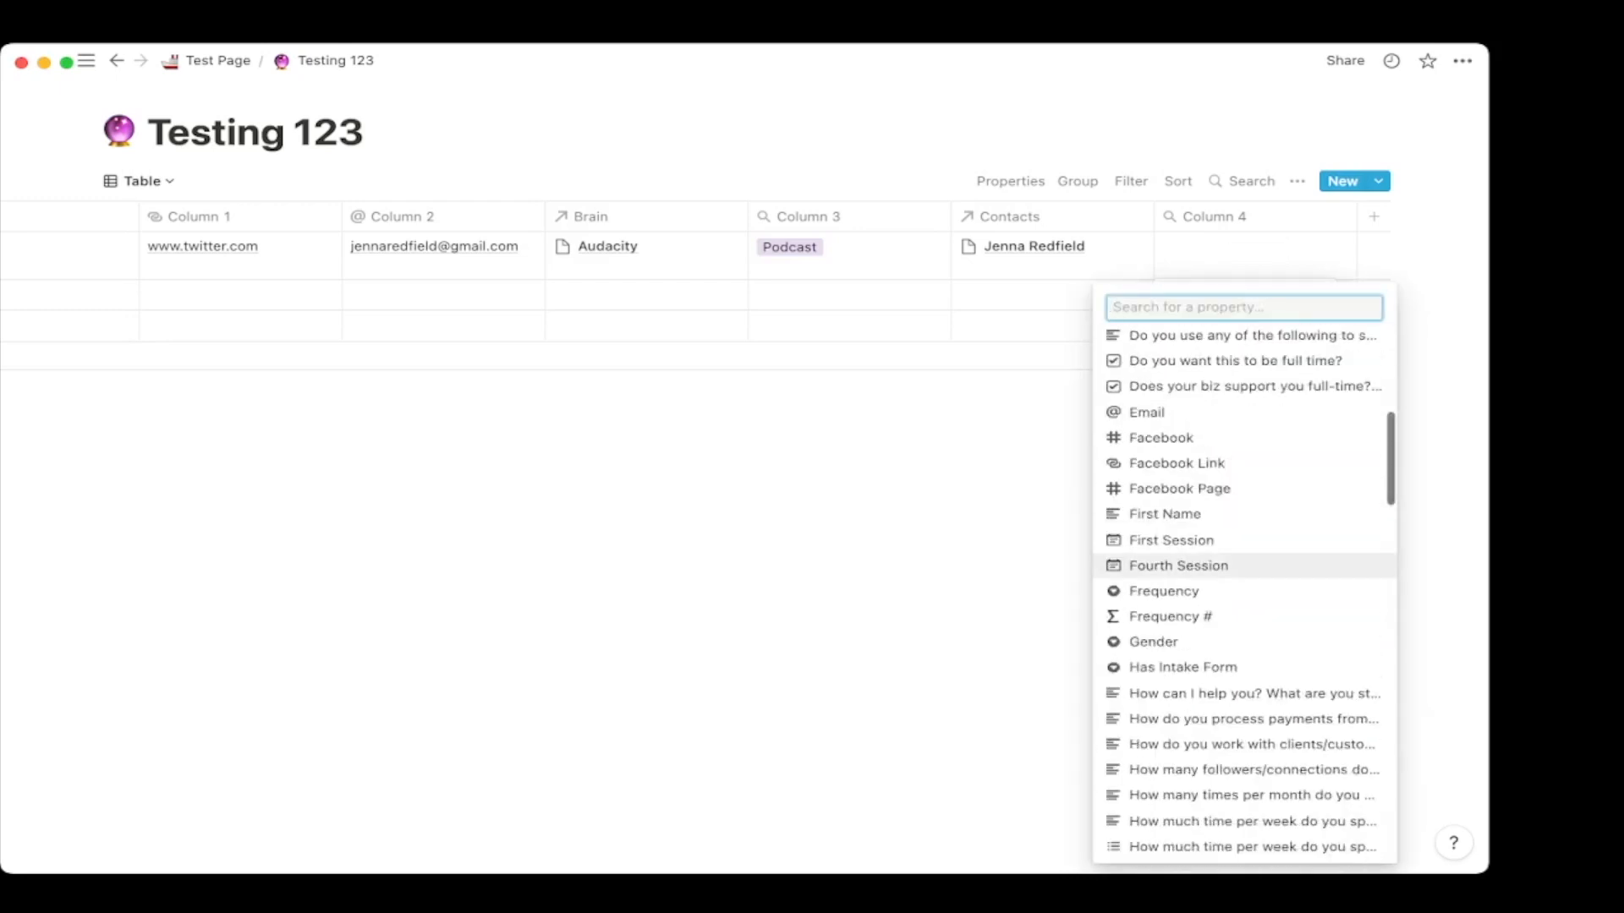
{"action": "scroll", "coordinate": [1184, 549], "scroll_direction": "down", "scroll_amount": 15}
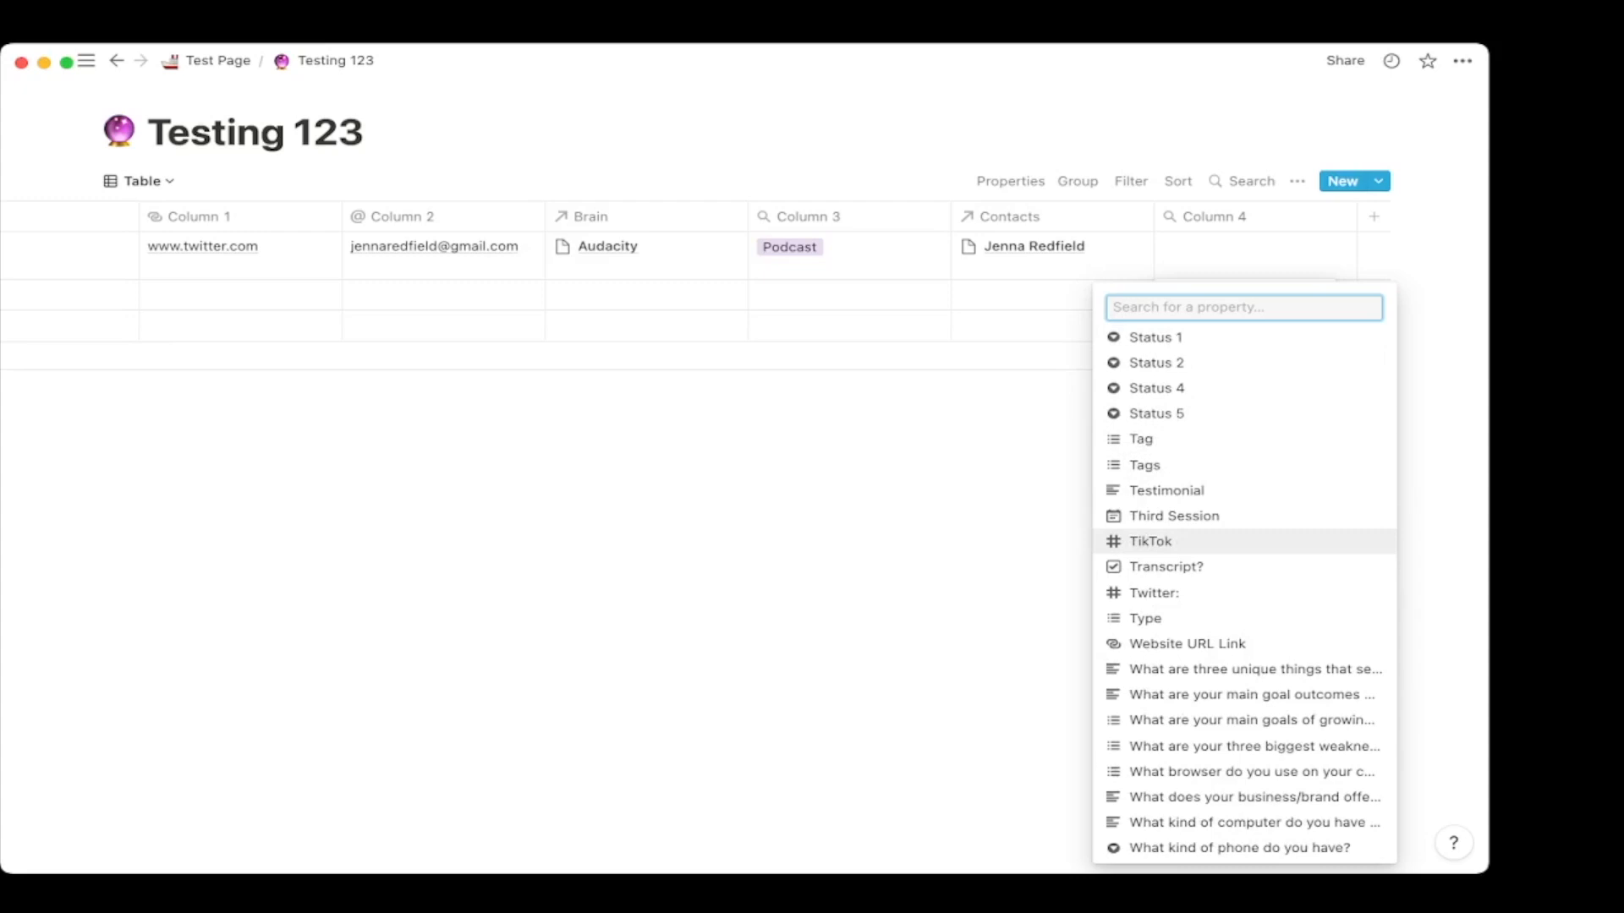
{"action": "scroll", "coordinate": [1184, 592], "scroll_direction": "up", "scroll_amount": 1}
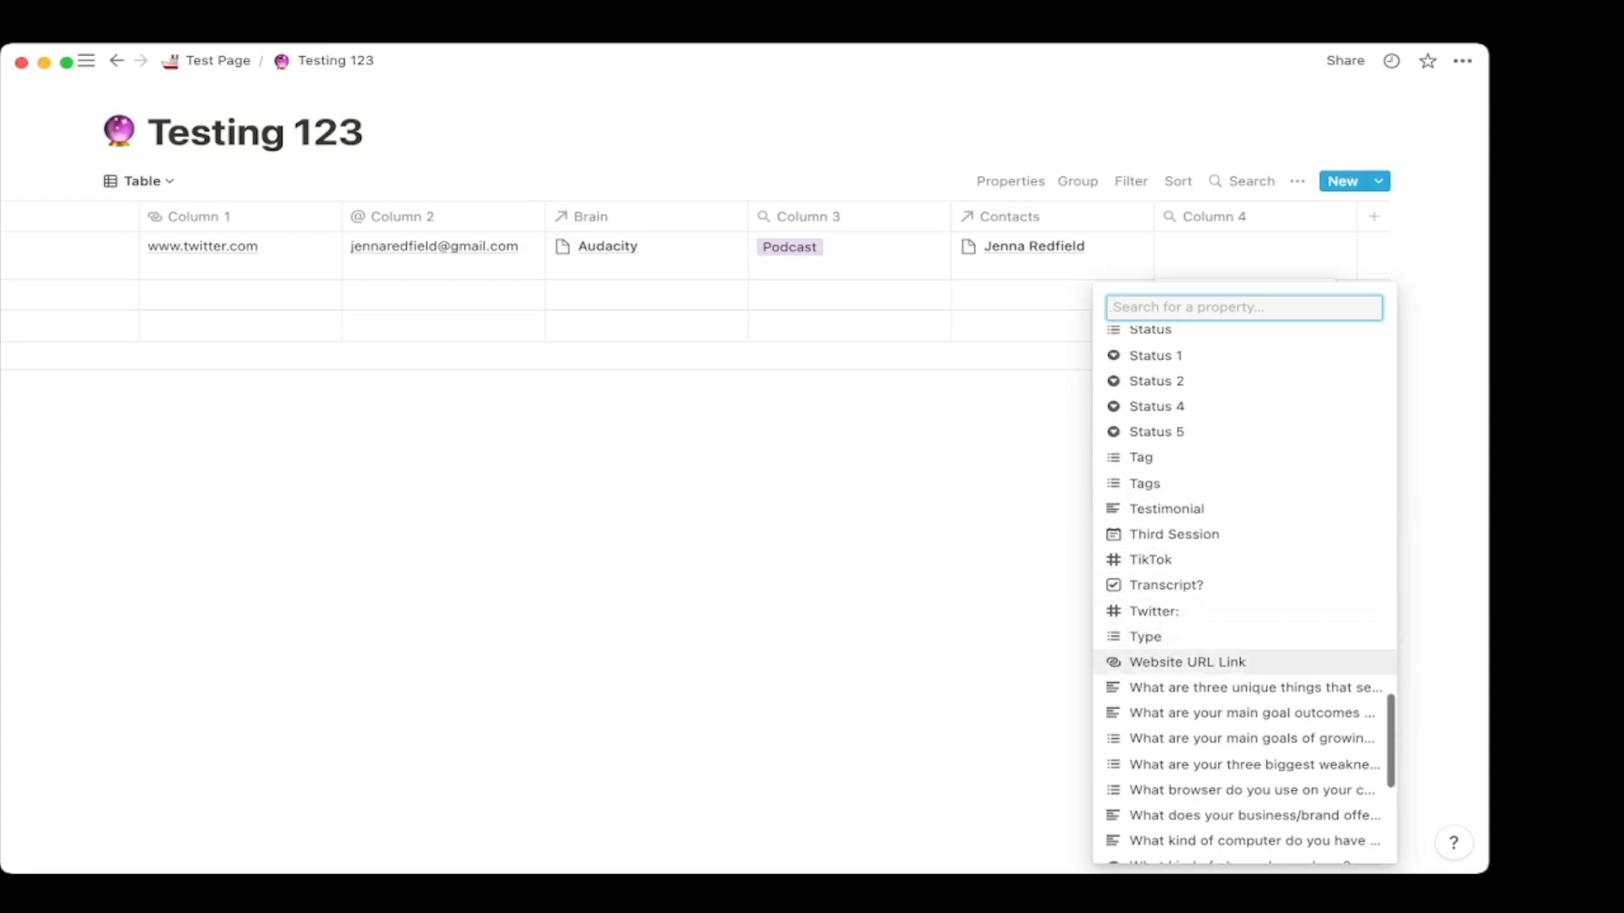
{"action": "left_click", "coordinate": [1183, 656]}
{"action": "key", "text": "Escape"}
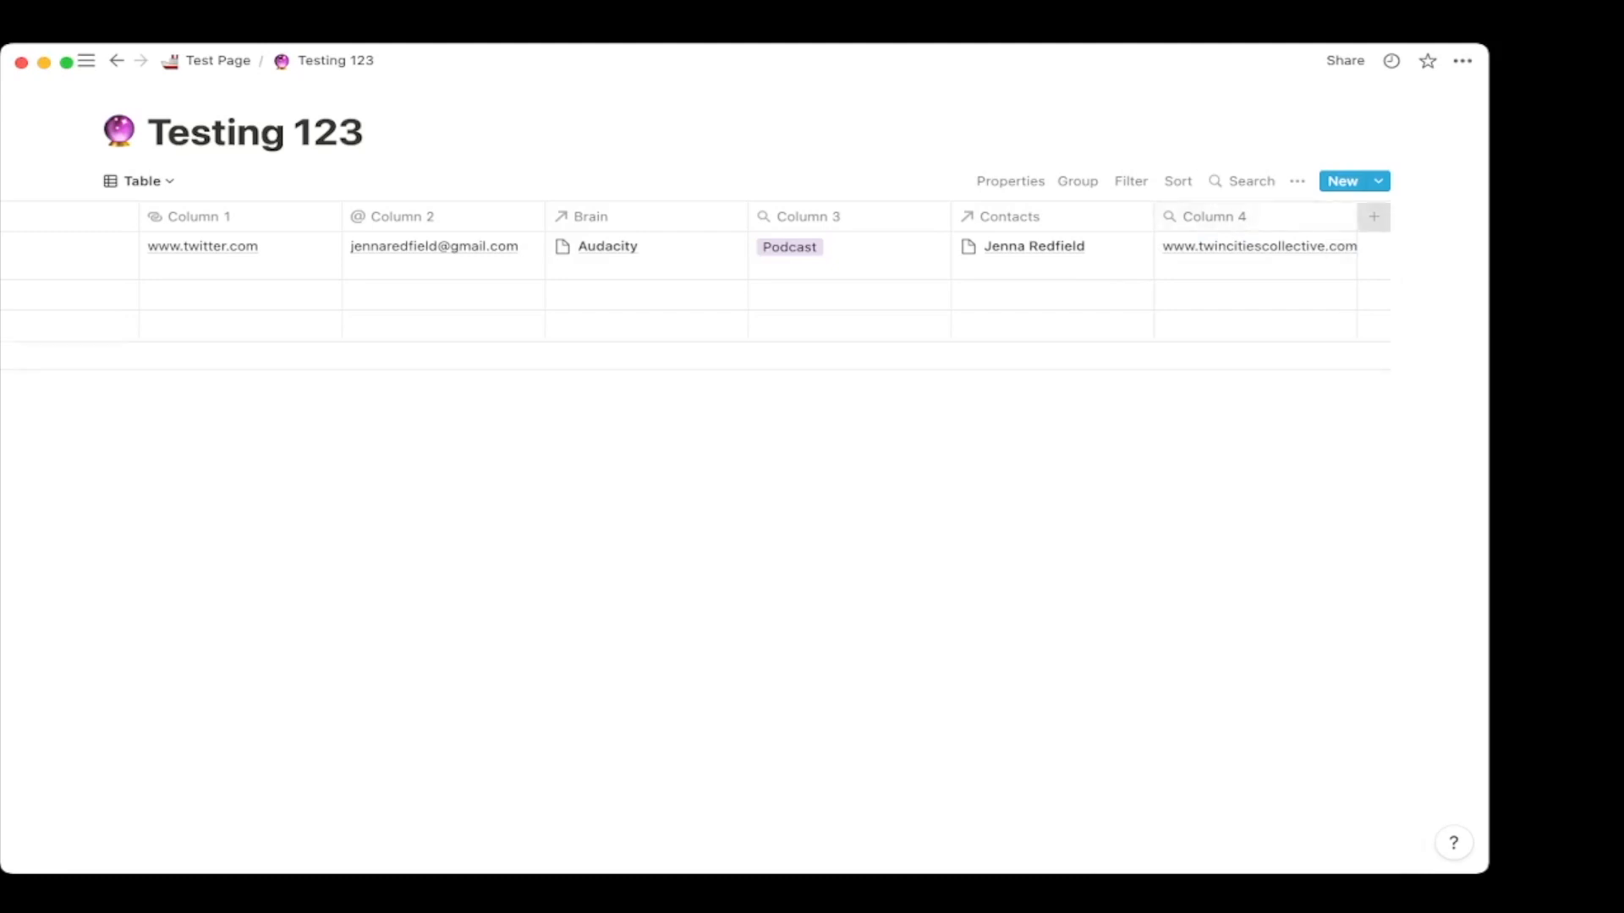
{"action": "left_click", "coordinate": [1373, 217]}
Keep the new Column 5 as a plain text property.
{"action": "mouse_move", "coordinate": [1355, 317]}
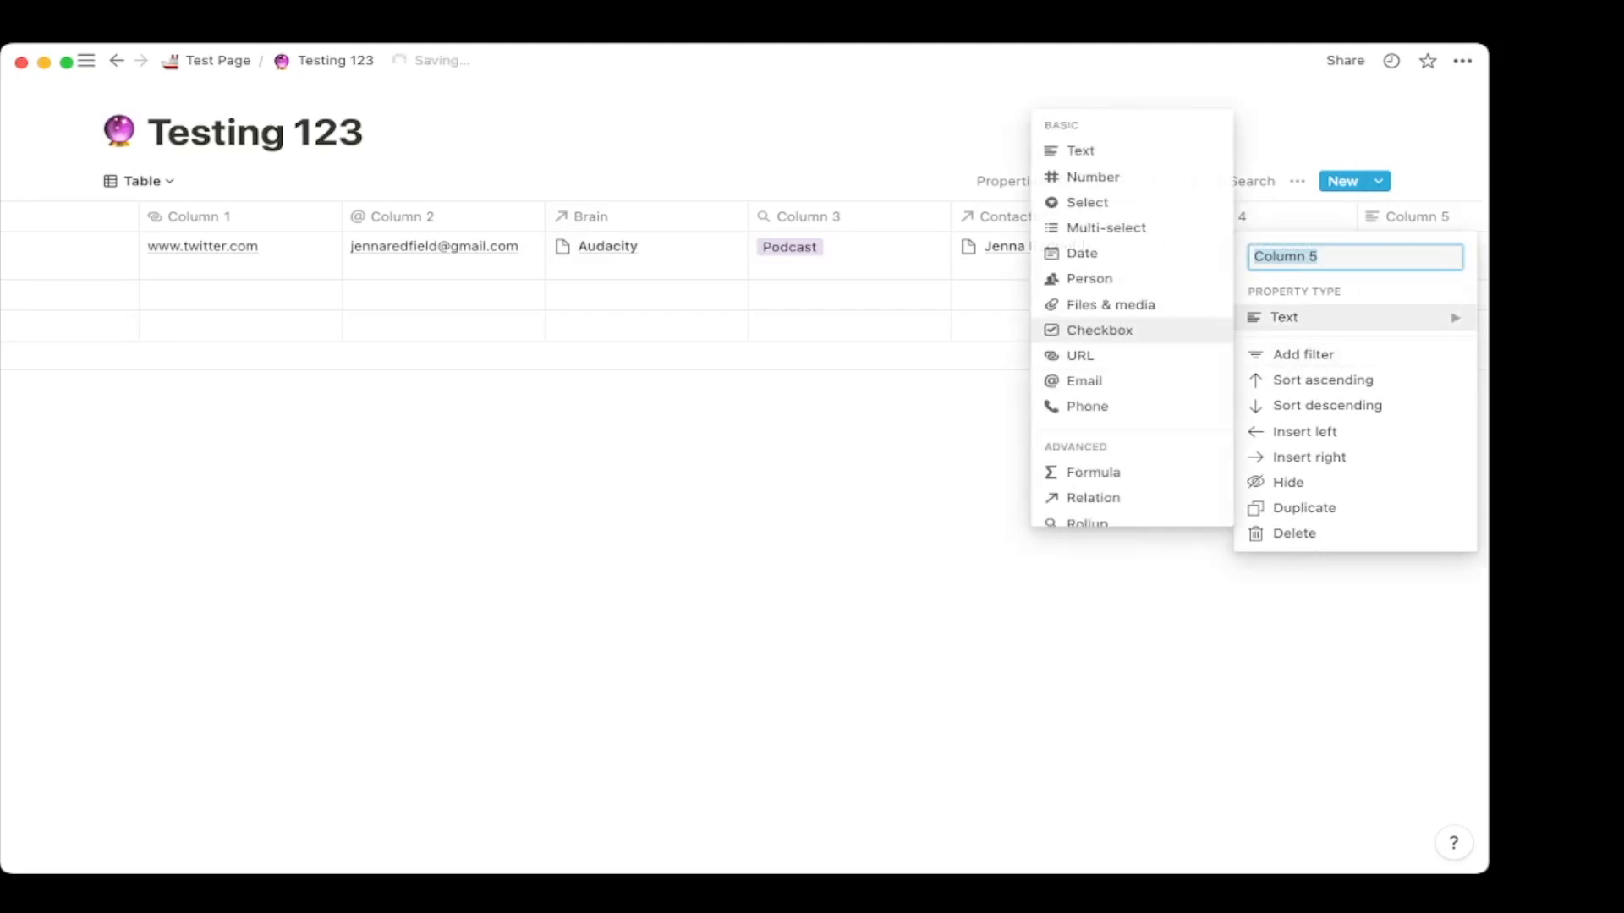
{"action": "scroll", "coordinate": [1100, 380], "scroll_direction": "down", "scroll_amount": 3}
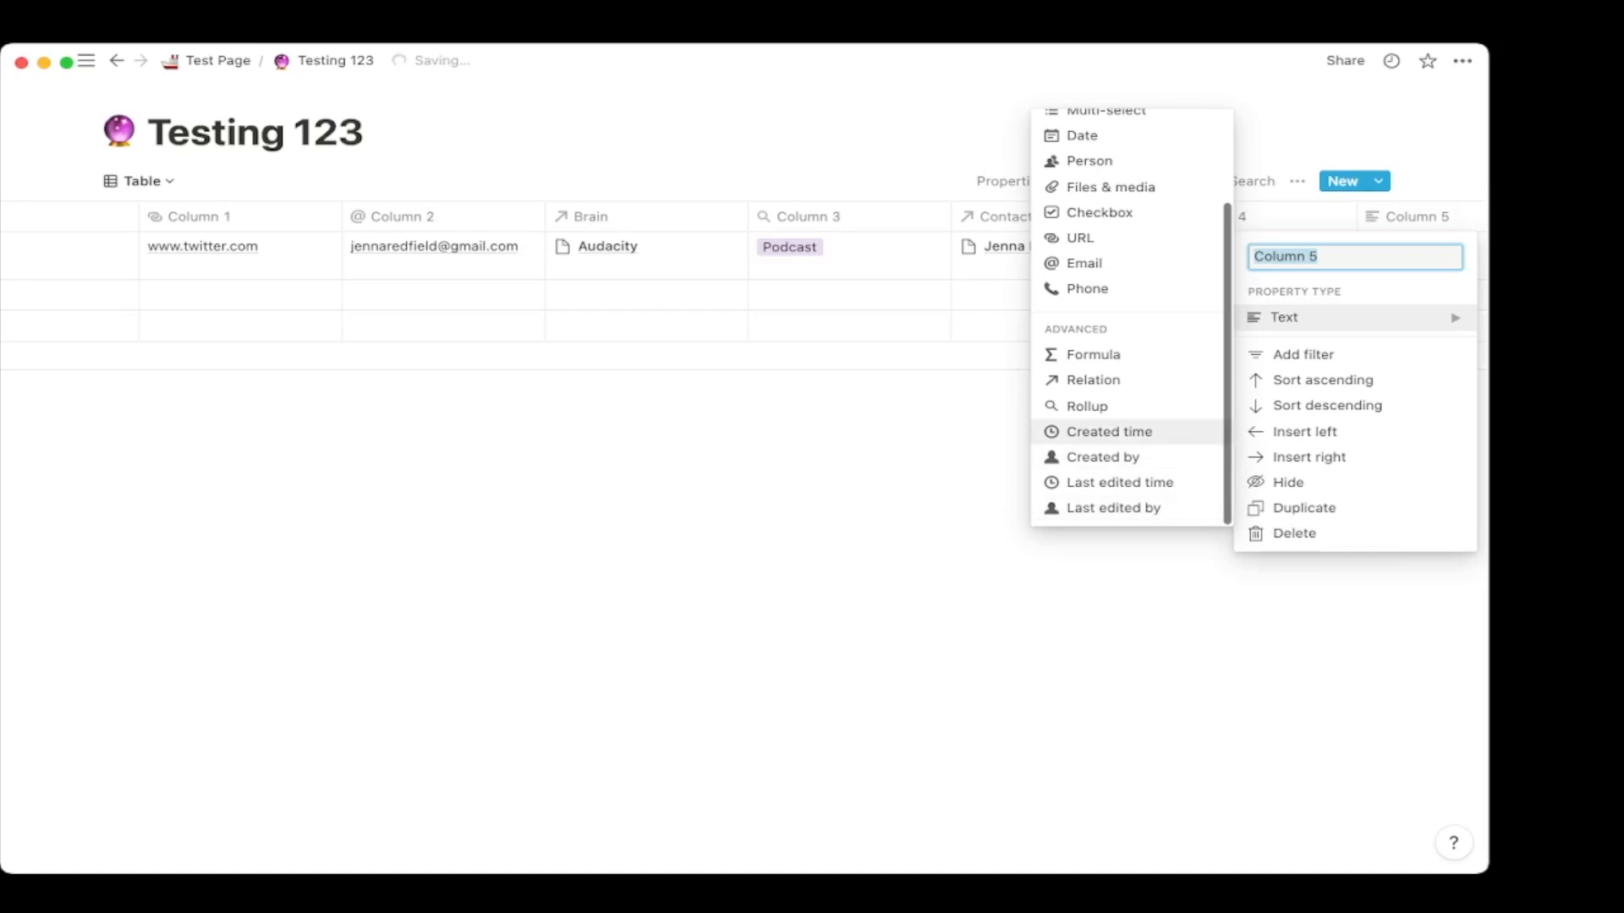
{"action": "scroll", "coordinate": [1125, 338], "scroll_direction": "up", "scroll_amount": 3}
{"action": "left_click", "coordinate": [947, 139]}
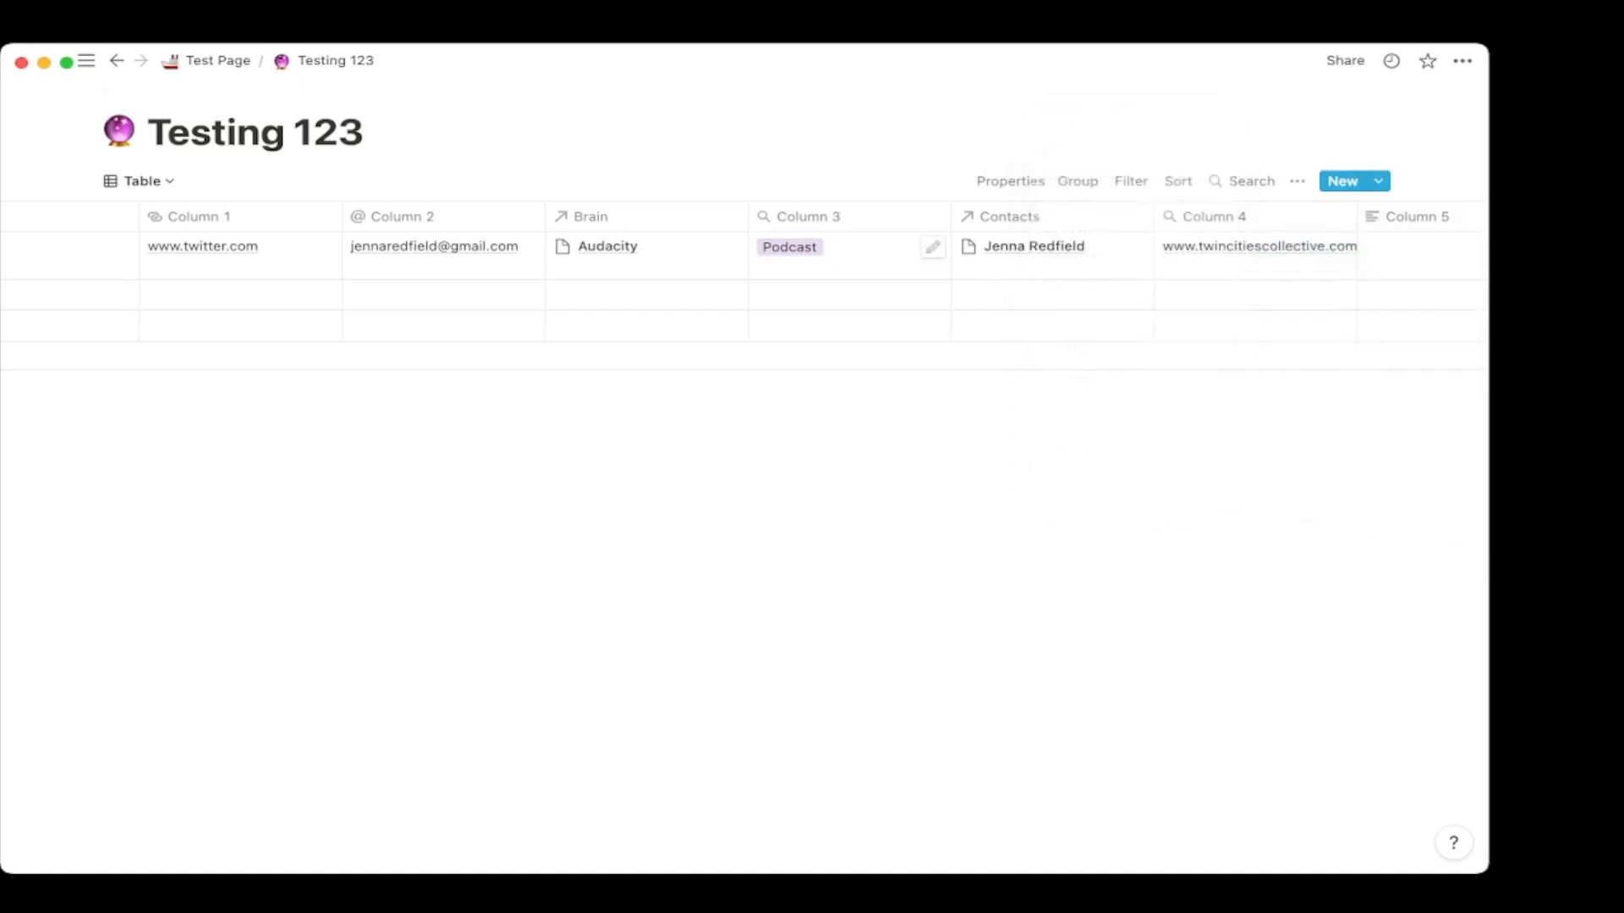
{"action": "scroll", "coordinate": [888, 296], "scroll_direction": "left", "scroll_amount": 15}
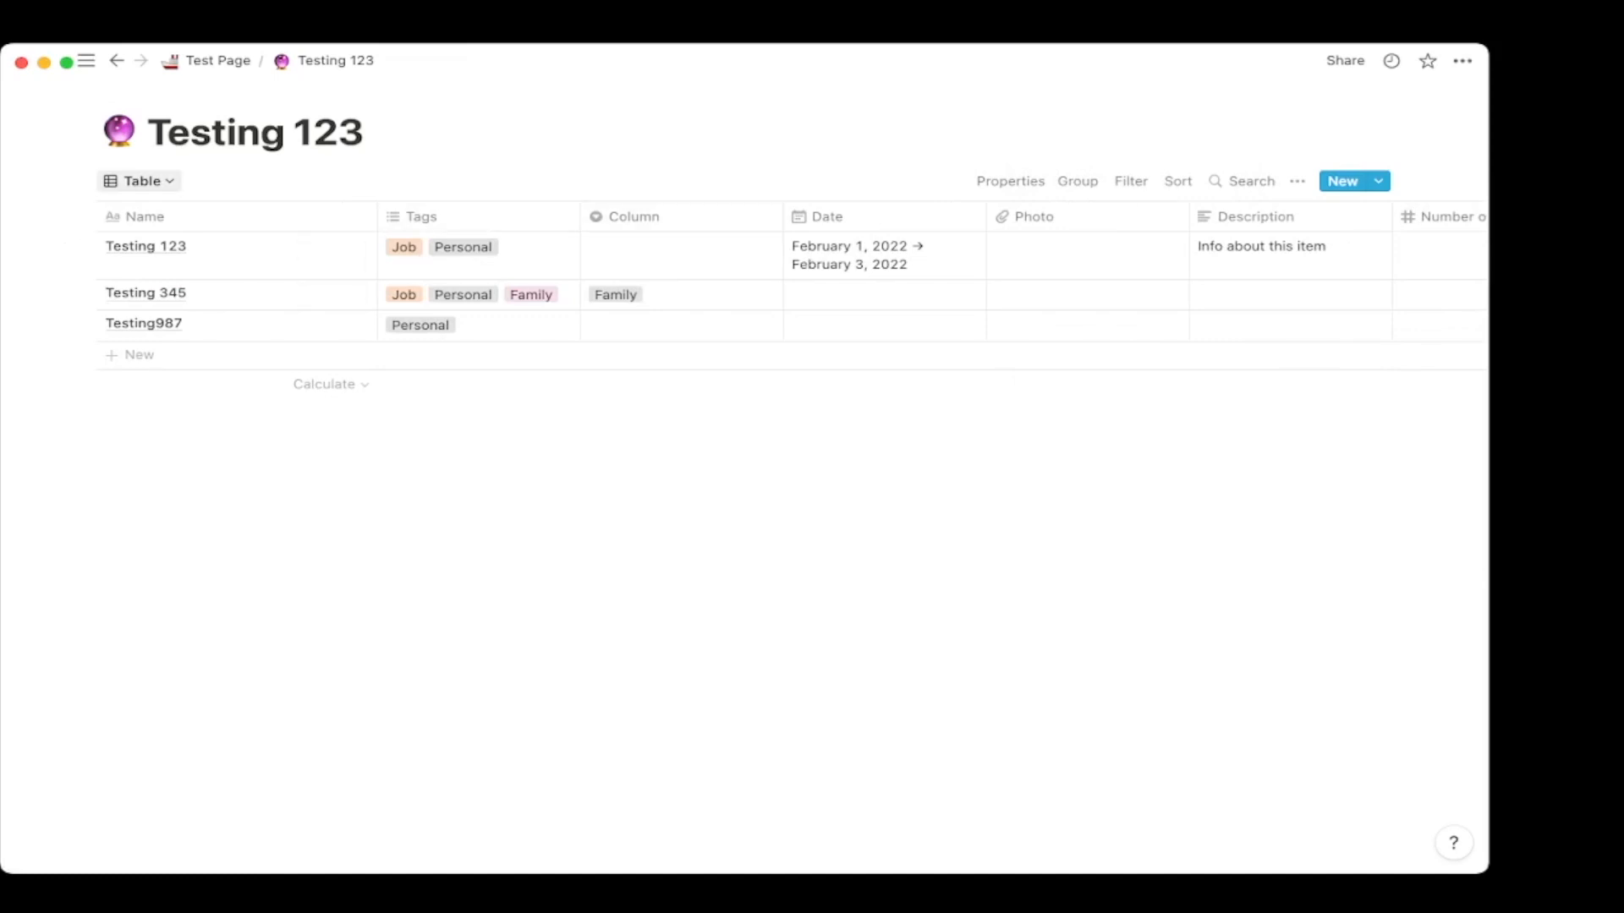
Switch Testing 123 to the Future Planning board view, then open The Brains.
{"action": "left_click", "coordinate": [141, 181]}
{"action": "left_click", "coordinate": [121, 308]}
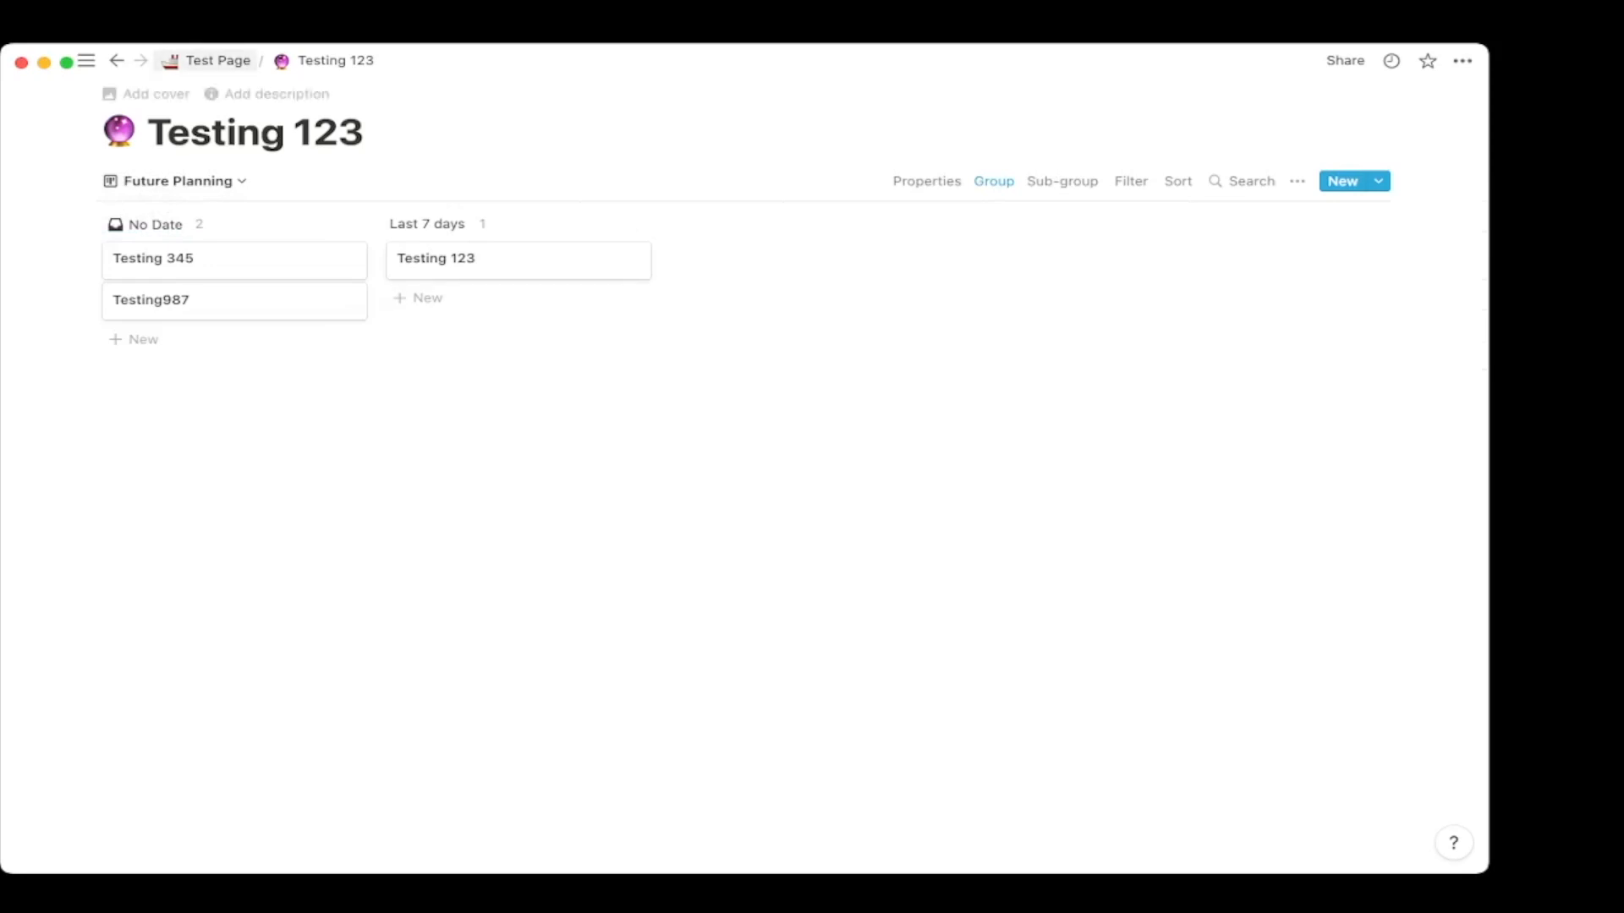
{"action": "mouse_move", "coordinate": [86, 61]}
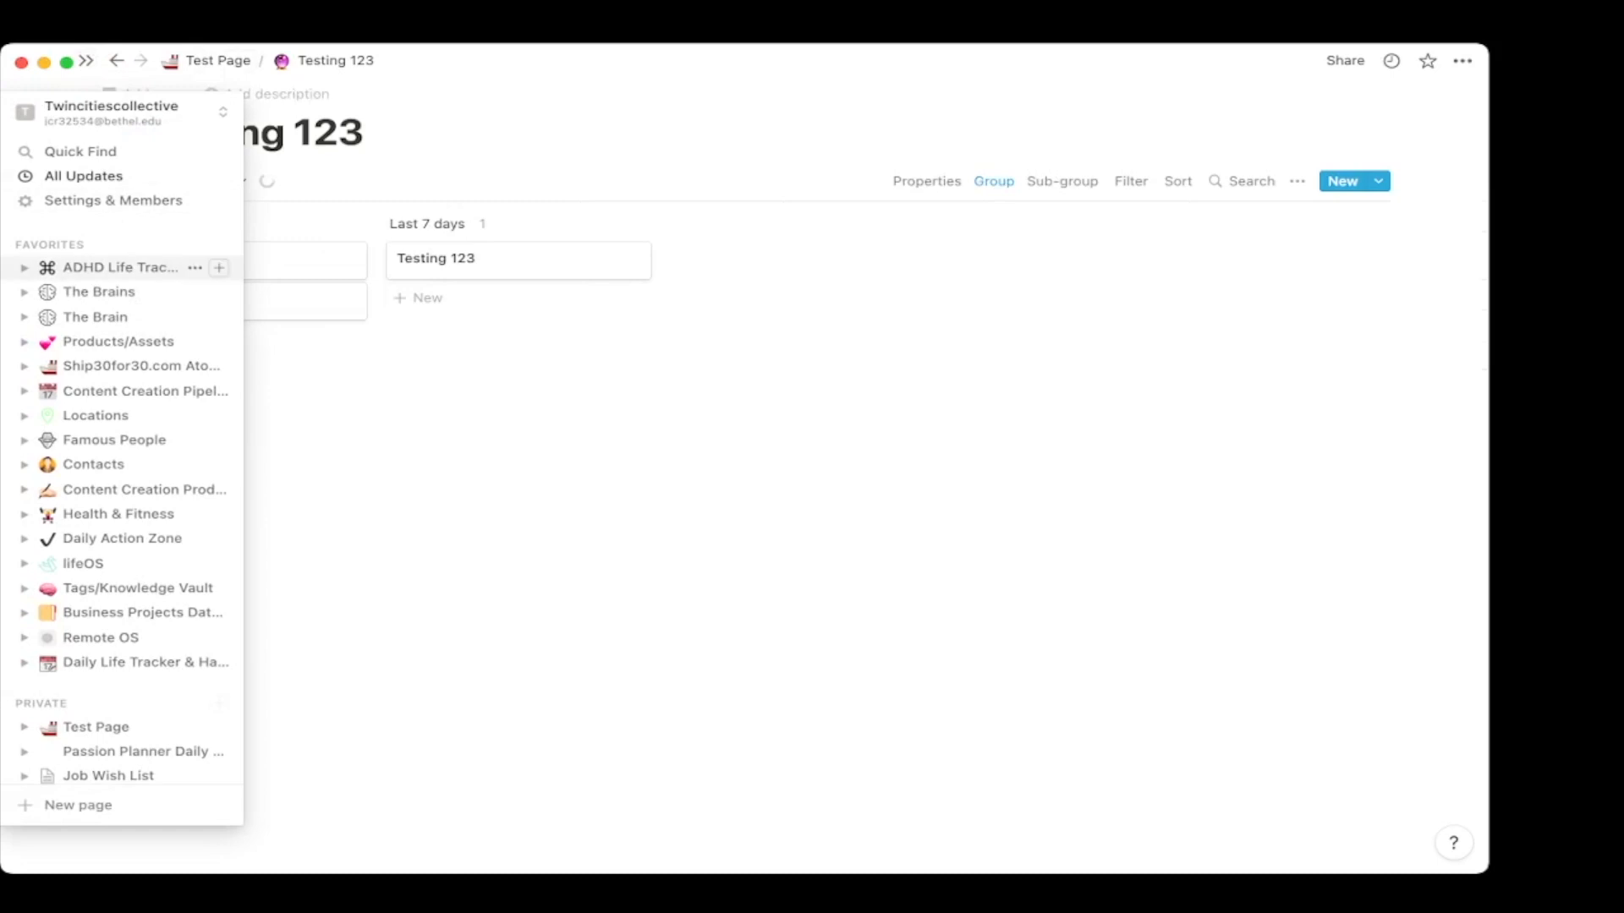
{"action": "left_click", "coordinate": [66, 292]}
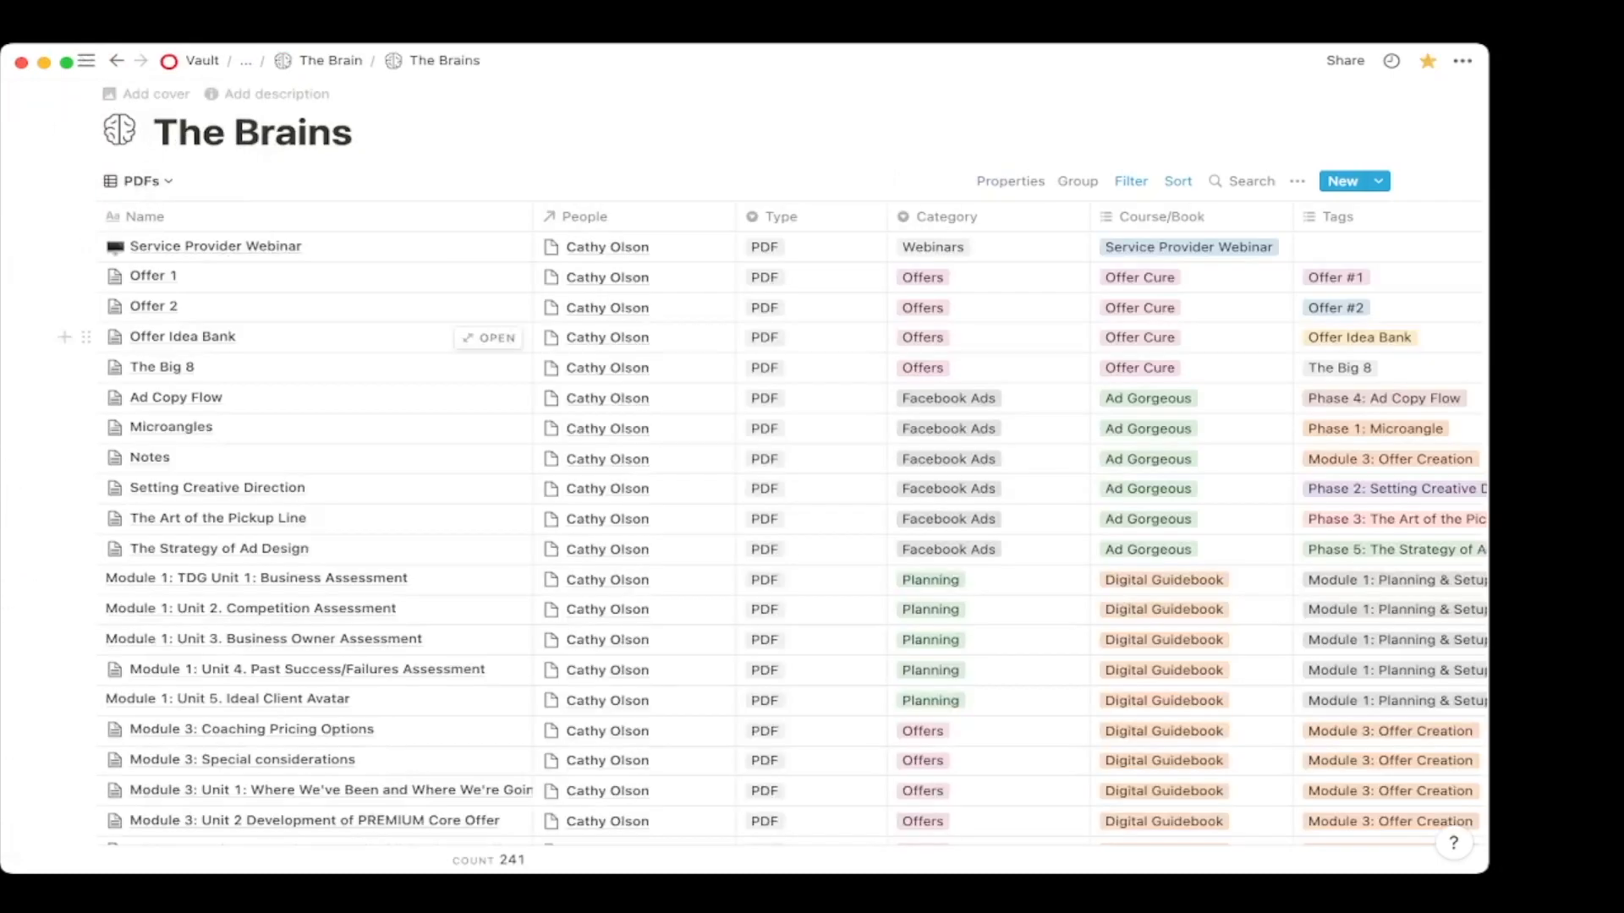
View The Brains in the All and Chrome Extension views, inspecting filters and Adblockplus channel options.
{"action": "left_click", "coordinate": [141, 181]}
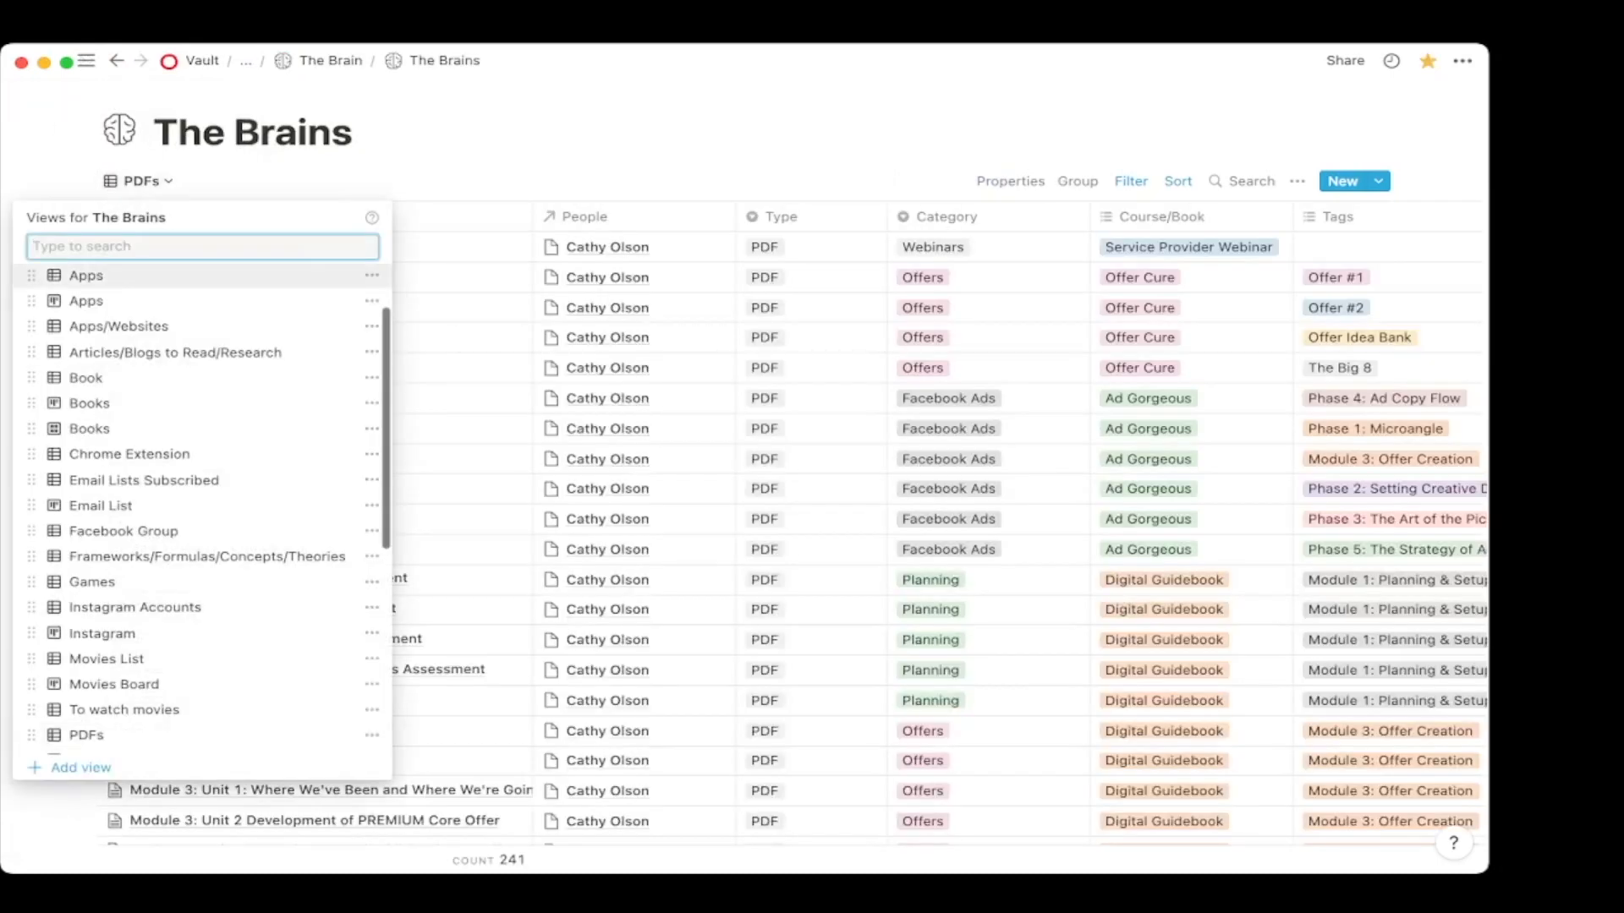
{"action": "scroll", "coordinate": [135, 277], "scroll_direction": "up", "scroll_amount": 2}
{"action": "left_click", "coordinate": [127, 279]}
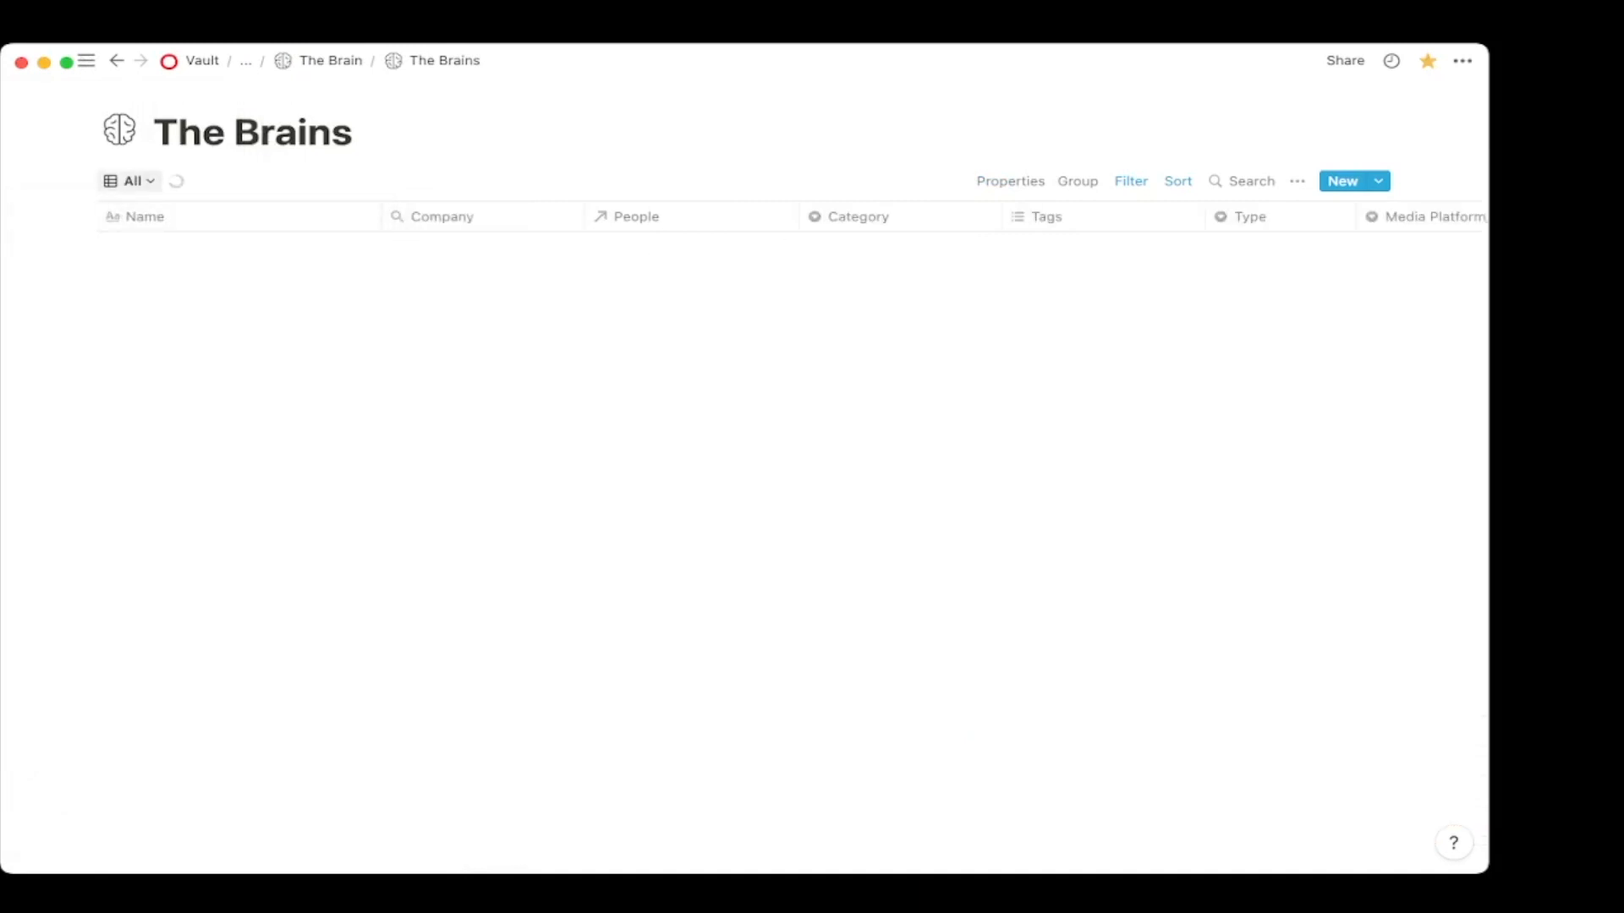
{"action": "left_click", "coordinate": [131, 181]}
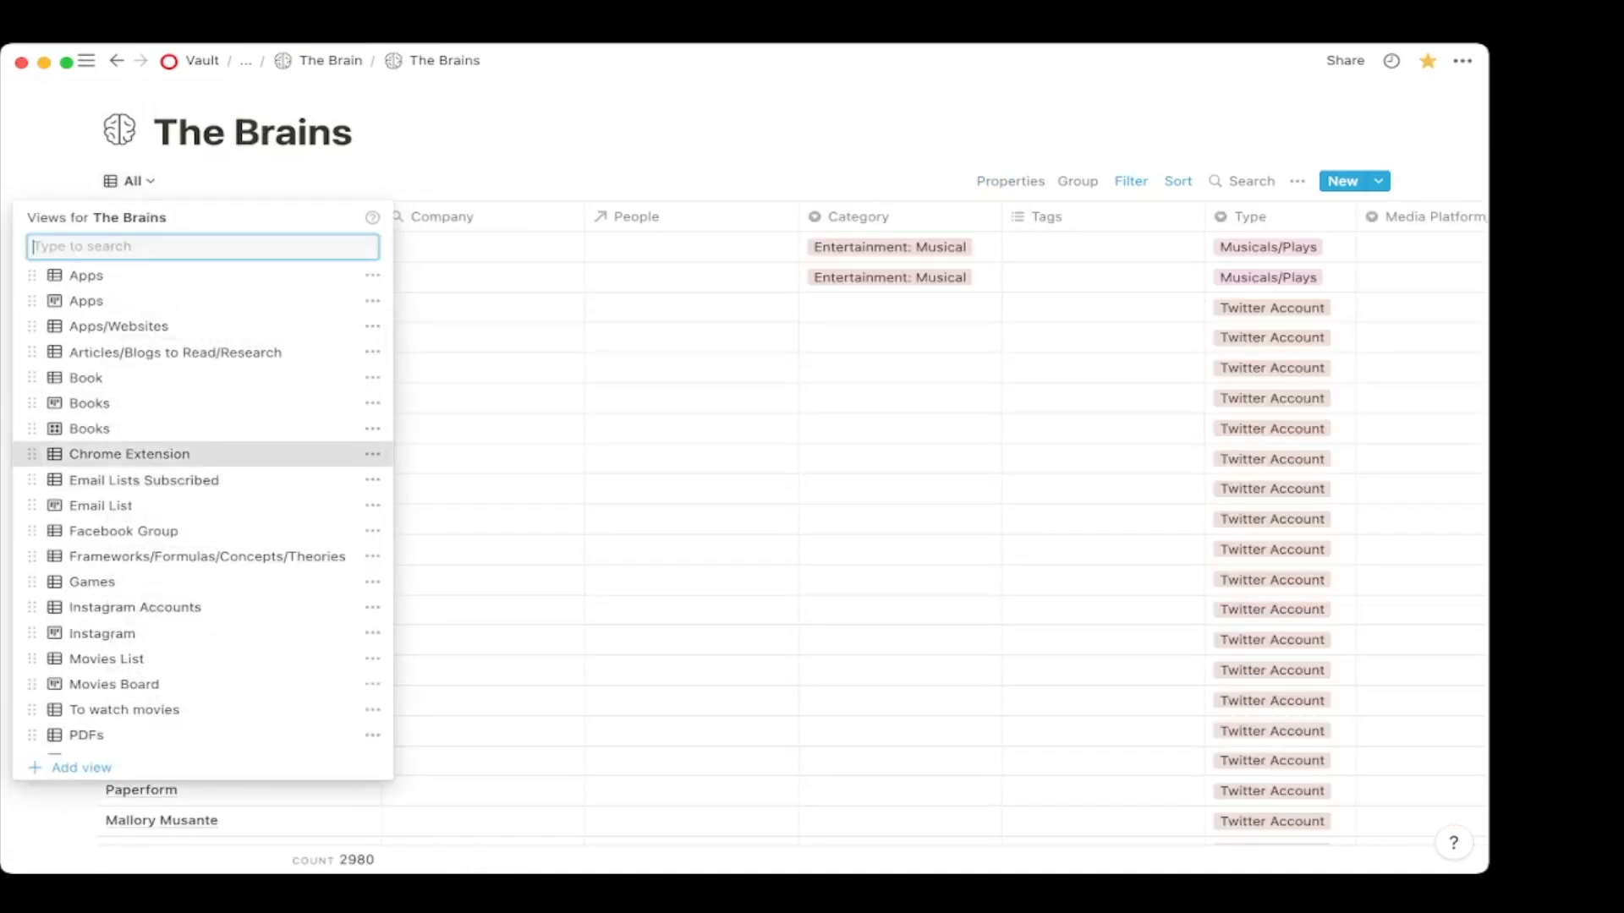
{"action": "left_click", "coordinate": [129, 454]}
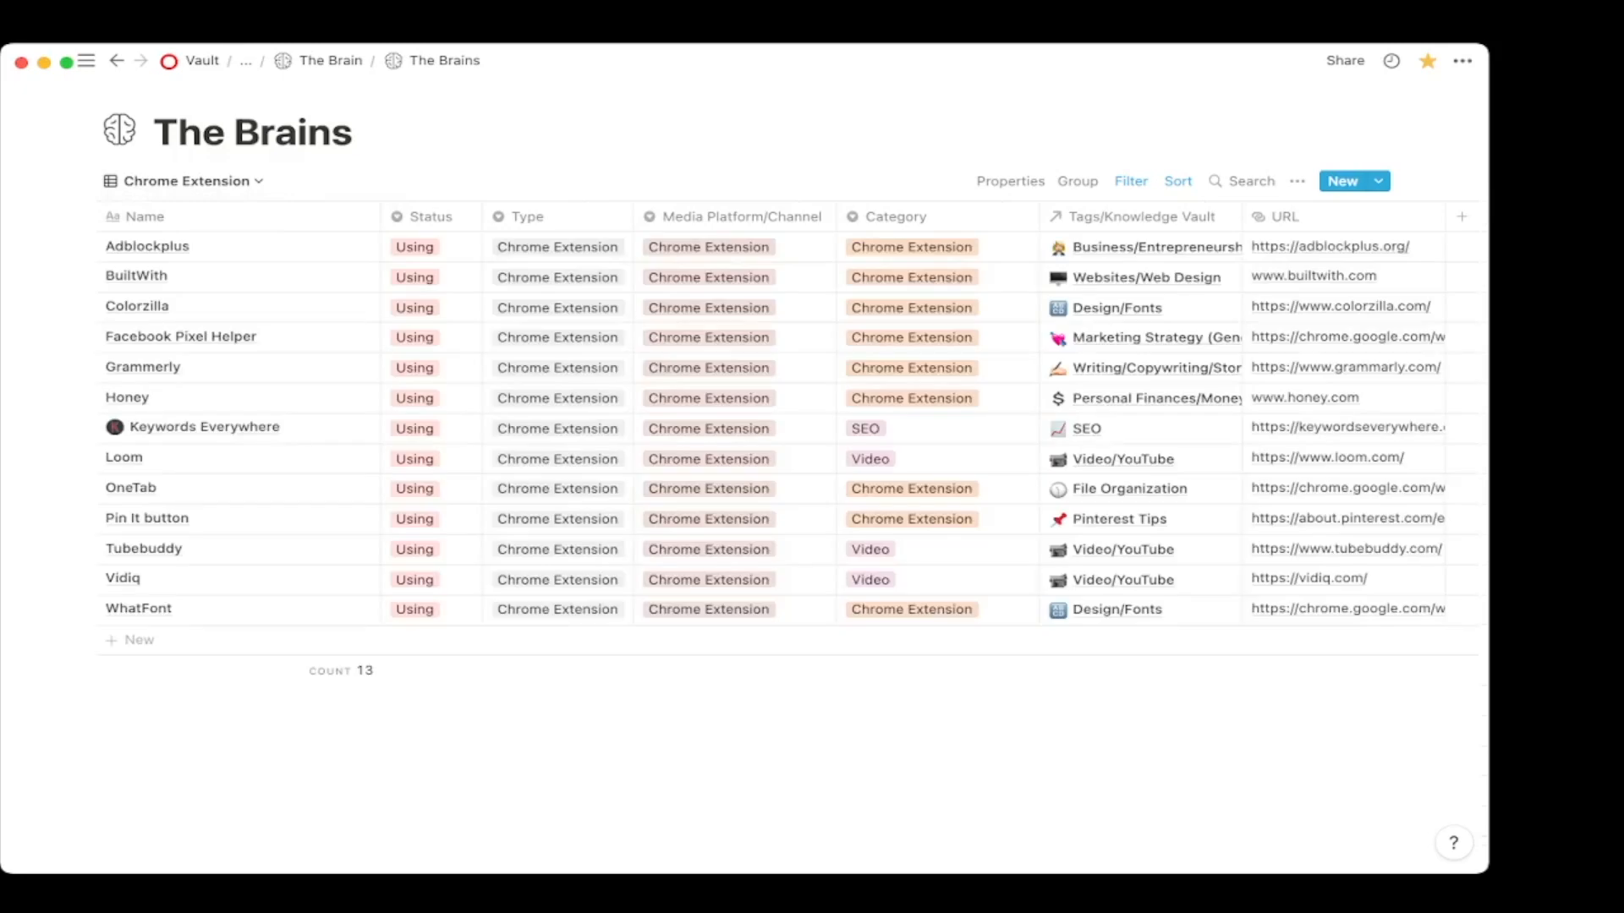
{"action": "left_click", "coordinate": [1131, 181]}
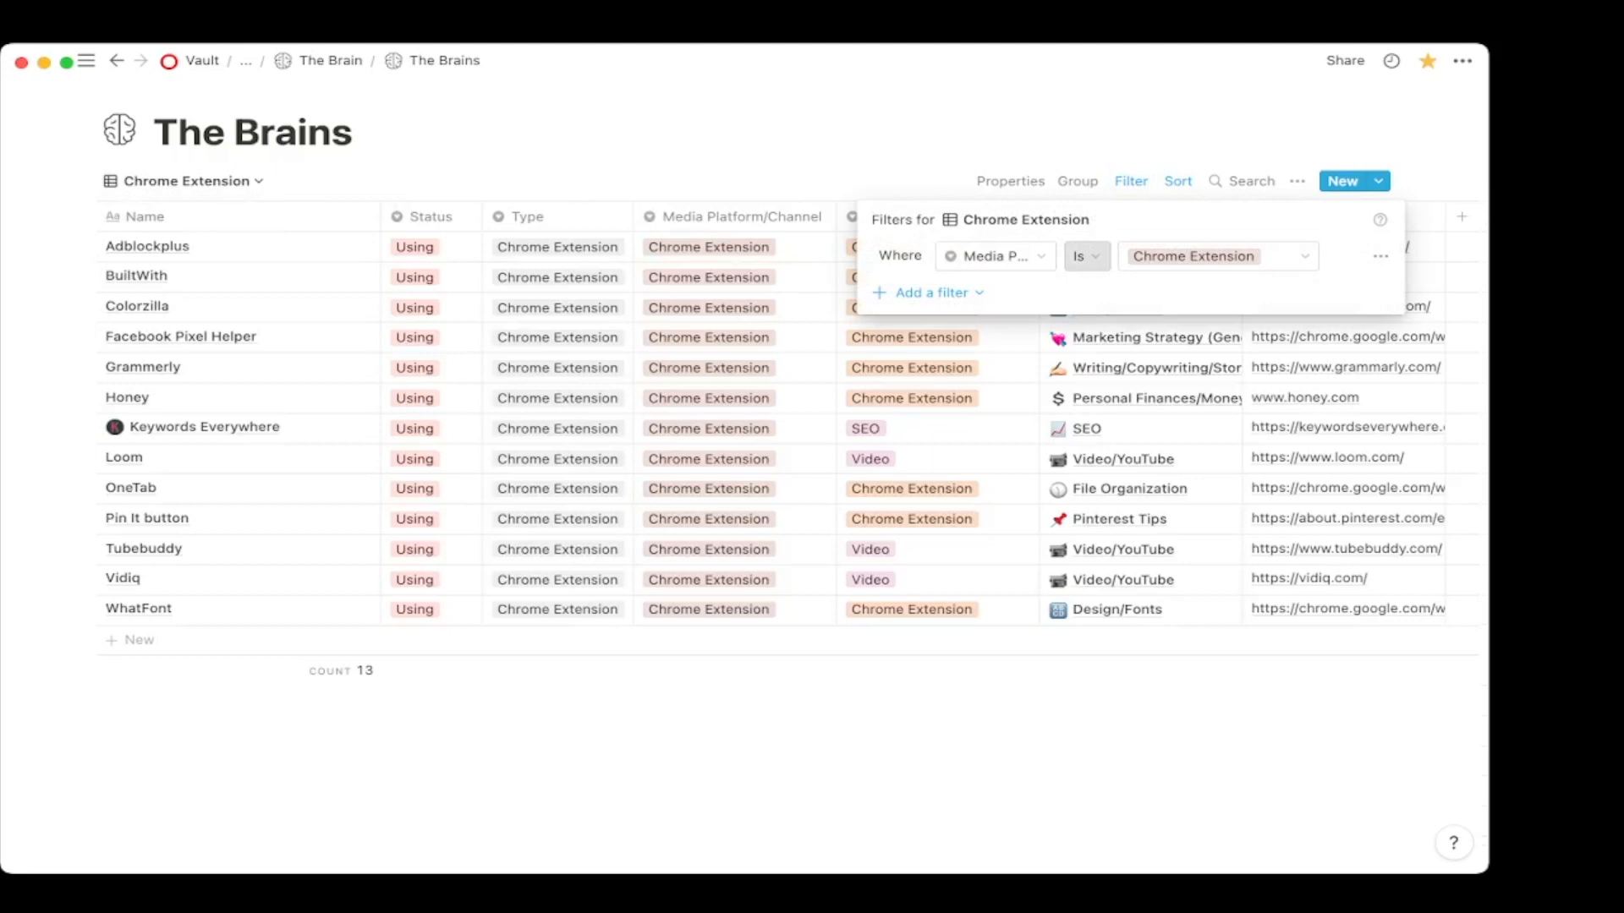
{"action": "key", "text": "Escape"}
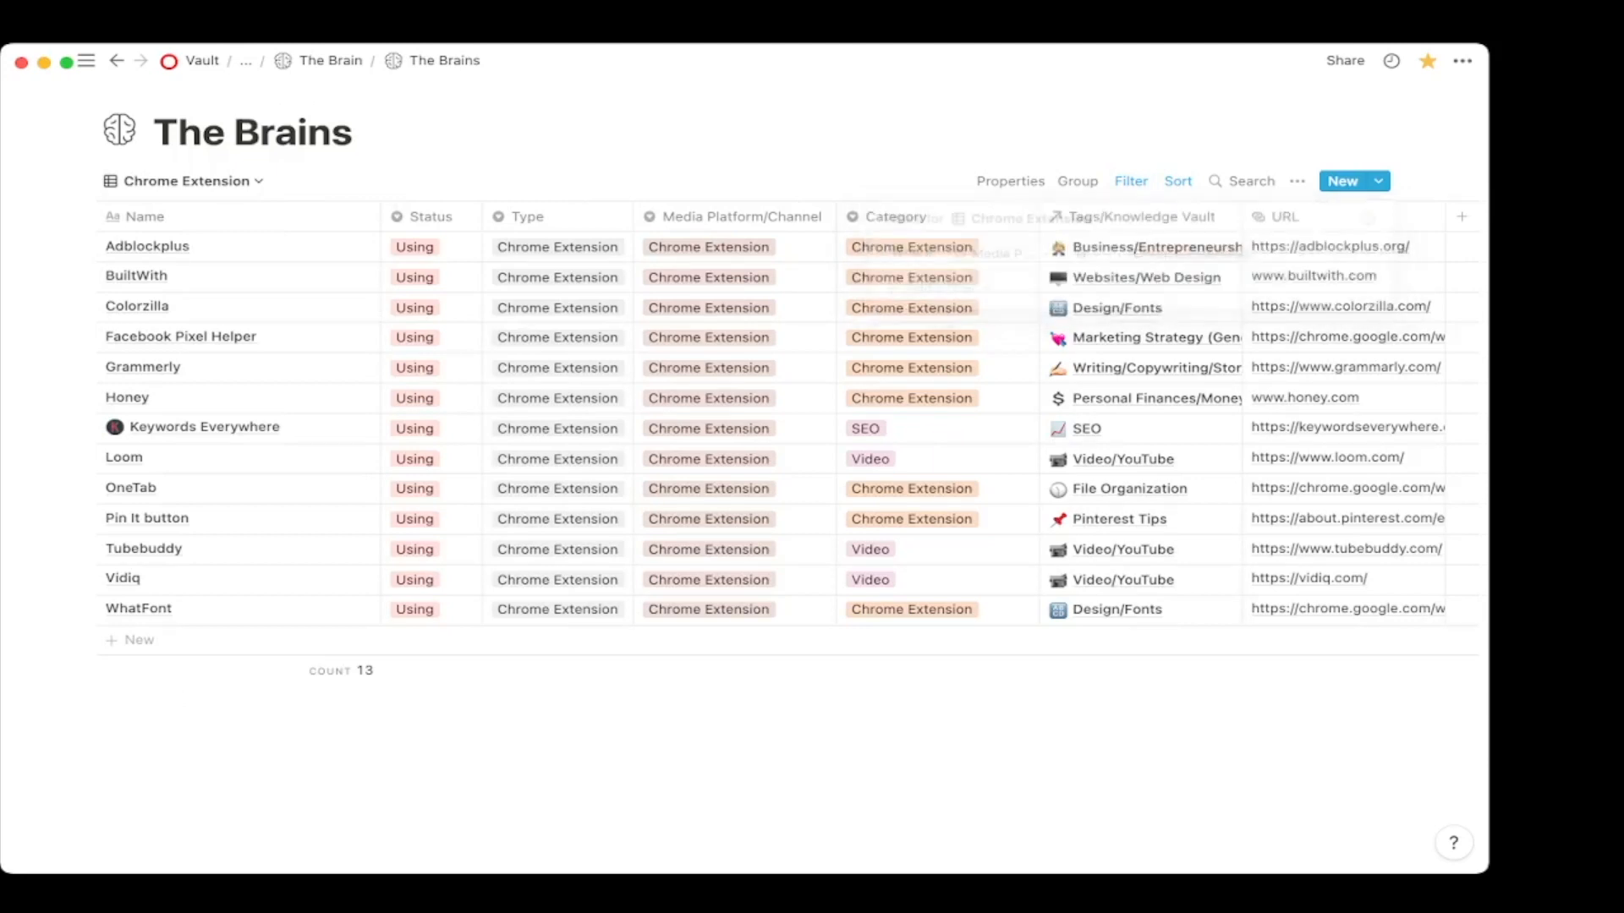
{"action": "left_click", "coordinate": [787, 247]}
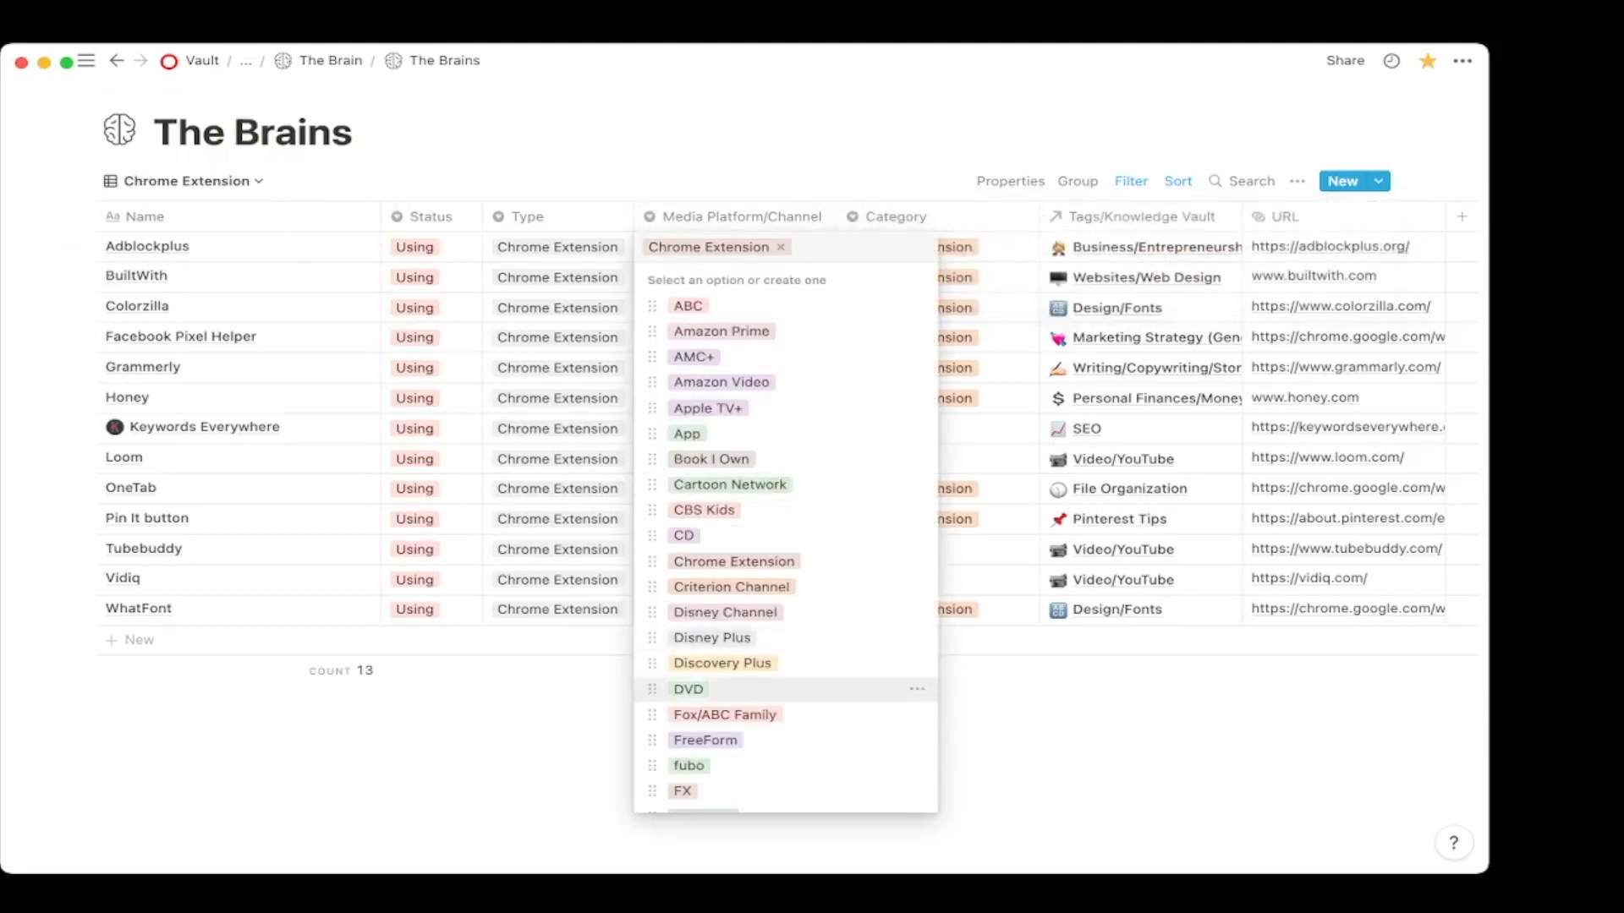
{"action": "scroll", "coordinate": [799, 715], "scroll_direction": "down", "scroll_amount": 14}
{"action": "key", "text": "Escape"}
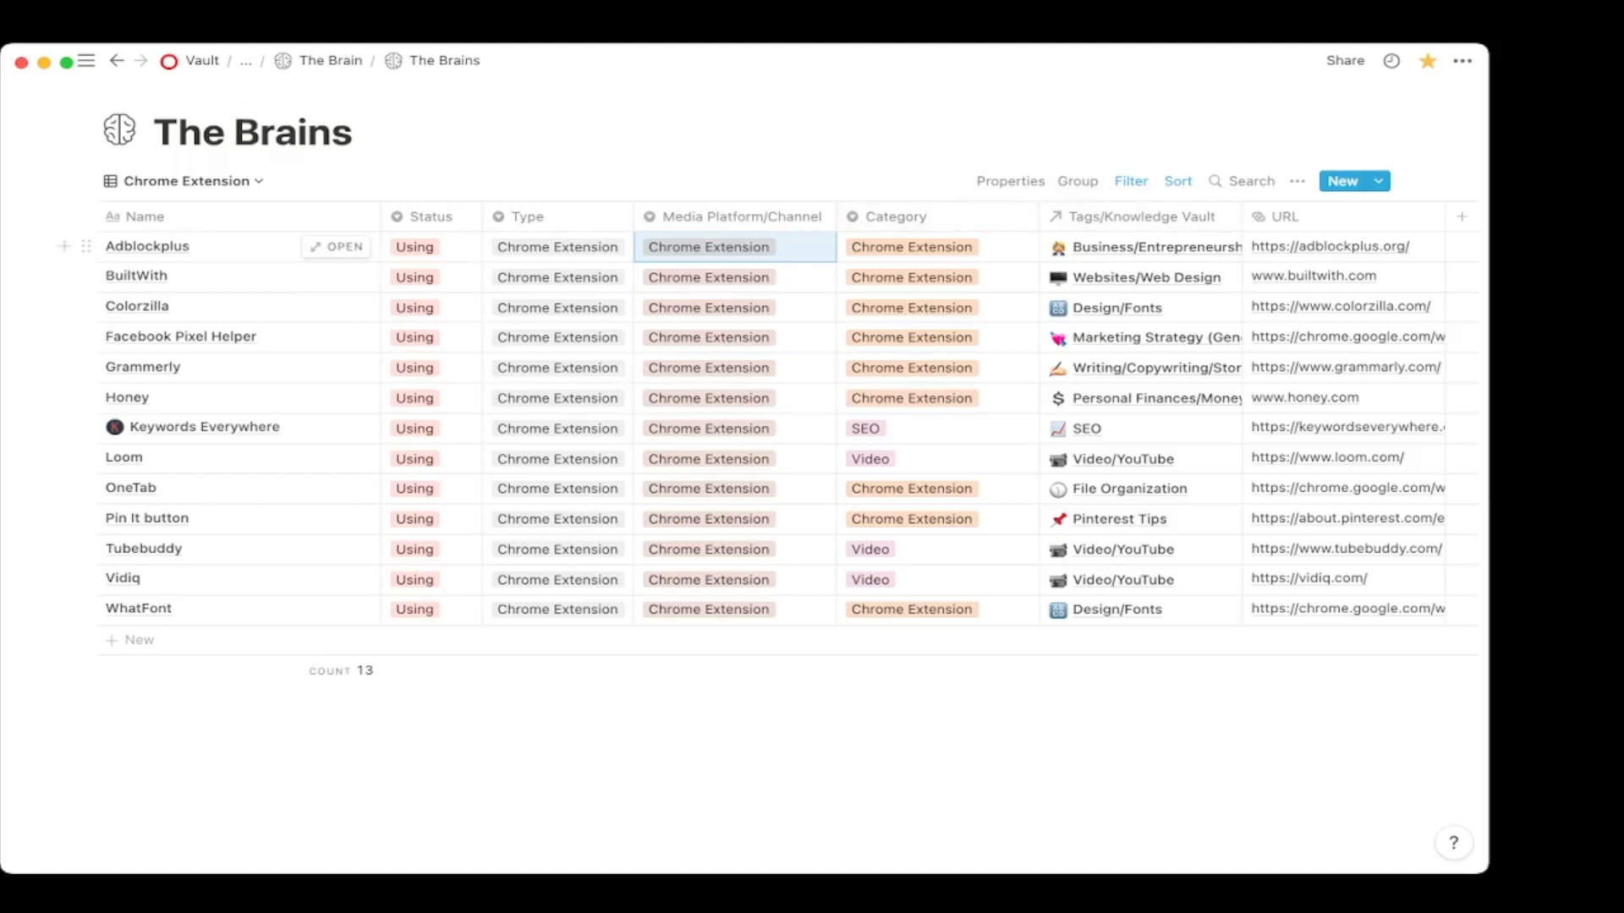
Switch to the Book view, check its Type is Book filter, then open ADHD Life Tracker.
{"action": "left_click", "coordinate": [186, 181]}
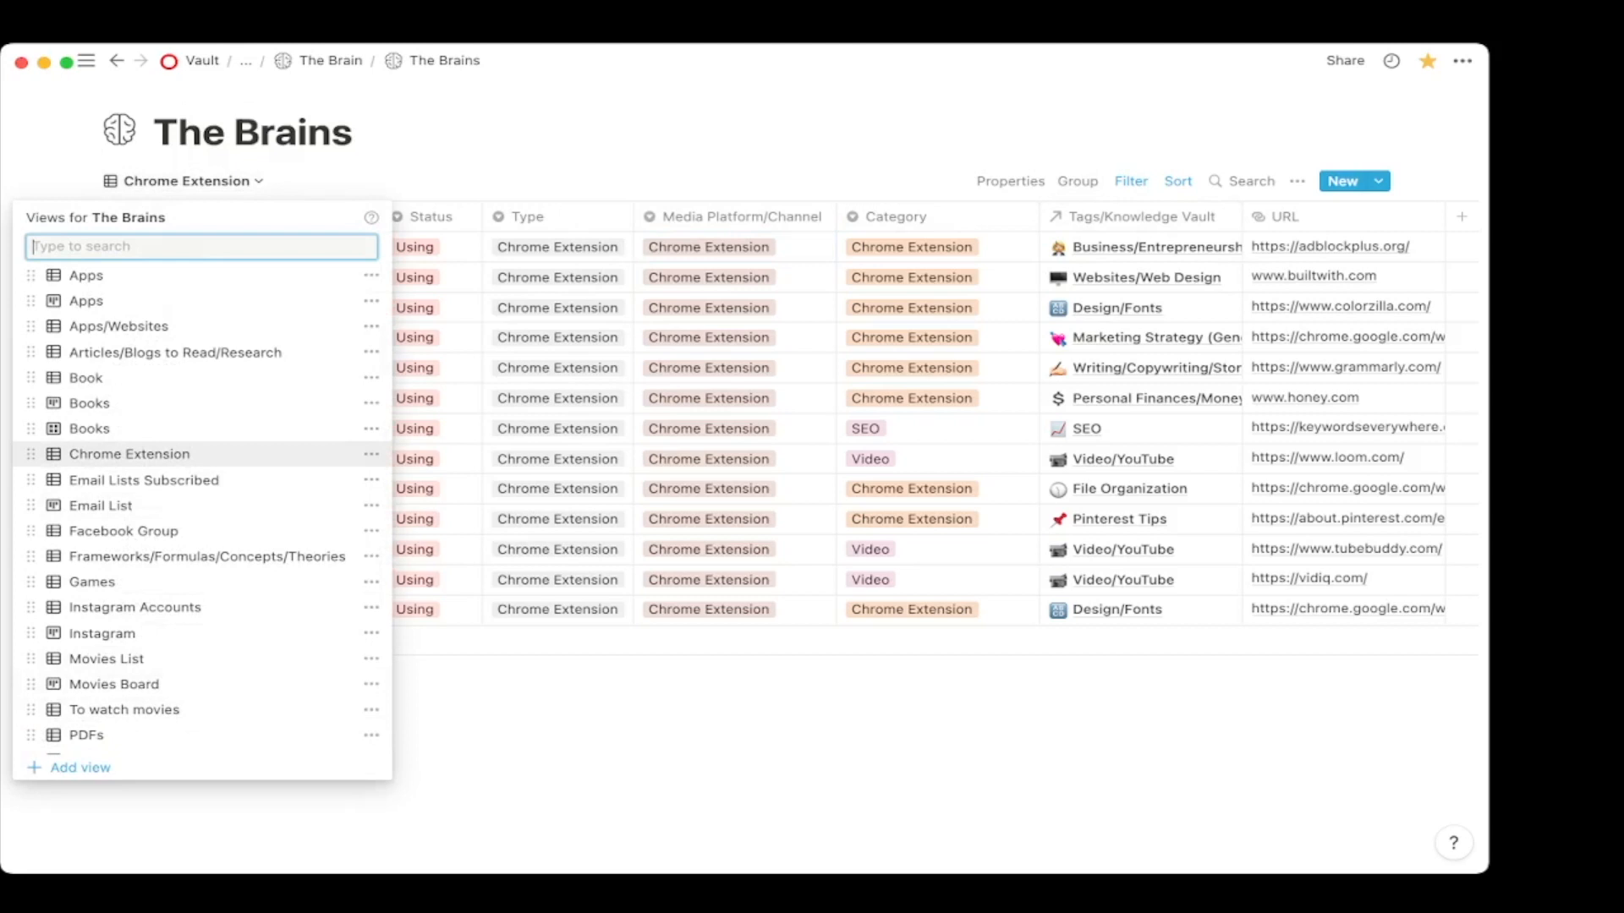
{"action": "key", "text": "Escape"}
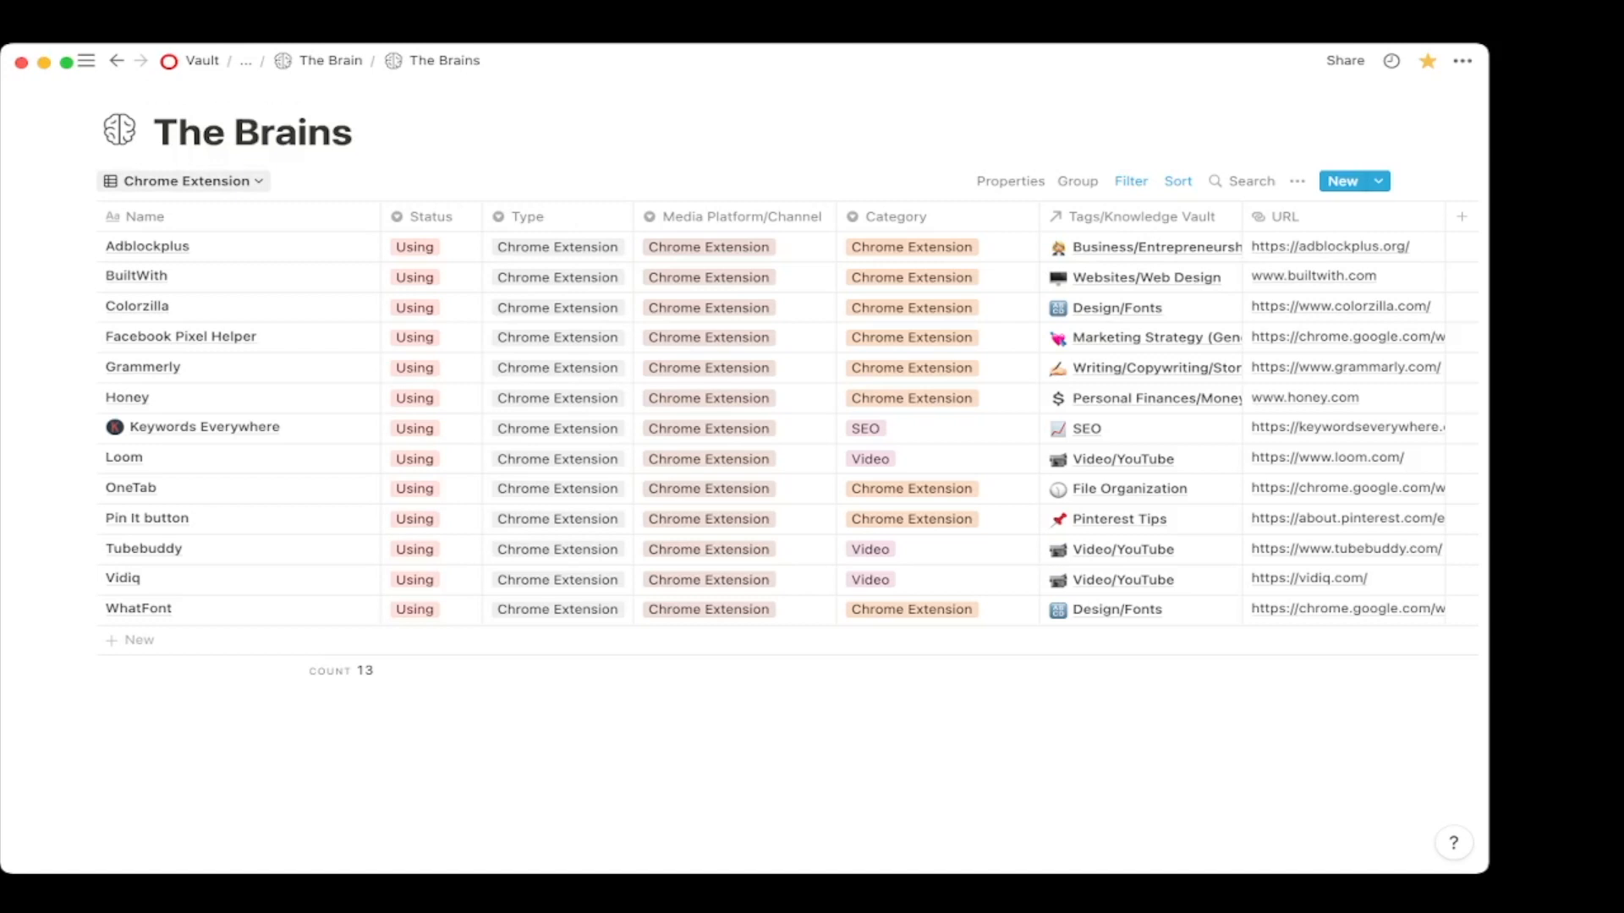
{"action": "left_click", "coordinate": [1133, 180]}
{"action": "left_click", "coordinate": [541, 150]}
{"action": "left_click", "coordinate": [186, 181]}
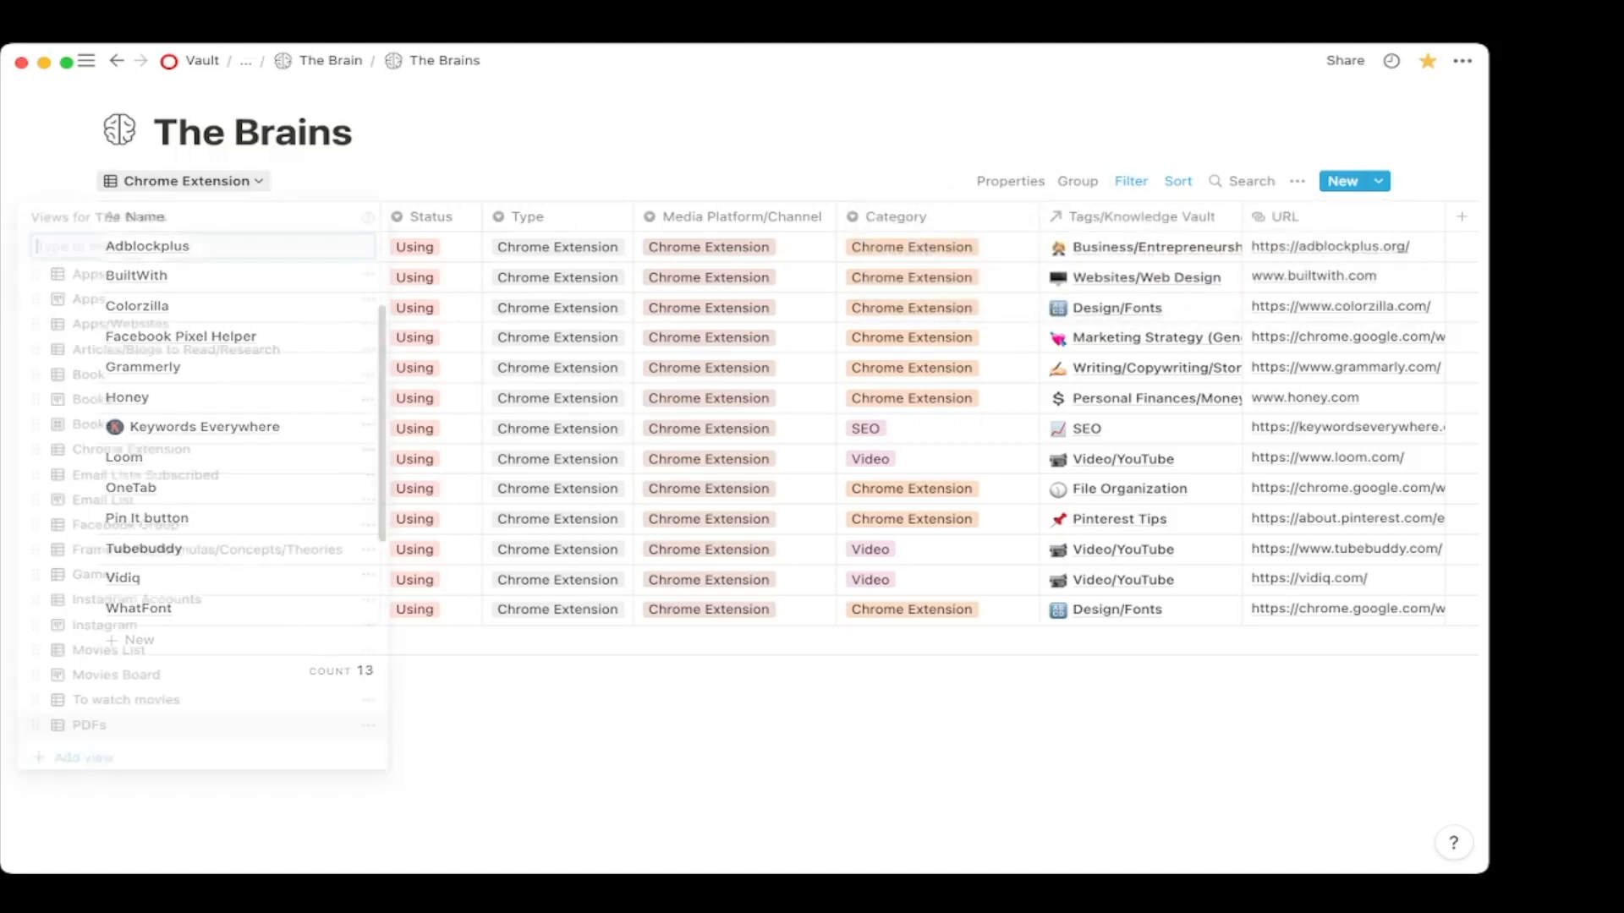
{"action": "left_click", "coordinate": [86, 377]}
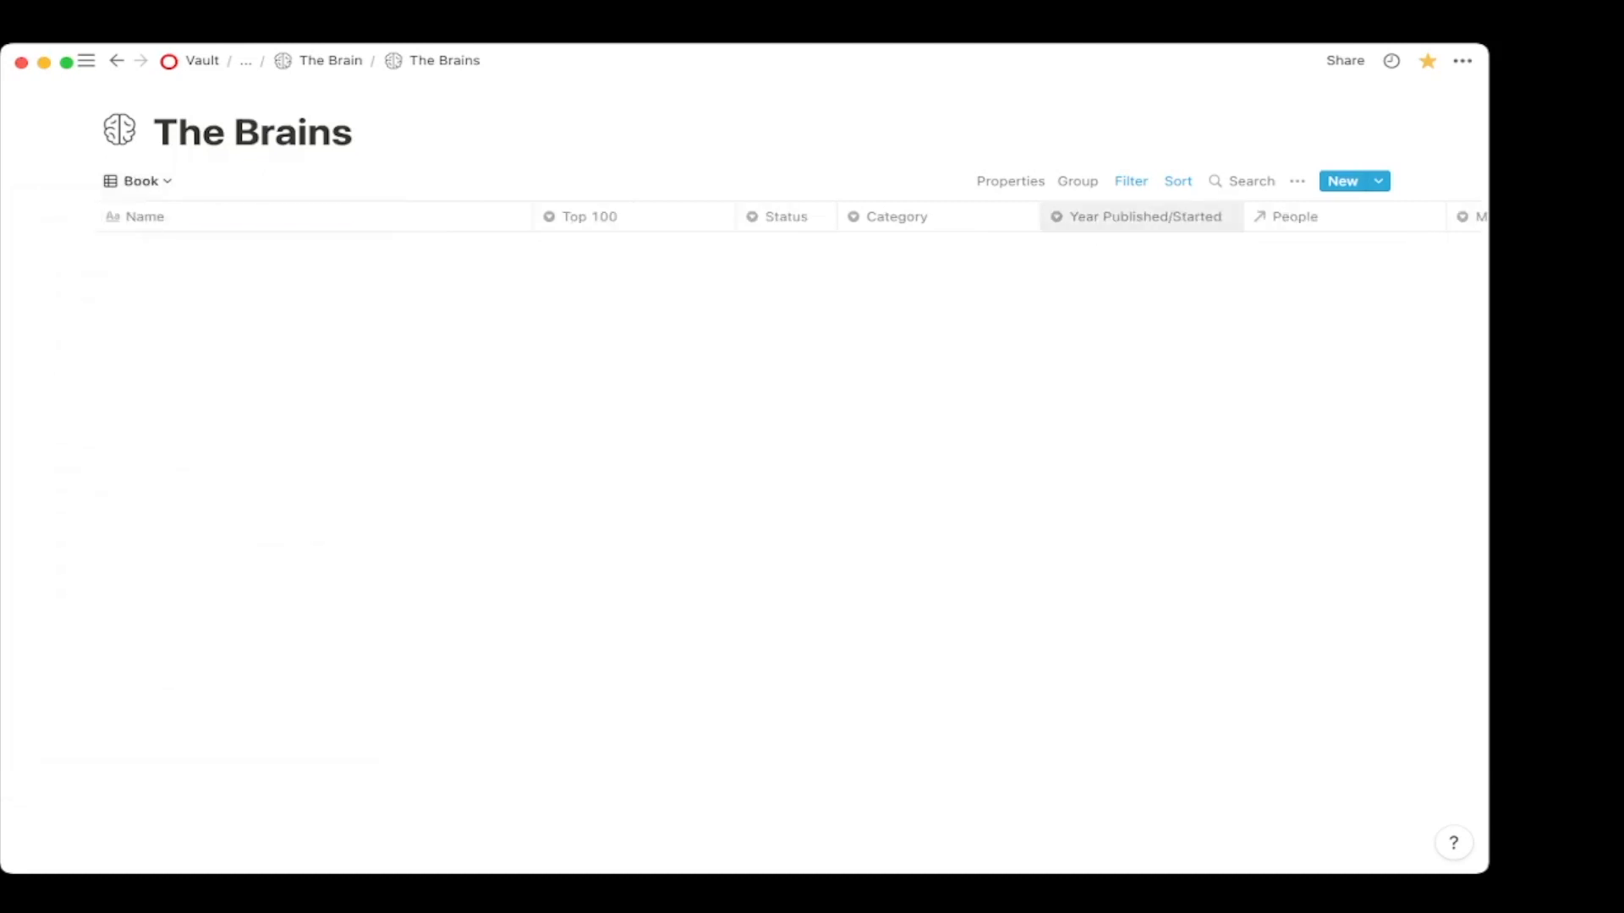
{"action": "left_click", "coordinate": [1130, 181]}
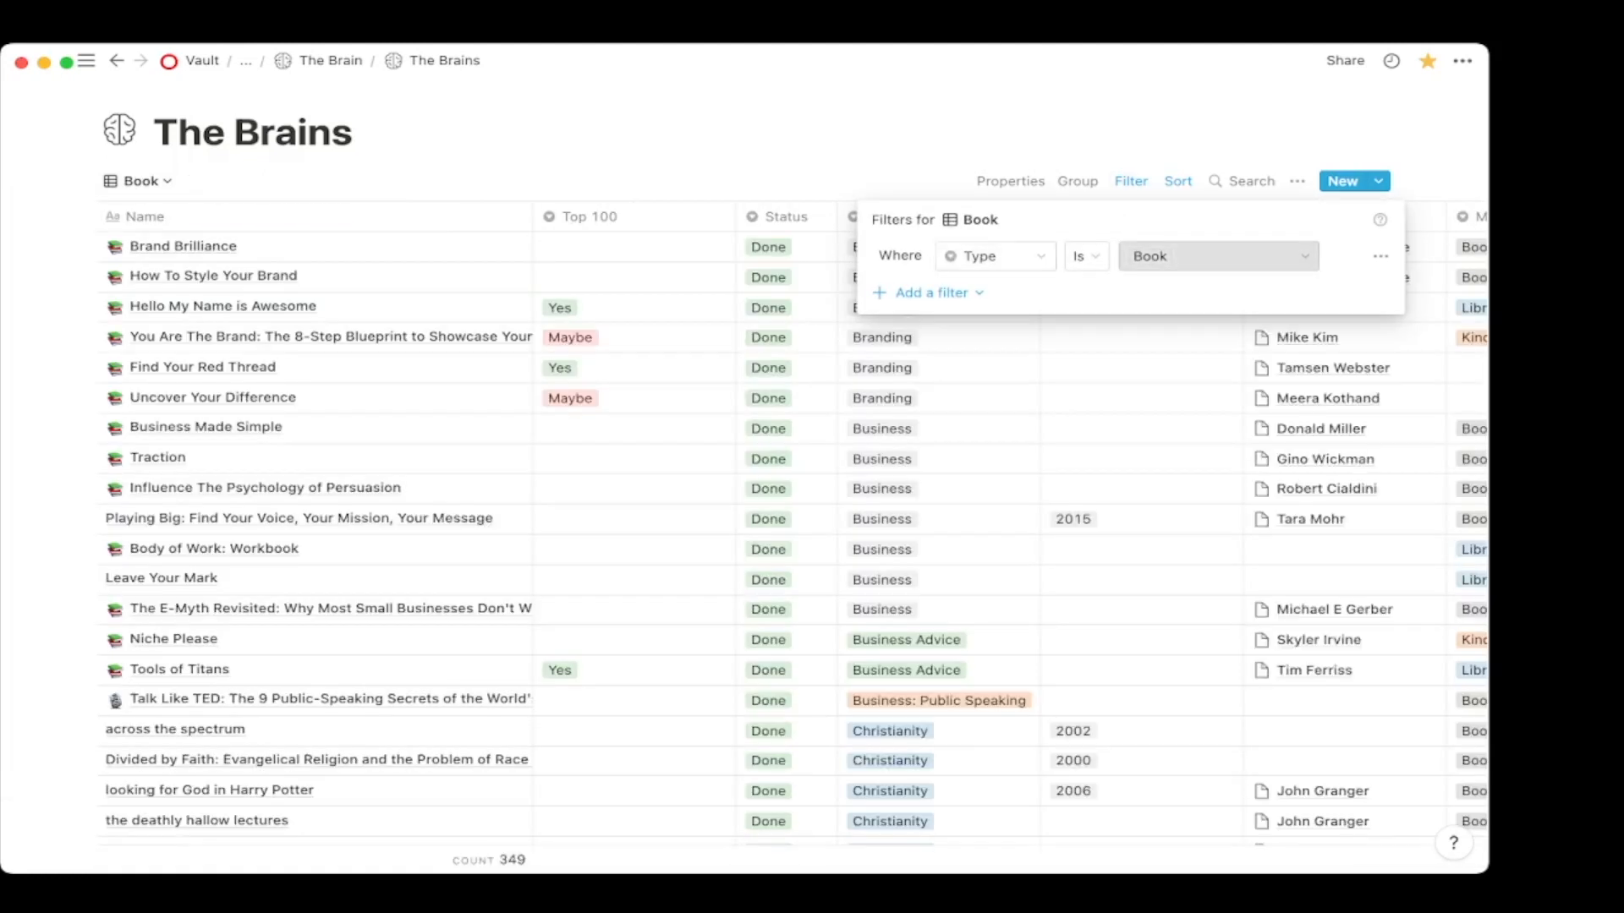
{"action": "left_click", "coordinate": [761, 144]}
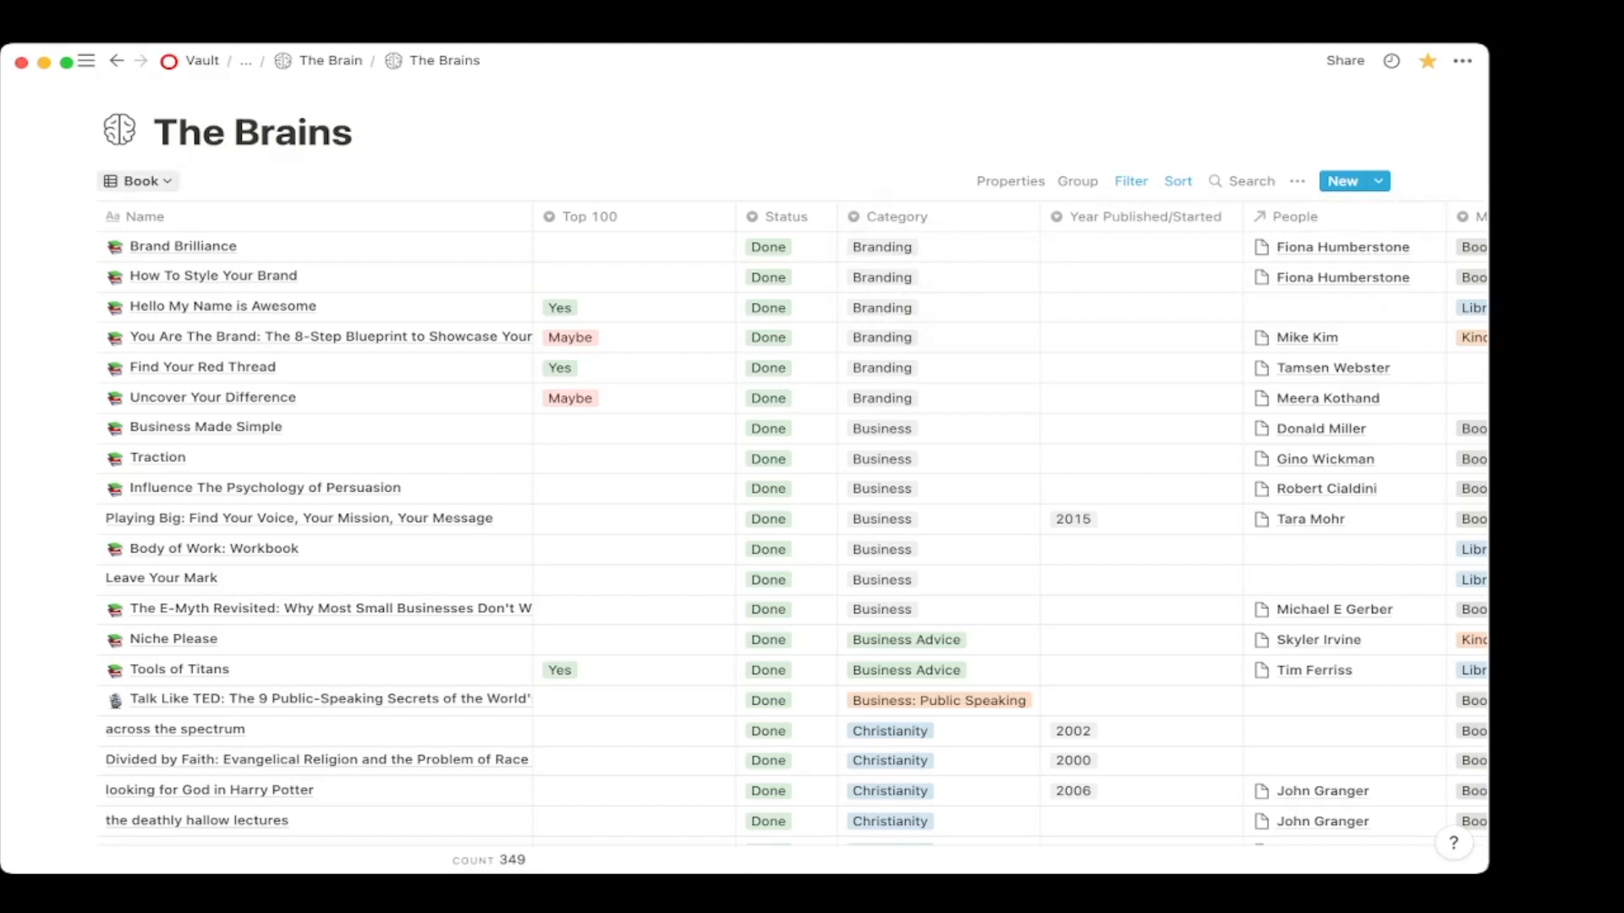
{"action": "mouse_move", "coordinate": [85, 60]}
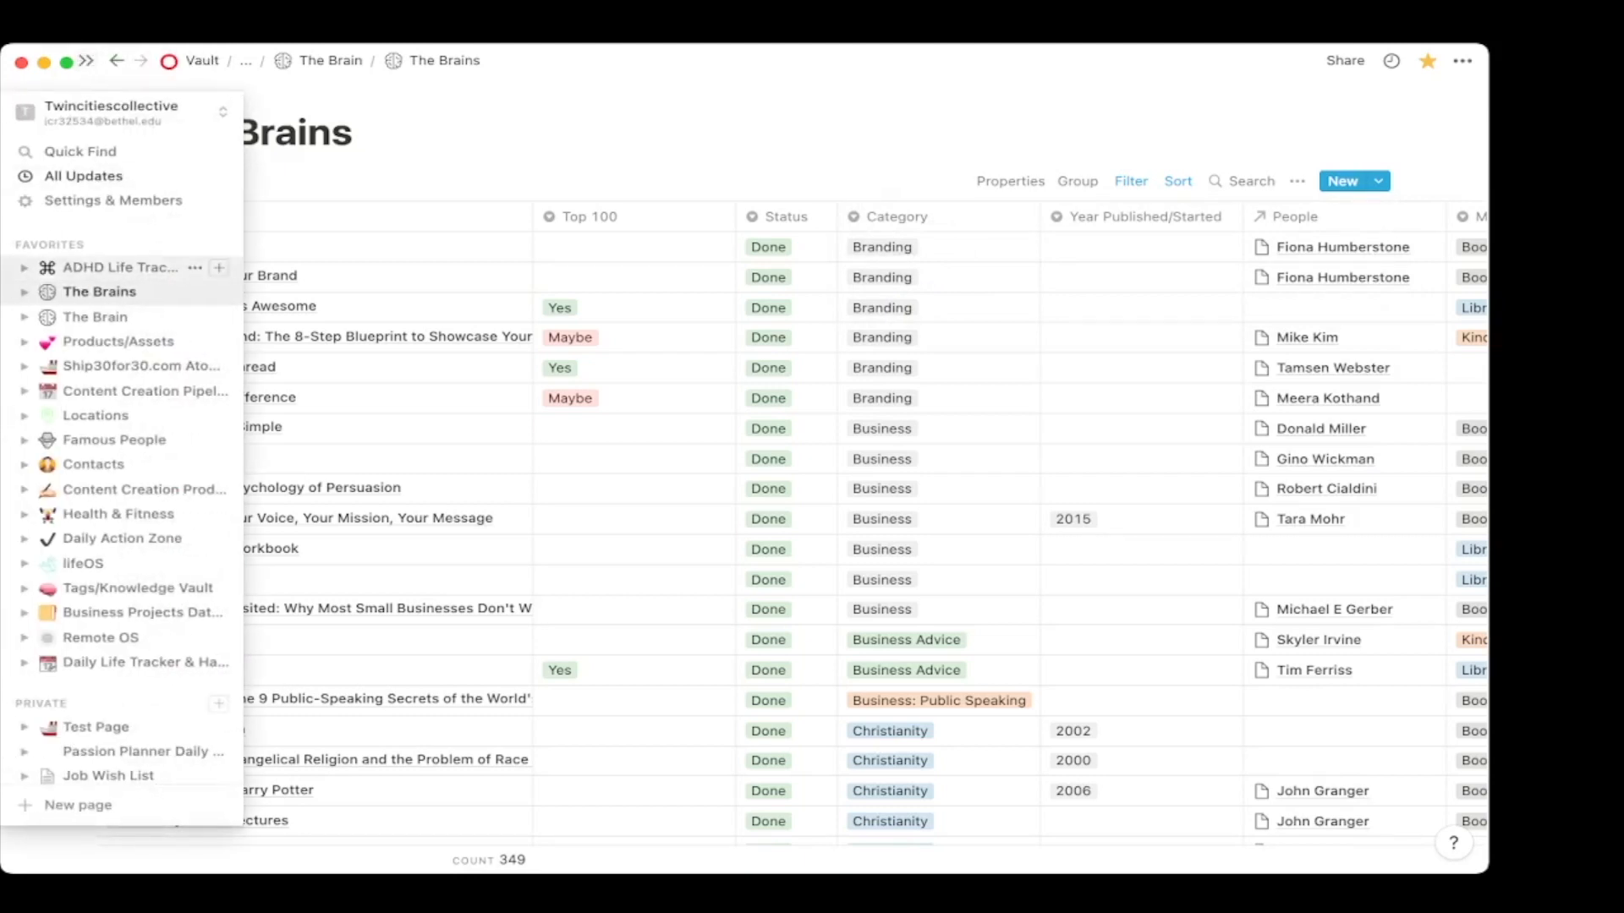
{"action": "left_click", "coordinate": [119, 267]}
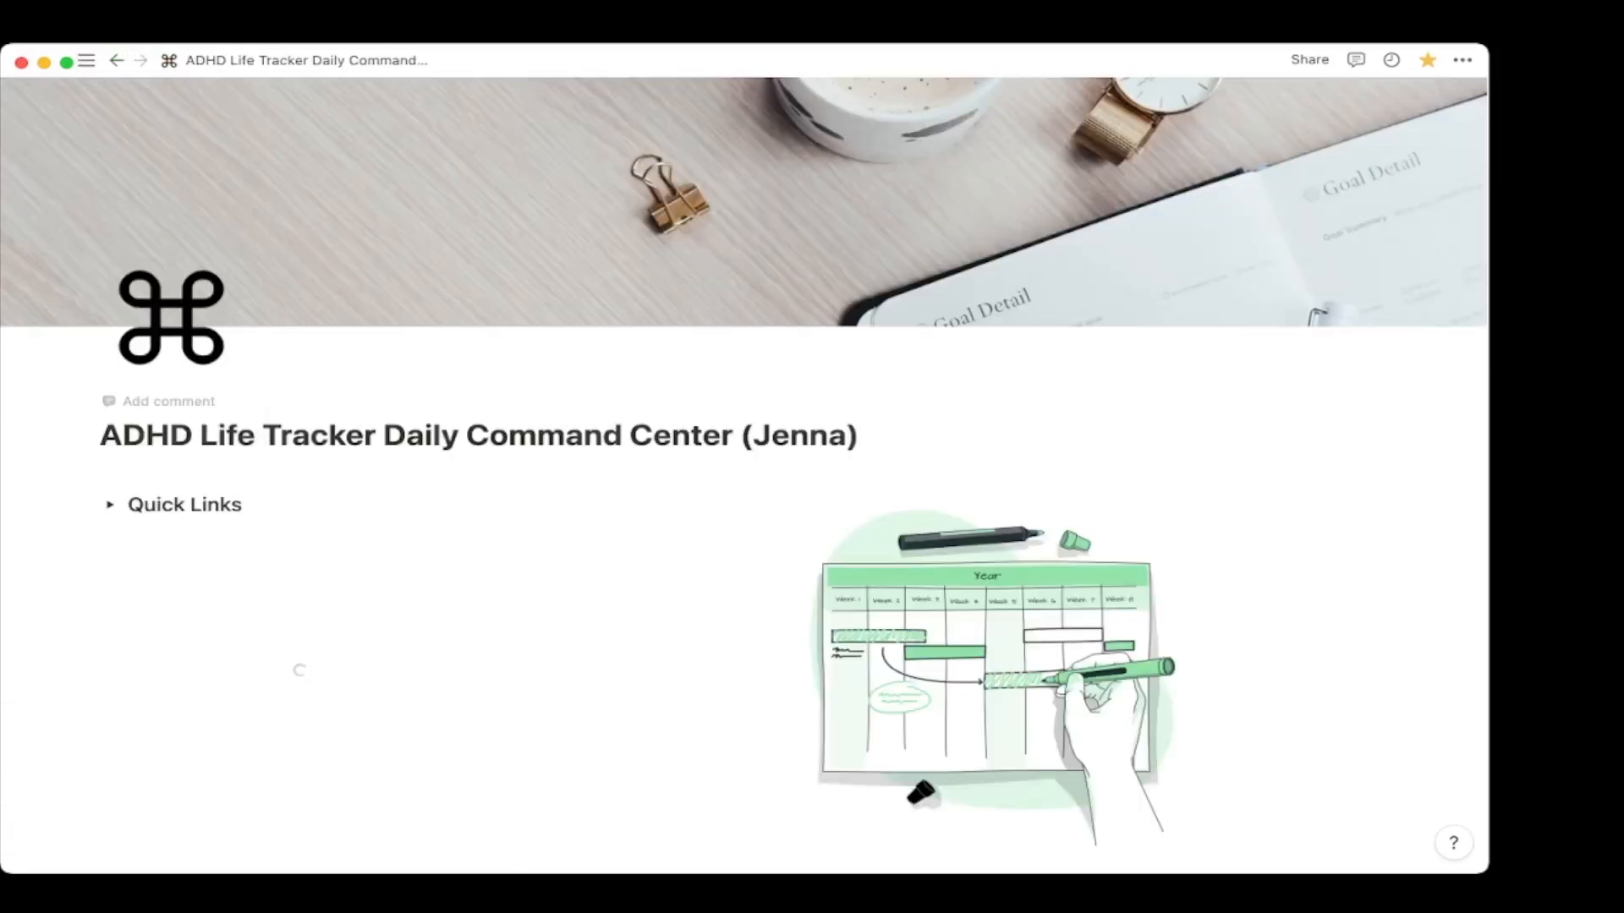
Inspect the tracker gallery's Date is Today filter and the template database's Default View table.
{"action": "scroll", "coordinate": [309, 389], "scroll_direction": "down", "scroll_amount": 6}
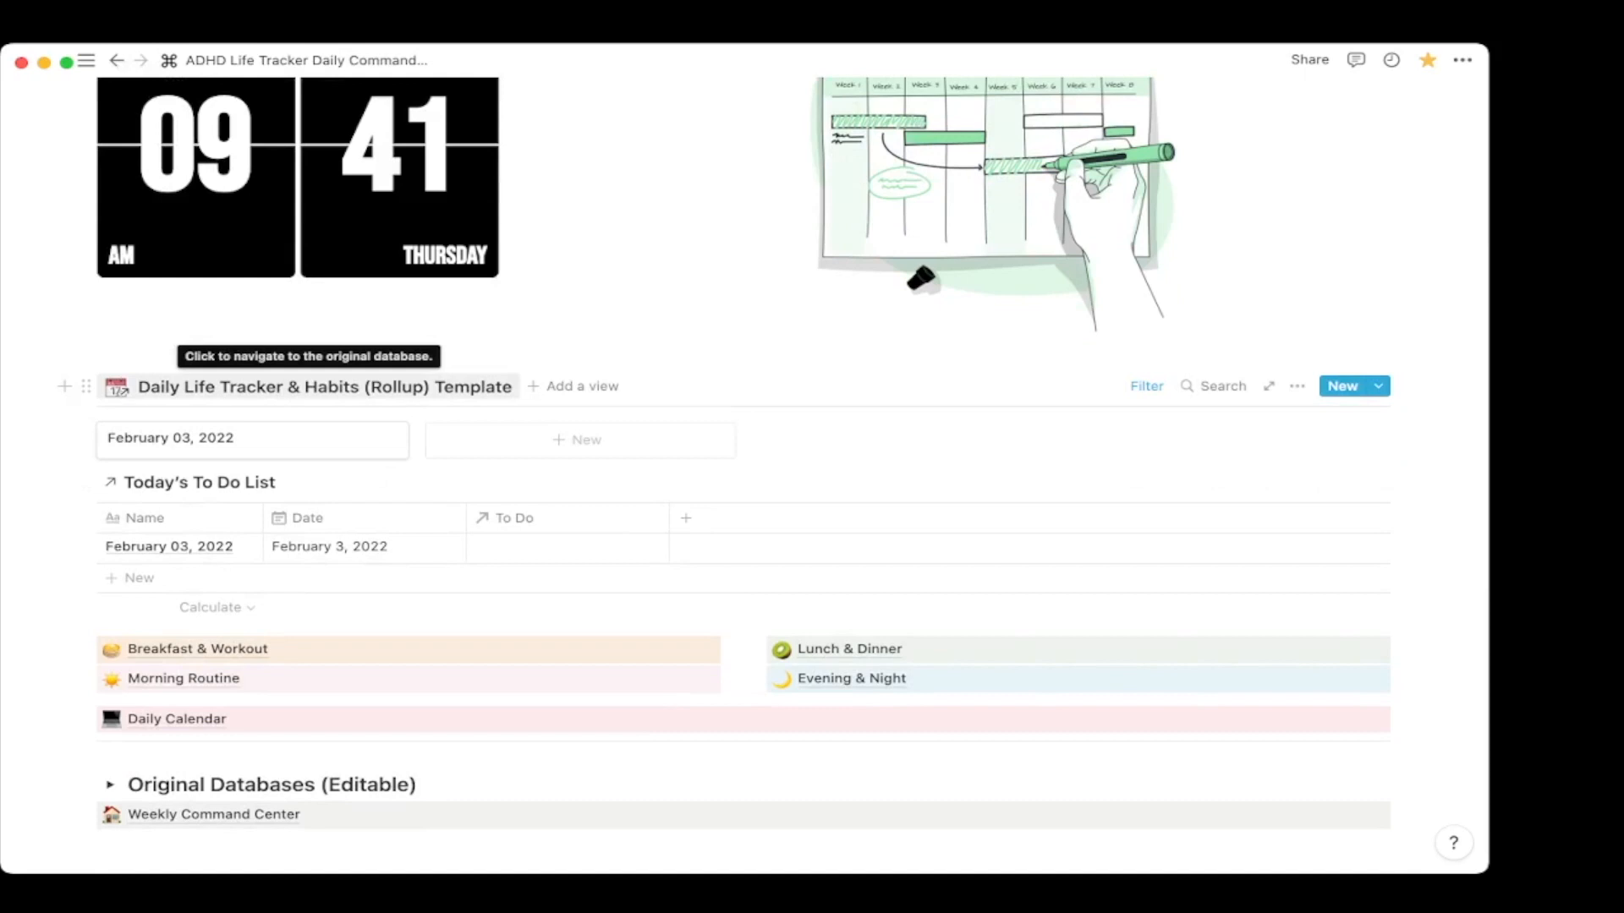
{"action": "left_click", "coordinate": [1297, 385]}
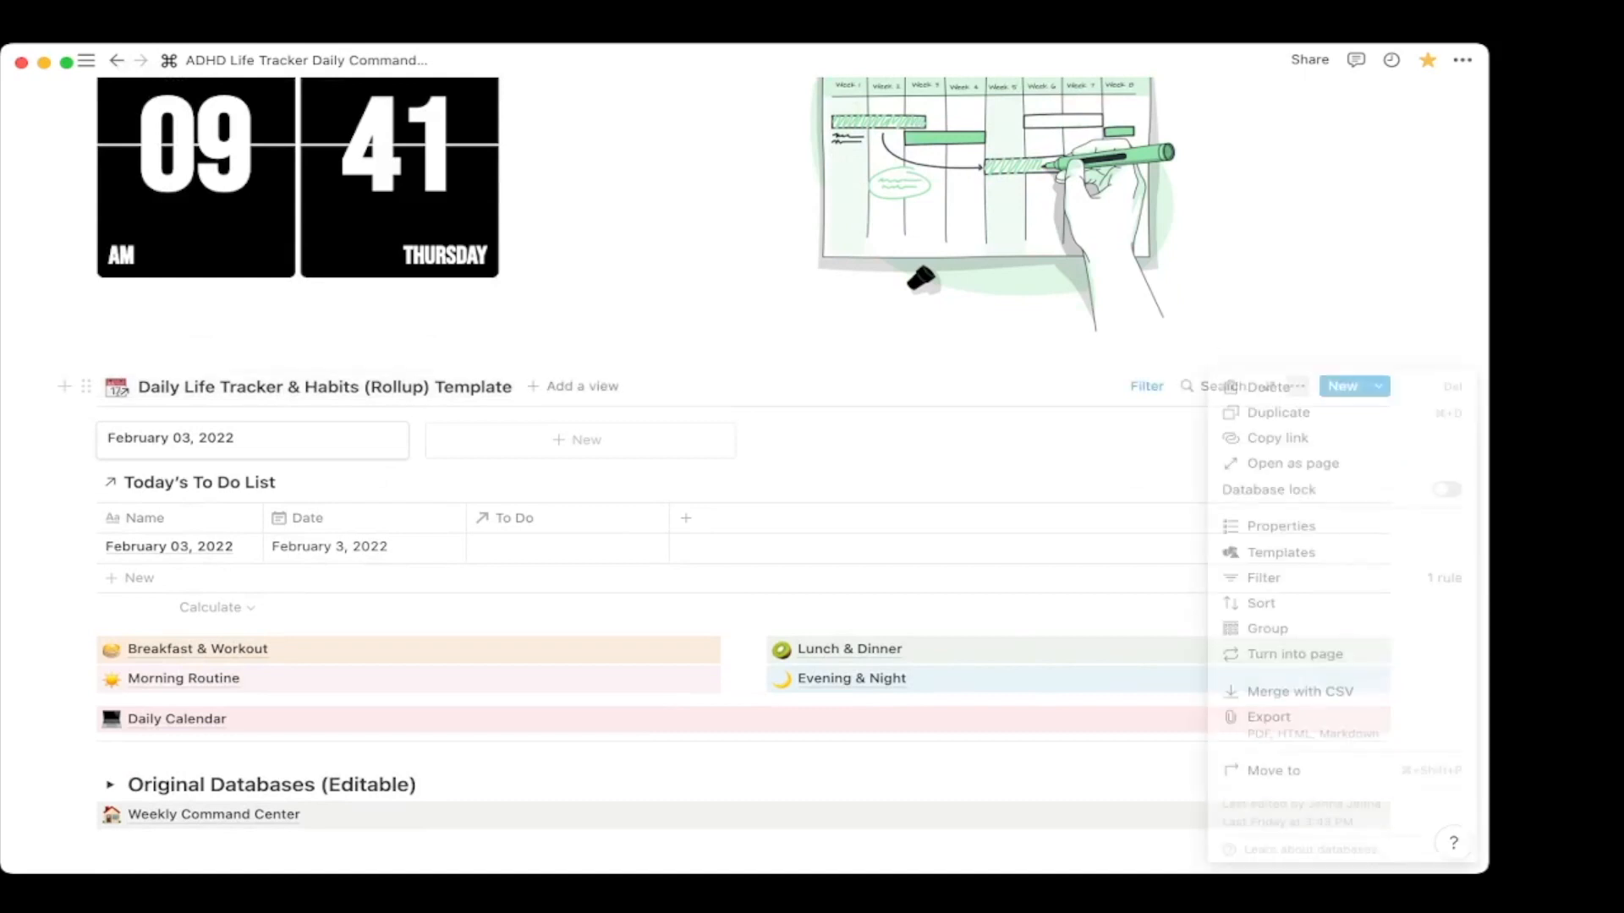
{"action": "left_click", "coordinate": [1147, 386]}
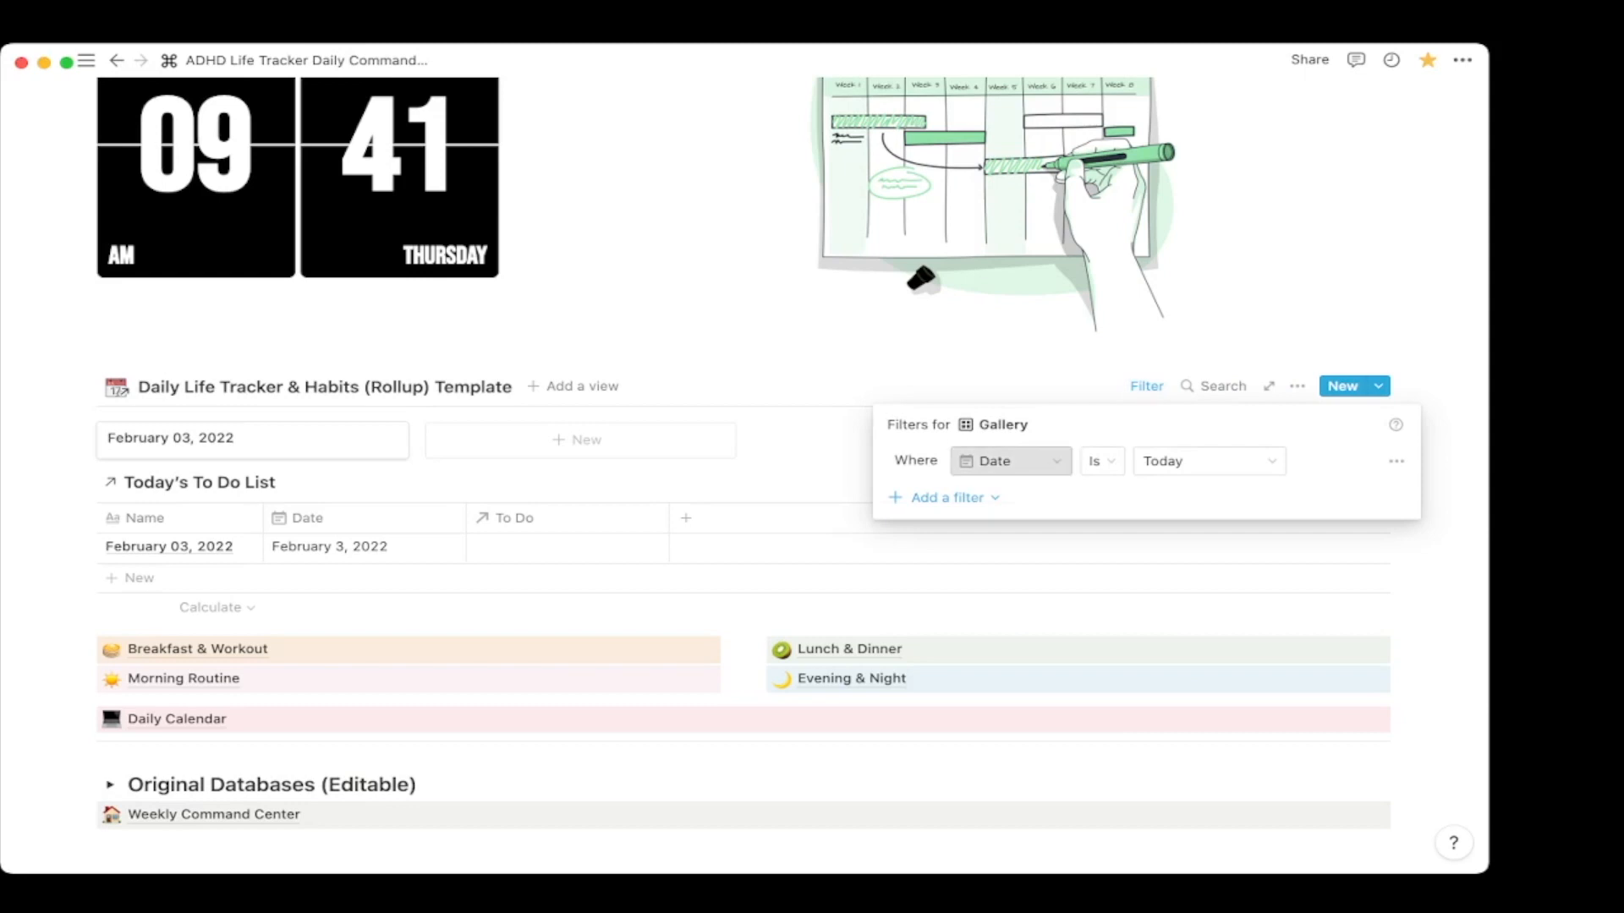
{"action": "left_click", "coordinate": [893, 548]}
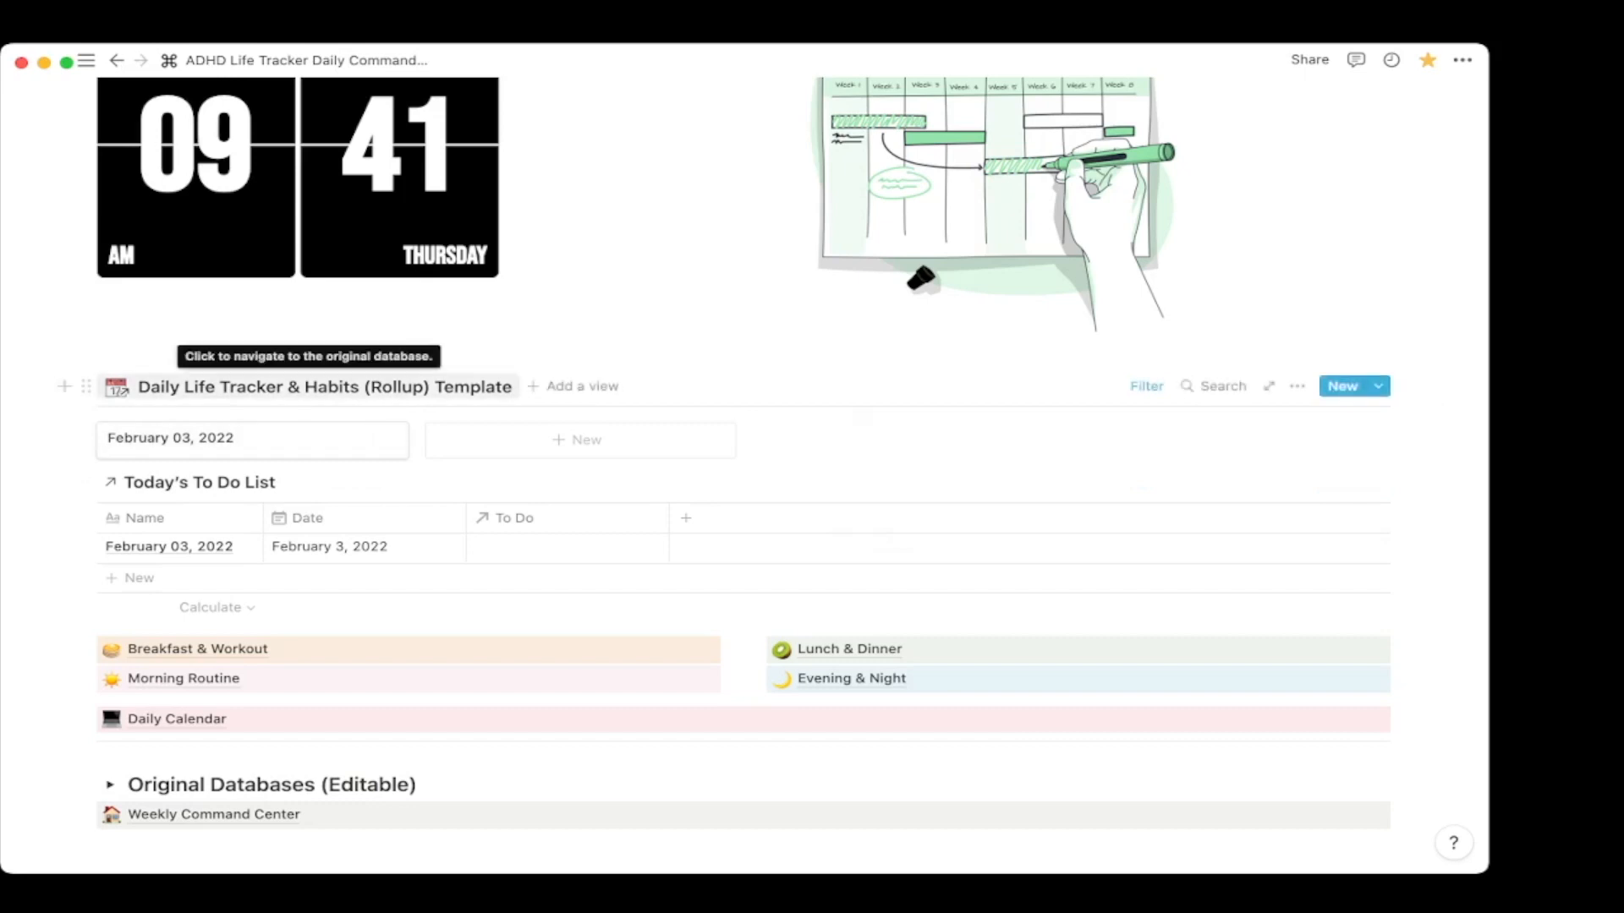
{"action": "left_click", "coordinate": [308, 386]}
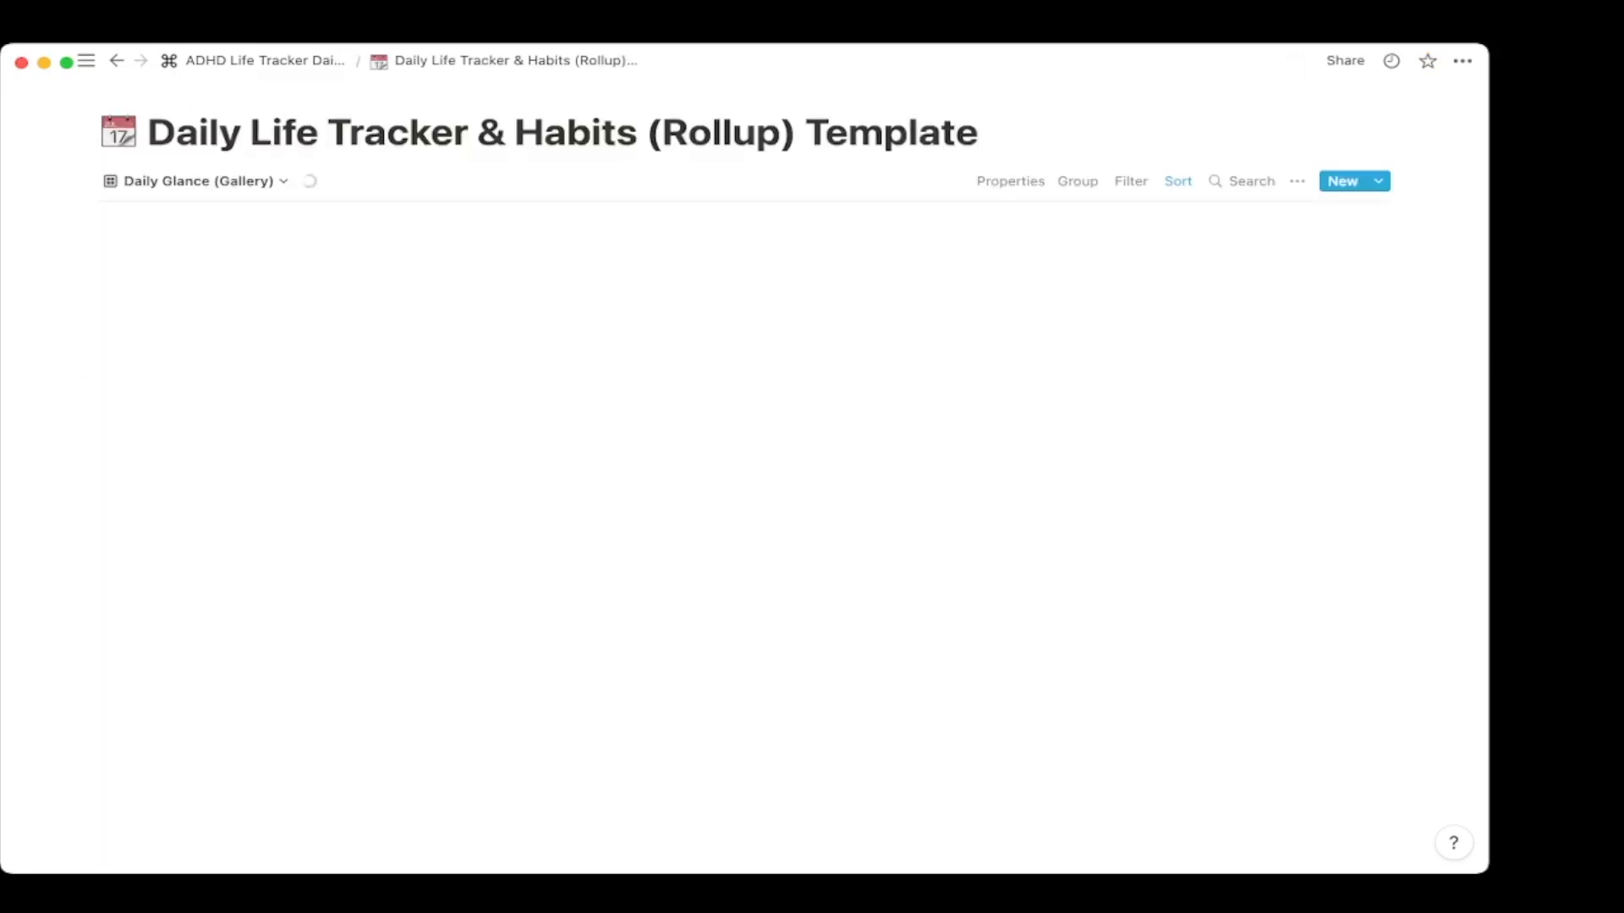
{"action": "left_click", "coordinate": [199, 181]}
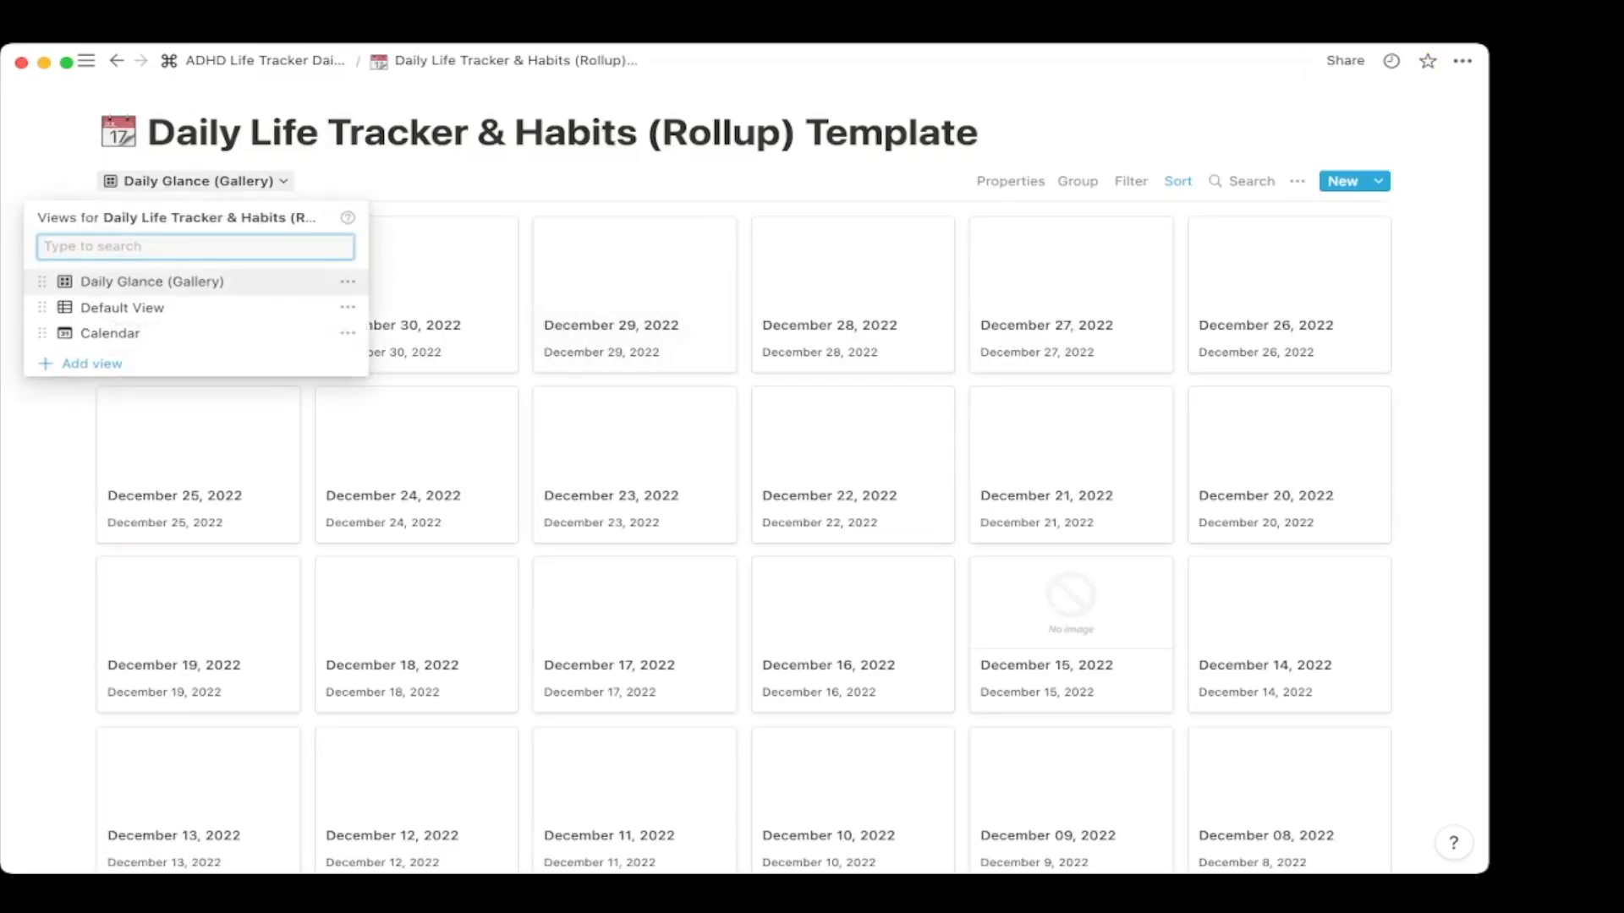
{"action": "left_click", "coordinate": [122, 307]}
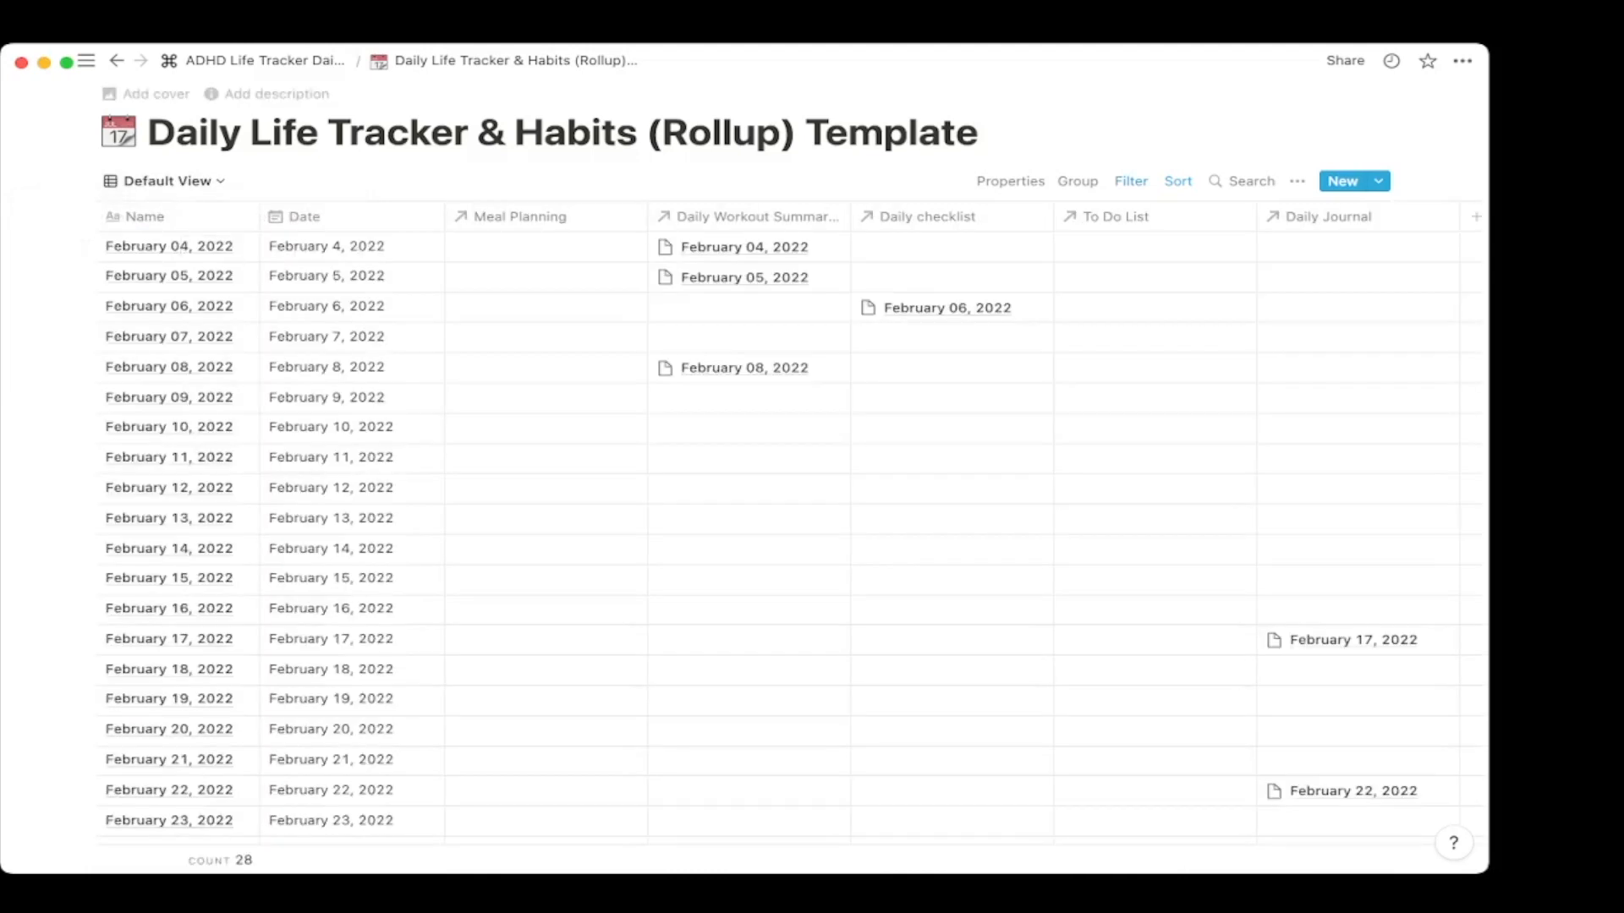
{"action": "left_click", "coordinate": [254, 61]}
Open Today's To Do List and the linked lifeOS page, returning to the Command Center each time.
{"action": "scroll", "coordinate": [355, 541], "scroll_direction": "down", "scroll_amount": 8}
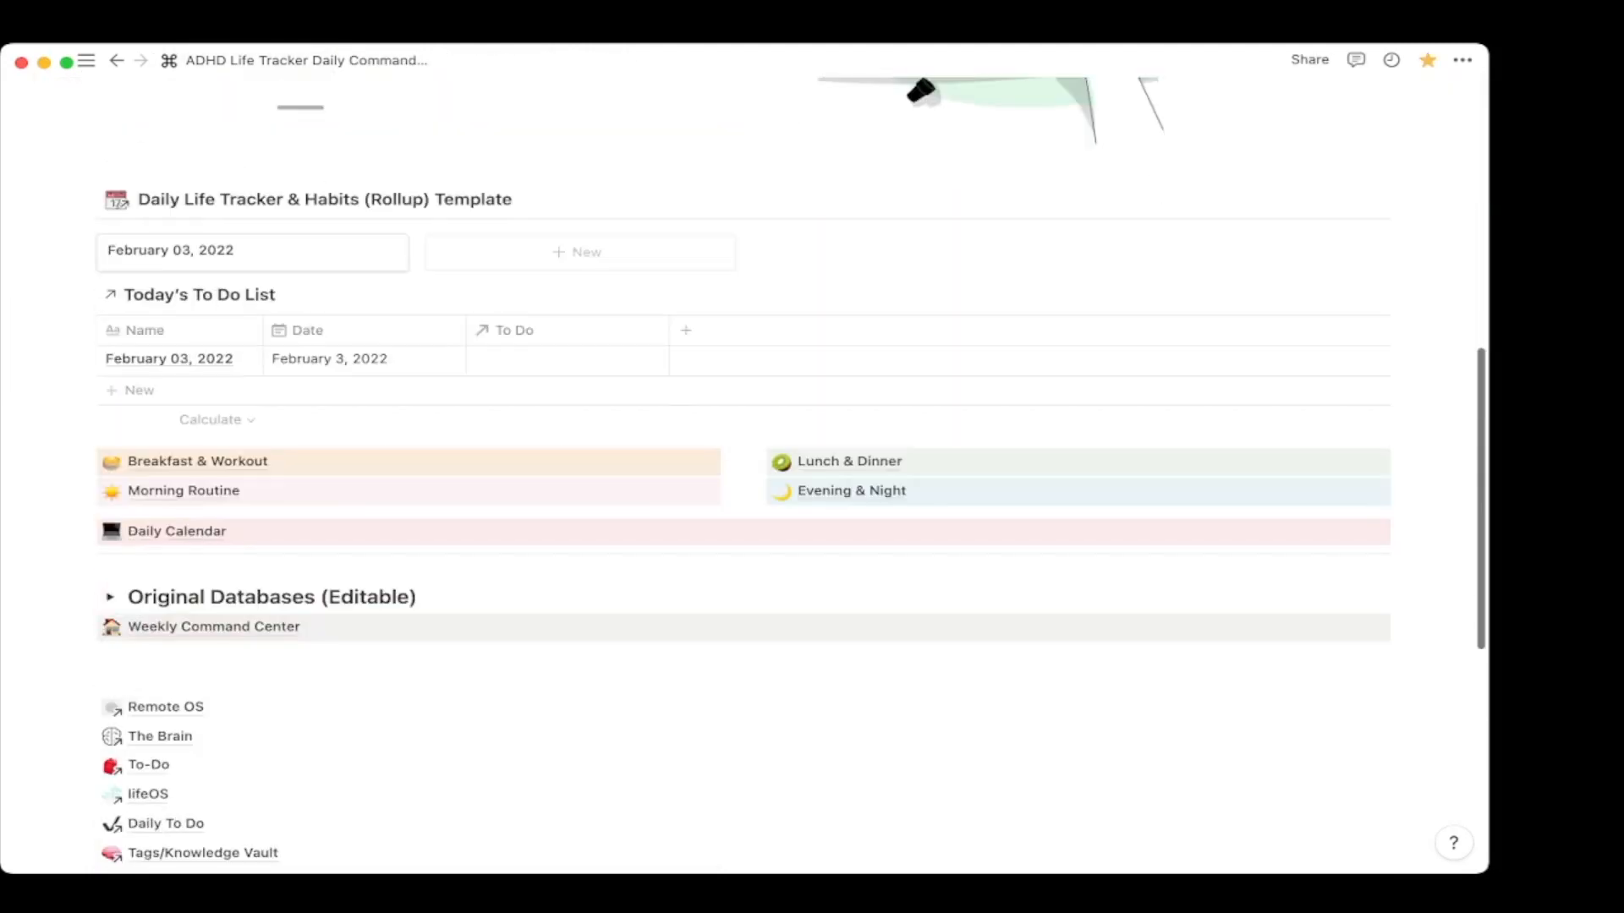
{"action": "scroll", "coordinate": [387, 254], "scroll_direction": "up", "scroll_amount": 3}
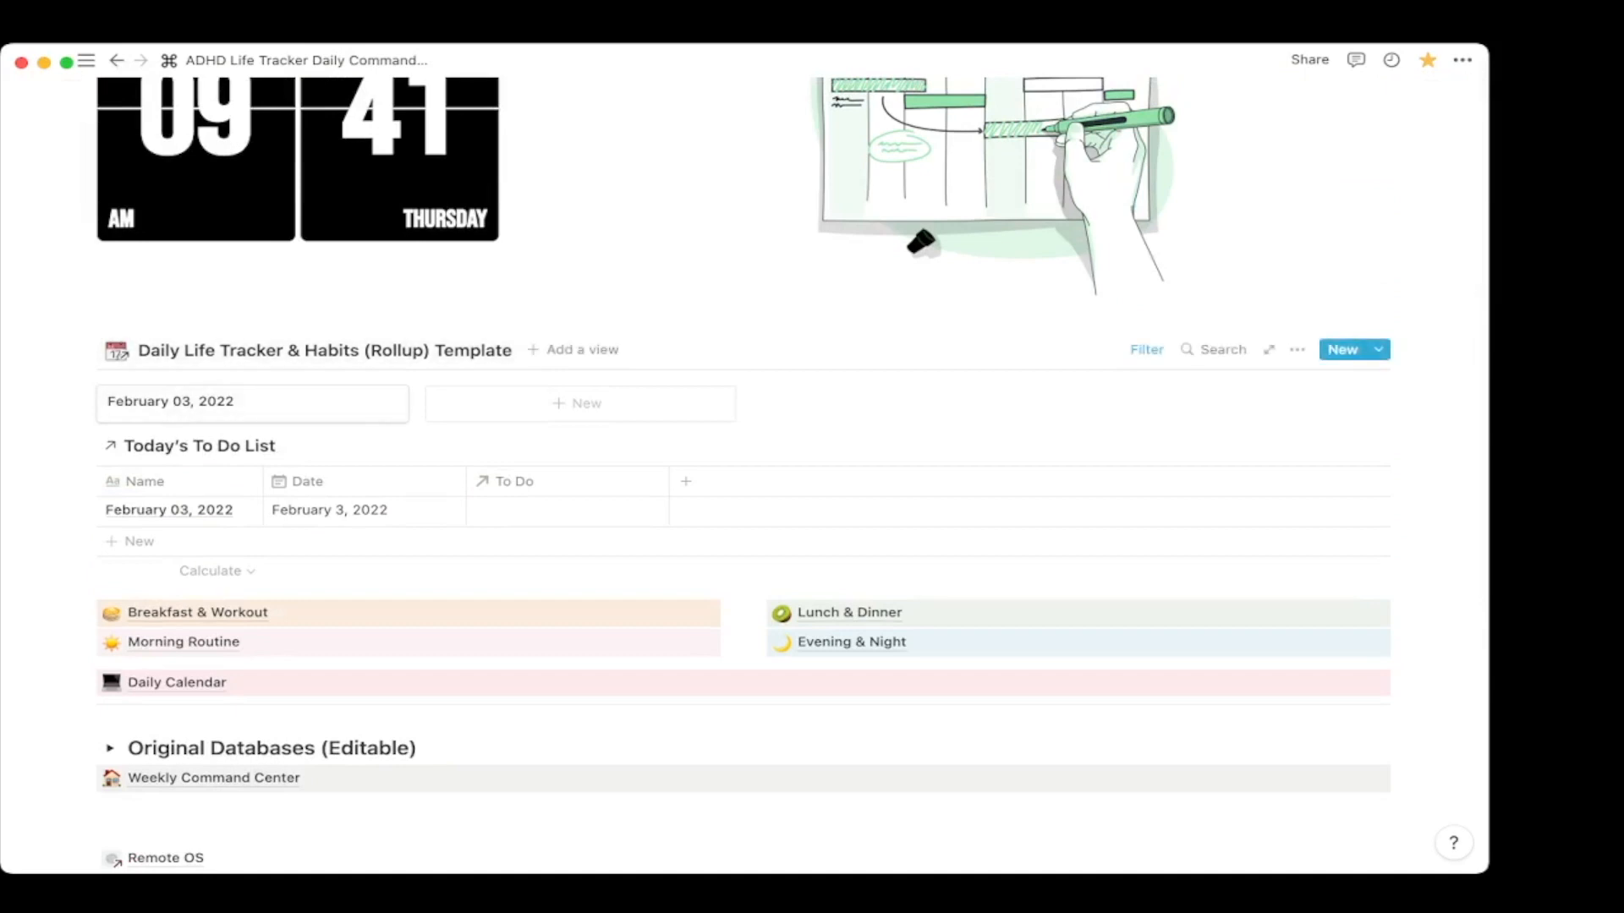
{"action": "scroll", "coordinate": [114, 325], "scroll_direction": "down", "scroll_amount": 3}
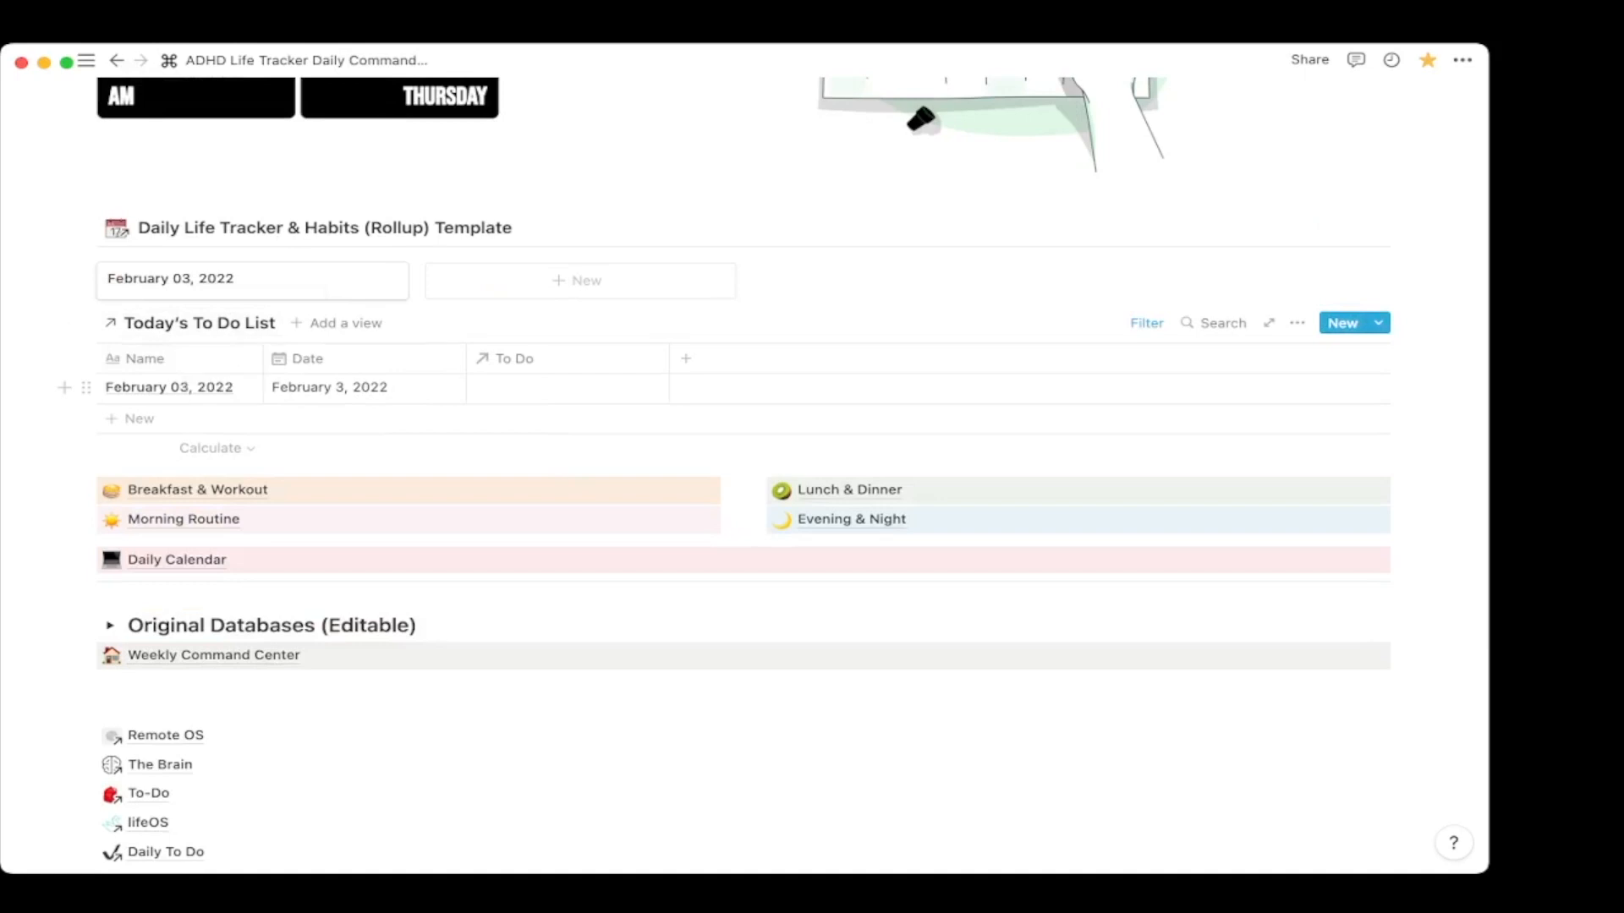
{"action": "left_click", "coordinate": [111, 323]}
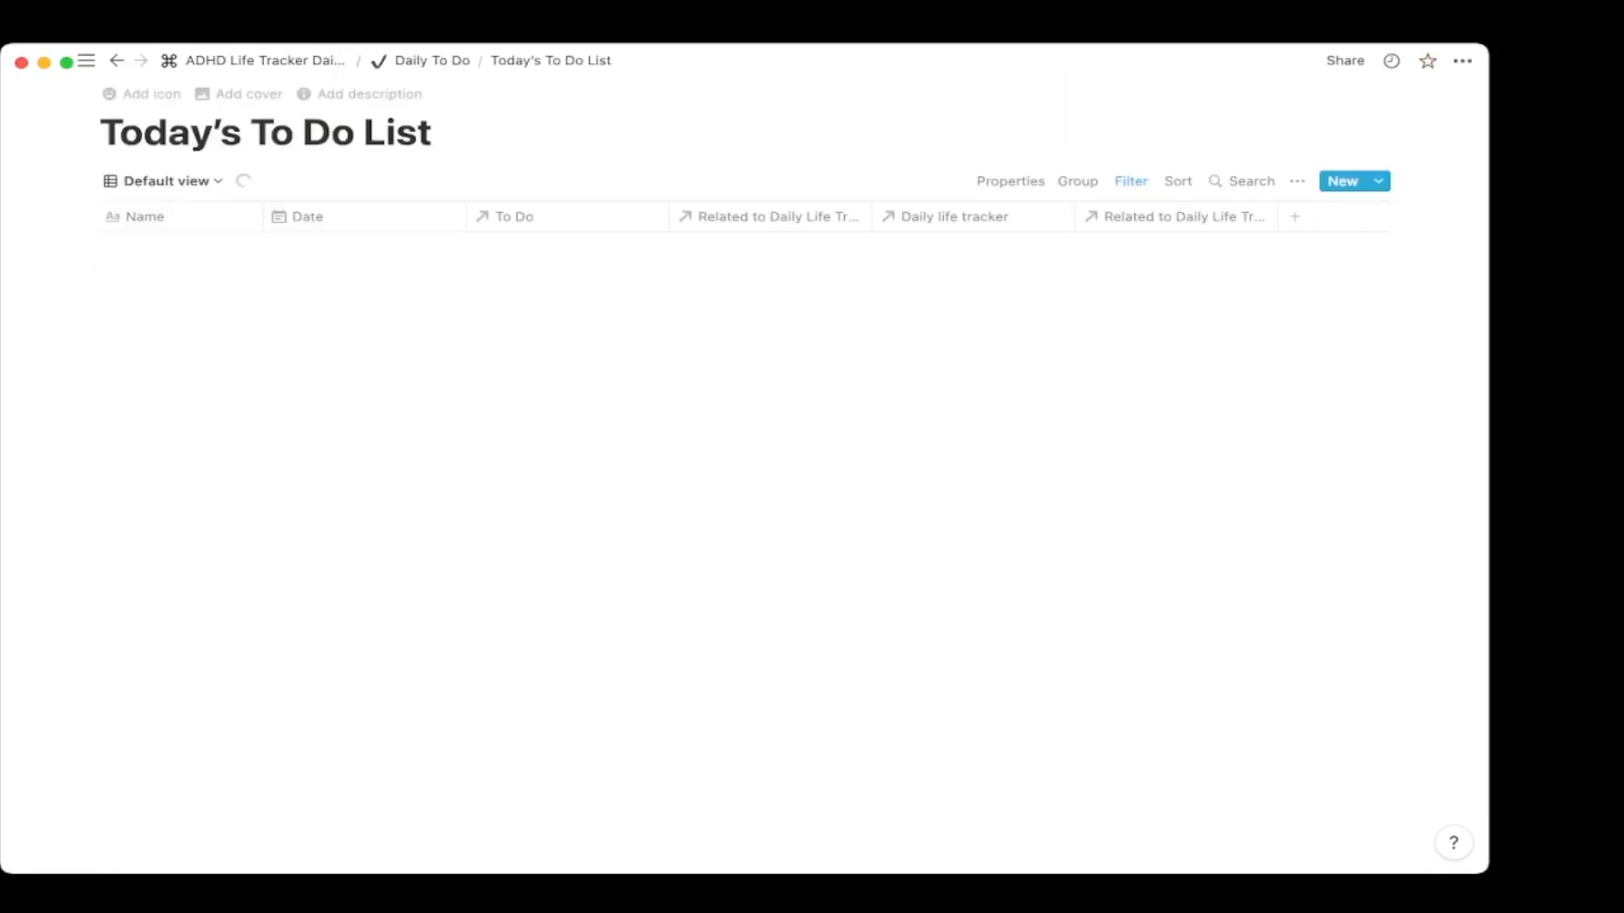
{"action": "left_click", "coordinate": [254, 60]}
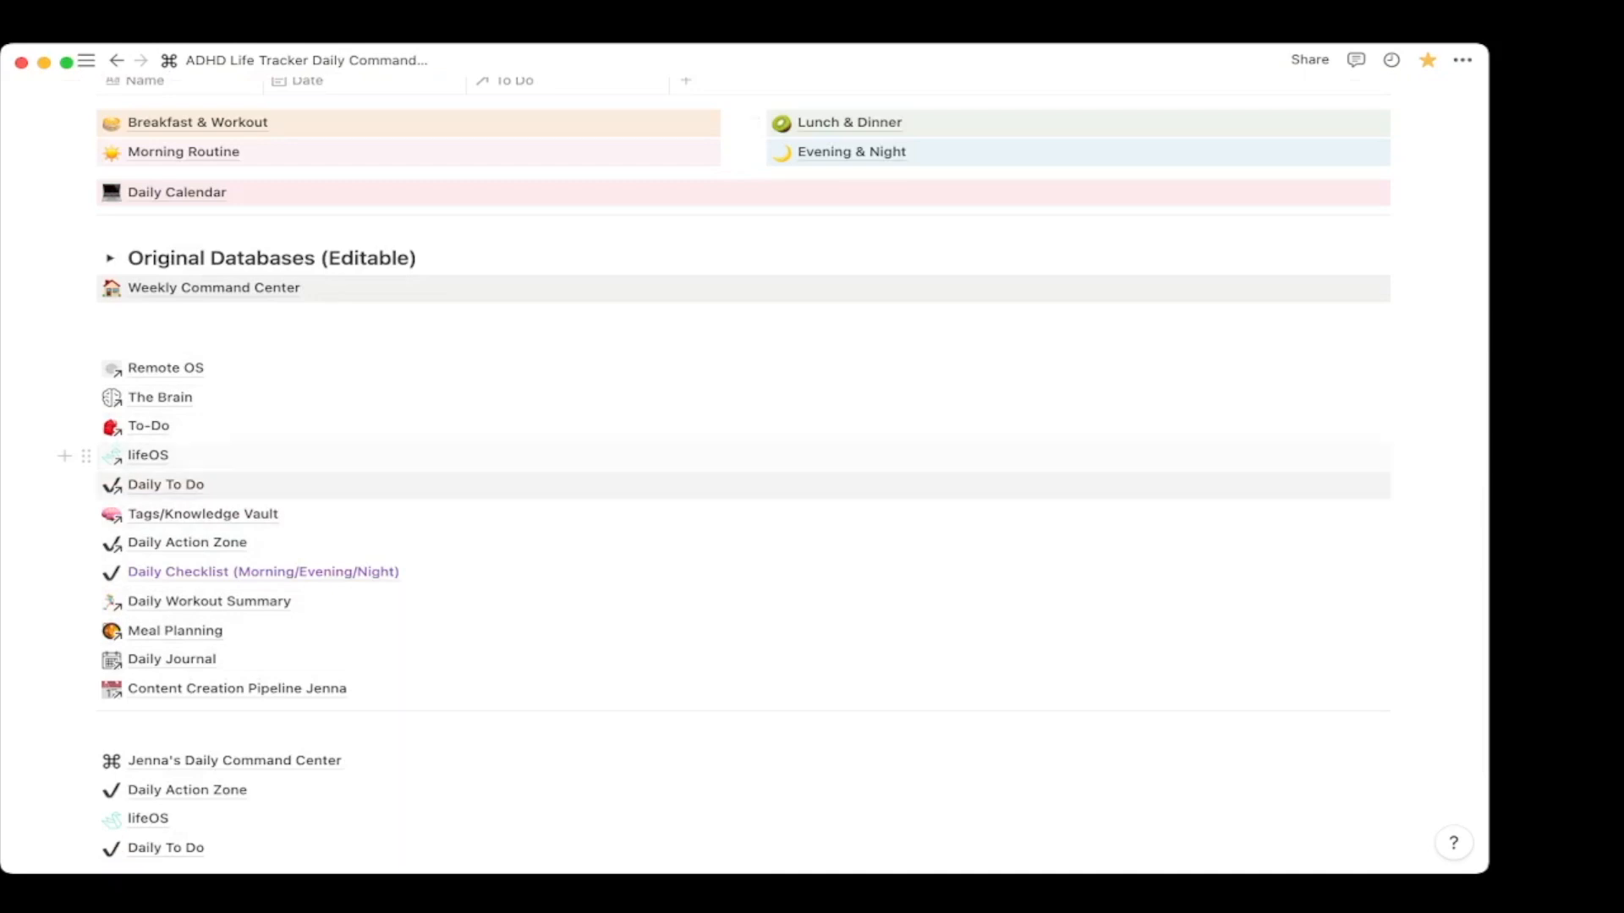
{"action": "scroll", "coordinate": [592, 465], "scroll_direction": "down", "scroll_amount": 5}
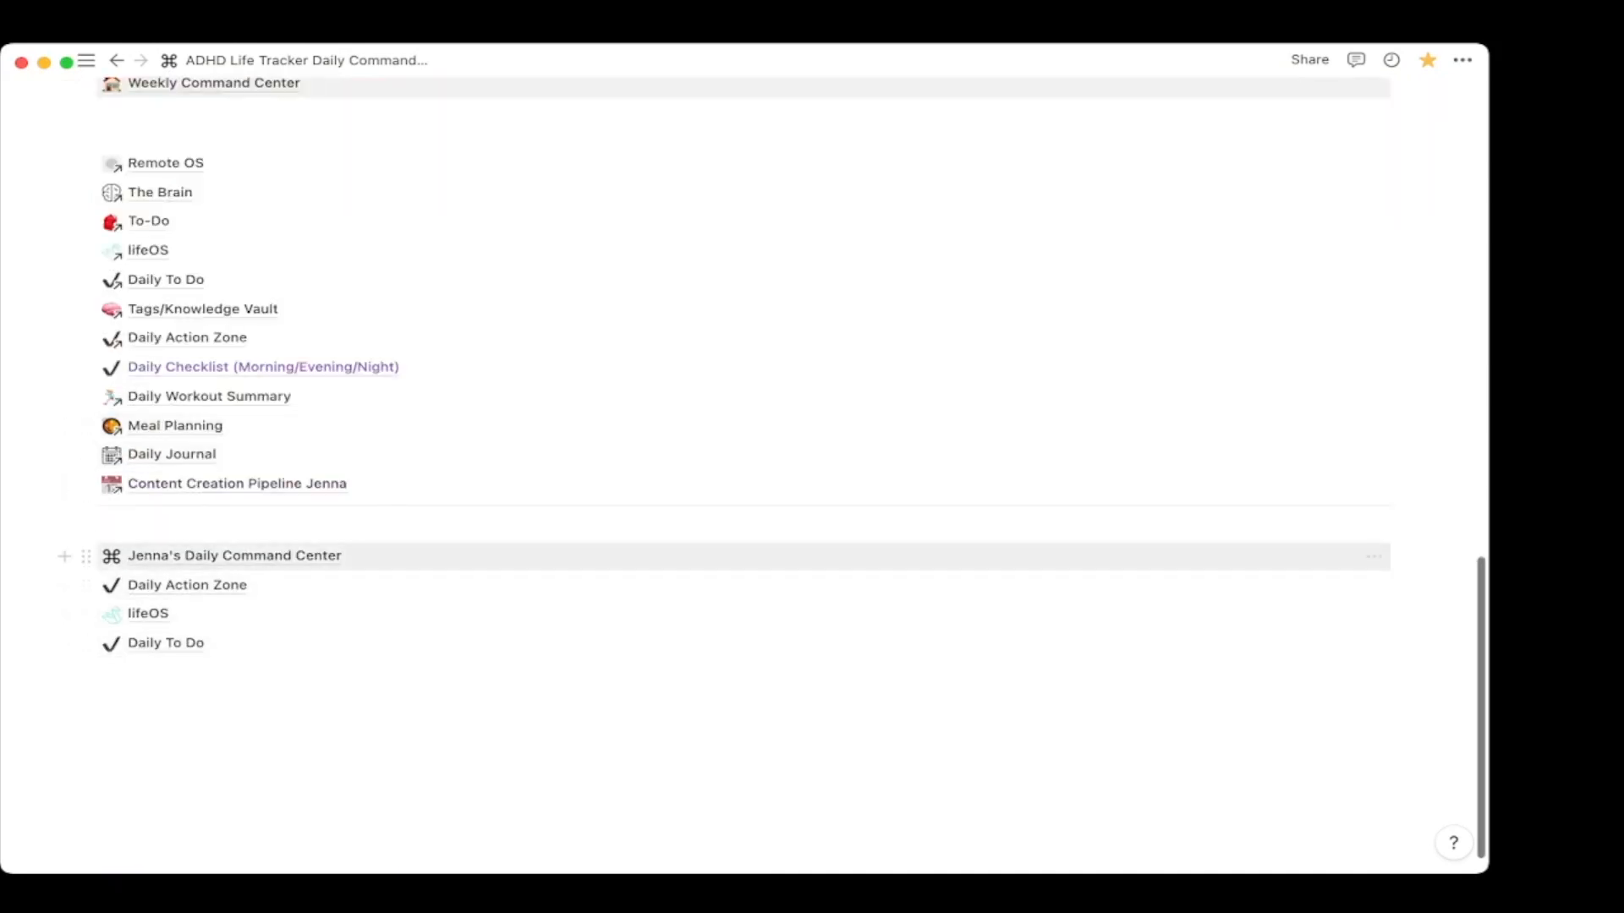
{"action": "left_click", "coordinate": [148, 614]}
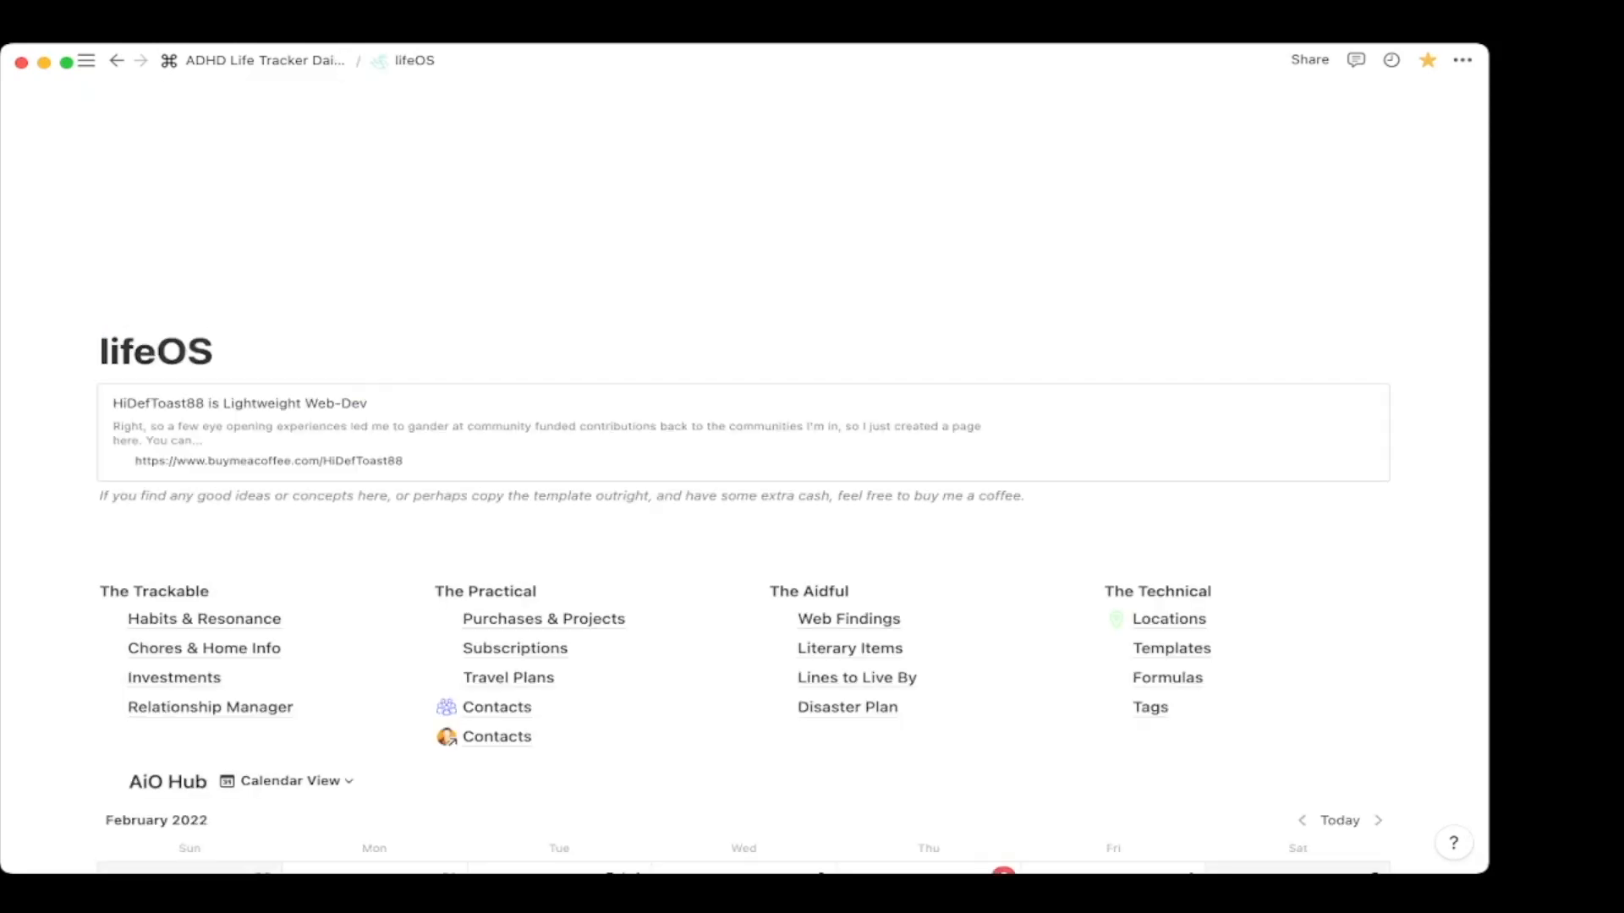
{"action": "scroll", "coordinate": [744, 474], "scroll_direction": "down", "scroll_amount": 10}
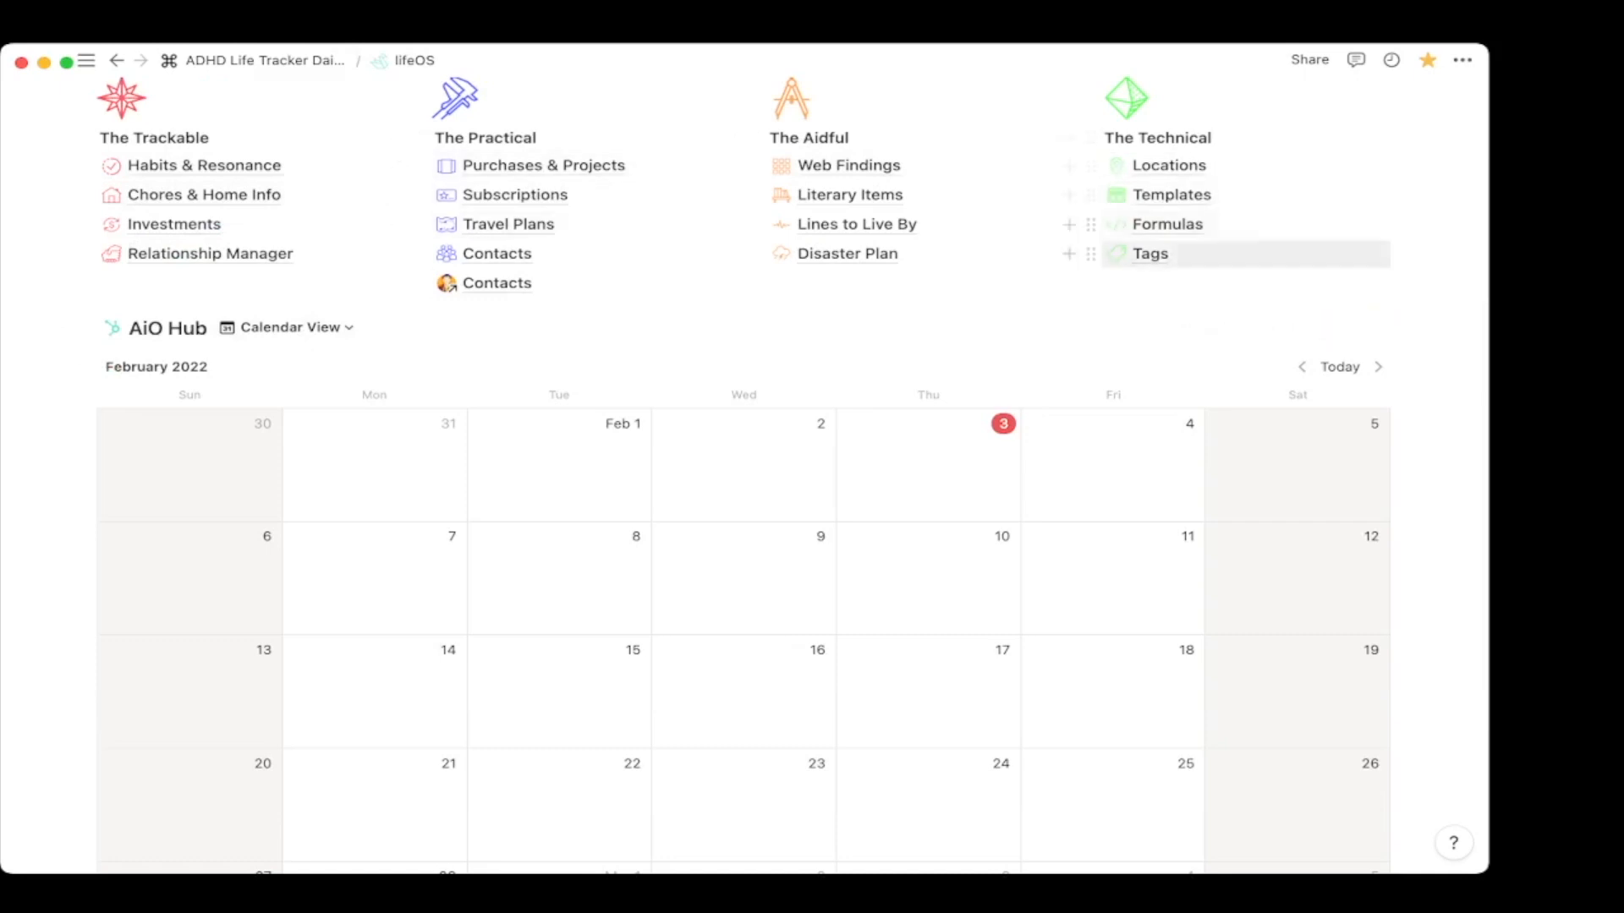
{"action": "left_click", "coordinate": [254, 60]}
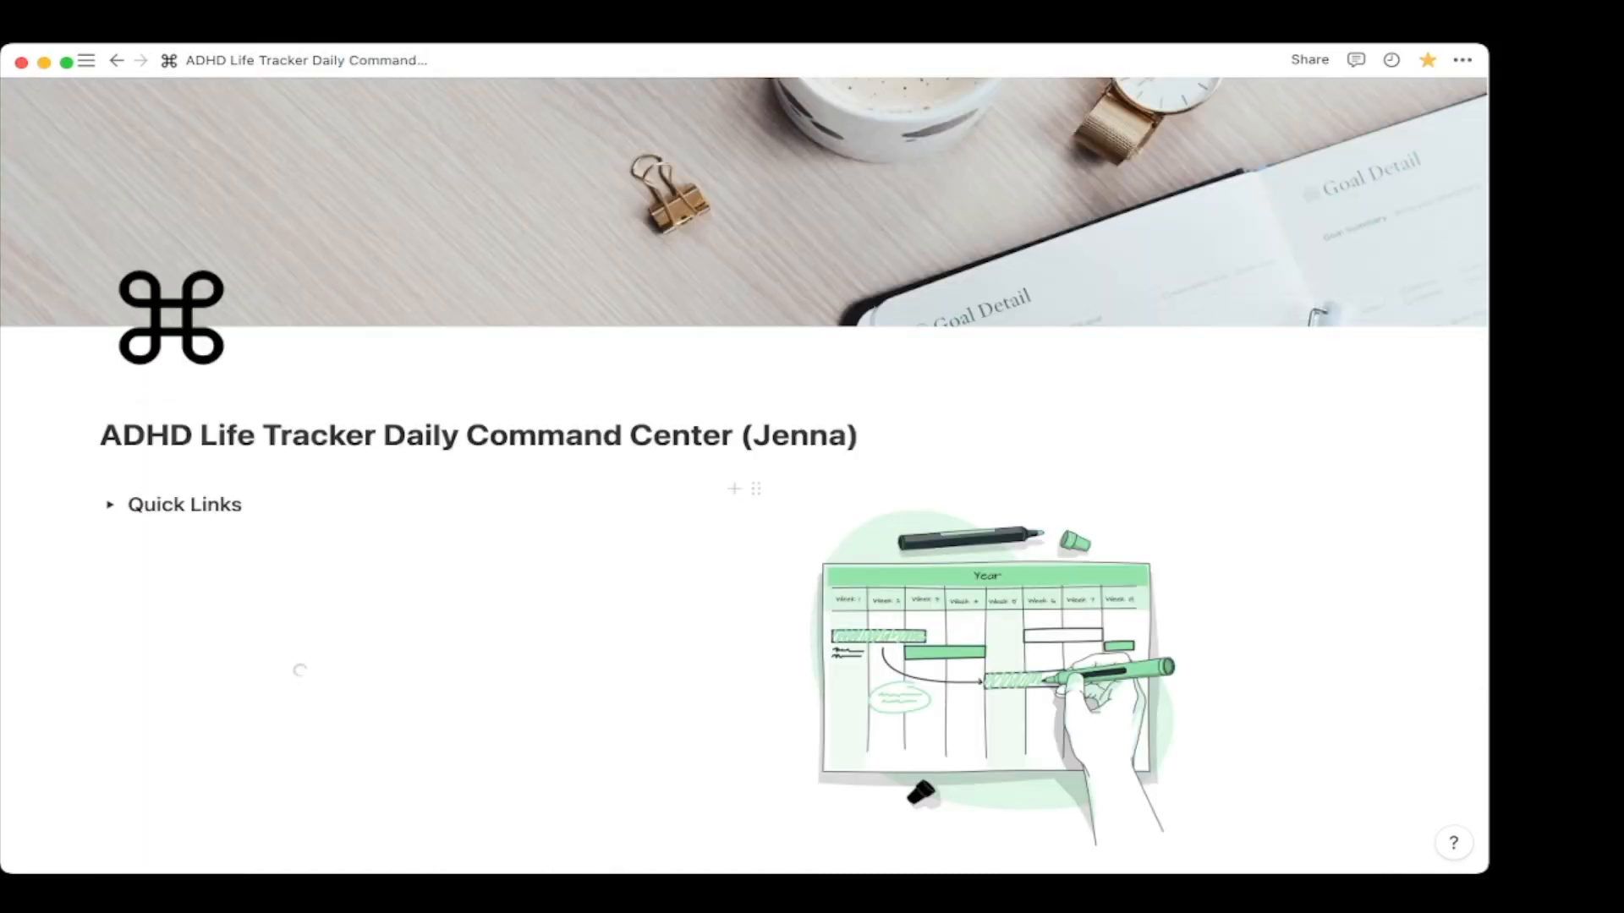
Expand and collapse the Quick Links section, then dock the workspace sidebar open.
{"action": "scroll", "coordinate": [290, 668], "scroll_direction": "down", "scroll_amount": 15}
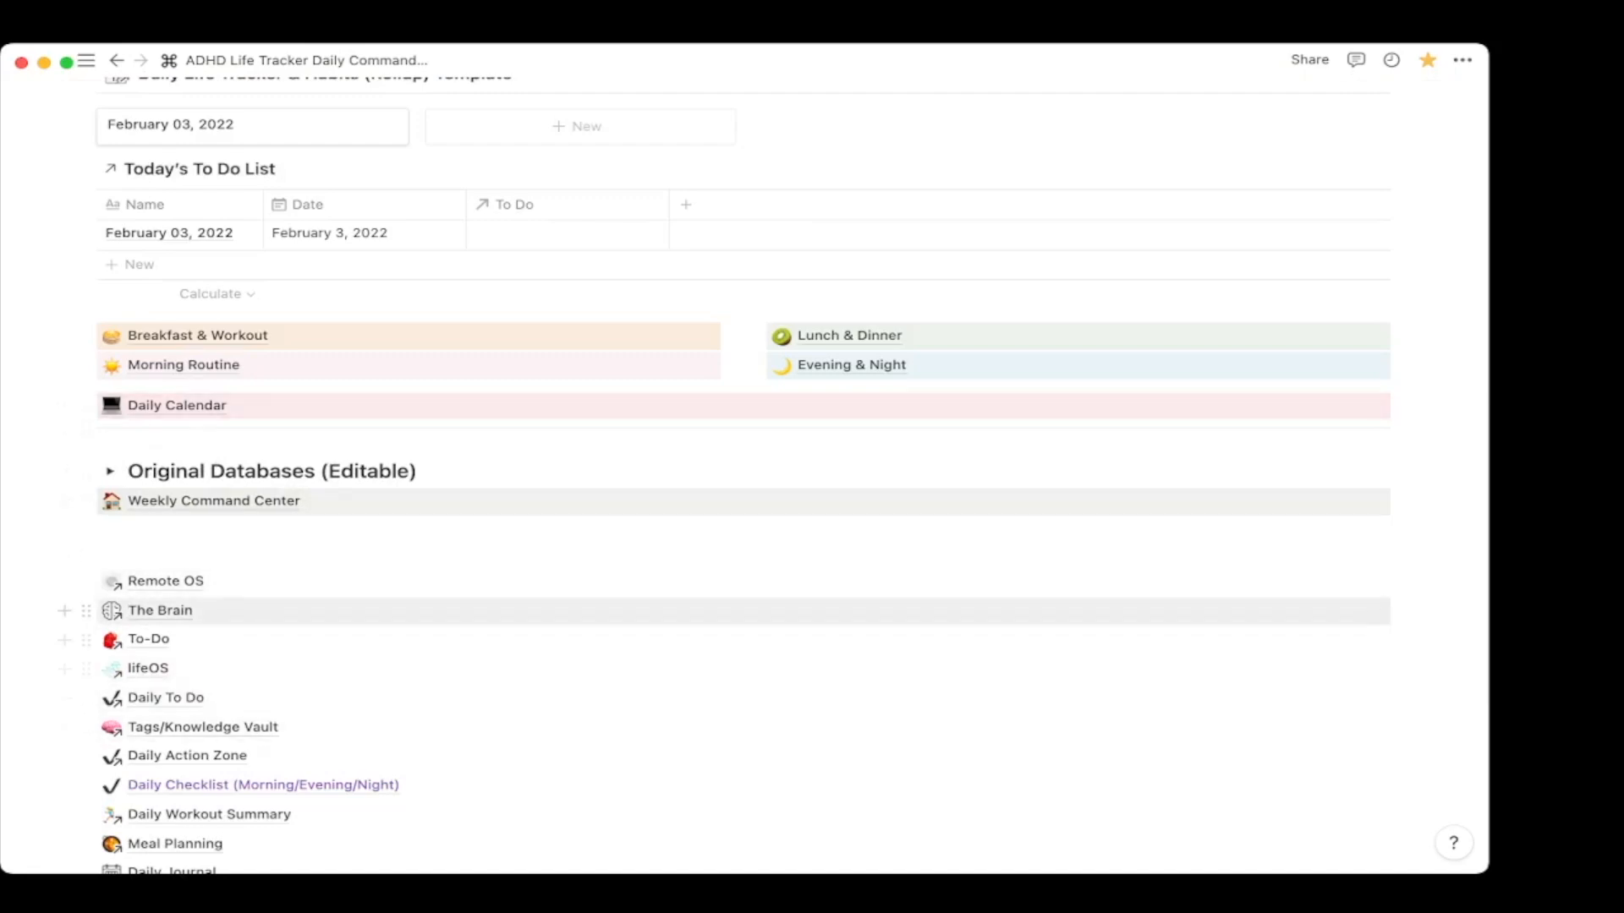
{"action": "scroll", "coordinate": [397, 406], "scroll_direction": "up", "scroll_amount": 10}
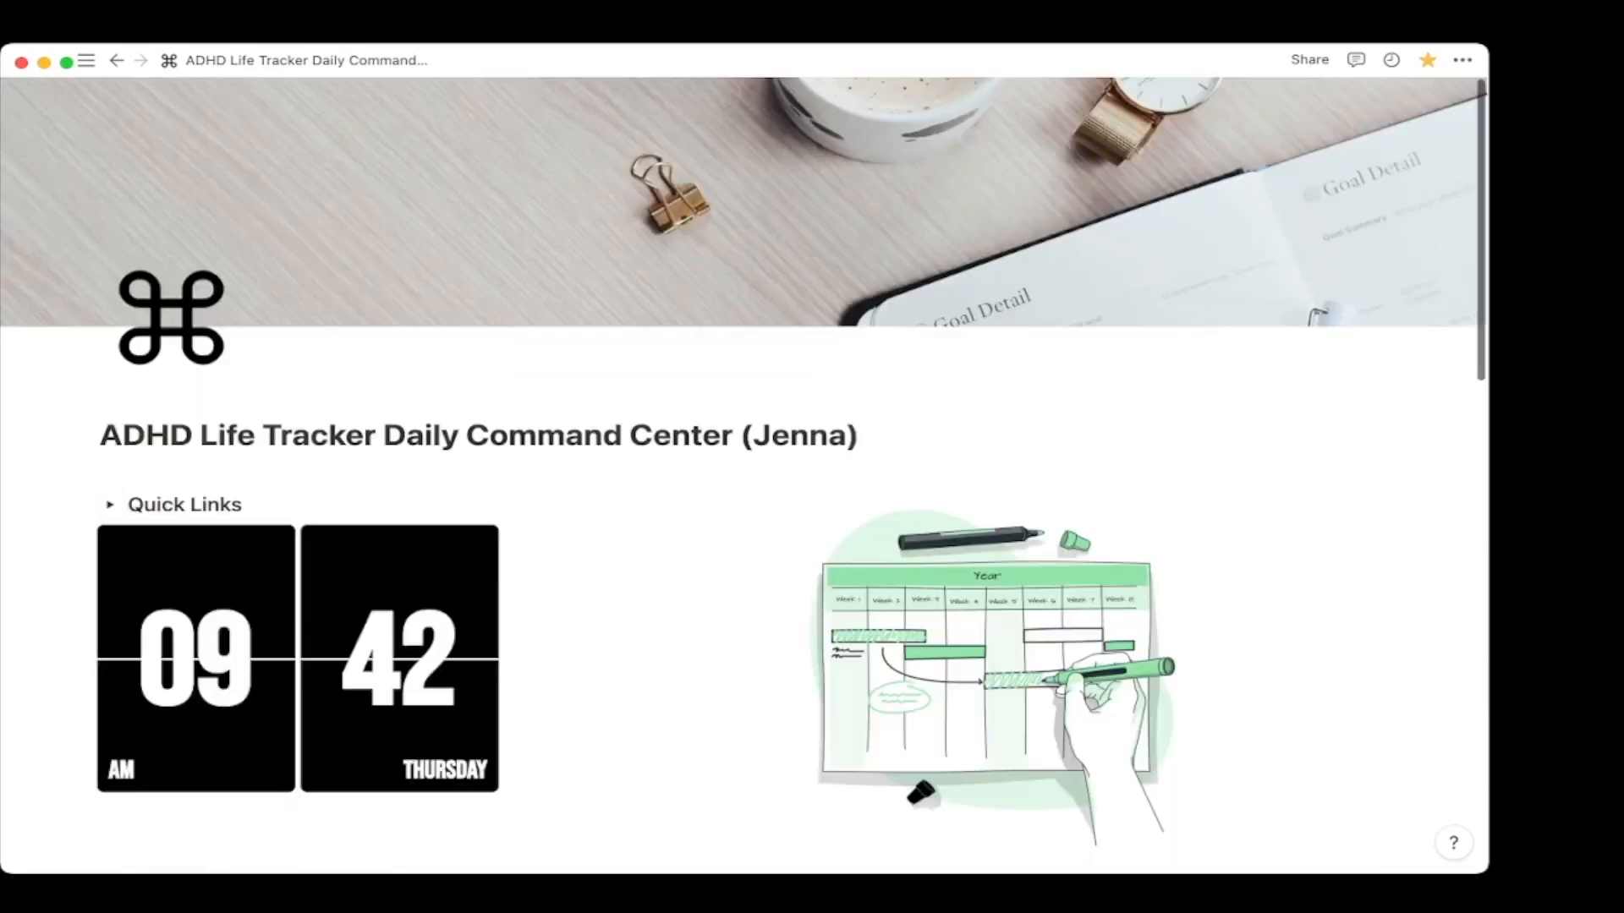
{"action": "scroll", "coordinate": [397, 406], "scroll_direction": "down", "scroll_amount": 2}
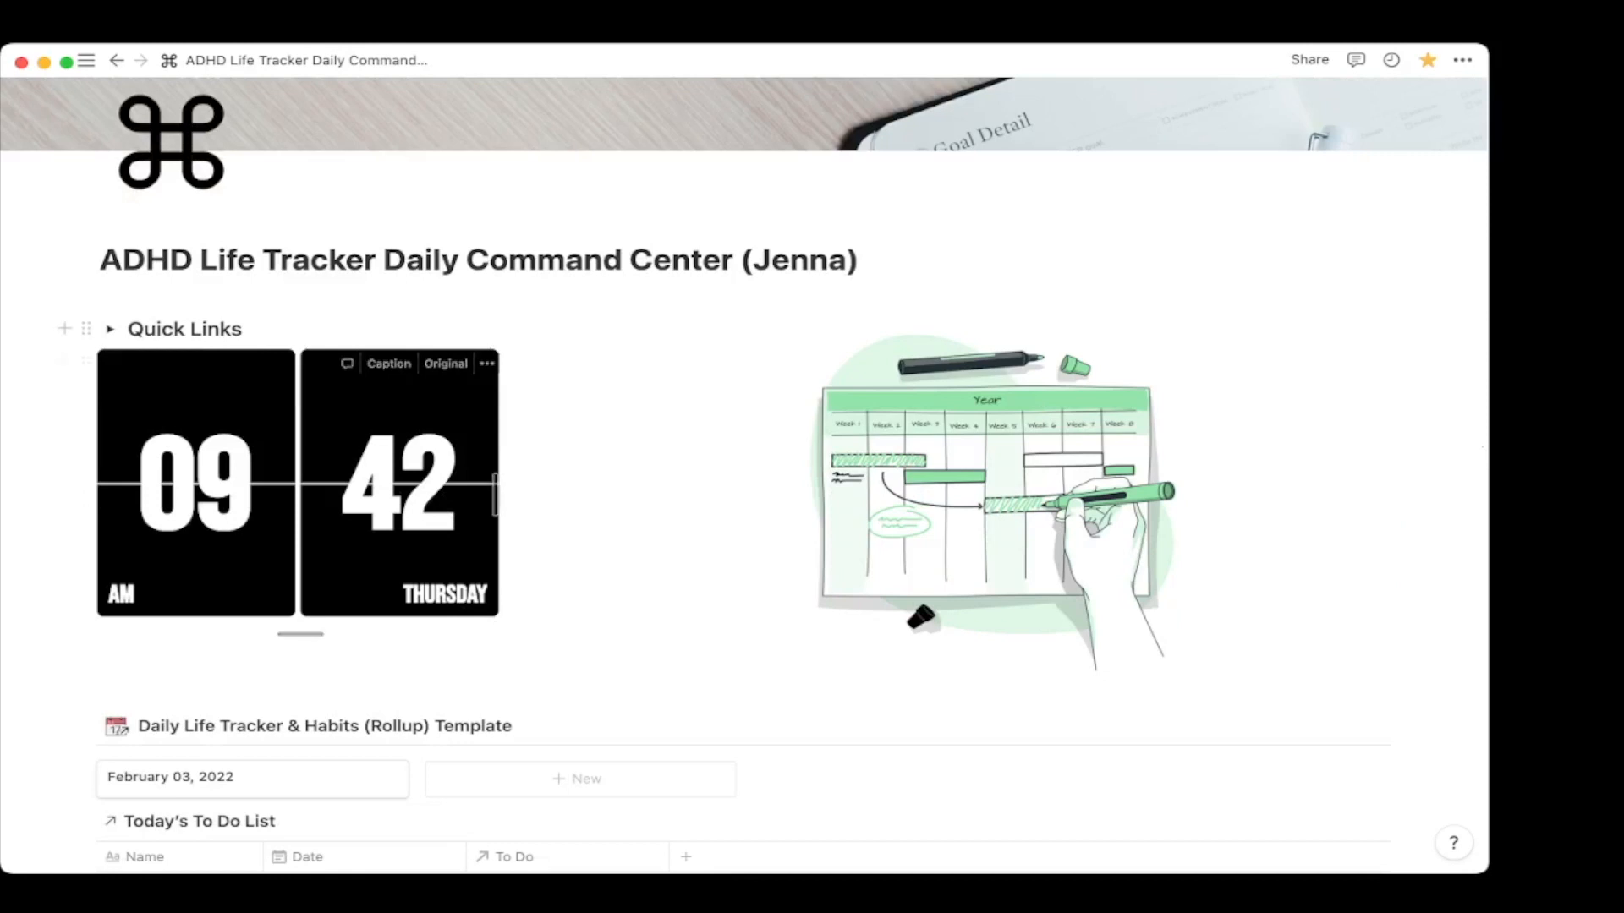
{"action": "left_click", "coordinate": [110, 329]}
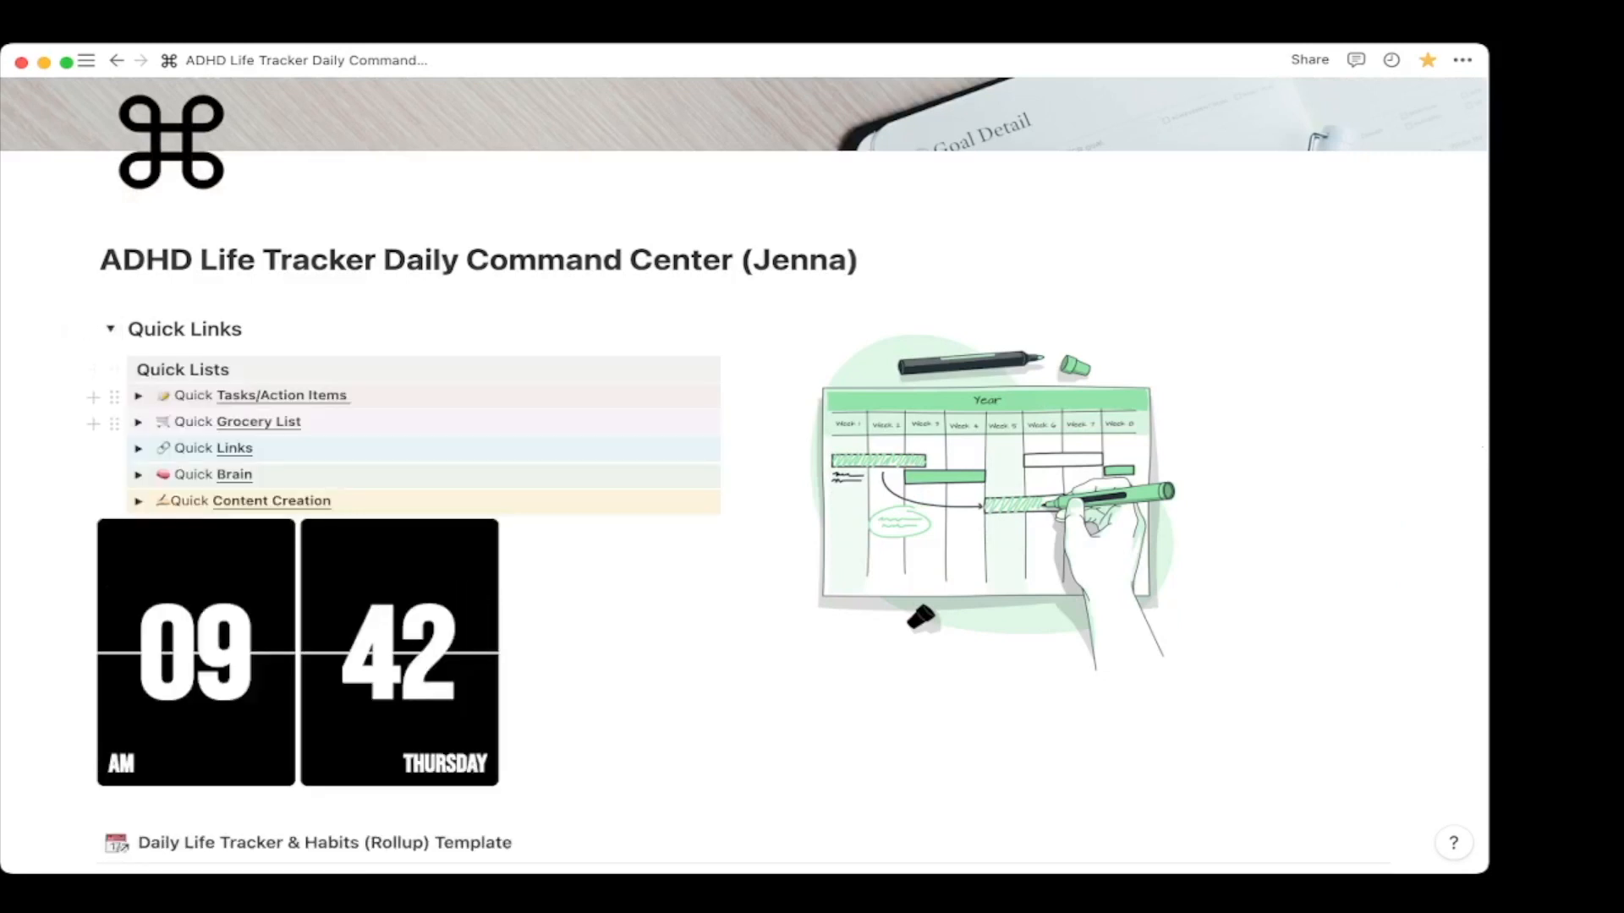
{"action": "left_click", "coordinate": [110, 328]}
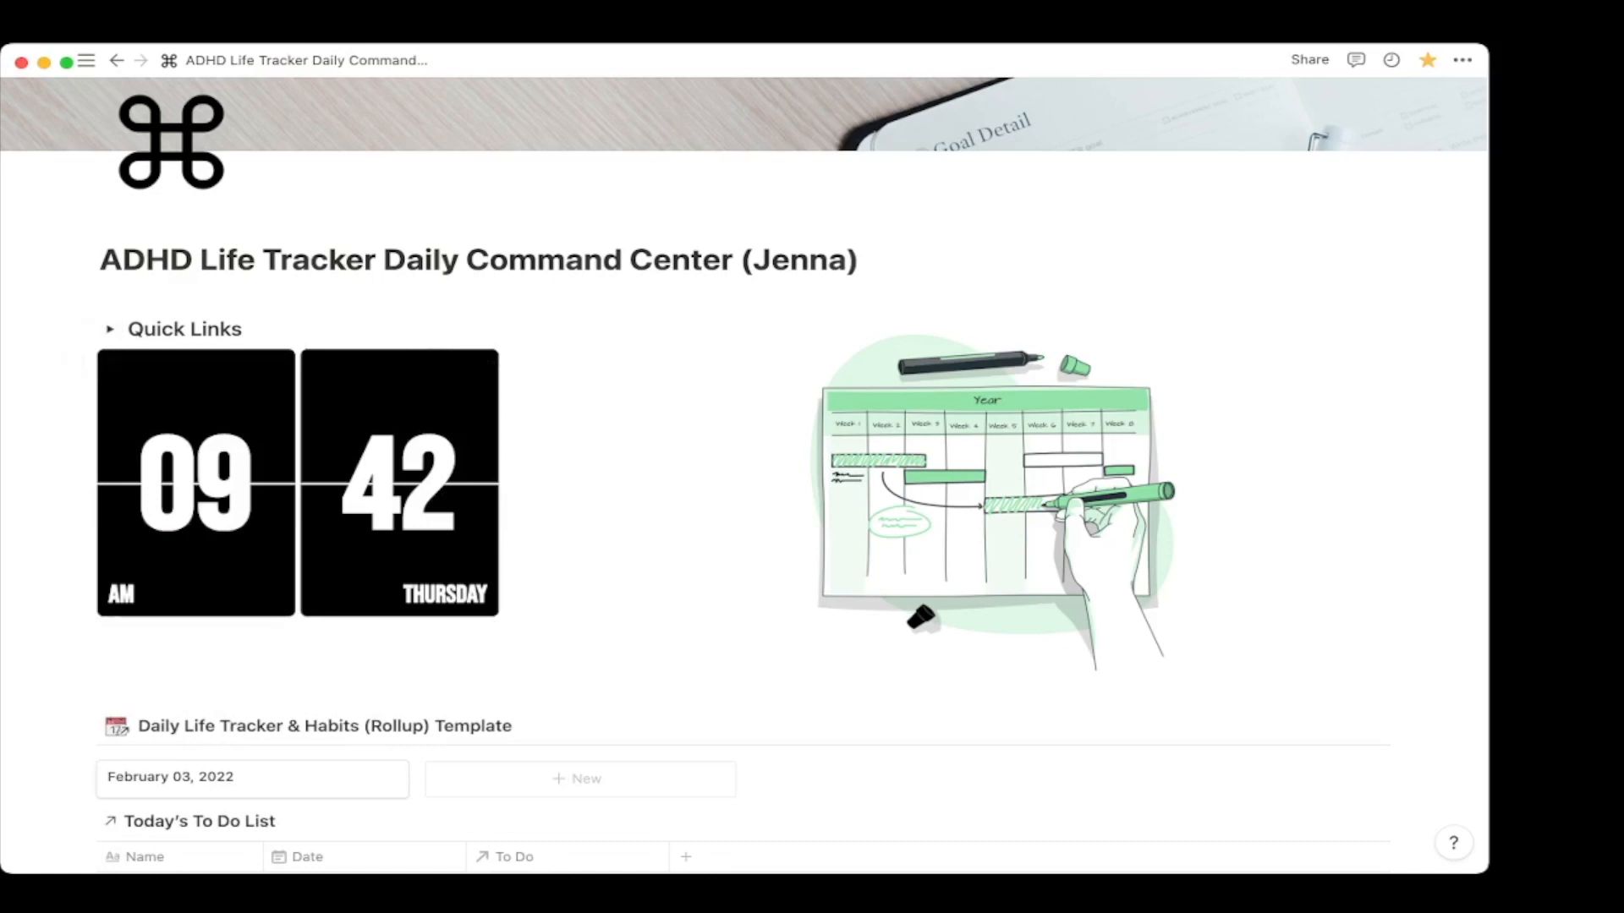
{"action": "left_click", "coordinate": [86, 61]}
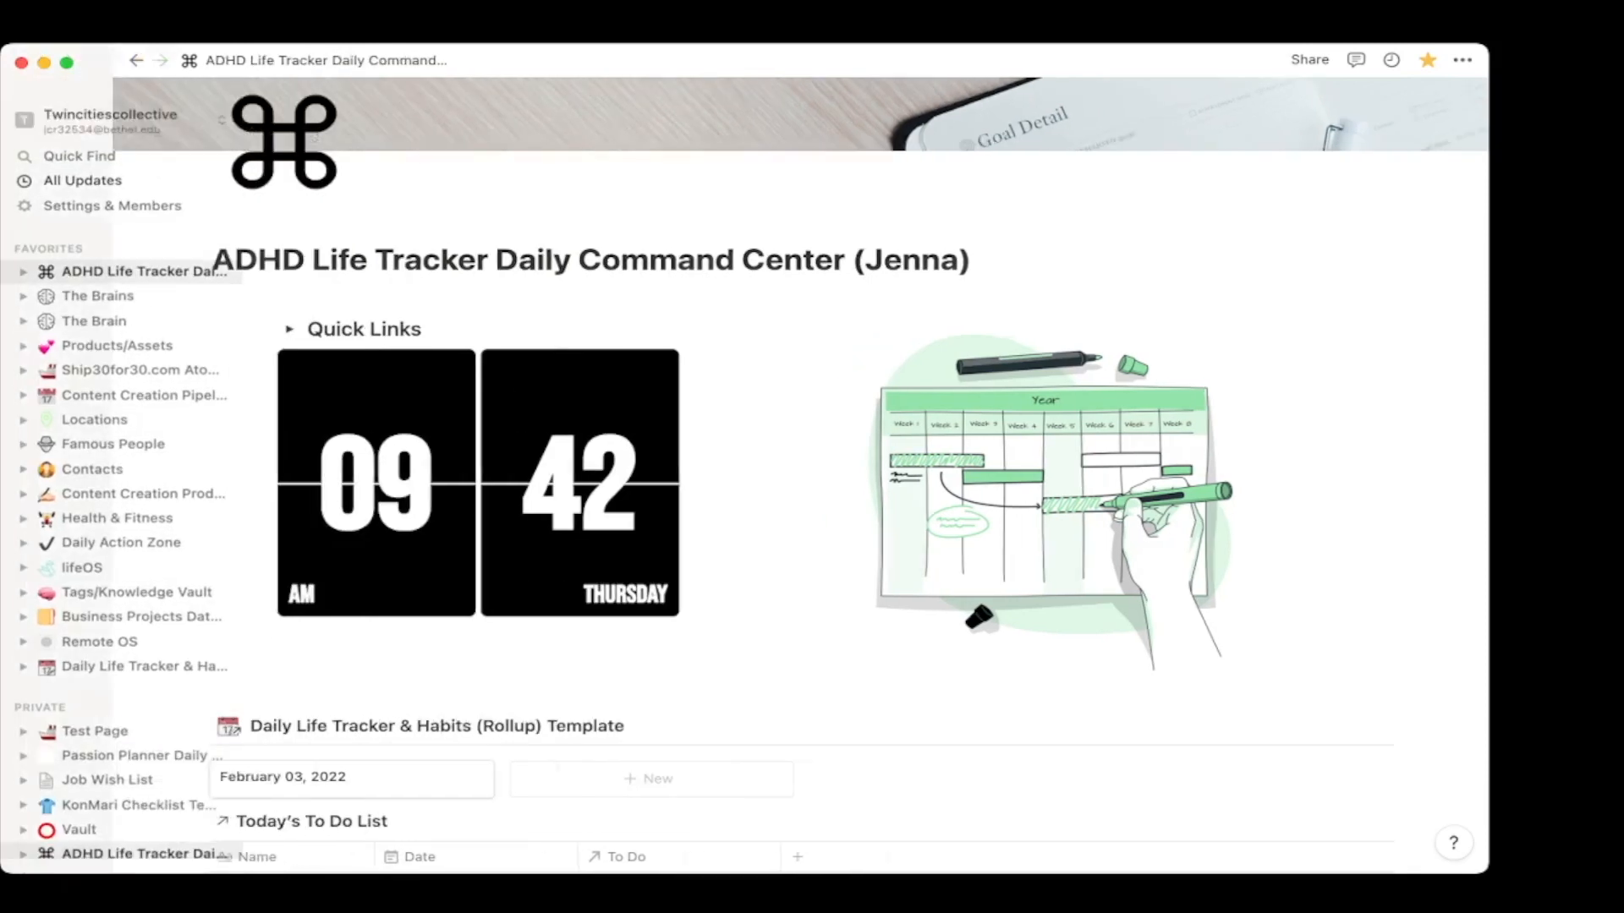
Open the Test Page, hide the sidebar, and start an empty line at the end.
{"action": "left_click", "coordinate": [95, 705]}
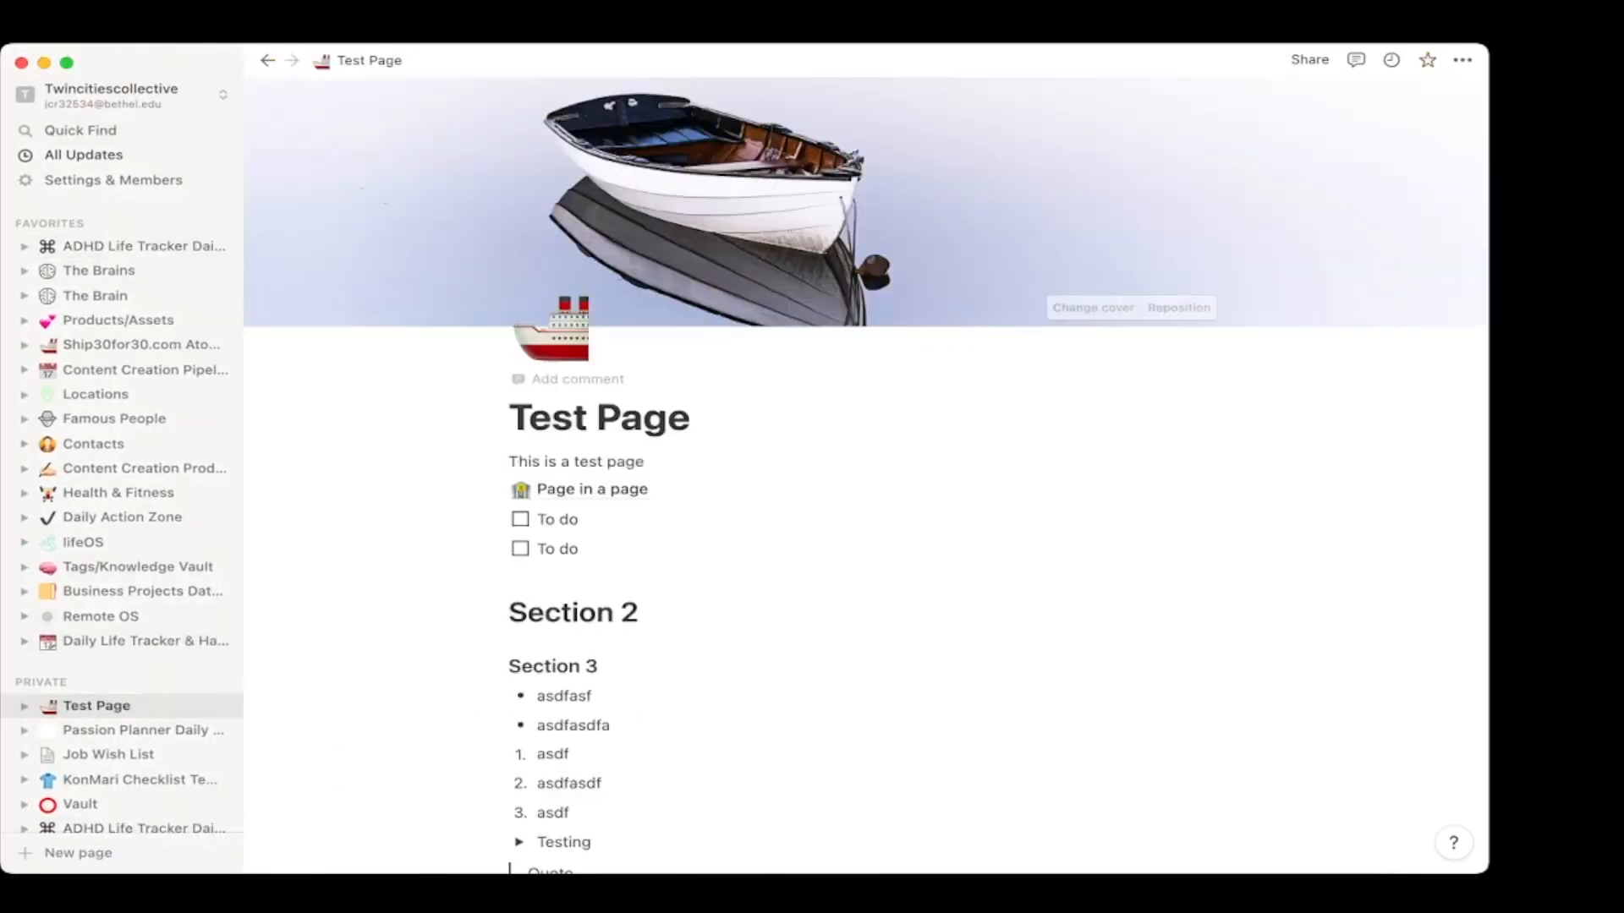
{"action": "left_click", "coordinate": [221, 60]}
{"action": "scroll", "coordinate": [744, 507], "scroll_direction": "down", "scroll_amount": 7}
{"action": "left_click", "coordinate": [470, 641]}
Browse the '/' menu's media blocks: Image, Web bookmark, Video, Audio, Code, File, Embed.
{"action": "type", "text": "/"}
{"action": "scroll", "coordinate": [555, 465], "scroll_direction": "down", "scroll_amount": 5}
{"action": "key", "text": "Down"}
{"action": "key", "text": "Down"}
{"action": "key", "text": "Down"}
{"action": "key", "text": "Down"}
{"action": "key", "text": "Down"}
{"action": "key", "text": "Down"}
{"action": "key", "text": "Down"}
{"action": "key", "text": "Down"}
{"action": "key", "text": "Down"}
{"action": "key", "text": "Down"}
{"action": "key", "text": "Down"}
{"action": "key", "text": "Down"}
{"action": "key", "text": "Down"}
{"action": "key", "text": "Down"}
{"action": "key", "text": "Down"}
{"action": "key", "text": "Down"}
{"action": "key", "text": "Down"}
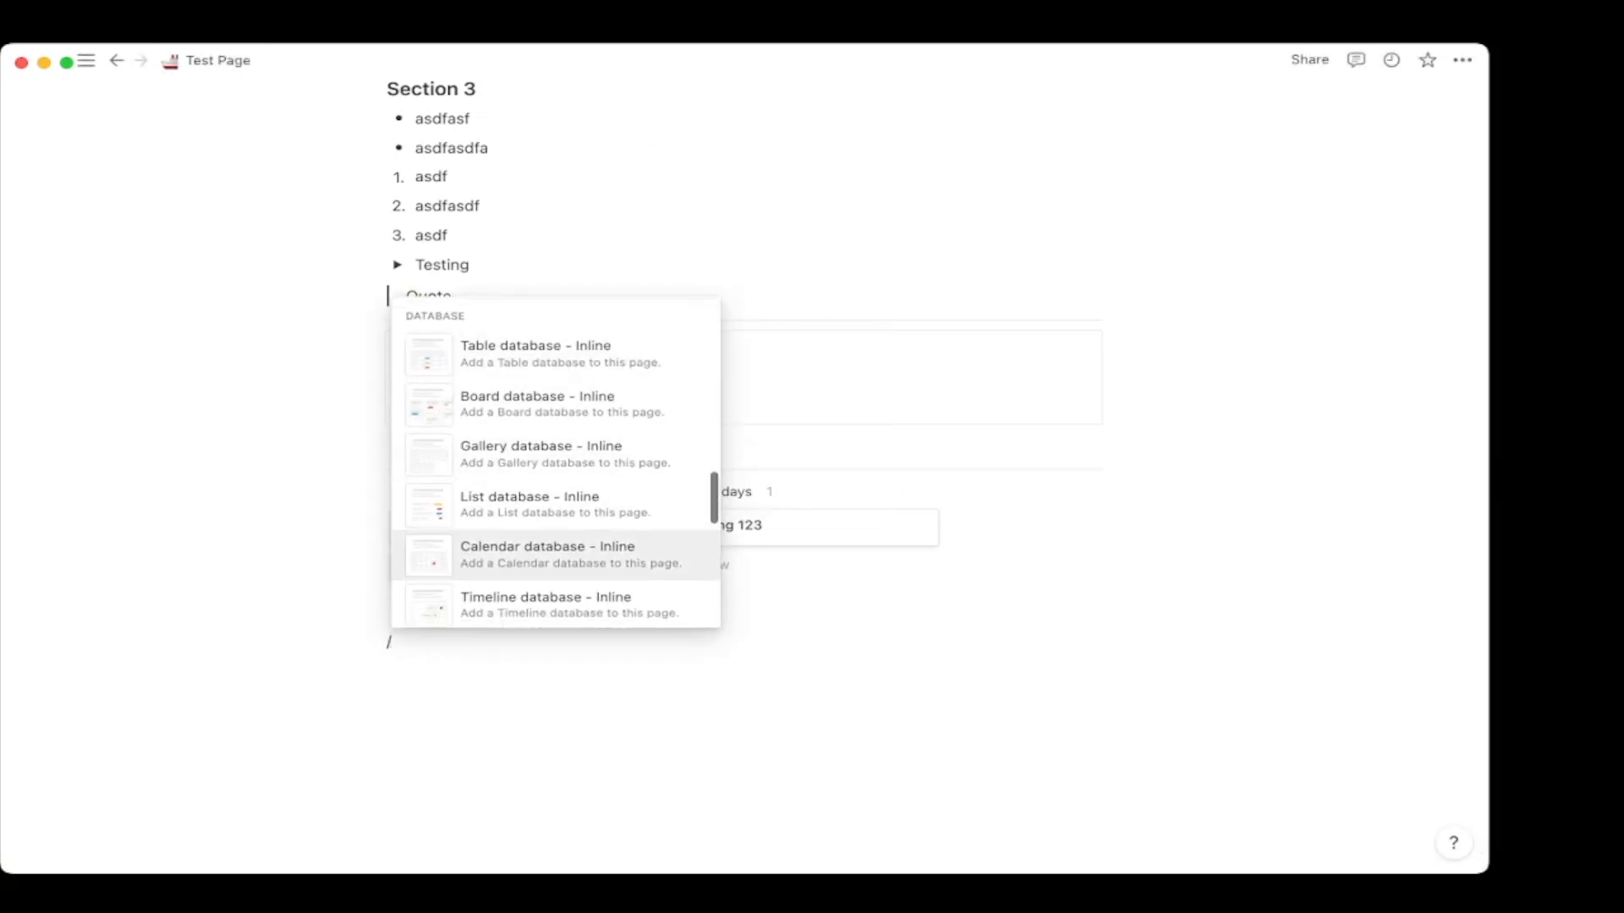
{"action": "key", "text": "Up"}
{"action": "key", "text": "Up"}
{"action": "key", "text": "Up"}
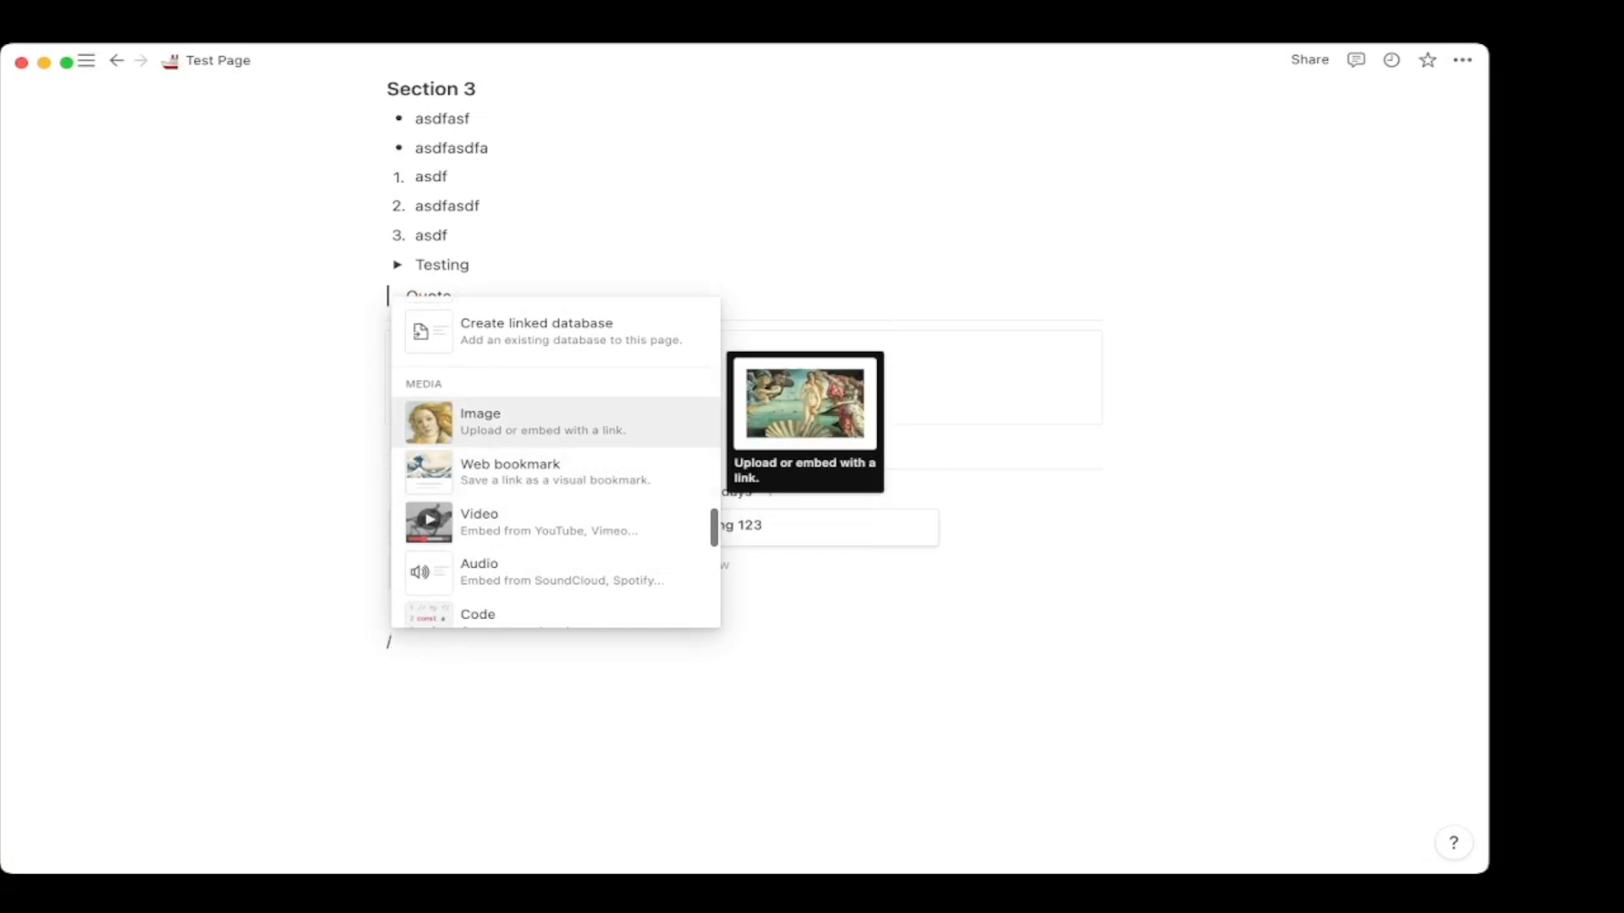
{"action": "key", "text": "Down"}
{"action": "scroll", "coordinate": [555, 465], "scroll_direction": "down", "scroll_amount": 2}
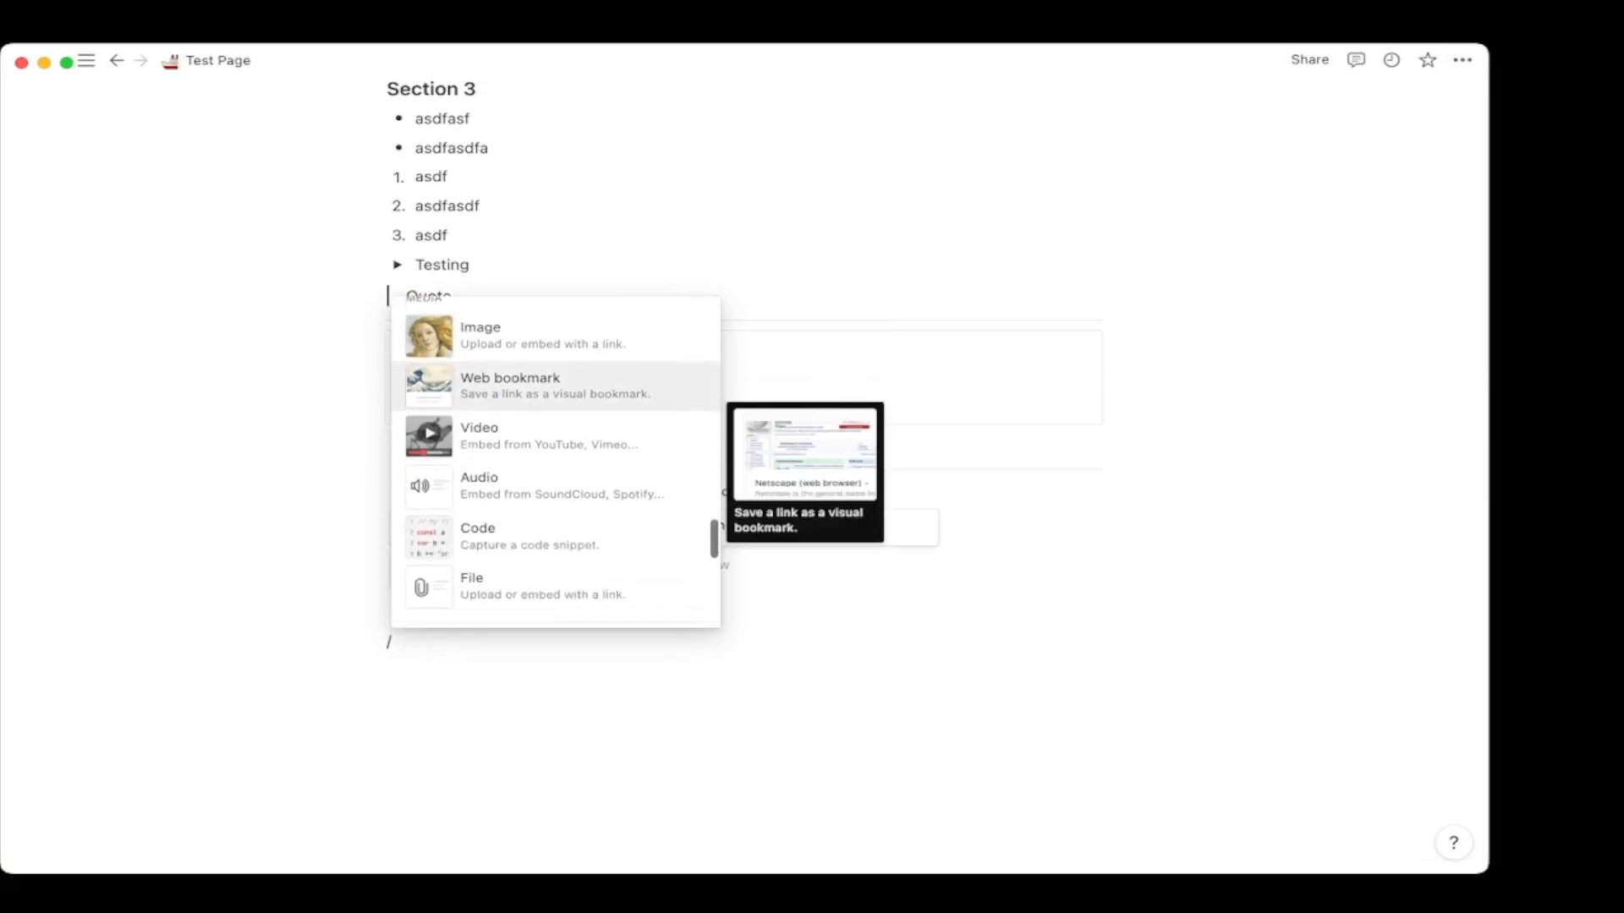
{"action": "key", "text": "Down"}
{"action": "key", "text": "Down"}
{"action": "scroll", "coordinate": [555, 461], "scroll_direction": "down", "scroll_amount": 2}
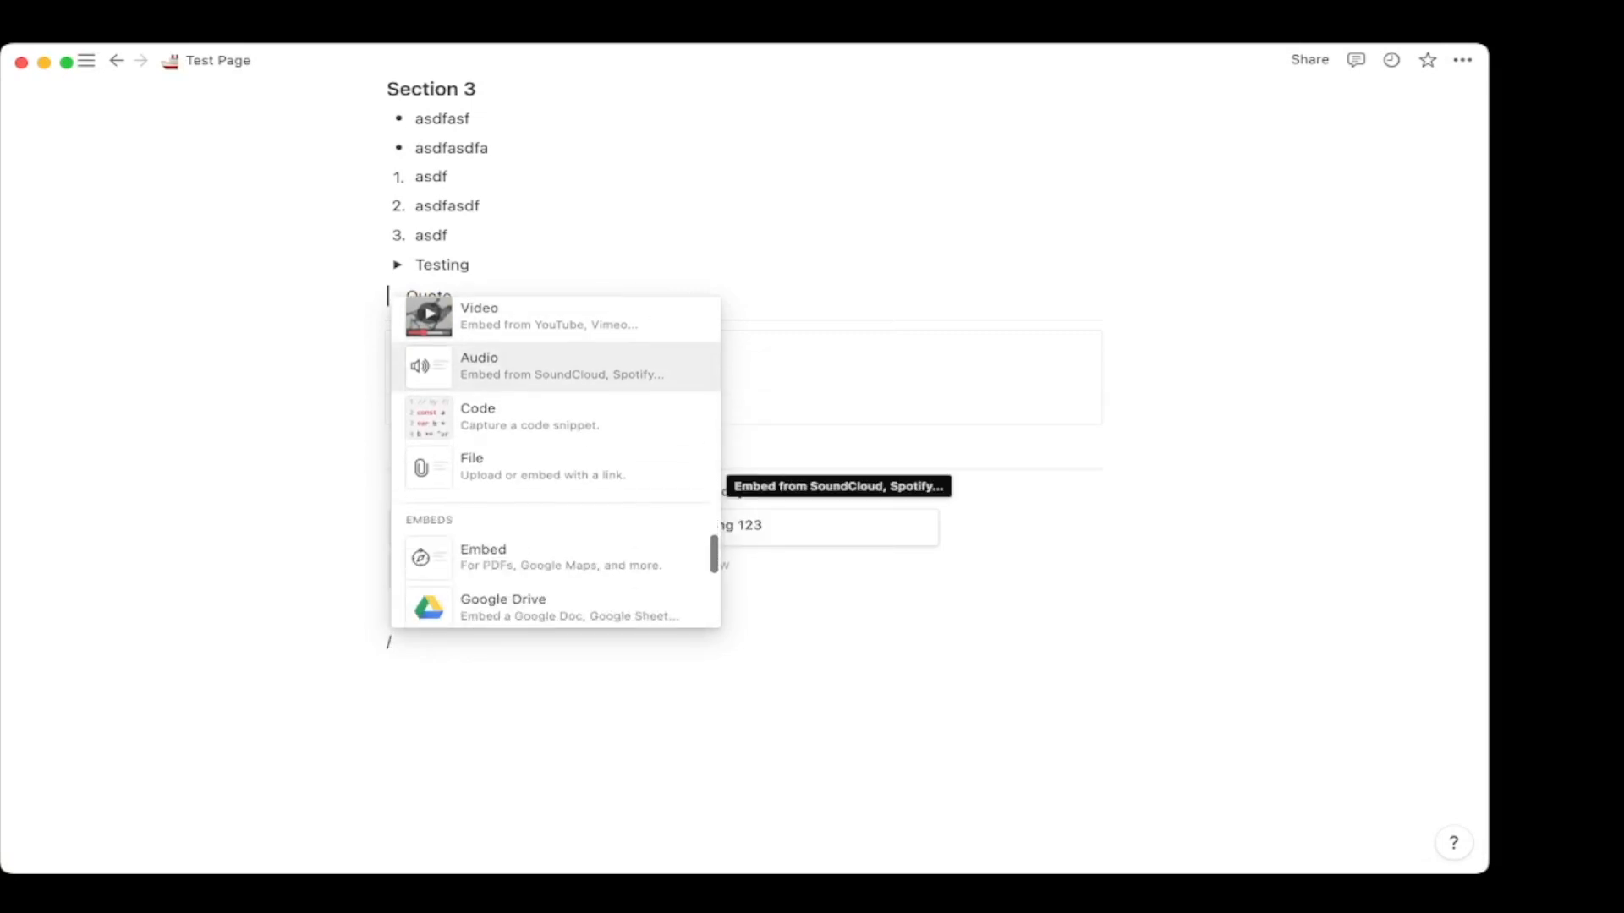
{"action": "key", "text": "Down"}
{"action": "key", "text": "Down"}
{"action": "scroll", "coordinate": [555, 461], "scroll_direction": "down", "scroll_amount": 2}
{"action": "key", "text": "Down"}
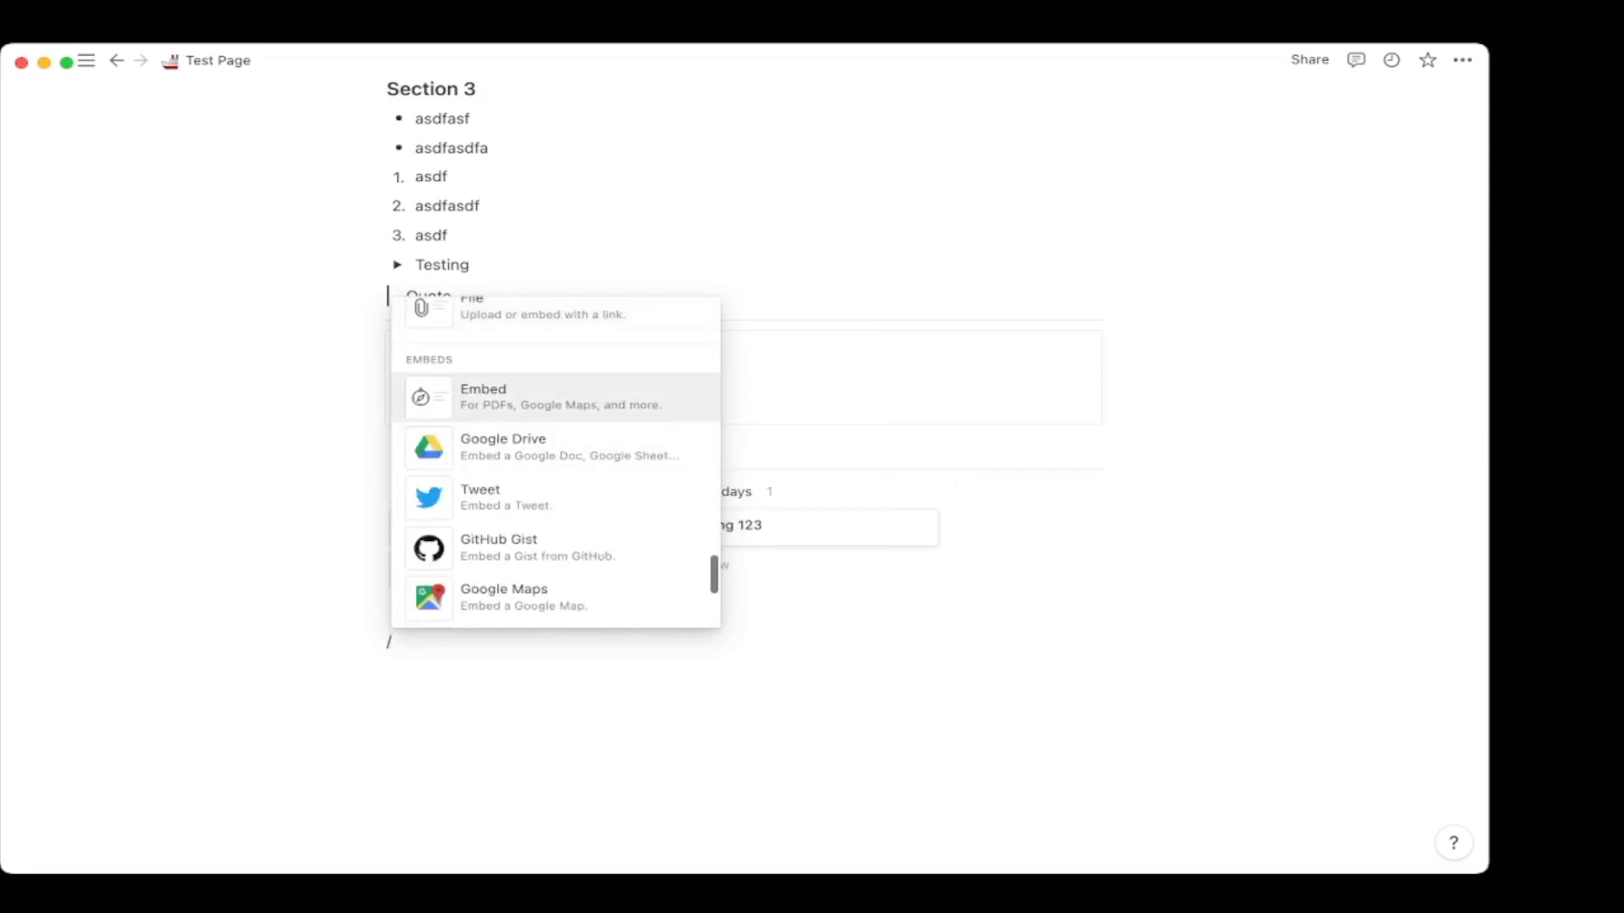
{"action": "key", "text": "Down"}
Look through embeds like Google Drive, Figma and Google Maps, then insert a Synced block.
{"action": "key", "text": "Up"}
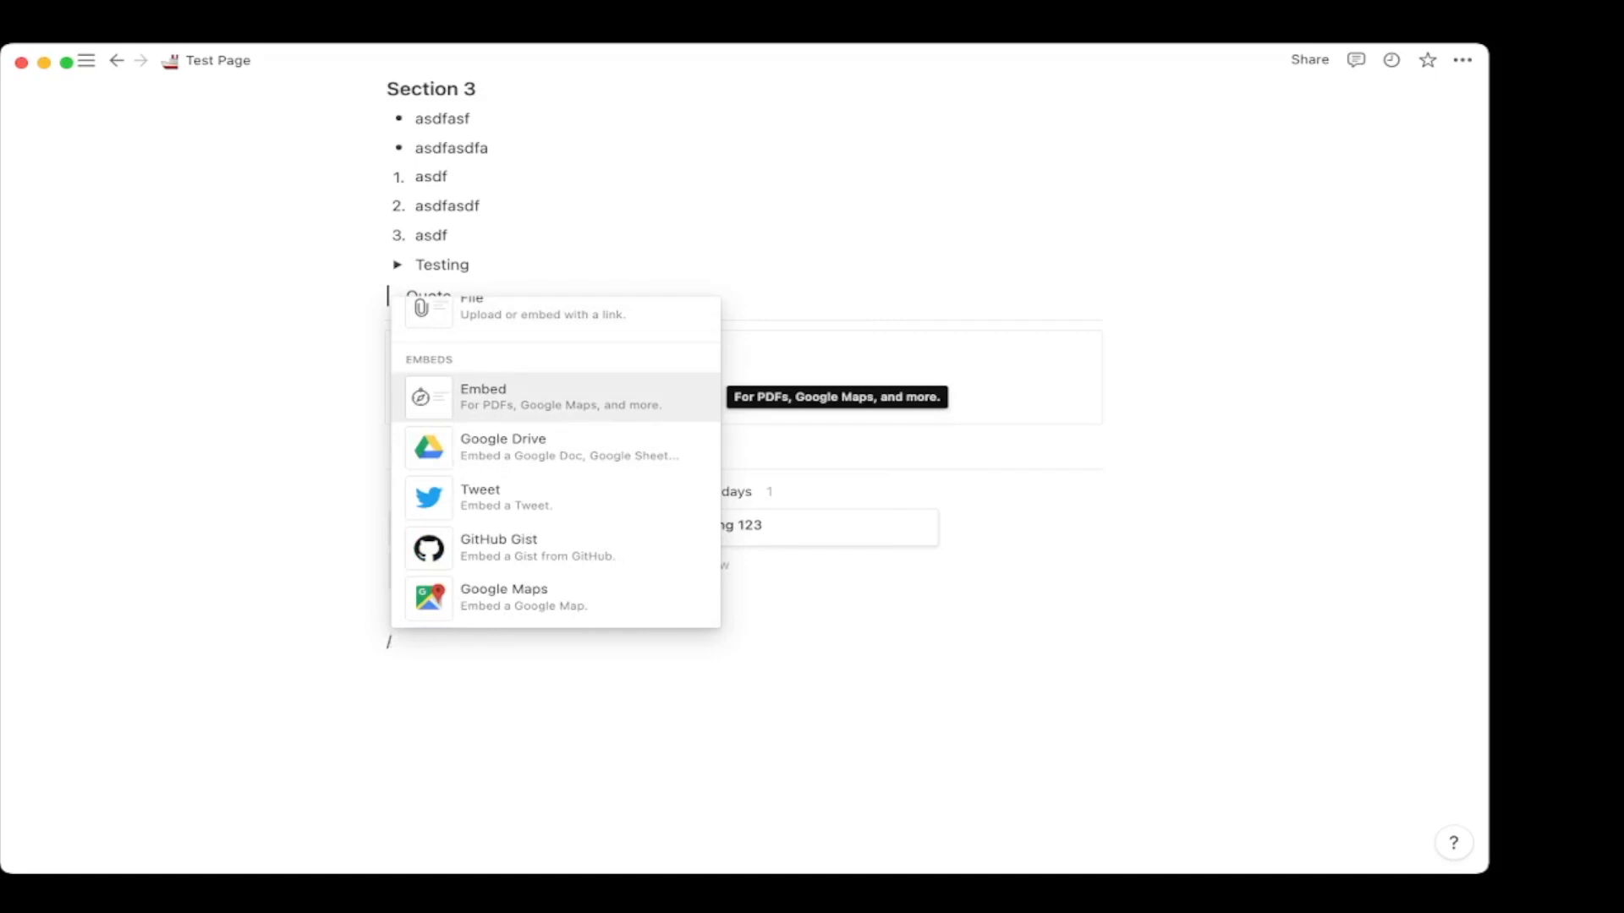
{"action": "key", "text": "Down"}
{"action": "key", "text": "Down"}
{"action": "key", "text": "Down"}
{"action": "key", "text": "Down"}
{"action": "key", "text": "Down"}
{"action": "key", "text": "Down"}
{"action": "key", "text": "Down"}
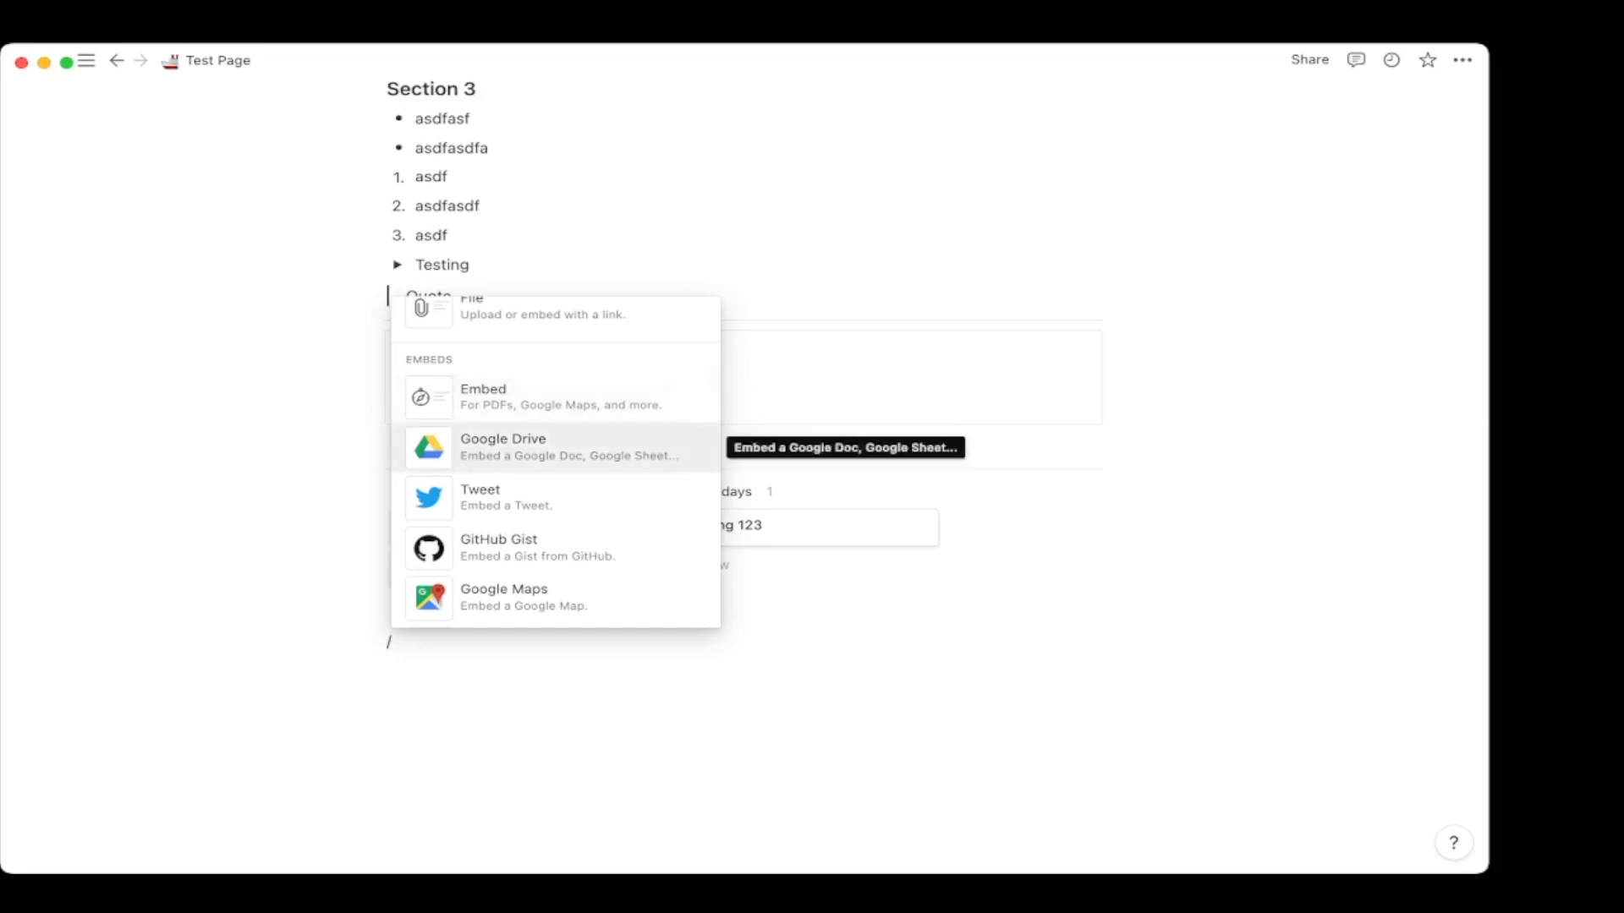
{"action": "key", "text": "Up"}
{"action": "key", "text": "Up"}
{"action": "key", "text": "Up"}
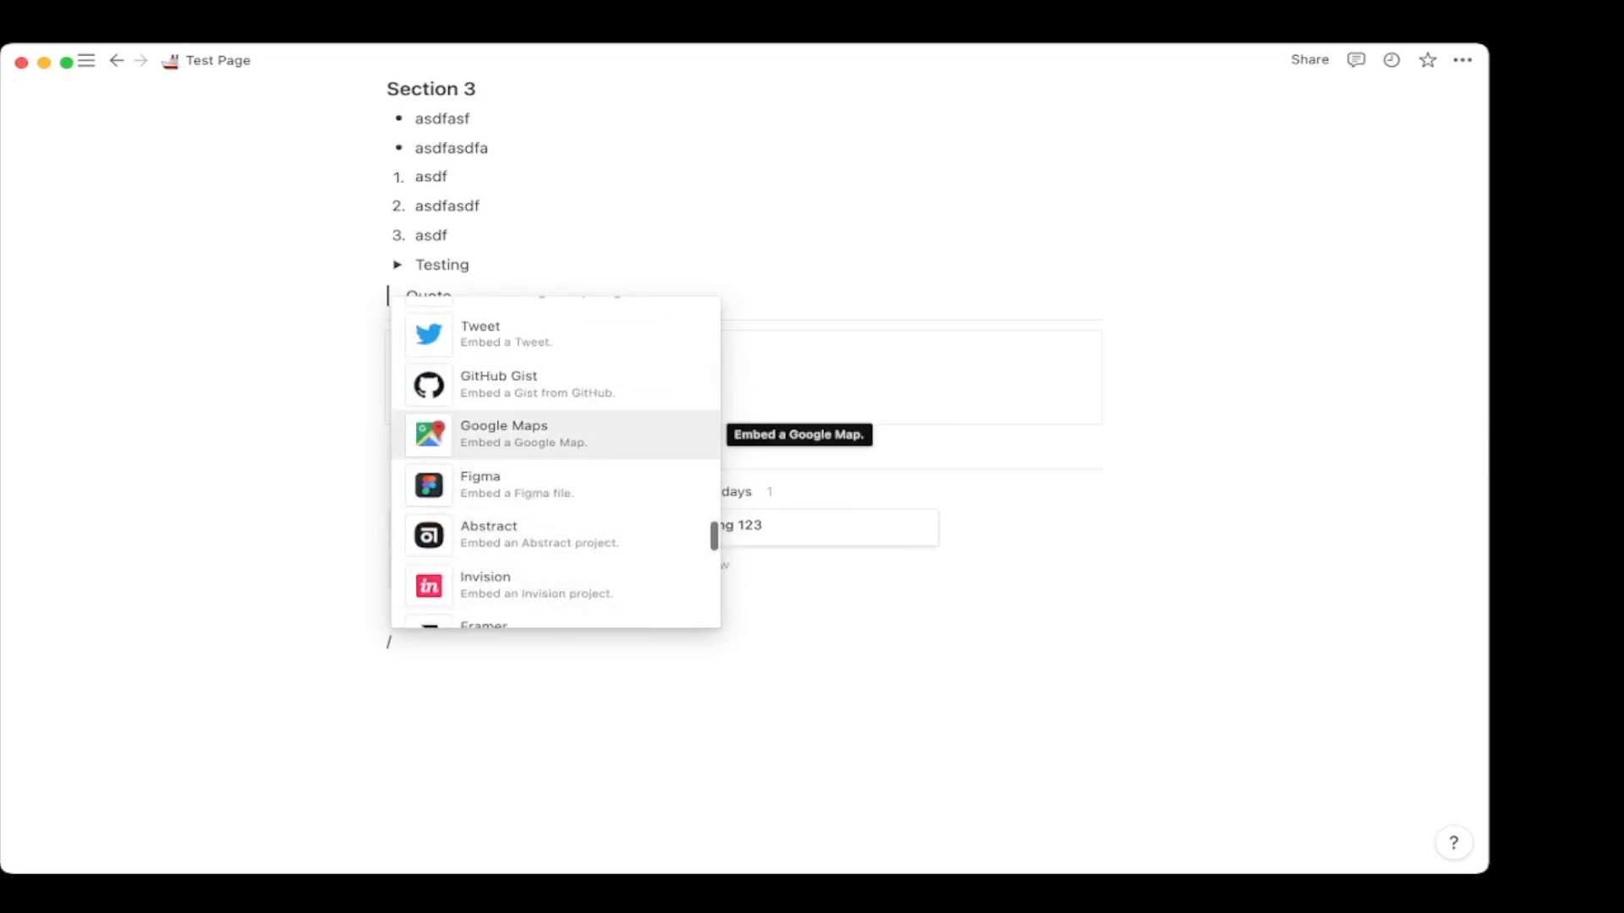
{"action": "key", "text": "Down"}
{"action": "key", "text": "Down"}
{"action": "key", "text": "Down"}
{"action": "key", "text": "Down"}
{"action": "key", "text": "Down"}
{"action": "key", "text": "Down"}
{"action": "key", "text": "Down"}
{"action": "key", "text": "Down"}
{"action": "key", "text": "Down"}
{"action": "key", "text": "Down"}
{"action": "key", "text": "Down"}
{"action": "key", "text": "Down"}
{"action": "key", "text": "Down"}
{"action": "key", "text": "Down"}
{"action": "key", "text": "Down"}
{"action": "key", "text": "Down"}
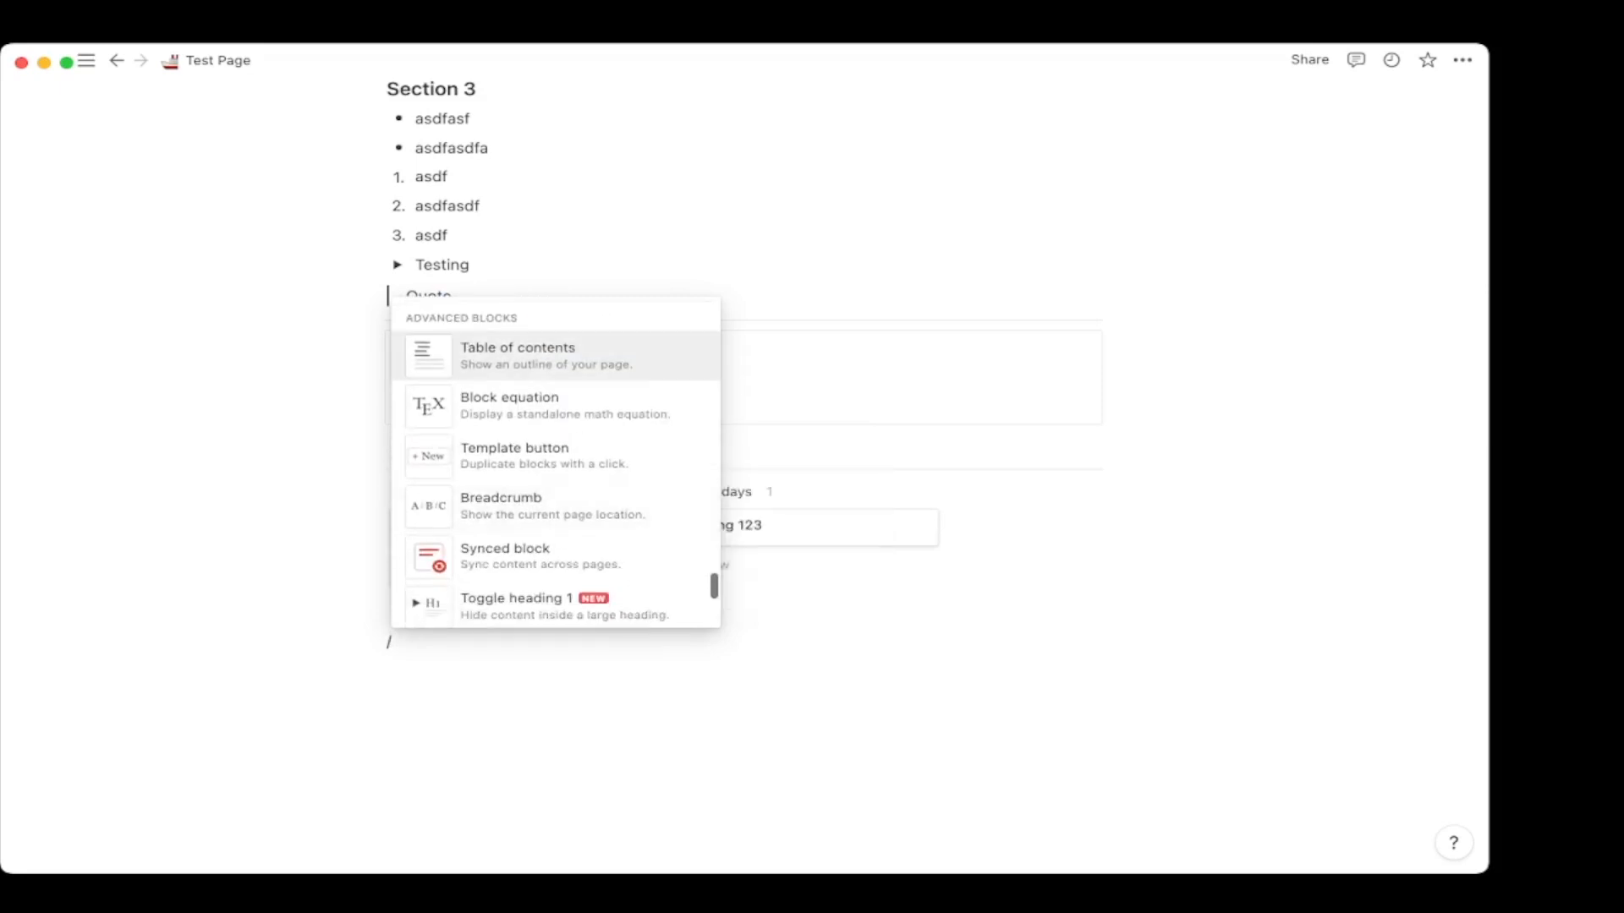
{"action": "key", "text": "Down"}
{"action": "key", "text": "Down"}
{"action": "key", "text": "Down"}
{"action": "key", "text": "Down"}
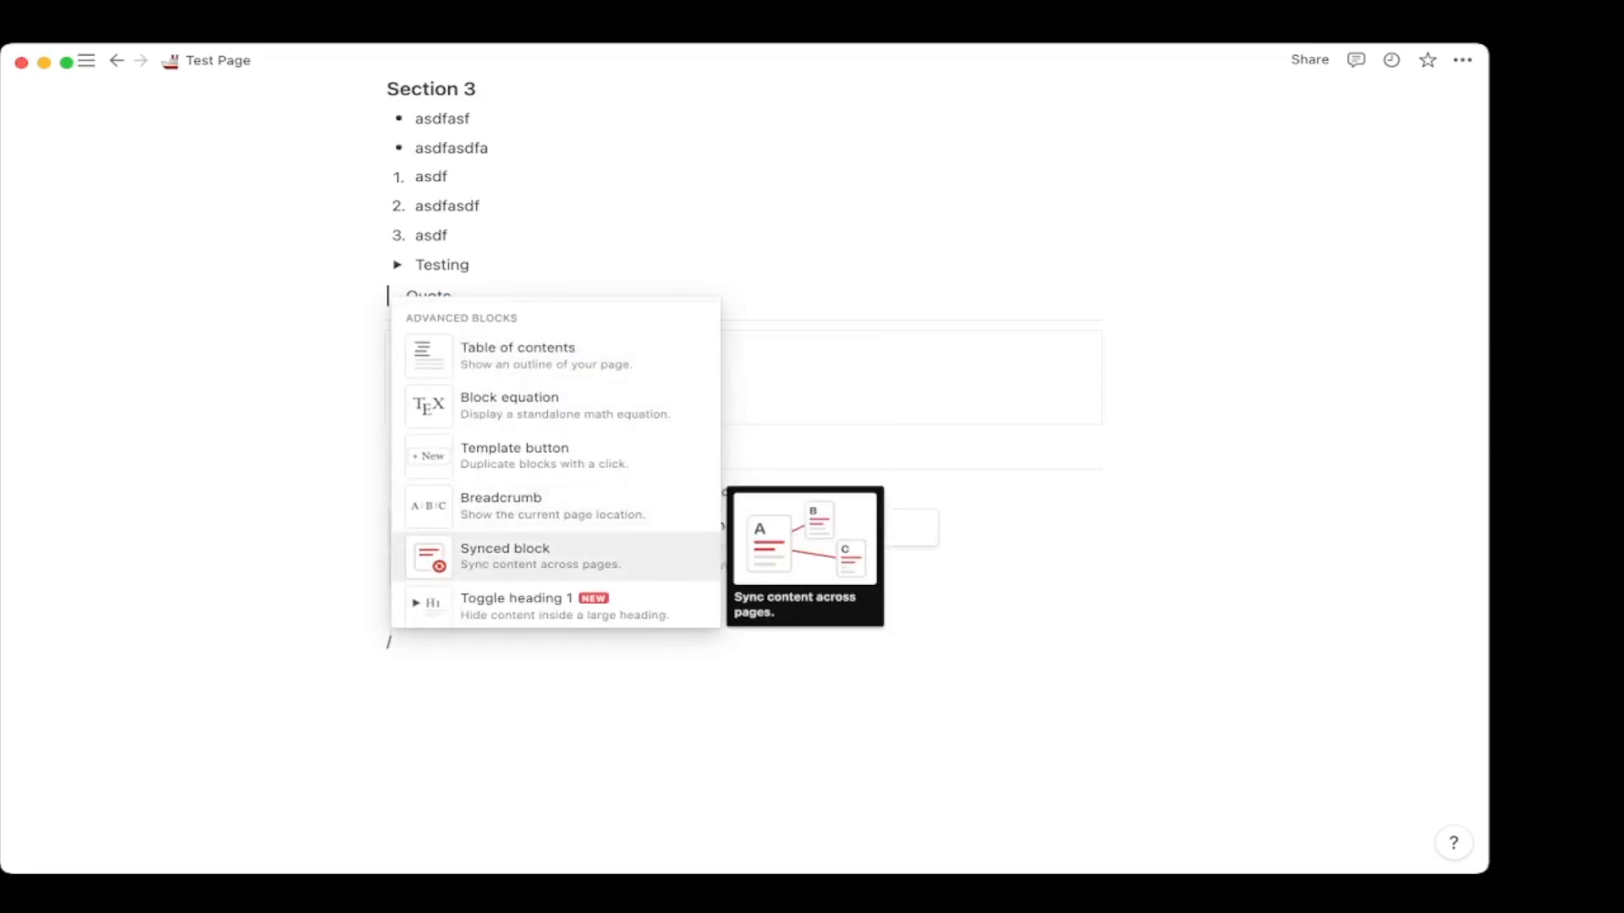
{"action": "scroll", "coordinate": [556, 556], "scroll_direction": "down", "scroll_amount": 3}
{"action": "scroll", "coordinate": [555, 556], "scroll_direction": "up", "scroll_amount": 2}
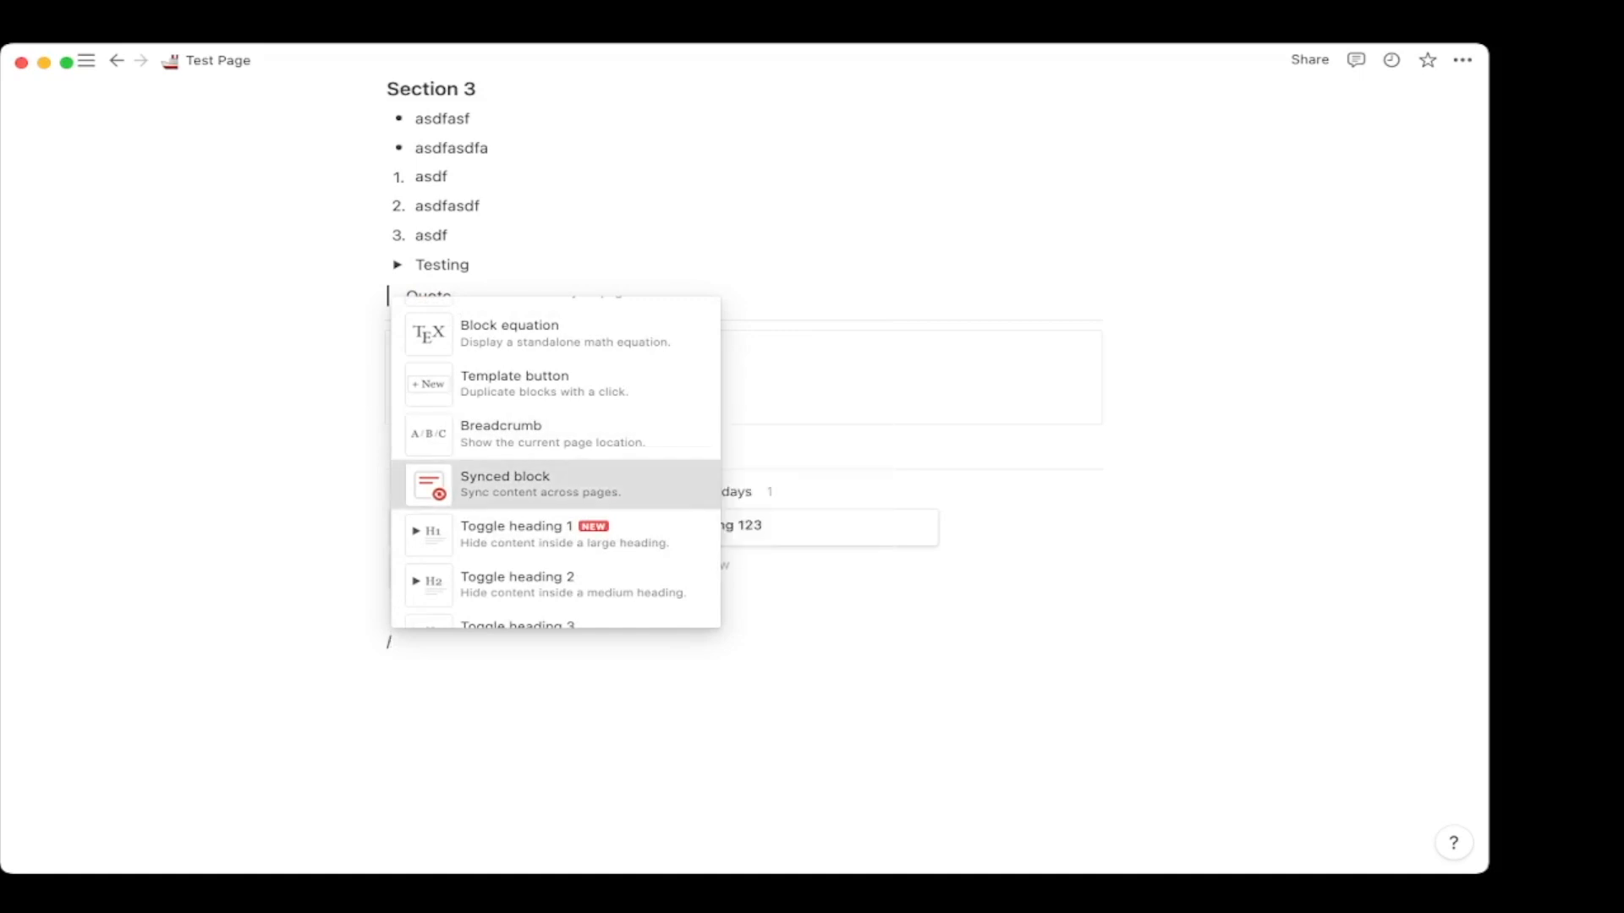
{"action": "key", "text": "Return"}
Move the Testing 123 board into the synced block and copy the block for syncing.
{"action": "left_click_drag", "start_coordinate": [372, 448], "coordinate": [451, 638]}
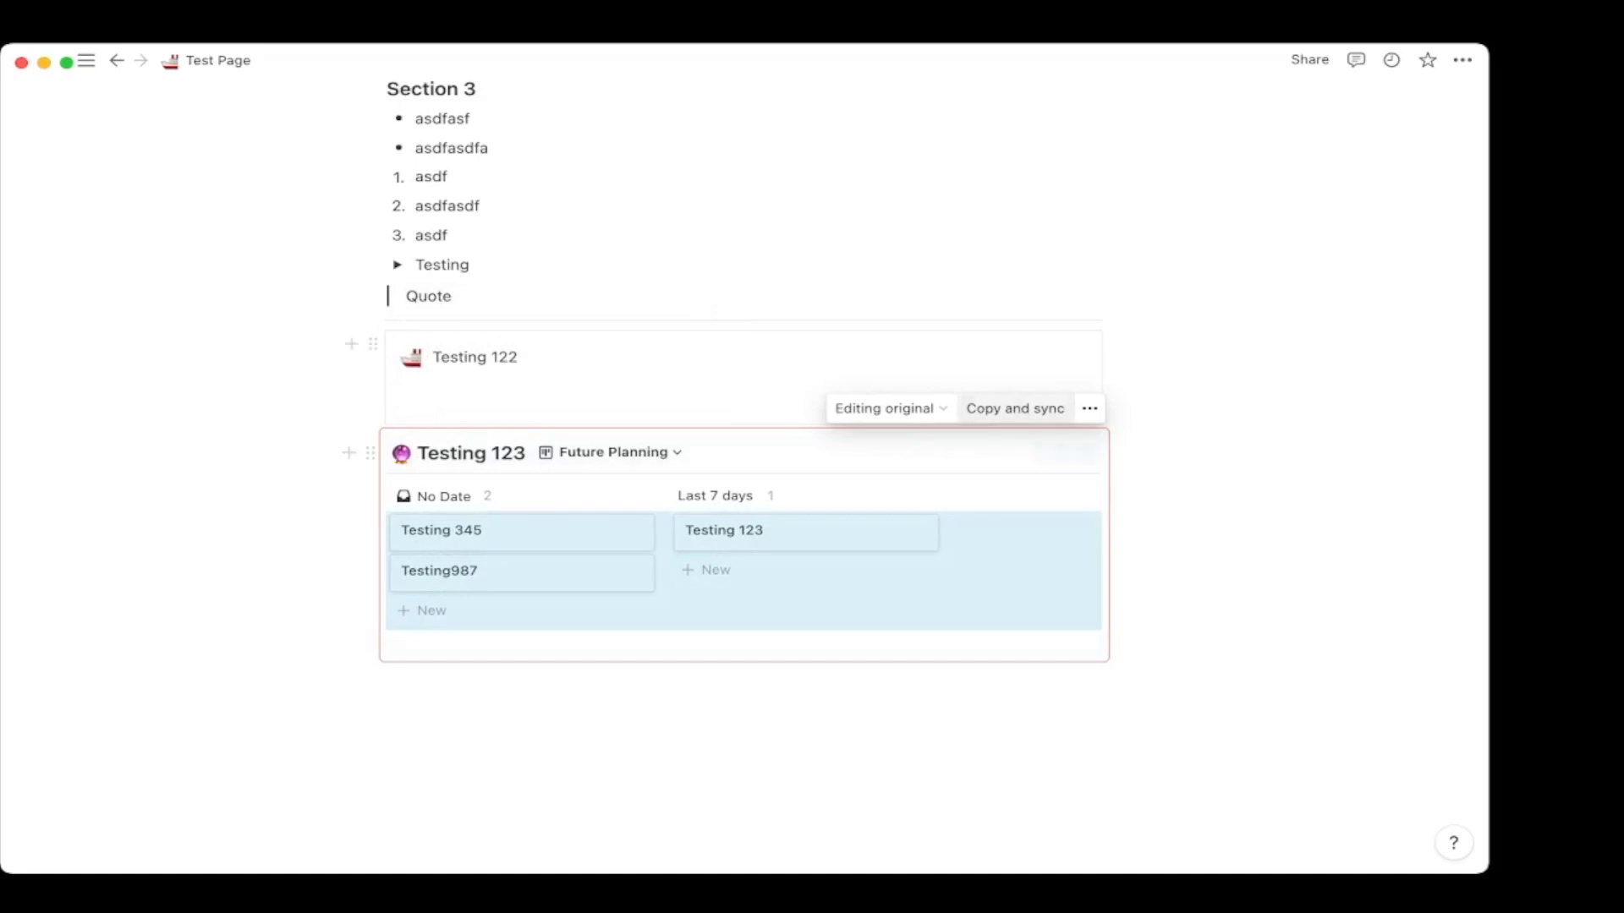
{"action": "left_click", "coordinate": [1015, 409]}
{"action": "left_click", "coordinate": [432, 399]}
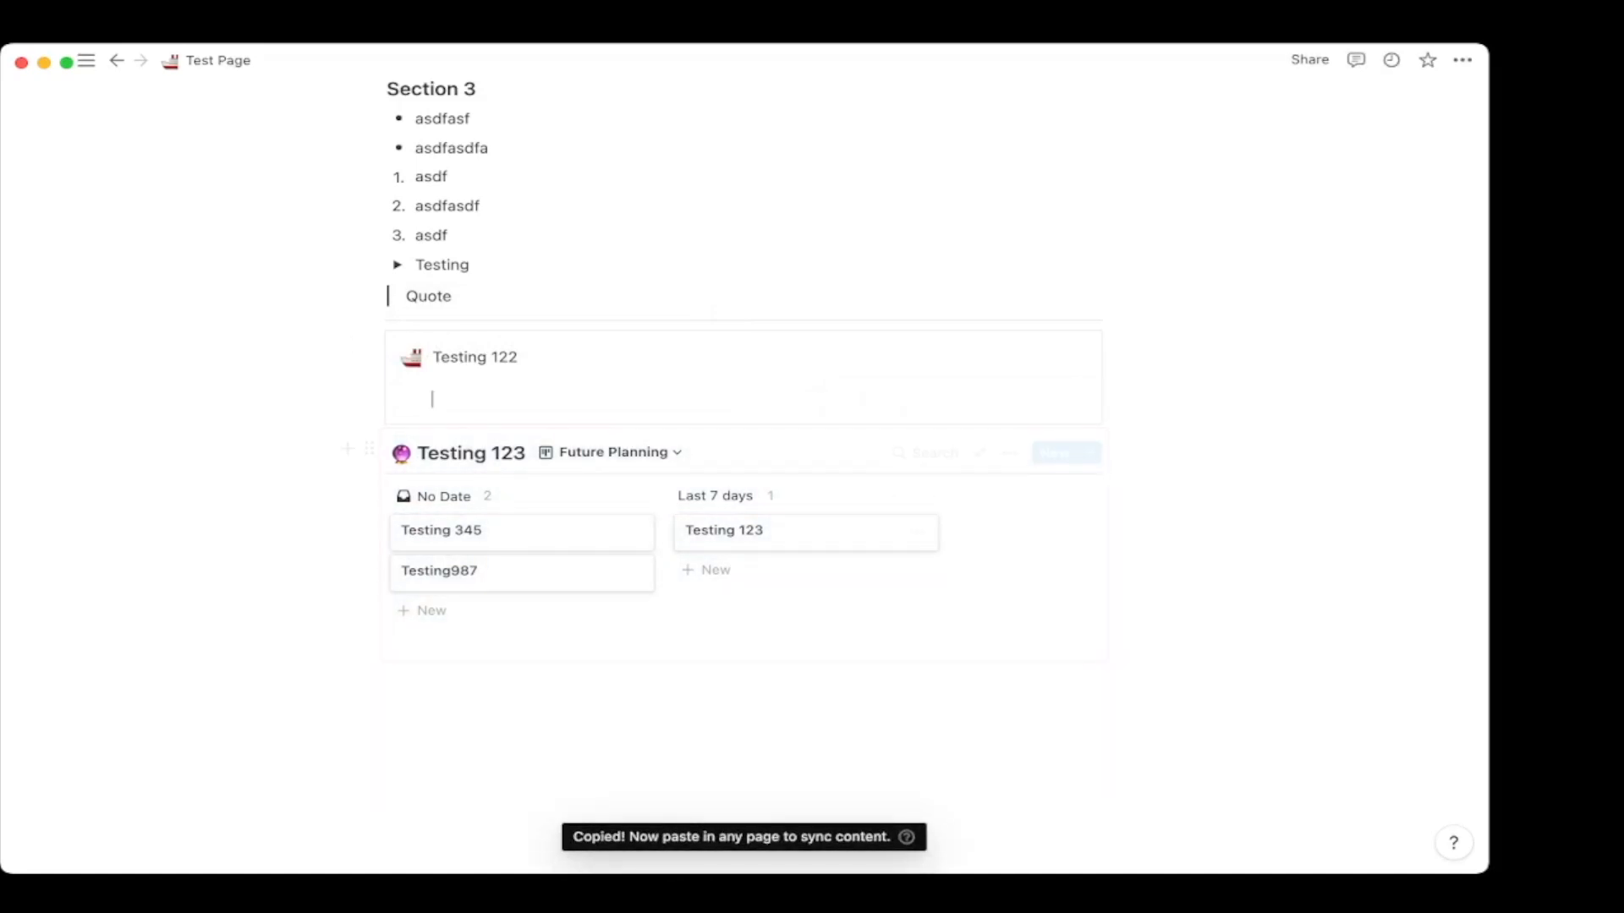
Add a Toggle heading 1 titled 'Heading' below the board.
{"action": "left_click", "coordinate": [471, 676]}
{"action": "type", "text": "/"}
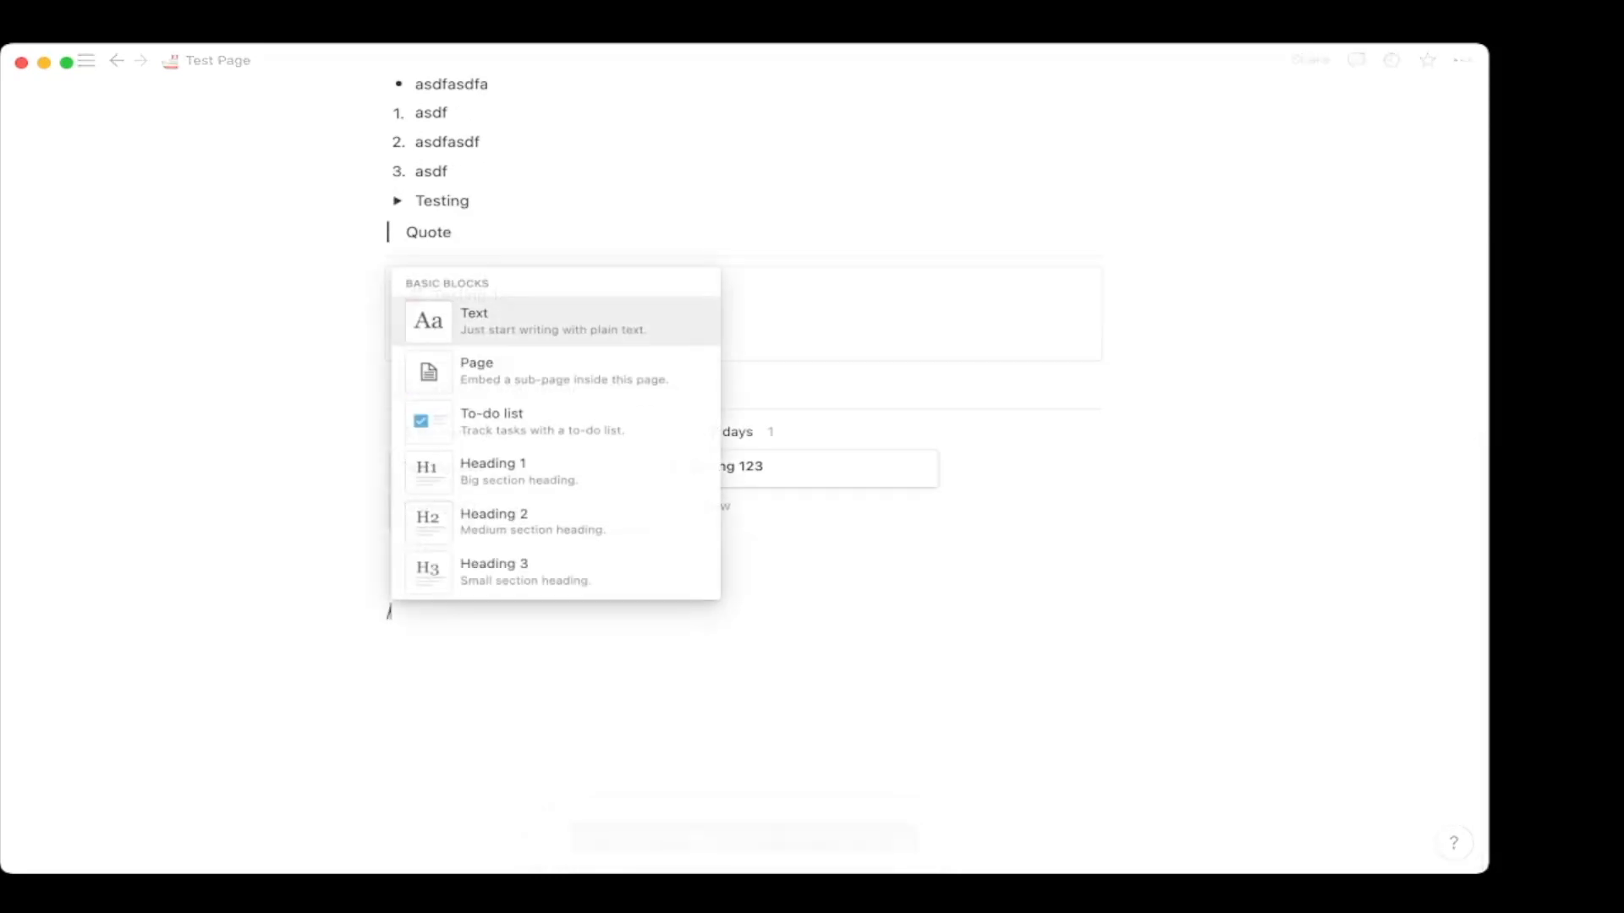
{"action": "scroll", "coordinate": [556, 514], "scroll_direction": "down", "scroll_amount": 20}
{"action": "scroll", "coordinate": [555, 515], "scroll_direction": "down", "scroll_amount": 5}
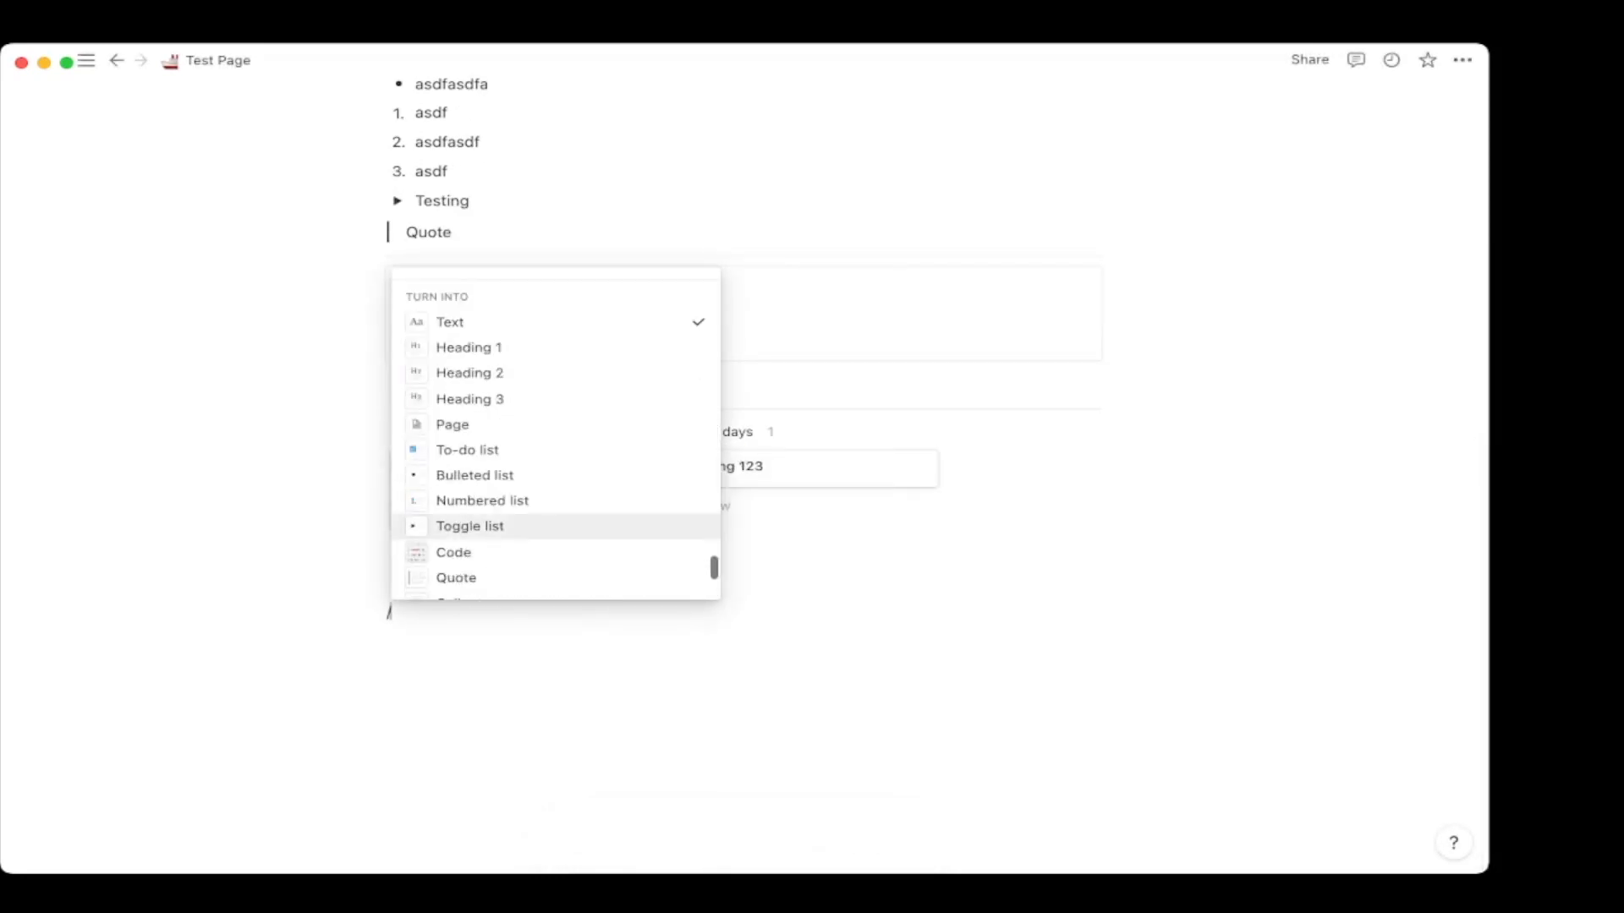
{"action": "scroll", "coordinate": [556, 514], "scroll_direction": "down", "scroll_amount": 8}
{"action": "scroll", "coordinate": [556, 514], "scroll_direction": "up", "scroll_amount": 10}
{"action": "scroll", "coordinate": [555, 514], "scroll_direction": "up", "scroll_amount": 4}
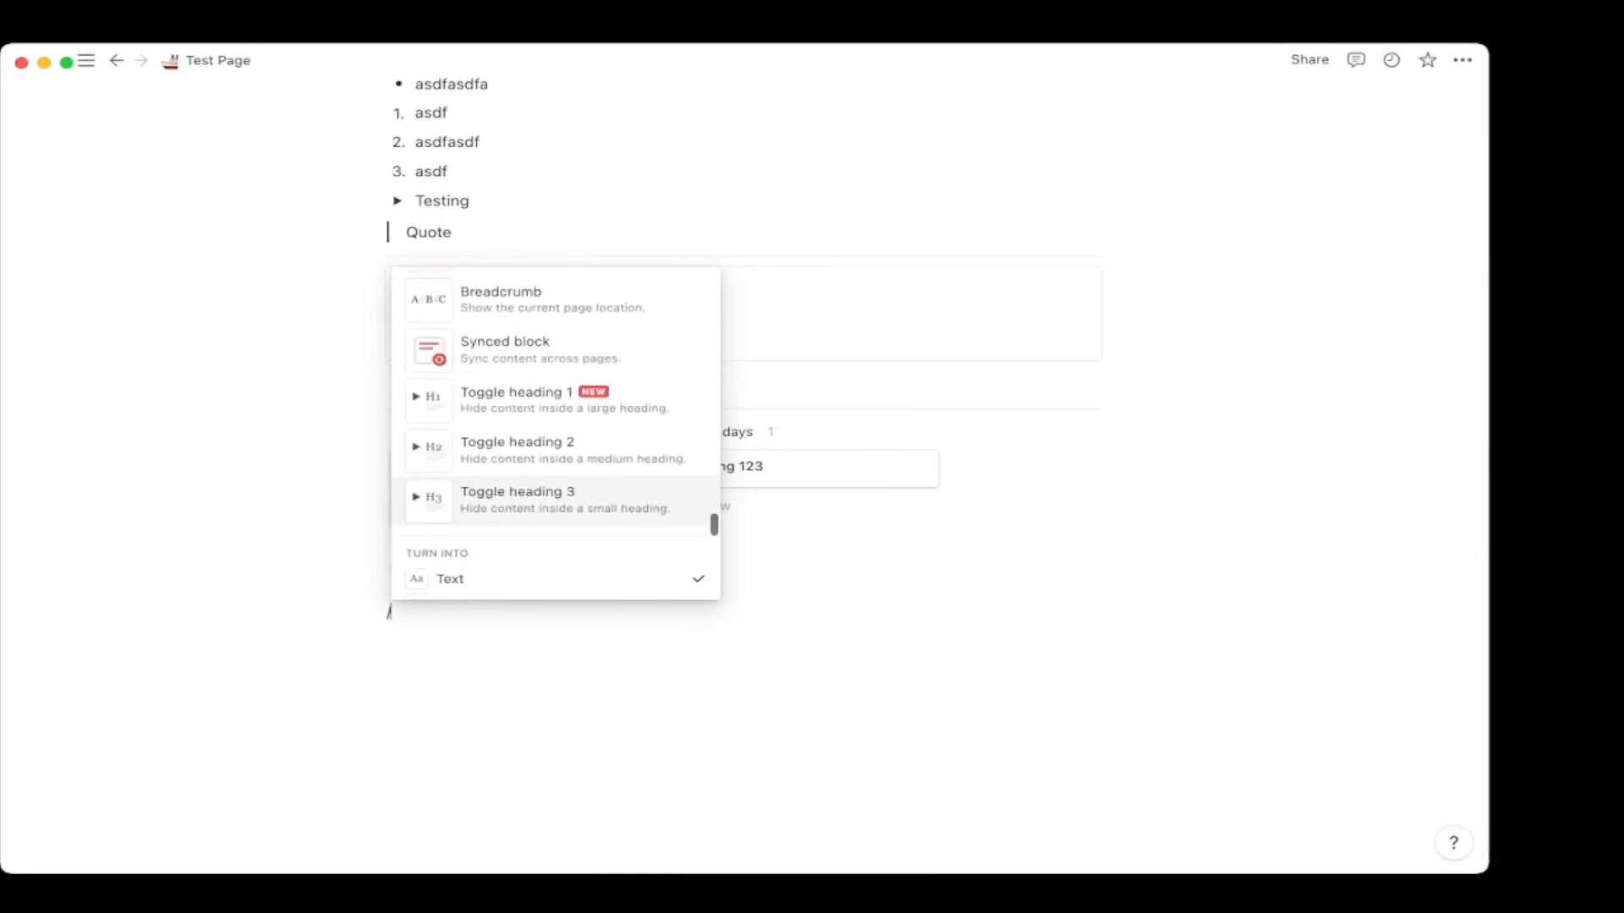
{"action": "key", "text": "Return"}
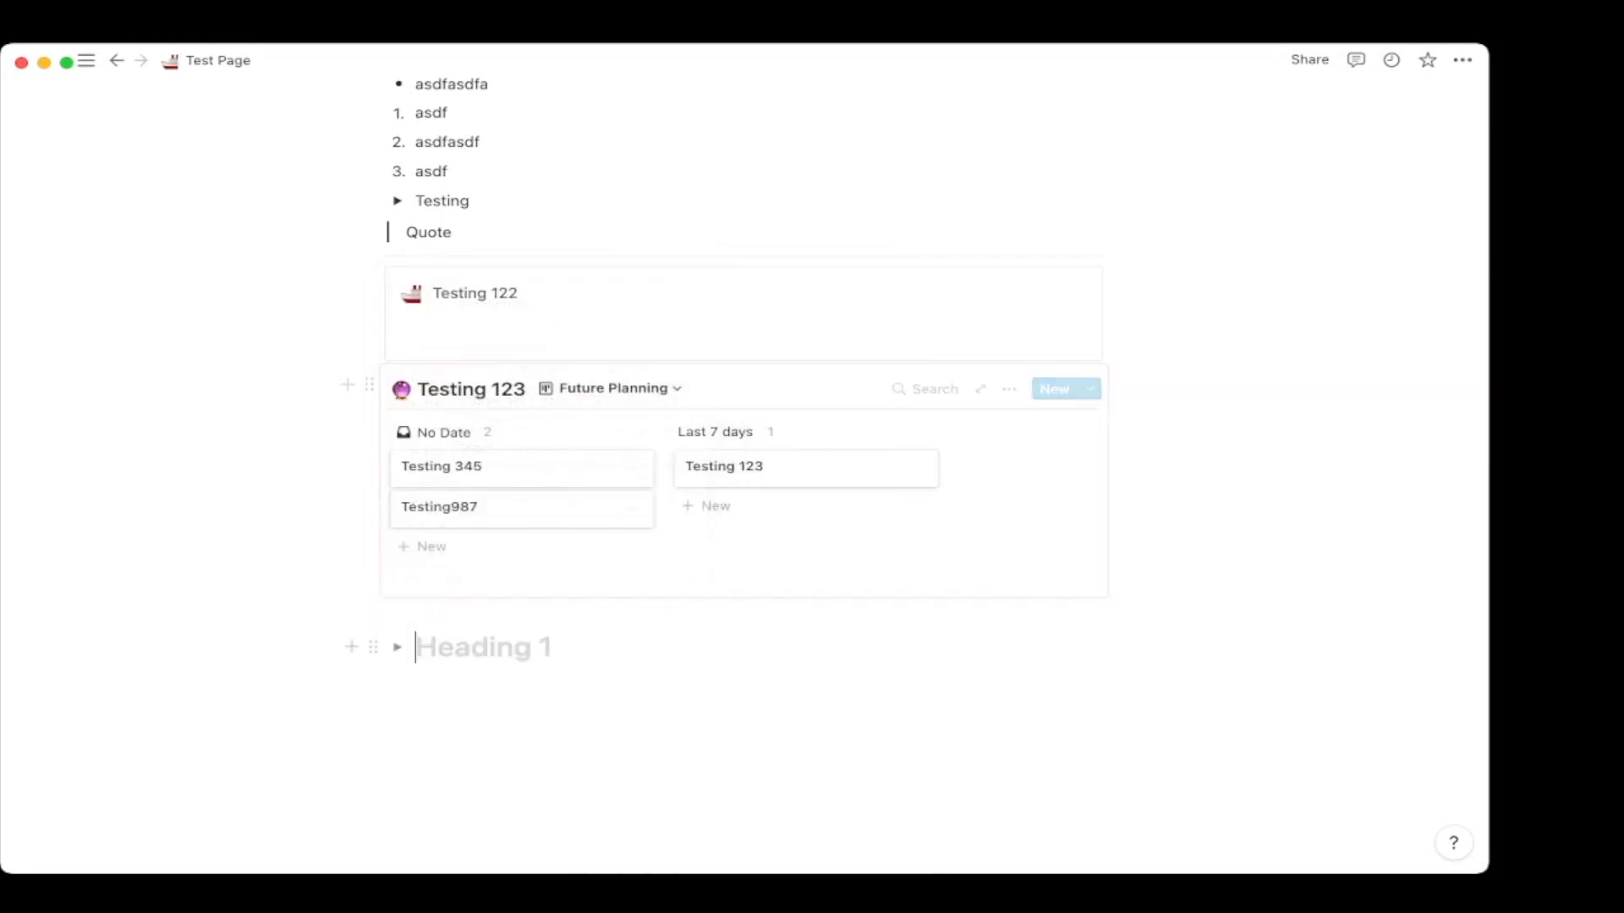
{"action": "type", "text": "Heading 1"}
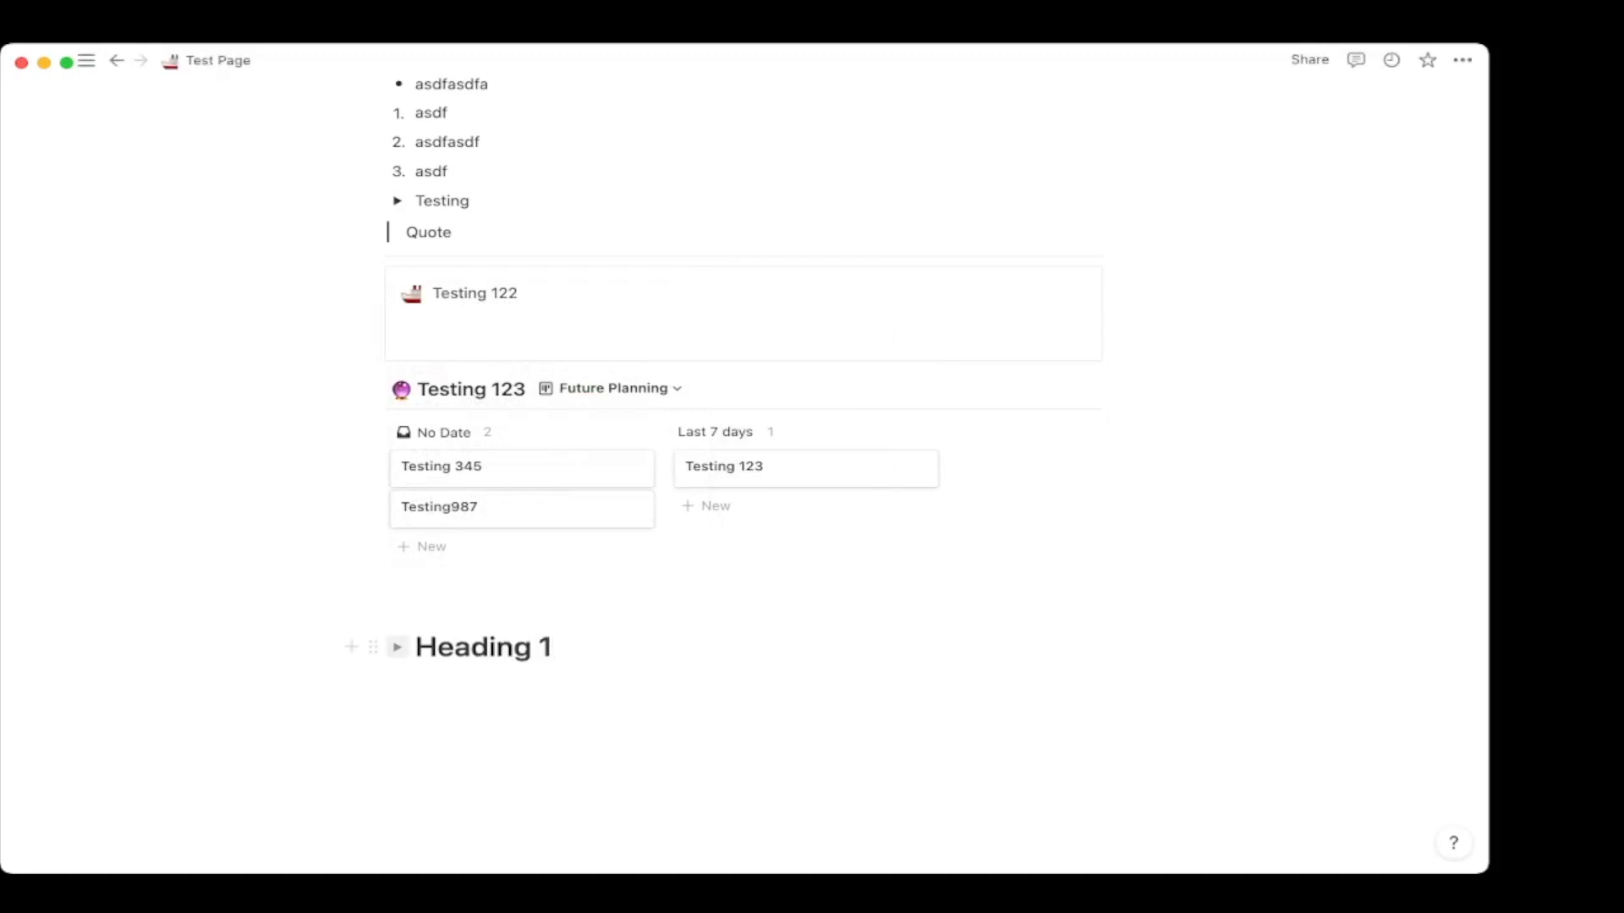
Expand the 'Heading' toggle, then delete it.
{"action": "left_click", "coordinate": [397, 647]}
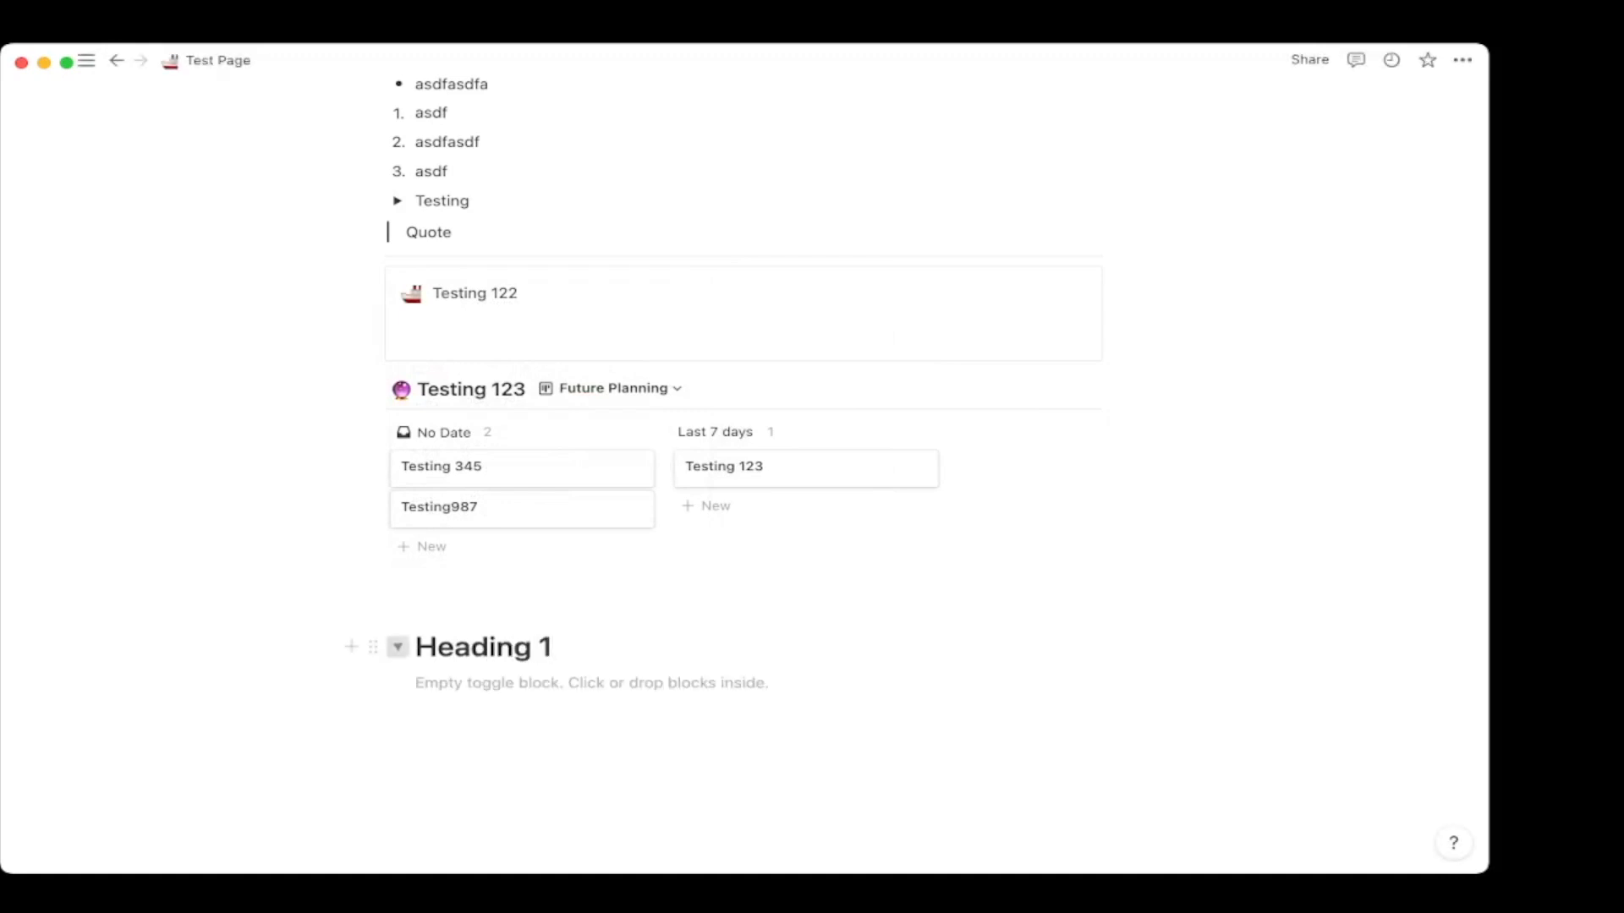
{"action": "left_click", "coordinate": [373, 647]}
{"action": "left_click", "coordinate": [152, 536]}
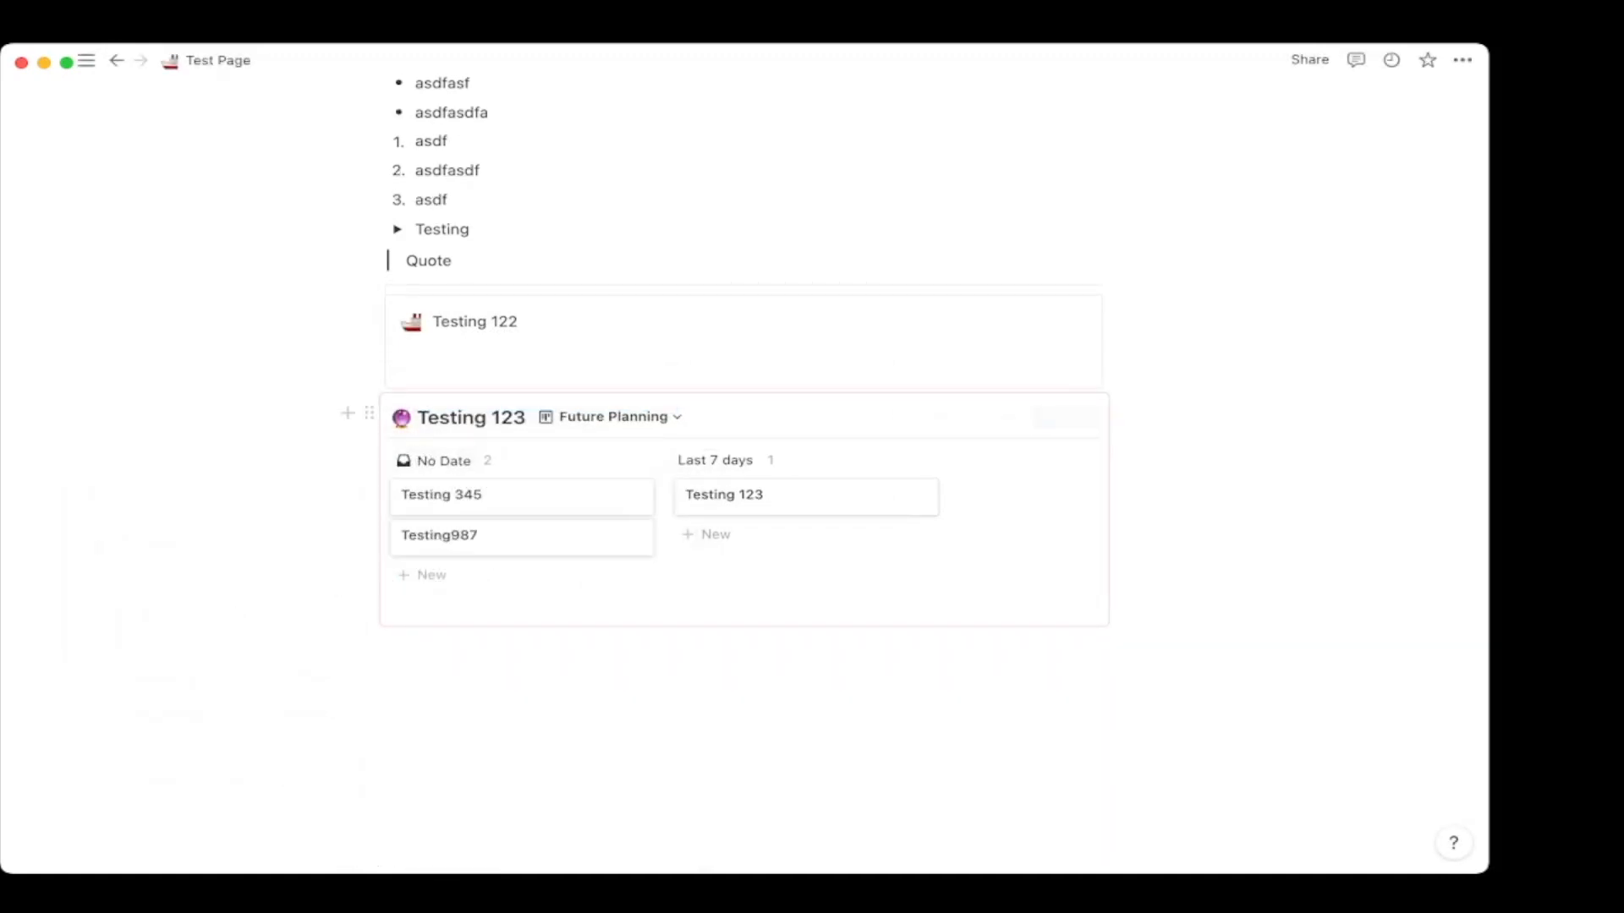
{"action": "scroll", "coordinate": [745, 473], "scroll_direction": "up", "scroll_amount": 7}
{"action": "scroll", "coordinate": [744, 473], "scroll_direction": "down", "scroll_amount": 7}
{"action": "scroll", "coordinate": [744, 474], "scroll_direction": "up", "scroll_amount": 7}
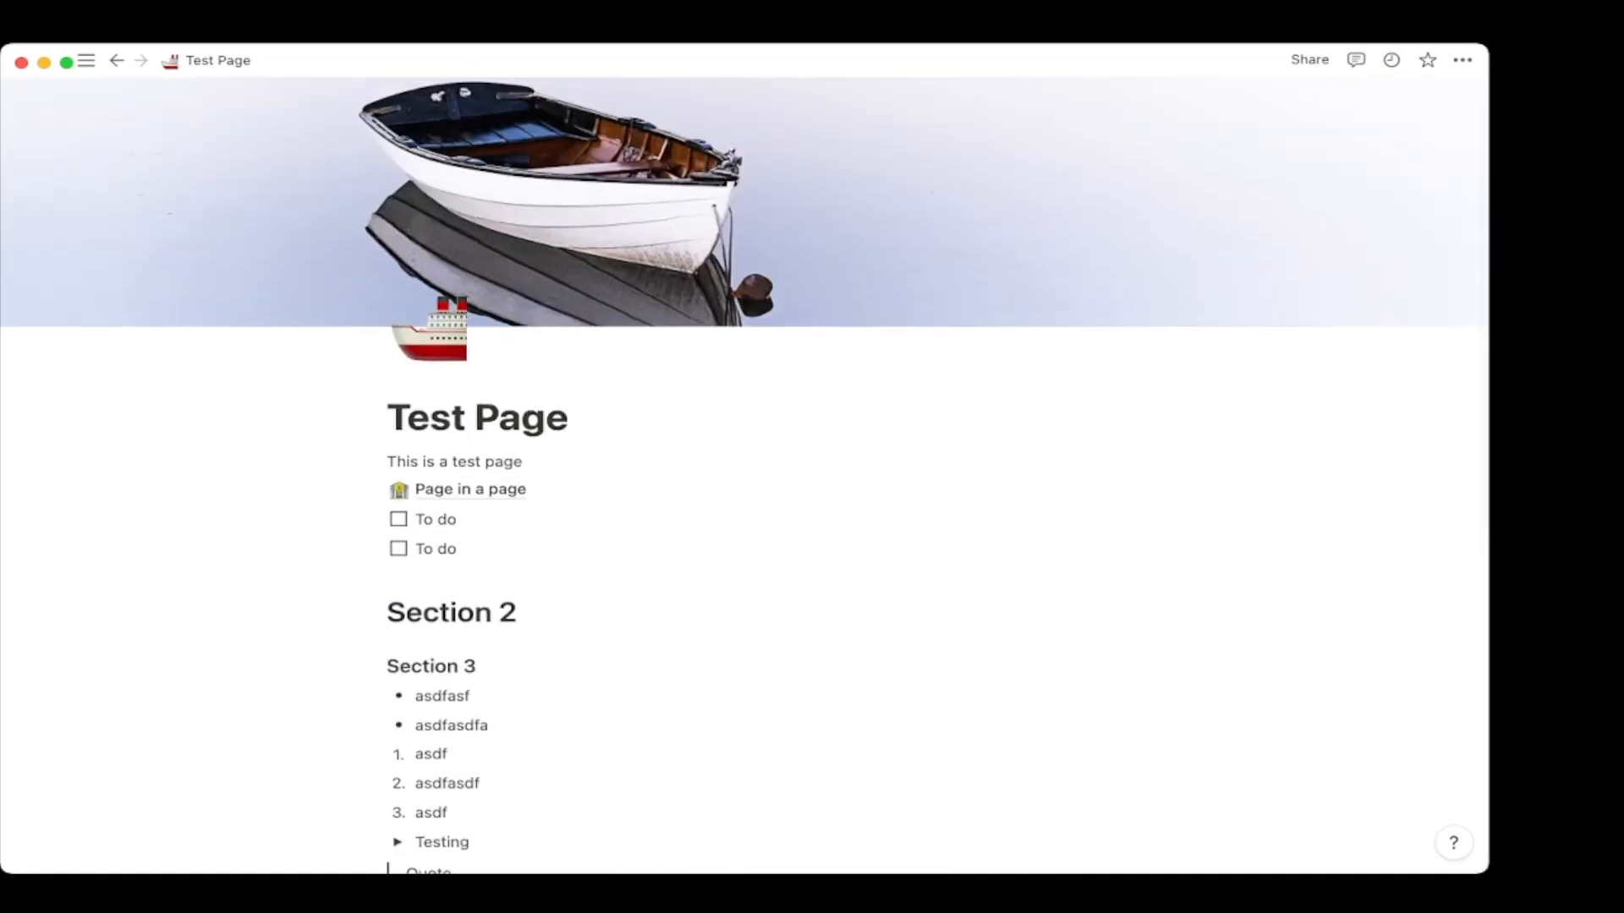
{"action": "scroll", "coordinate": [744, 474], "scroll_direction": "down", "scroll_amount": 3}
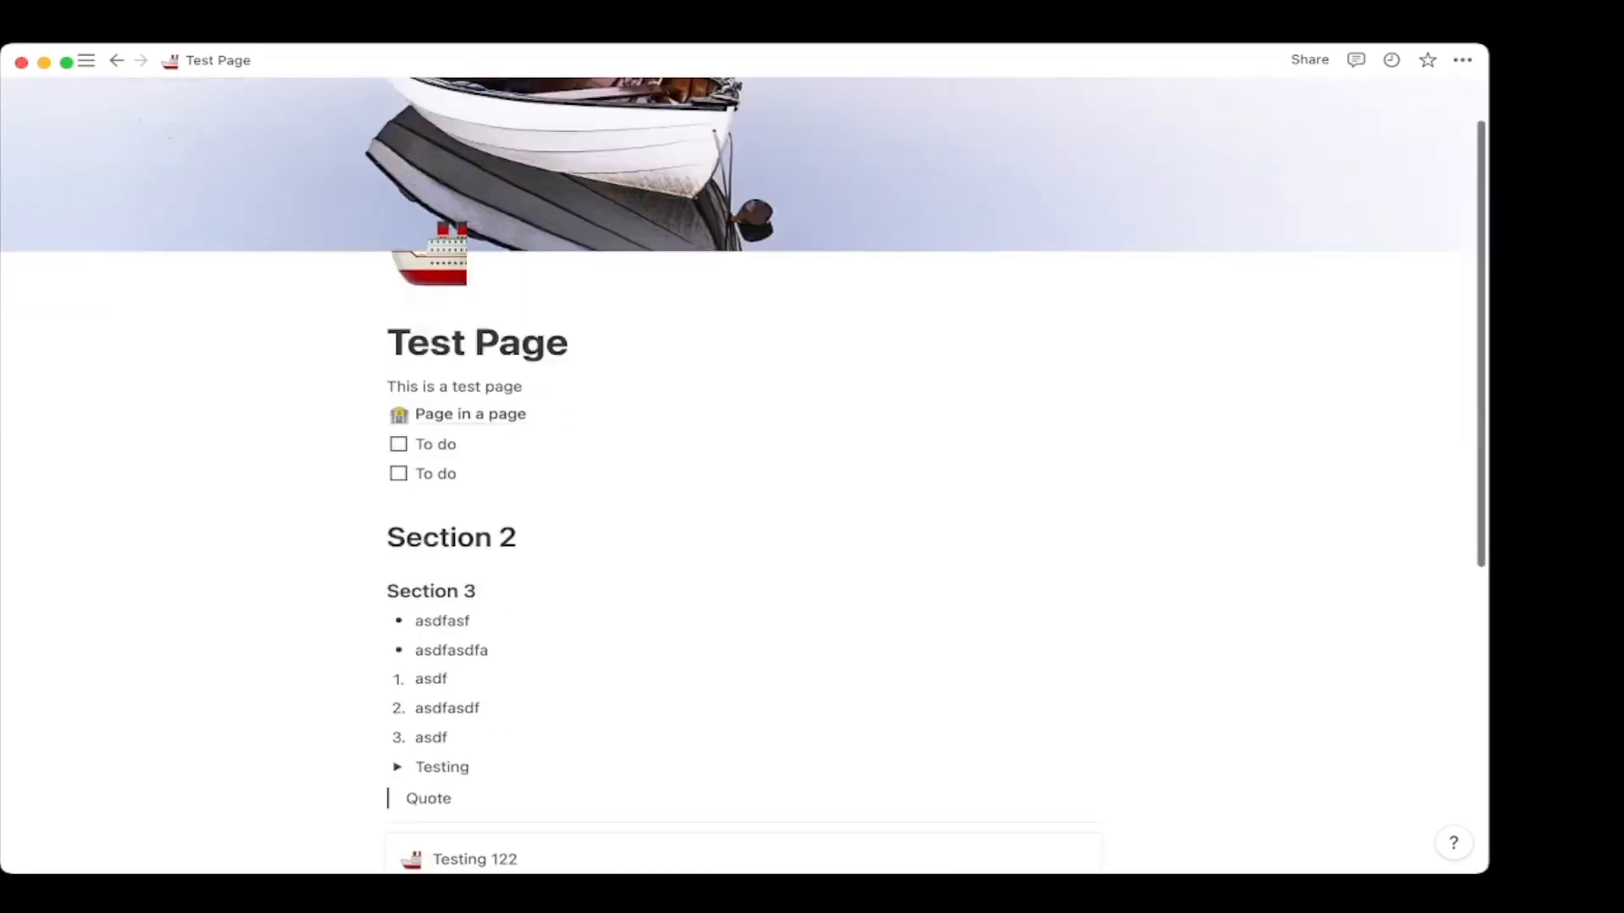